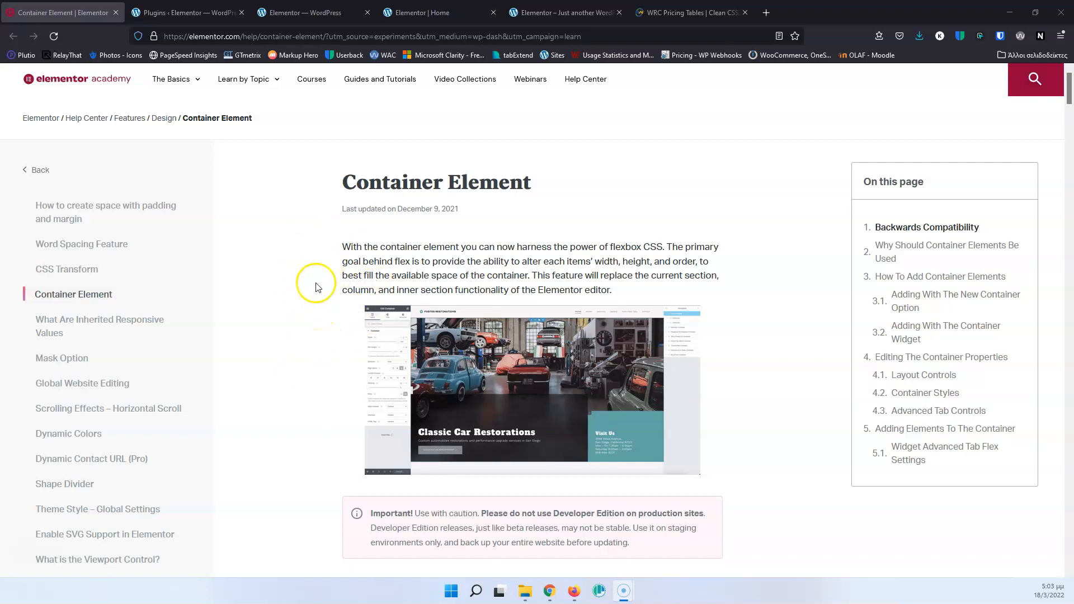
Skim the Container Element help article down to how containers are added, and close the article.
{"action": "scroll", "coordinate": [316, 282], "scroll_direction": "down", "scroll_amount": 10}
{"action": "scroll", "coordinate": [317, 282], "scroll_direction": "down", "scroll_amount": 6}
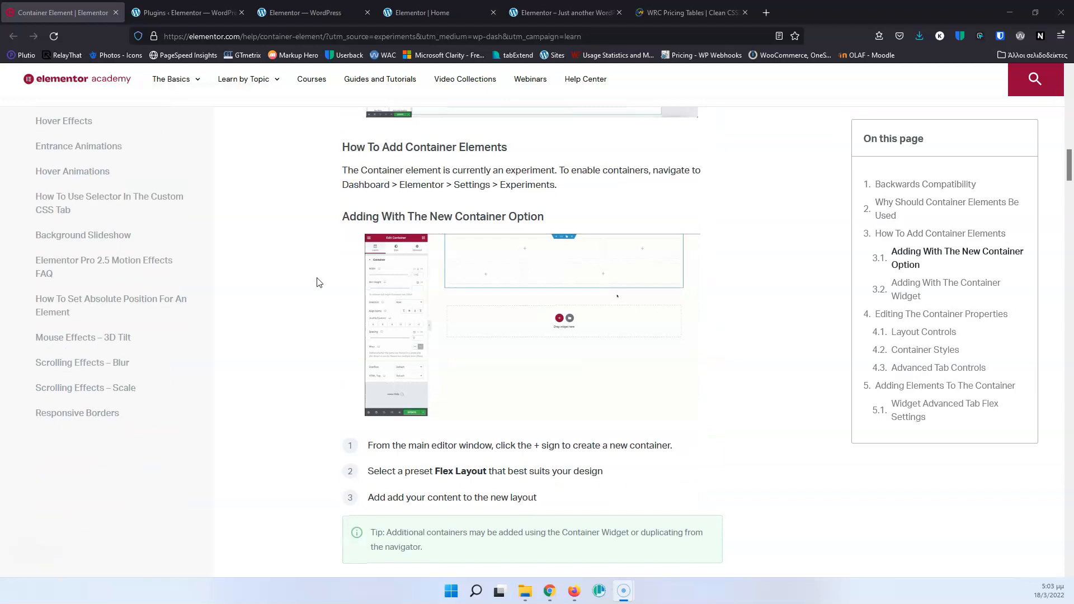
{"action": "scroll", "coordinate": [316, 281], "scroll_direction": "up", "scroll_amount": 12}
{"action": "scroll", "coordinate": [317, 281], "scroll_direction": "up", "scroll_amount": 5}
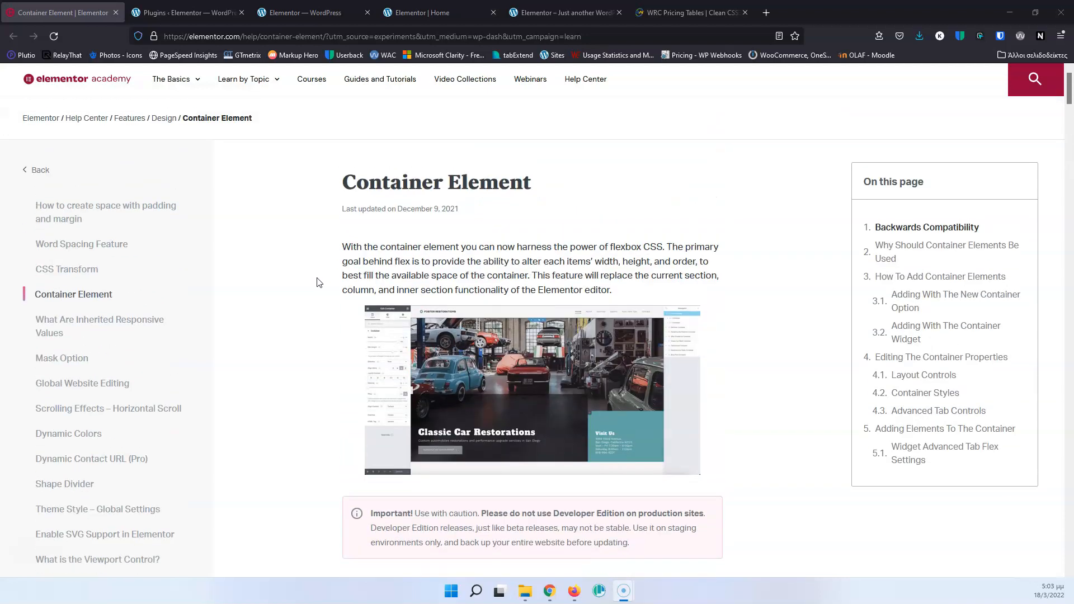
{"action": "left_click", "coordinate": [116, 12]}
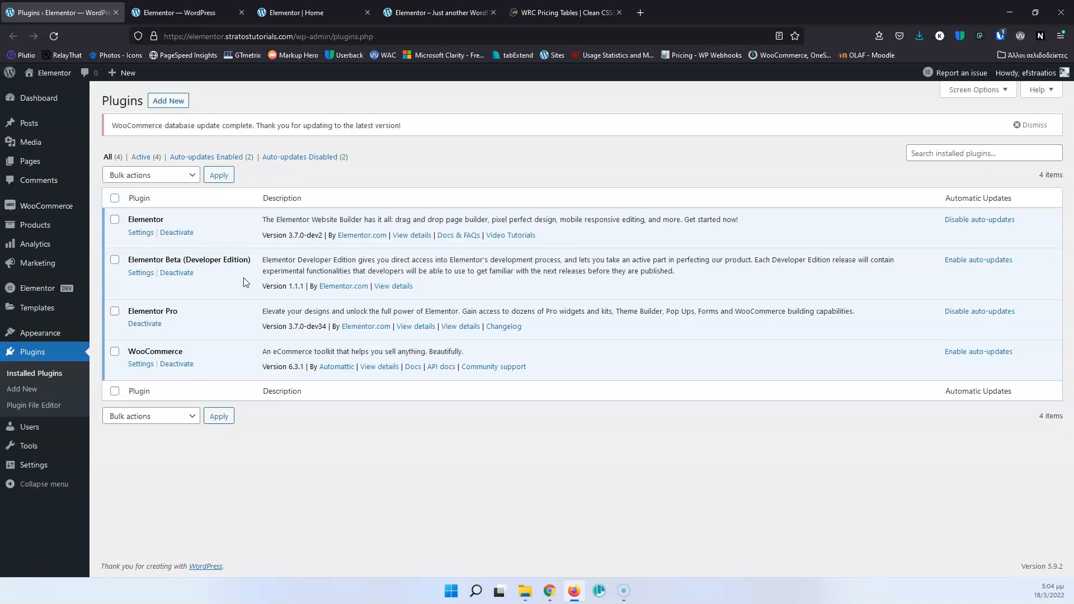
Close the plugins page, check the Flexbox Container setting among the Elementor experiments, and close that page too.
{"action": "left_click", "coordinate": [116, 12]}
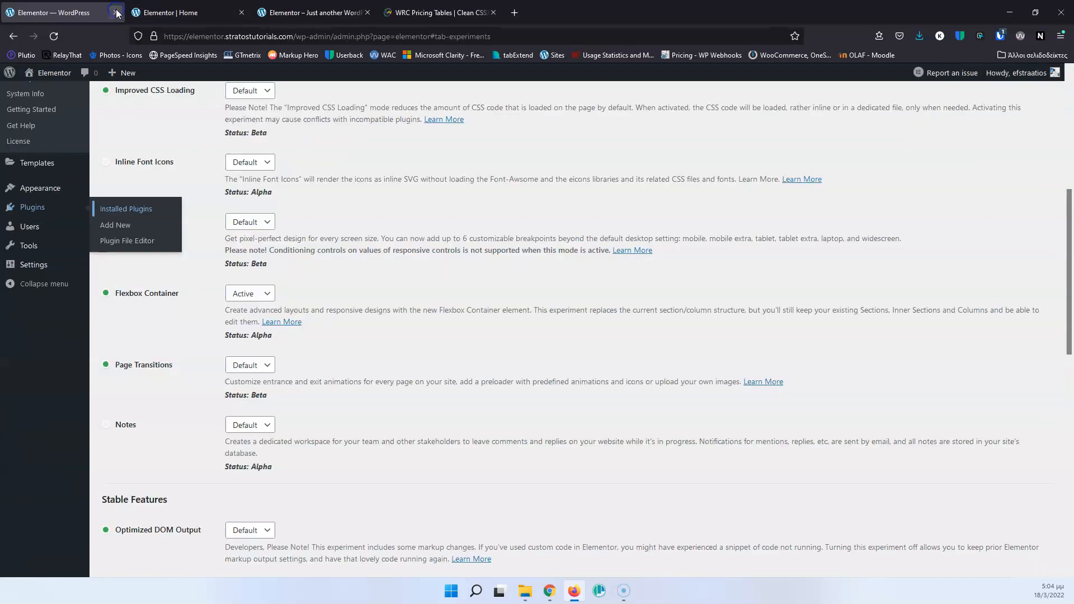
{"action": "scroll", "coordinate": [202, 269], "scroll_direction": "up", "scroll_amount": 6}
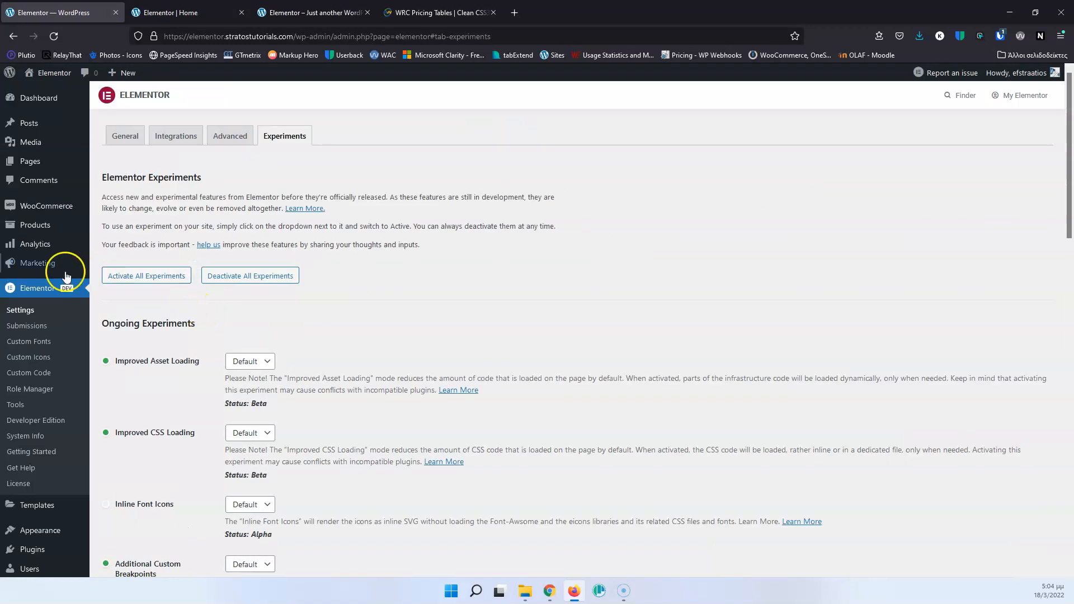
{"action": "scroll", "coordinate": [122, 359], "scroll_direction": "down", "scroll_amount": 5}
{"action": "scroll", "coordinate": [127, 359], "scroll_direction": "down", "scroll_amount": 1}
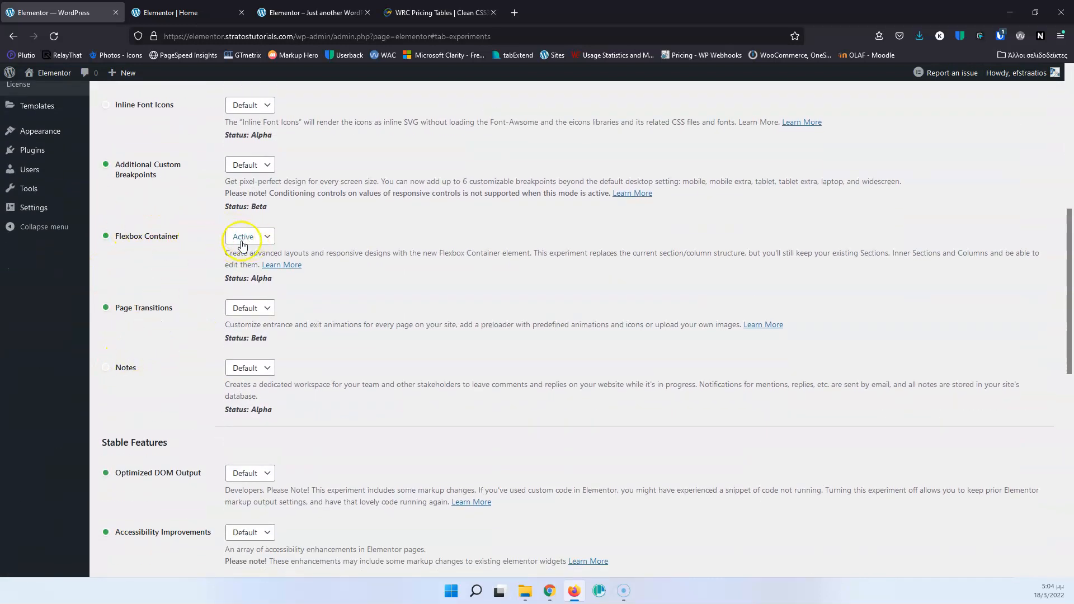
{"action": "left_click", "coordinate": [116, 13]}
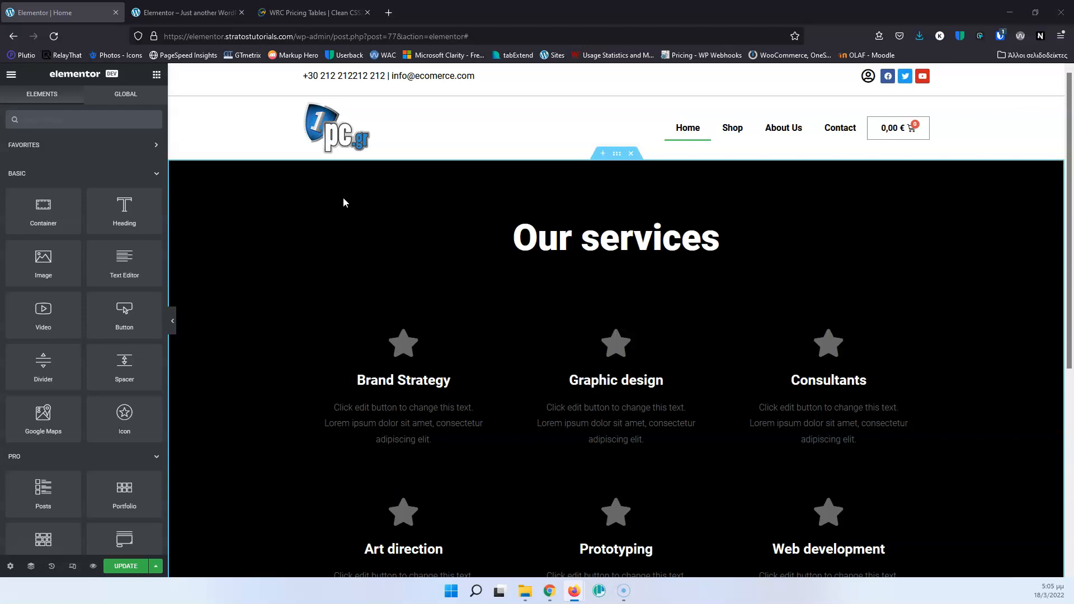
View the ready-made pricing table example on the WRC Pricing Tables page and return to the Home page editor.
{"action": "left_click", "coordinate": [287, 12]}
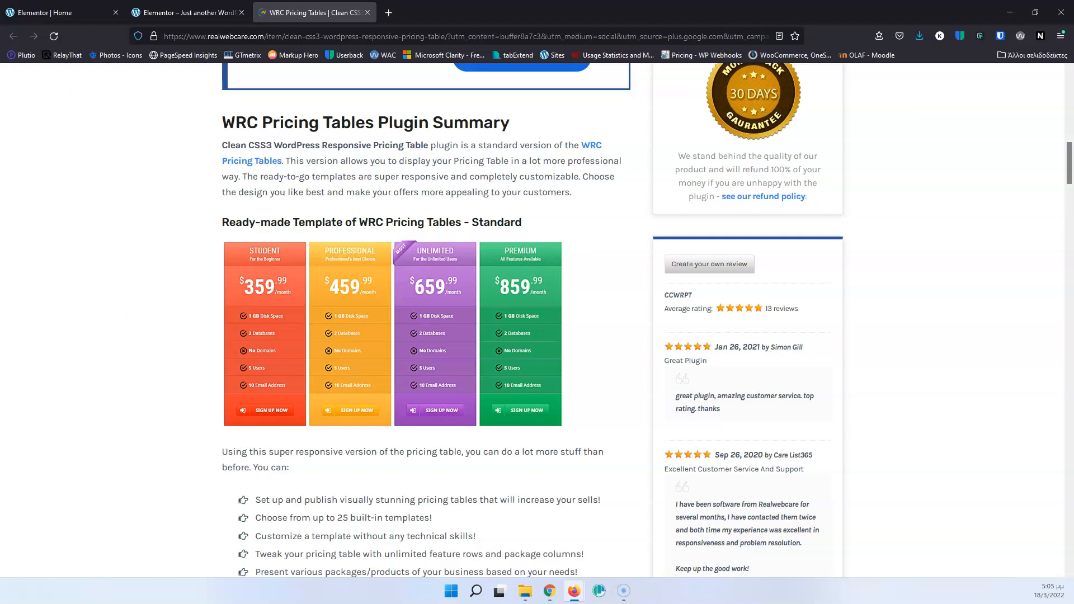
{"action": "left_click", "coordinate": [104, 10]}
Add a new container with the single-column structure below the Our services section.
{"action": "scroll", "coordinate": [772, 372], "scroll_direction": "down", "scroll_amount": 3}
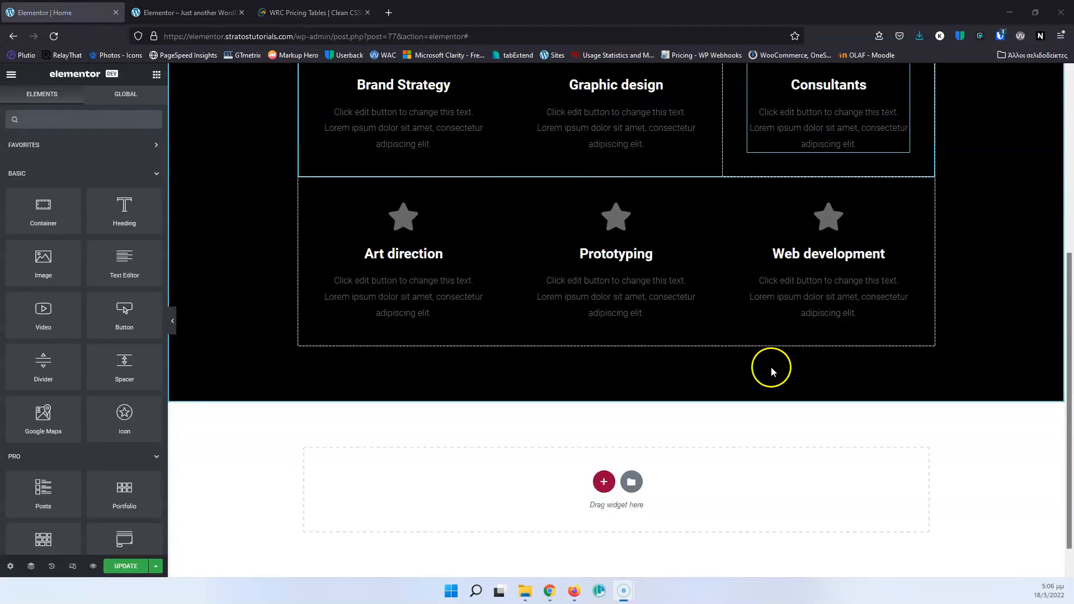
{"action": "scroll", "coordinate": [772, 371], "scroll_direction": "down", "scroll_amount": 1}
{"action": "left_click", "coordinate": [601, 452]}
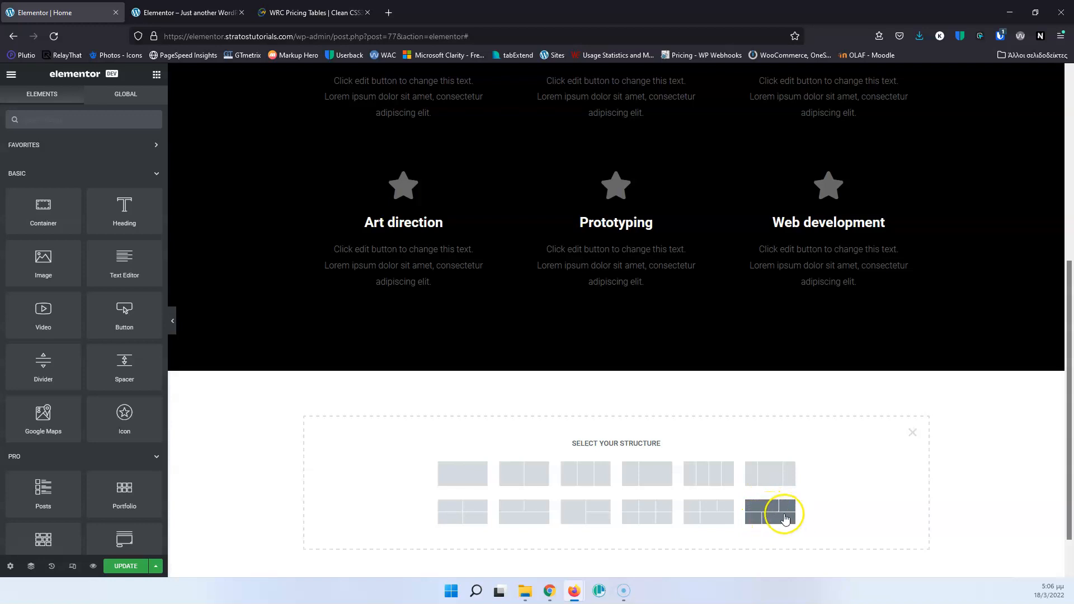
{"action": "left_click", "coordinate": [463, 474]}
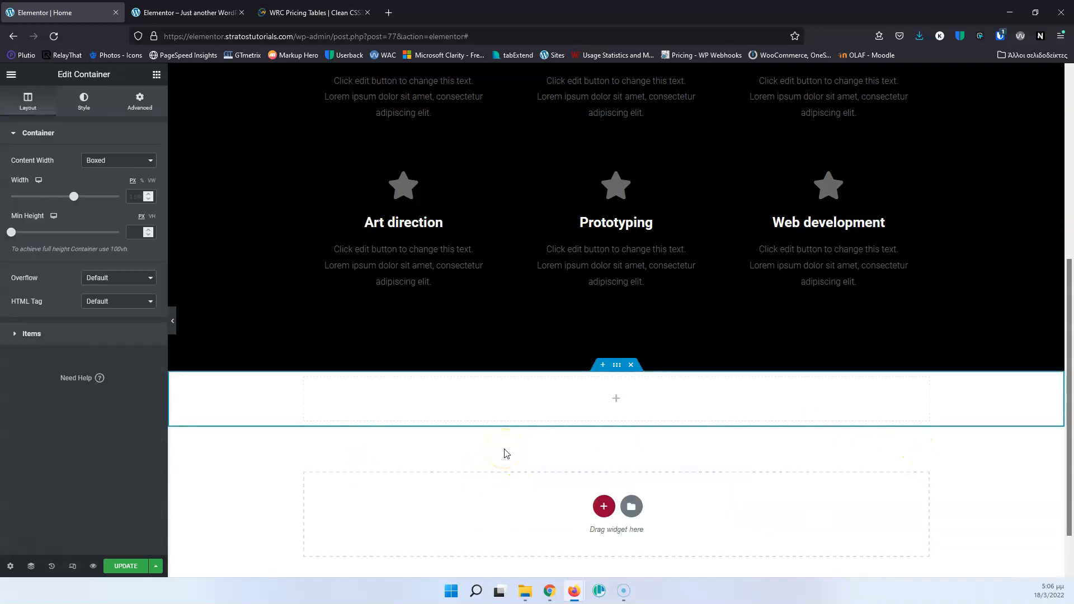
Try the Row and Column directions for the empty container's items, and clear the direction choice.
{"action": "left_click", "coordinate": [21, 346]}
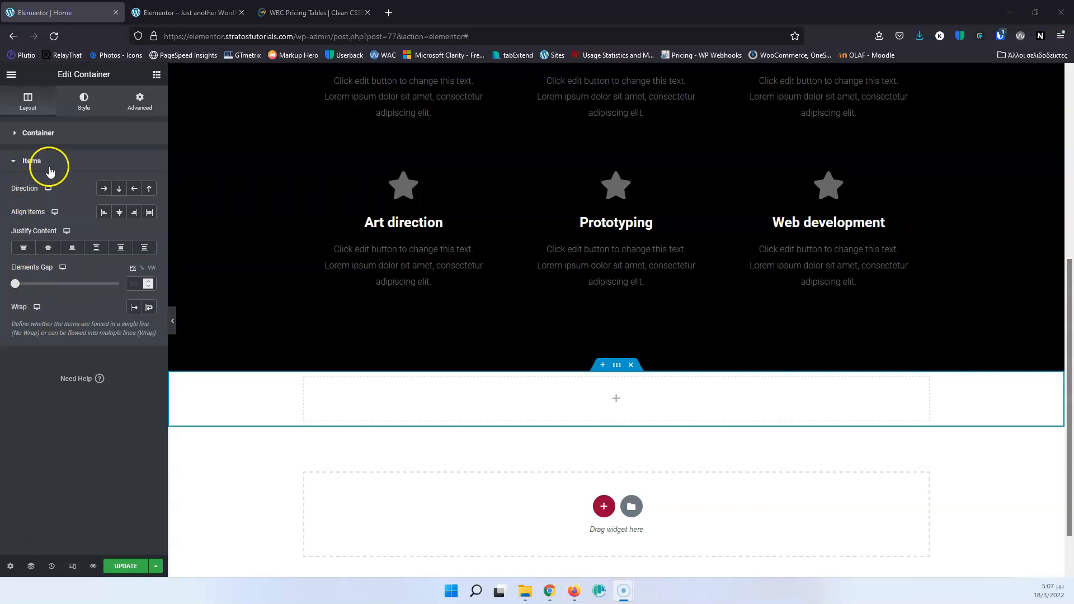
{"action": "left_click", "coordinate": [103, 193]}
{"action": "left_click", "coordinate": [102, 192]}
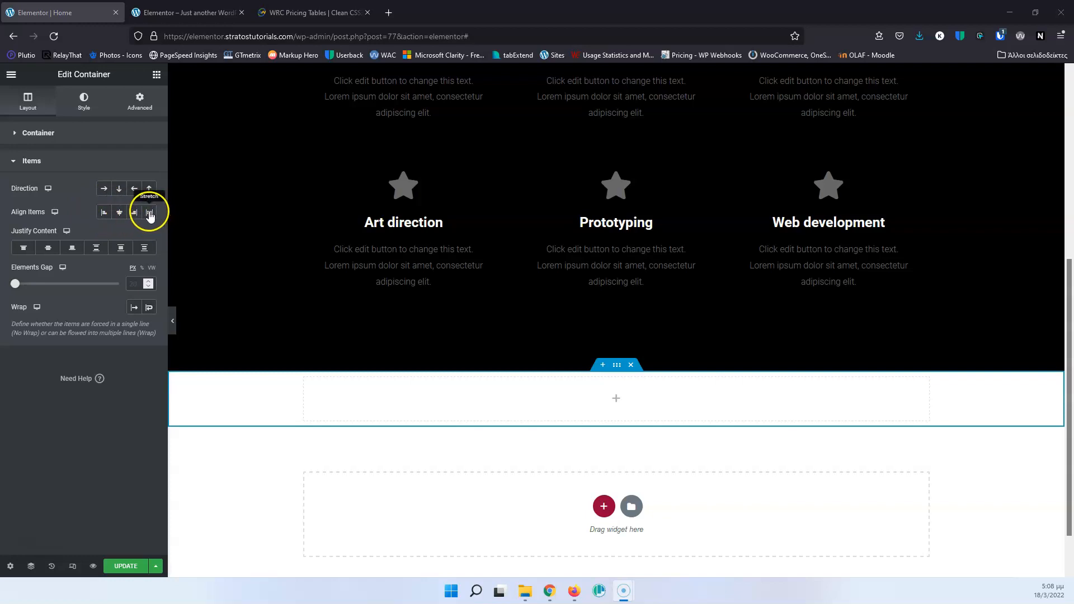
{"action": "left_click", "coordinate": [118, 190]}
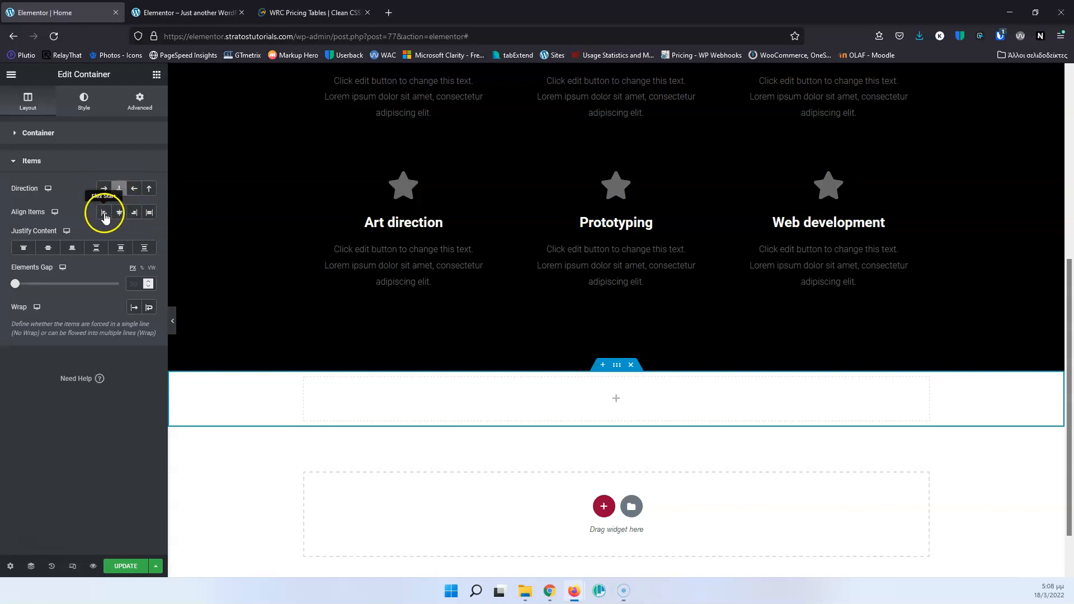
{"action": "left_click", "coordinate": [103, 189]}
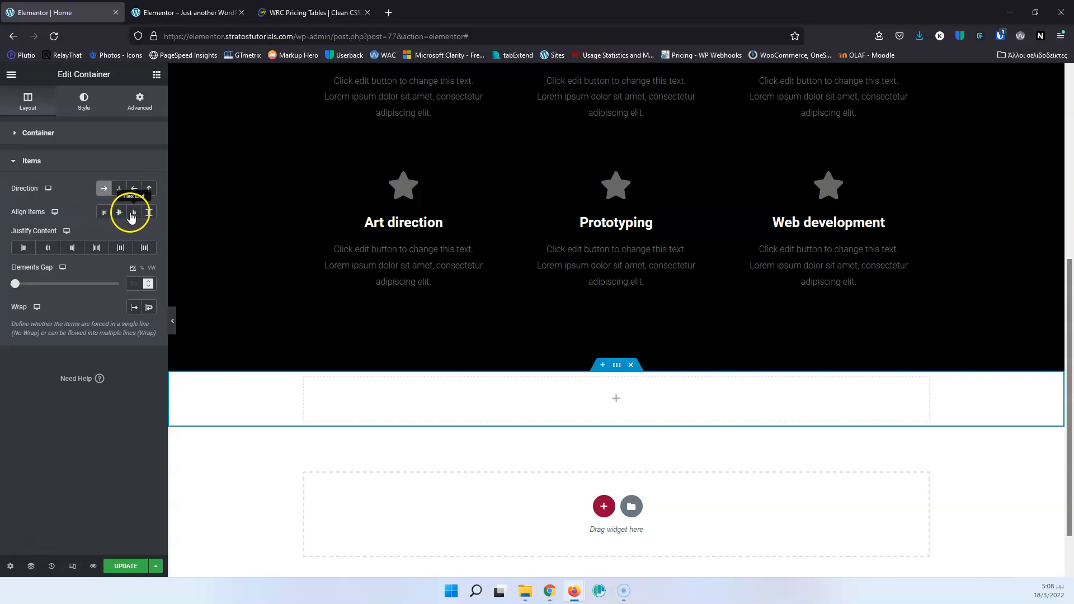
{"action": "left_click", "coordinate": [119, 189]}
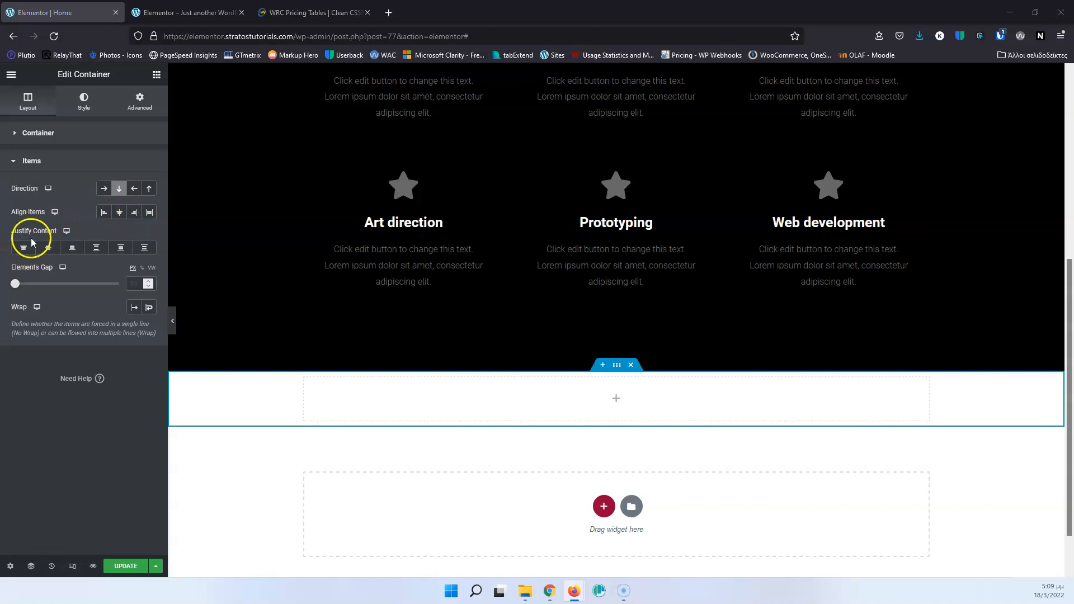
{"action": "left_click", "coordinate": [104, 188]}
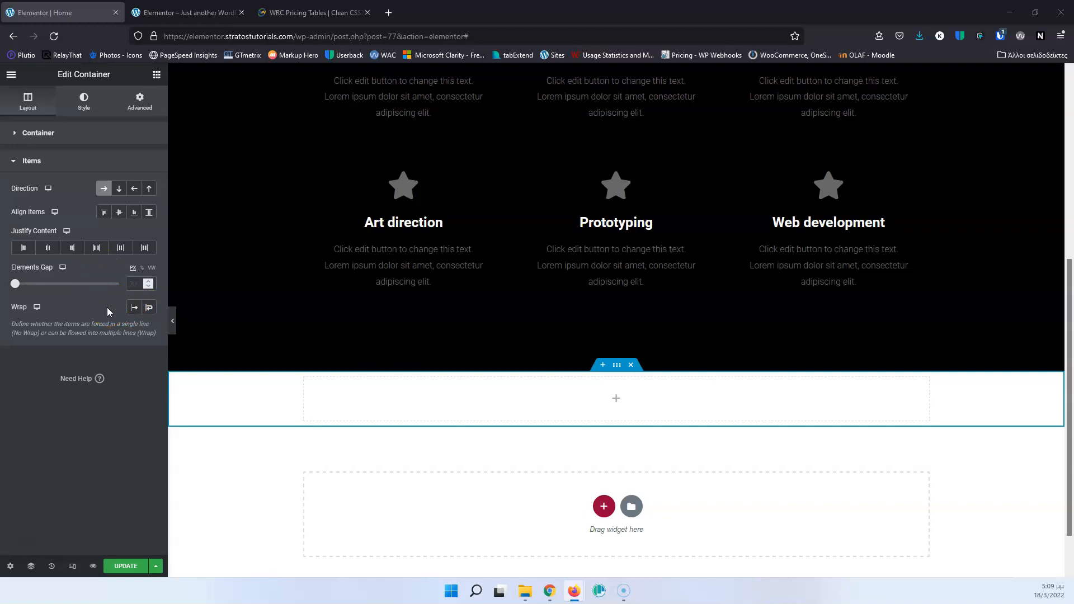
{"action": "left_click", "coordinate": [104, 189]}
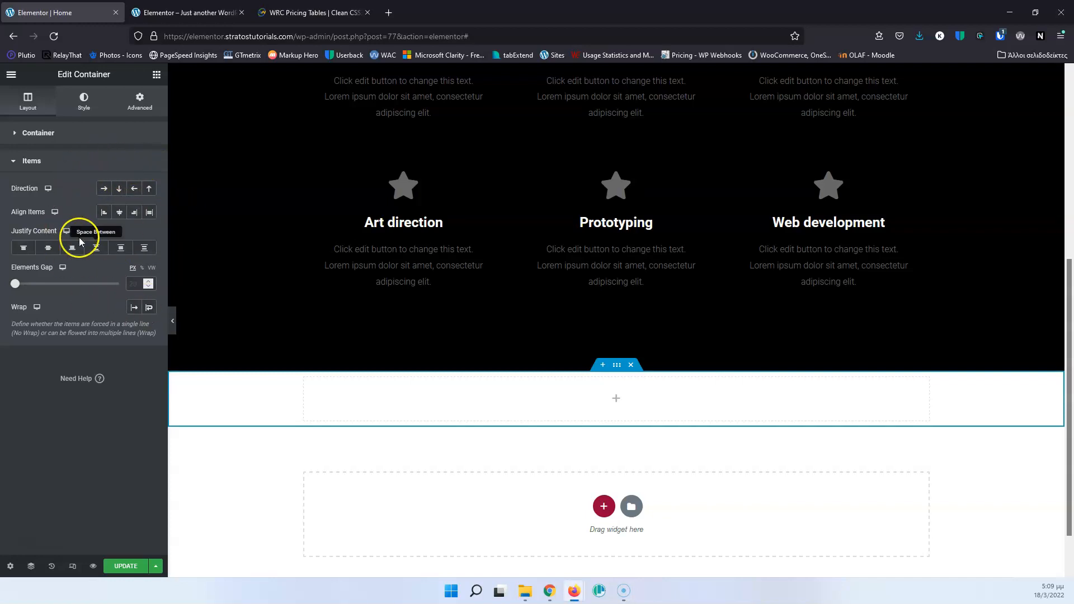
Add a Heading widget inside the empty container and select it.
{"action": "left_click", "coordinate": [615, 400]}
{"action": "left_click_drag", "start_coordinate": [141, 218], "coordinate": [612, 389]}
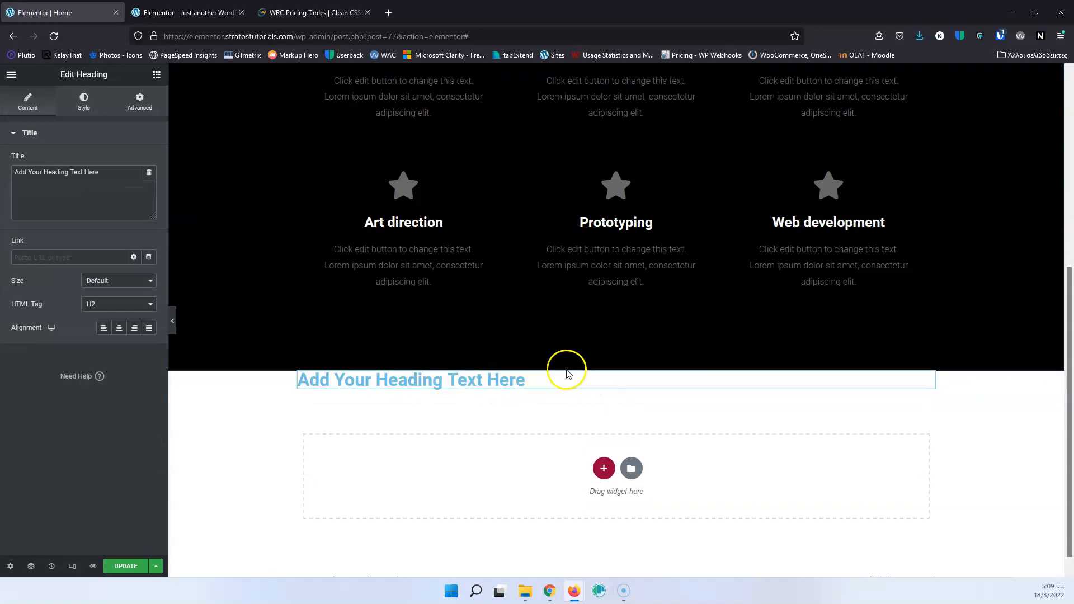
{"action": "left_click", "coordinate": [501, 385]}
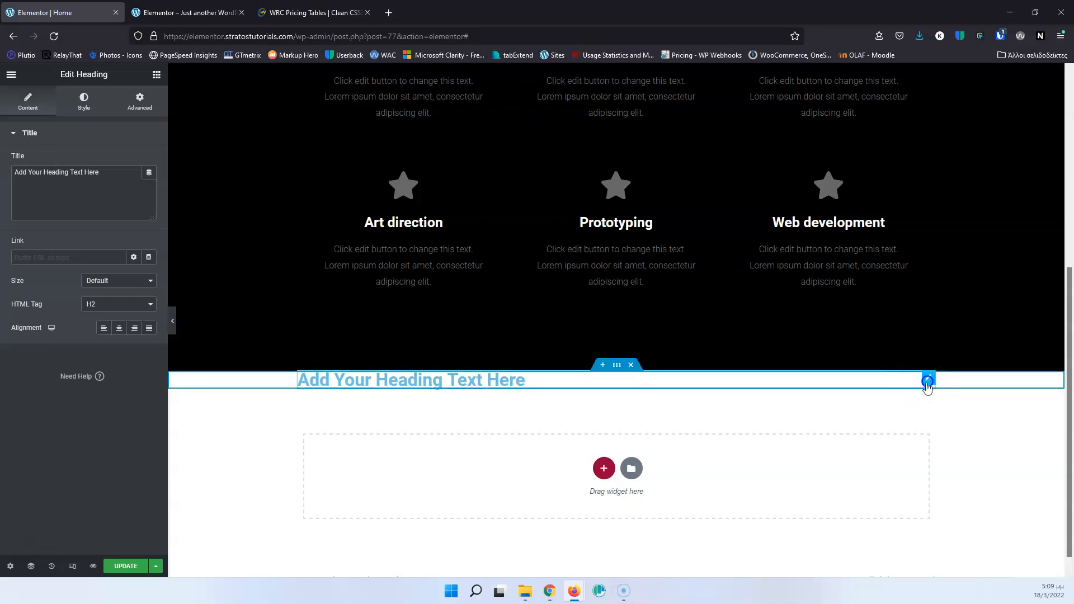
Give the new heading a Classic background in red, #FF0000.
{"action": "left_click", "coordinate": [85, 109]}
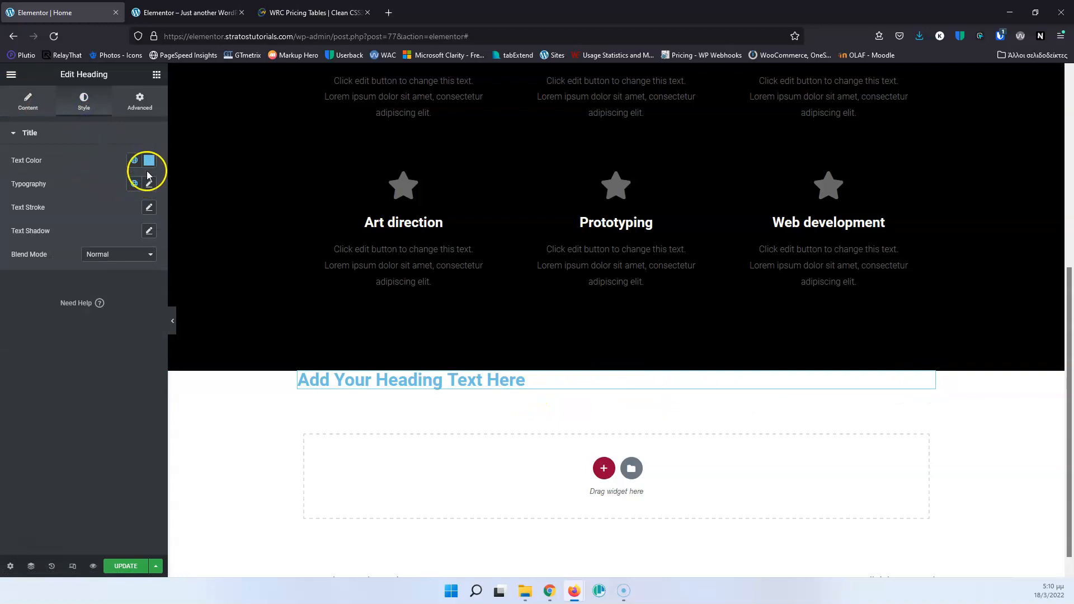
{"action": "left_click", "coordinate": [133, 110]}
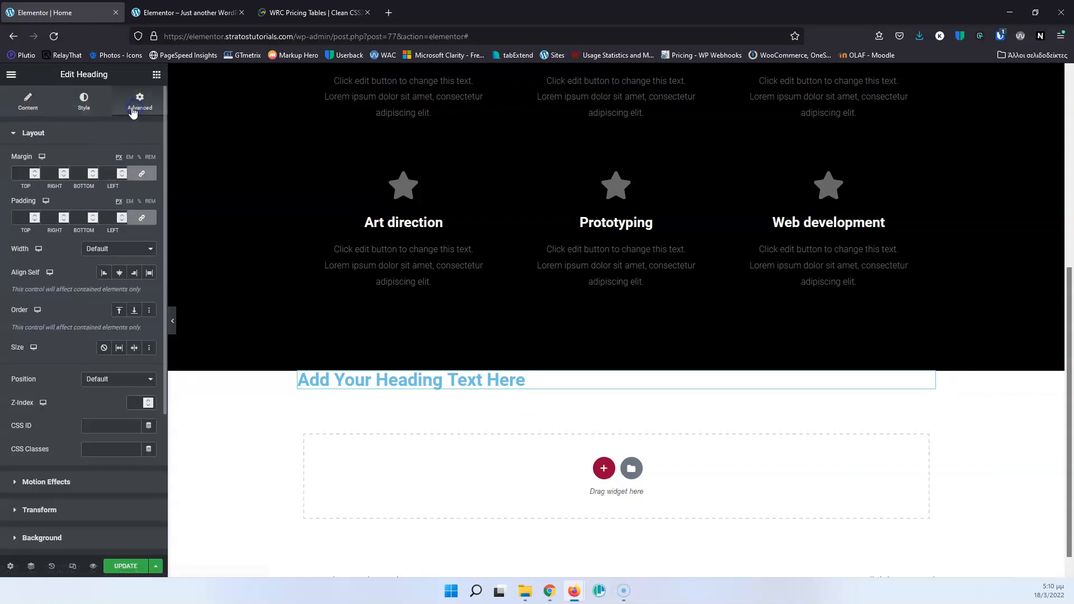
{"action": "scroll", "coordinate": [76, 335], "scroll_direction": "down", "scroll_amount": 3}
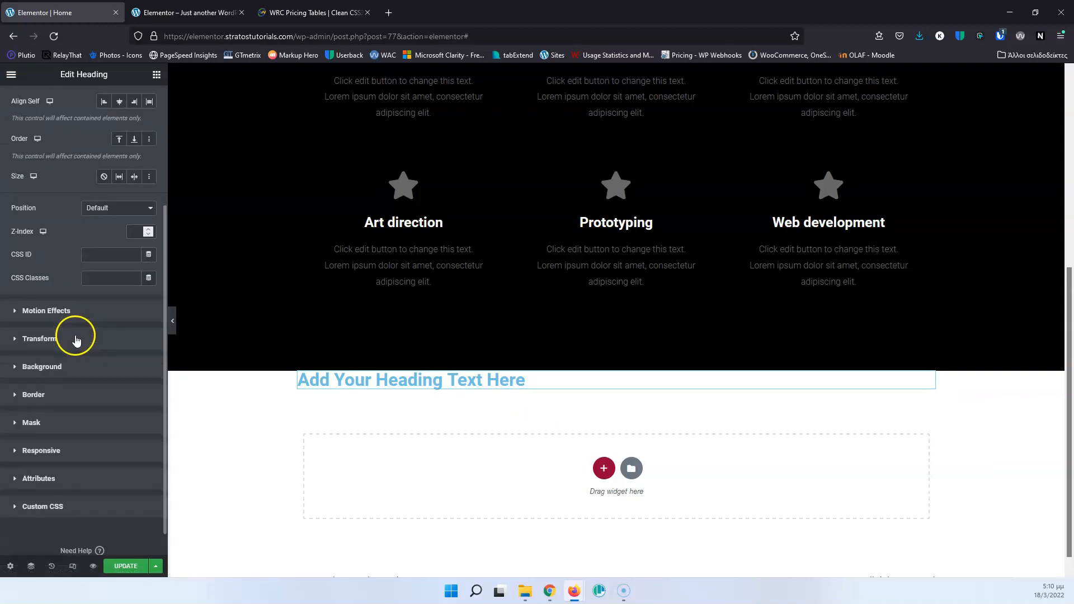
{"action": "left_click", "coordinate": [49, 367]}
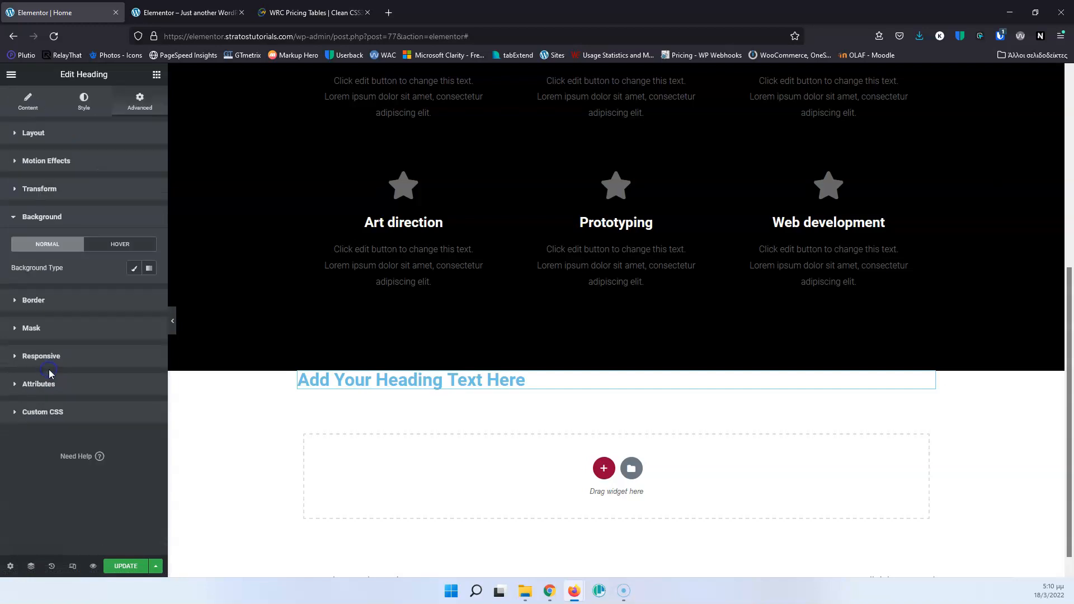
{"action": "left_click", "coordinate": [134, 268]}
{"action": "left_click", "coordinate": [147, 291]}
{"action": "left_click", "coordinate": [106, 373]}
{"action": "left_click_drag", "start_coordinate": [108, 373], "coordinate": [148, 334]}
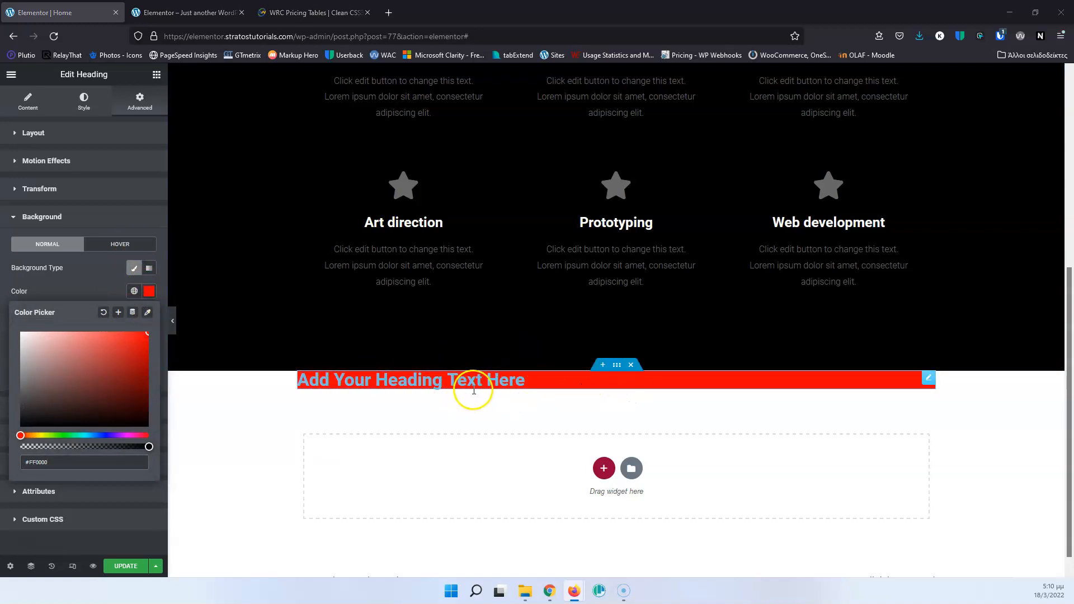
{"action": "left_click", "coordinate": [525, 380]}
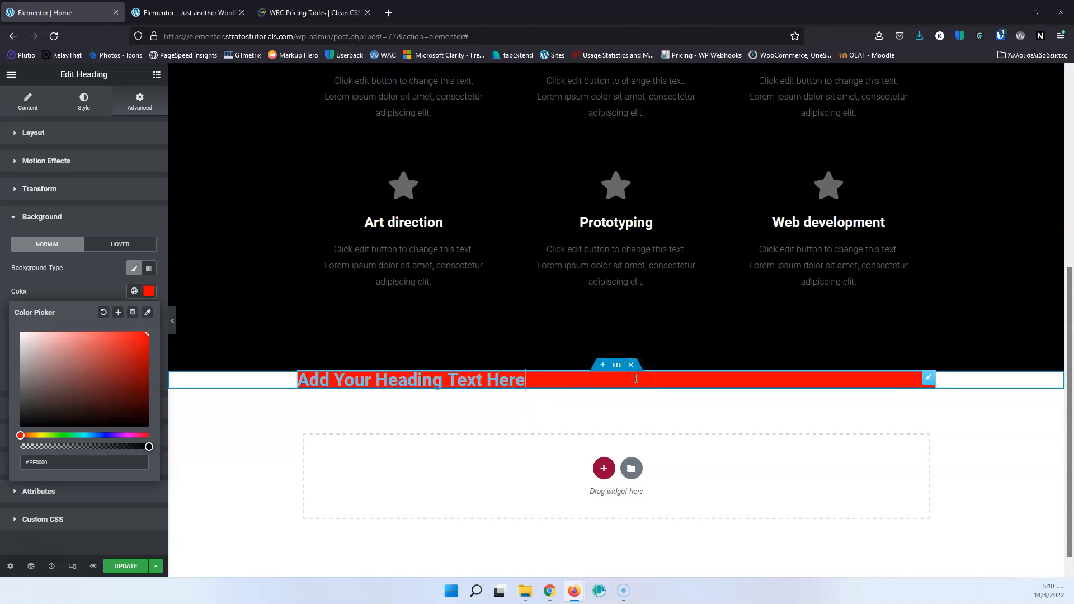
Inspect the content settings of the "Our services" heading in the black section.
{"action": "scroll", "coordinate": [636, 378], "scroll_direction": "up", "scroll_amount": 5}
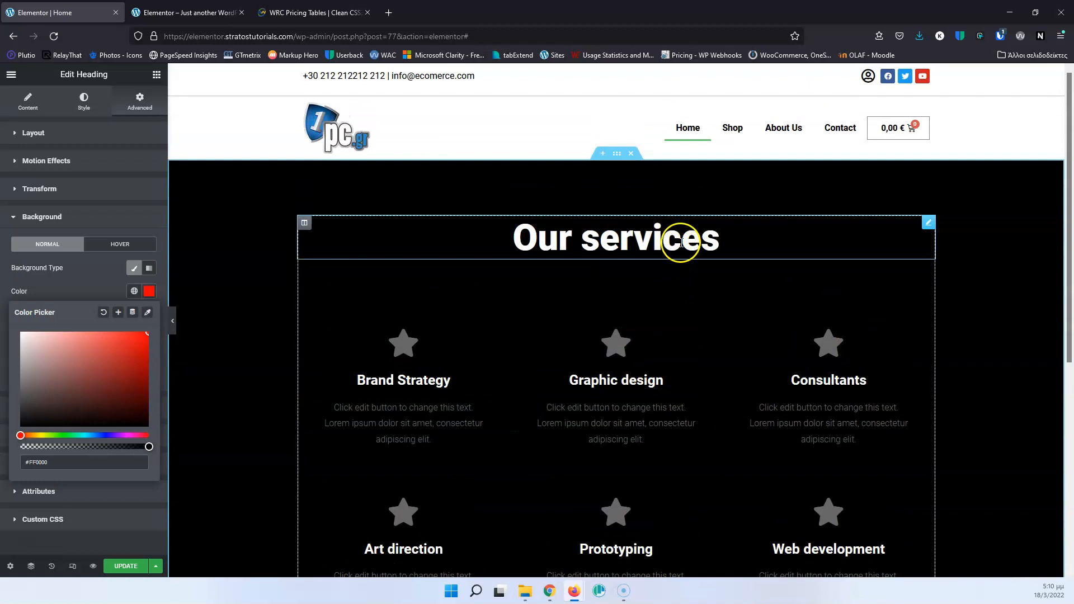
{"action": "left_click", "coordinate": [681, 242]}
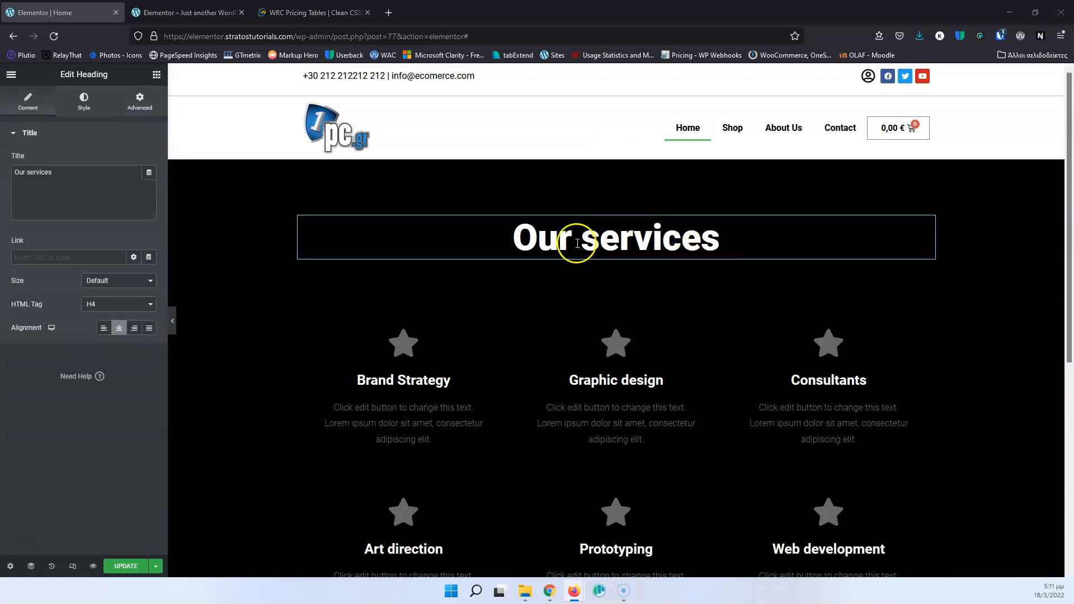
{"action": "left_click", "coordinate": [615, 243]}
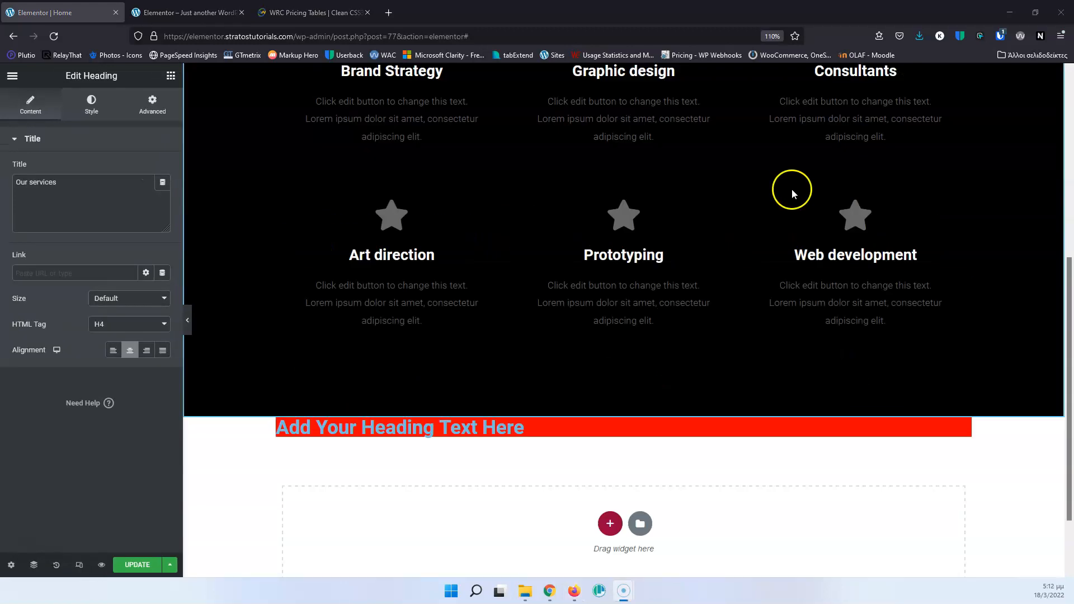
Add a second Heading widget to the new container and move it below the red heading.
{"action": "scroll", "coordinate": [790, 190], "scroll_direction": "down", "scroll_amount": 1}
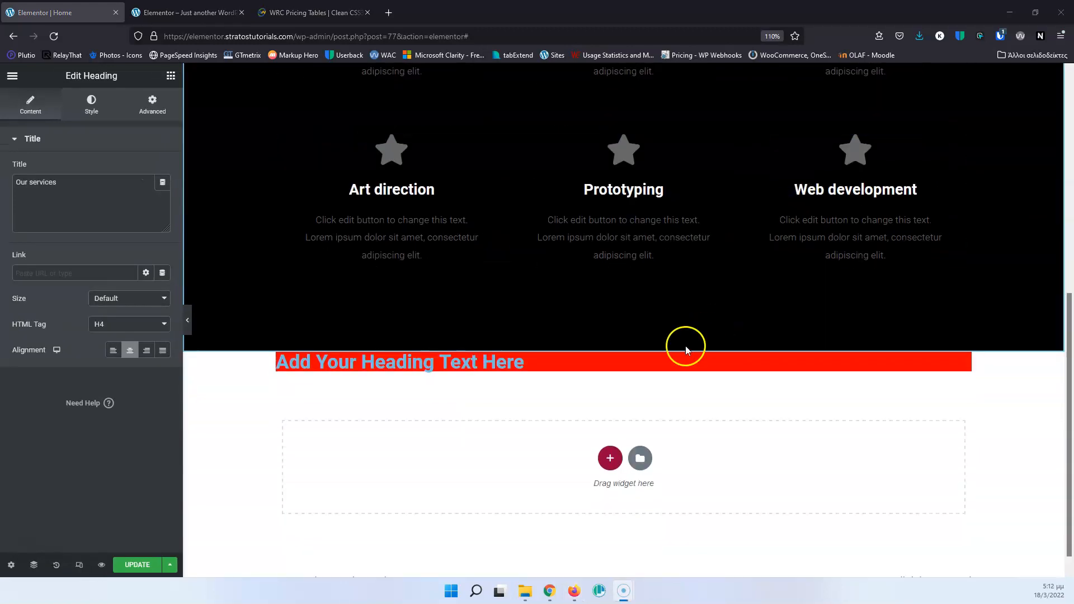
{"action": "left_click", "coordinate": [625, 345]}
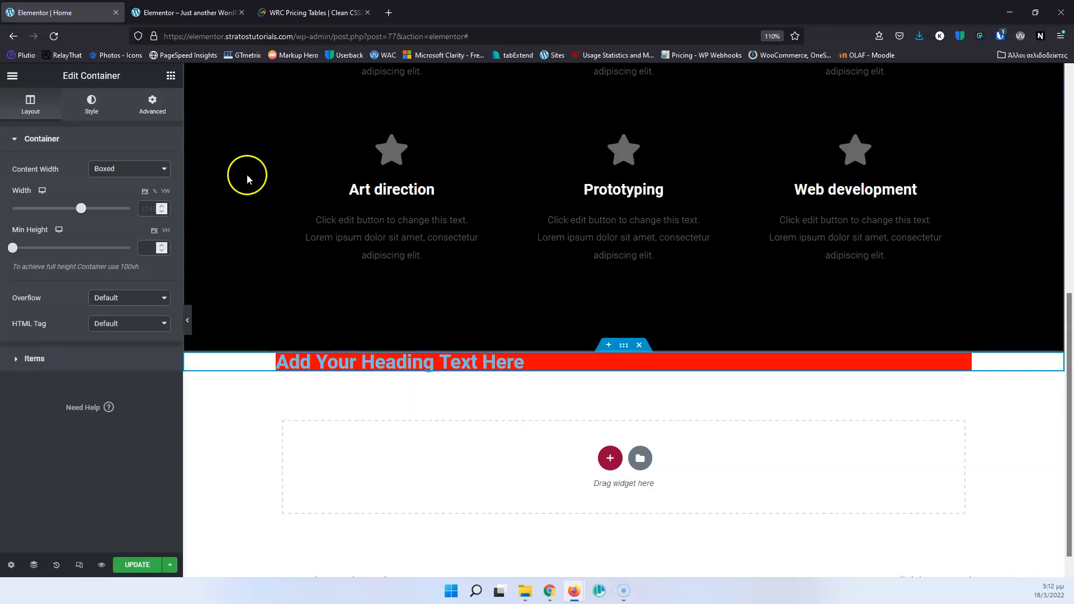
{"action": "left_click", "coordinate": [171, 77]}
{"action": "left_click_drag", "start_coordinate": [139, 221], "coordinate": [453, 361]}
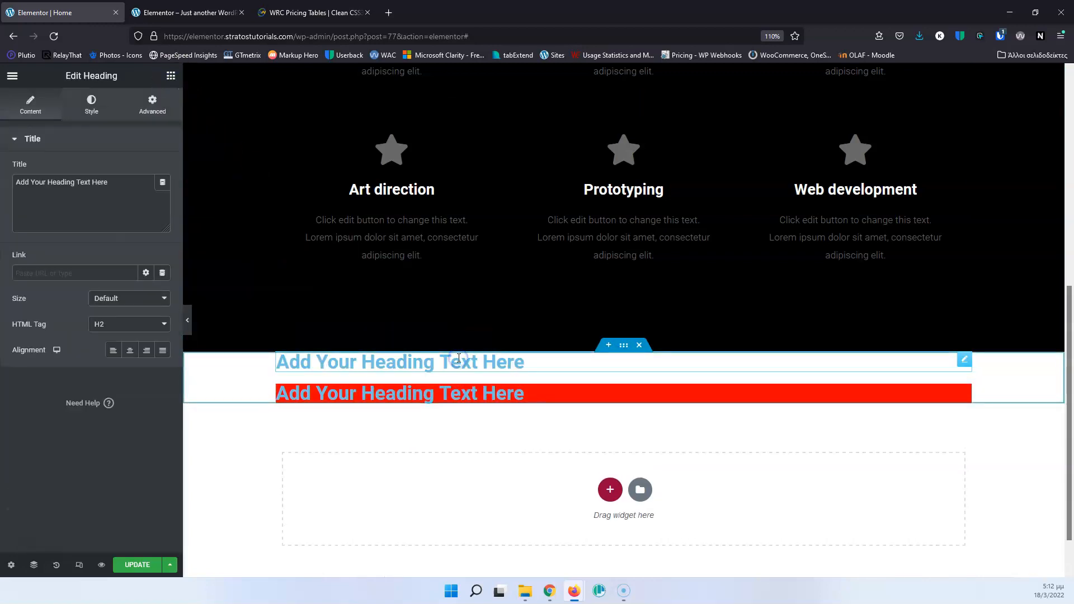
{"action": "left_click_drag", "start_coordinate": [963, 360], "coordinate": [959, 392]}
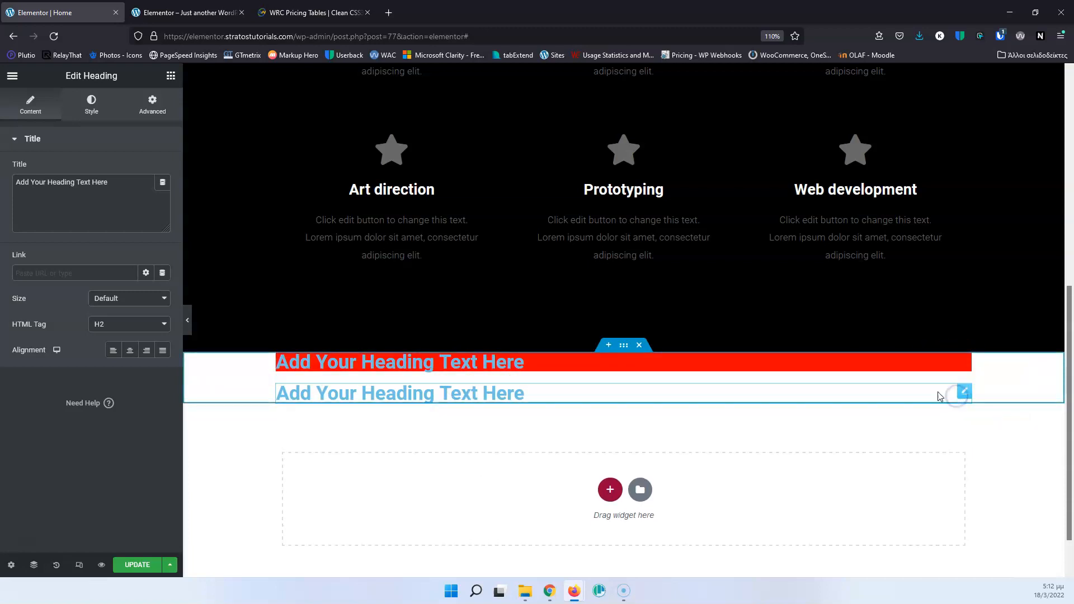
Set the item direction of the container holding the two headings to Column.
{"action": "left_click", "coordinate": [620, 348]}
{"action": "left_click", "coordinate": [39, 364]}
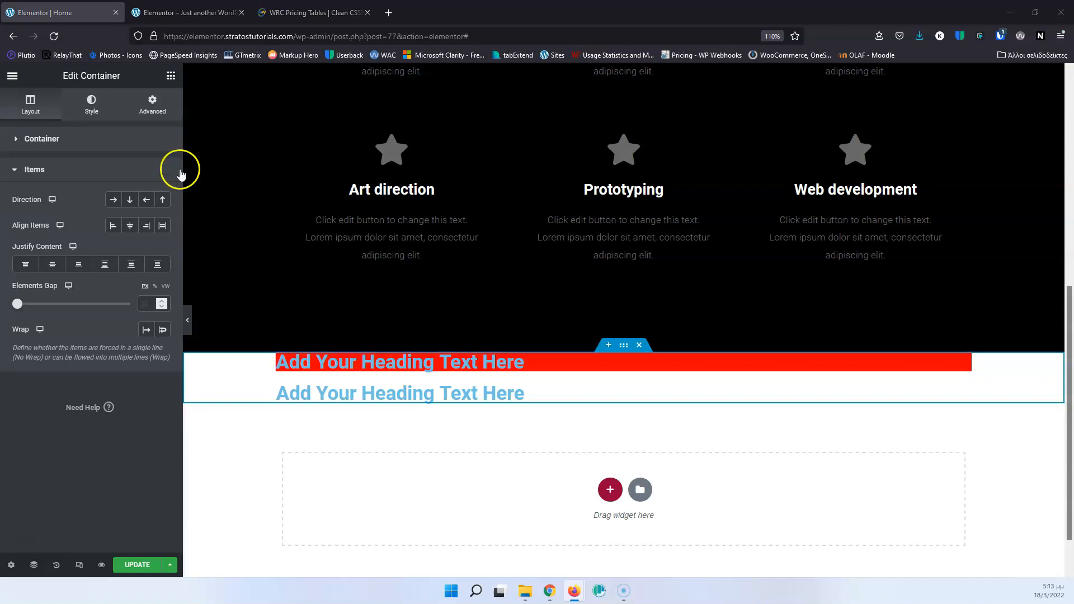
{"action": "left_click", "coordinate": [129, 204]}
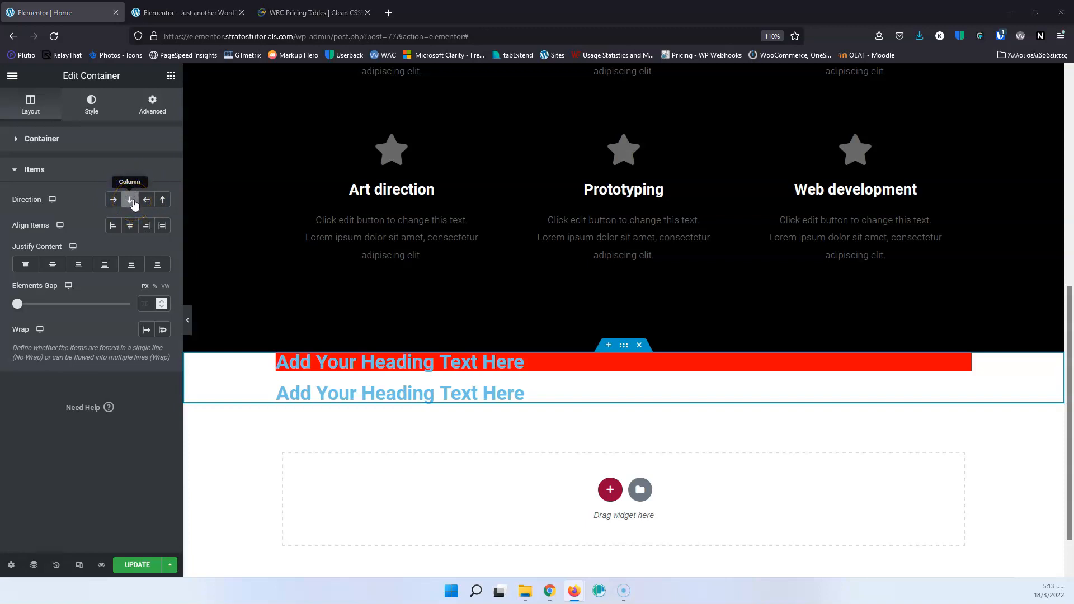
Try the reversed column direction against Column, and compare Center, Flex End and Flex Start item alignment for the two headings.
{"action": "left_click", "coordinate": [165, 207]}
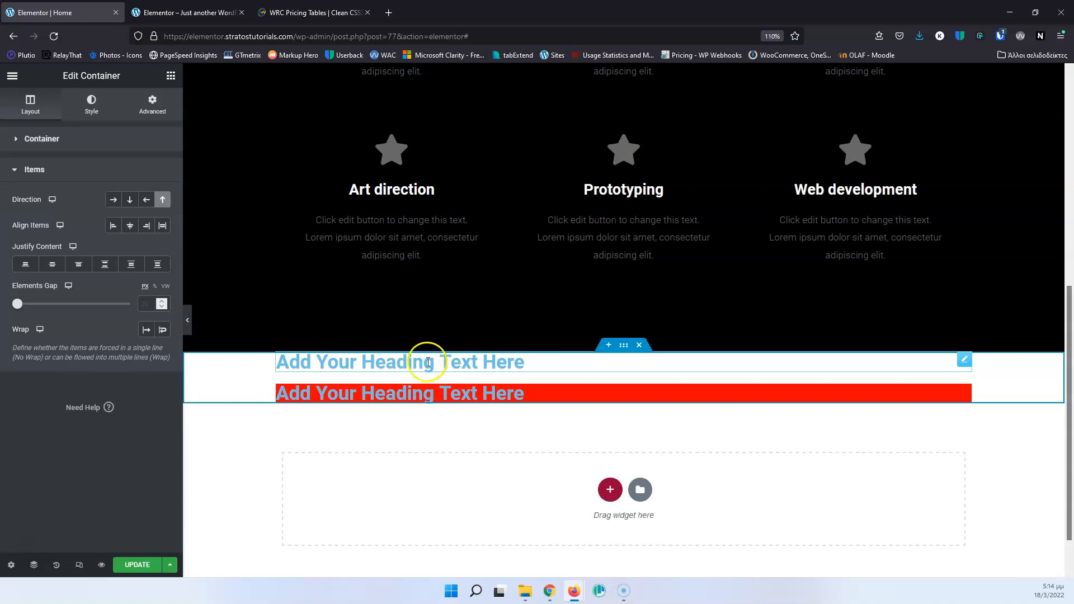
{"action": "left_click", "coordinate": [131, 201]}
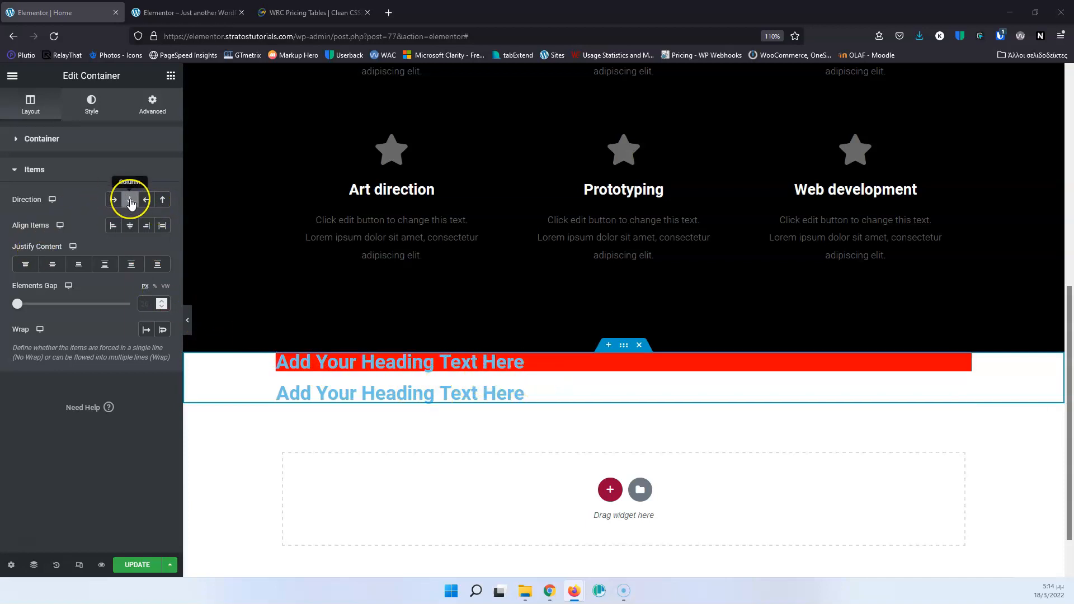
{"action": "left_click", "coordinate": [130, 225]}
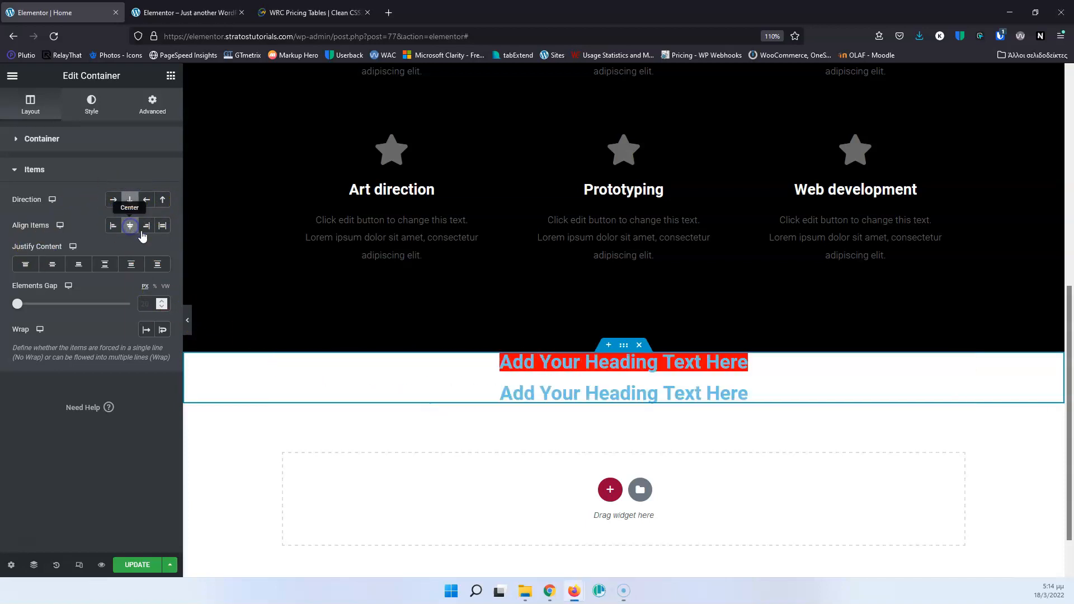
{"action": "left_click", "coordinate": [147, 229]}
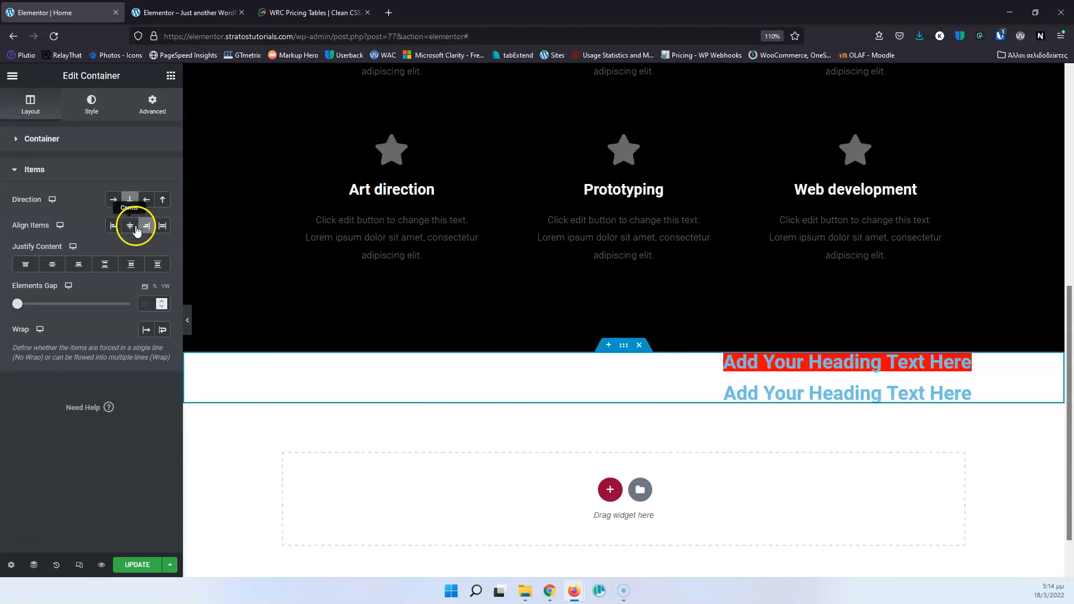
{"action": "left_click", "coordinate": [133, 229]}
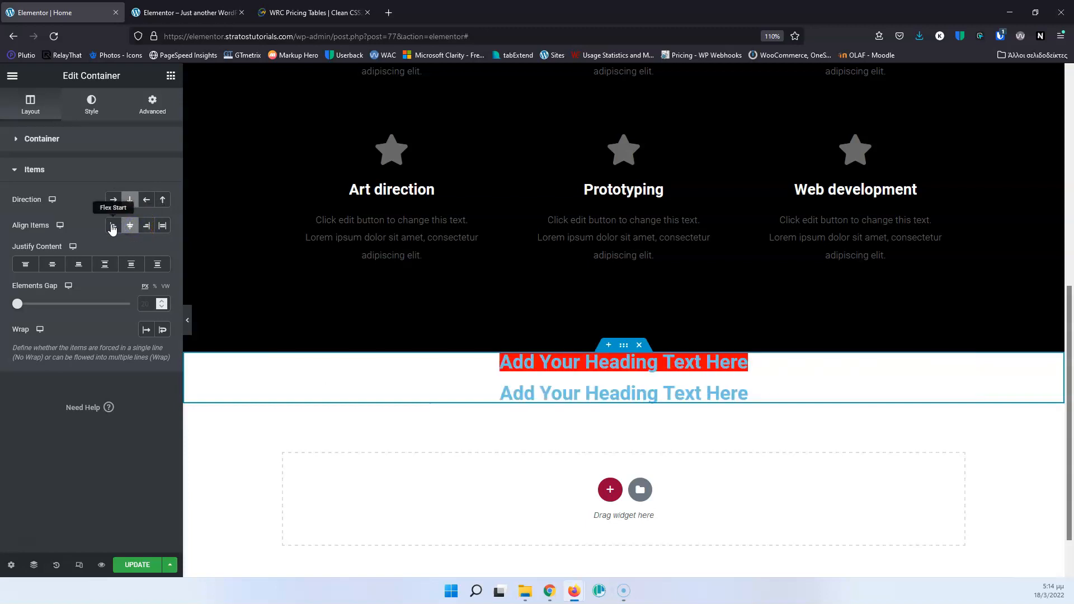
{"action": "left_click", "coordinate": [112, 227]}
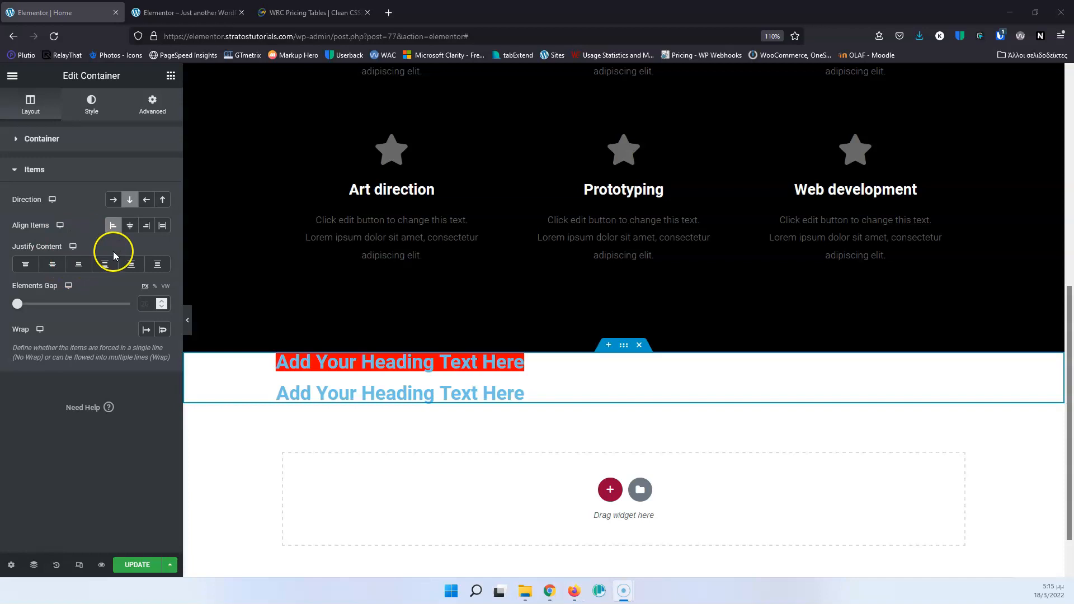
Set the minimum height of the container holding the two headings to 400 px.
{"action": "left_click", "coordinate": [16, 141]}
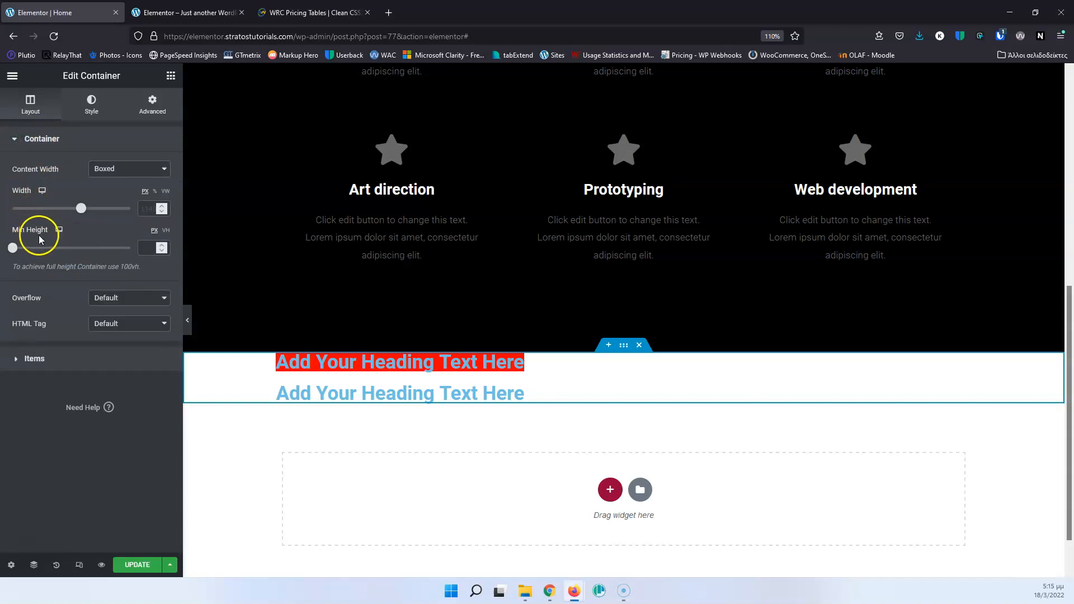
{"action": "left_click", "coordinate": [144, 251]}
{"action": "type", "text": "400"}
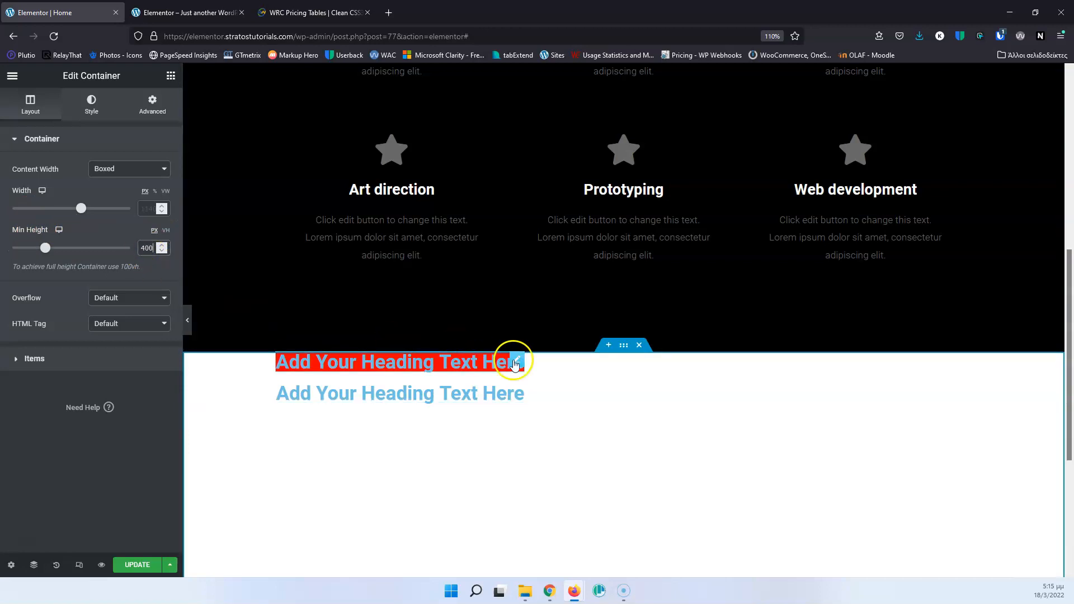
{"action": "scroll", "coordinate": [568, 395], "scroll_direction": "down", "scroll_amount": 3}
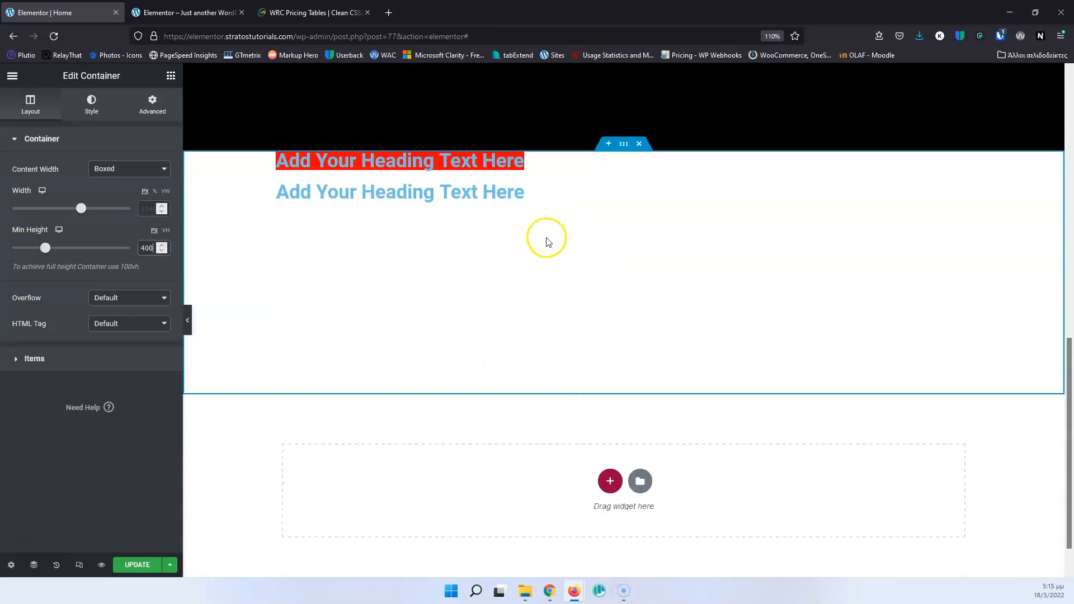
Try Center and Flex End for the column's content justification, and clear both the justification and the item alignment.
{"action": "left_click", "coordinate": [34, 358]}
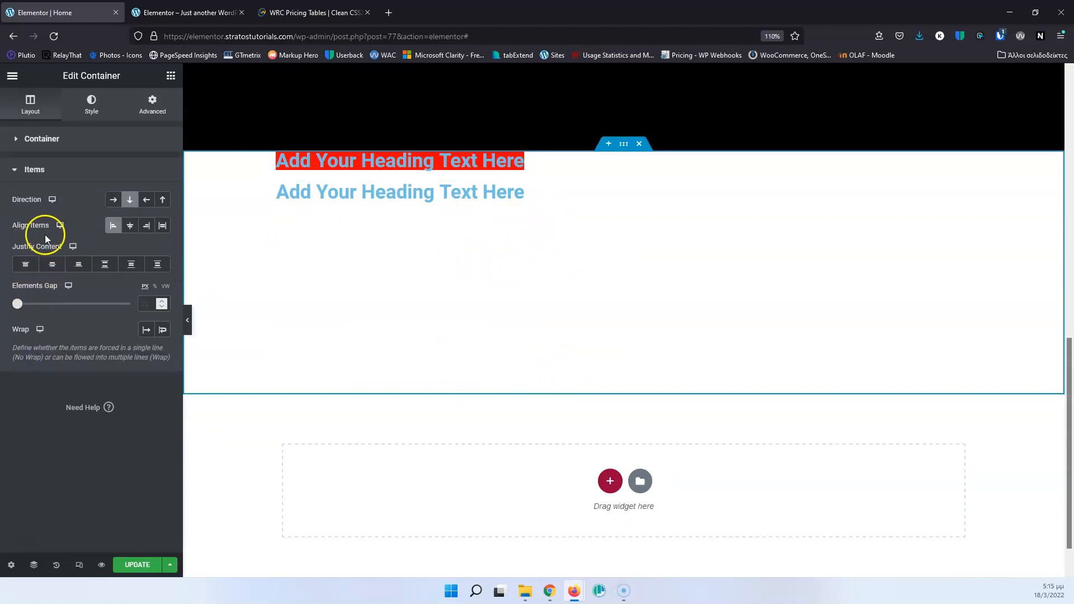
{"action": "left_click", "coordinate": [52, 266]}
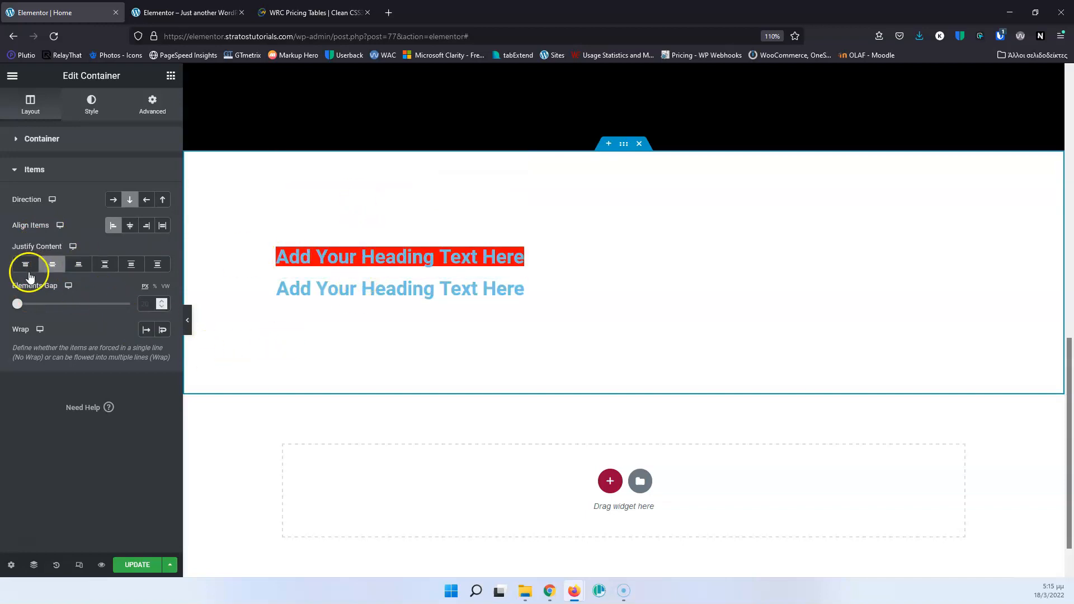
{"action": "left_click", "coordinate": [79, 265]}
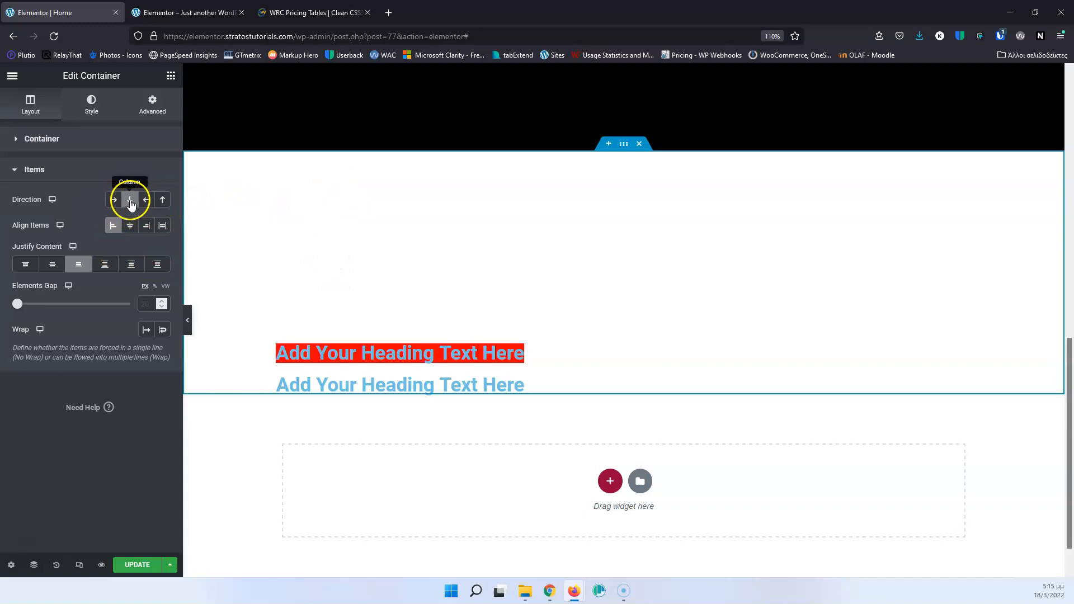
{"action": "left_click", "coordinate": [79, 267]}
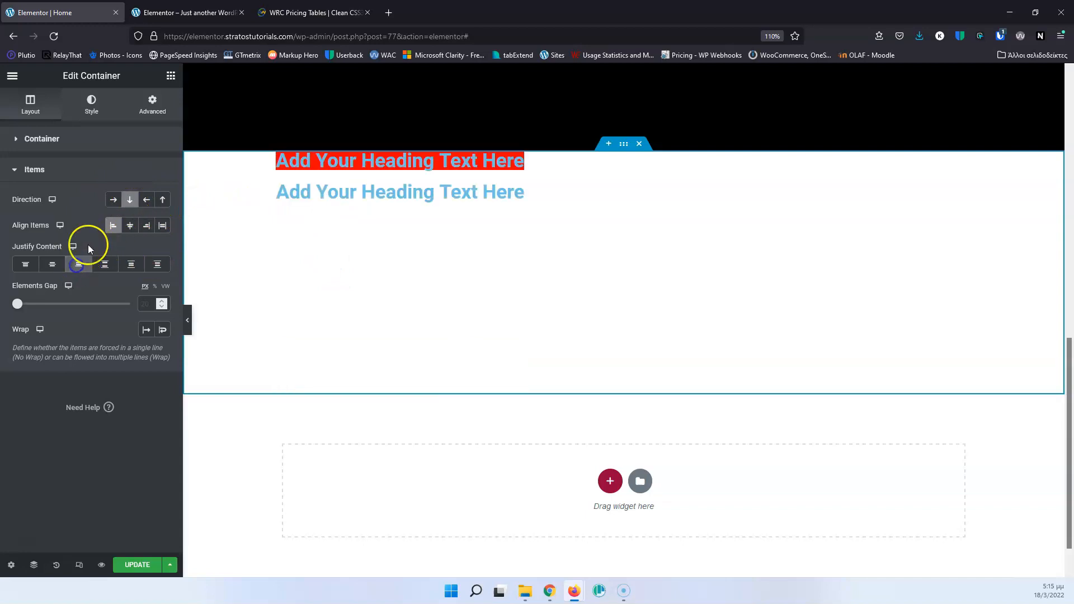
{"action": "left_click", "coordinate": [114, 225]}
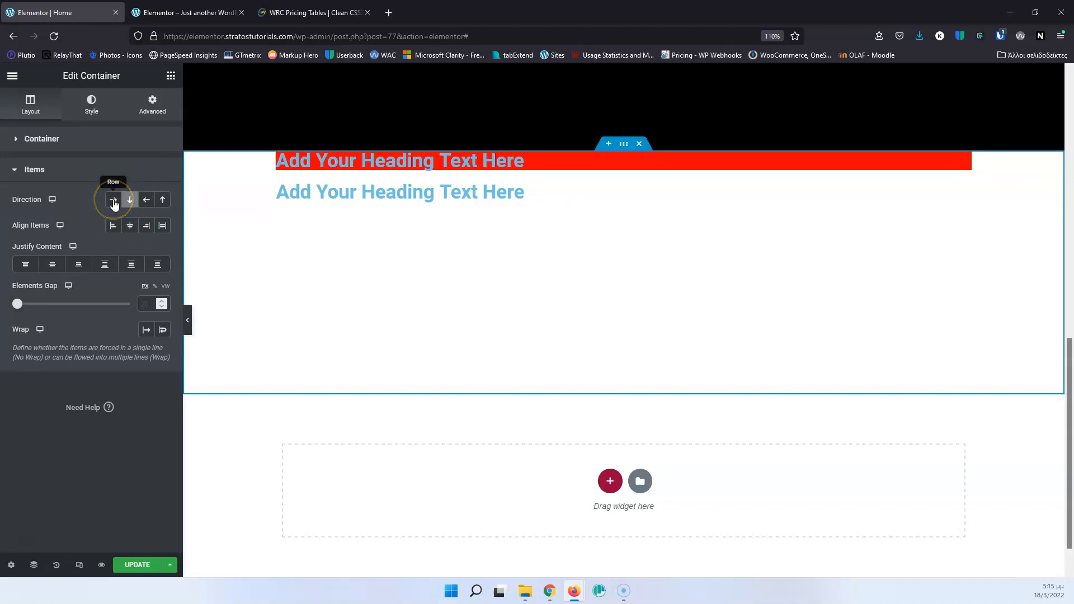
Set the container's item direction to Row and compare Center and Flex End alignment, settling on Center.
{"action": "left_click", "coordinate": [114, 200]}
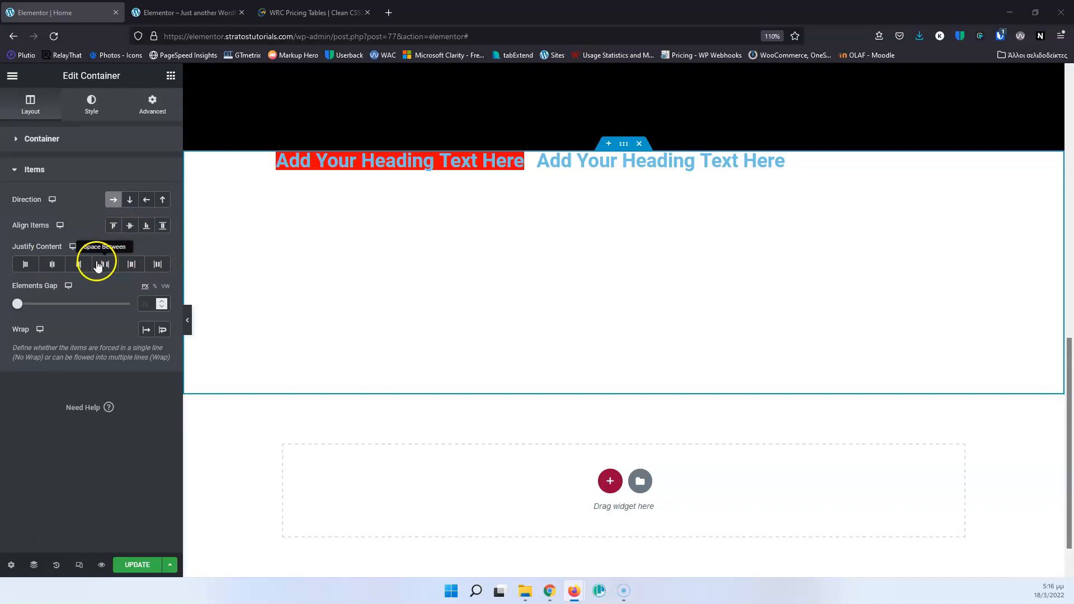
{"action": "left_click", "coordinate": [131, 226]}
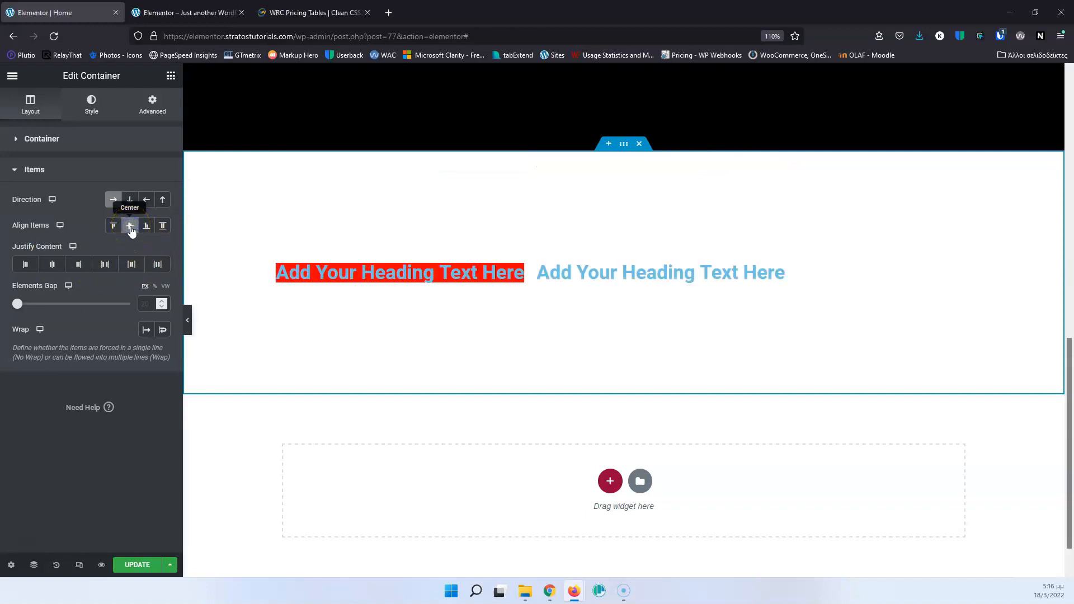
{"action": "left_click", "coordinate": [149, 226]}
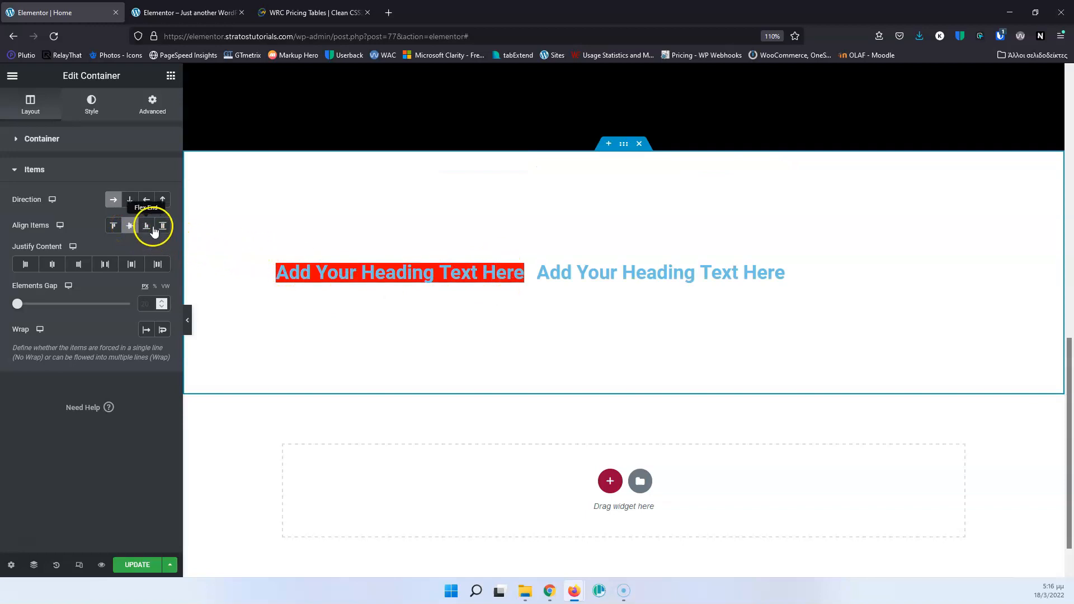
{"action": "left_click", "coordinate": [127, 229]}
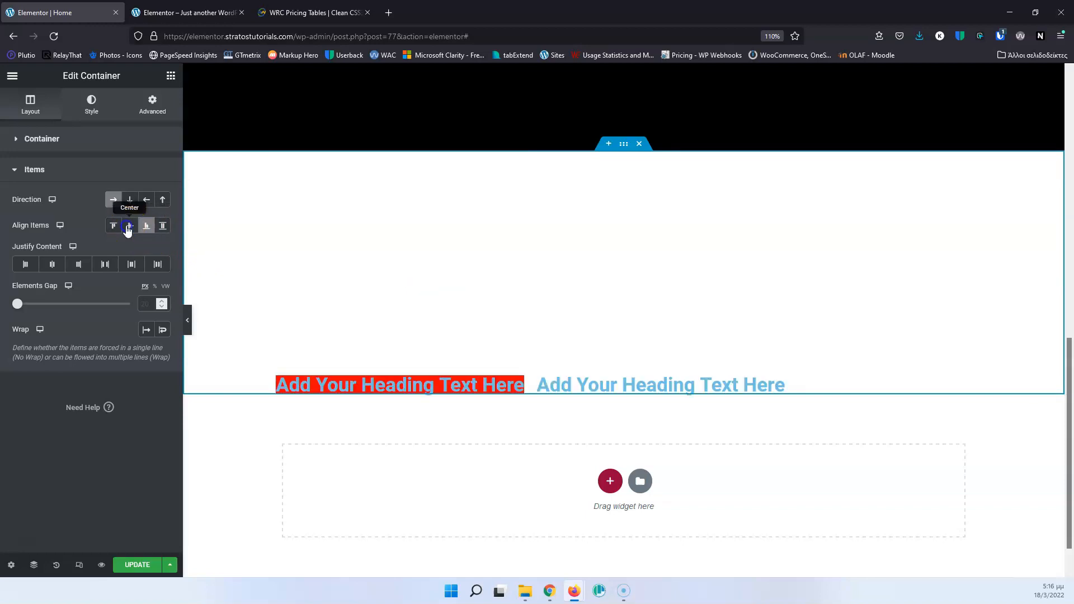
Compare Center and Flex End content justification for the row of headings, settling on Flex Start.
{"action": "left_click", "coordinate": [52, 264]}
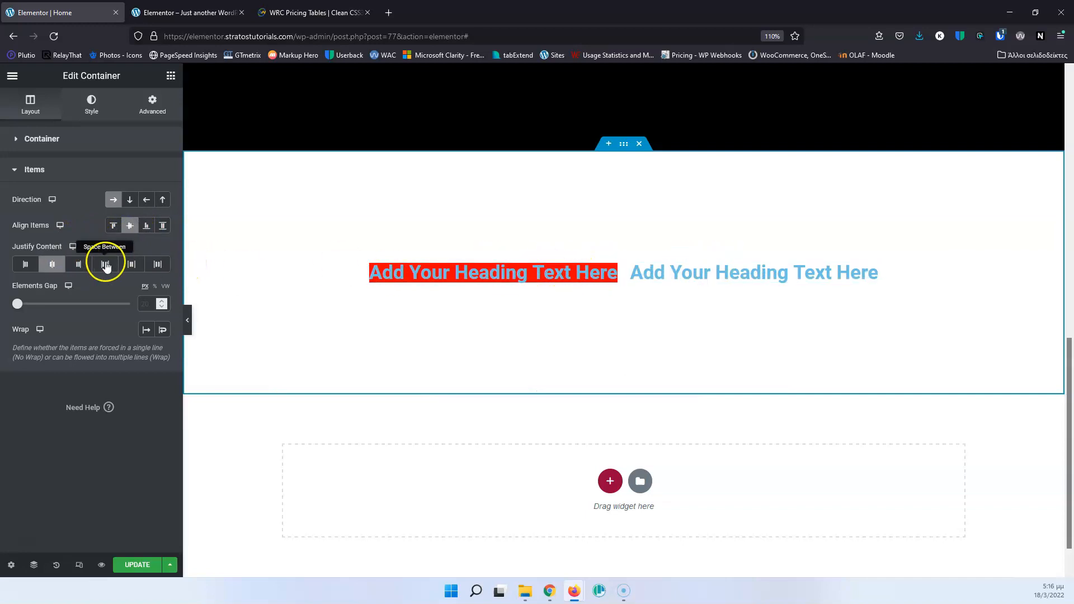
{"action": "left_click", "coordinate": [84, 265]}
{"action": "left_click", "coordinate": [83, 266]}
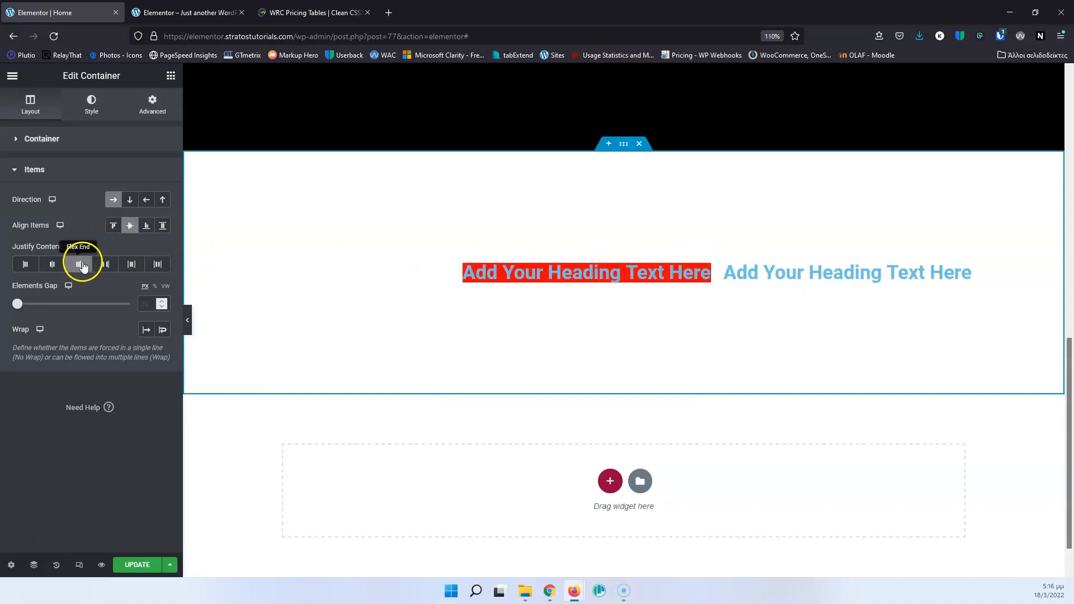
{"action": "left_click", "coordinate": [21, 265]}
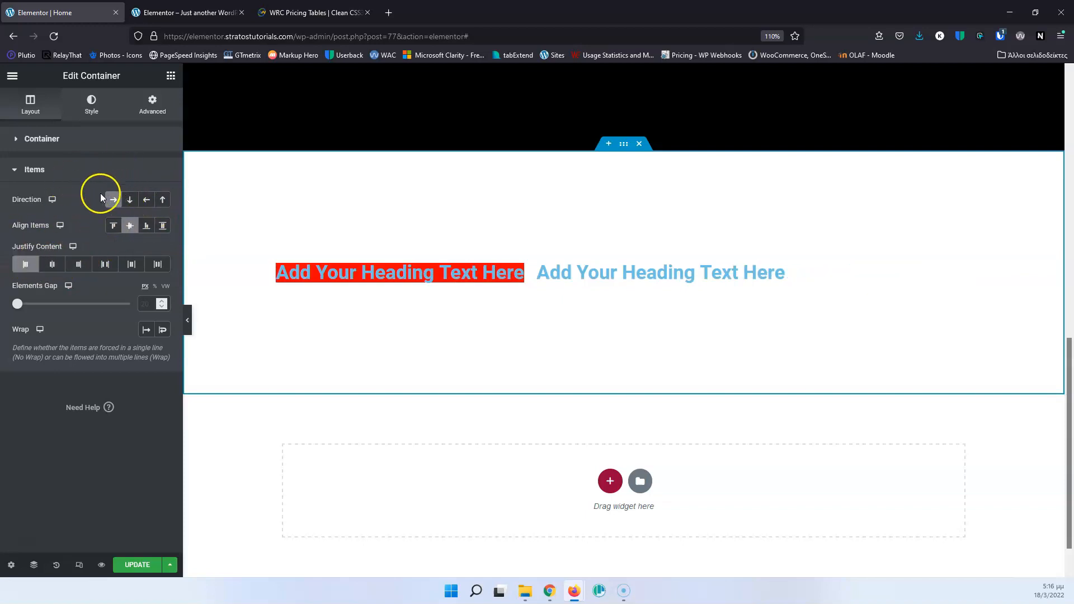
{"action": "left_click", "coordinate": [131, 227]}
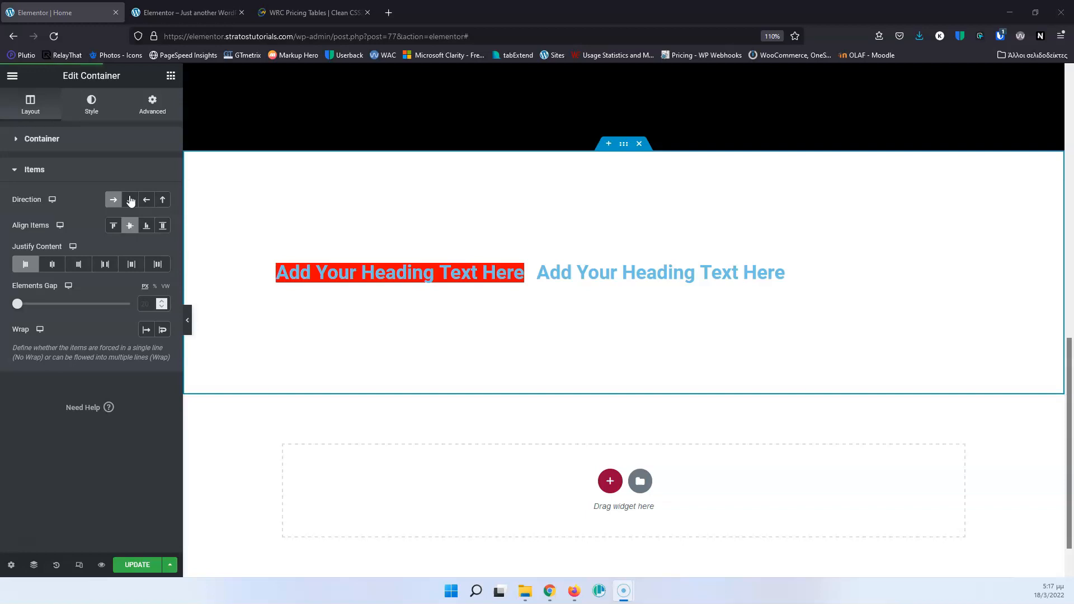
Delete both headings from the container and clear its minimum height.
{"action": "left_click", "coordinate": [516, 273]}
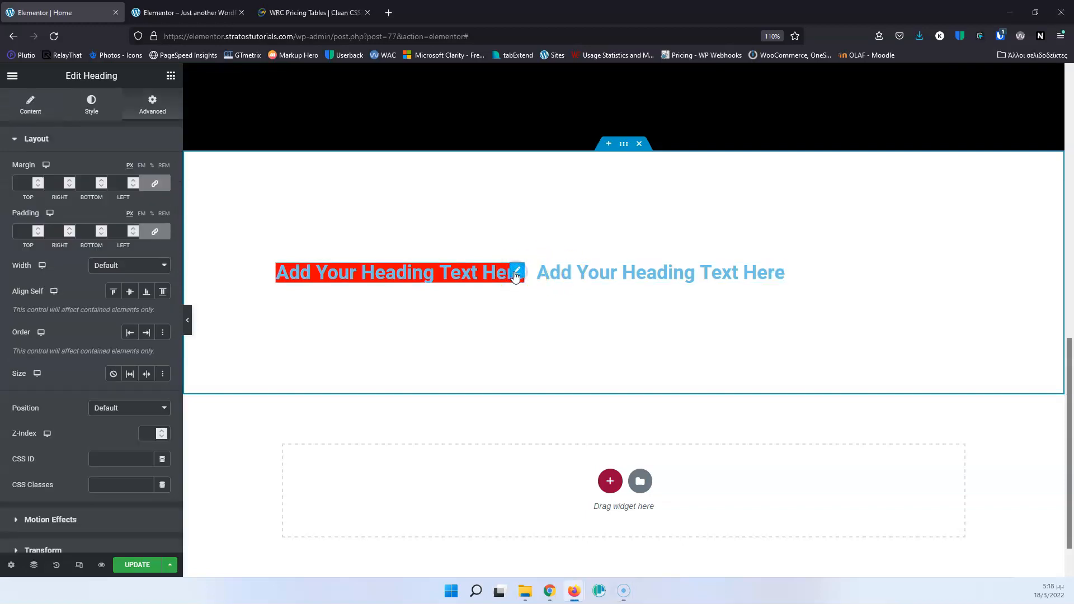
{"action": "right_click", "coordinate": [517, 274]}
{"action": "left_click", "coordinate": [547, 446]}
{"action": "right_click", "coordinate": [516, 287]}
{"action": "left_click", "coordinate": [542, 447]}
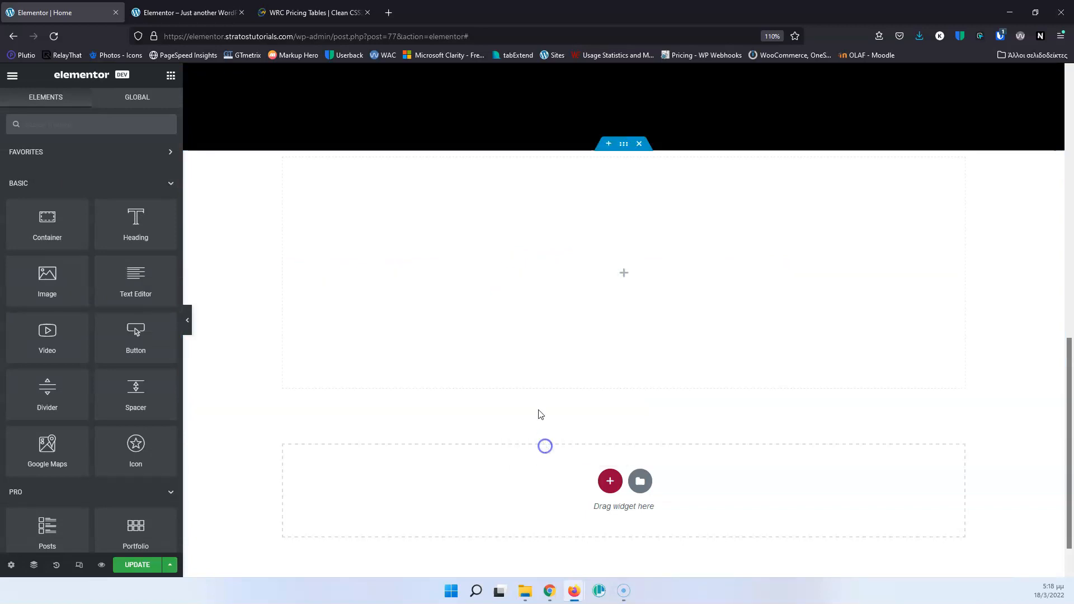
{"action": "left_click", "coordinate": [623, 145]}
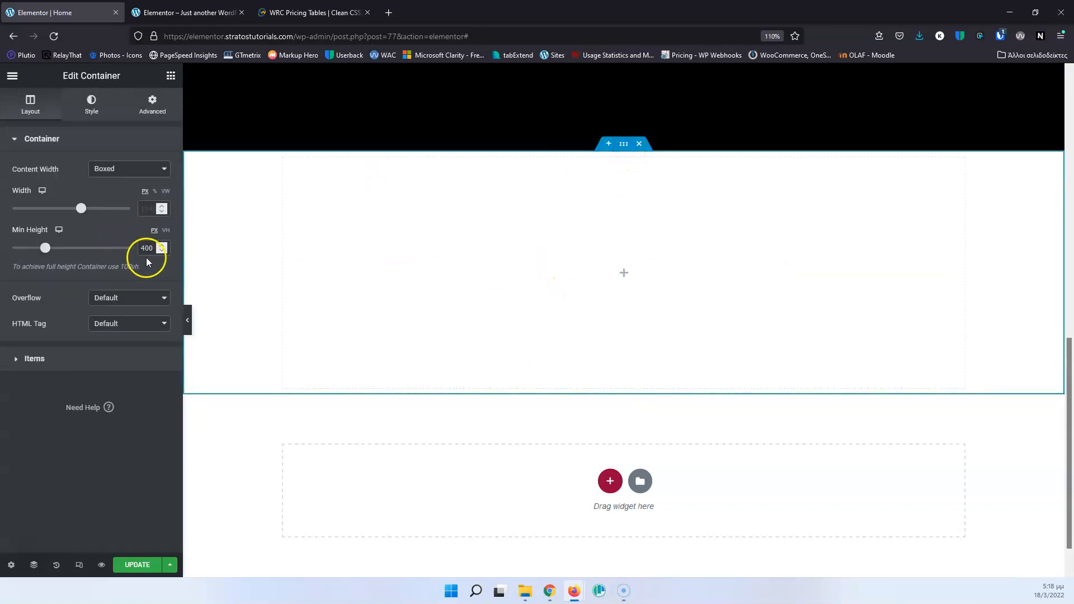
{"action": "key", "text": "BackSpace"}
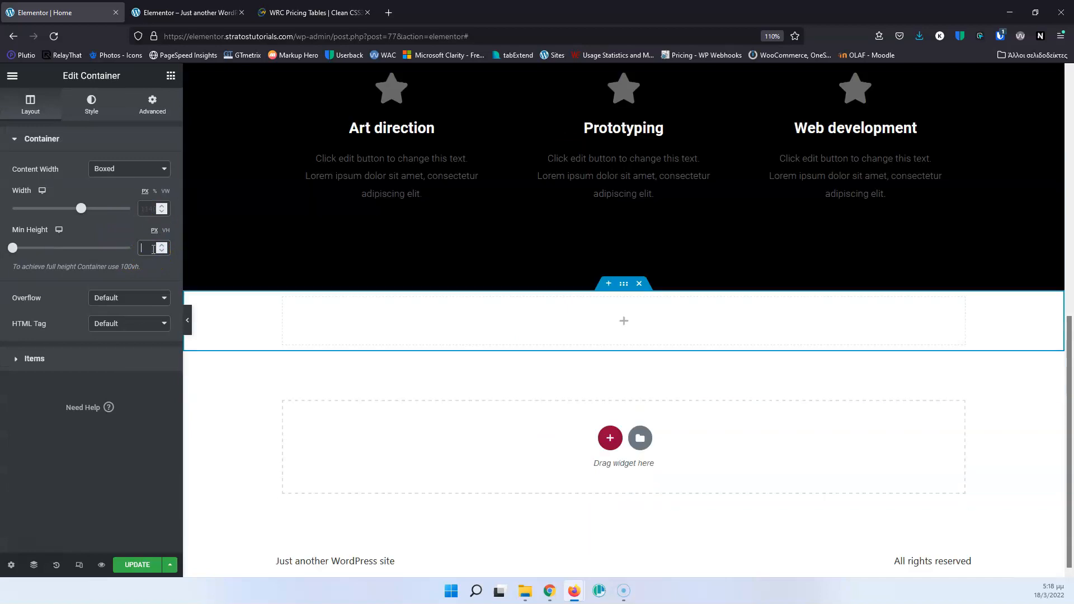
Copy the full text of the "Our services" heading in the black section.
{"action": "scroll", "coordinate": [417, 260], "scroll_direction": "up", "scroll_amount": 6}
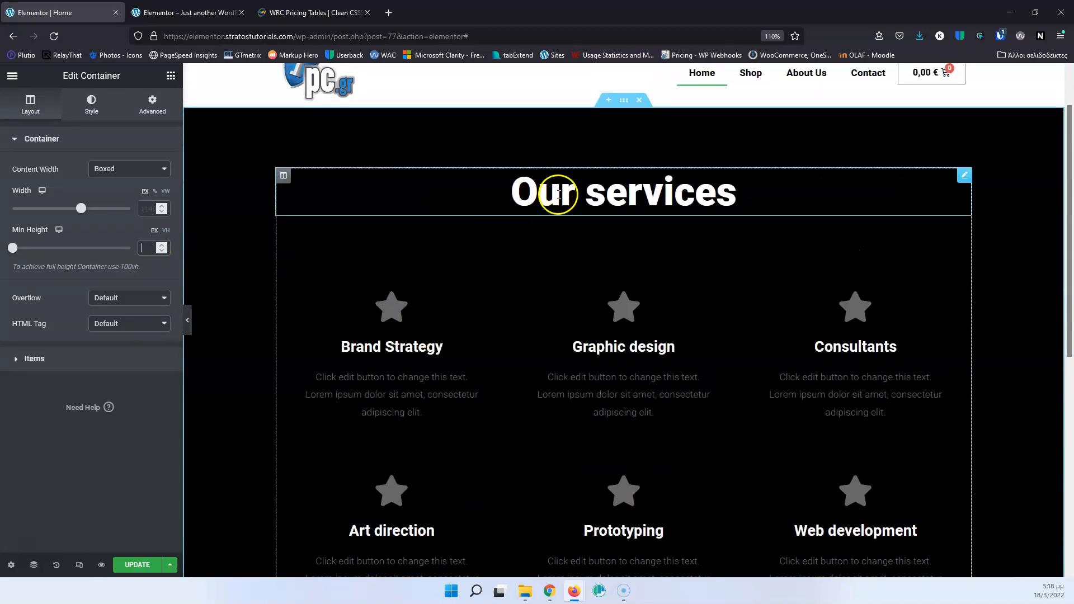
{"action": "left_click", "coordinate": [557, 194]}
{"action": "double_click", "coordinate": [557, 194]}
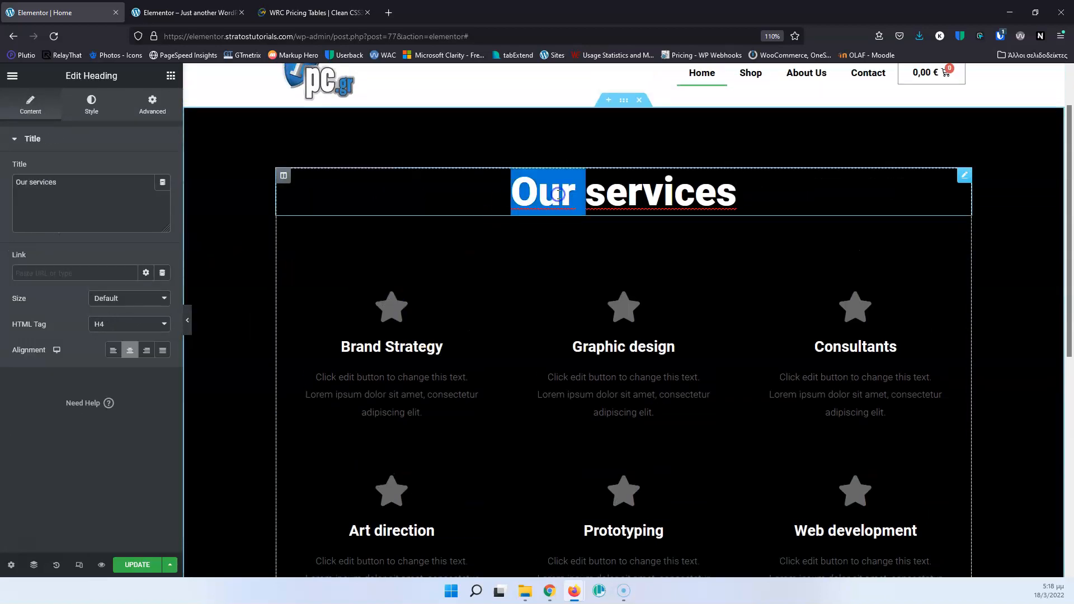
{"action": "triple_click", "coordinate": [558, 194]}
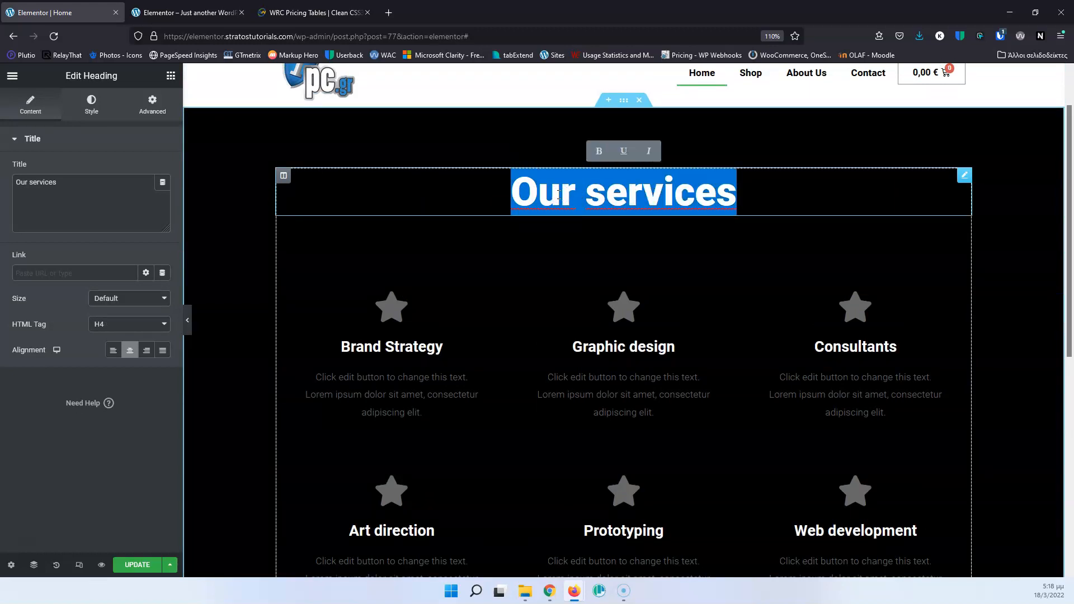
Add a Heading widget to the empty container below the black section and set its title to "Our services".
{"action": "scroll", "coordinate": [557, 199], "scroll_direction": "down", "scroll_amount": 5}
{"action": "left_click", "coordinate": [622, 390]}
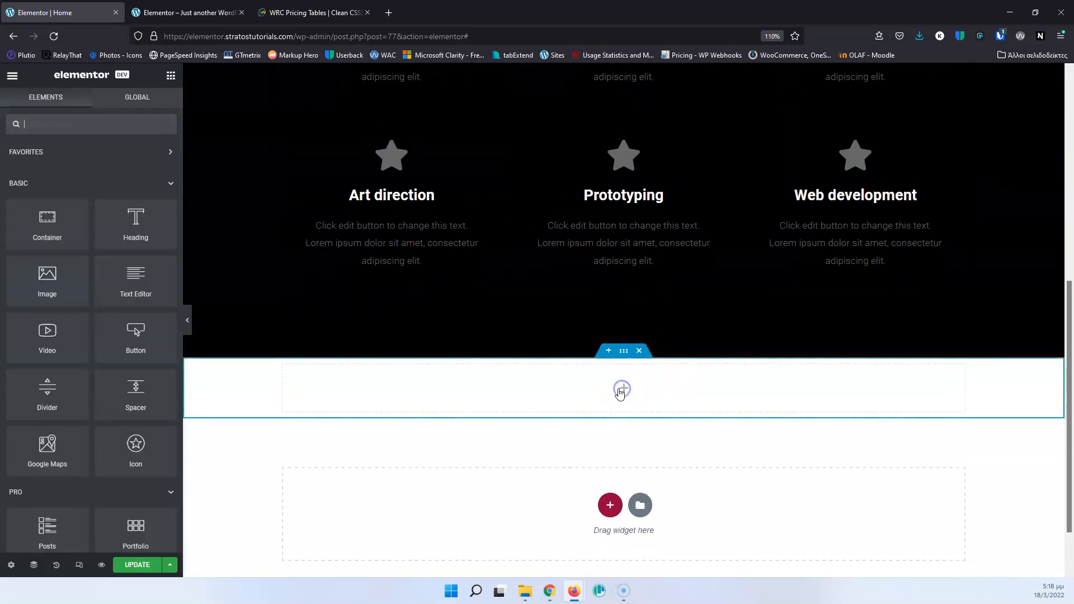
{"action": "left_click_drag", "start_coordinate": [149, 213], "coordinate": [611, 383]}
{"action": "triple_click", "coordinate": [84, 185]}
{"action": "type", "text": "Our services"}
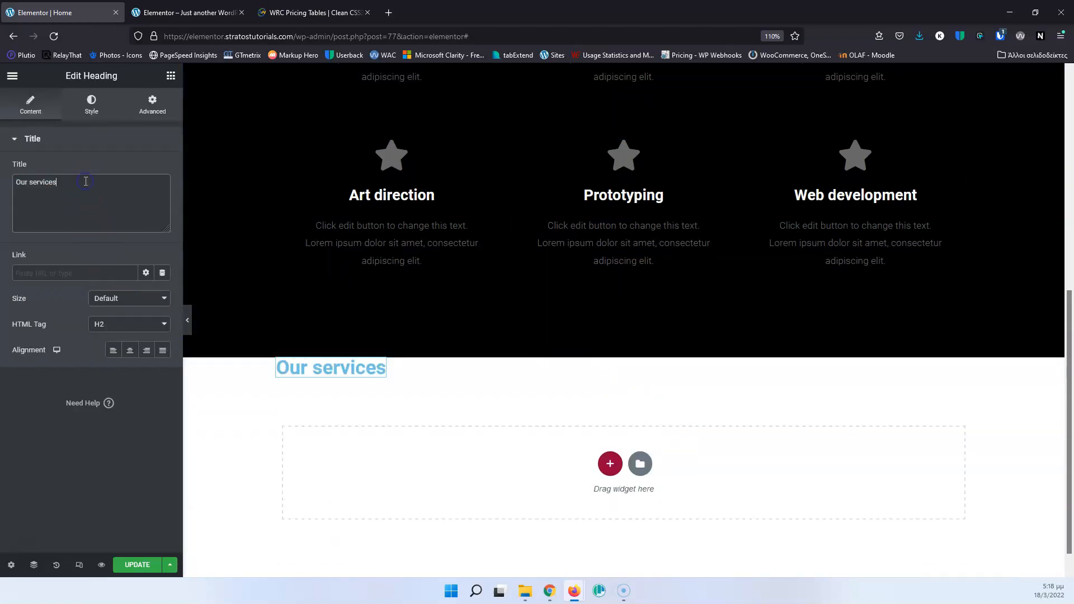
Give the container of the new "Our services" heading a Classic background in black, #000000.
{"action": "left_click", "coordinate": [622, 351]}
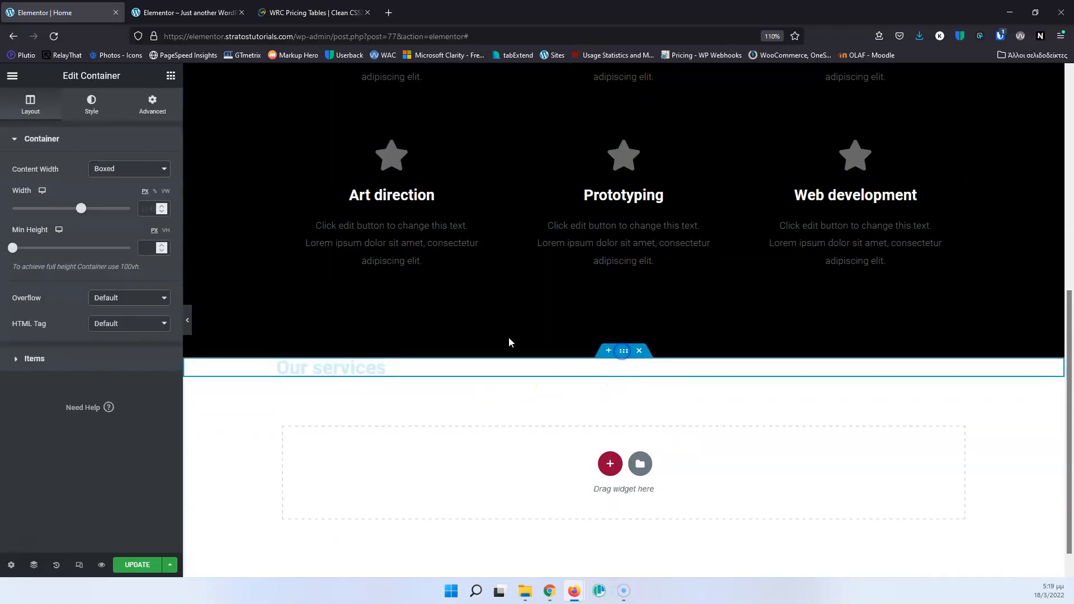
{"action": "left_click", "coordinate": [91, 103]}
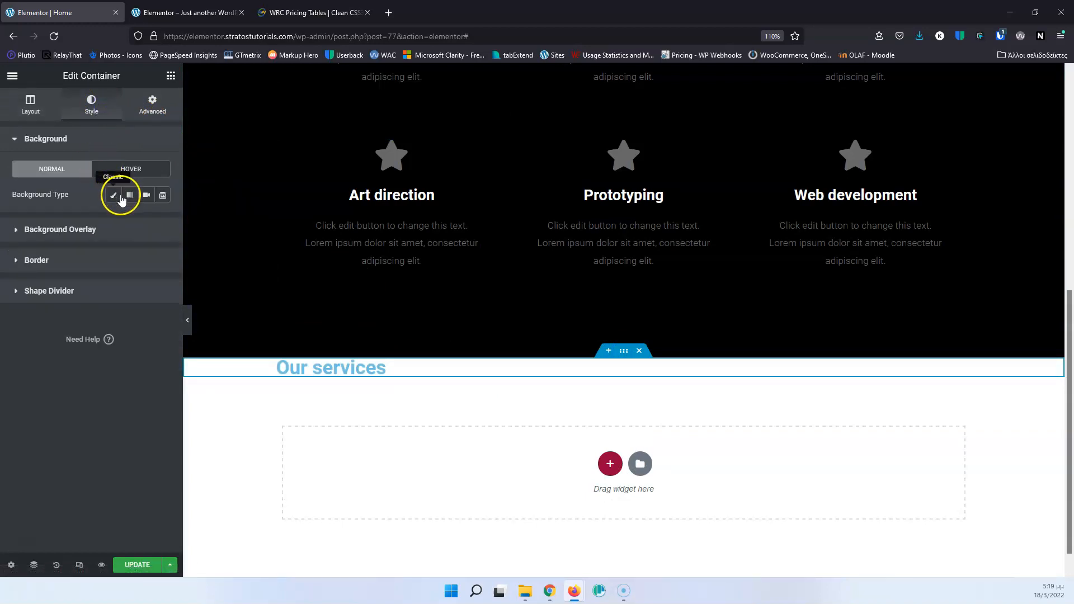
{"action": "left_click", "coordinate": [120, 198]}
{"action": "left_click", "coordinate": [160, 220]}
{"action": "left_click_drag", "start_coordinate": [66, 311], "coordinate": [9, 391]}
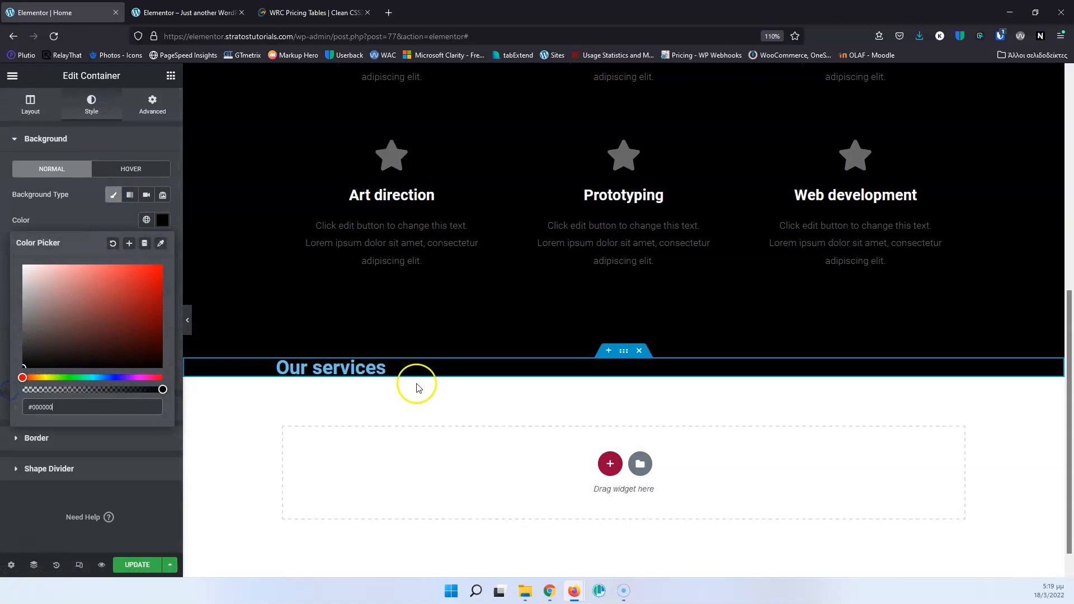
Copy the original "Our services" heading and paste its style onto the new "Our services" heading in the container below.
{"action": "scroll", "coordinate": [419, 371], "scroll_direction": "up", "scroll_amount": 7}
{"action": "right_click", "coordinate": [580, 258]}
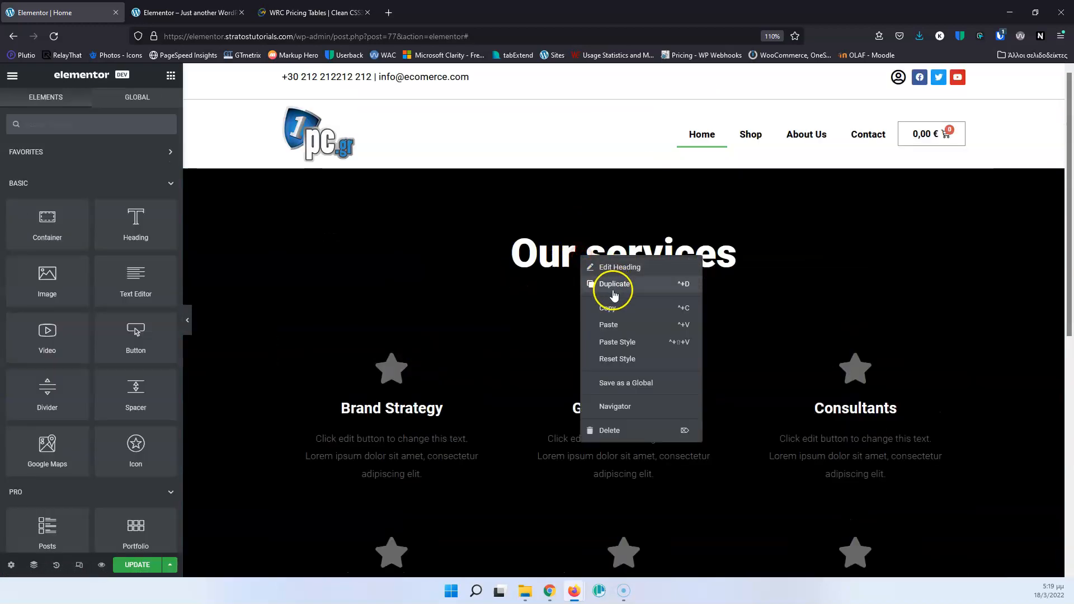
{"action": "left_click", "coordinate": [615, 309]}
{"action": "scroll", "coordinate": [610, 297], "scroll_direction": "down", "scroll_amount": 7}
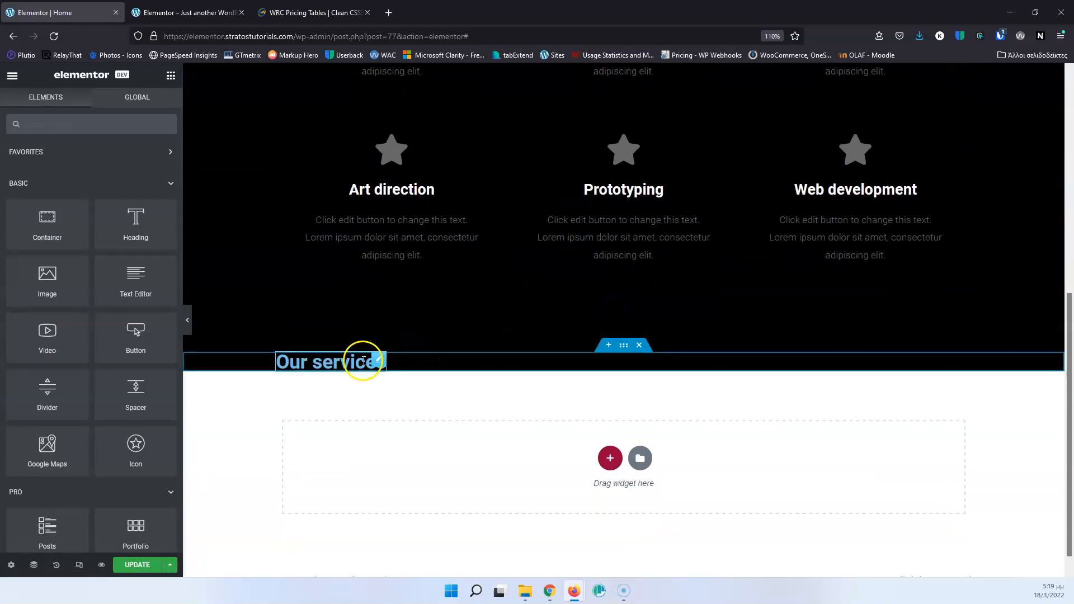
{"action": "right_click", "coordinate": [363, 361]}
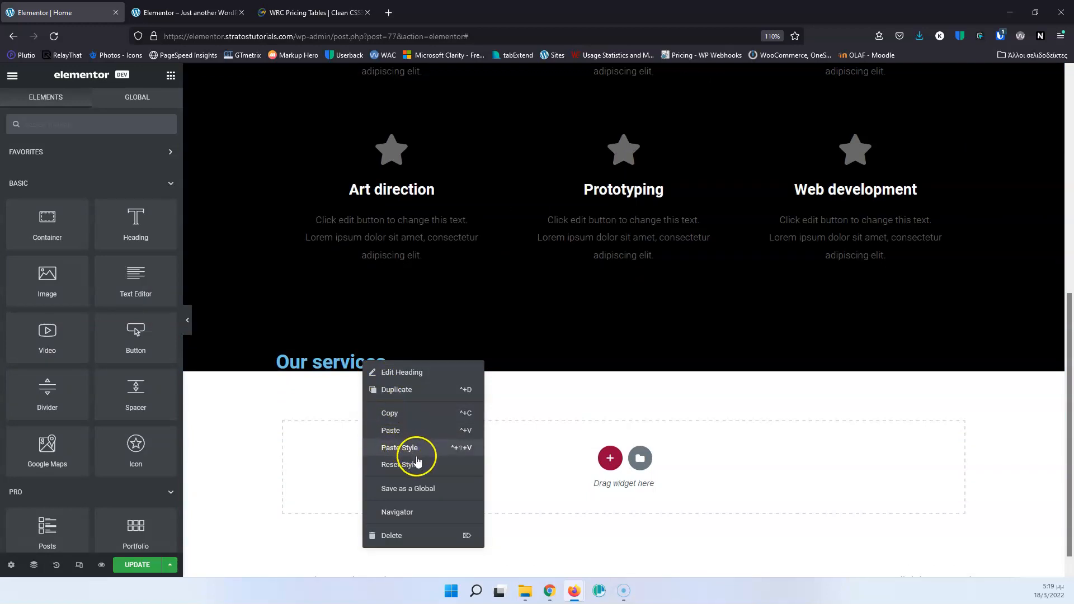
{"action": "left_click", "coordinate": [418, 448]}
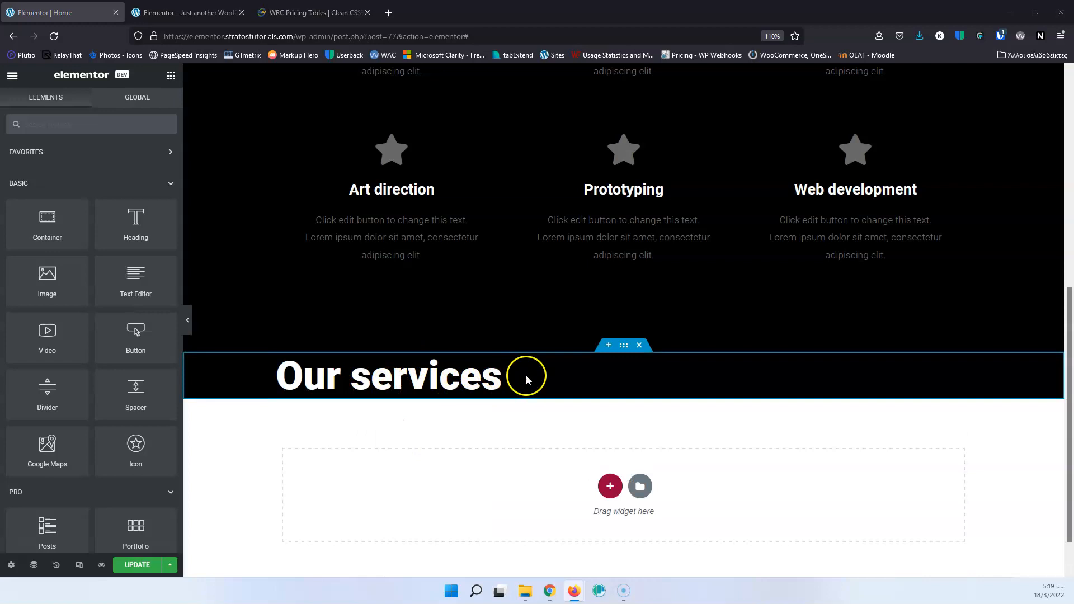
Set the new heading container's items to Column direction, centered alignment and Flex Start content justification.
{"action": "left_click", "coordinate": [622, 346]}
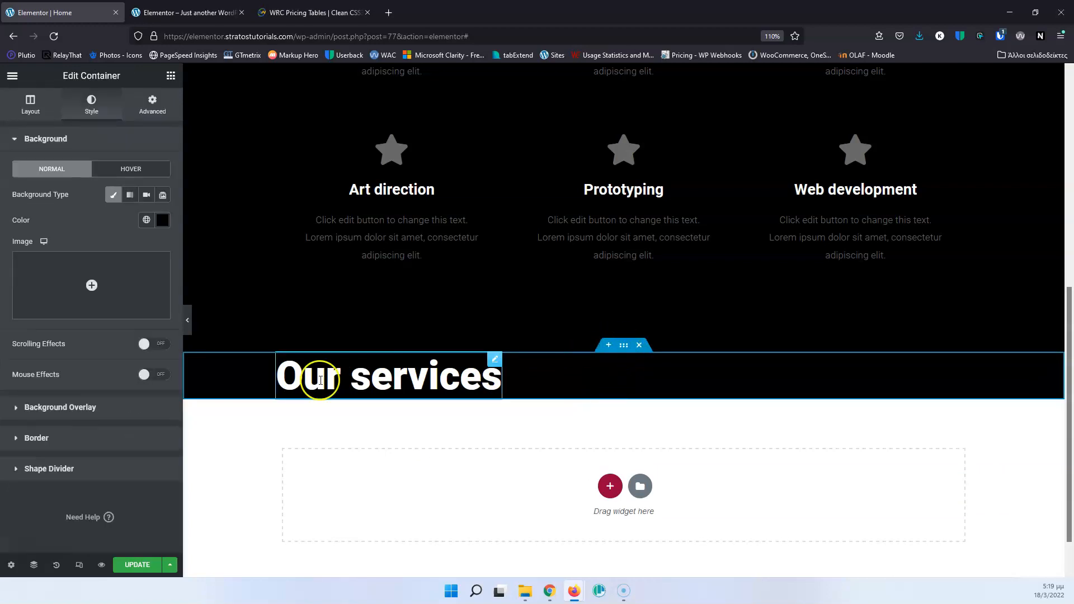
{"action": "left_click", "coordinate": [45, 107]}
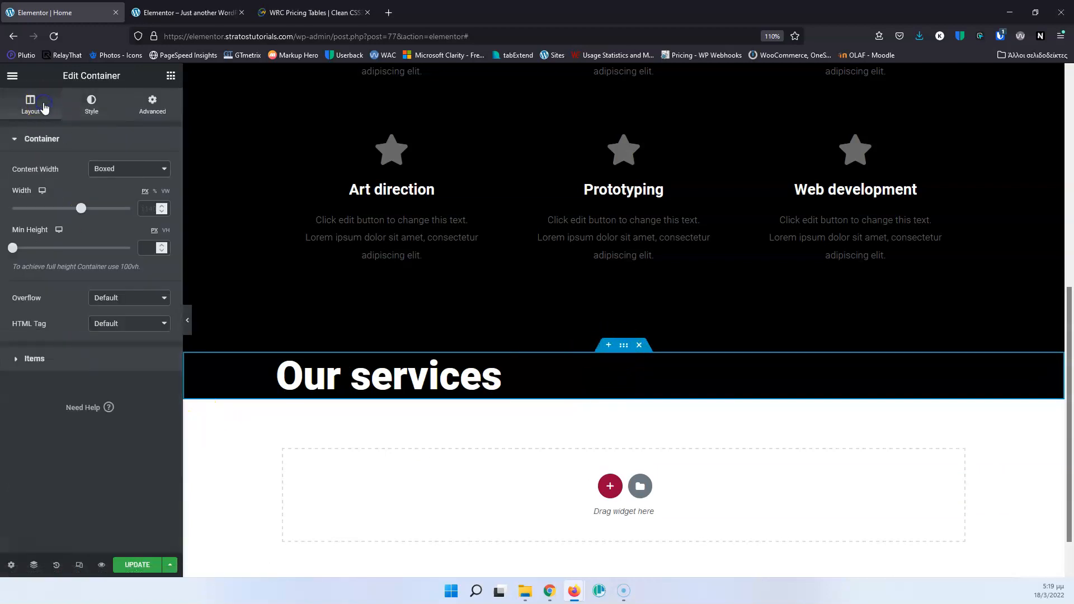
{"action": "left_click", "coordinate": [27, 355]}
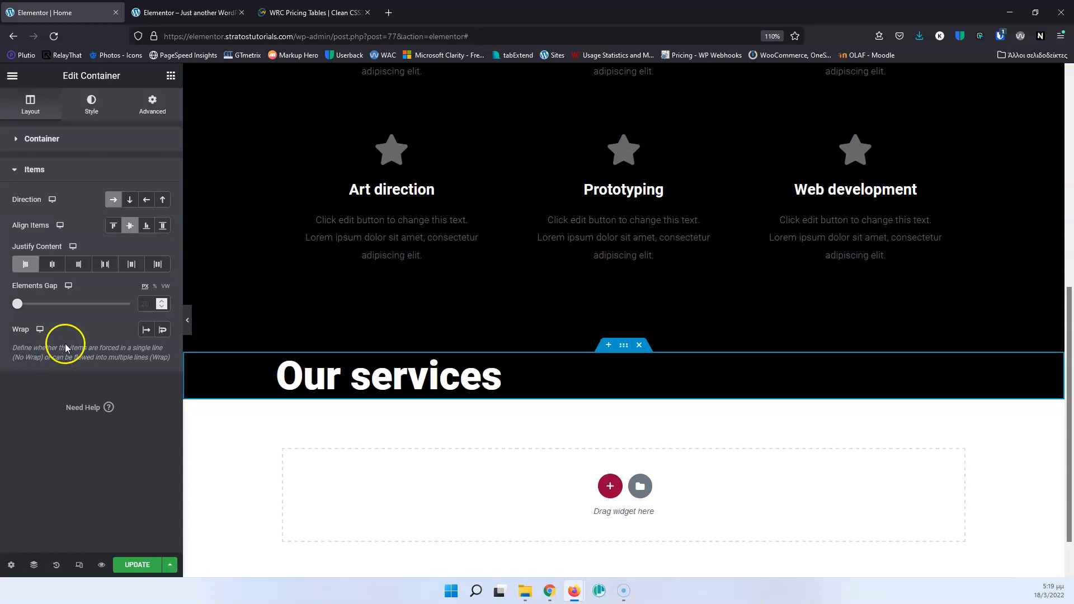
{"action": "left_click", "coordinate": [129, 200]}
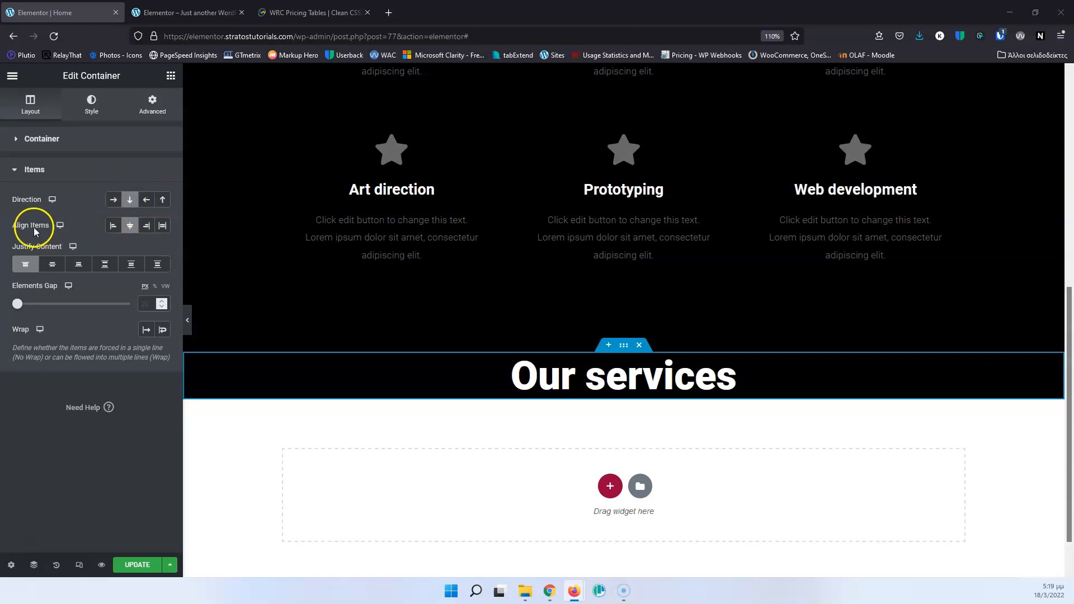
{"action": "left_click", "coordinate": [132, 225]}
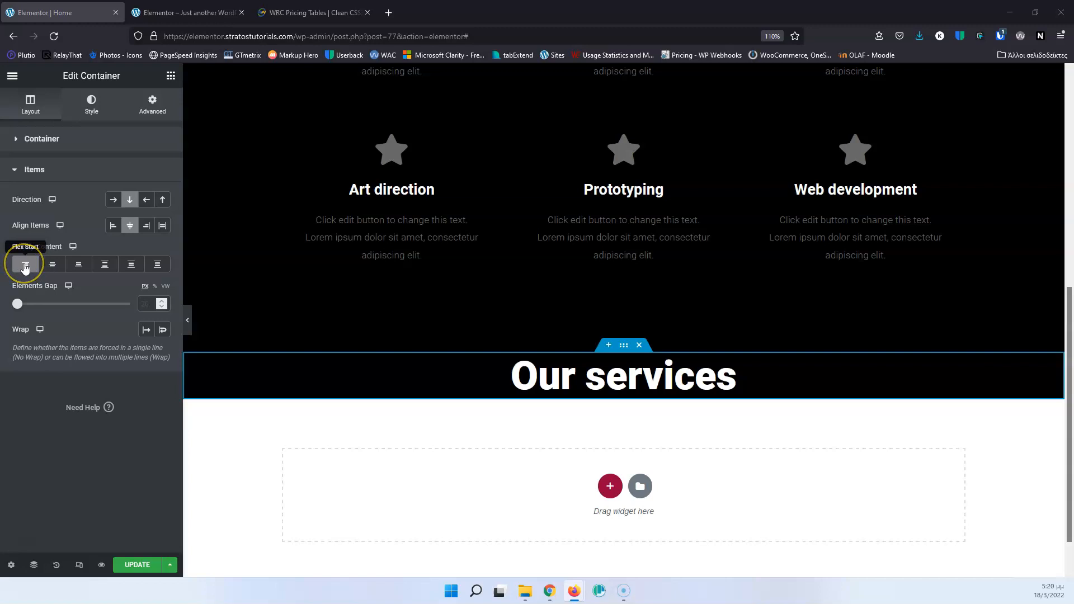
{"action": "left_click", "coordinate": [25, 265]}
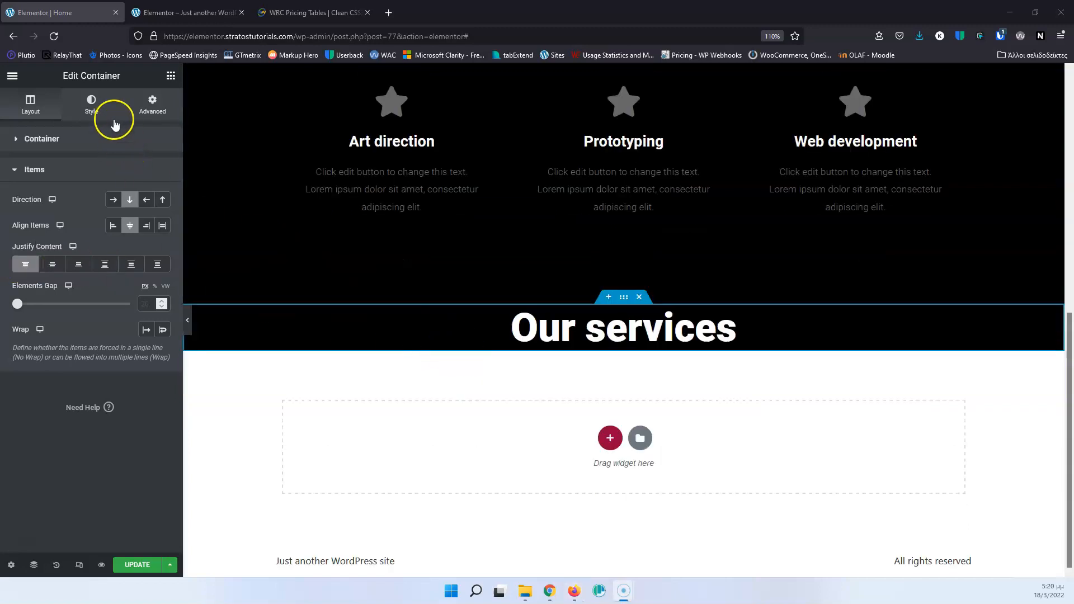
Unlink the new heading container's padding values and set 75 px of padding at the top and bottom only.
{"action": "left_click", "coordinate": [92, 108]}
{"action": "left_click", "coordinate": [151, 107]}
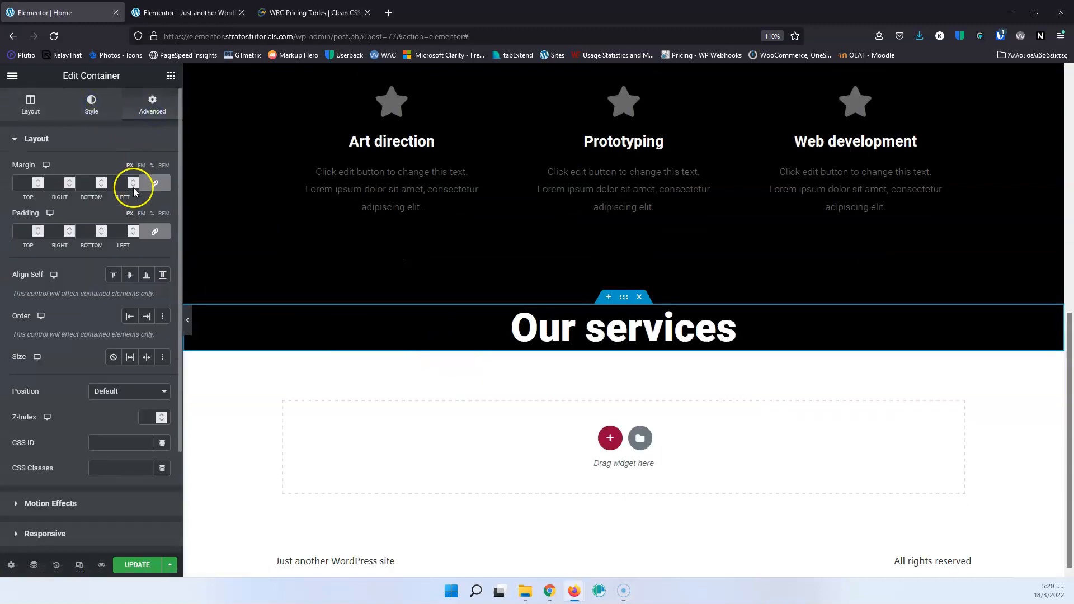
{"action": "left_click", "coordinate": [152, 231]}
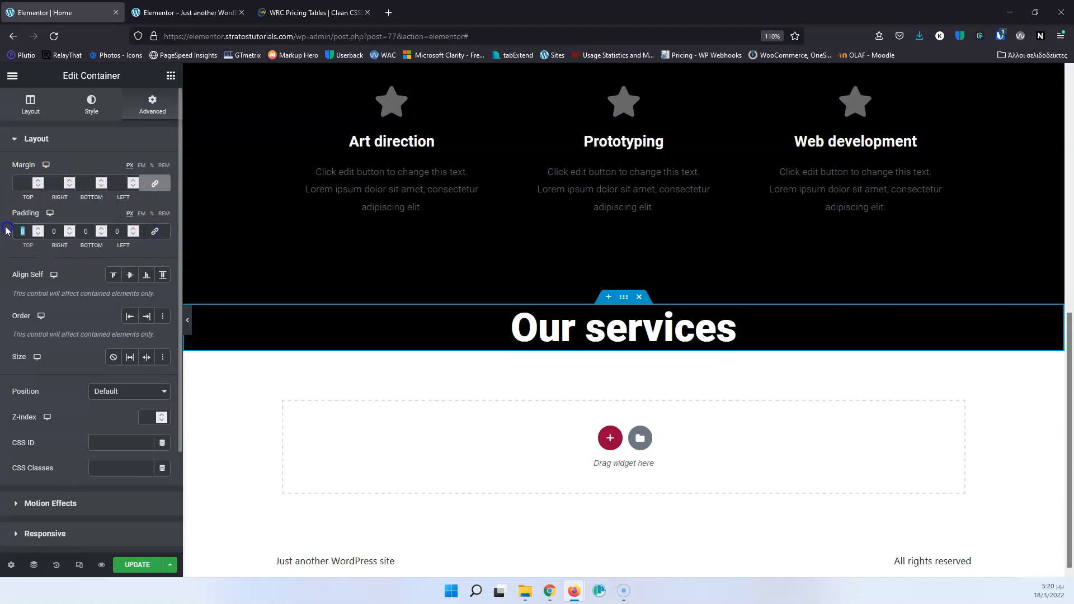
{"action": "type", "text": "75"}
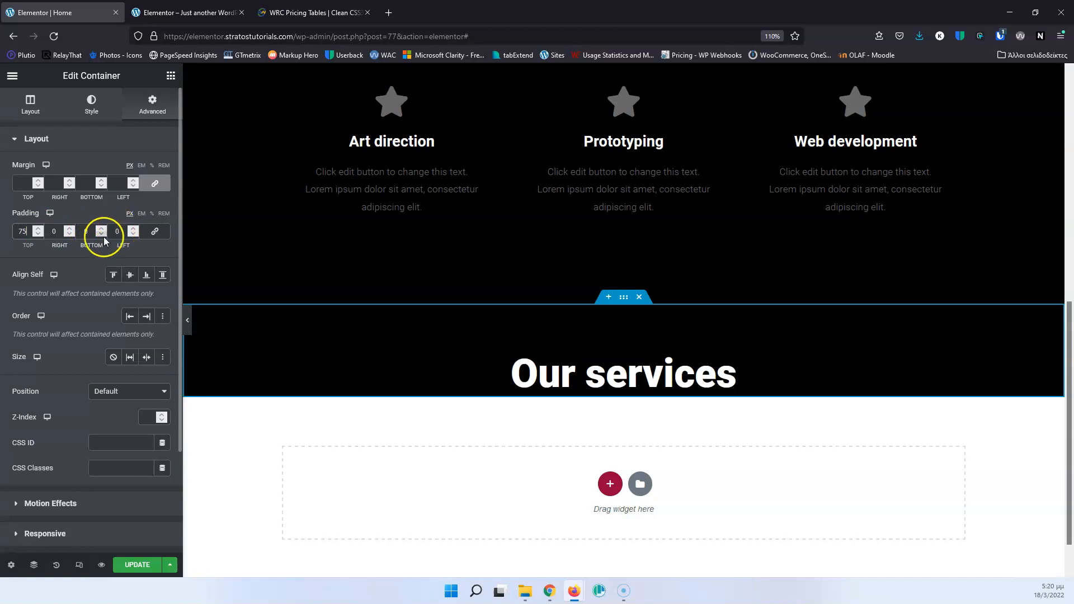
{"action": "type", "text": "75"}
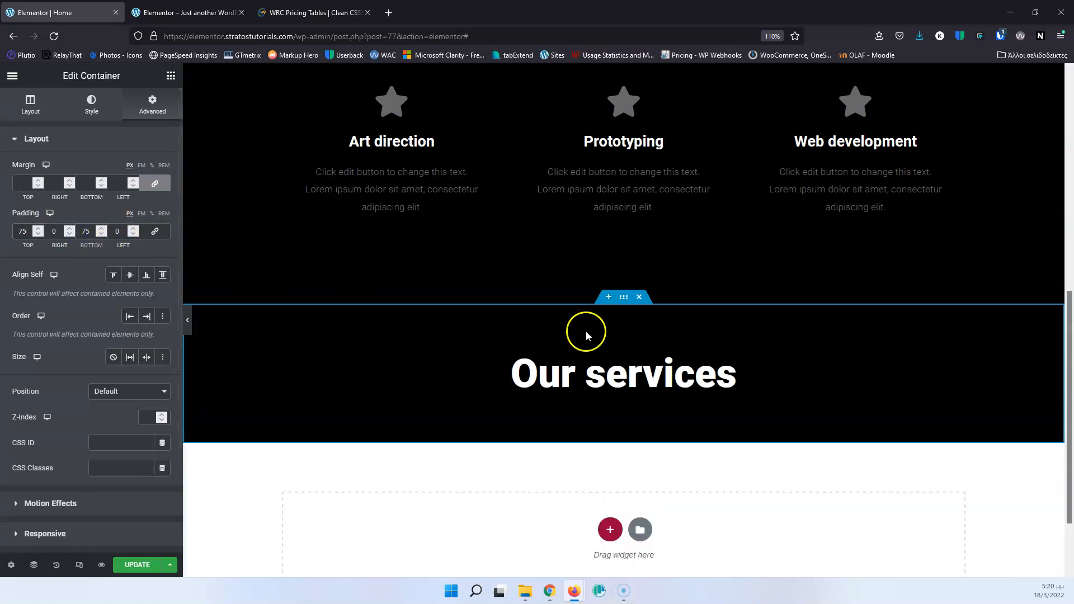
Compare the recreated heading container with the original "Our services" section and its two rows of service columns.
{"action": "scroll", "coordinate": [585, 330], "scroll_direction": "down", "scroll_amount": 4}
{"action": "scroll", "coordinate": [637, 144], "scroll_direction": "up", "scroll_amount": 2}
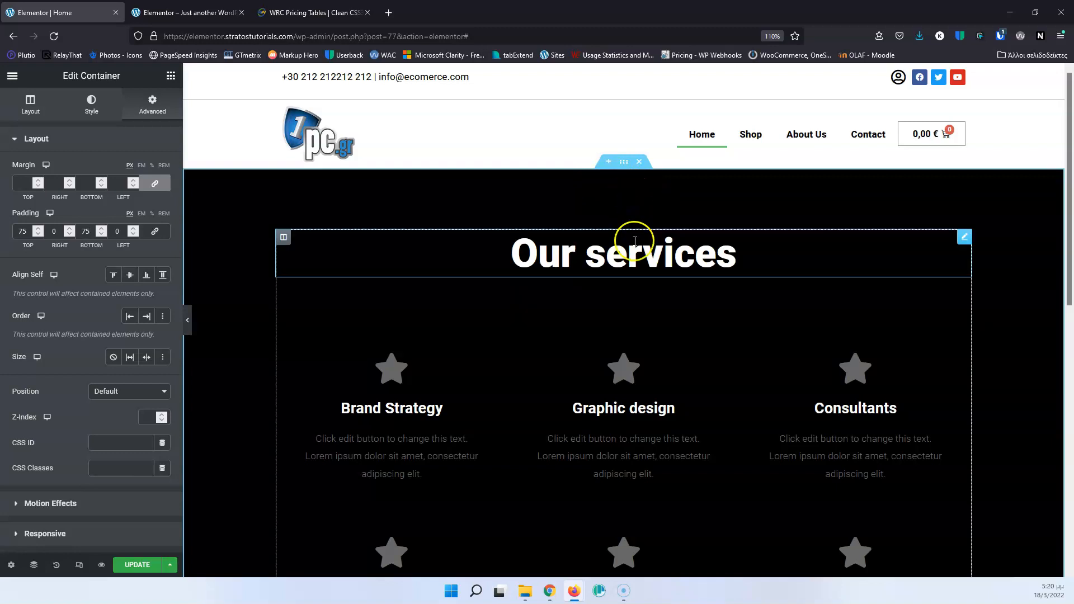
{"action": "scroll", "coordinate": [689, 339], "scroll_direction": "down", "scroll_amount": 5}
{"action": "scroll", "coordinate": [693, 317], "scroll_direction": "down", "scroll_amount": 5}
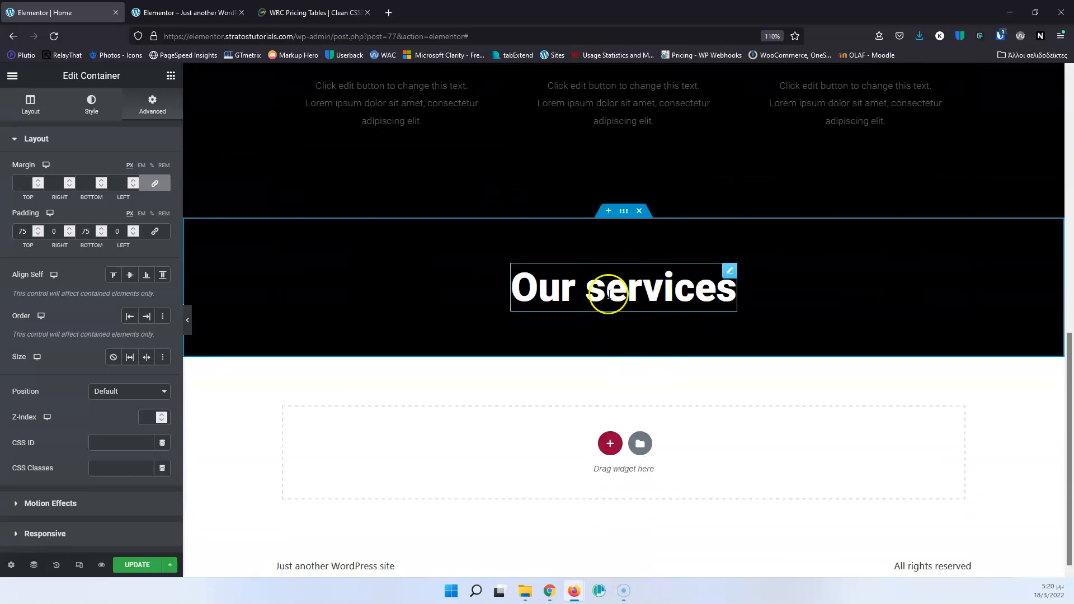
{"action": "scroll", "coordinate": [640, 293], "scroll_direction": "up", "scroll_amount": 5}
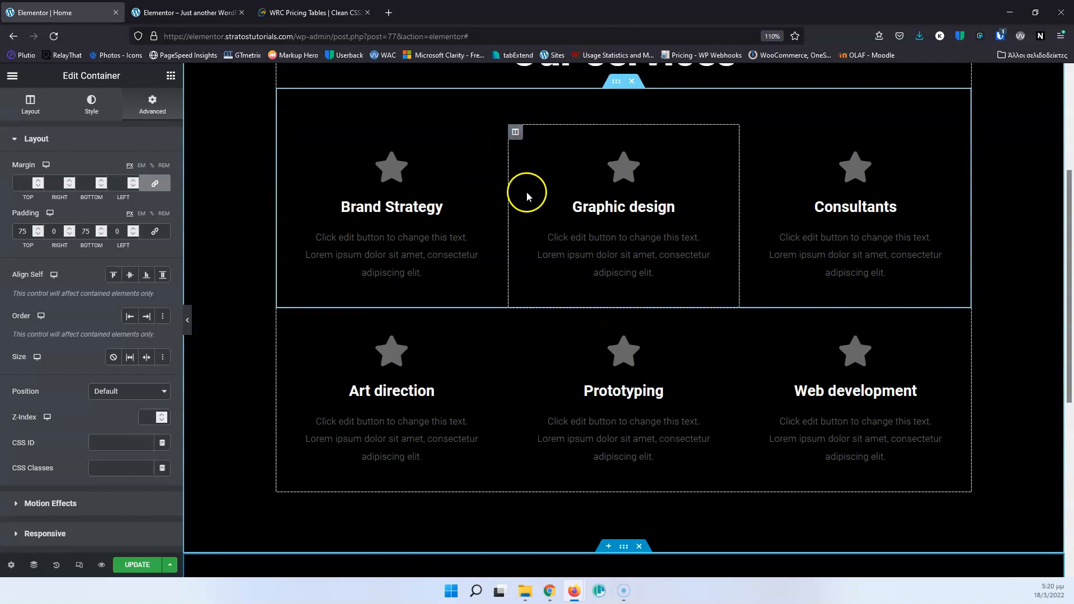
{"action": "scroll", "coordinate": [526, 192], "scroll_direction": "up", "scroll_amount": 2}
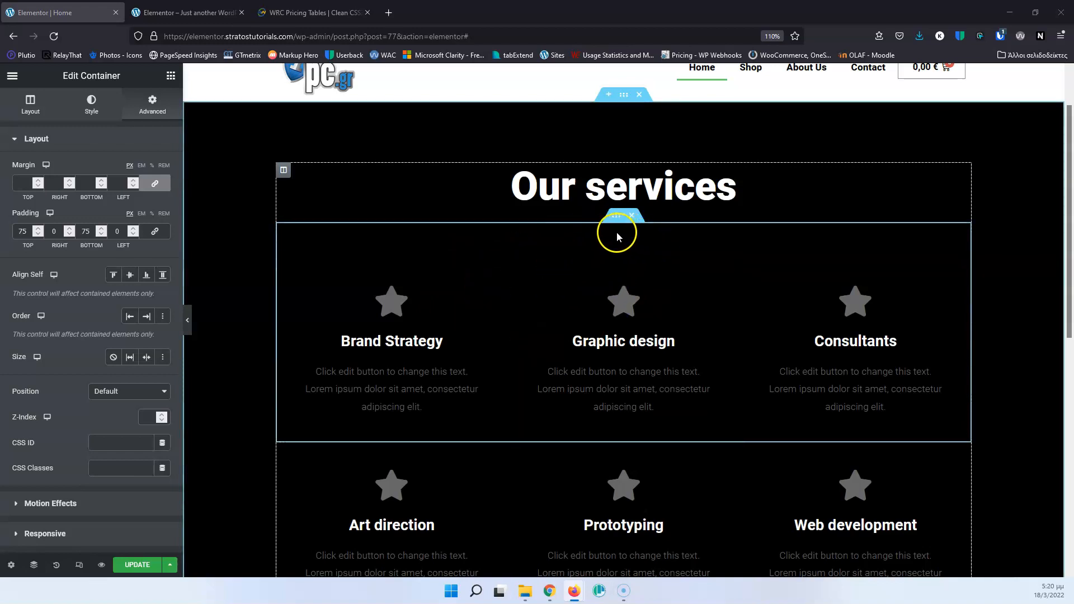
{"action": "scroll", "coordinate": [618, 235], "scroll_direction": "down", "scroll_amount": 1}
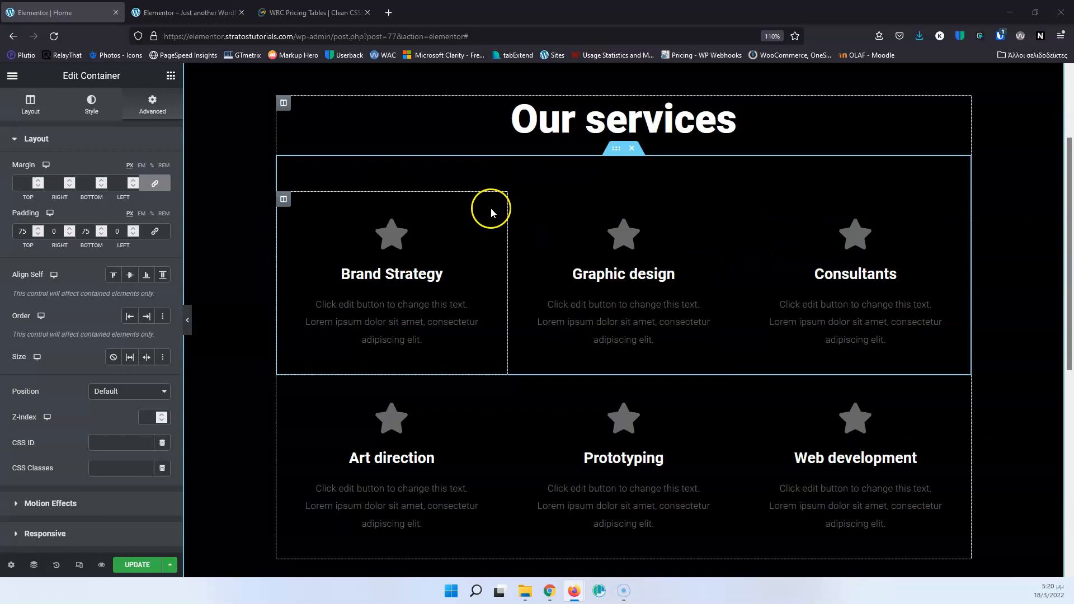
{"action": "scroll", "coordinate": [619, 337], "scroll_direction": "down", "scroll_amount": 6}
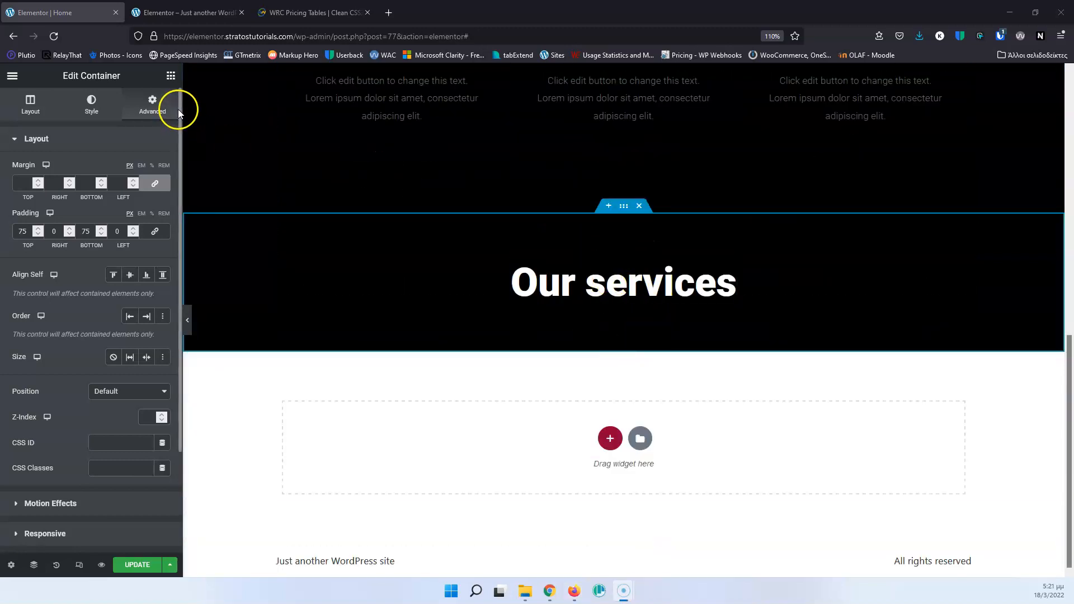
Add a nested container inside the new black container and reorder the structure so the "Our services" heading sits above it.
{"action": "left_click", "coordinate": [171, 77]}
{"action": "left_click_drag", "start_coordinate": [43, 215], "coordinate": [611, 287]}
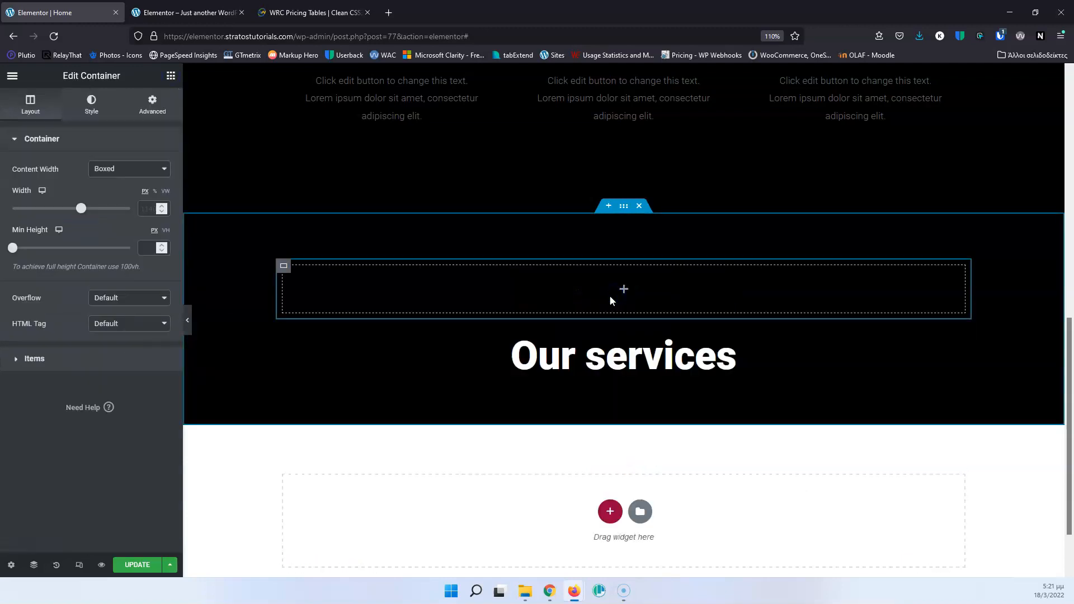
{"action": "mouse_move", "coordinate": [729, 338]}
{"action": "left_mouse_down"}
{"action": "mouse_move", "coordinate": [666, 237]}
{"action": "mouse_move", "coordinate": [673, 330]}
{"action": "left_mouse_up"}
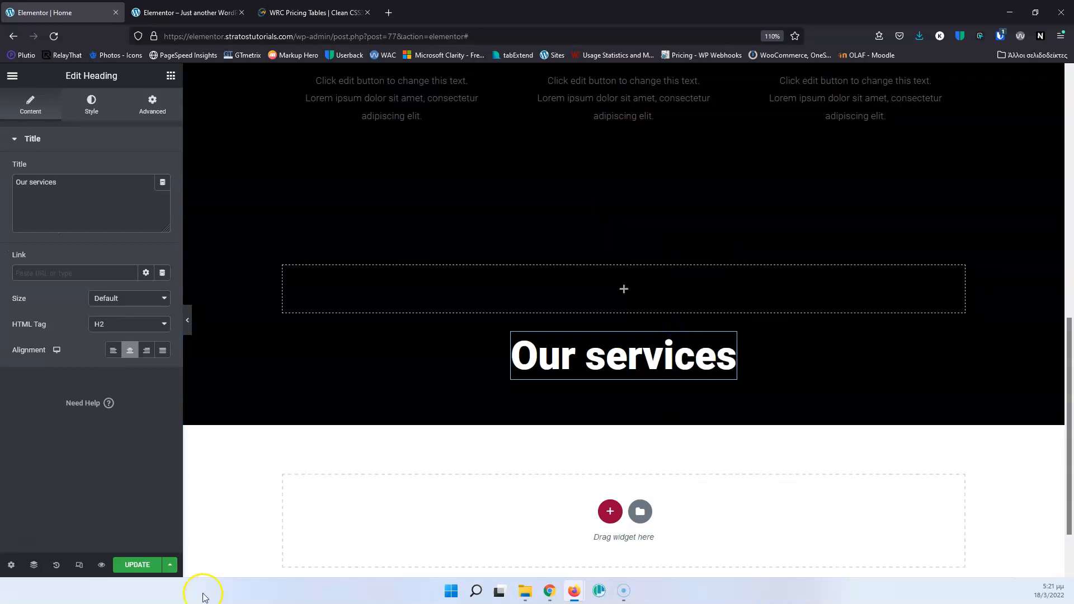
{"action": "left_click", "coordinate": [34, 566]}
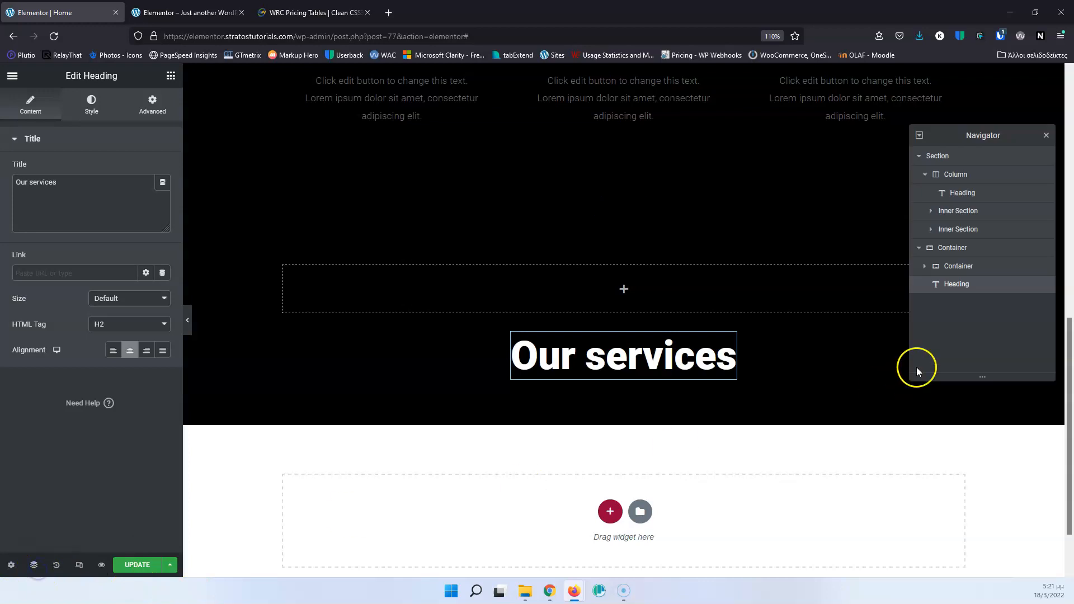
{"action": "left_click_drag", "start_coordinate": [945, 288], "coordinate": [943, 269]}
{"action": "left_click", "coordinate": [942, 288]}
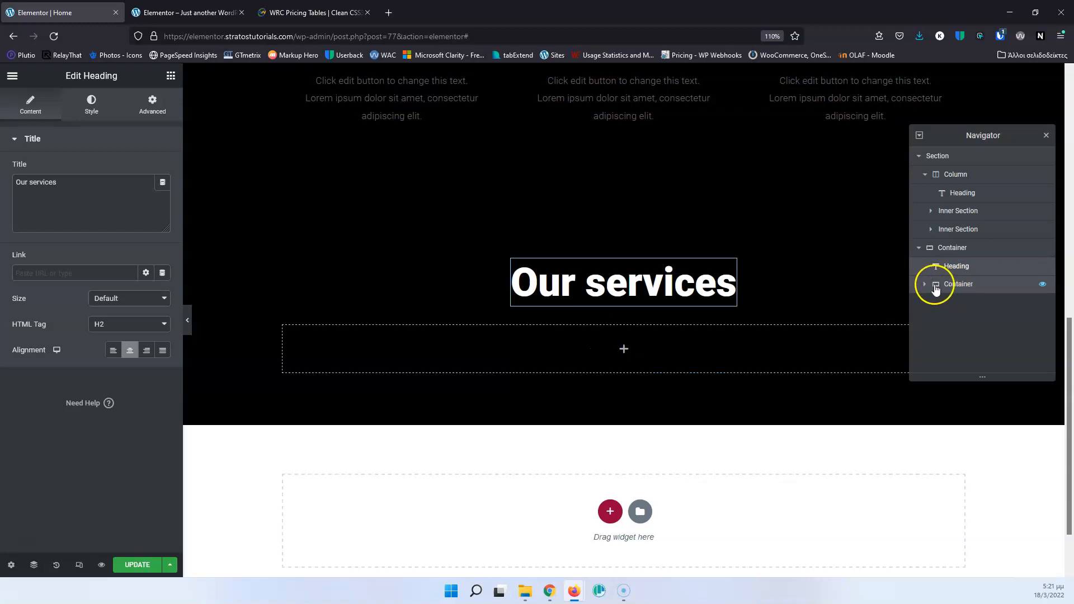
{"action": "left_click", "coordinate": [1046, 138]}
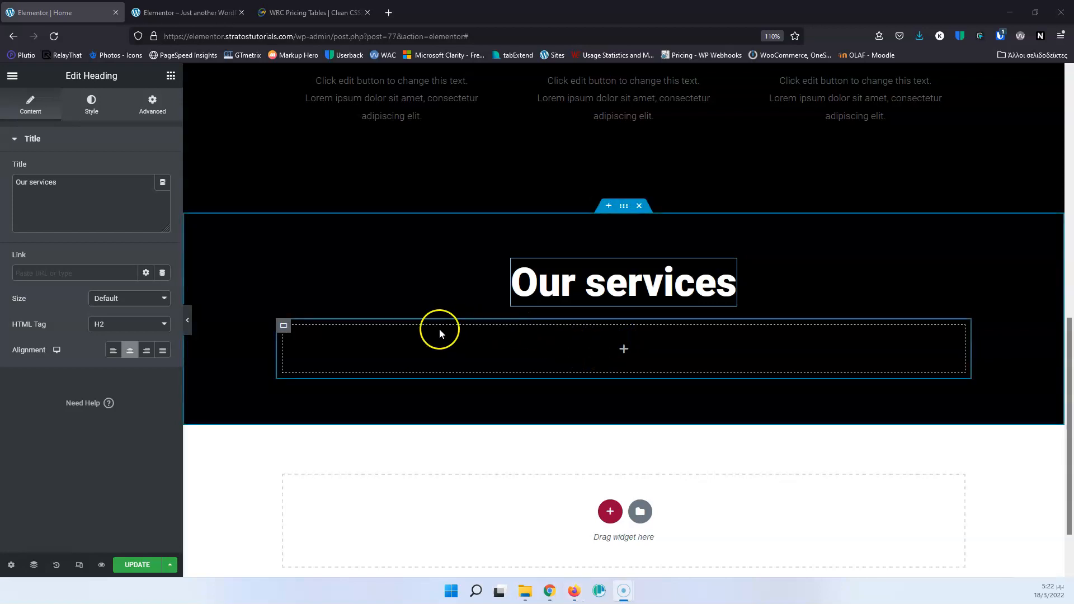
Insert a container inside the nested container below the heading and duplicate it twice to have three inner containers.
{"action": "left_click", "coordinate": [170, 75]}
{"action": "left_click_drag", "start_coordinate": [48, 216], "coordinate": [592, 347]}
{"action": "left_click", "coordinate": [616, 351]}
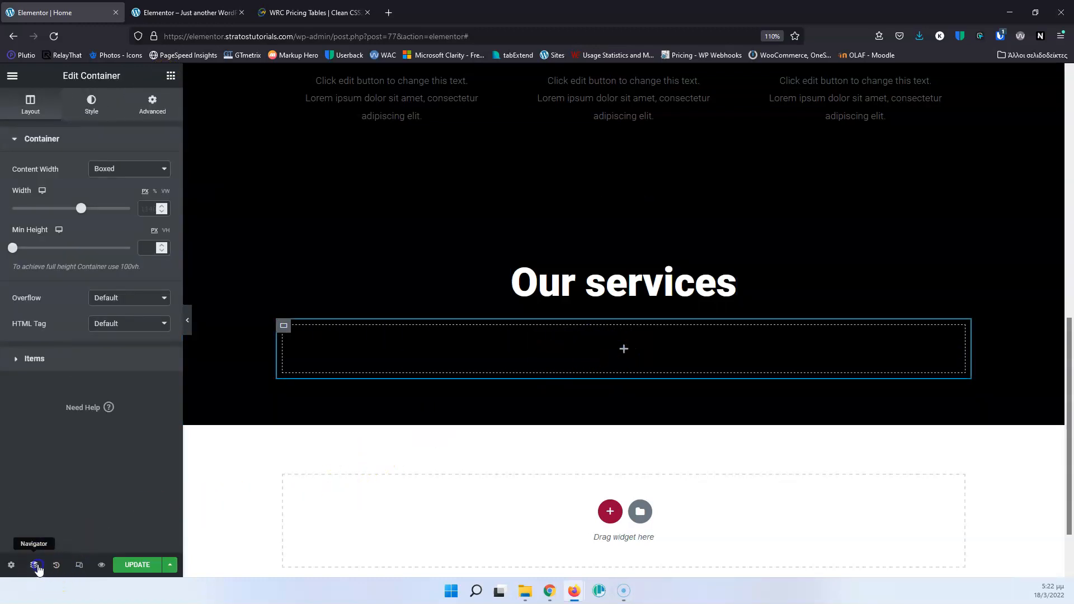
{"action": "left_click", "coordinate": [34, 564]}
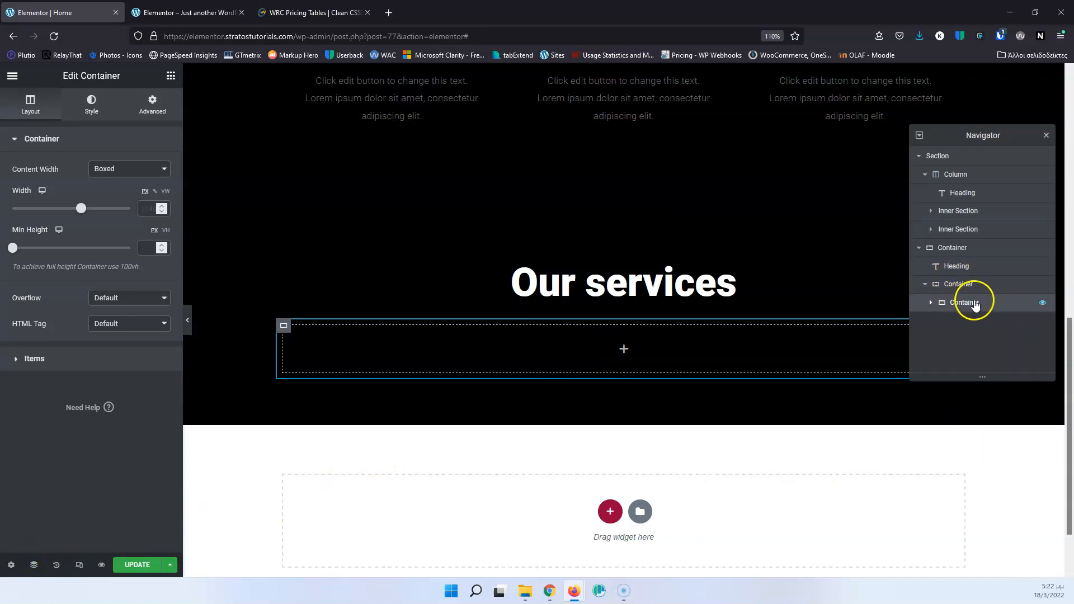
{"action": "right_click", "coordinate": [974, 306]}
{"action": "left_click", "coordinate": [984, 331]}
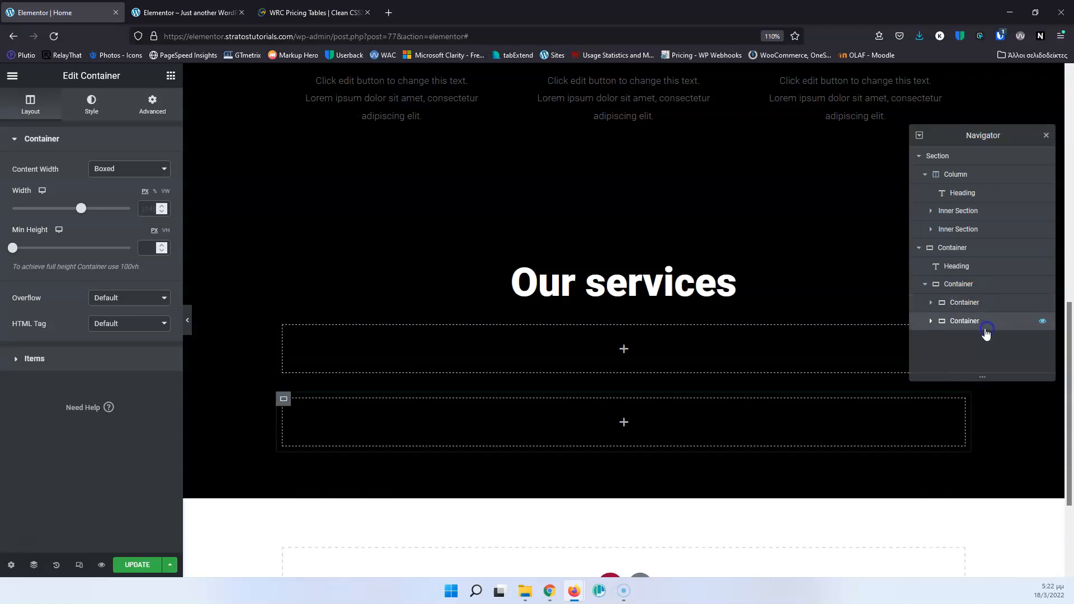
{"action": "right_click", "coordinate": [965, 306]}
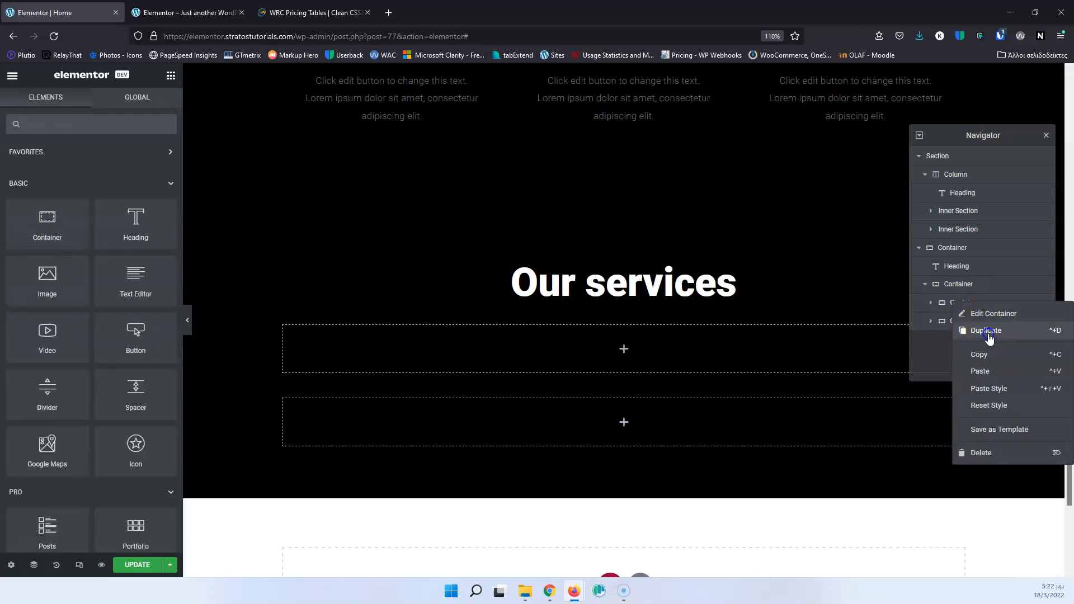
{"action": "left_click", "coordinate": [985, 333]}
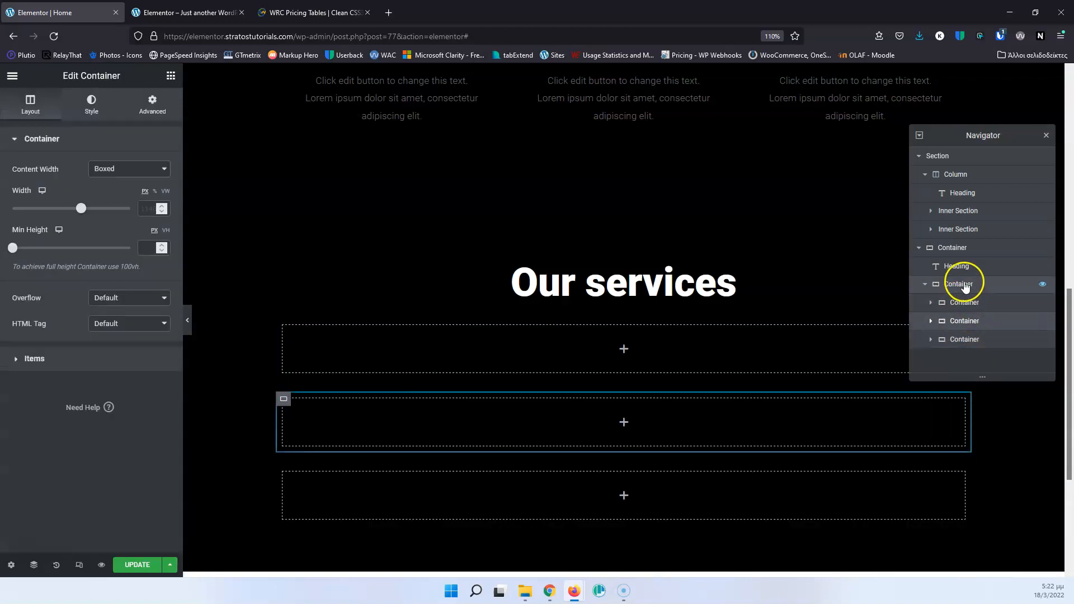
Set the item direction to Row on the container that holds the three inner containers.
{"action": "left_click", "coordinate": [958, 284]}
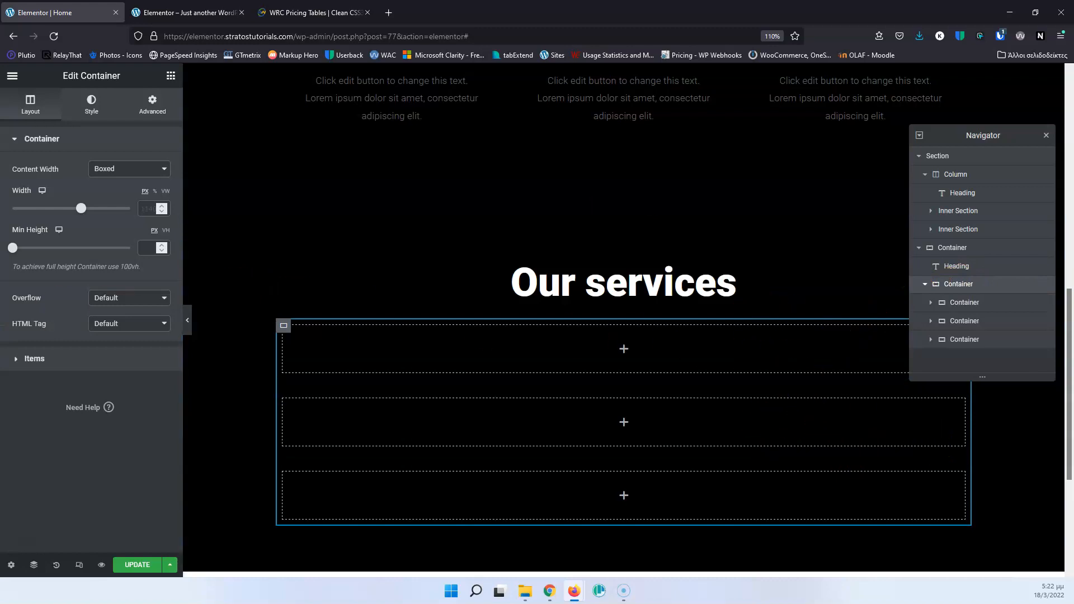
{"action": "left_click", "coordinate": [25, 360]}
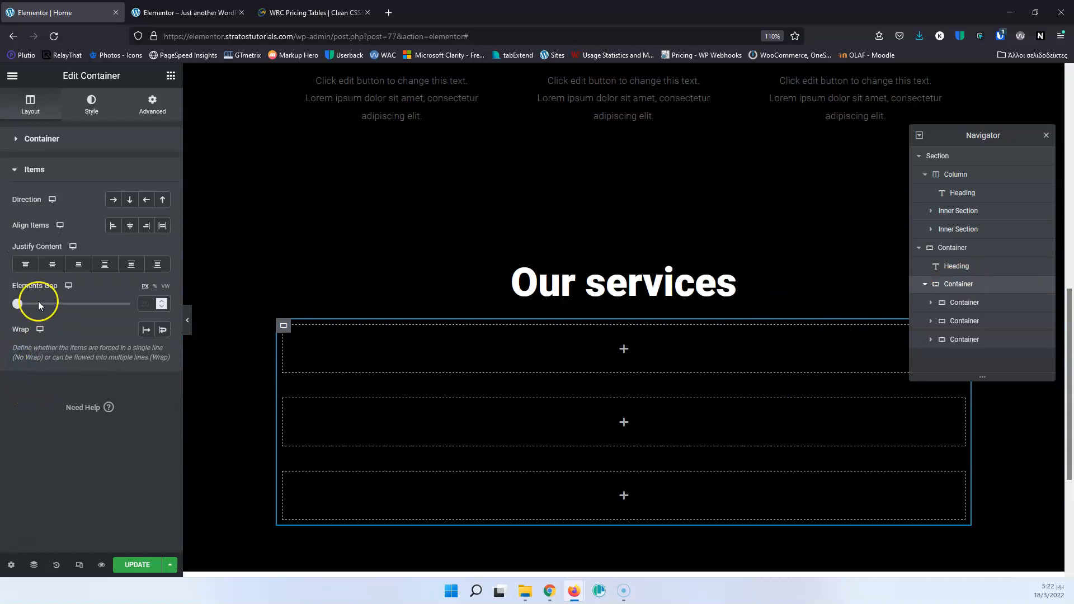
{"action": "left_click", "coordinate": [113, 202]}
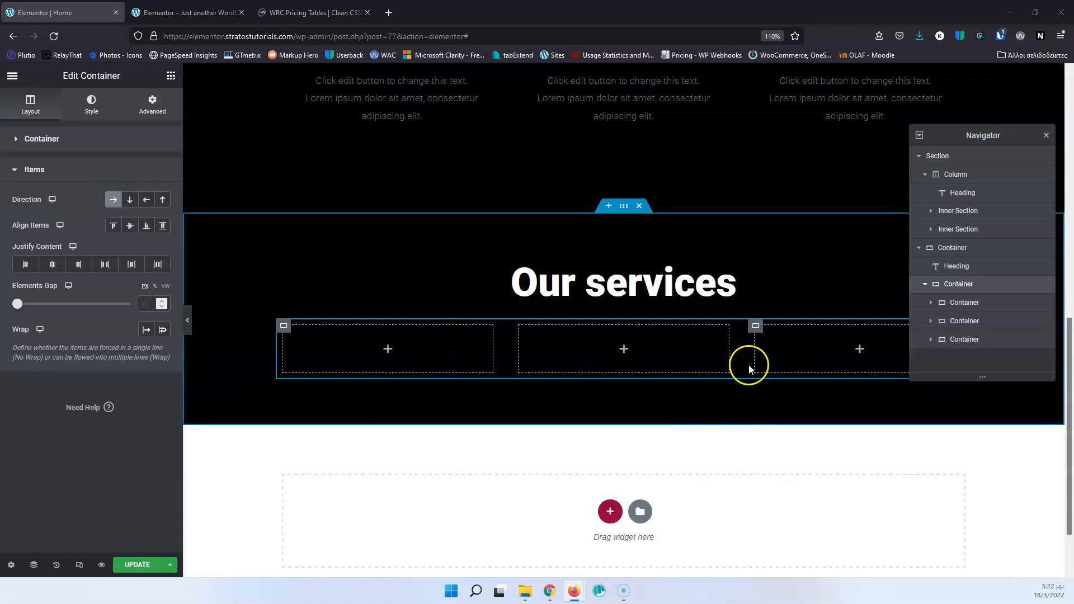
Examine the original rows of service columns against the three empty inner containers and open the "Art direction" Icon Box settings.
{"action": "scroll", "coordinate": [760, 363], "scroll_direction": "up", "scroll_amount": 5}
{"action": "scroll", "coordinate": [760, 363], "scroll_direction": "up", "scroll_amount": 1}
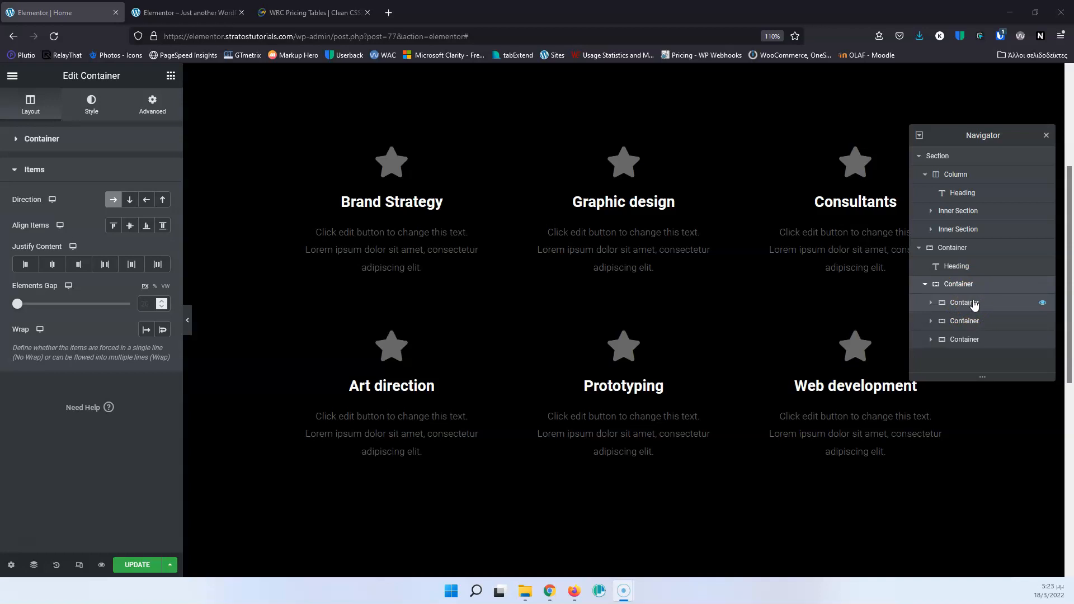
{"action": "left_click", "coordinate": [972, 292]}
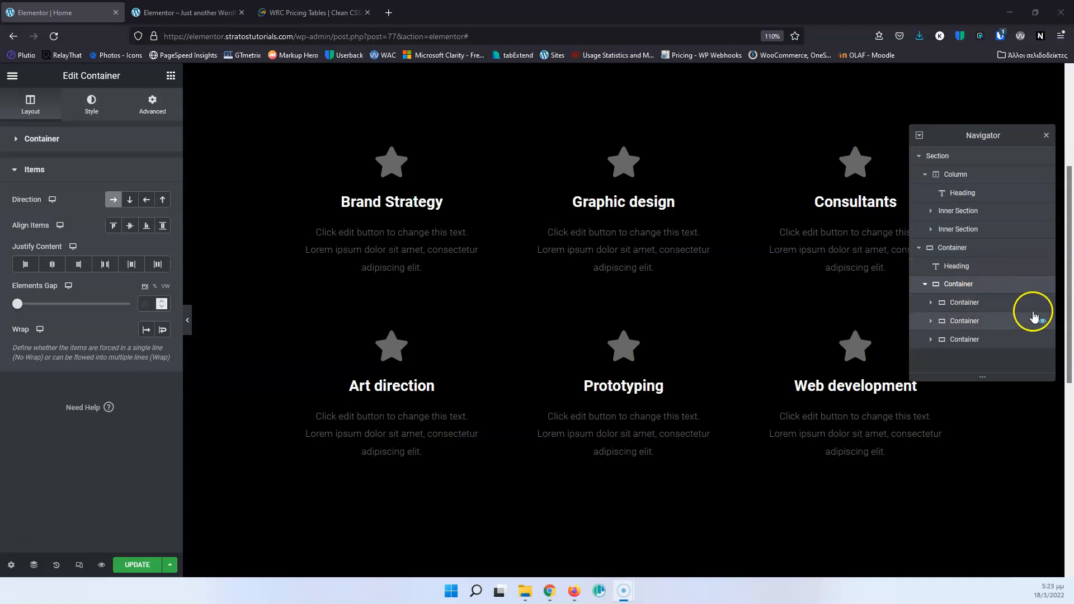
{"action": "scroll", "coordinate": [861, 330], "scroll_direction": "down", "scroll_amount": 5}
{"action": "left_click", "coordinate": [966, 305]}
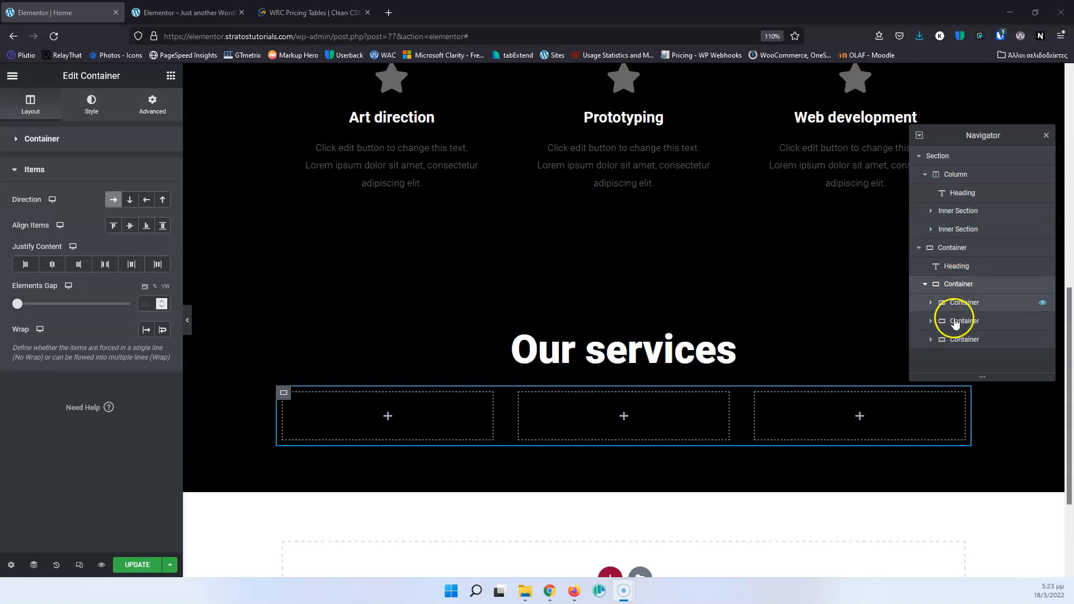
{"action": "scroll", "coordinate": [432, 194], "scroll_direction": "up", "scroll_amount": 3}
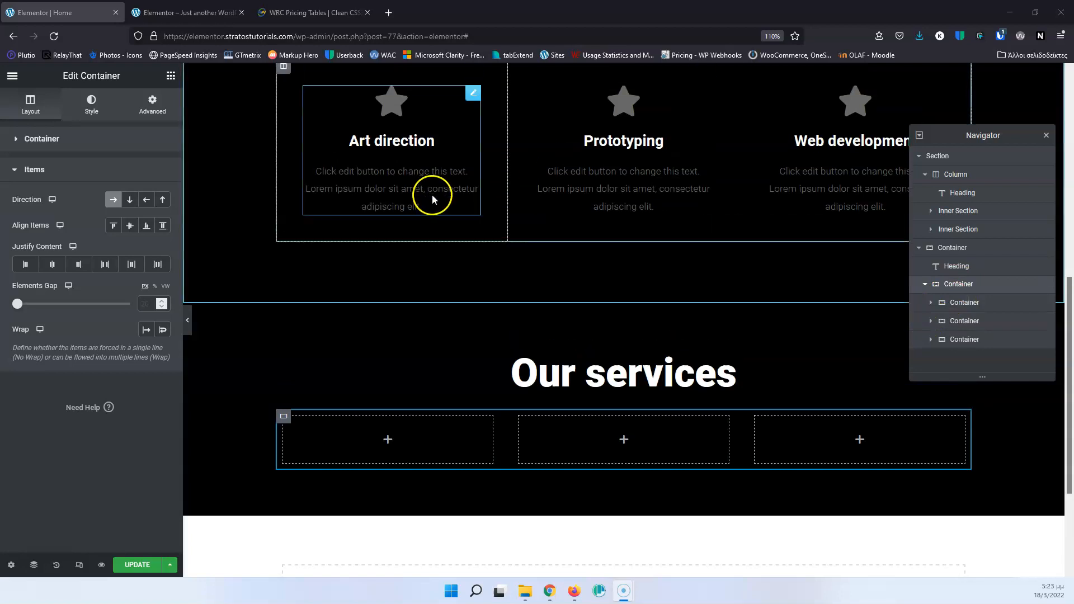
{"action": "left_click", "coordinate": [472, 273]}
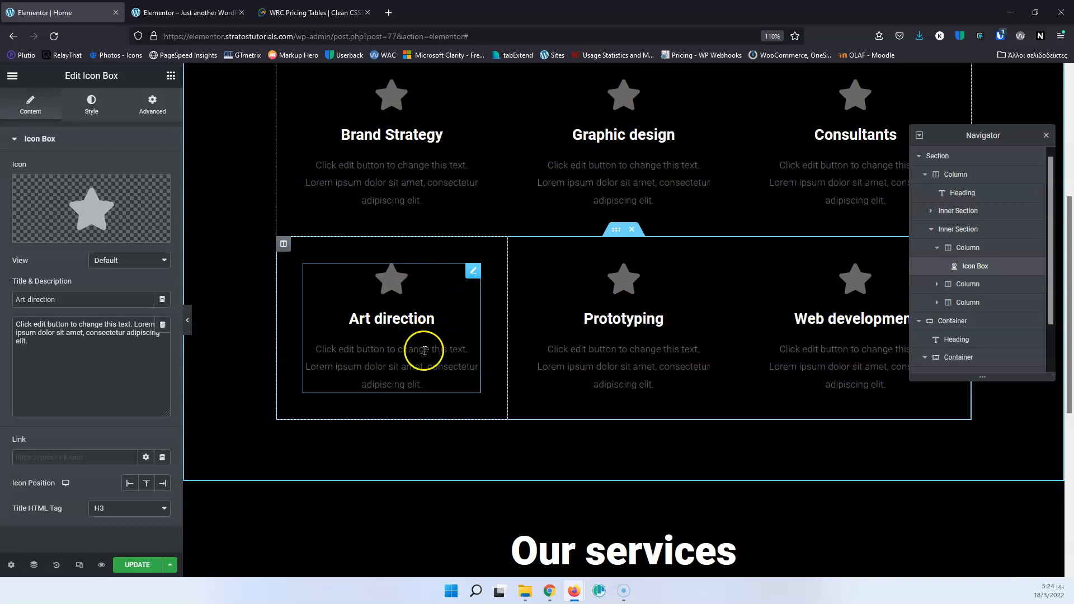
Add an Icon, a Heading and a Text Editor widget, stacked in that order, inside the first inner container.
{"action": "scroll", "coordinate": [413, 355], "scroll_direction": "down", "scroll_amount": 5}
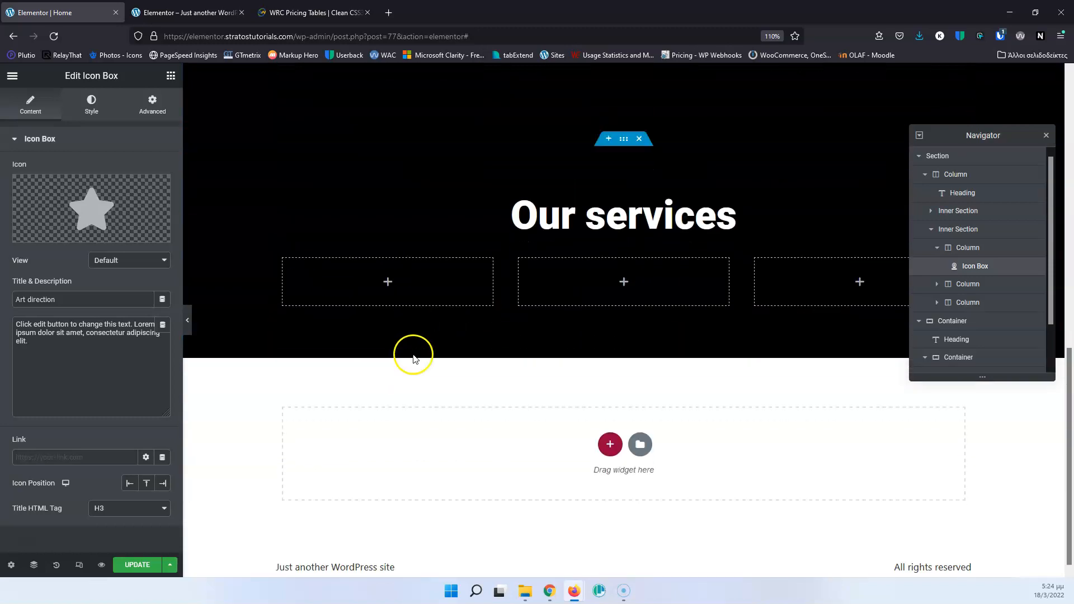
{"action": "left_click", "coordinate": [388, 287]}
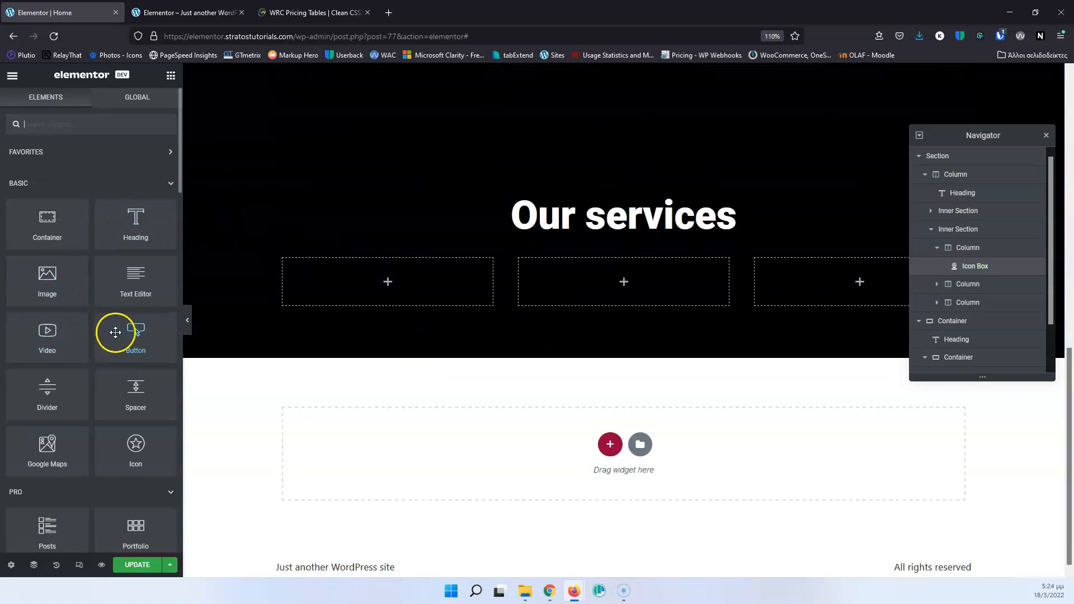
{"action": "left_click_drag", "start_coordinate": [141, 447], "coordinate": [405, 292]}
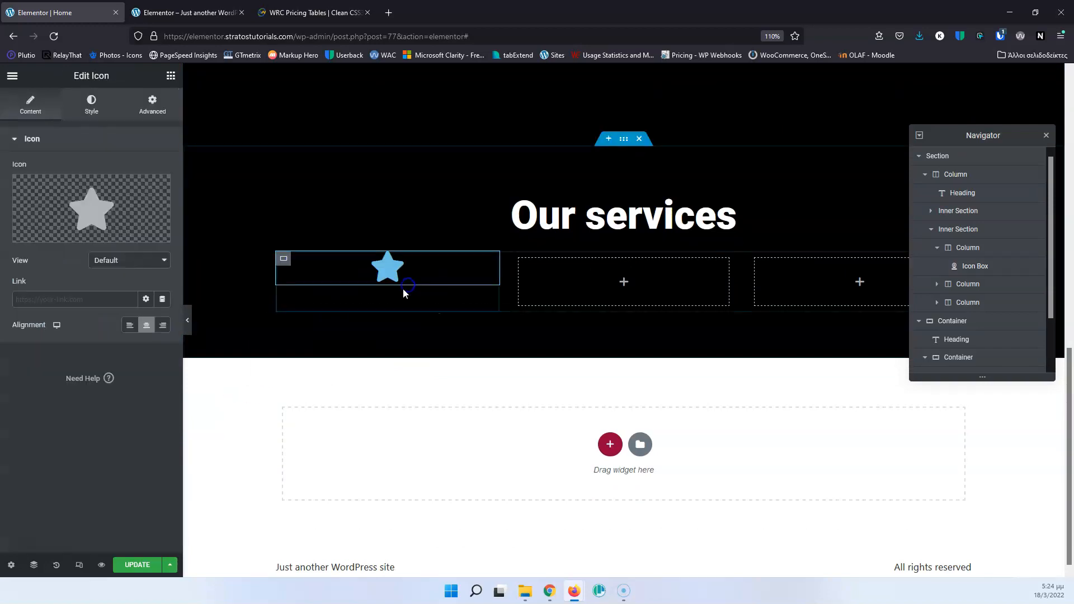
{"action": "left_click", "coordinate": [171, 75]}
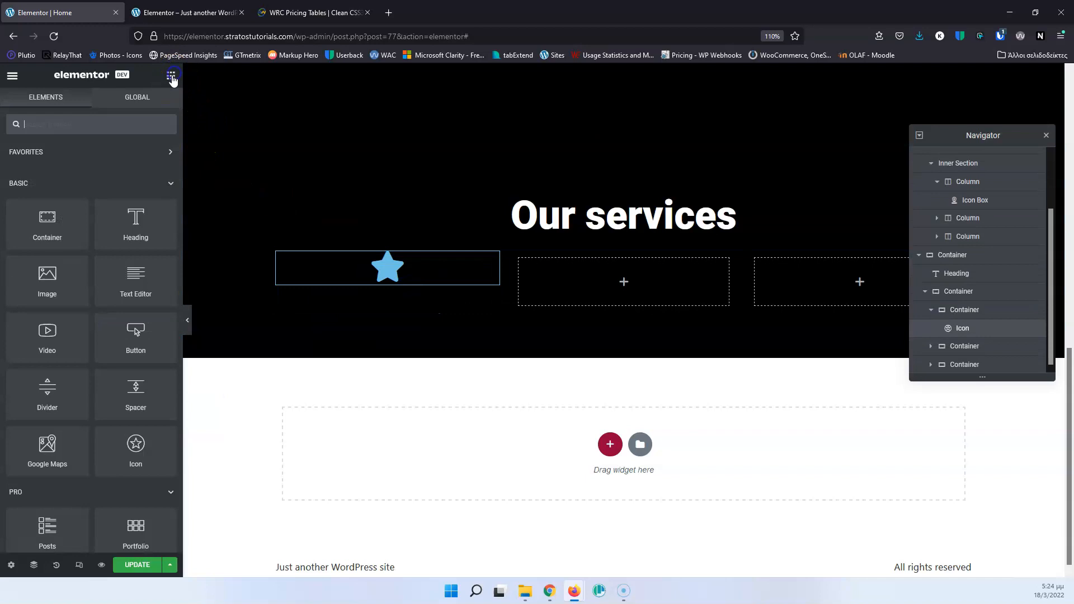
{"action": "left_click_drag", "start_coordinate": [144, 221], "coordinate": [388, 290]}
{"action": "left_click", "coordinate": [375, 328]}
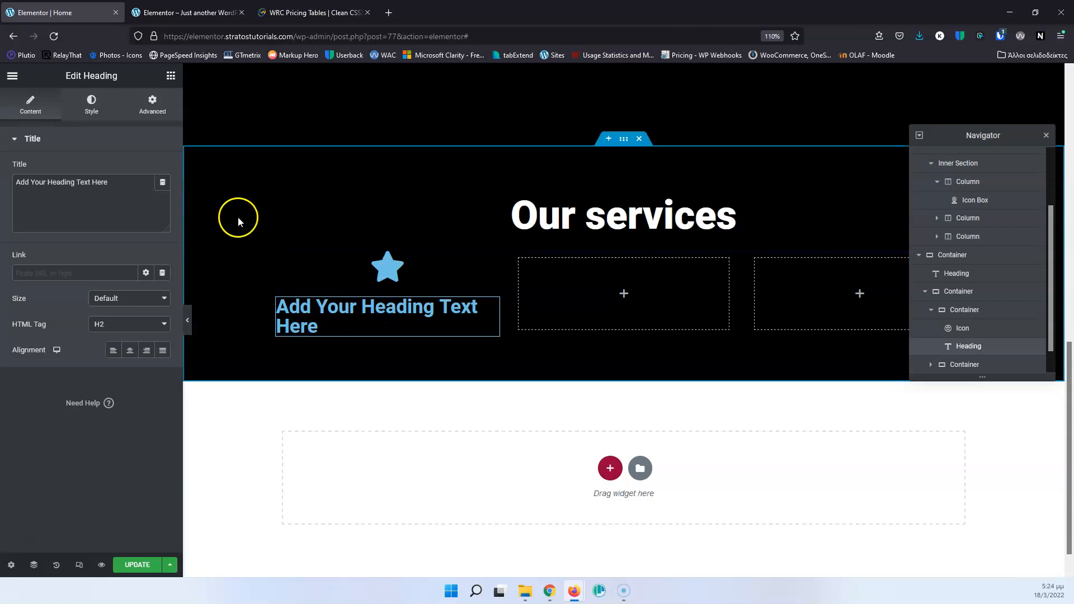
{"action": "left_click", "coordinate": [170, 76]}
{"action": "left_click_drag", "start_coordinate": [135, 279], "coordinate": [390, 333]}
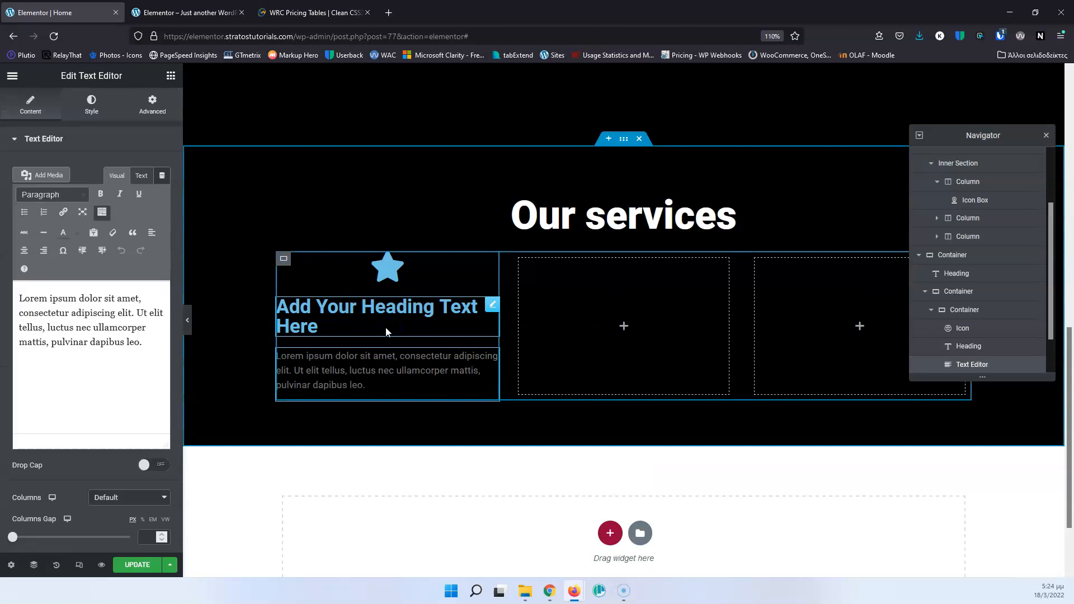
Set the primary color of the star icon in the first inner container to white.
{"action": "left_click", "coordinate": [384, 265]}
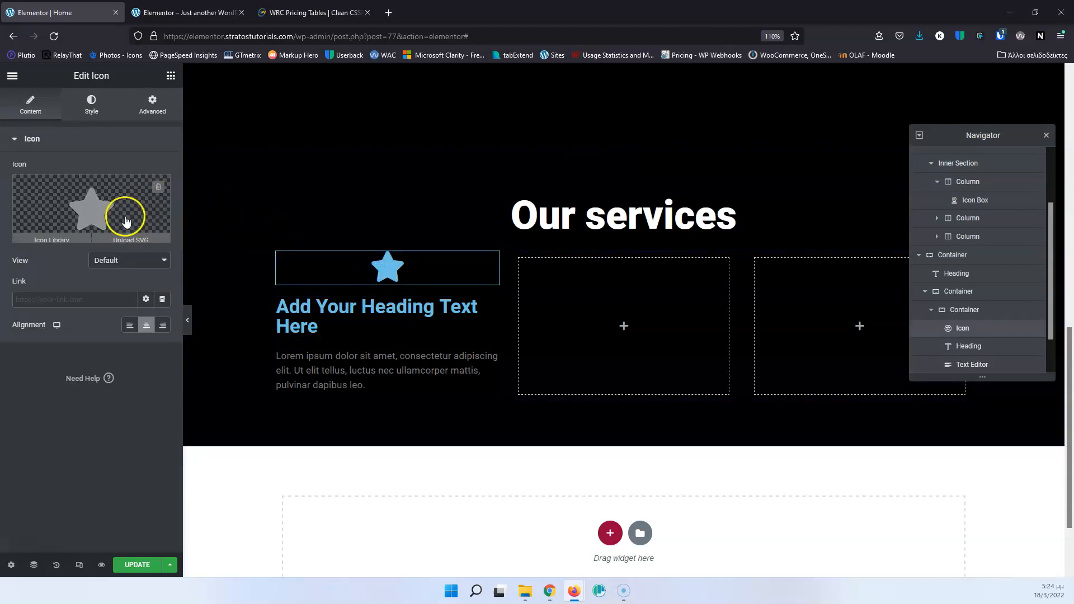
{"action": "left_click", "coordinate": [91, 105]}
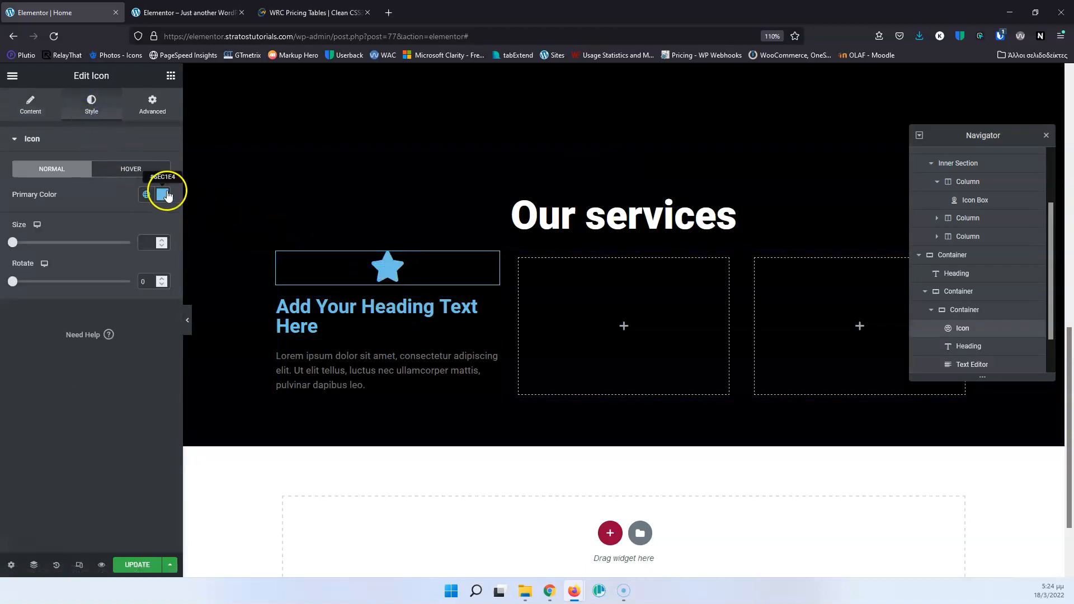
{"action": "left_click", "coordinate": [163, 194]}
{"action": "left_click", "coordinate": [66, 283]}
Set the HTML tag of the heading below the star icon to H4 and its text color to #FFFFFF.
{"action": "left_click", "coordinate": [288, 309]}
{"action": "left_click", "coordinate": [104, 330]}
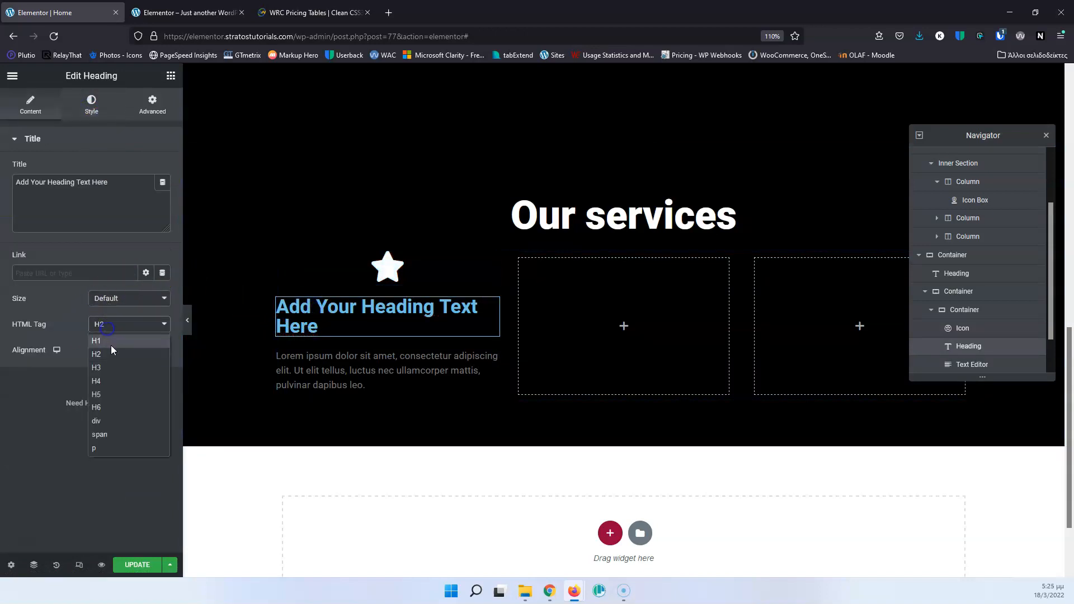
{"action": "left_click", "coordinate": [110, 378]}
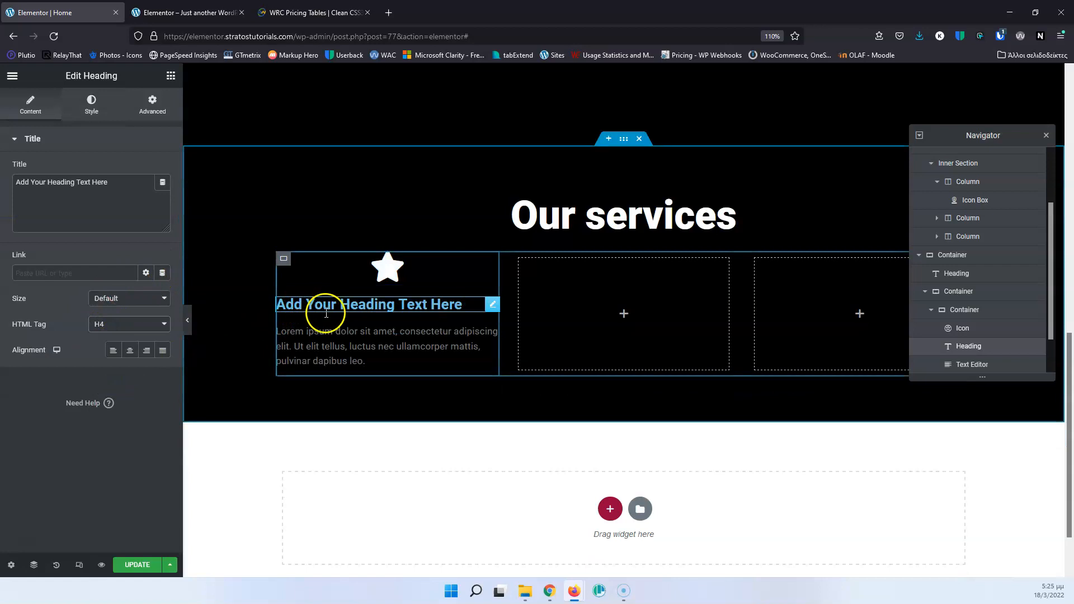
{"action": "left_click", "coordinate": [100, 109]}
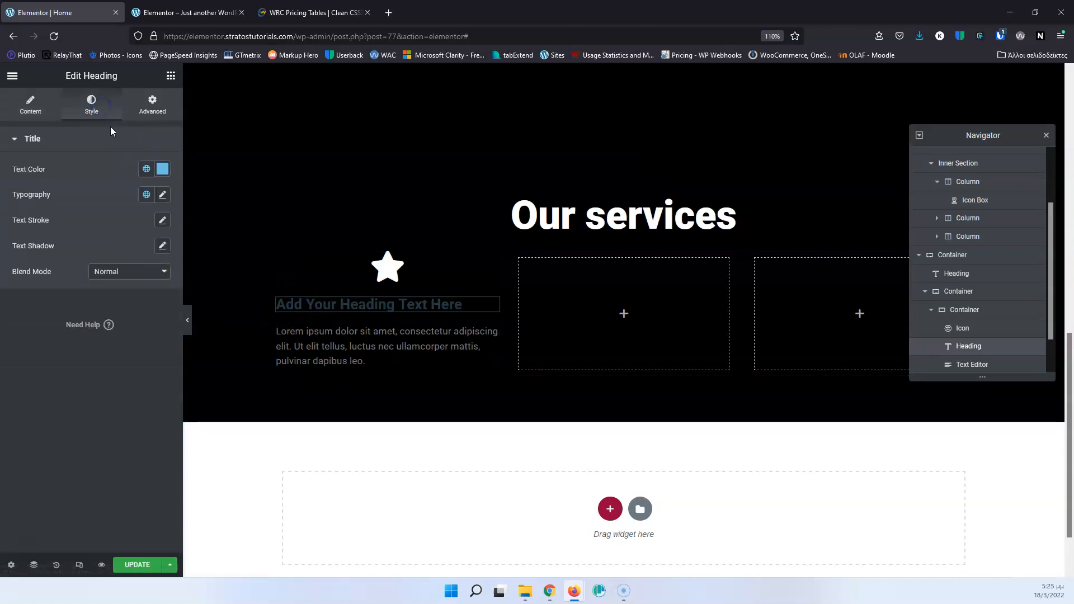
{"action": "left_click", "coordinate": [162, 168]}
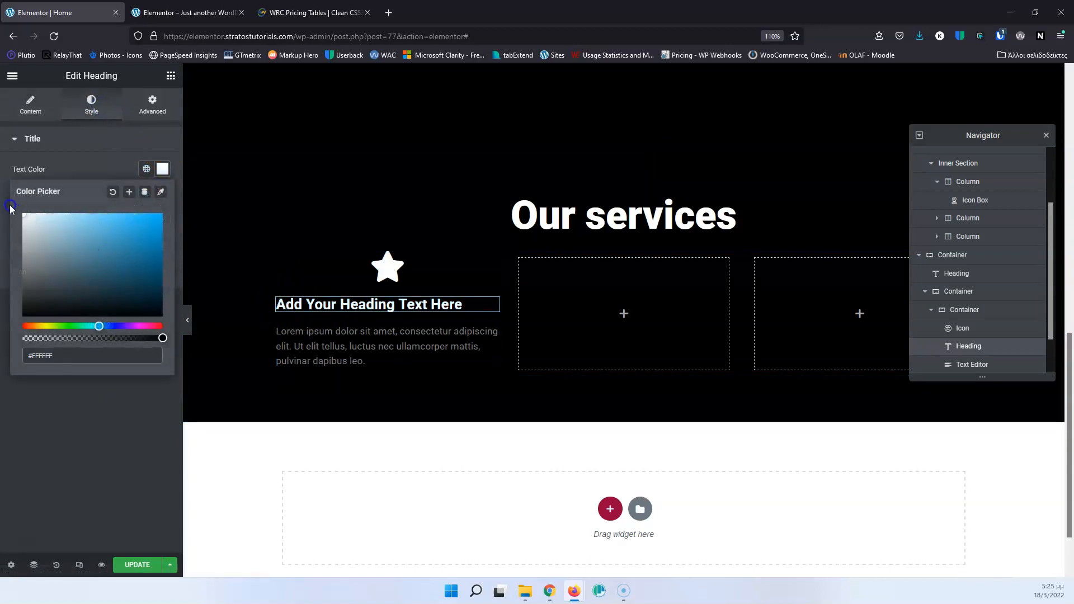
Set the text color of the paragraph below the service heading to #FFFFFF.
{"action": "left_click", "coordinate": [285, 336]}
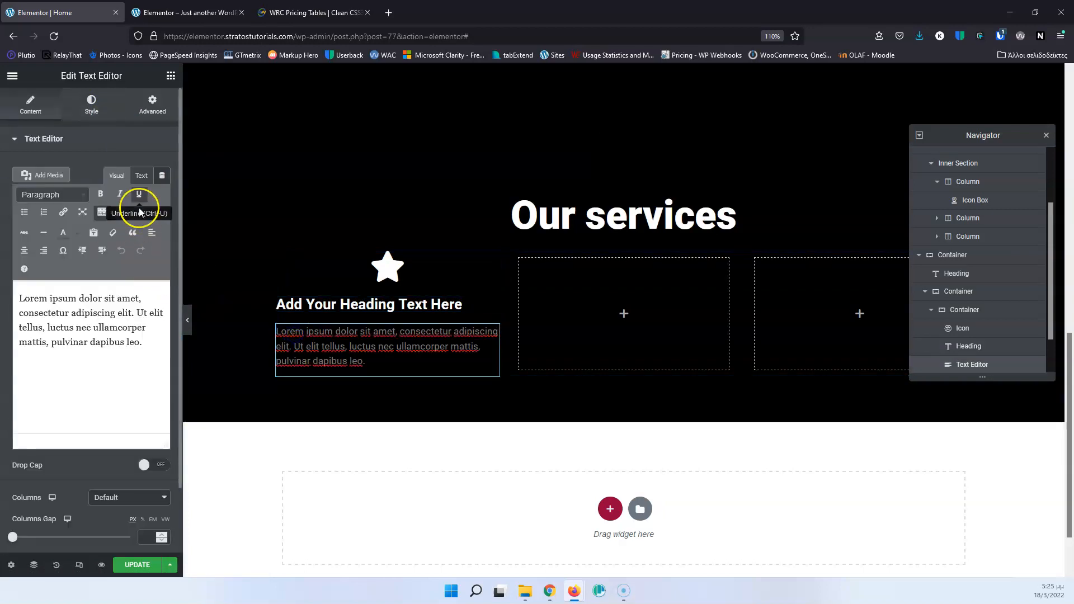
{"action": "left_click", "coordinate": [93, 106]}
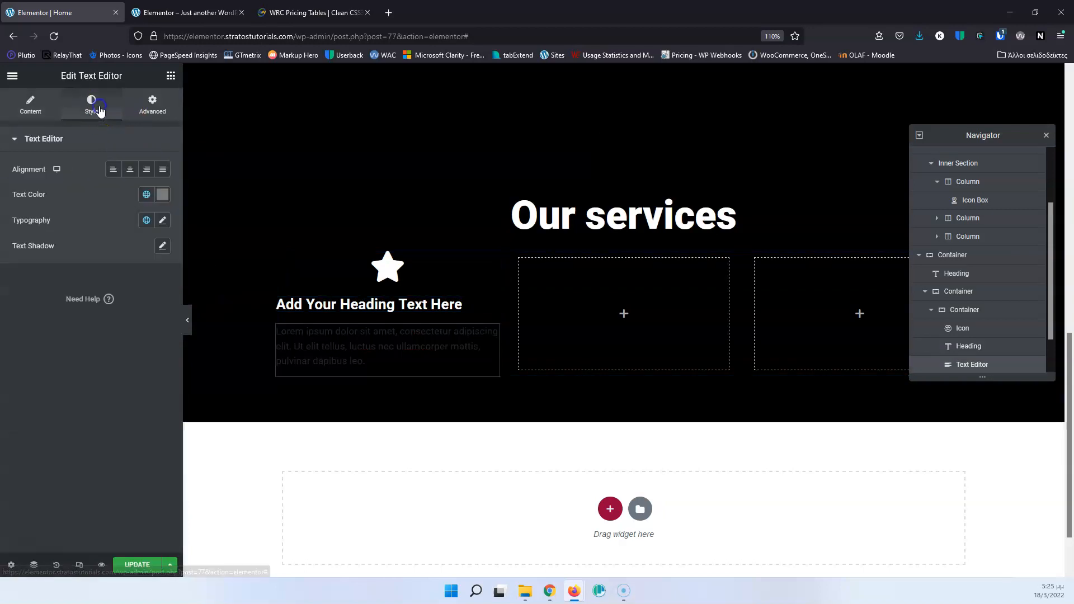
{"action": "left_click", "coordinate": [162, 194]}
{"action": "left_click", "coordinate": [24, 240]}
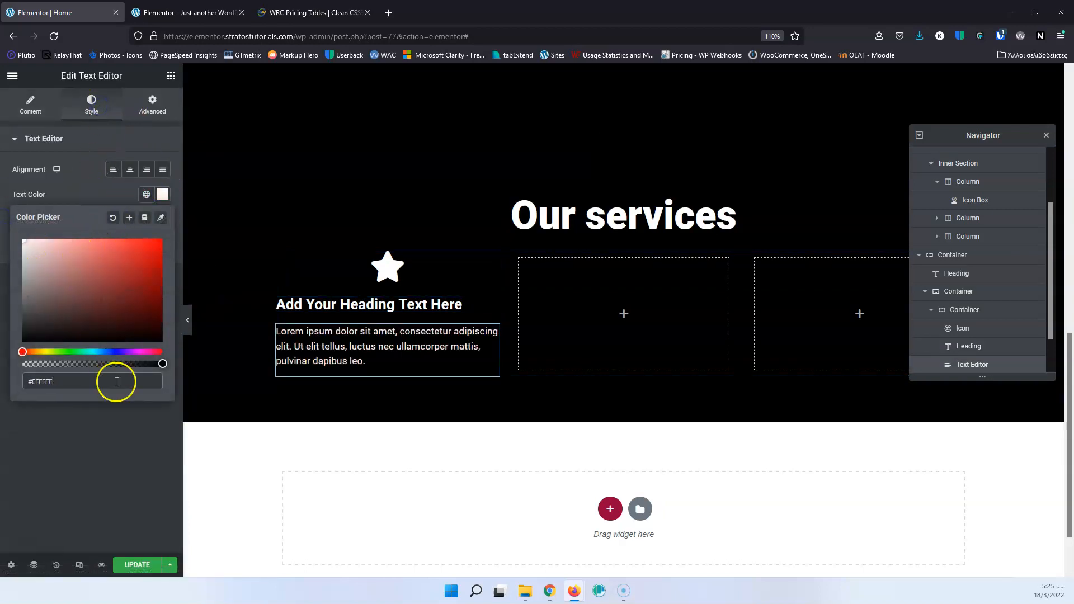
{"action": "left_click", "coordinate": [120, 436]}
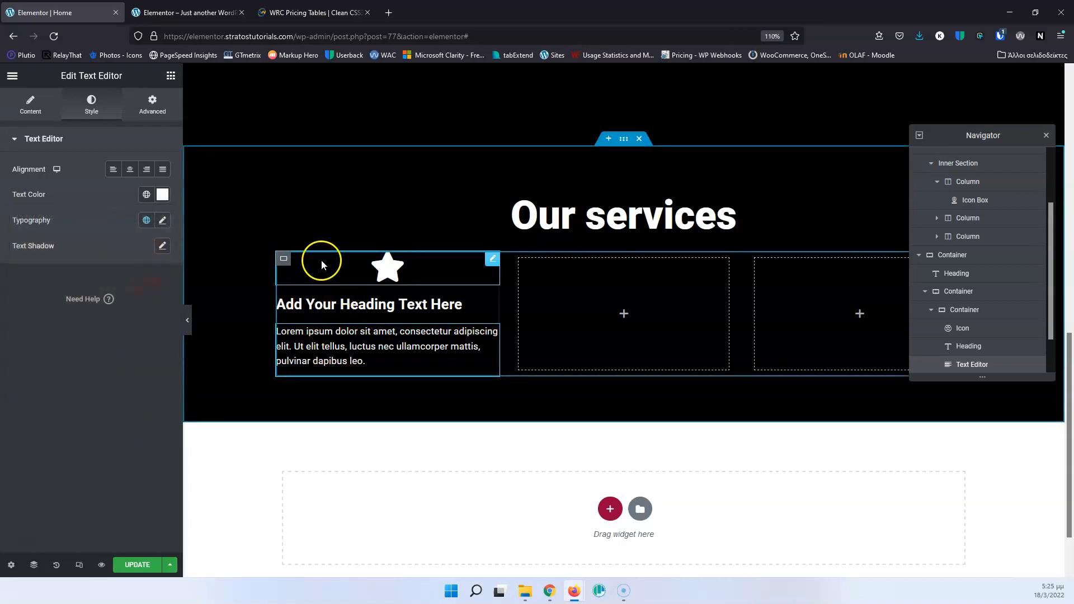
Set the padding of the inner container holding the icon, heading and paragraph to 40 px on all sides.
{"action": "left_click", "coordinate": [469, 279]}
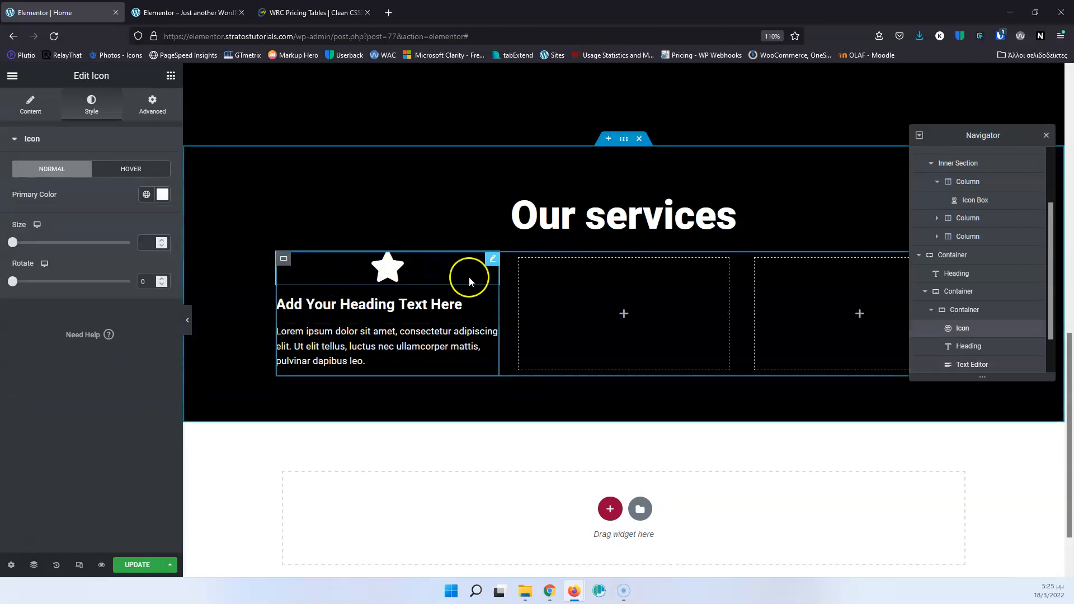
{"action": "left_click", "coordinate": [285, 259]}
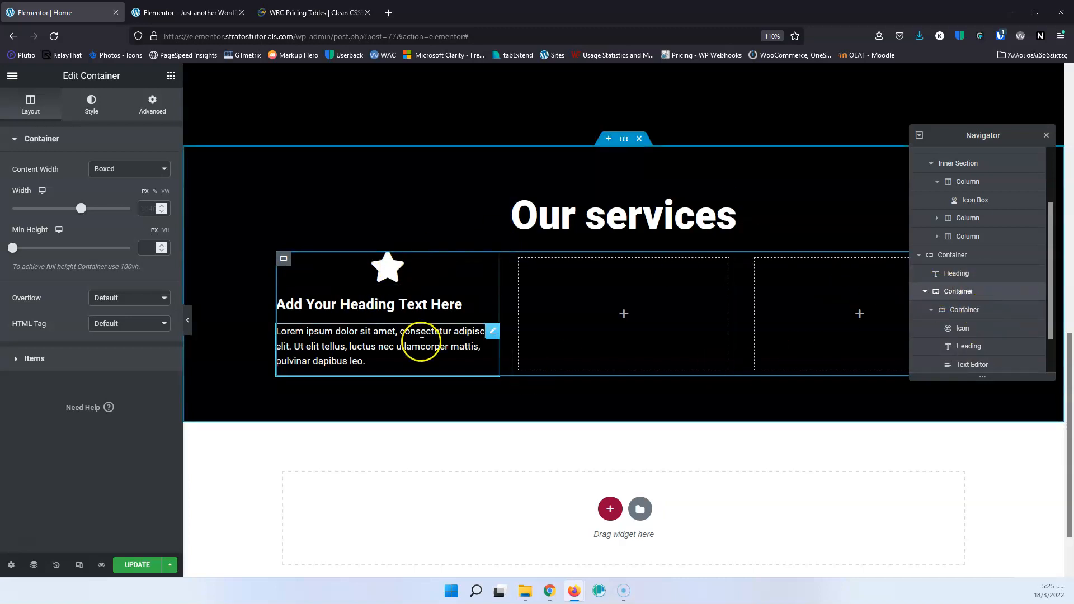
{"action": "left_click", "coordinate": [964, 313]}
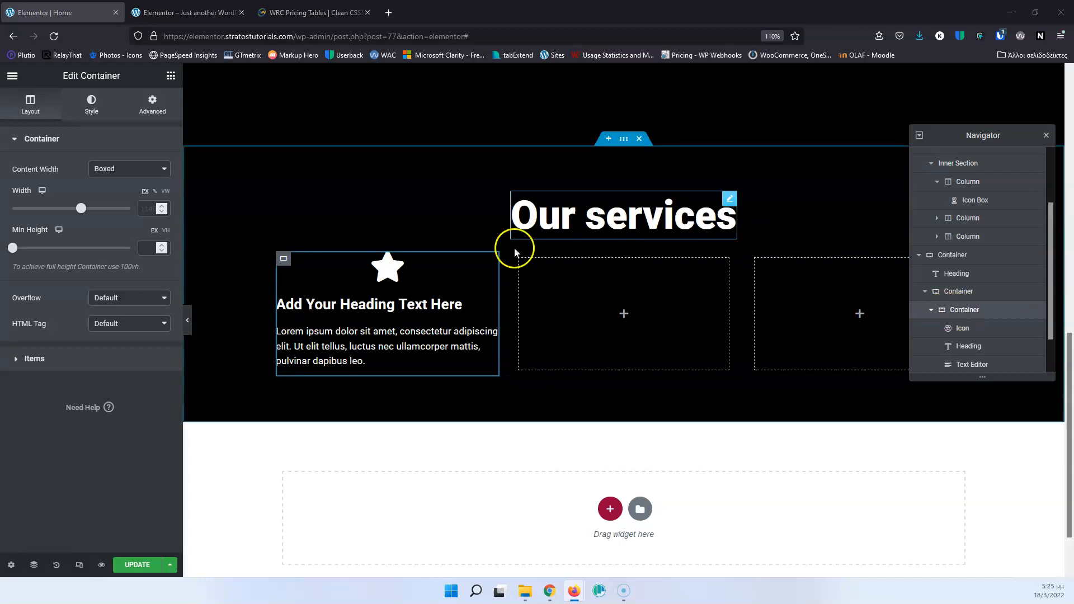
{"action": "scroll", "coordinate": [448, 307], "scroll_direction": "up", "scroll_amount": 2}
{"action": "scroll", "coordinate": [447, 307], "scroll_direction": "up", "scroll_amount": 3}
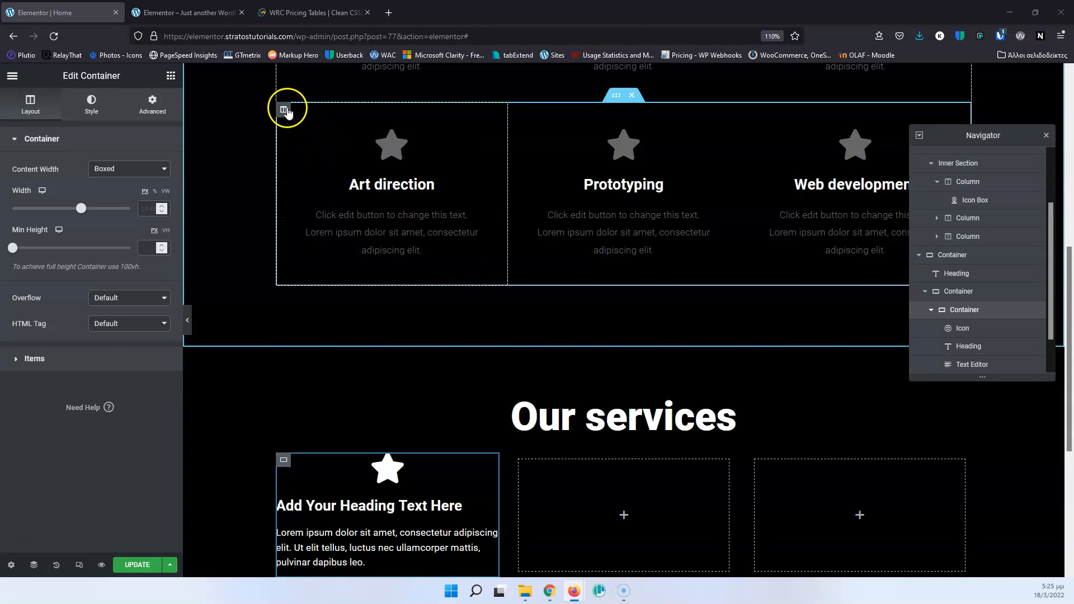
{"action": "scroll", "coordinate": [374, 307], "scroll_direction": "down", "scroll_amount": 5}
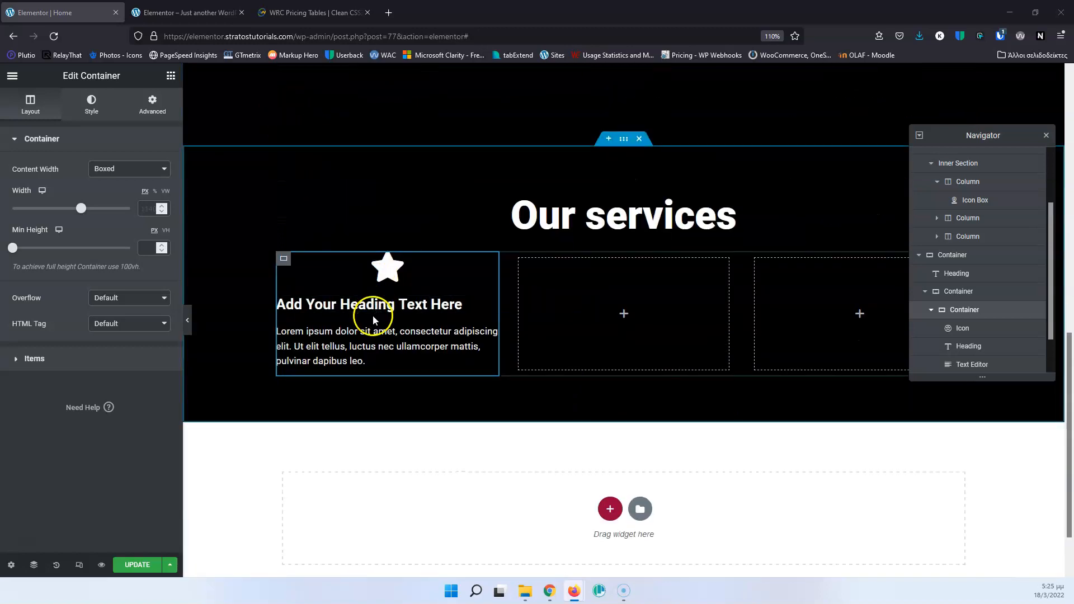
{"action": "left_click", "coordinate": [149, 110]}
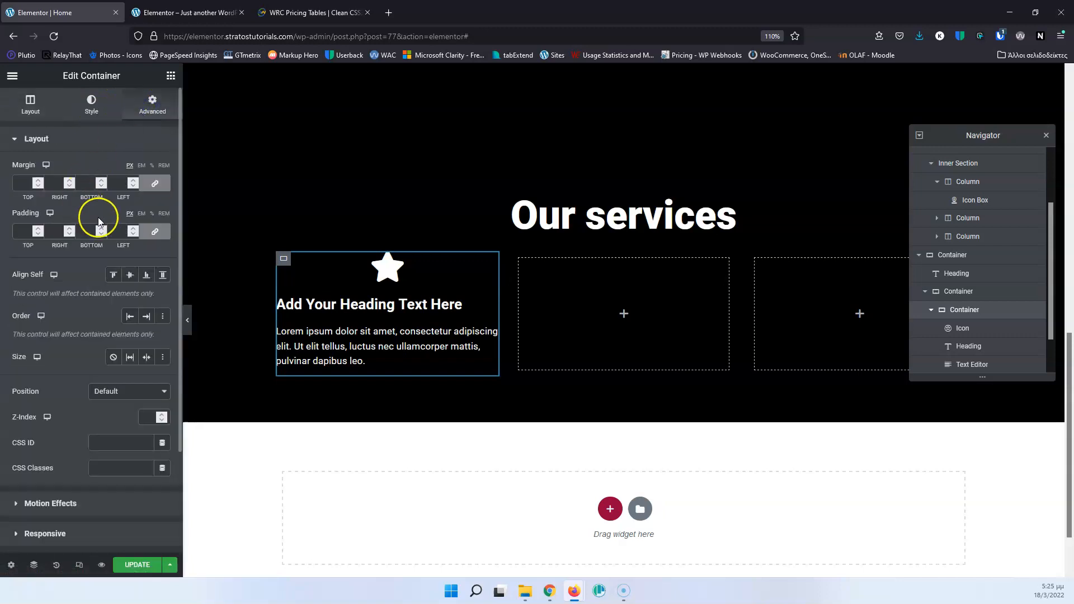
{"action": "left_click", "coordinate": [20, 230]}
{"action": "type", "text": "20"}
{"action": "scroll", "coordinate": [588, 308], "scroll_direction": "up", "scroll_amount": 8}
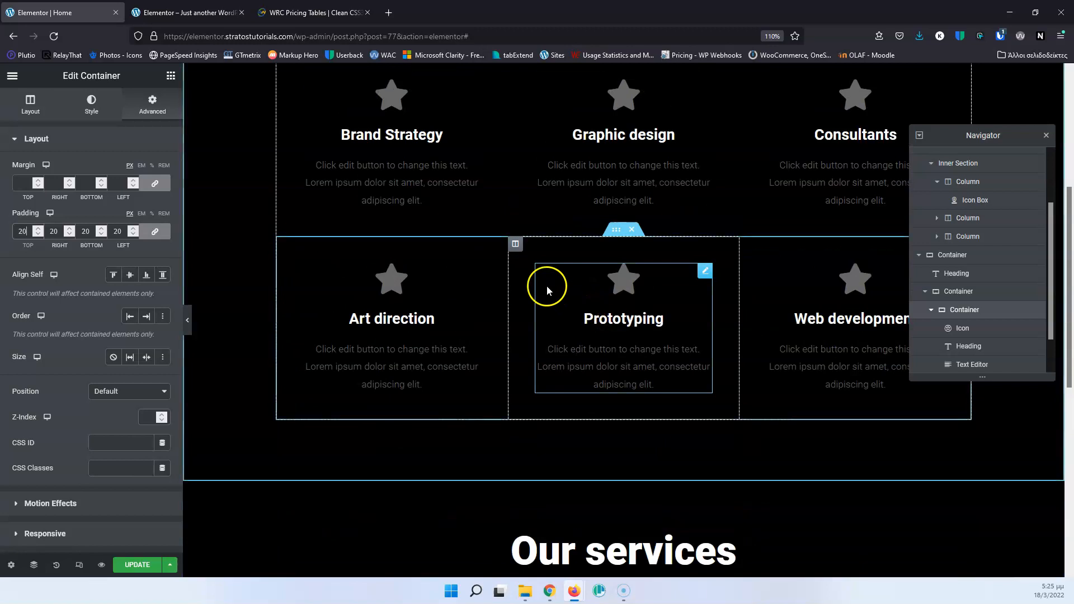
{"action": "scroll", "coordinate": [501, 266], "scroll_direction": "down", "scroll_amount": 5}
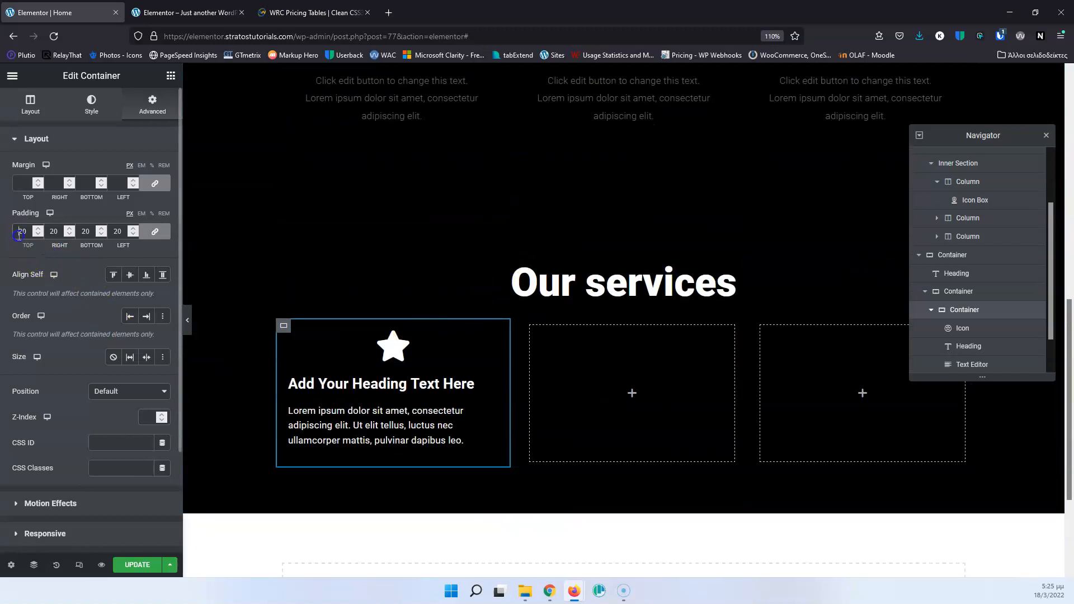
{"action": "type", "text": "40"}
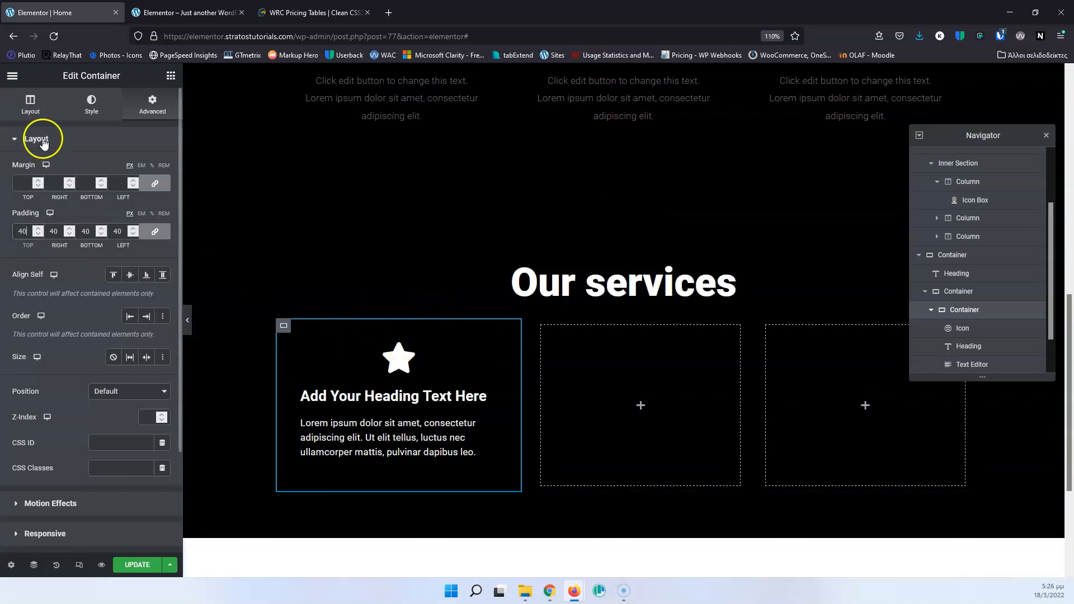
Set Align Items to Center on the first inner container and center-align its paragraph text.
{"action": "left_click", "coordinate": [32, 108]}
{"action": "left_click", "coordinate": [37, 358]}
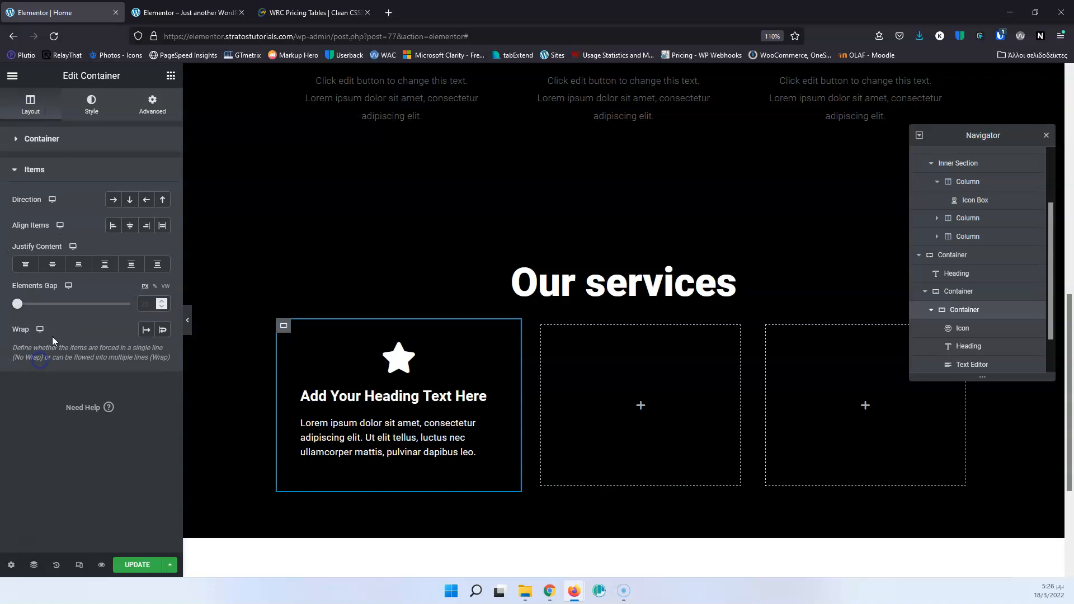
{"action": "left_click", "coordinate": [130, 229]}
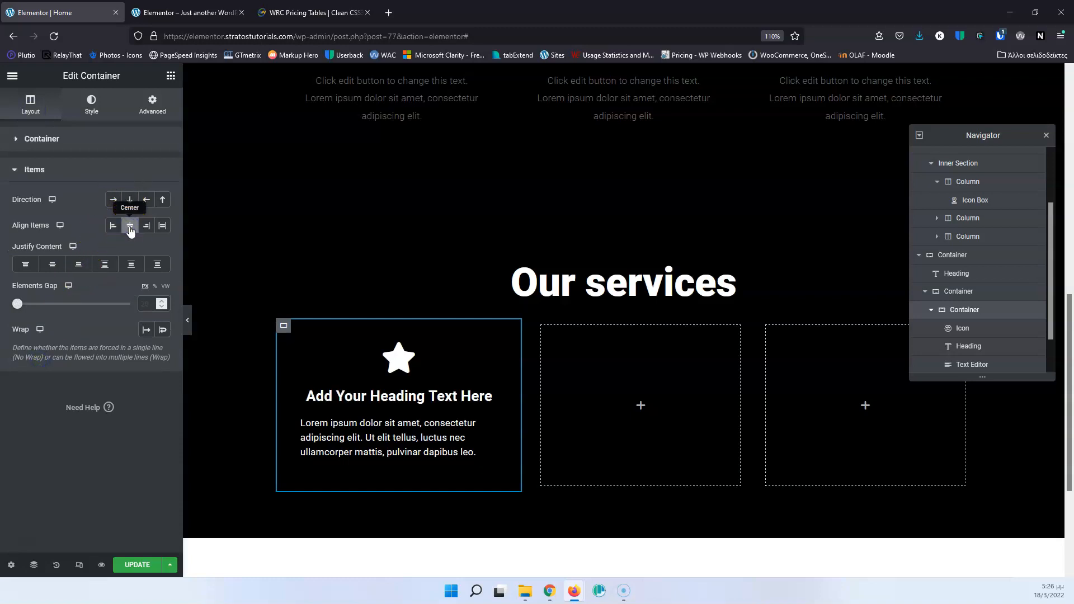
{"action": "left_click", "coordinate": [408, 441]}
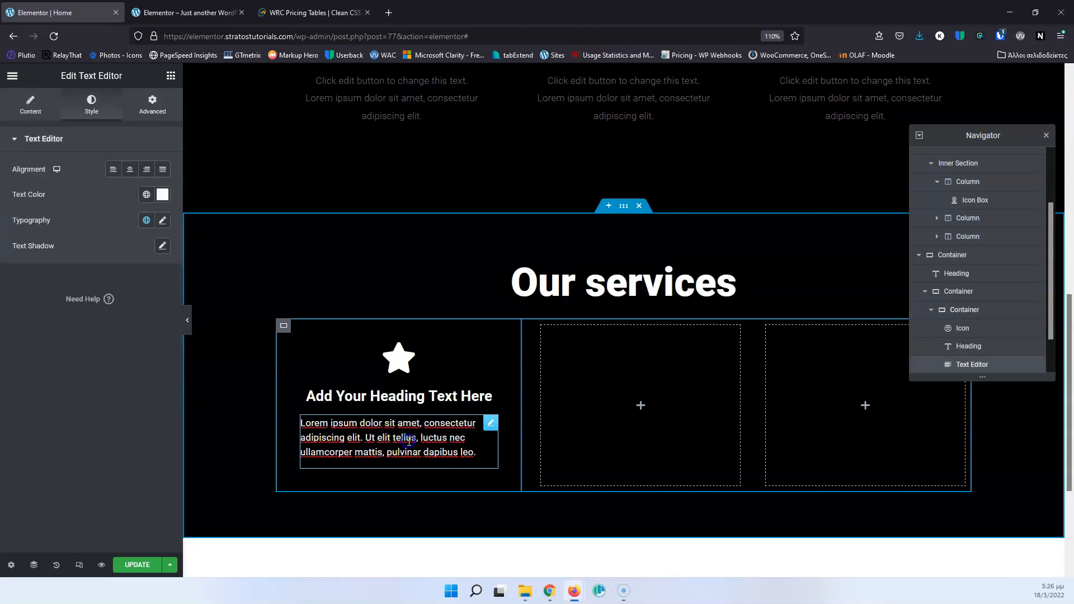
{"action": "left_click", "coordinate": [130, 171]}
Duplicate the finished inner container with its icon, heading and paragraph.
{"action": "left_click", "coordinate": [489, 360]}
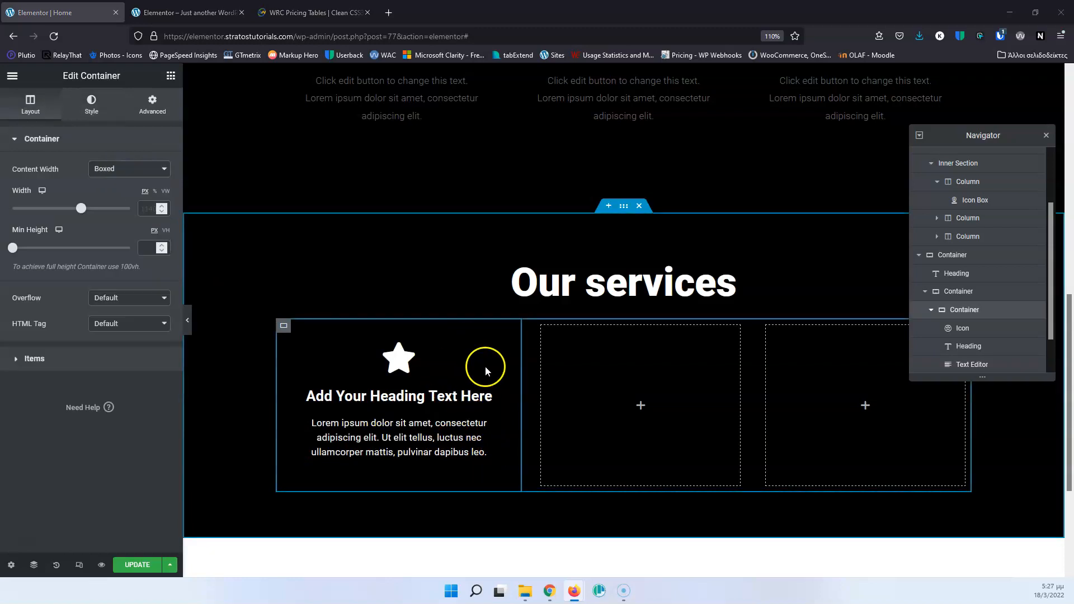
{"action": "right_click", "coordinate": [964, 316]}
{"action": "left_click", "coordinate": [975, 332]}
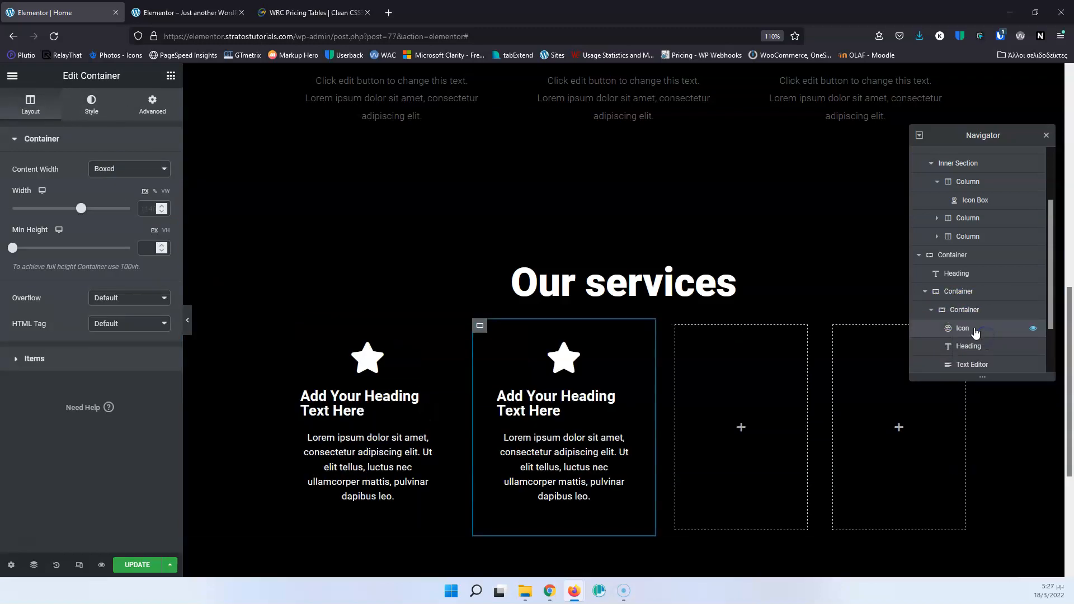
Duplicate the filled service container once more and delete the two leftover empty containers from the row.
{"action": "right_click", "coordinate": [962, 309]}
{"action": "left_click", "coordinate": [983, 335]}
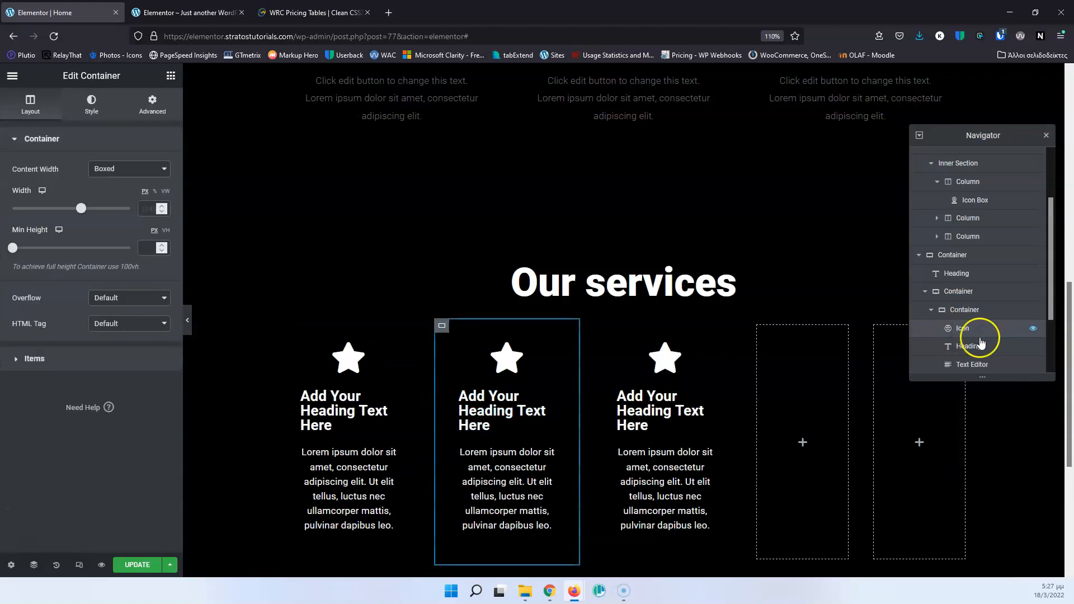
{"action": "scroll", "coordinate": [982, 341], "scroll_direction": "down", "scroll_amount": 2}
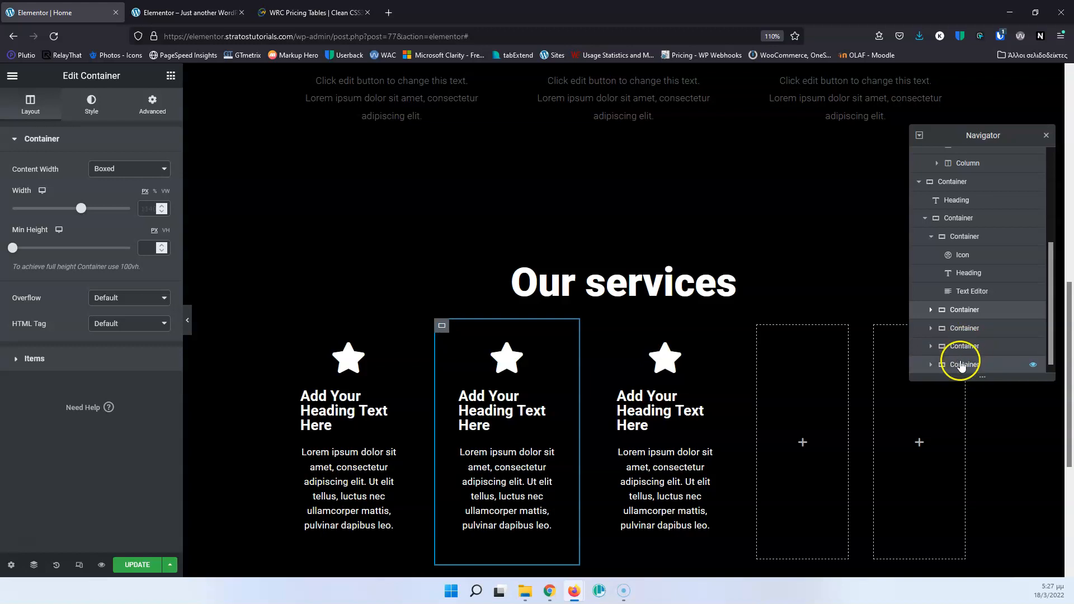
{"action": "left_click", "coordinate": [963, 365]}
{"action": "right_click", "coordinate": [961, 365]}
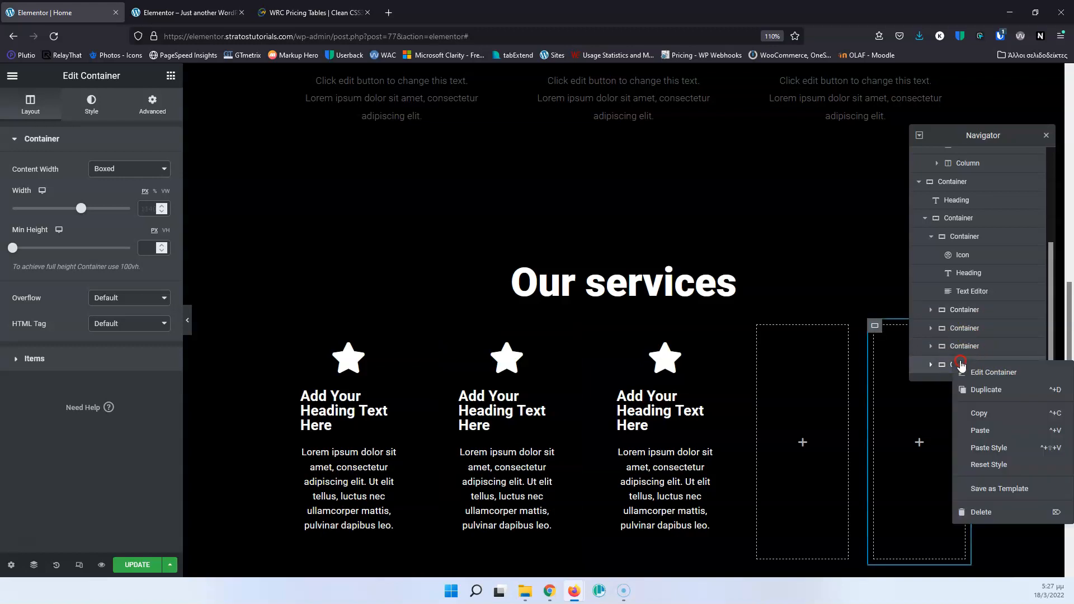
{"action": "left_click", "coordinate": [981, 513]}
{"action": "right_click", "coordinate": [983, 363]}
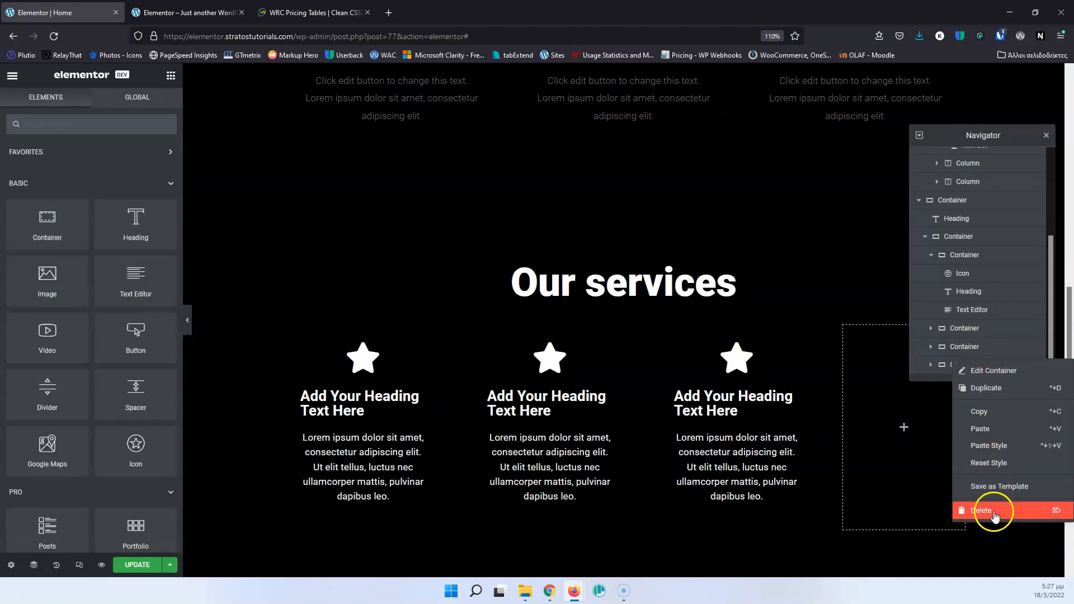
{"action": "left_click", "coordinate": [990, 510]}
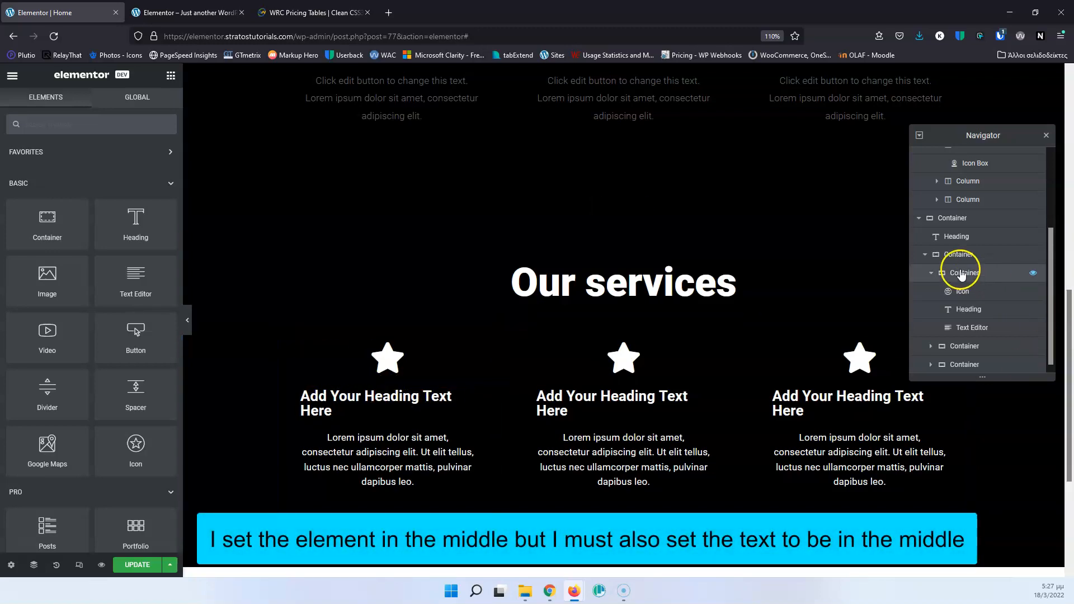
Center-align the heading text in the first service container.
{"action": "left_click", "coordinate": [962, 272]}
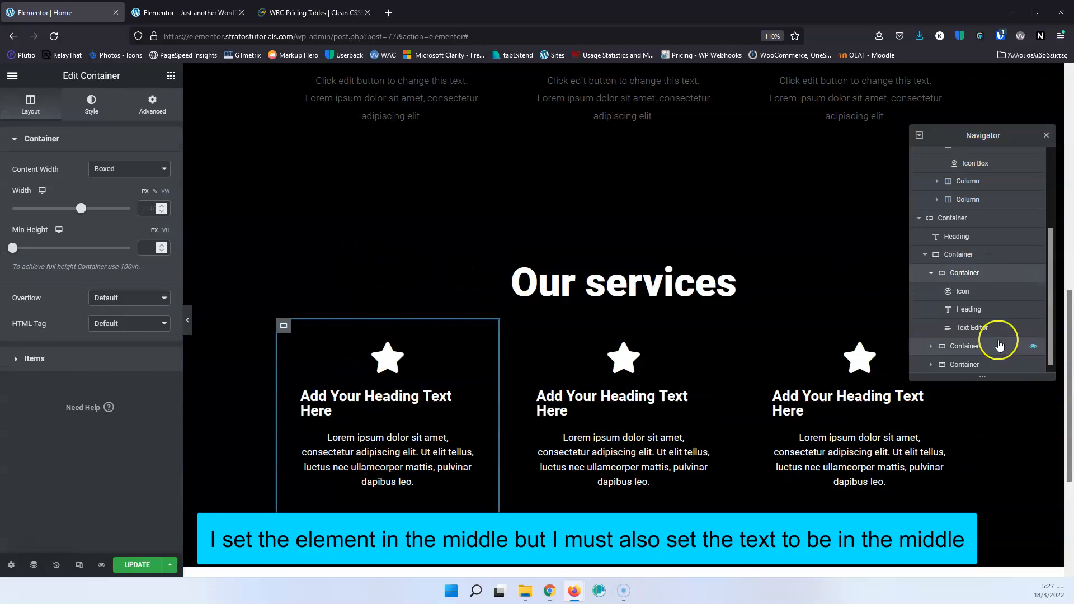
{"action": "left_click", "coordinate": [34, 358]}
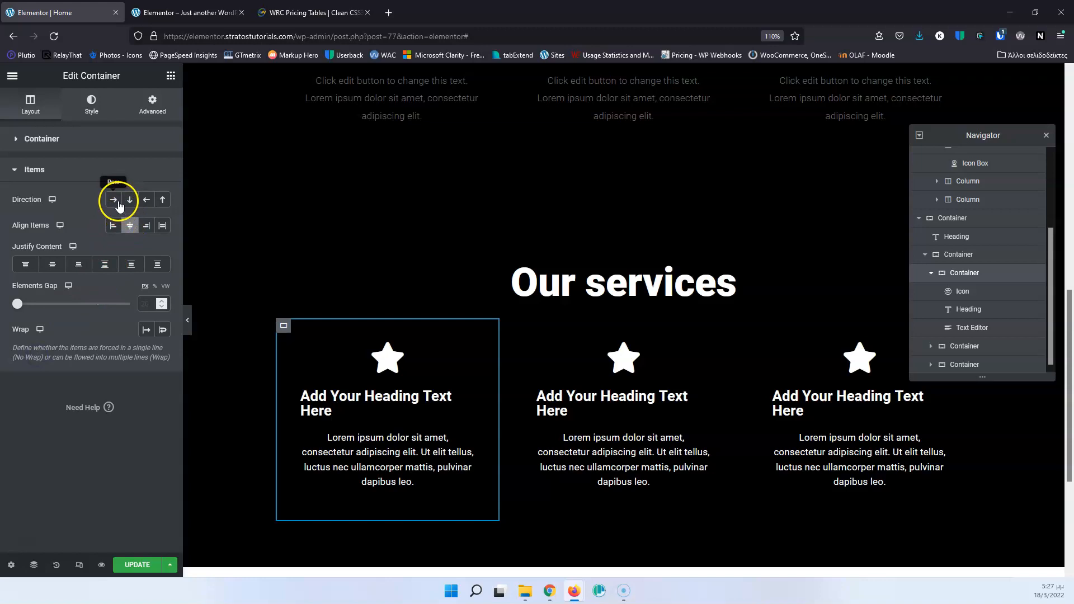
{"action": "left_click", "coordinate": [399, 401]}
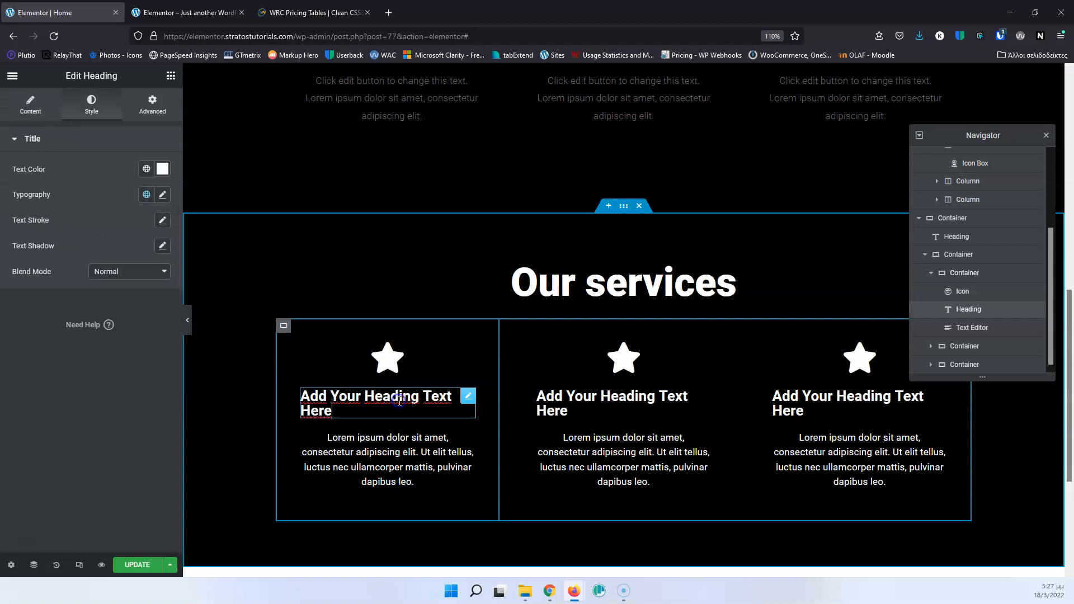
{"action": "left_click", "coordinate": [48, 107]}
{"action": "left_click", "coordinate": [131, 351]}
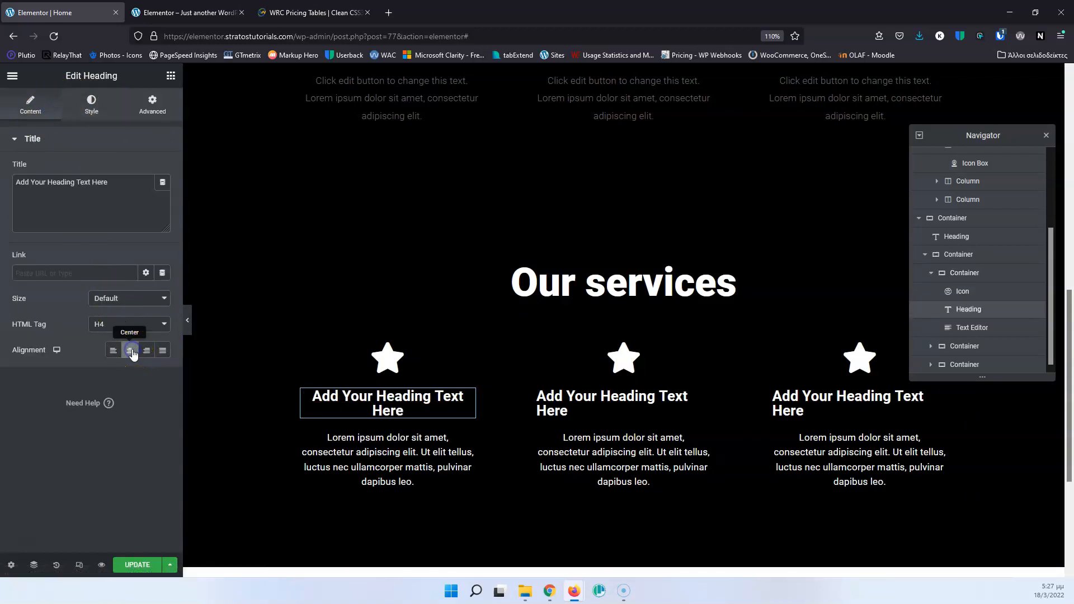
{"action": "left_click", "coordinate": [104, 334]}
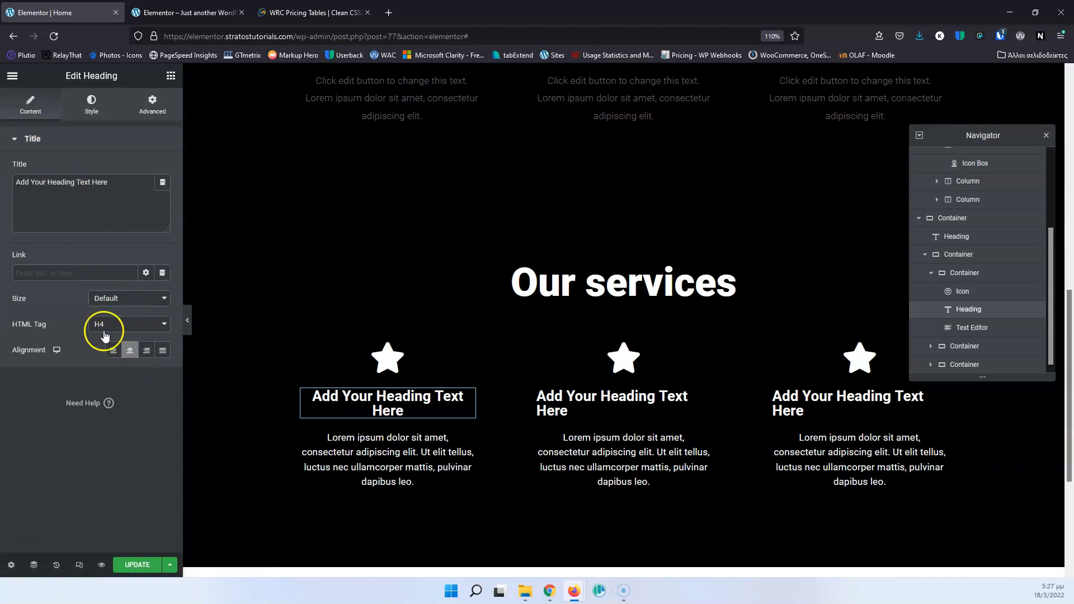
Copy the first service heading's style and paste it onto the headings of the second and third services.
{"action": "right_click", "coordinate": [431, 407]}
{"action": "left_click", "coordinate": [473, 451]}
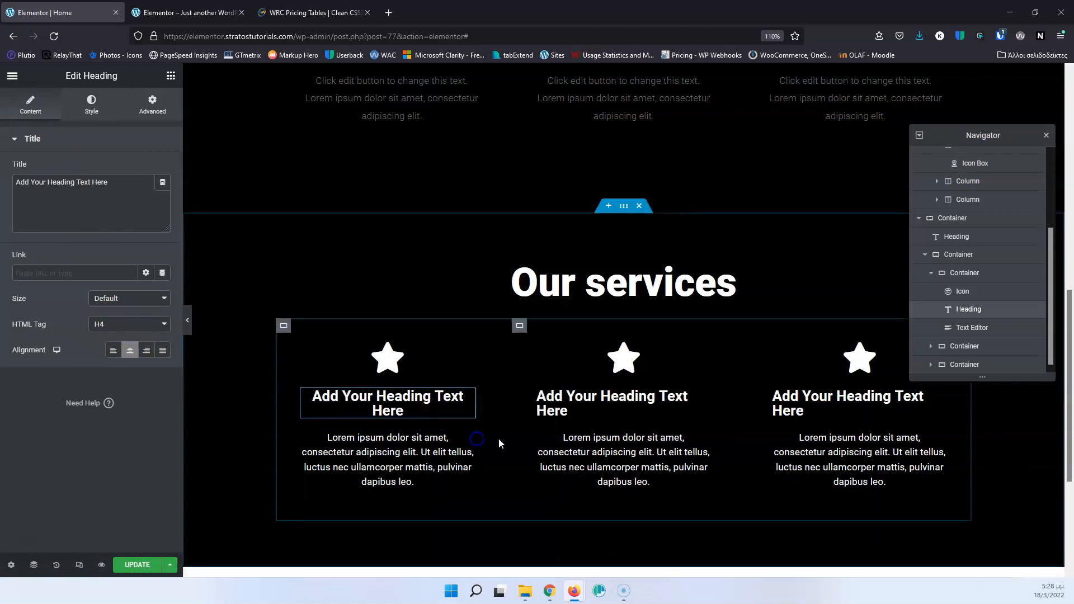
{"action": "right_click", "coordinate": [580, 404]}
{"action": "left_click", "coordinate": [625, 484]}
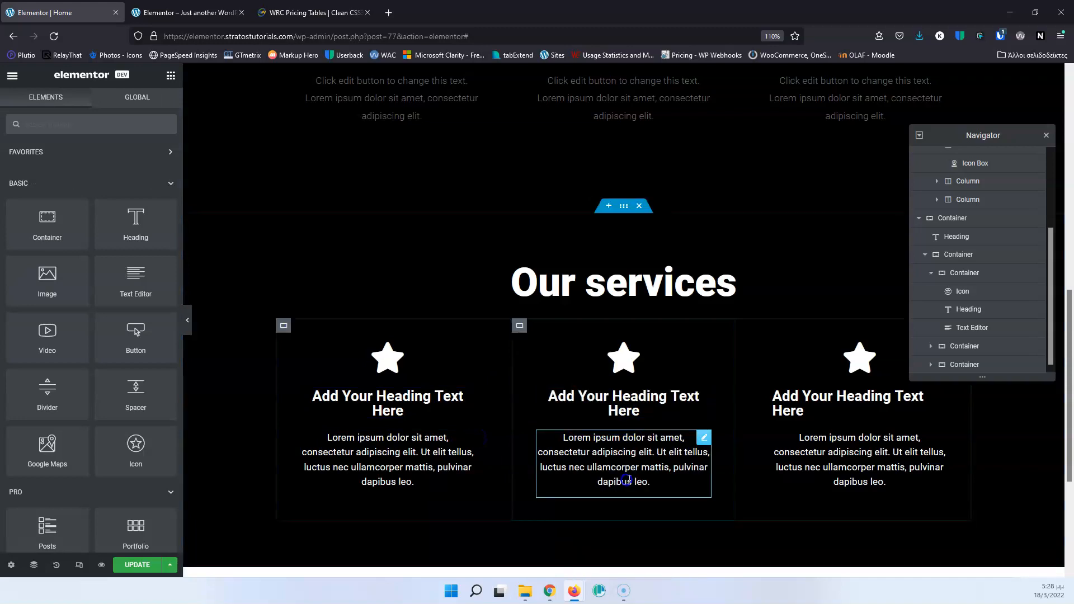
{"action": "right_click", "coordinate": [804, 400]}
{"action": "left_click", "coordinate": [834, 474]}
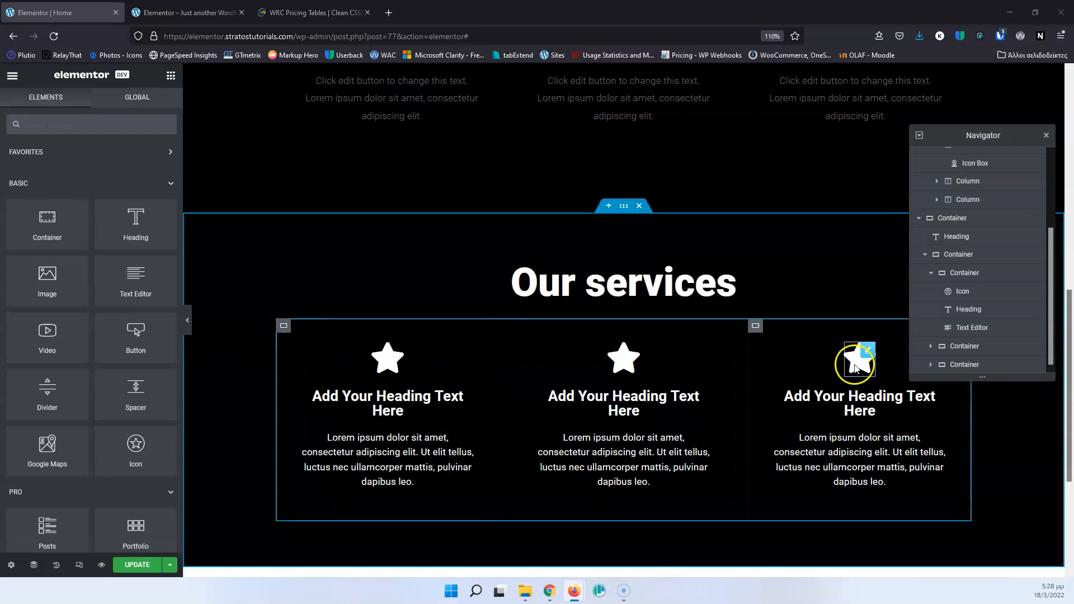
Duplicate the whole three-column row container to add a second row of services, and compare it with the original section above.
{"action": "left_click", "coordinate": [958, 259]}
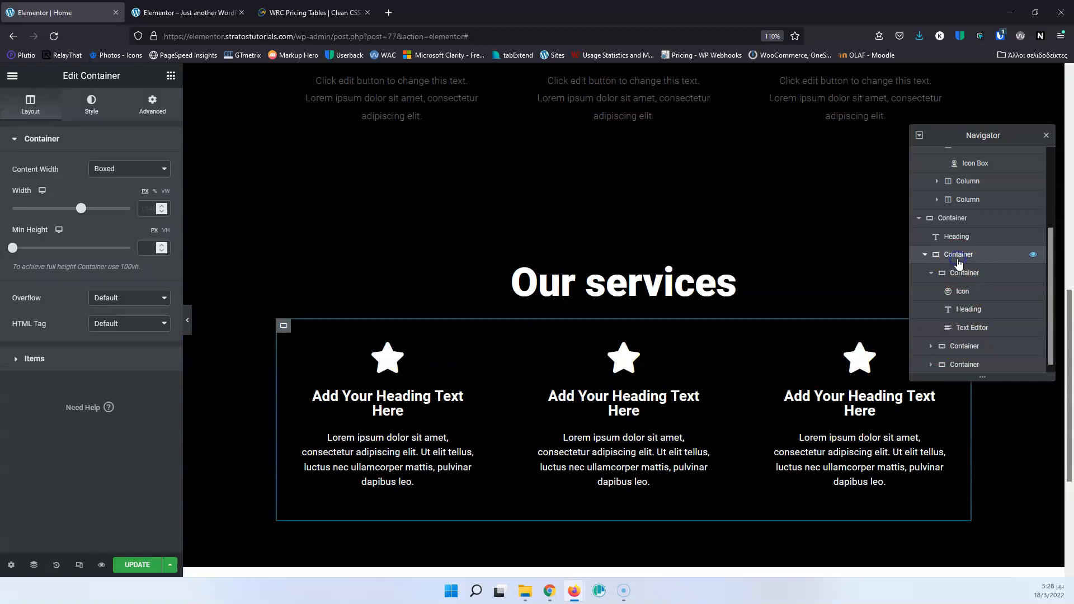
{"action": "right_click", "coordinate": [959, 261]}
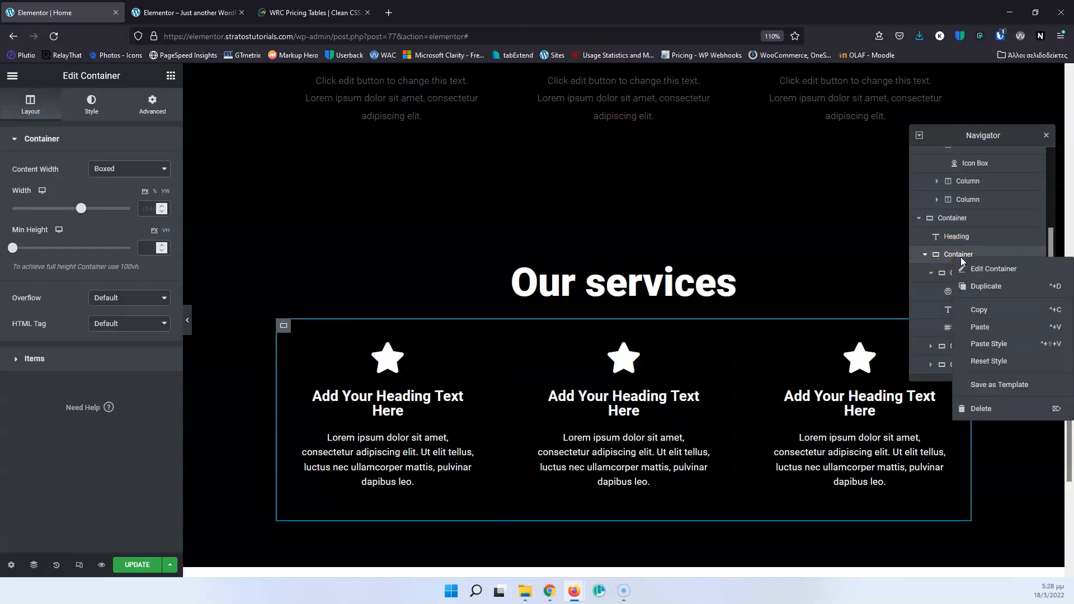
{"action": "left_click", "coordinate": [985, 292]}
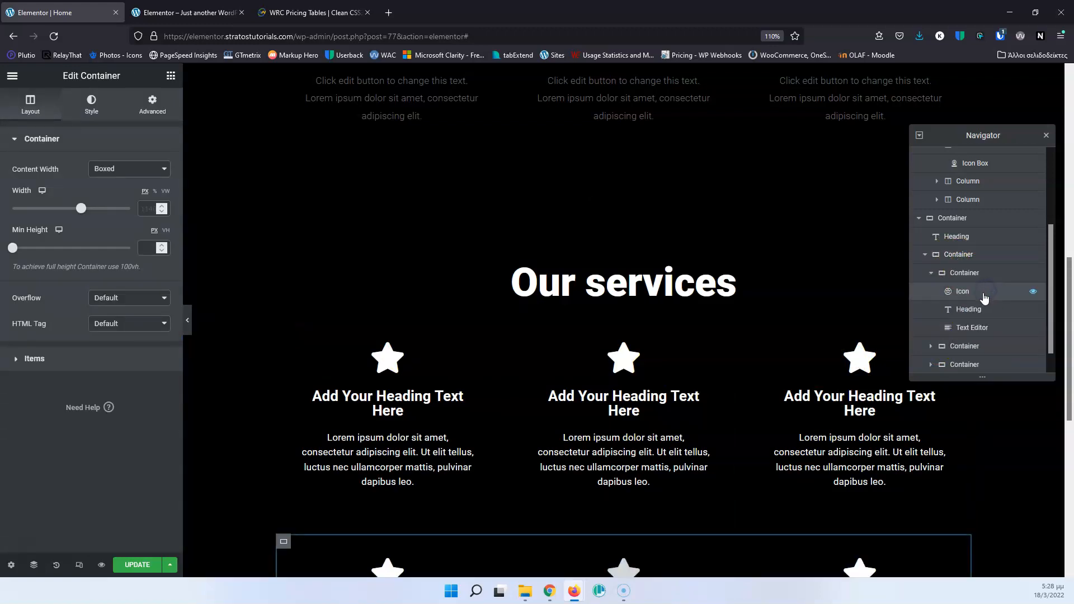
{"action": "scroll", "coordinate": [868, 332], "scroll_direction": "down", "scroll_amount": 4}
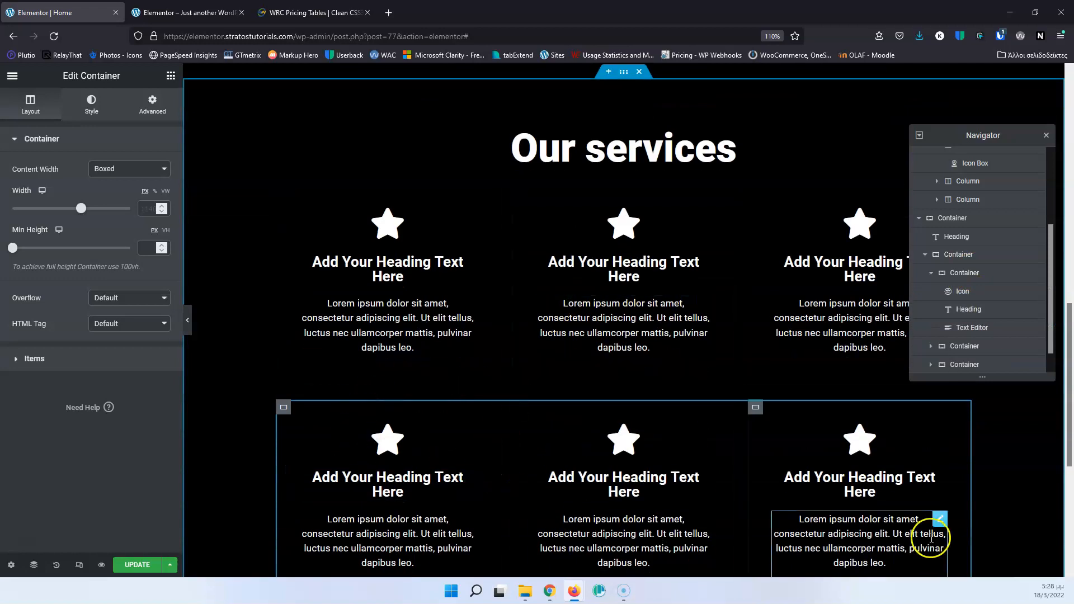
{"action": "scroll", "coordinate": [764, 464], "scroll_direction": "down", "scroll_amount": 3}
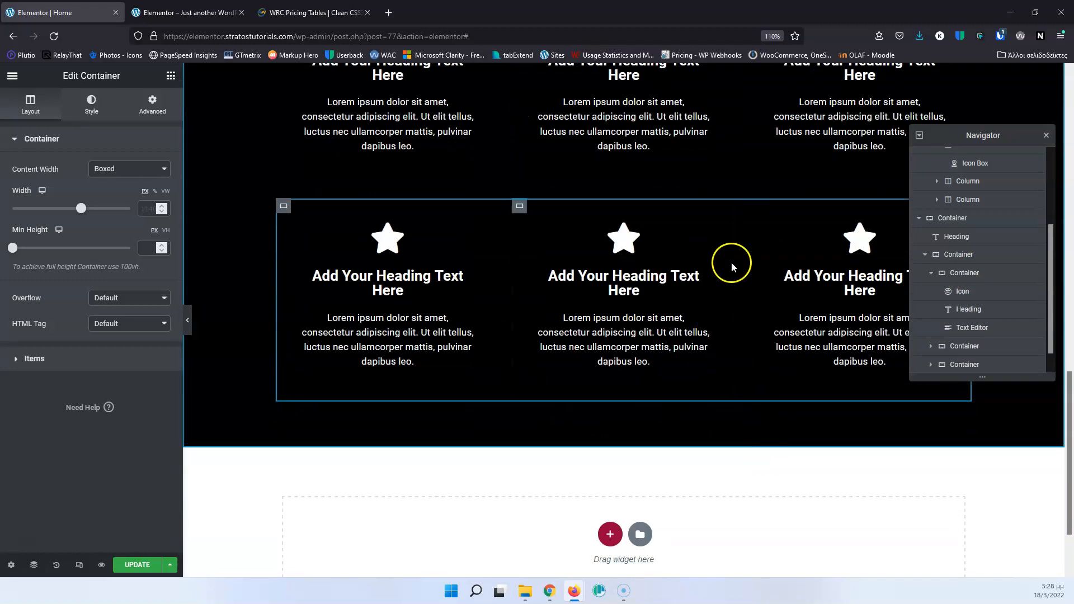
{"action": "scroll", "coordinate": [595, 335], "scroll_direction": "up", "scroll_amount": 8}
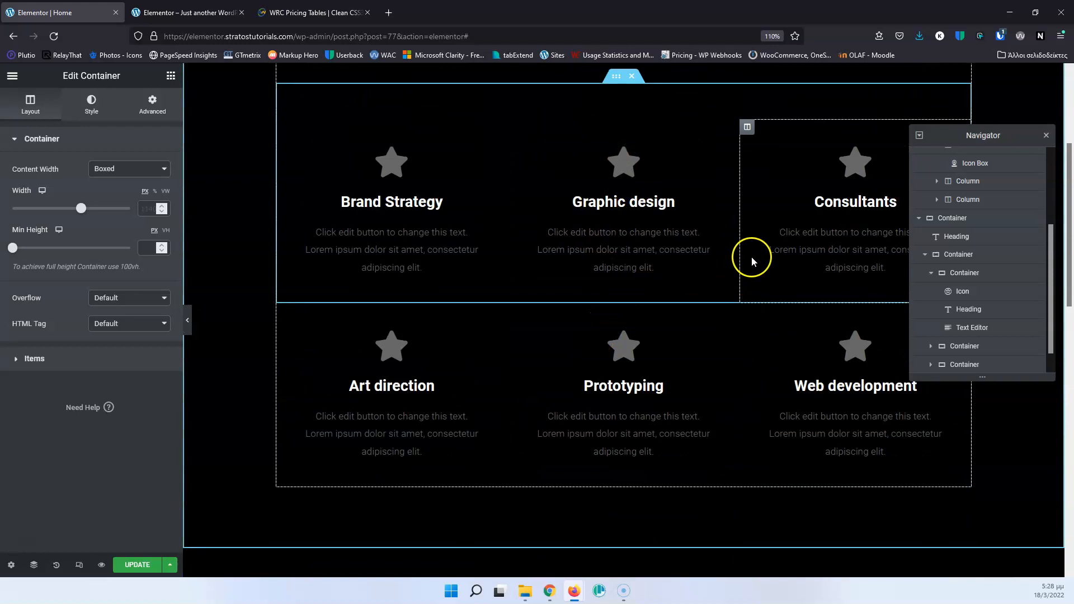
{"action": "scroll", "coordinate": [750, 256], "scroll_direction": "up", "scroll_amount": 5}
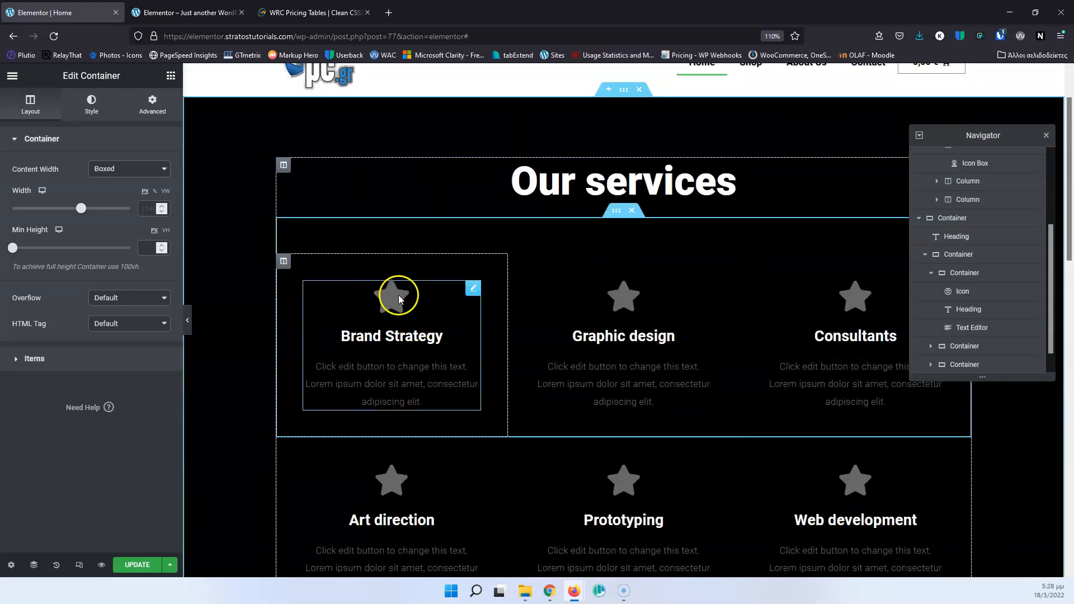
{"action": "scroll", "coordinate": [398, 294], "scroll_direction": "down", "scroll_amount": 4}
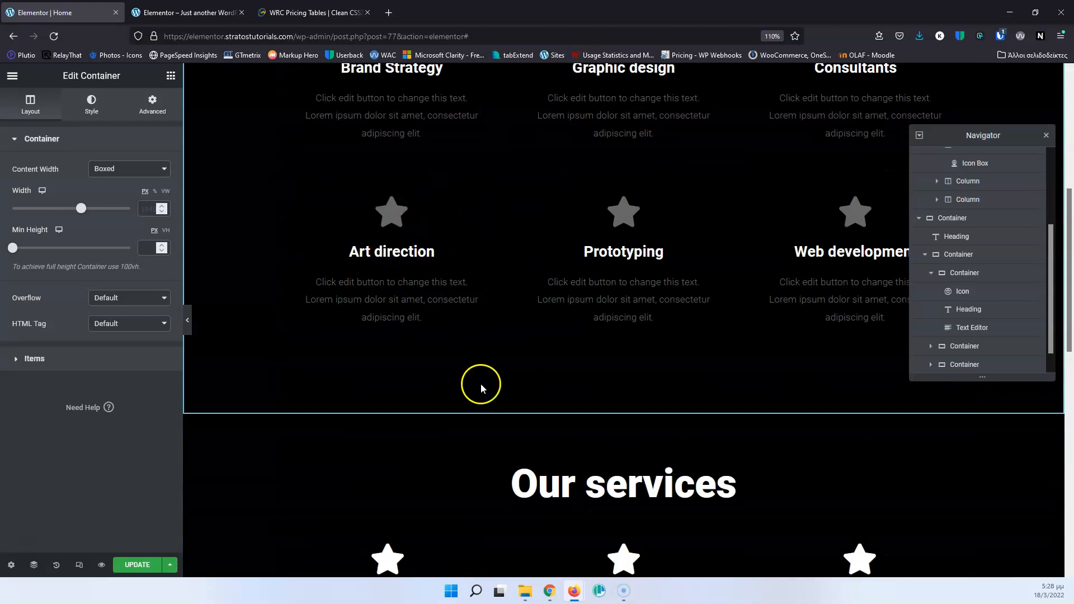
{"action": "scroll", "coordinate": [481, 384], "scroll_direction": "down", "scroll_amount": 3}
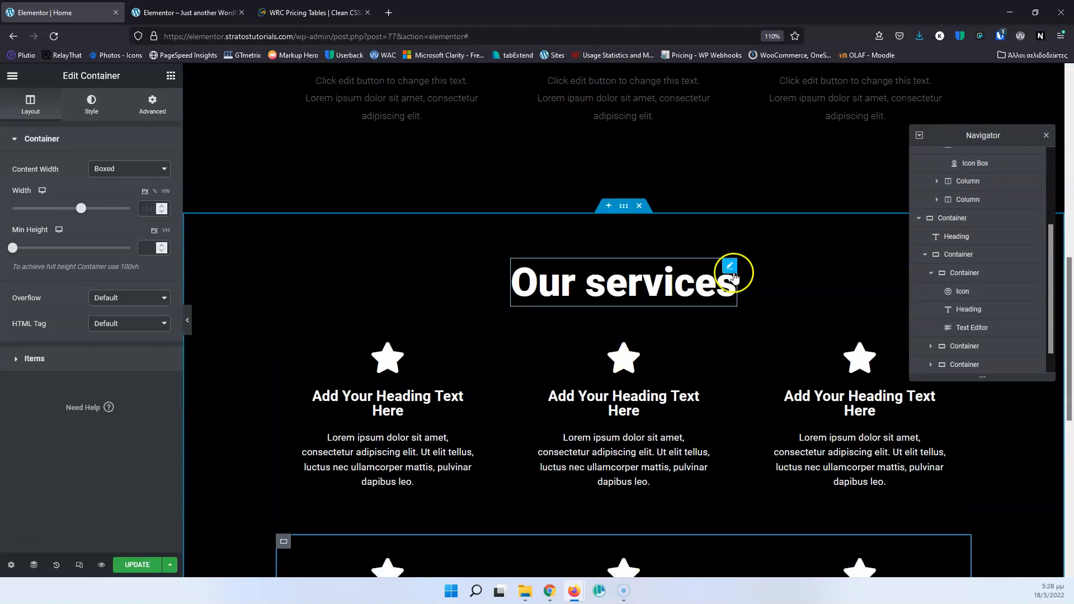
Close the Navigator, update the Home page and review both services sections on the reloaded live site.
{"action": "left_click", "coordinate": [1046, 136]}
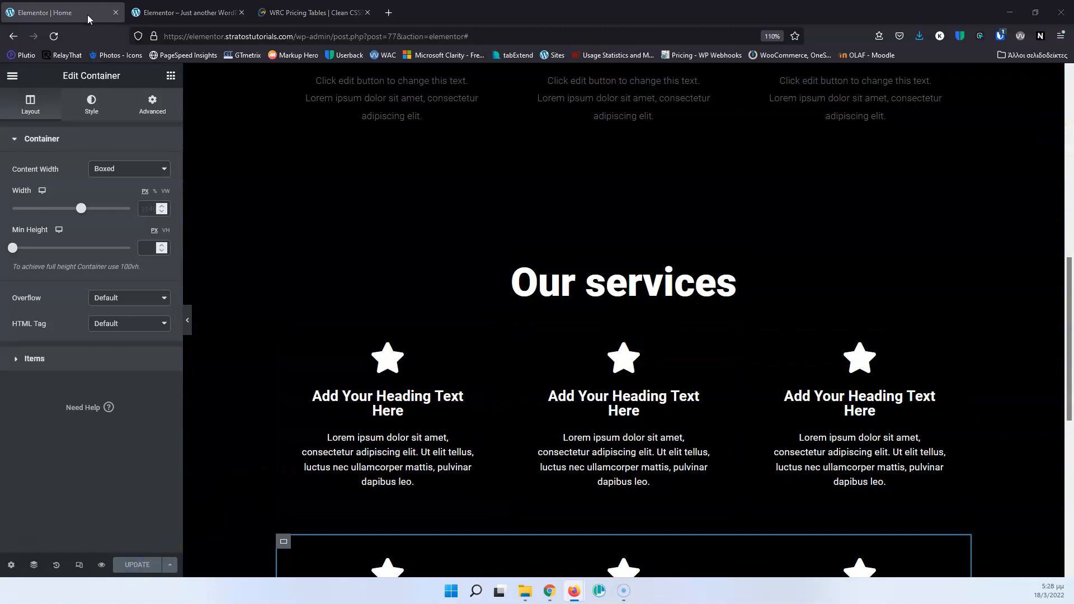
{"action": "left_click", "coordinate": [172, 15]}
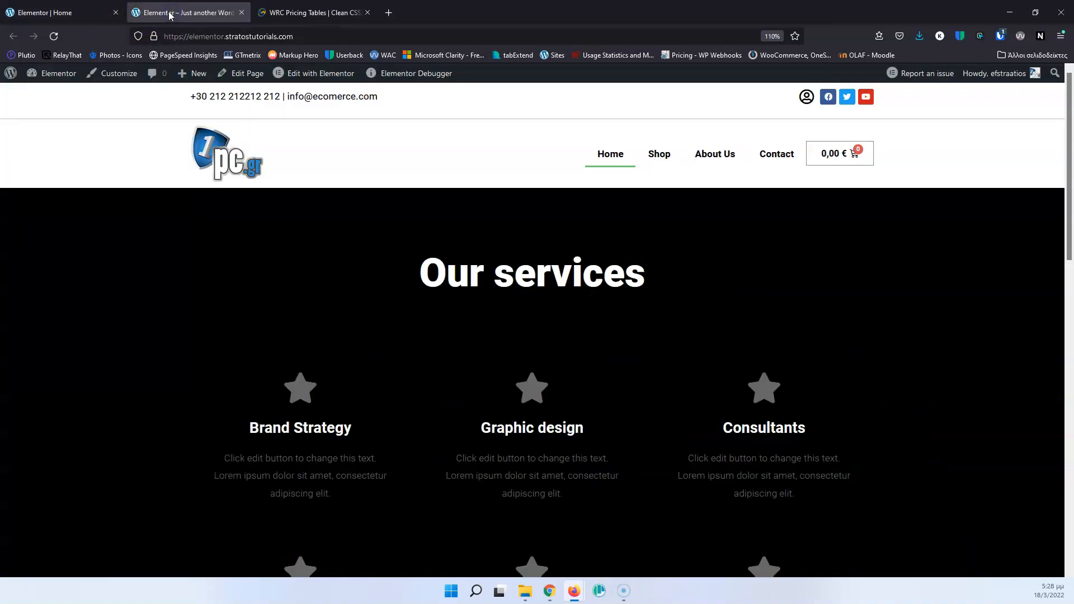
{"action": "left_click", "coordinate": [53, 37]}
{"action": "scroll", "coordinate": [496, 287], "scroll_direction": "down", "scroll_amount": 10}
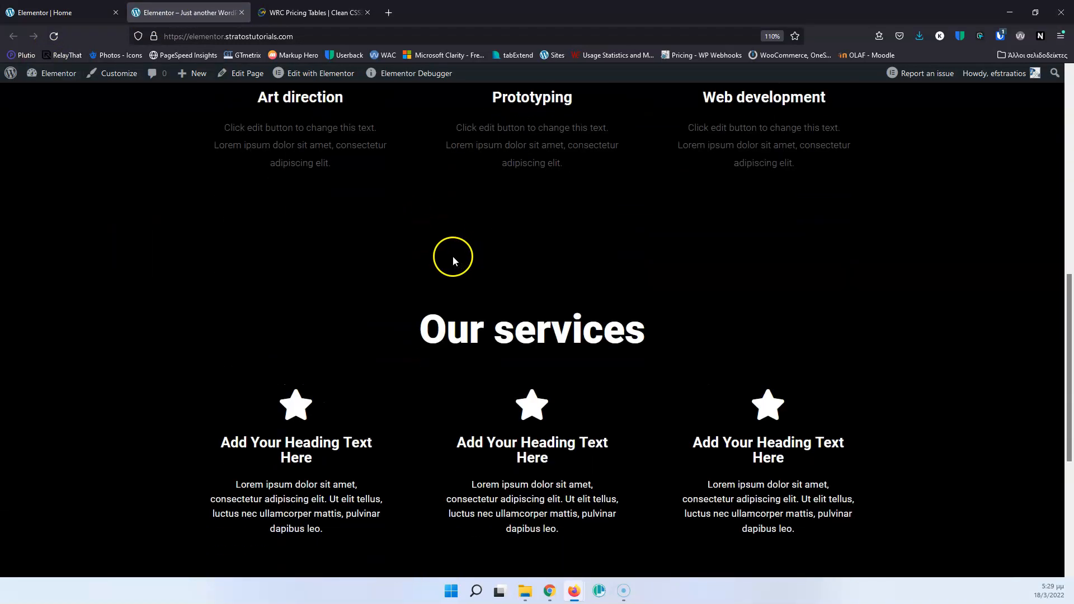
{"action": "scroll", "coordinate": [554, 445], "scroll_direction": "down", "scroll_amount": 5}
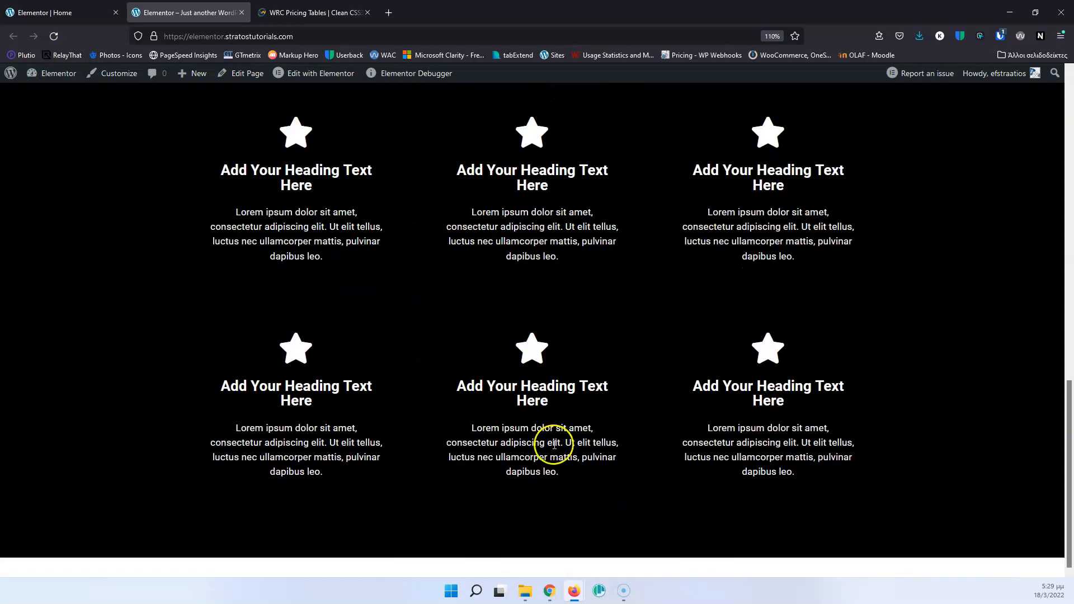
{"action": "scroll", "coordinate": [565, 341], "scroll_direction": "up", "scroll_amount": 10}
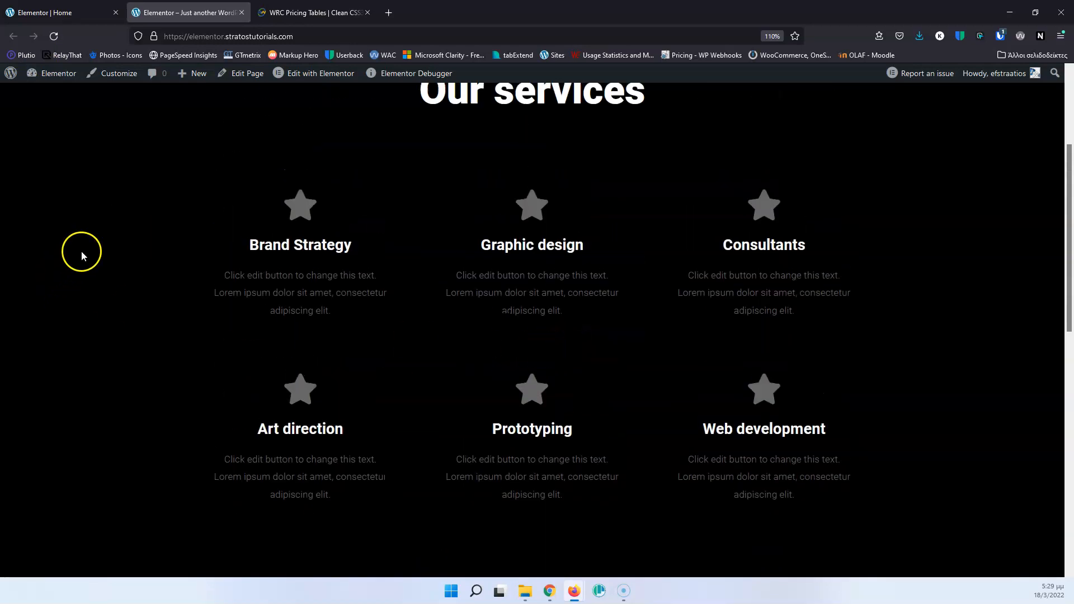
Inspect the original "Our services" heading in the browser's developer tools and select its top-level section element to examine the nested markup.
{"action": "right_click", "coordinate": [101, 209]}
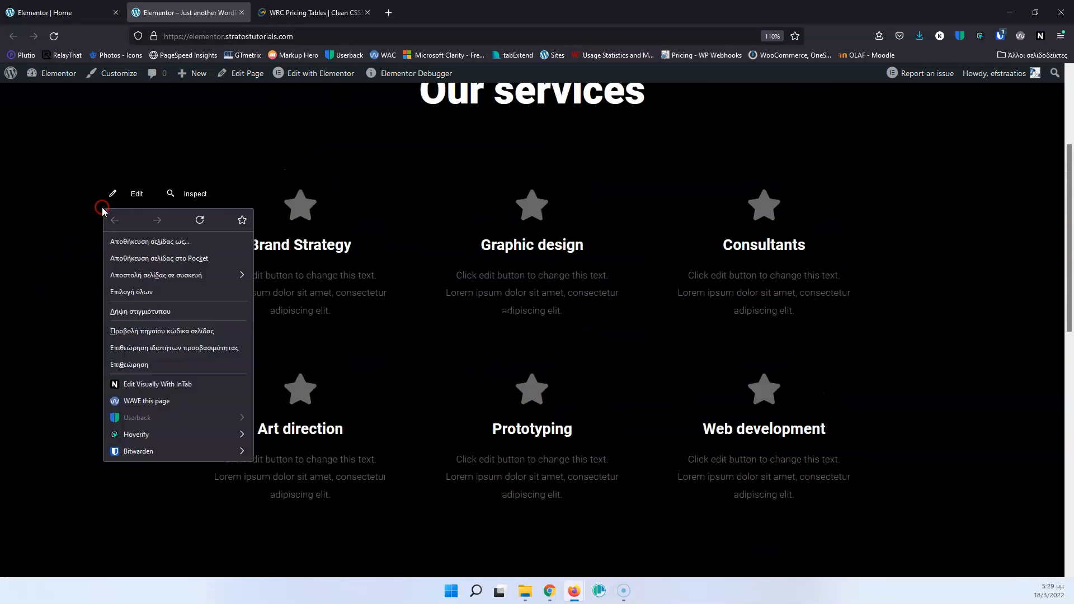
{"action": "left_click", "coordinate": [140, 365]}
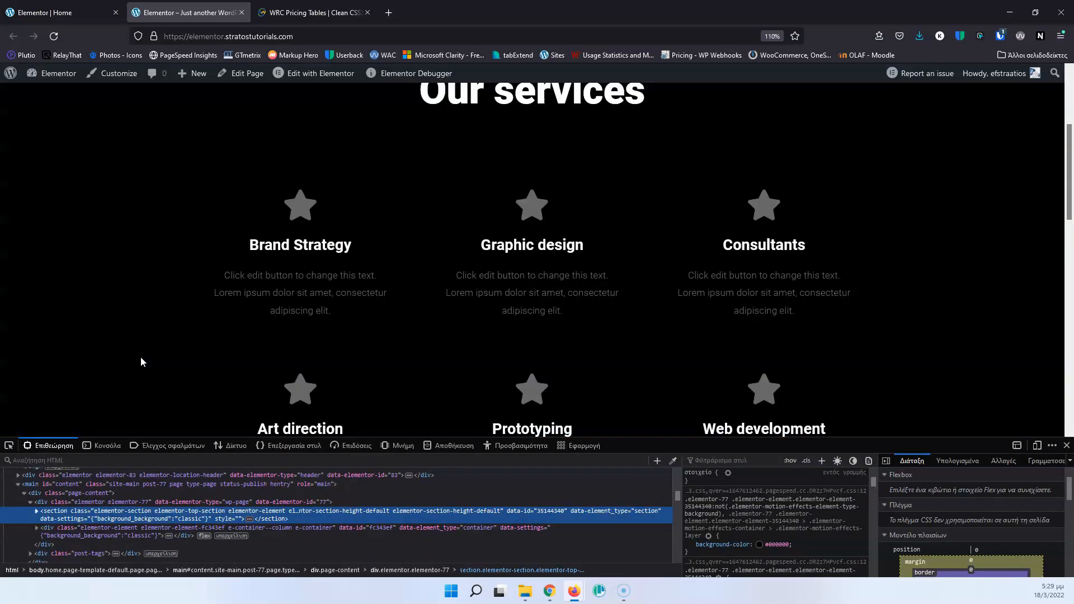
{"action": "left_click", "coordinate": [9, 446]}
{"action": "scroll", "coordinate": [307, 358], "scroll_direction": "up", "scroll_amount": 3}
{"action": "left_click", "coordinate": [510, 277]}
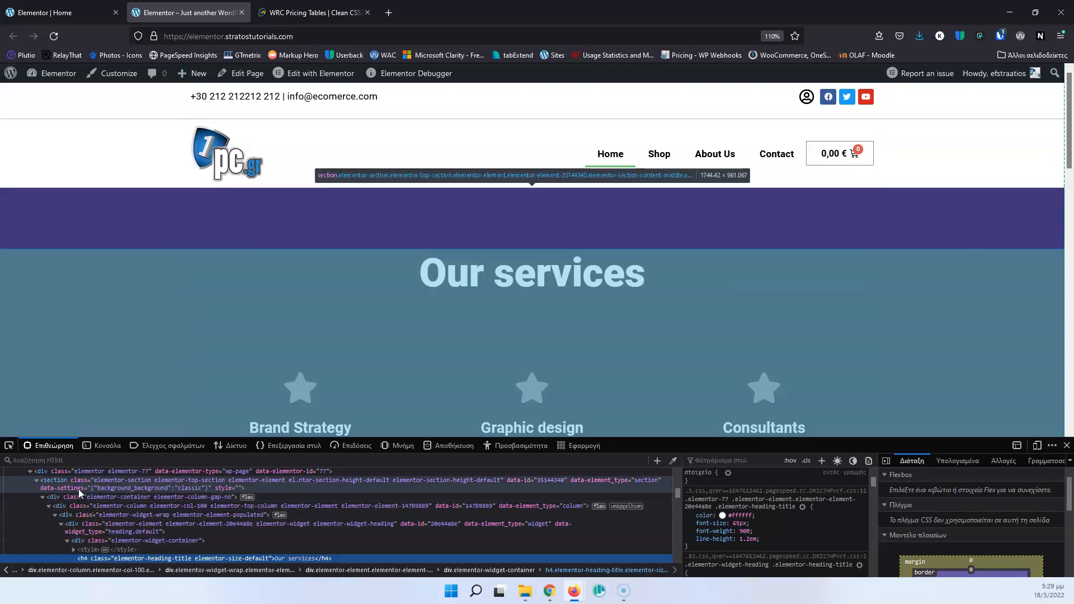
{"action": "left_click", "coordinate": [78, 489]}
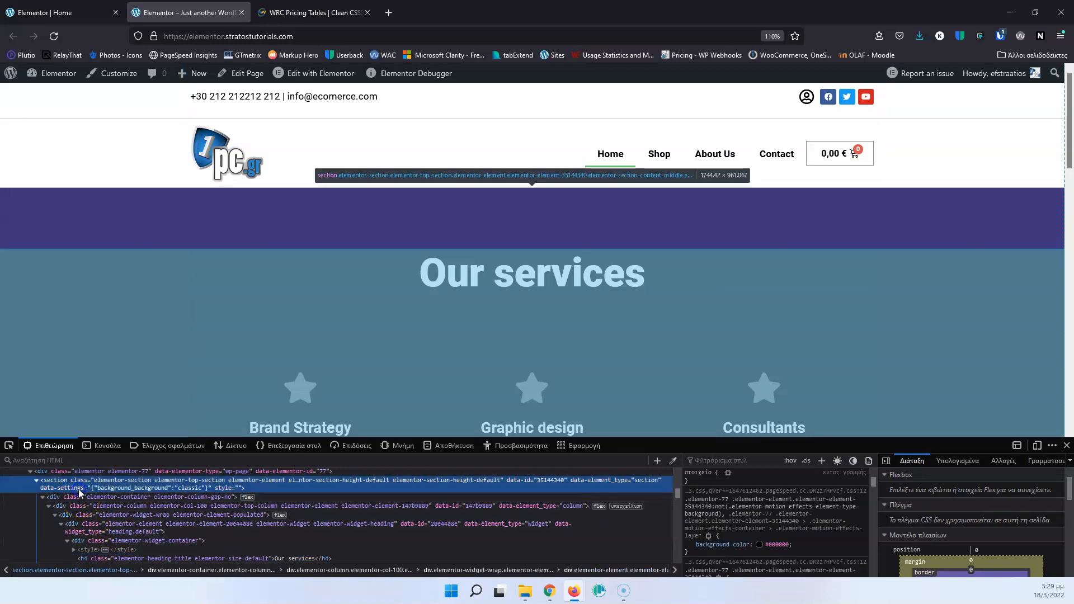
{"action": "scroll", "coordinate": [180, 375], "scroll_direction": "down", "scroll_amount": 4}
{"action": "scroll", "coordinate": [181, 376], "scroll_direction": "down", "scroll_amount": 3}
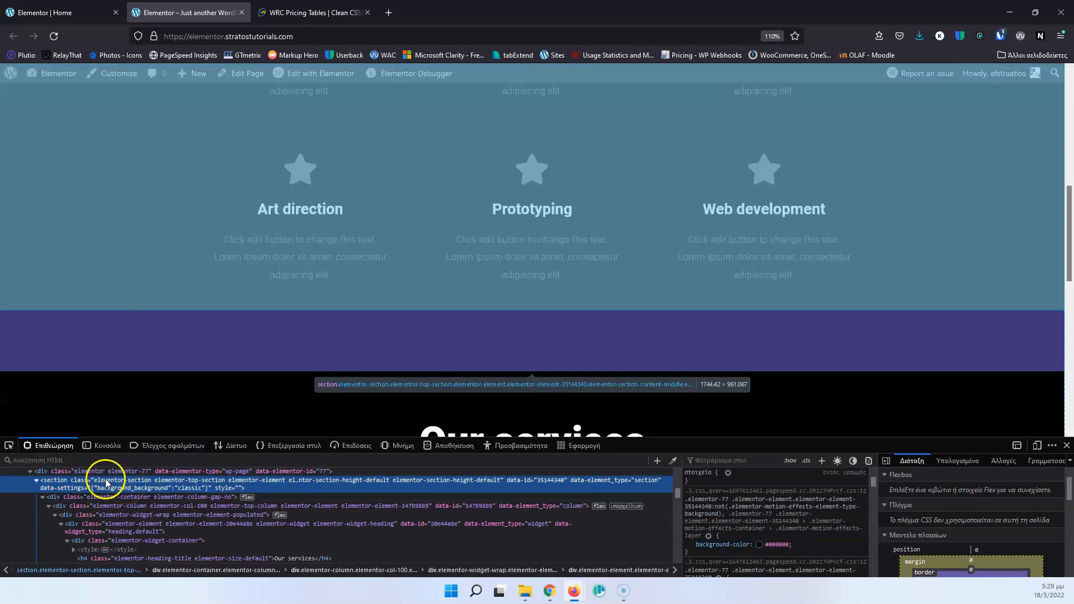
Inspect the container-based "Our services" heading and select its outermost flex container to examine its shallower markup.
{"action": "scroll", "coordinate": [311, 333], "scroll_direction": "down", "scroll_amount": 3}
{"action": "left_click", "coordinate": [9, 445]}
{"action": "left_click", "coordinate": [462, 250]}
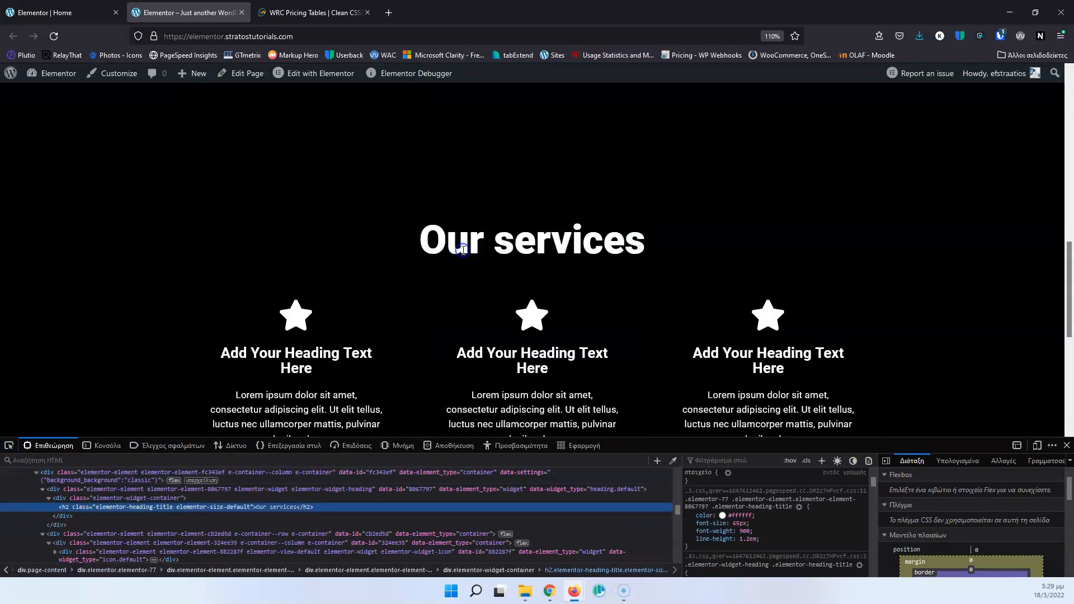
{"action": "left_click", "coordinate": [63, 498]}
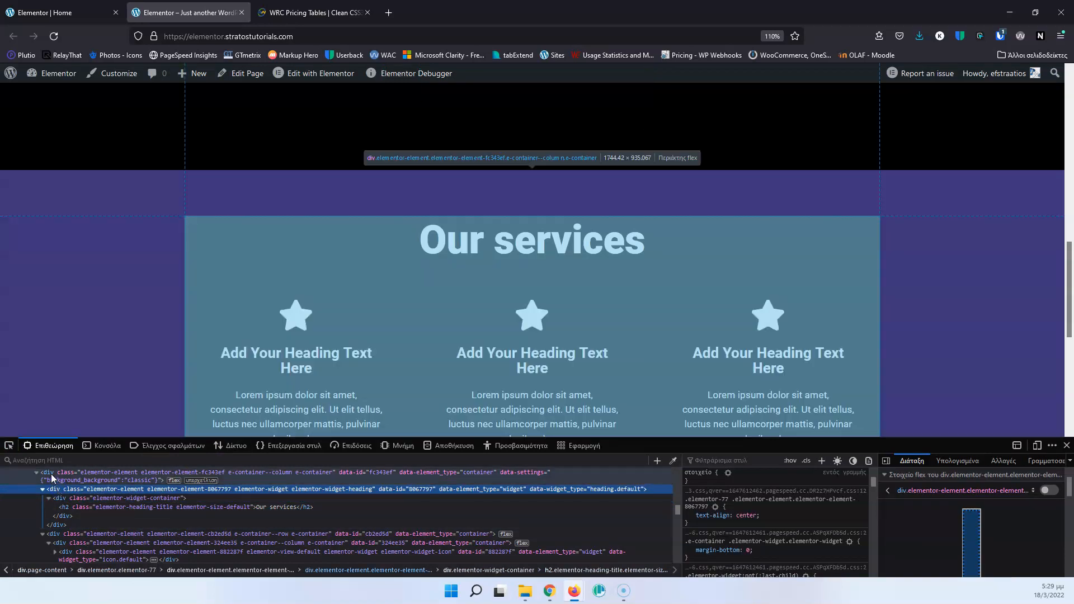
{"action": "left_click", "coordinate": [56, 476]}
{"action": "scroll", "coordinate": [79, 498], "scroll_direction": "up", "scroll_amount": 2}
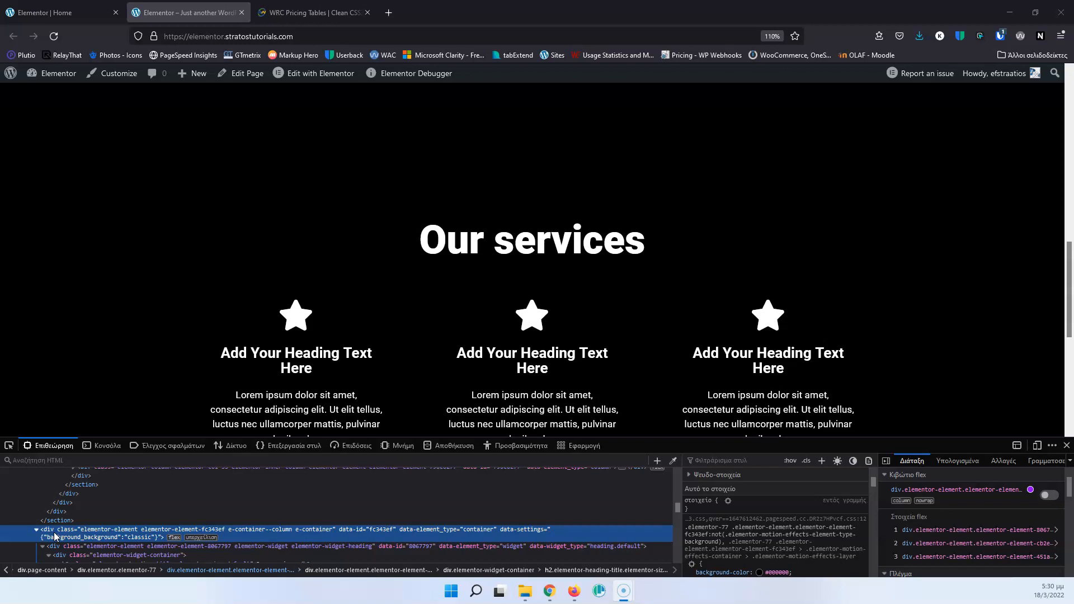
Back in the Elementor editor, add a single-container structure below the black services section and place a Heading widget in it.
{"action": "left_click", "coordinate": [63, 10]}
{"action": "scroll", "coordinate": [440, 288], "scroll_direction": "down", "scroll_amount": 8}
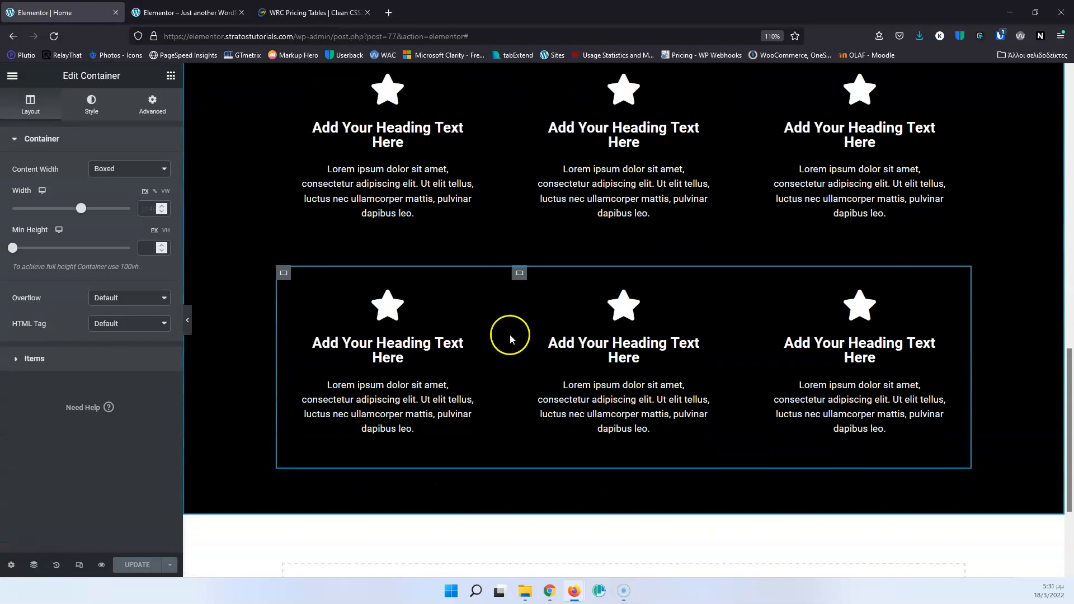
{"action": "left_click", "coordinate": [610, 438]}
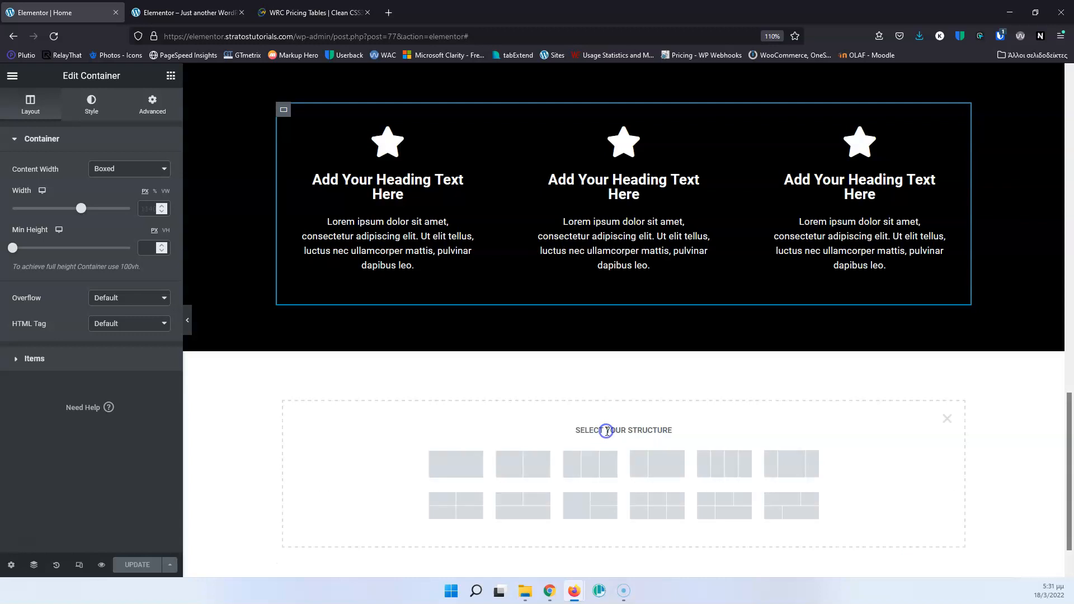
{"action": "left_click", "coordinate": [463, 461]}
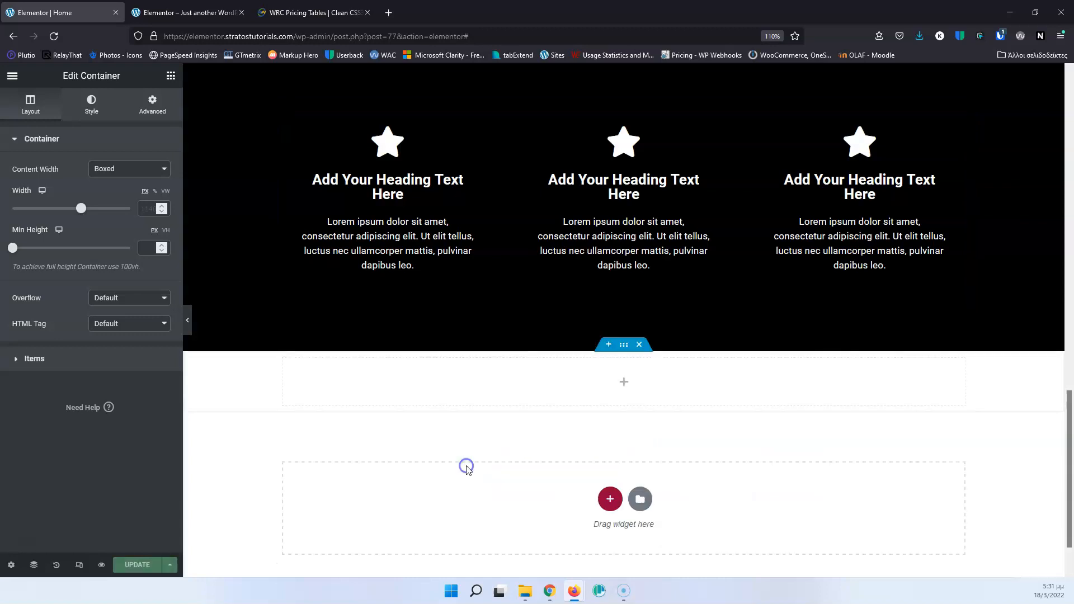
{"action": "left_click", "coordinate": [172, 81]}
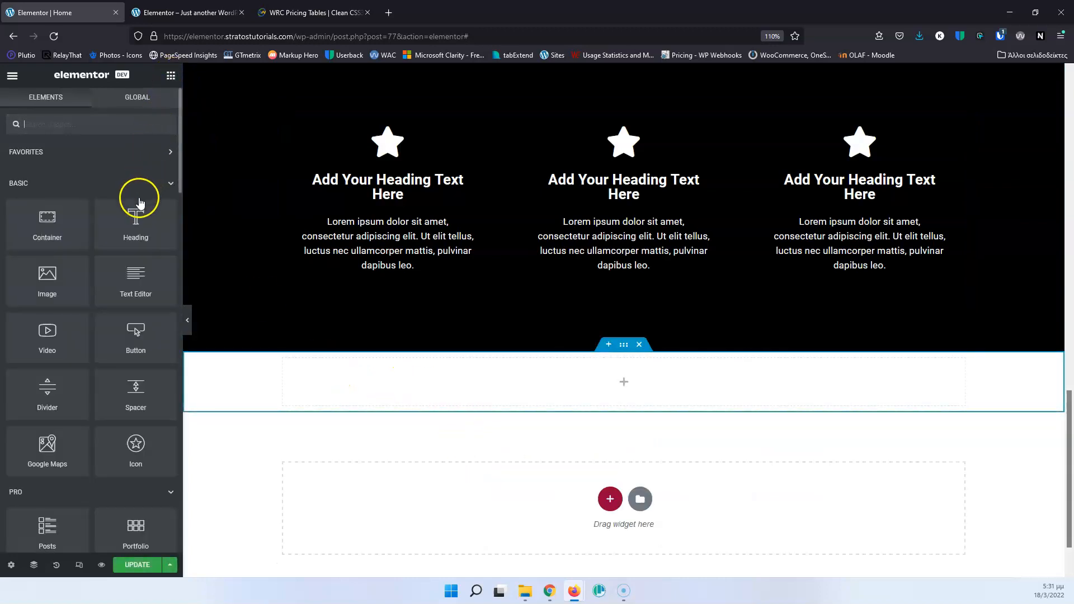
{"action": "left_click_drag", "start_coordinate": [136, 229], "coordinate": [612, 386]}
Set the new heading's text color to black (#000000).
{"action": "left_click", "coordinate": [501, 364]}
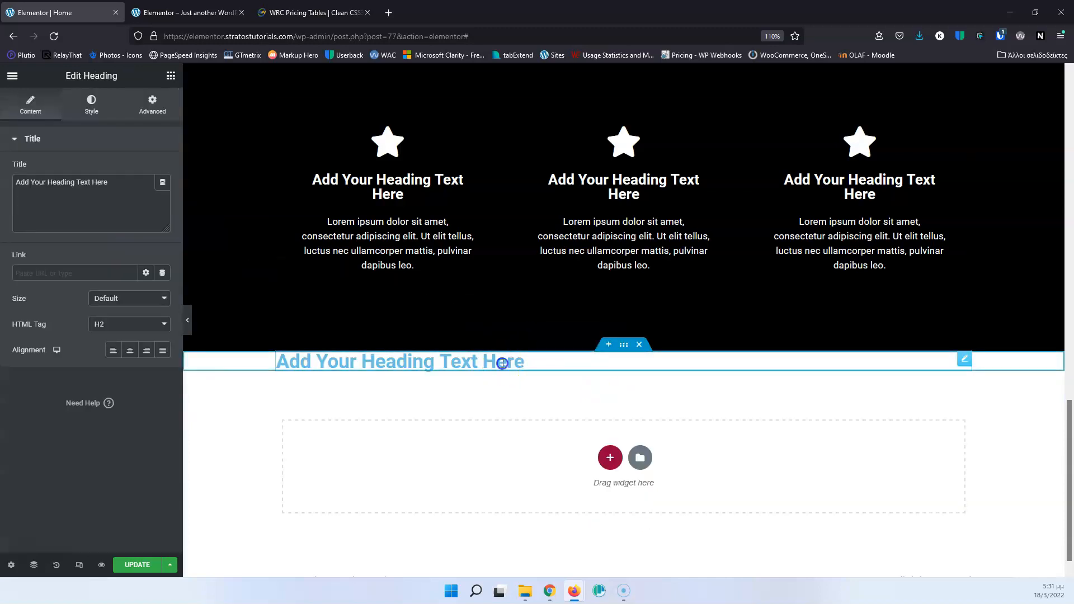
{"action": "left_click", "coordinate": [91, 101]}
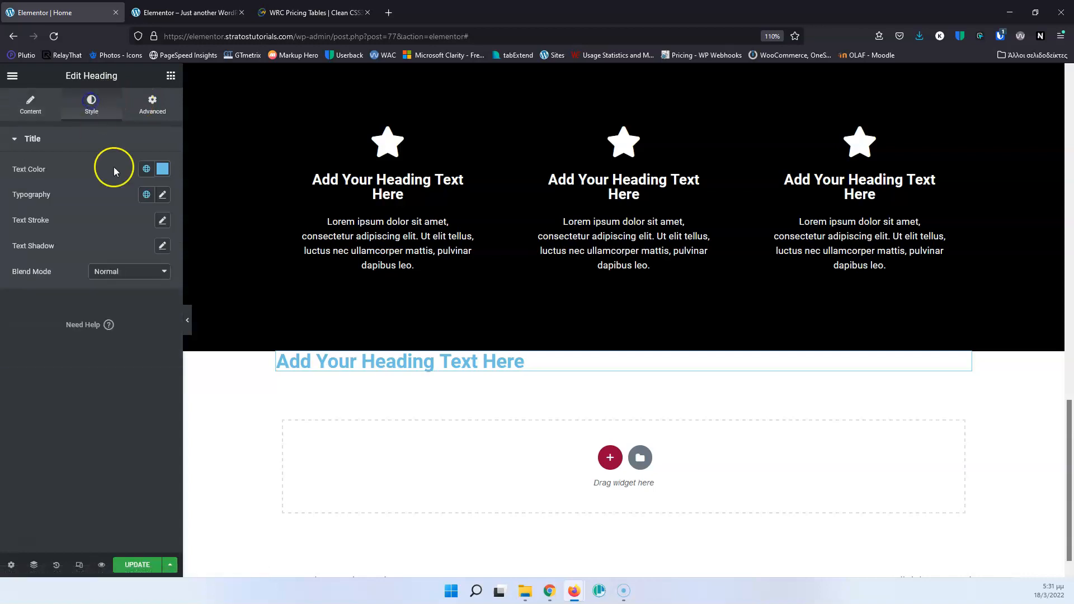
{"action": "left_click", "coordinate": [162, 169]}
{"action": "left_click", "coordinate": [98, 266]}
{"action": "left_click_drag", "start_coordinate": [98, 265], "coordinate": [23, 316]}
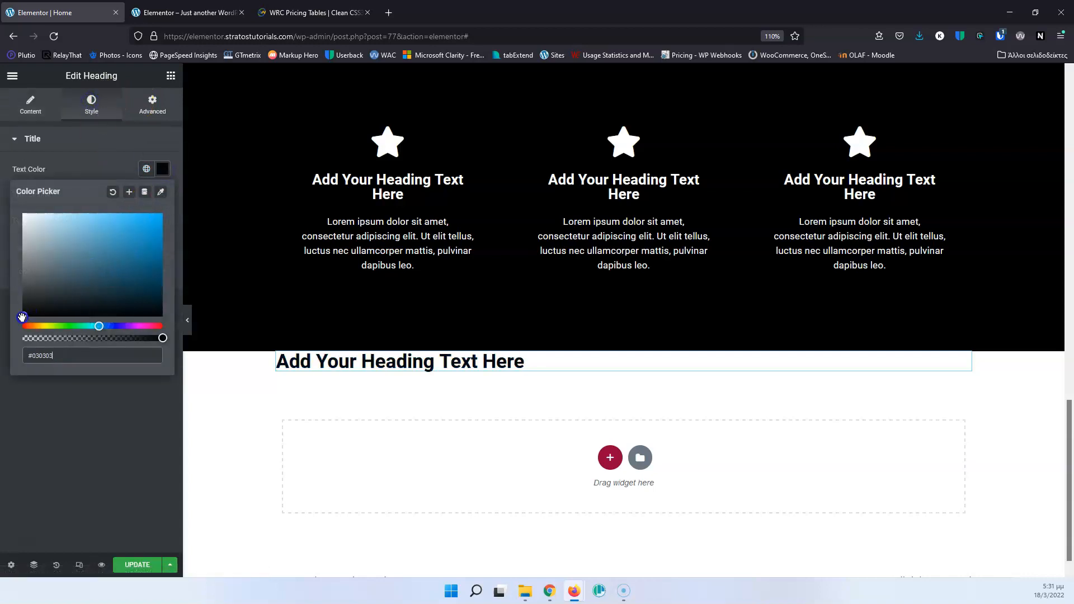
{"action": "left_click", "coordinate": [462, 361]}
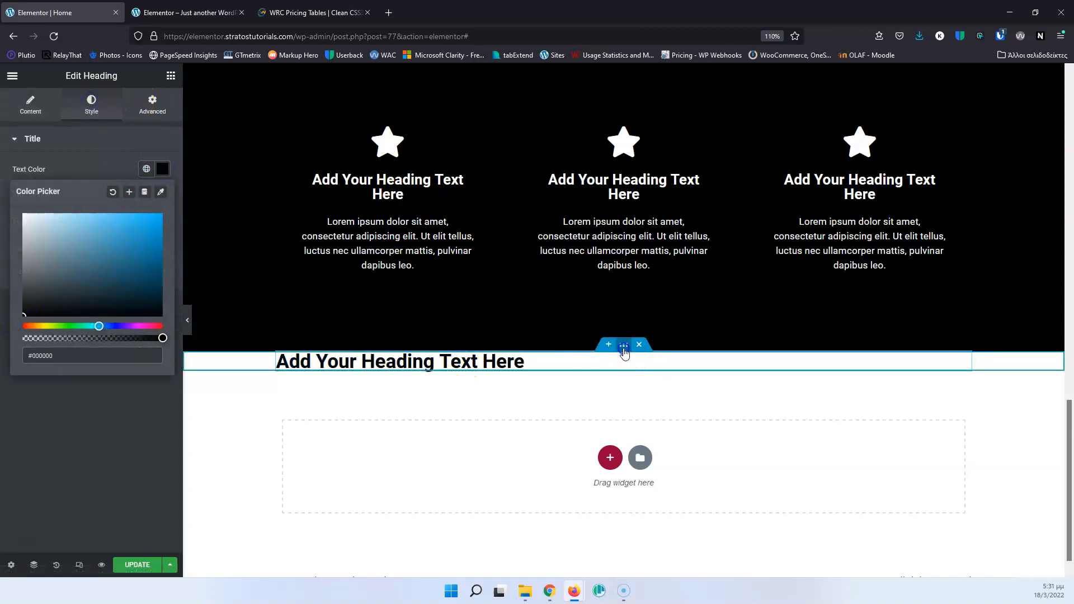
Center the items of the new container so the heading sits in the middle.
{"action": "left_click", "coordinate": [624, 345]}
{"action": "left_click", "coordinate": [44, 364]}
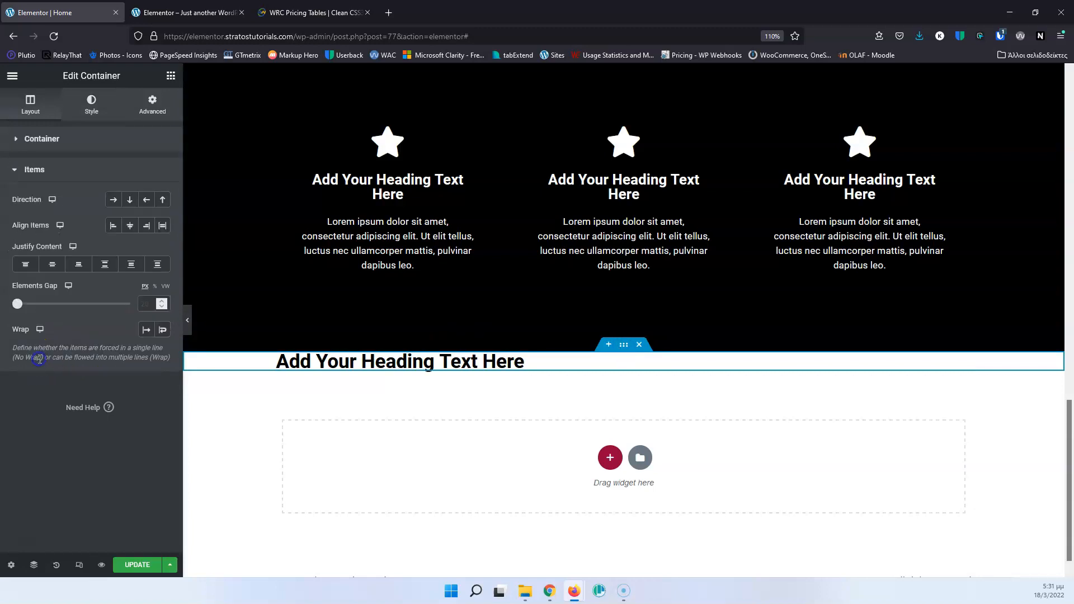
{"action": "left_click", "coordinate": [126, 227]}
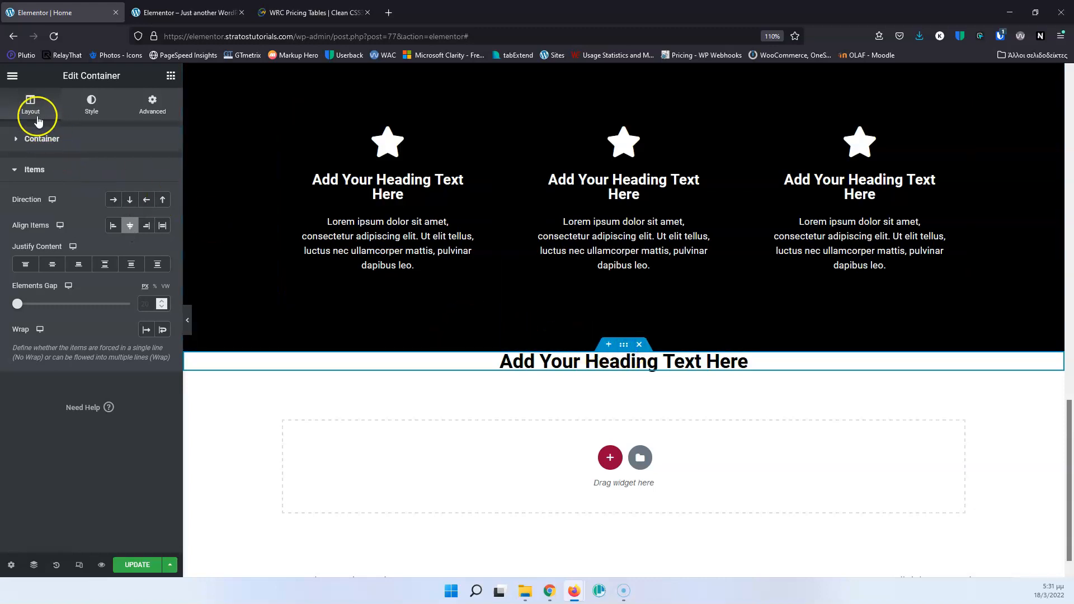
Unlink the container's padding values and set the top and bottom padding to 75 px each.
{"action": "left_click", "coordinate": [144, 109]}
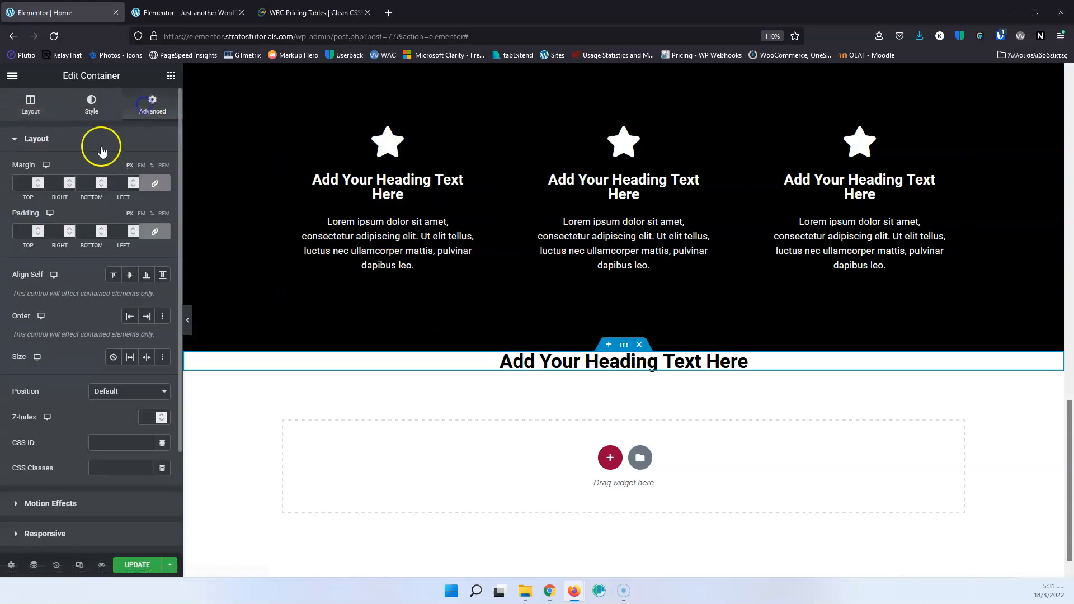
{"action": "left_click", "coordinate": [155, 231]}
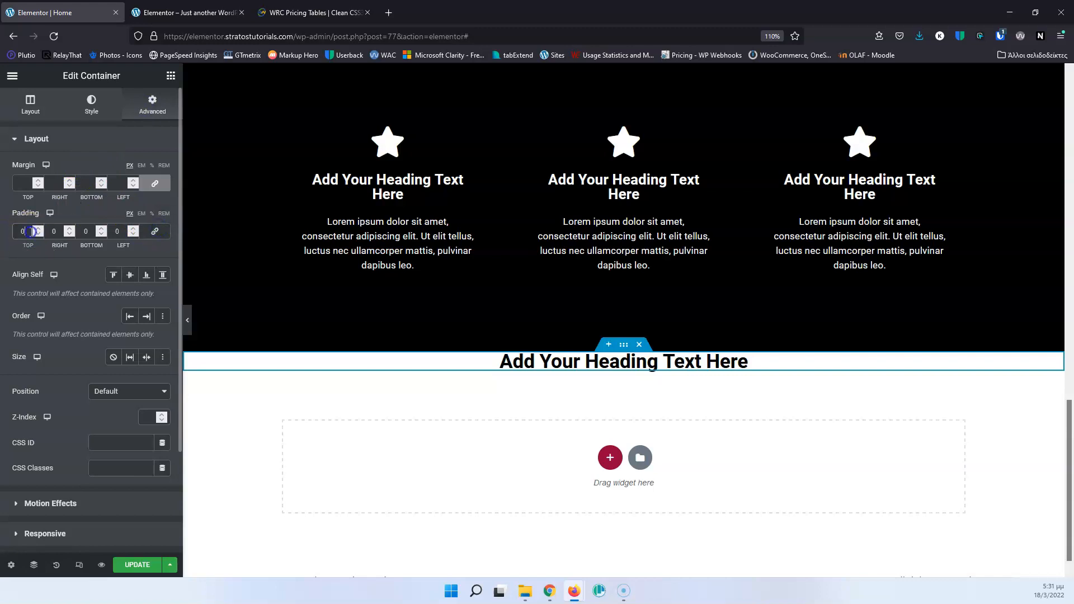
{"action": "type", "text": "75"}
{"action": "left_click", "coordinate": [52, 229]}
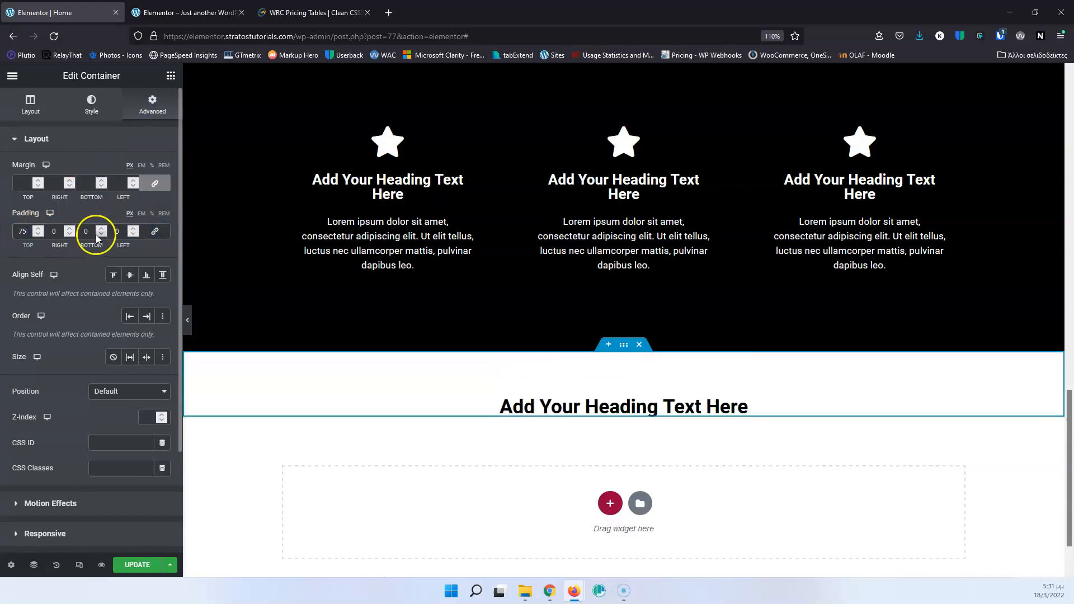
{"action": "type", "text": "75"}
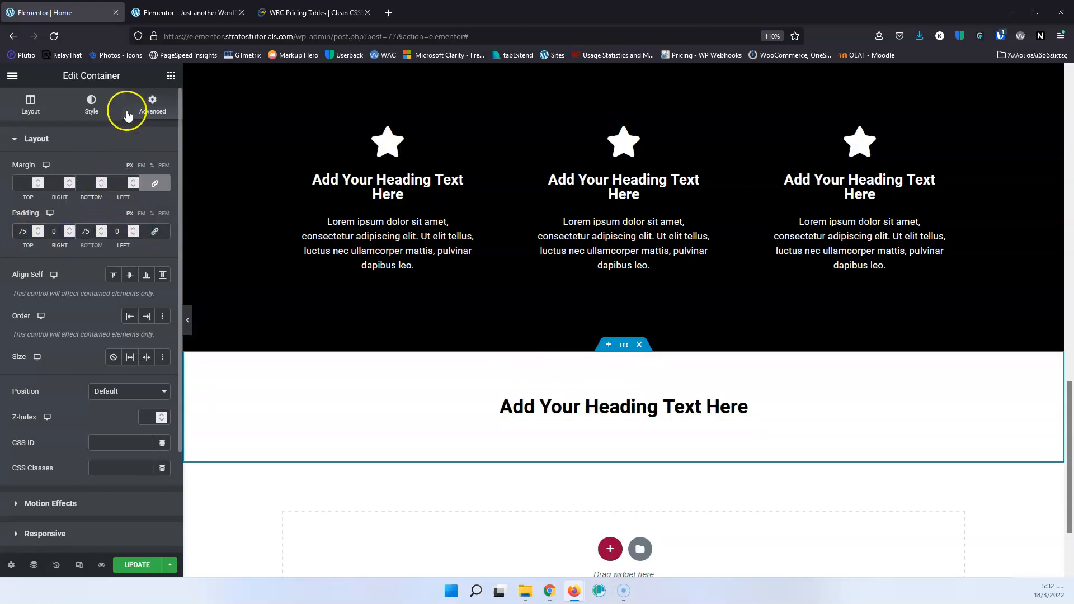
Add an inner container below the black heading and nest another container inside it.
{"action": "left_click", "coordinate": [171, 76]}
{"action": "left_click_drag", "start_coordinate": [54, 213], "coordinate": [663, 407]}
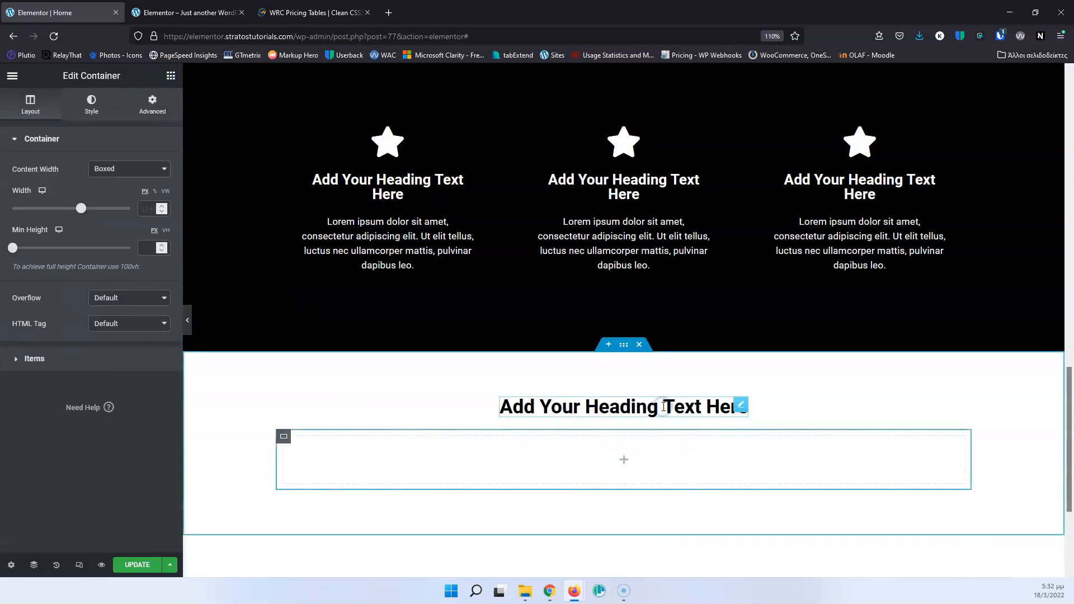
{"action": "left_click", "coordinate": [622, 459]}
{"action": "left_click_drag", "start_coordinate": [68, 223], "coordinate": [618, 459]}
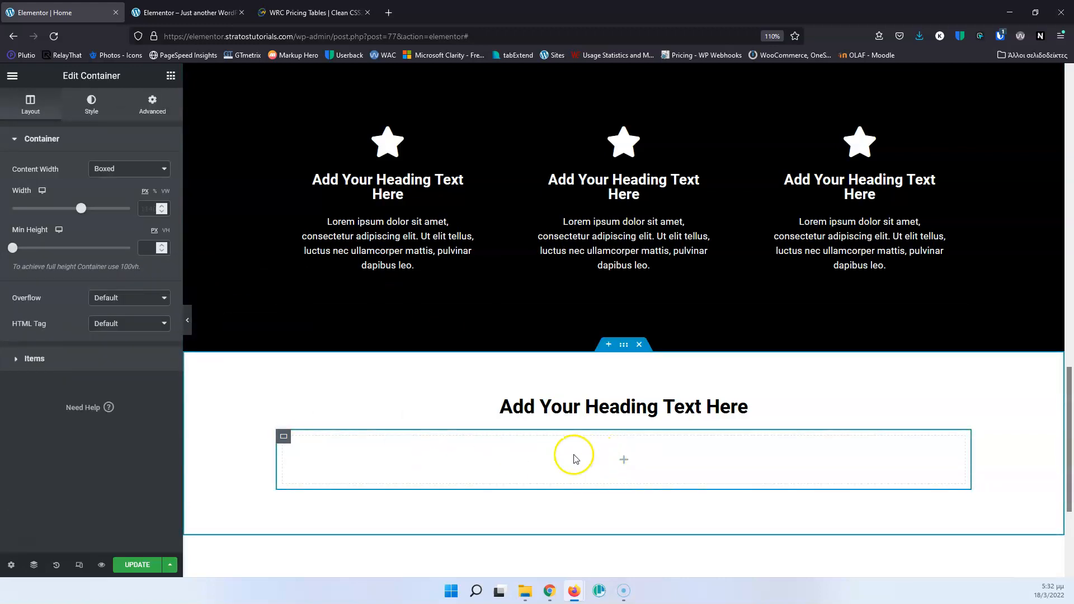
Open the Navigator and duplicate the innermost empty container of the new section.
{"action": "left_click", "coordinate": [34, 564]}
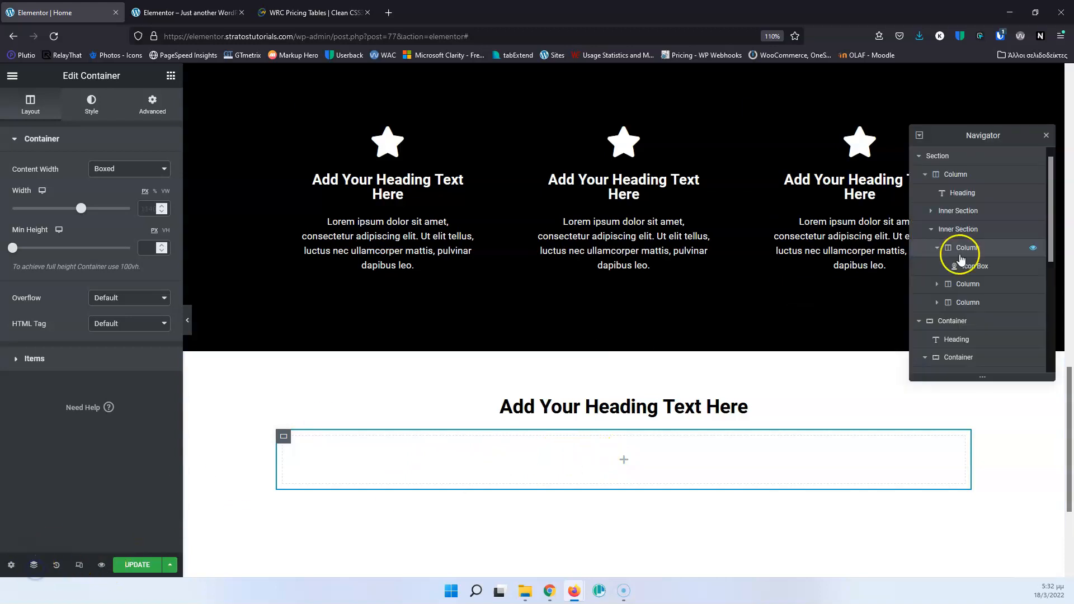
{"action": "scroll", "coordinate": [967, 288], "scroll_direction": "down", "scroll_amount": 5}
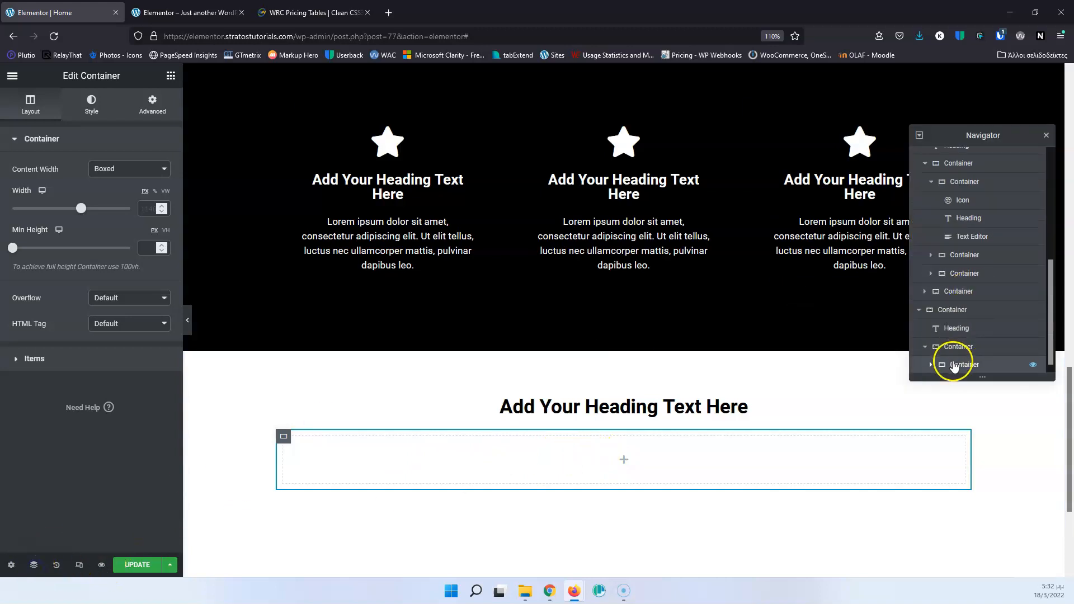
{"action": "right_click", "coordinate": [953, 365]}
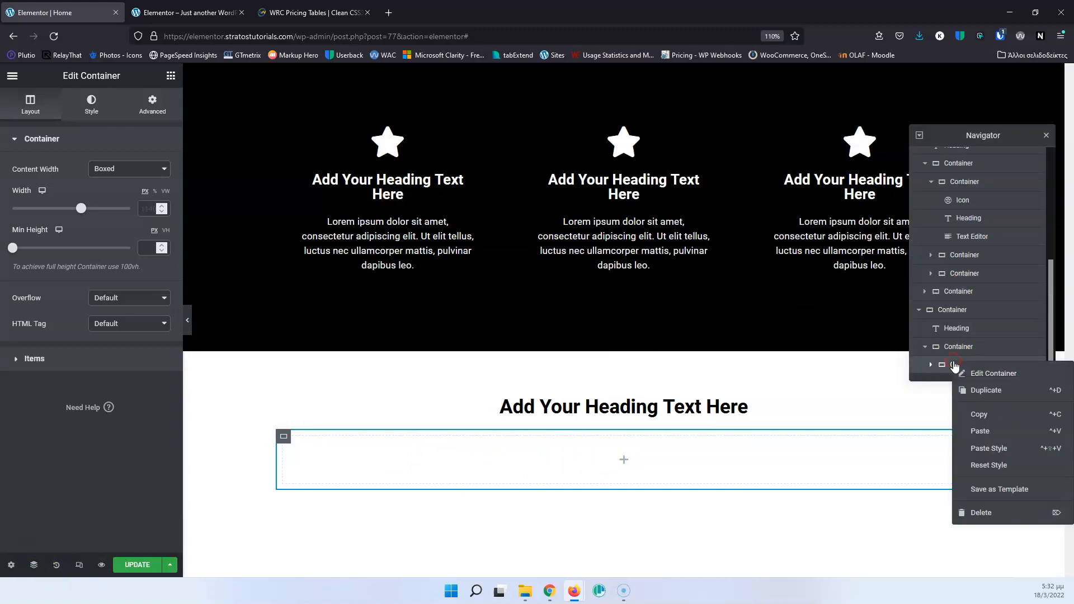
{"action": "left_click", "coordinate": [985, 390]}
Set the parent container's item direction to row so its two empty containers sit side by side.
{"action": "left_click", "coordinate": [964, 347]}
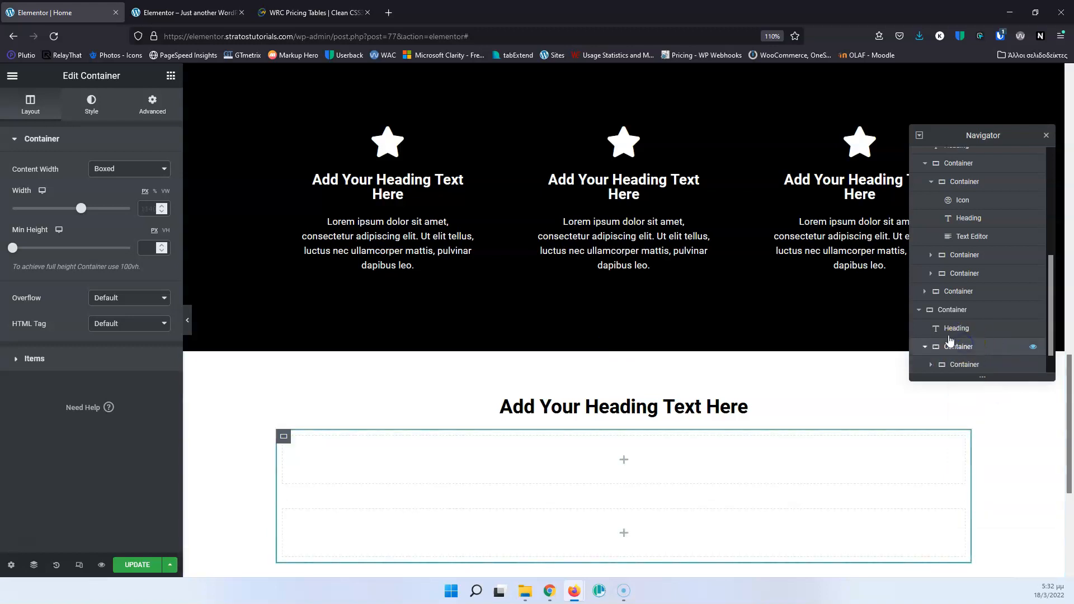
{"action": "left_click", "coordinate": [31, 358]}
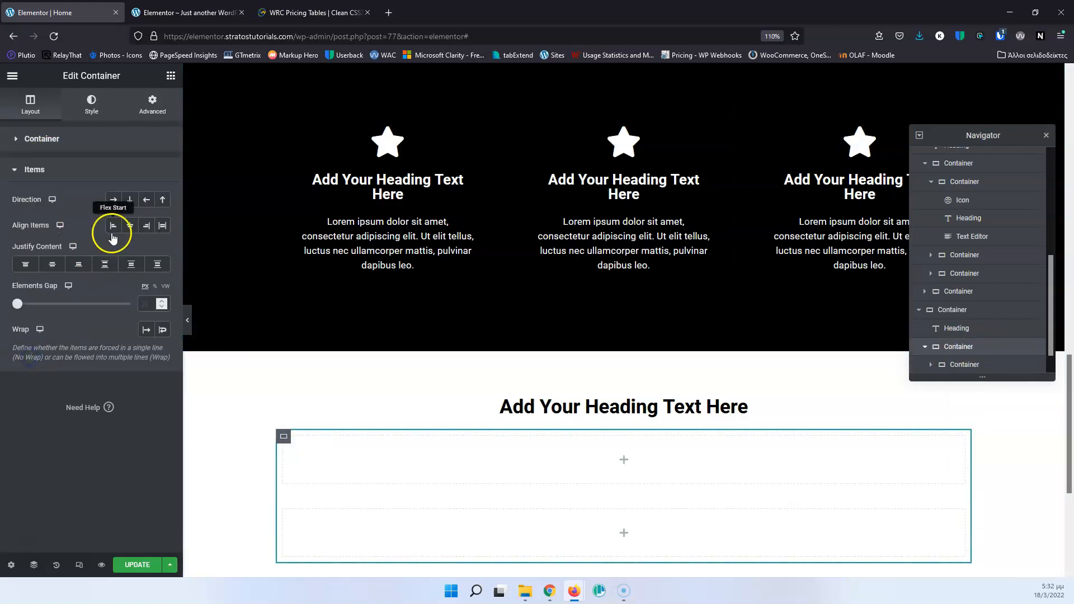
{"action": "left_click", "coordinate": [113, 203]}
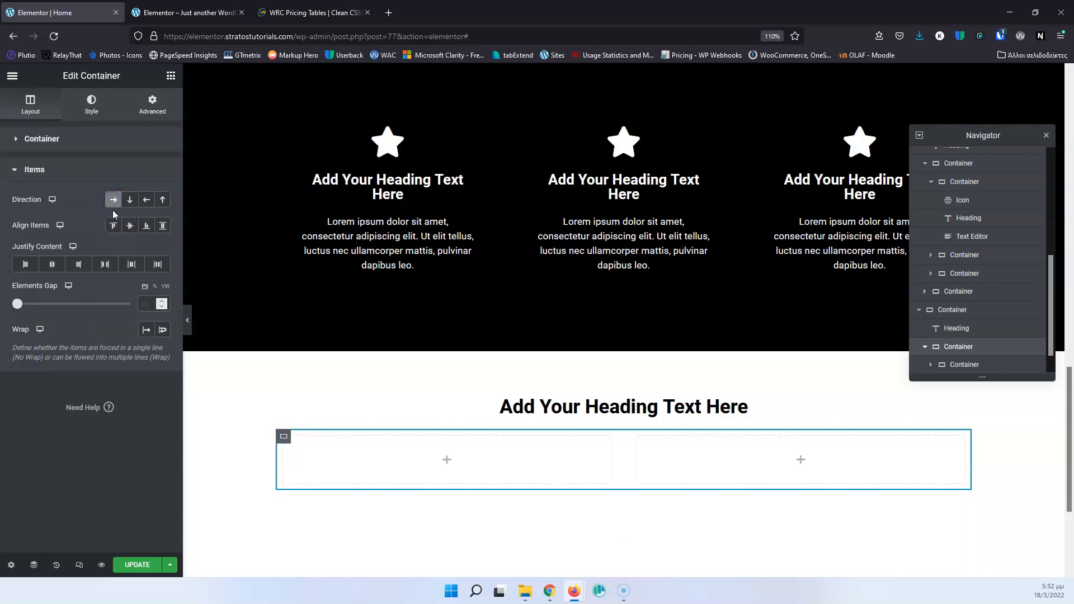
Place a Heading widget with a Text Editor widget below it in the first of the two side-by-side containers.
{"action": "left_click", "coordinate": [506, 456]}
{"action": "left_click_drag", "start_coordinate": [138, 219], "coordinate": [445, 463]}
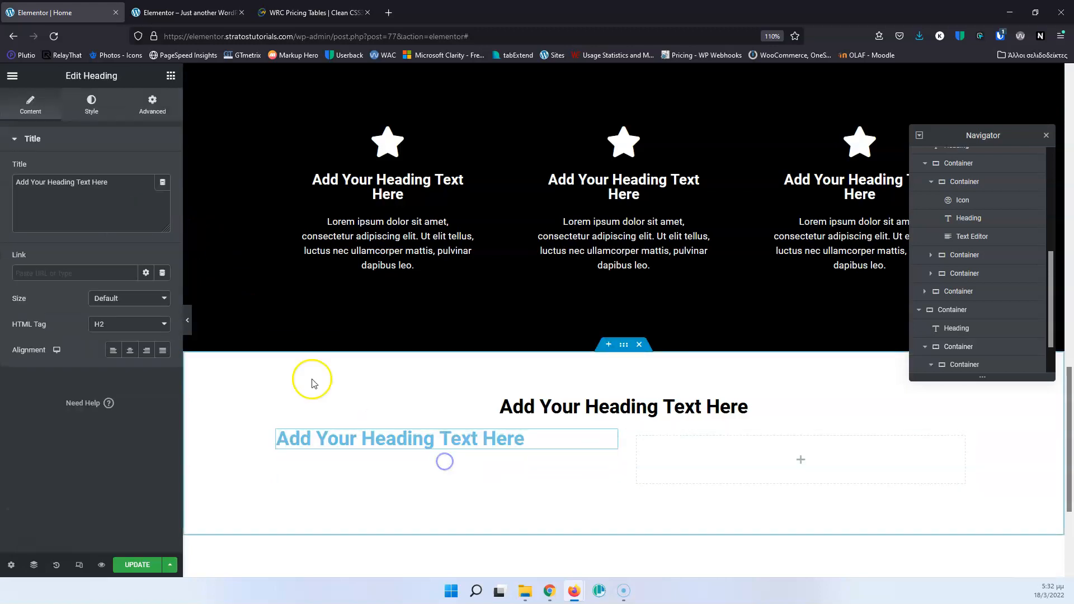
{"action": "left_click", "coordinate": [171, 75]}
{"action": "left_click_drag", "start_coordinate": [135, 280], "coordinate": [446, 445]}
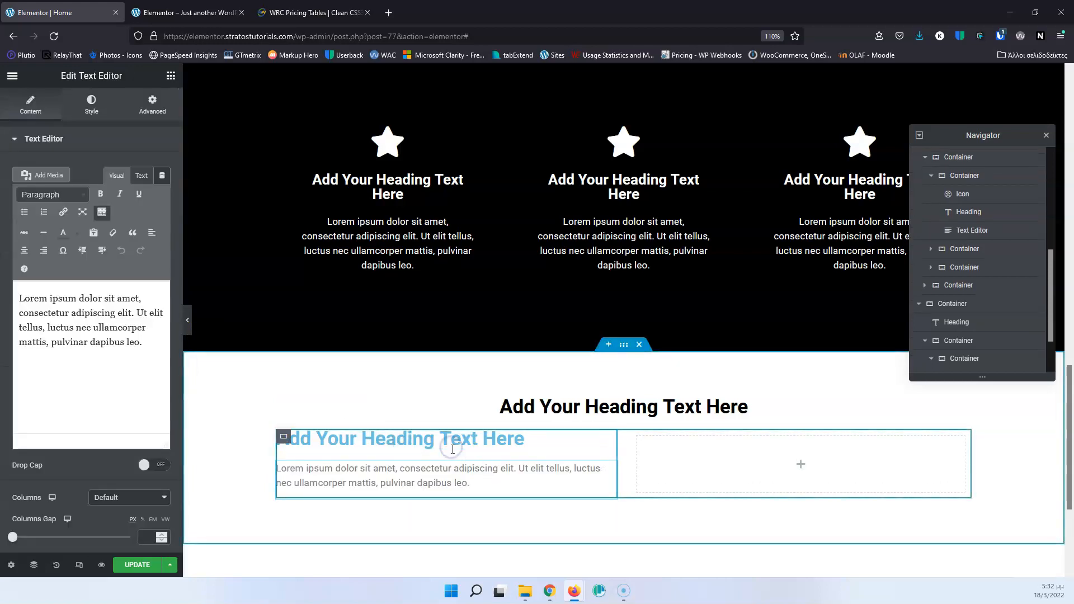
Add an Image widget to the second container and insert 2_Home_Online_Training-Testimonials_3.jpg from the media library.
{"action": "left_click", "coordinate": [797, 464]}
{"action": "left_click_drag", "start_coordinate": [51, 274], "coordinate": [790, 452]}
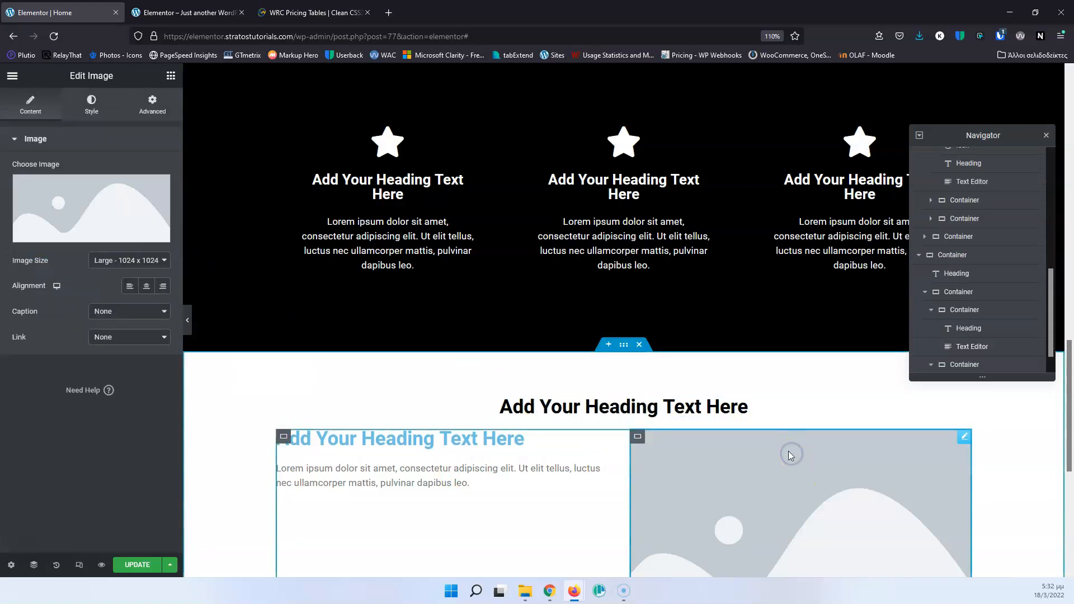
{"action": "left_click", "coordinate": [113, 202]}
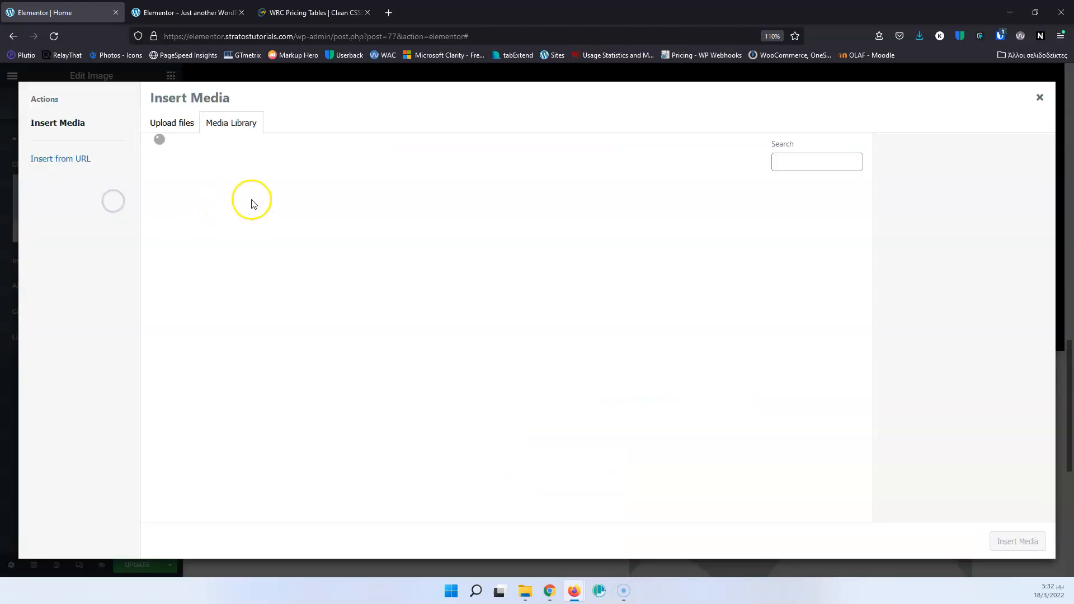
{"action": "left_click", "coordinate": [474, 230]}
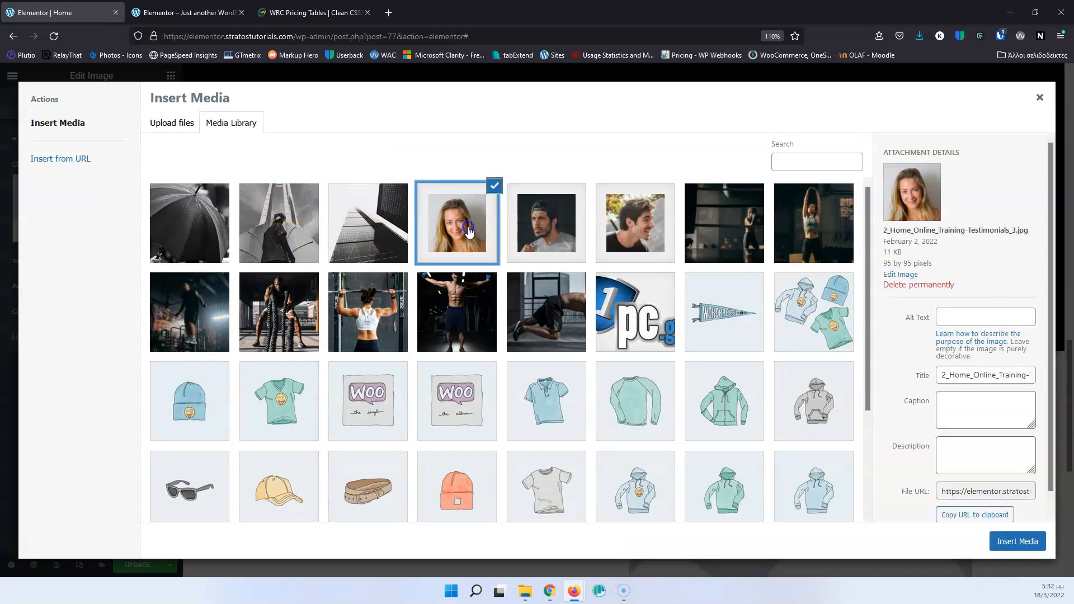
{"action": "left_click", "coordinate": [1032, 542]}
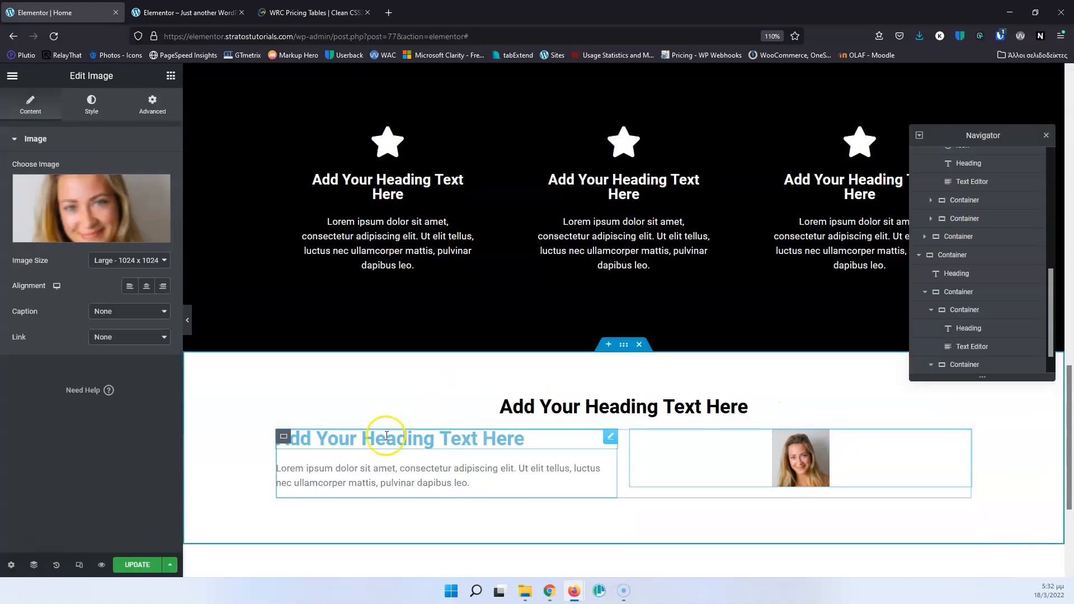
Set the heading-and-text container's direction to column and center its items.
{"action": "left_click", "coordinate": [320, 449]}
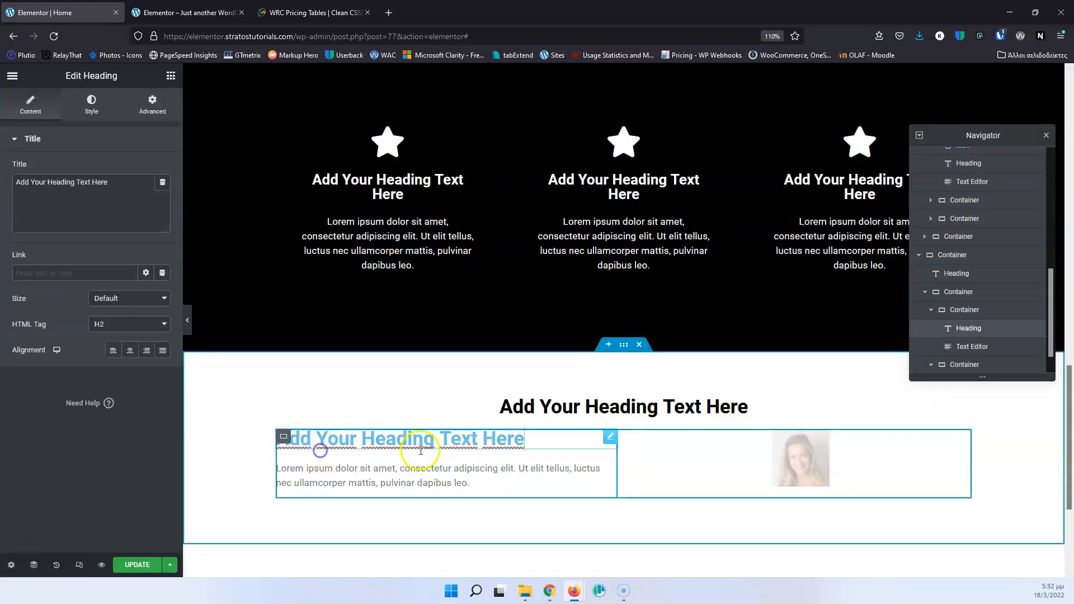
{"action": "left_click", "coordinate": [963, 310]}
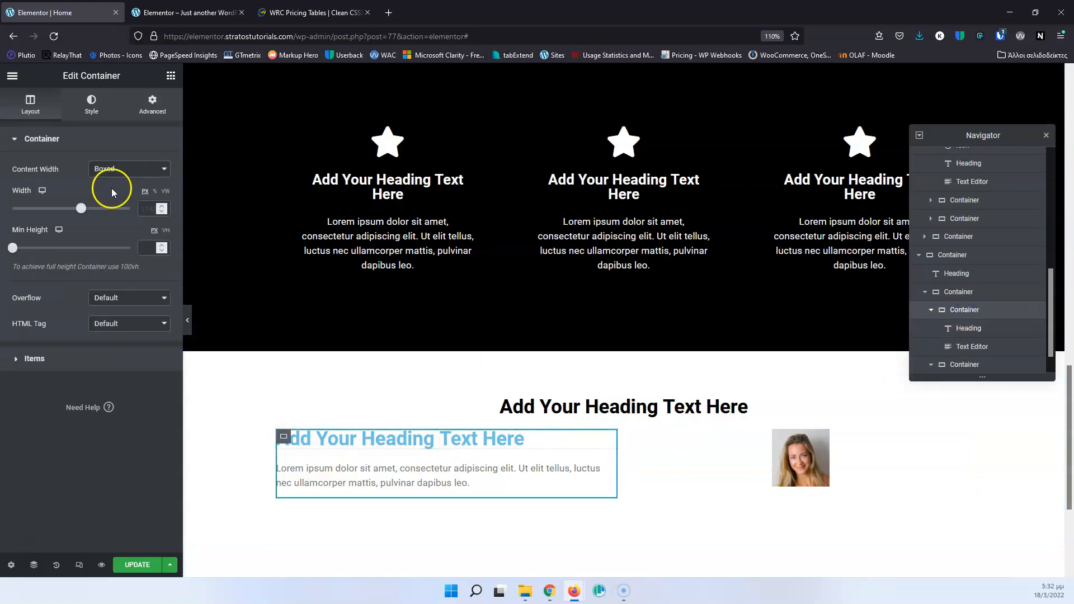
{"action": "left_click", "coordinate": [24, 359]}
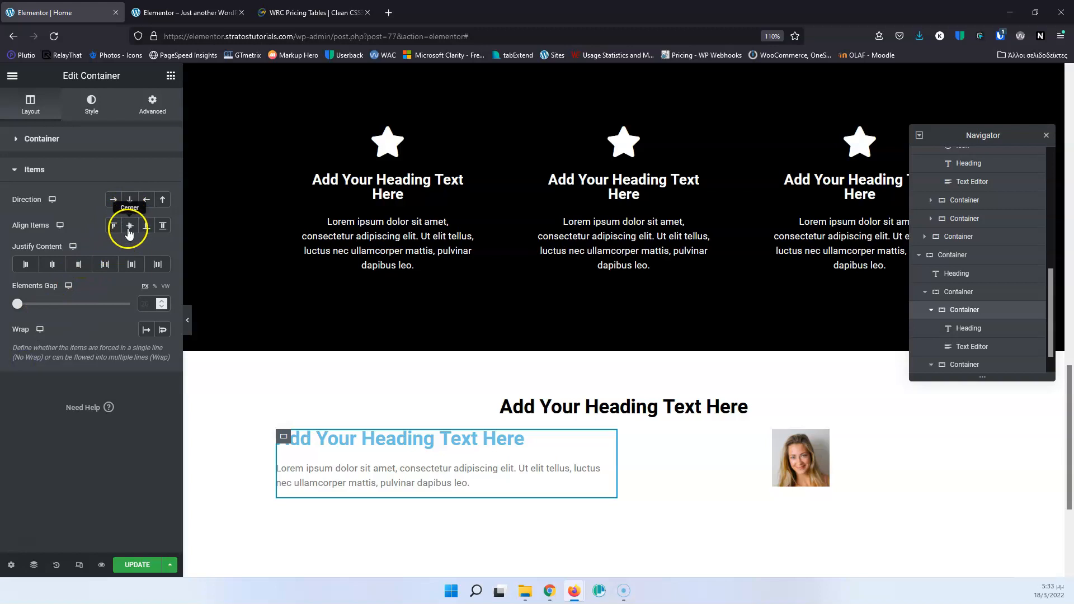
{"action": "left_click", "coordinate": [52, 265]}
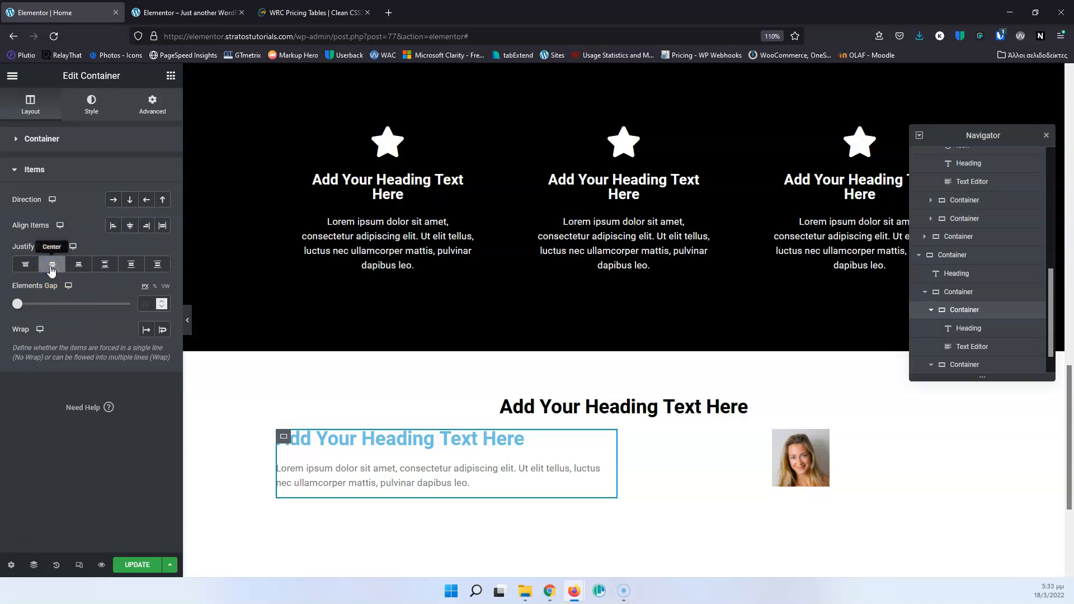
{"action": "left_click", "coordinate": [130, 200]}
{"action": "left_click", "coordinate": [130, 226]}
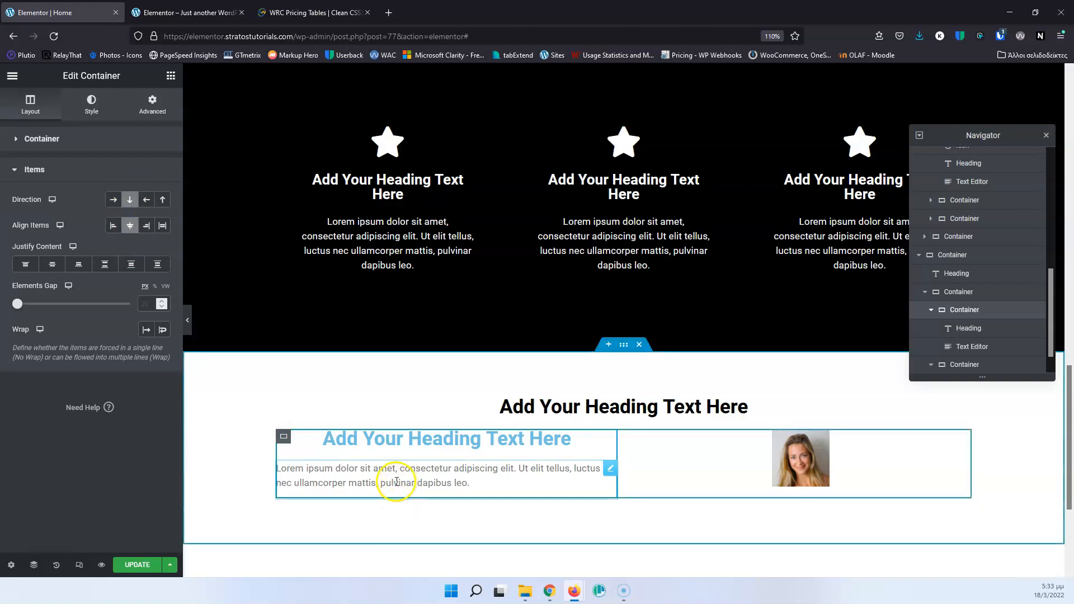
Replace the portrait in the Image widget with the dark gym photo of a woman boxing from the media library.
{"action": "left_click", "coordinate": [819, 451]}
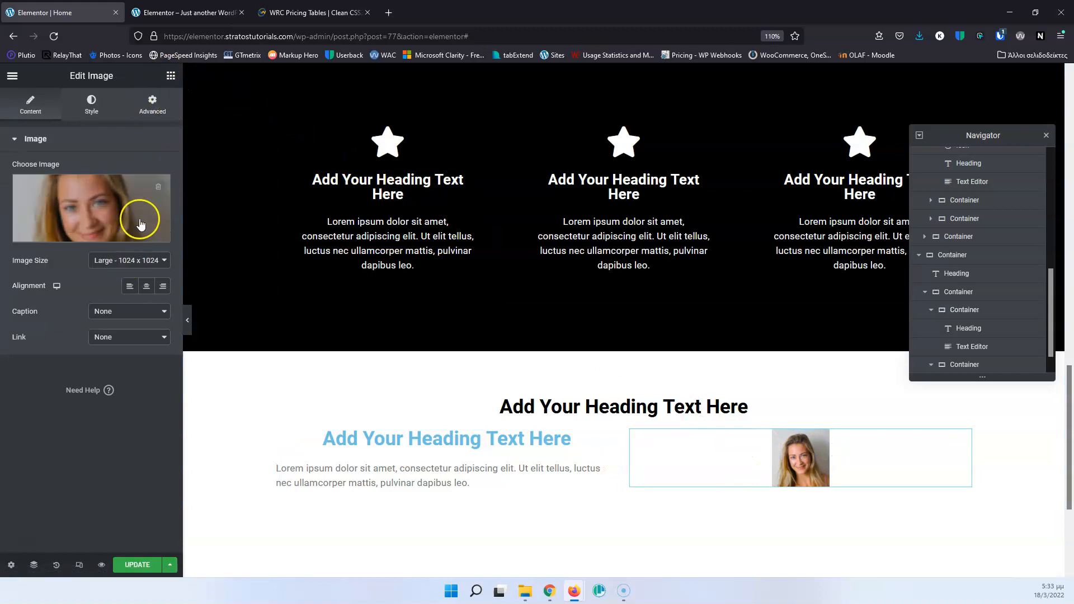
{"action": "left_click", "coordinate": [170, 78]}
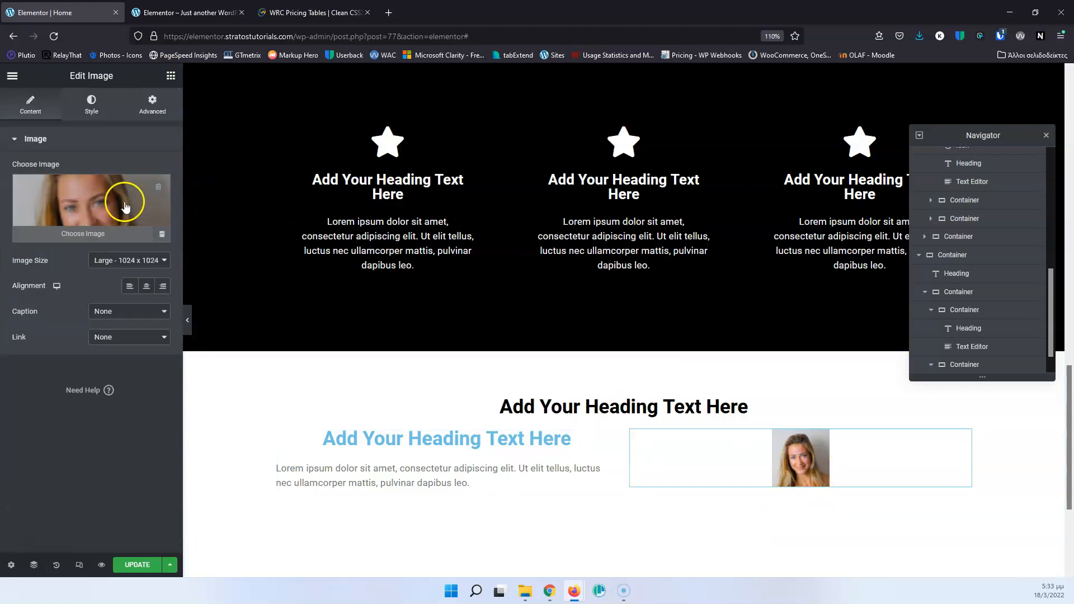
{"action": "left_click", "coordinate": [124, 201]}
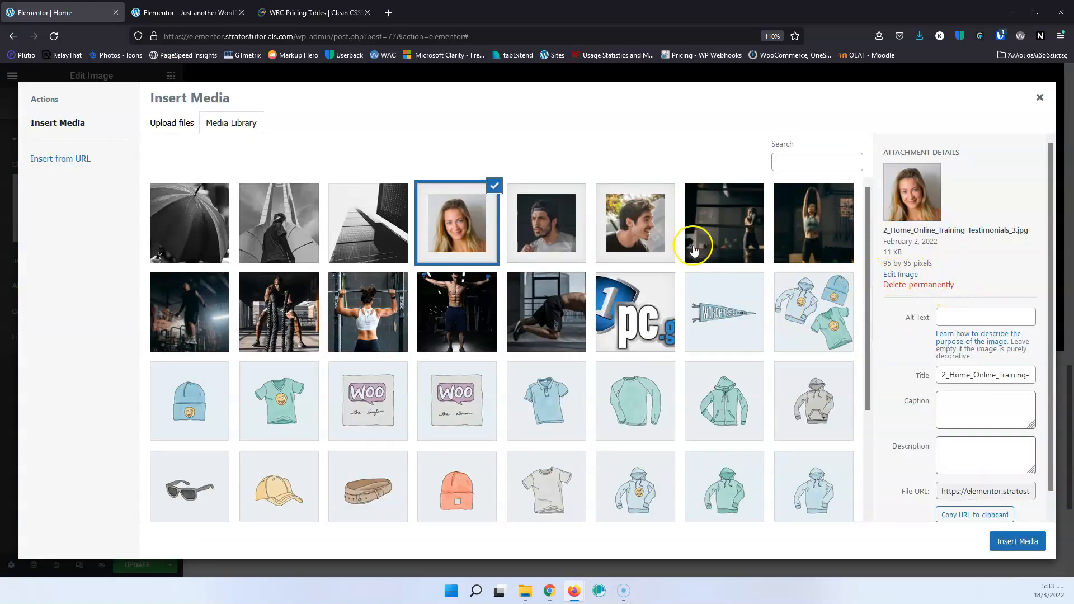
{"action": "left_click", "coordinate": [744, 232]}
{"action": "left_click", "coordinate": [1016, 541]}
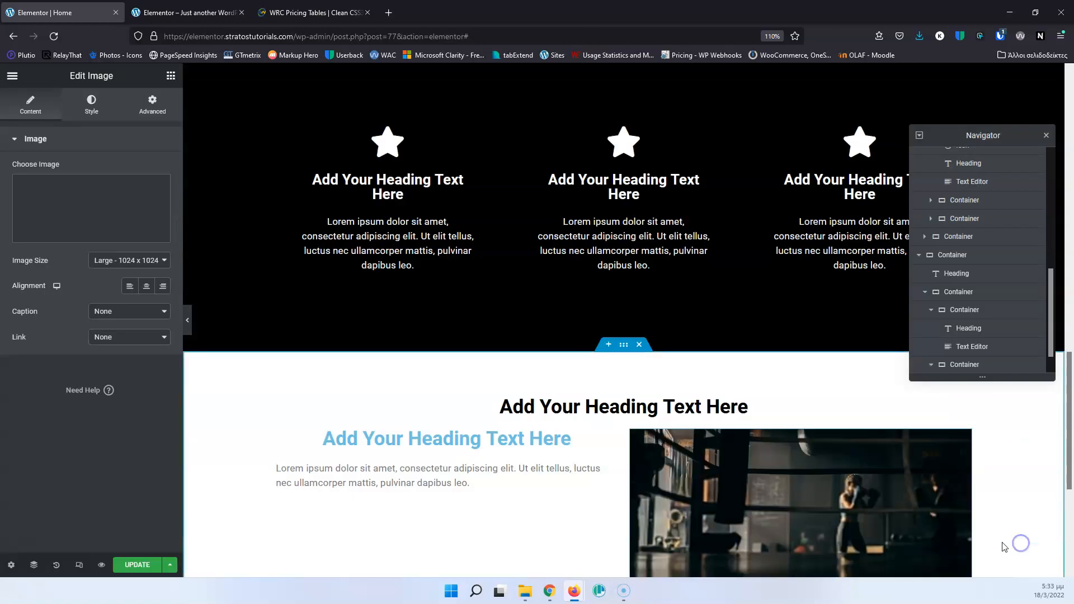
Justify the content of the heading-and-text container to center so it sits vertically in the middle beside the photo.
{"action": "scroll", "coordinate": [541, 429], "scroll_direction": "down", "scroll_amount": 3}
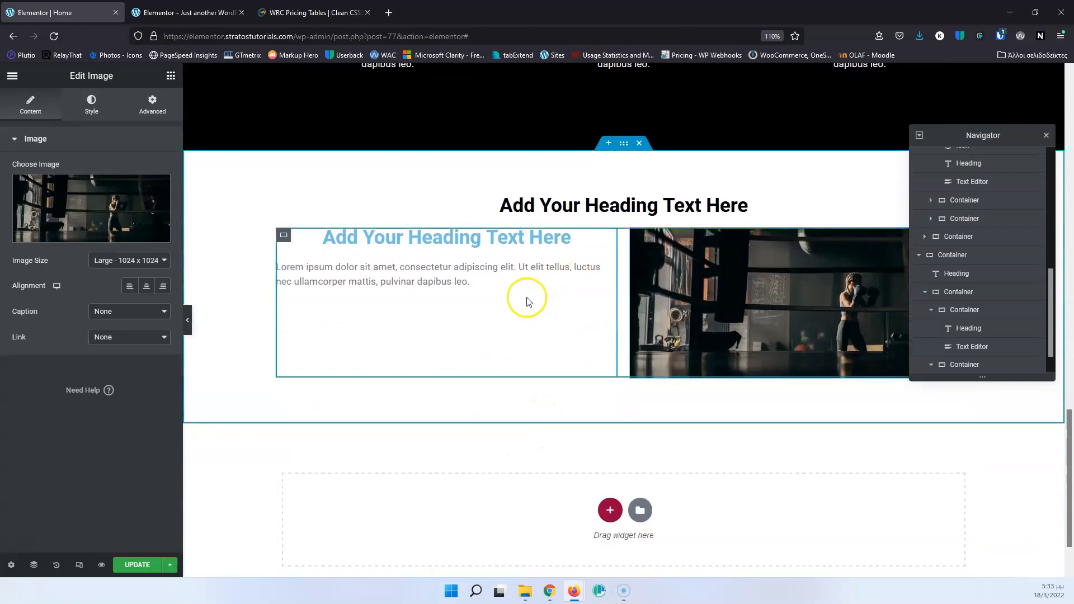
{"action": "left_click", "coordinate": [343, 260]}
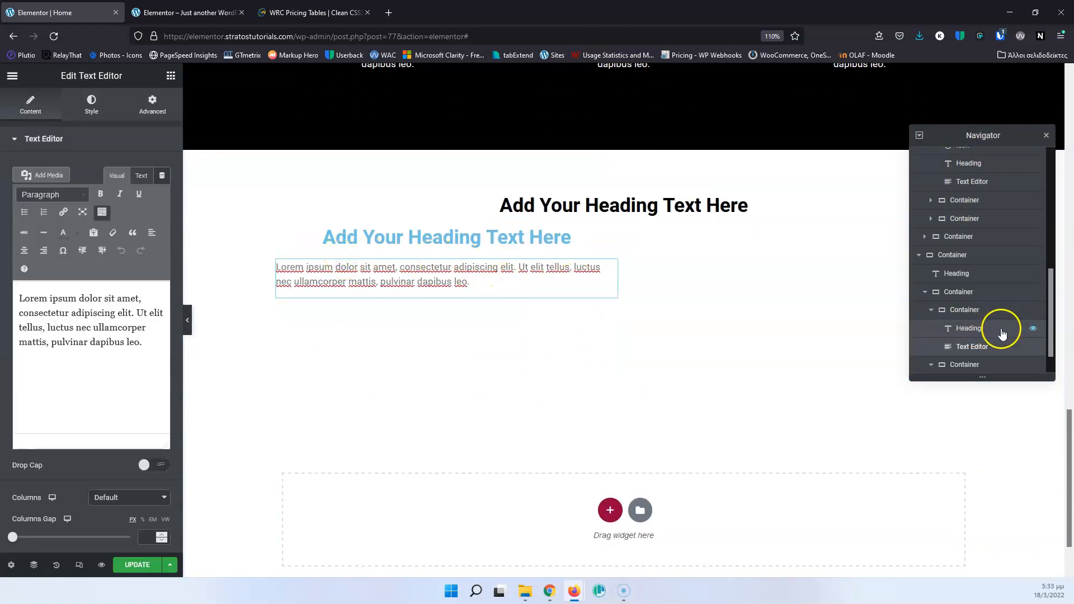
{"action": "left_click", "coordinate": [961, 309]}
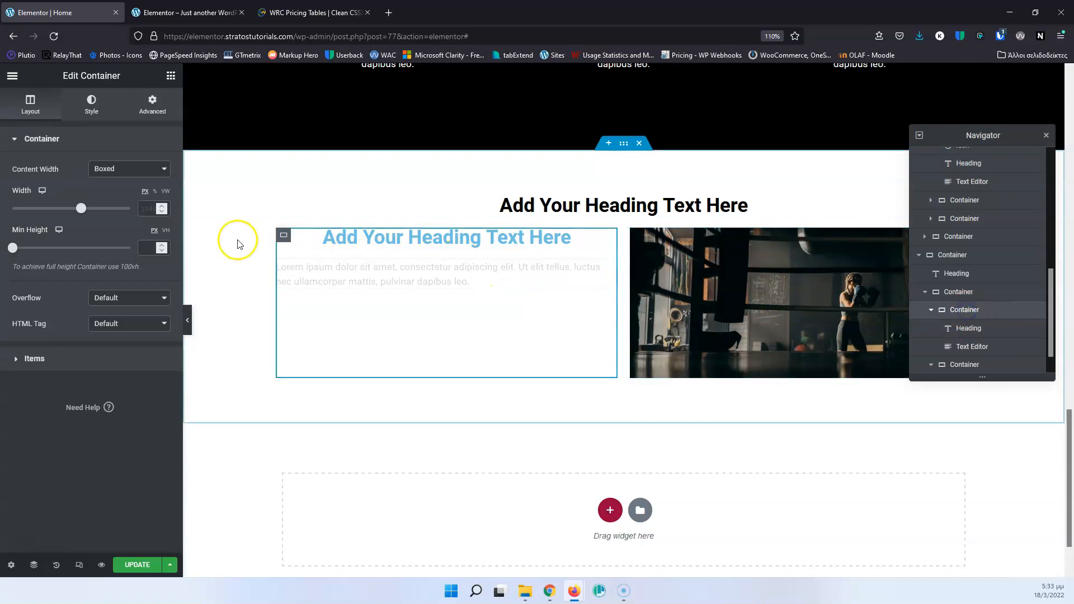
{"action": "left_click", "coordinate": [25, 359]}
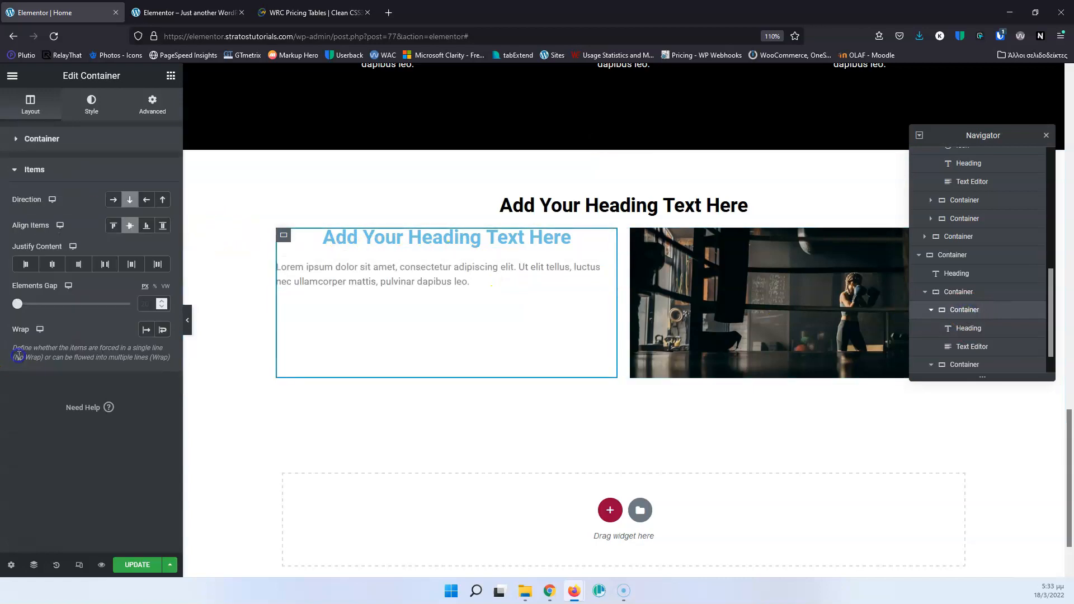
{"action": "left_click", "coordinate": [50, 264]}
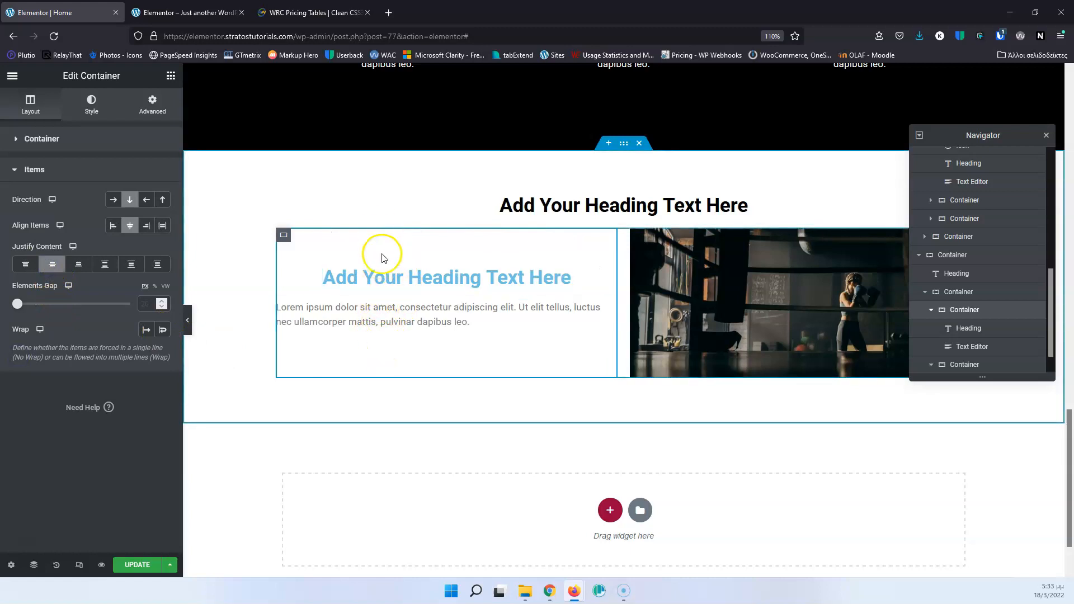
Center-align the paragraph in the Text Editor widget beside the gym photo.
{"action": "left_click", "coordinate": [401, 321]}
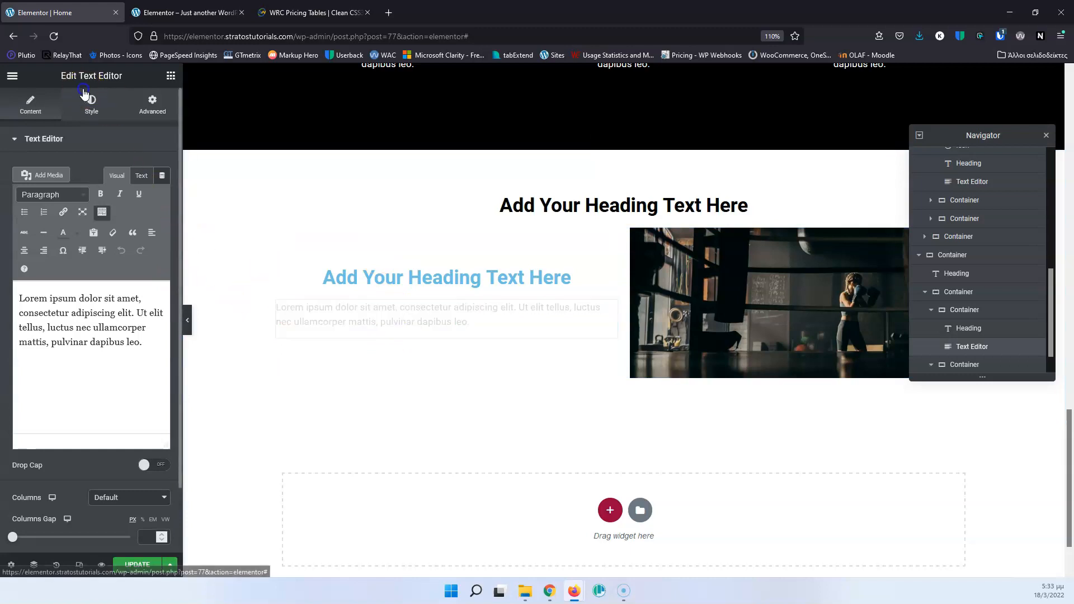
{"action": "left_click", "coordinate": [85, 93]}
{"action": "left_click", "coordinate": [130, 169]}
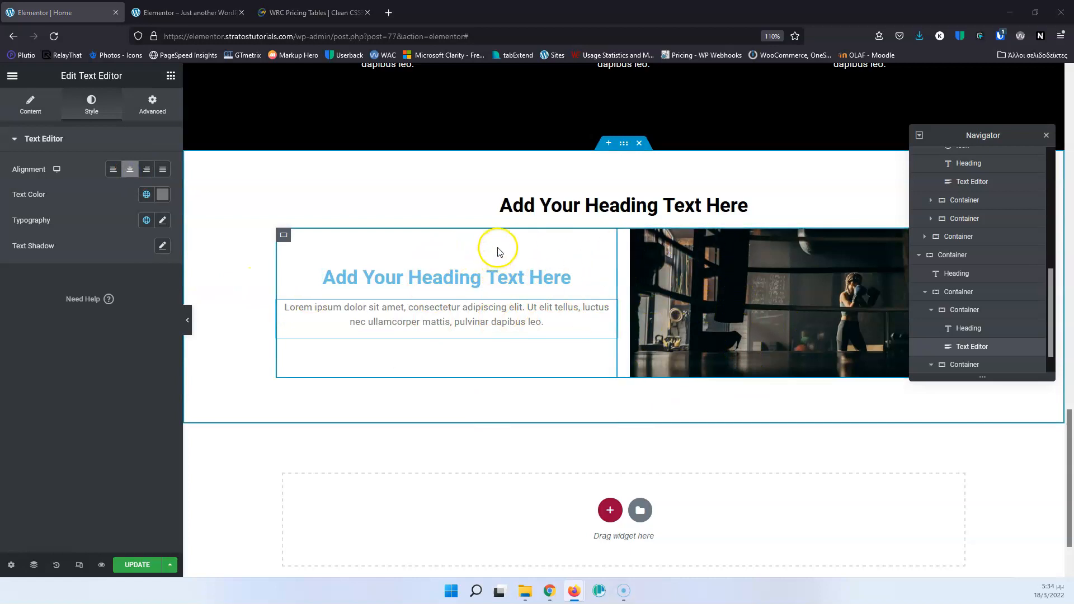
Duplicate the parent container that holds the heading-and-text column and the image column.
{"action": "left_click", "coordinate": [983, 293]}
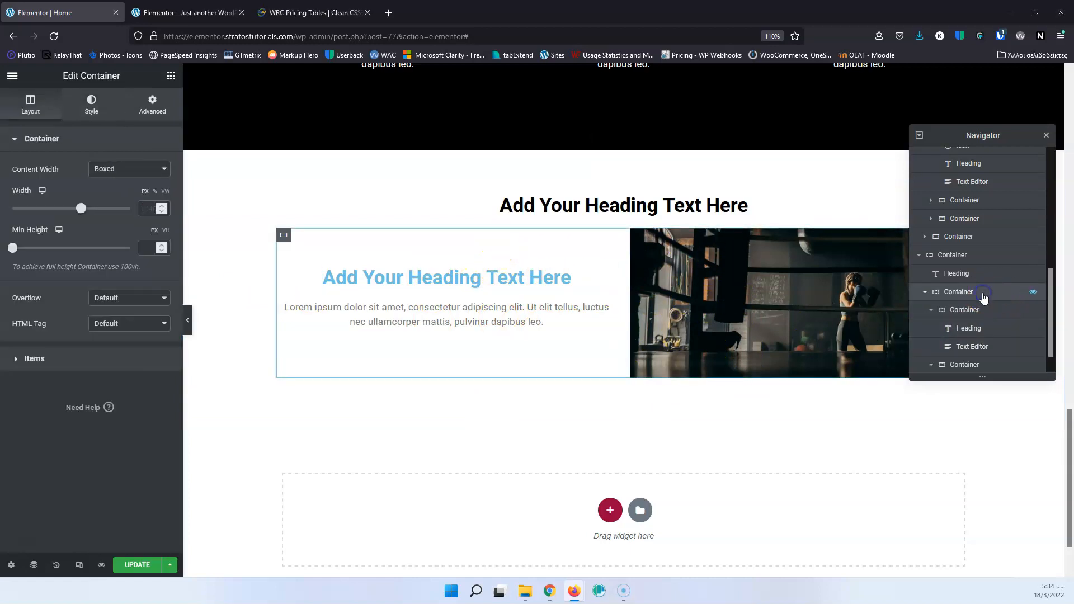
{"action": "right_click", "coordinate": [983, 293]}
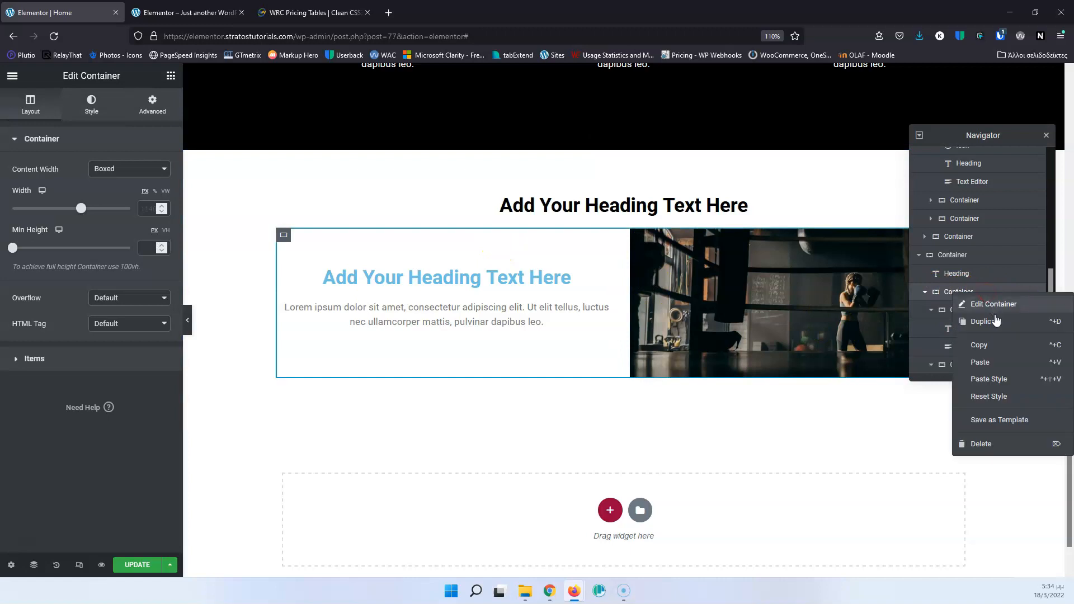
{"action": "left_click", "coordinate": [996, 320]}
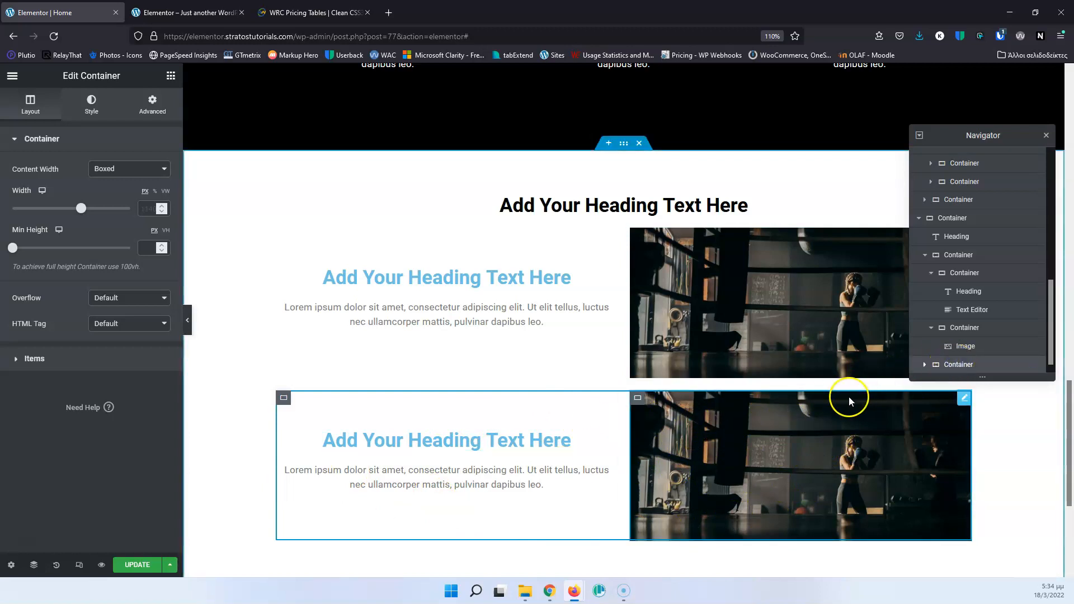
Set the duplicated parent container's item direction to reversed row and update the page.
{"action": "left_click", "coordinate": [93, 108]}
{"action": "left_click", "coordinate": [31, 105]}
{"action": "left_click", "coordinate": [34, 358]}
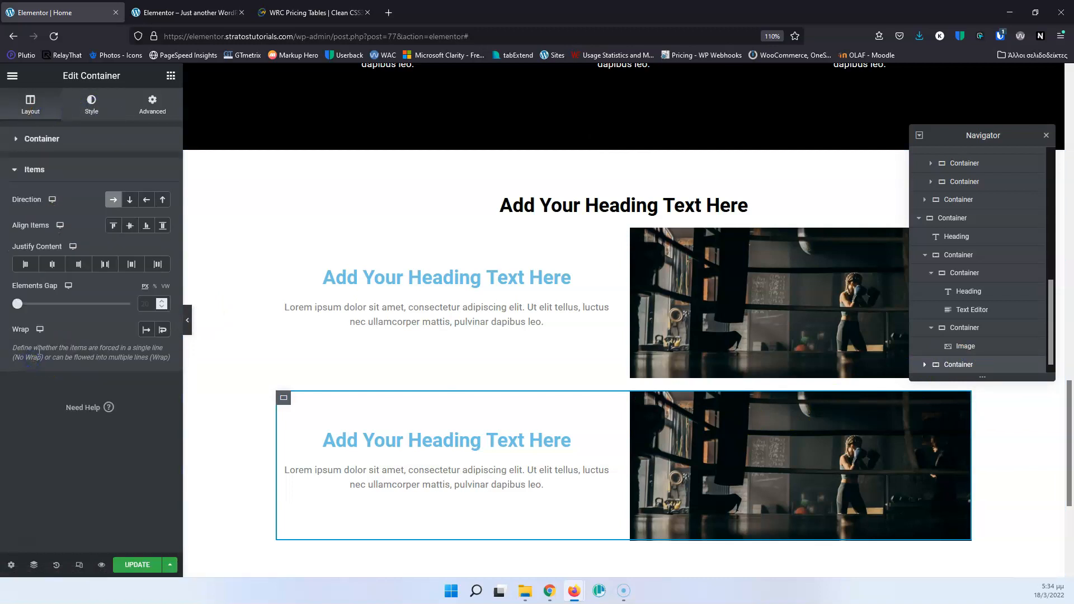
{"action": "left_click", "coordinate": [146, 202]}
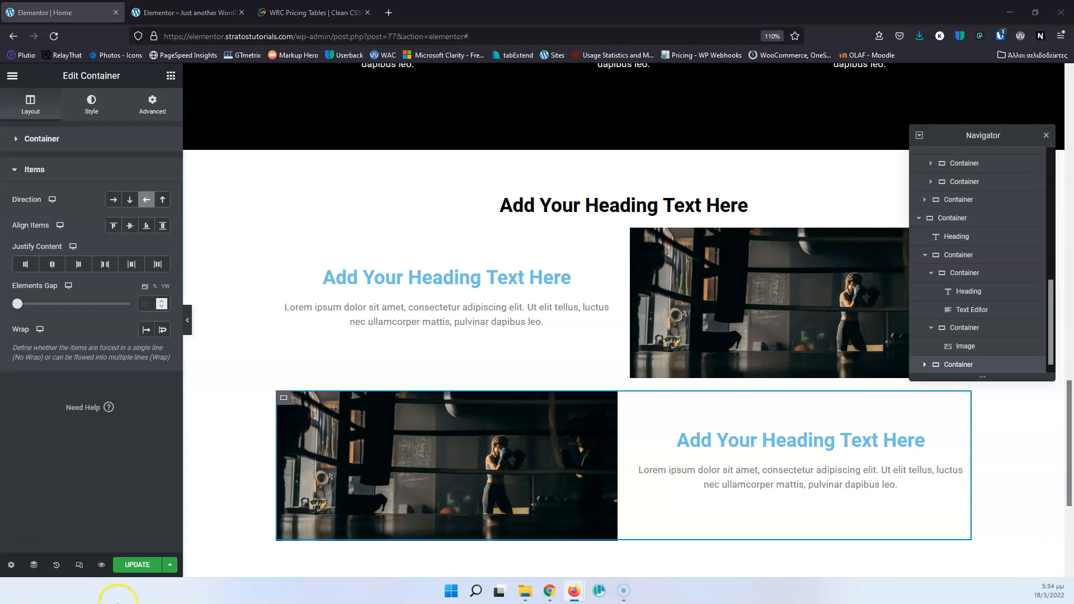
{"action": "left_click", "coordinate": [133, 566]}
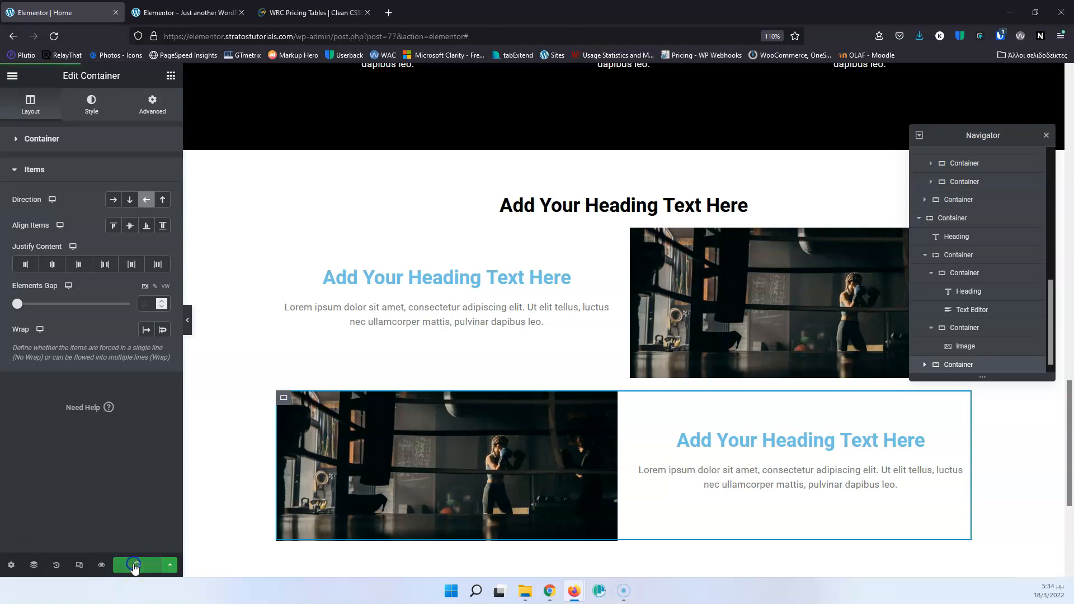
Switch to the mobile responsive preview and examine the stacking order of text and images in the two new rows.
{"action": "left_click", "coordinate": [79, 566]}
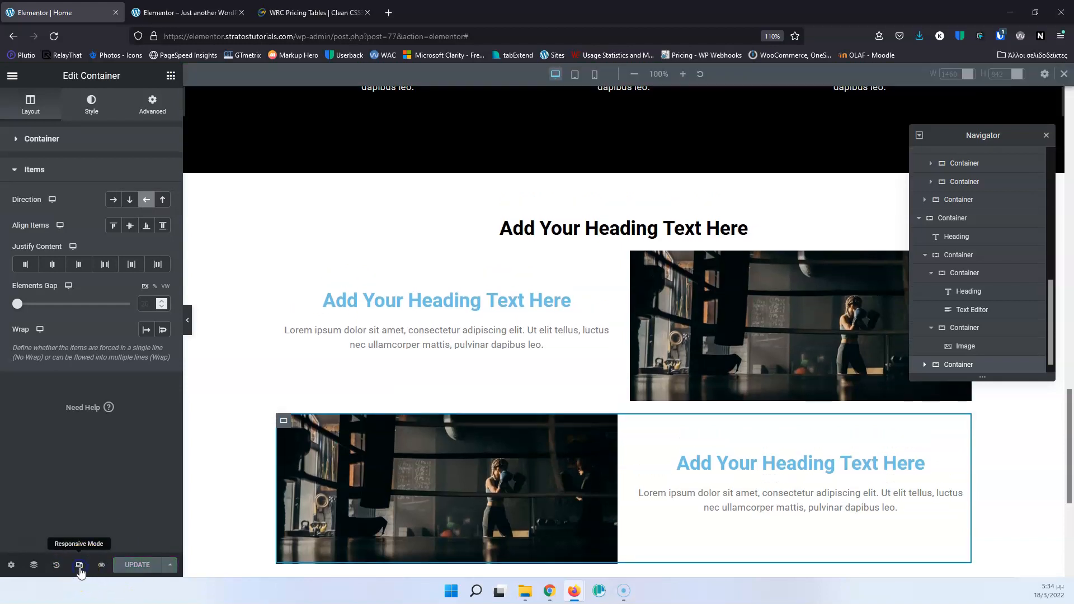
{"action": "left_click", "coordinate": [79, 566]}
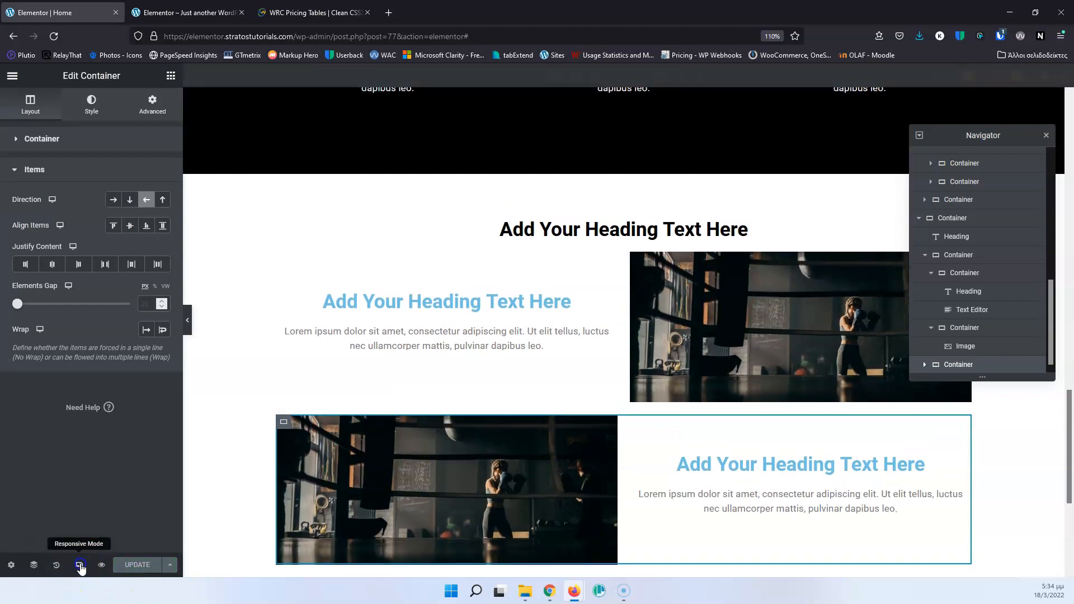
{"action": "left_click", "coordinate": [79, 566]}
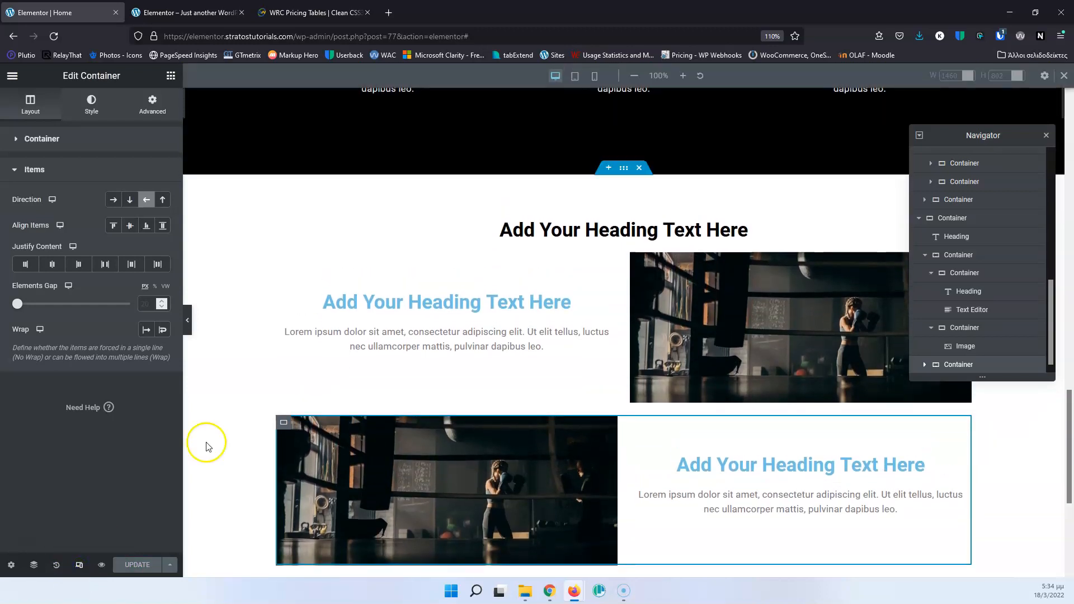
{"action": "left_click", "coordinate": [593, 77]}
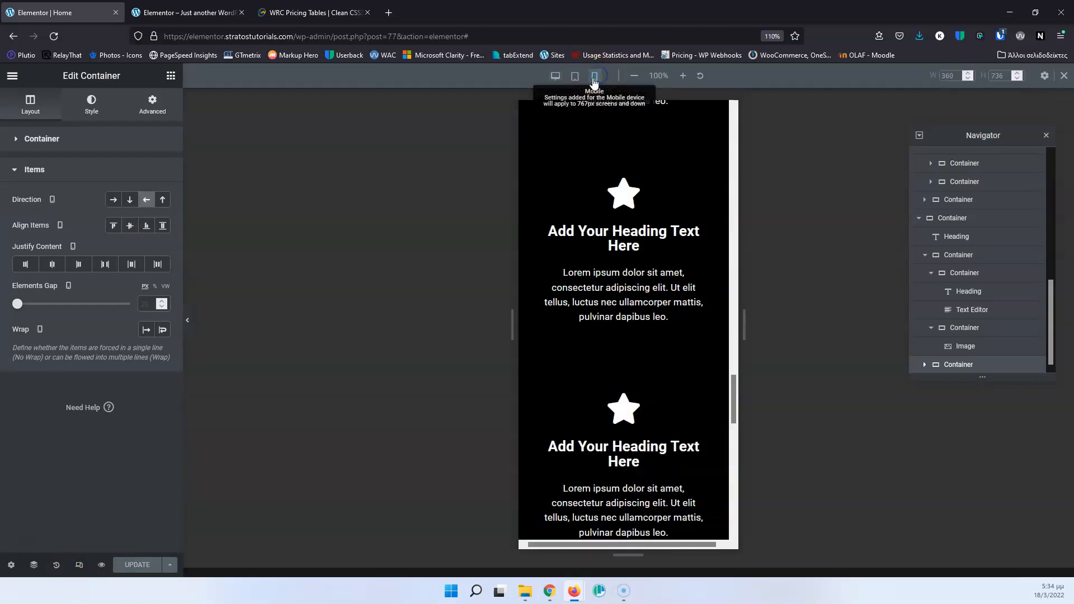
{"action": "scroll", "coordinate": [606, 299], "scroll_direction": "down", "scroll_amount": 5}
{"action": "scroll", "coordinate": [611, 305], "scroll_direction": "down", "scroll_amount": 4}
{"action": "scroll", "coordinate": [609, 301], "scroll_direction": "up", "scroll_amount": 6}
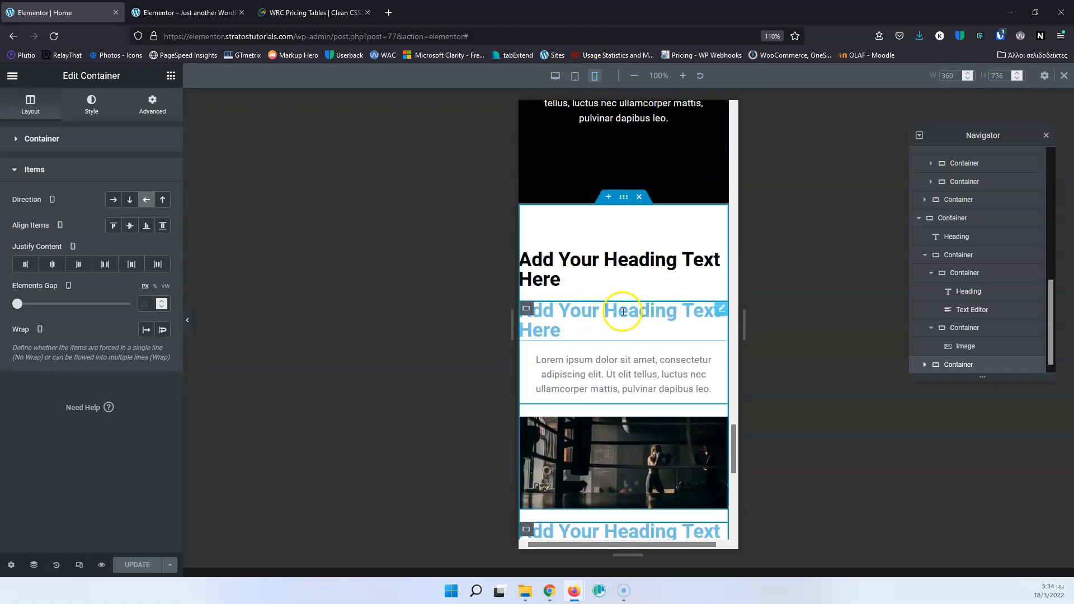
{"action": "scroll", "coordinate": [643, 351], "scroll_direction": "down", "scroll_amount": 2}
{"action": "scroll", "coordinate": [643, 352], "scroll_direction": "down", "scroll_amount": 2}
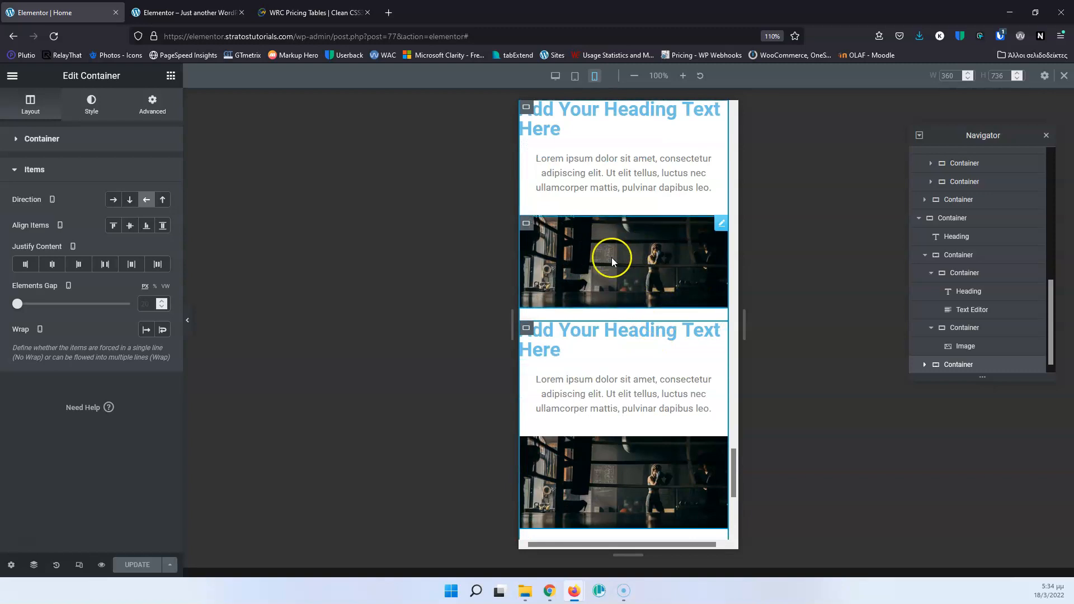
{"action": "left_click", "coordinate": [611, 347]}
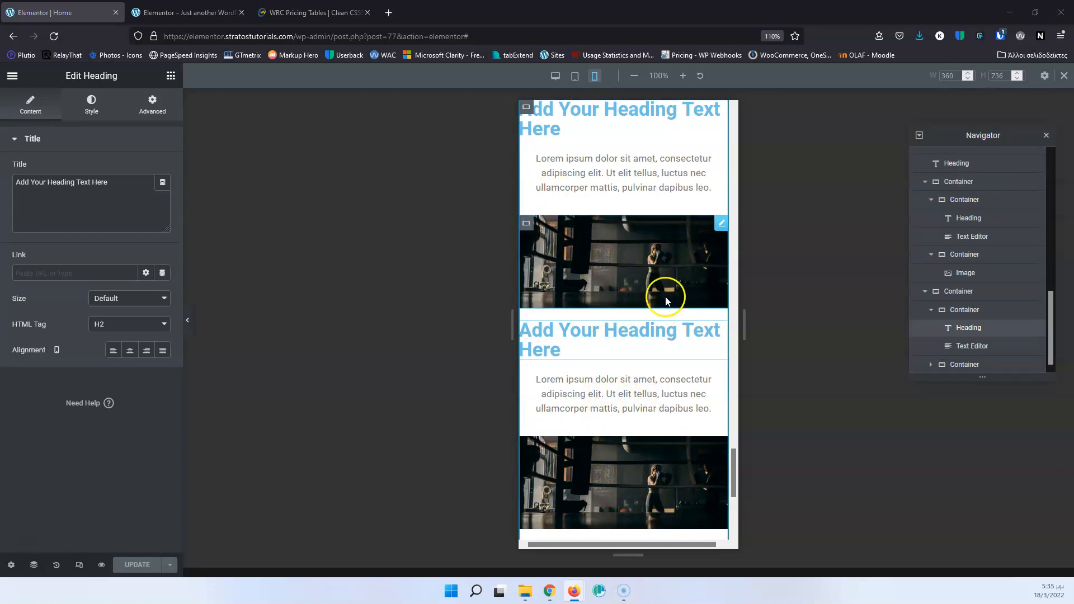
{"action": "left_click", "coordinate": [972, 315]}
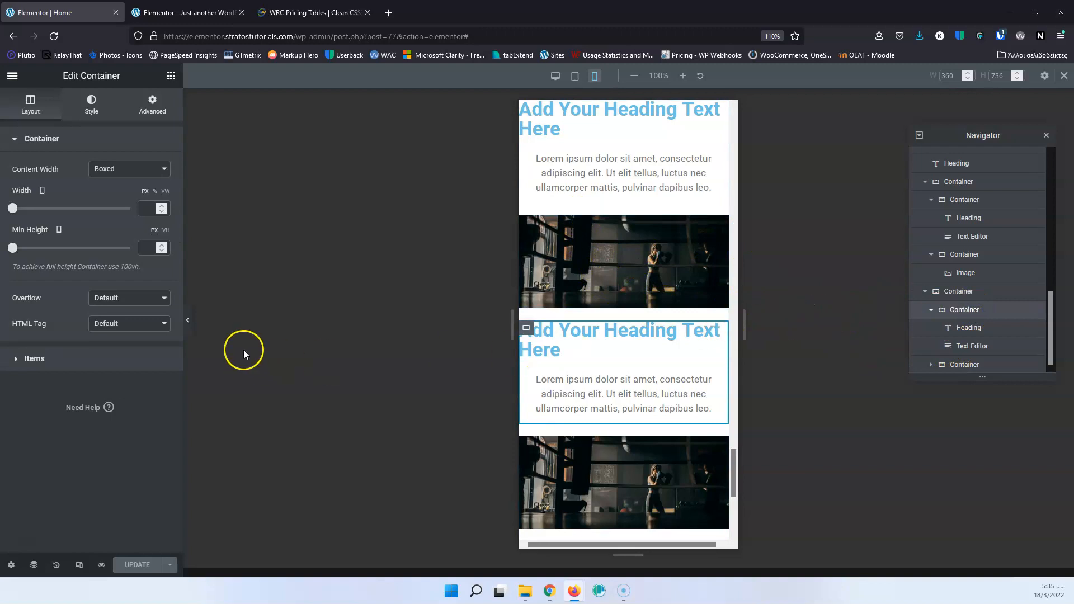
{"action": "left_click", "coordinate": [26, 359]}
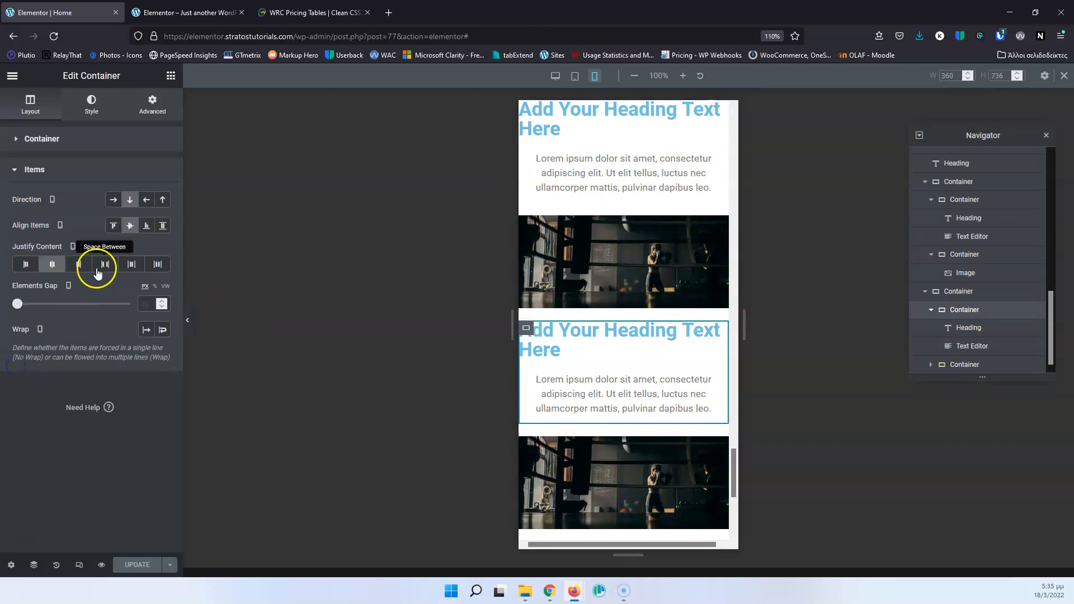
{"action": "left_click", "coordinate": [144, 200]}
{"action": "left_click", "coordinate": [162, 200]}
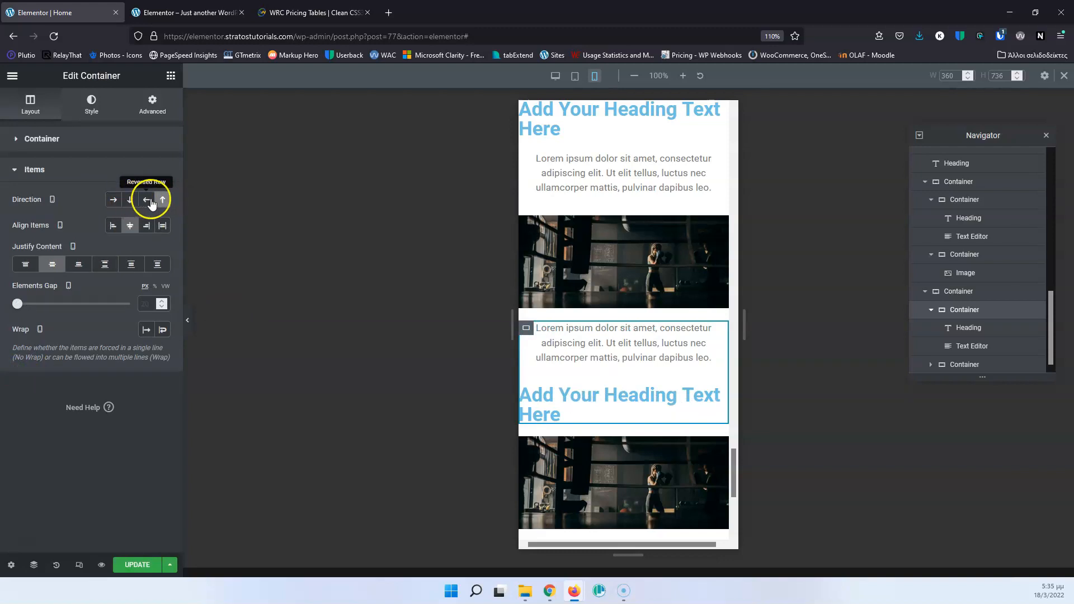
{"action": "left_click", "coordinate": [162, 200]}
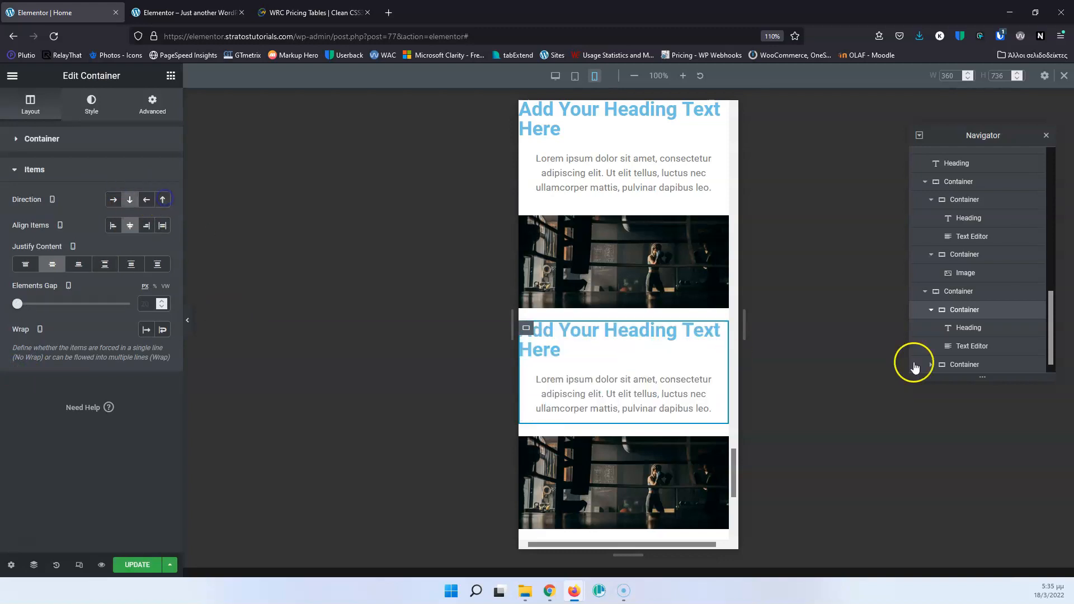
Set the duplicated parent container's mobile item direction to reversed column so its image comes above the text.
{"action": "left_click", "coordinate": [959, 292]}
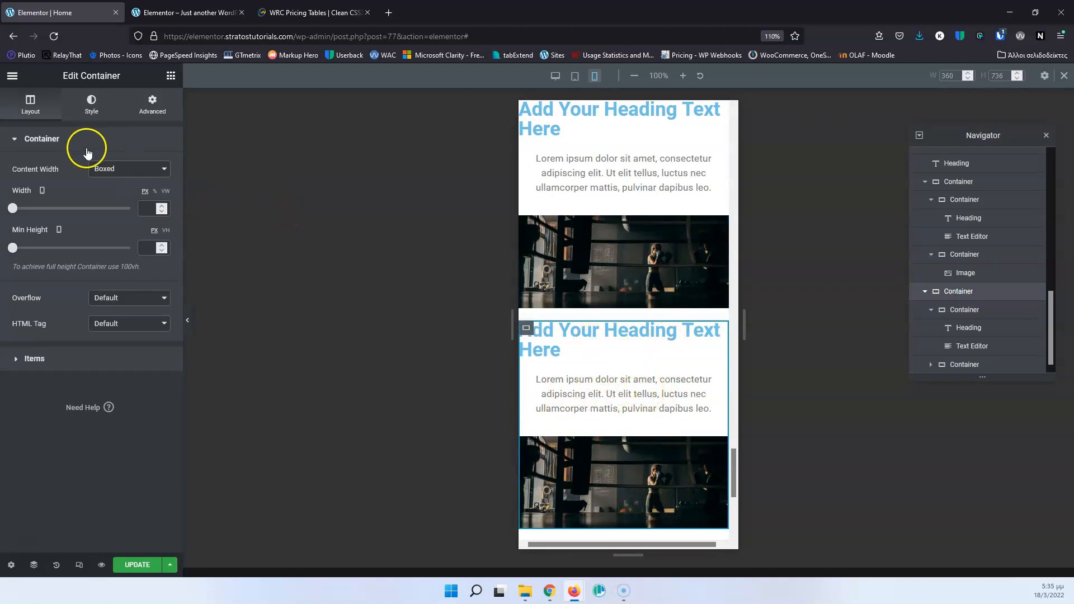
{"action": "left_click", "coordinate": [39, 358]}
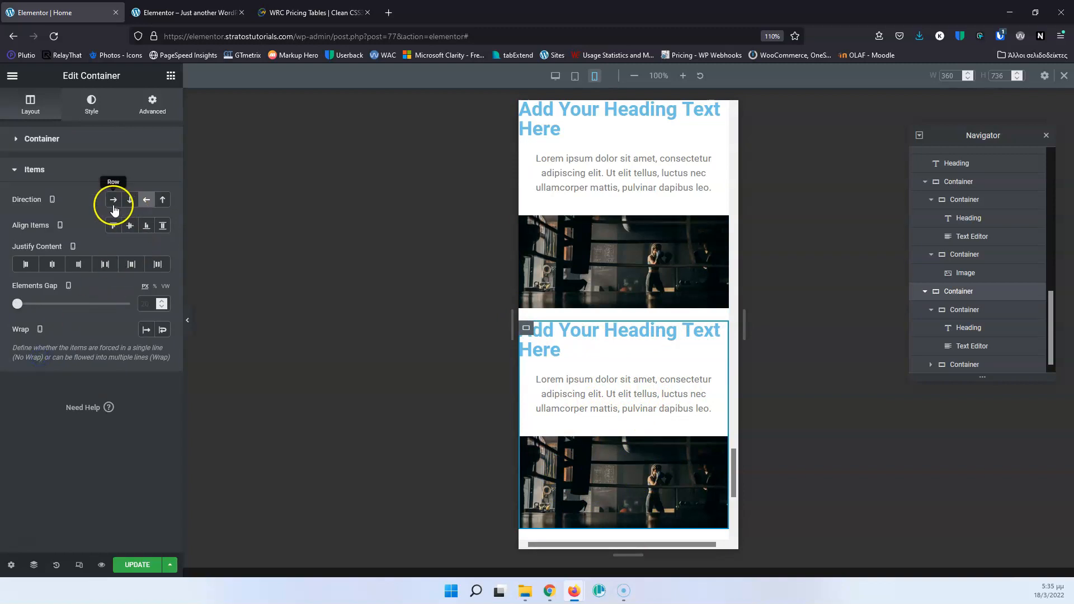
{"action": "left_click", "coordinate": [164, 204]}
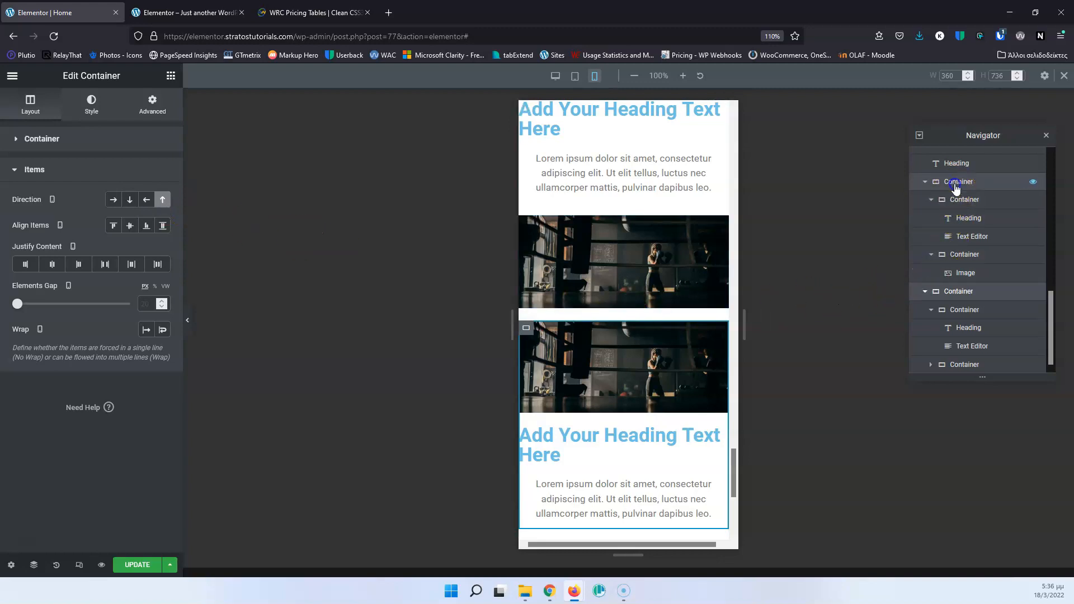
Set the original parent container's mobile item direction to reversed column so its image also comes above the text.
{"action": "left_click", "coordinate": [955, 183]}
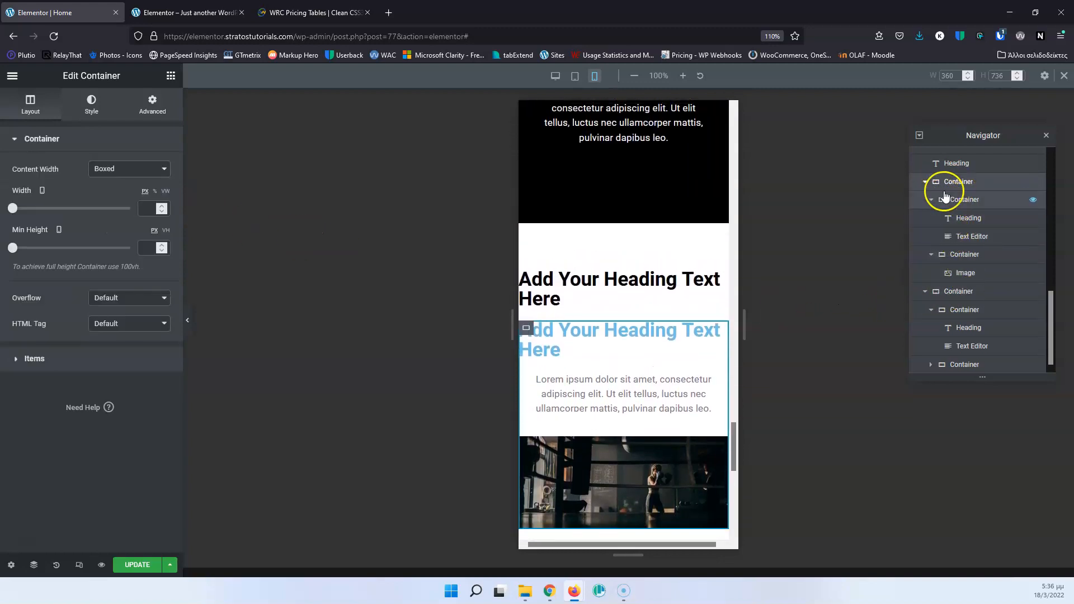
{"action": "left_click", "coordinate": [20, 355]}
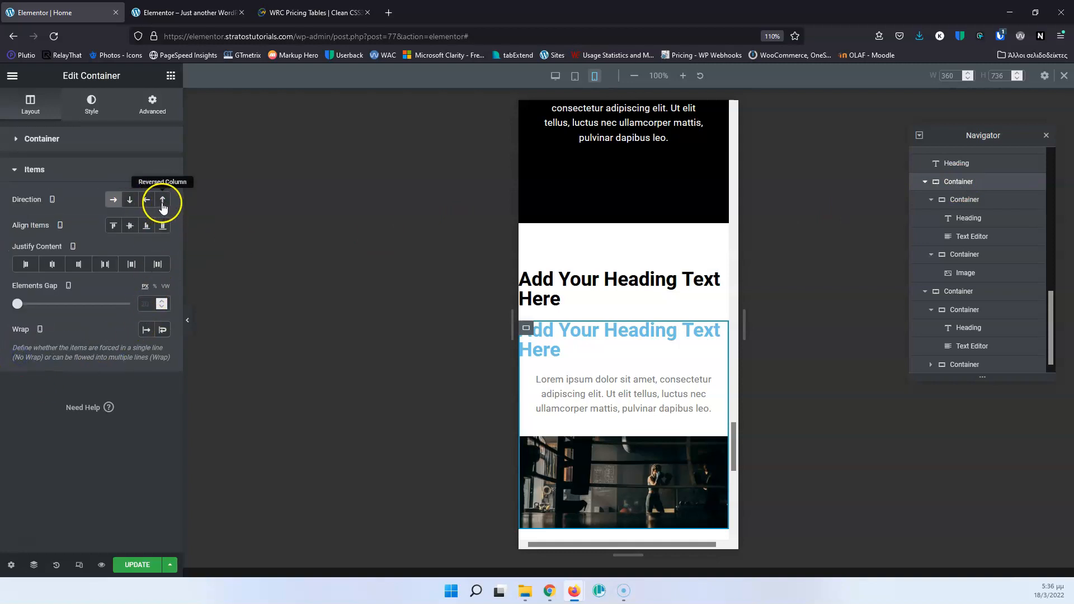
{"action": "left_click", "coordinate": [163, 203]}
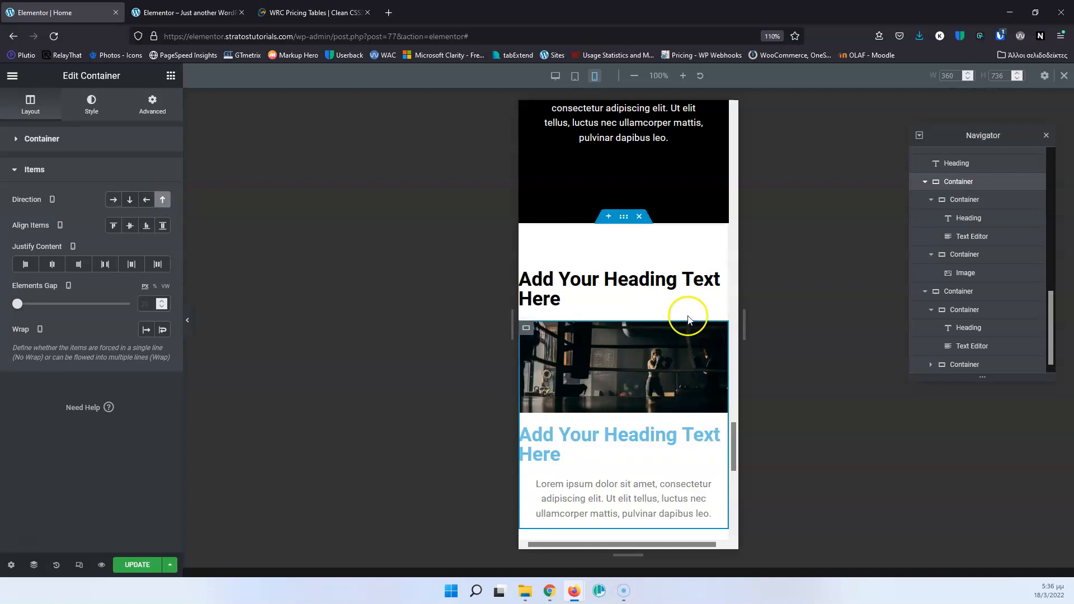
{"action": "scroll", "coordinate": [684, 323], "scroll_direction": "down", "scroll_amount": 3}
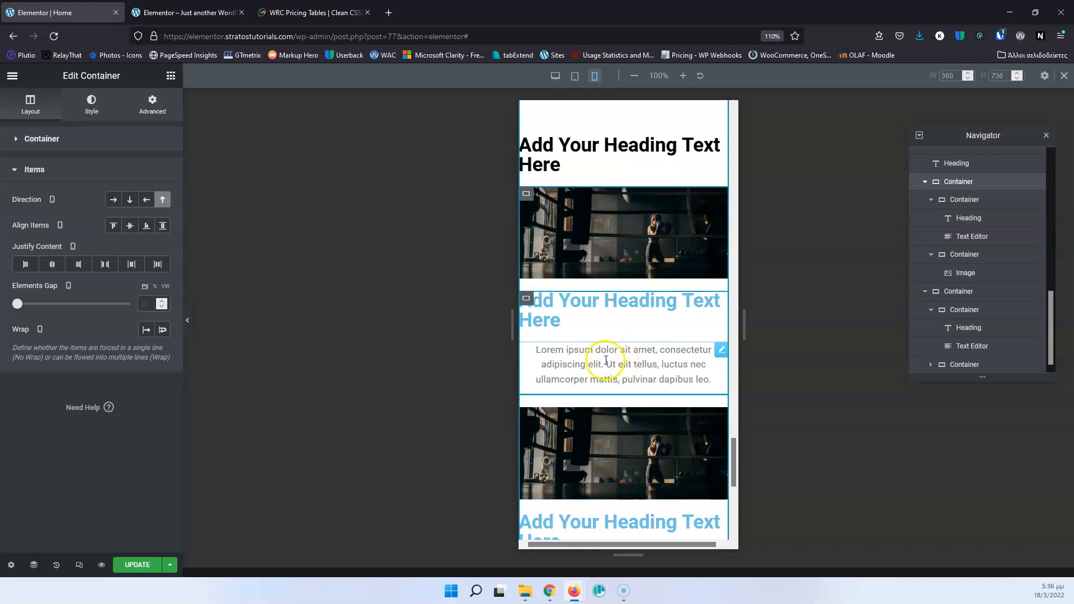
Center the mobile alignment of the blue heading in the first text-and-image row.
{"action": "scroll", "coordinate": [608, 365], "scroll_direction": "up", "scroll_amount": 1}
{"action": "left_click", "coordinate": [615, 335]}
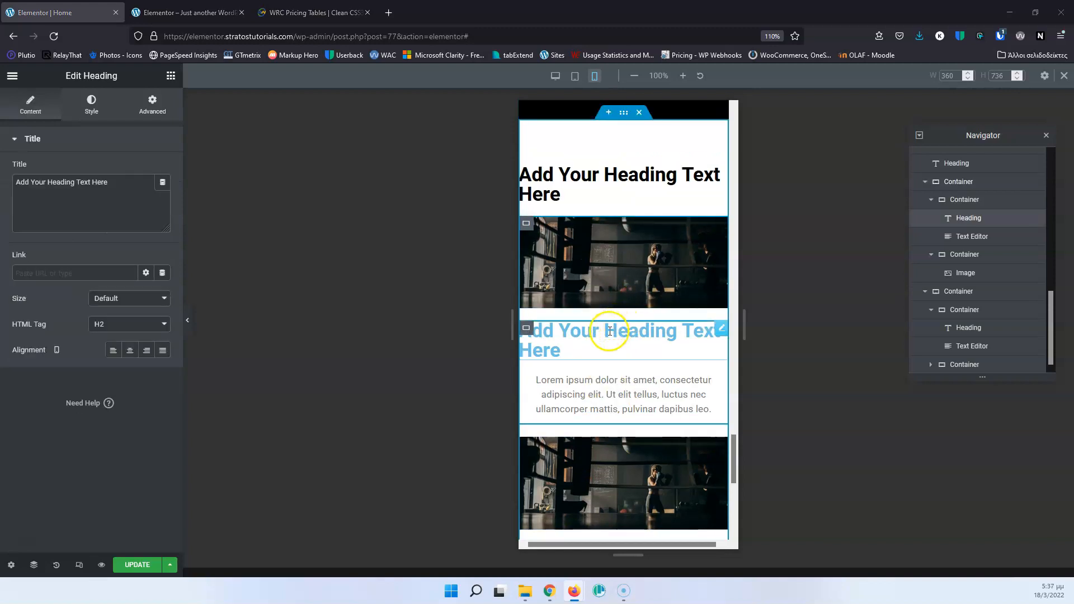
{"action": "left_click", "coordinate": [618, 342]}
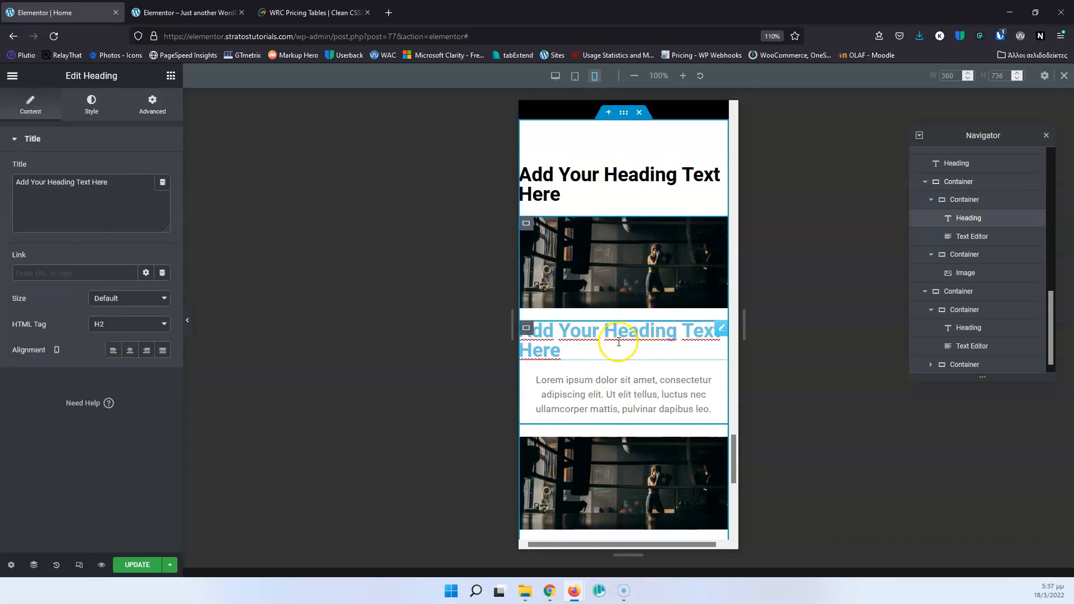
{"action": "left_click", "coordinate": [130, 350]}
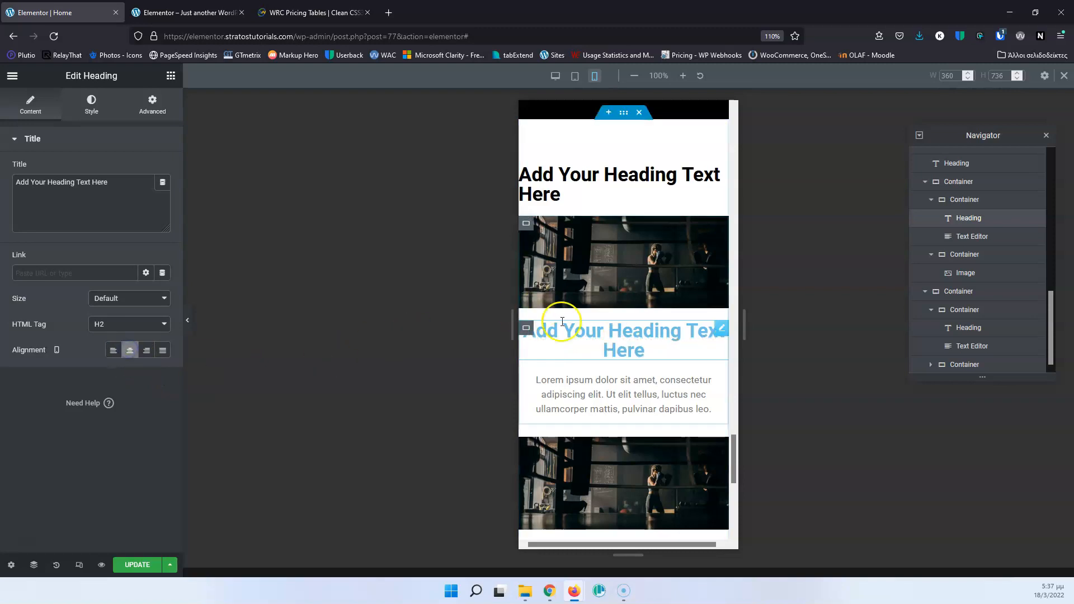
Center the mobile alignment of the blue heading in the second text-and-image row and update the page.
{"action": "scroll", "coordinate": [562, 321], "scroll_direction": "down", "scroll_amount": 2}
{"action": "left_click", "coordinate": [587, 287]}
{"action": "left_click", "coordinate": [131, 352]}
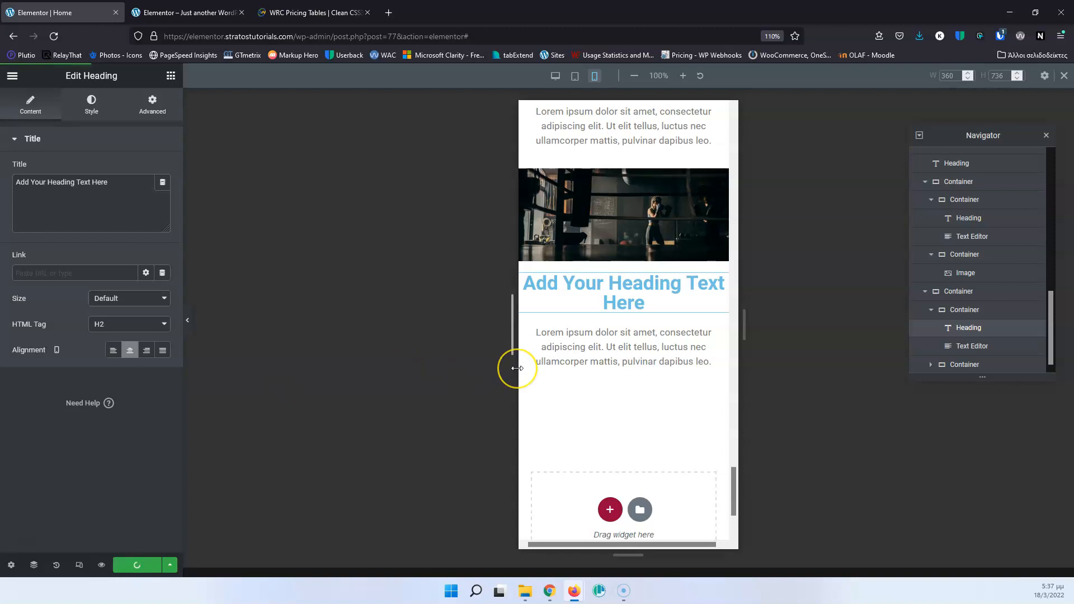
{"action": "key", "text": "ctrl+s"}
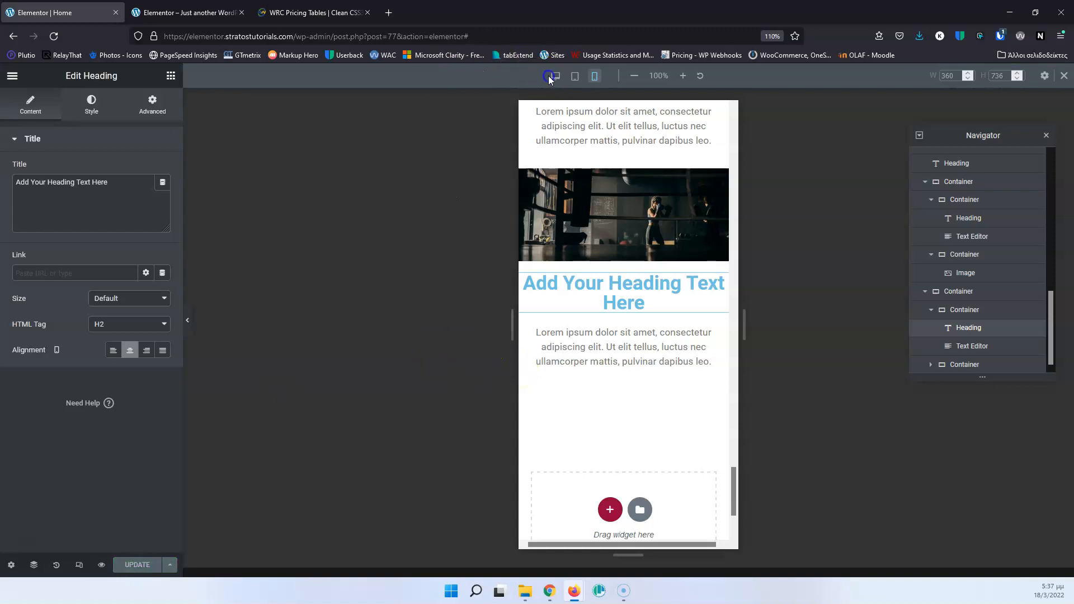
Return the page to the desktop view outside responsive mode and switch to the WRC Pricing Tables reference page.
{"action": "left_click", "coordinate": [550, 77]}
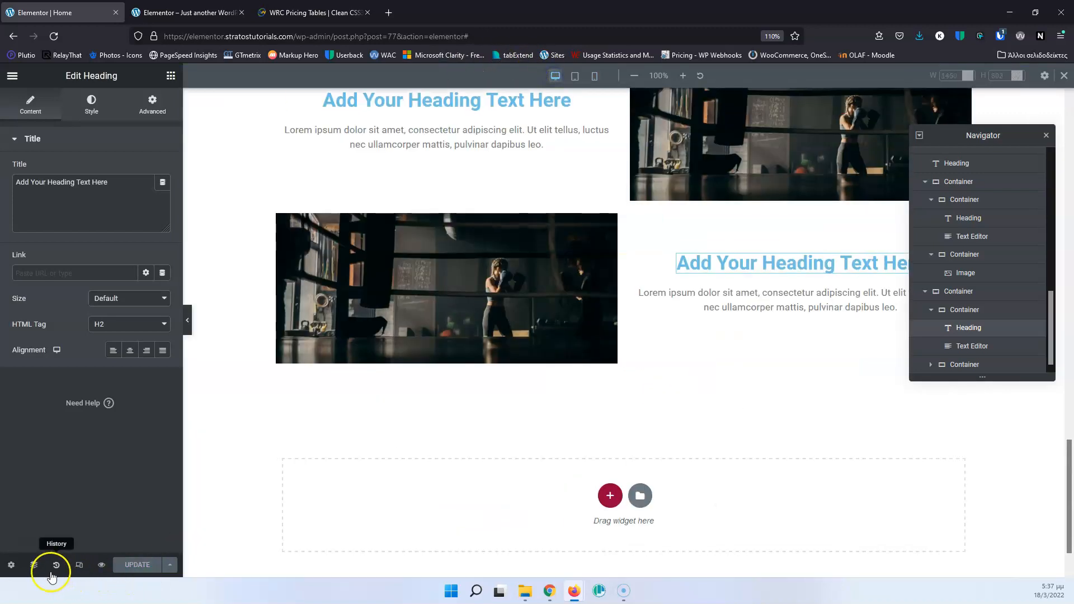
{"action": "left_click", "coordinate": [79, 566]}
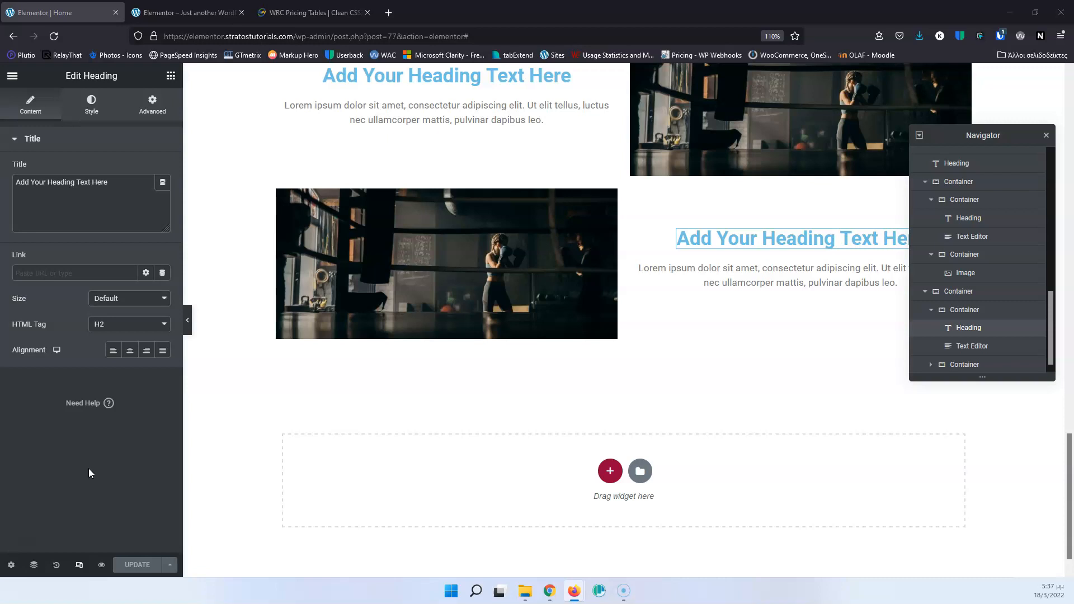
{"action": "left_click", "coordinate": [311, 14]}
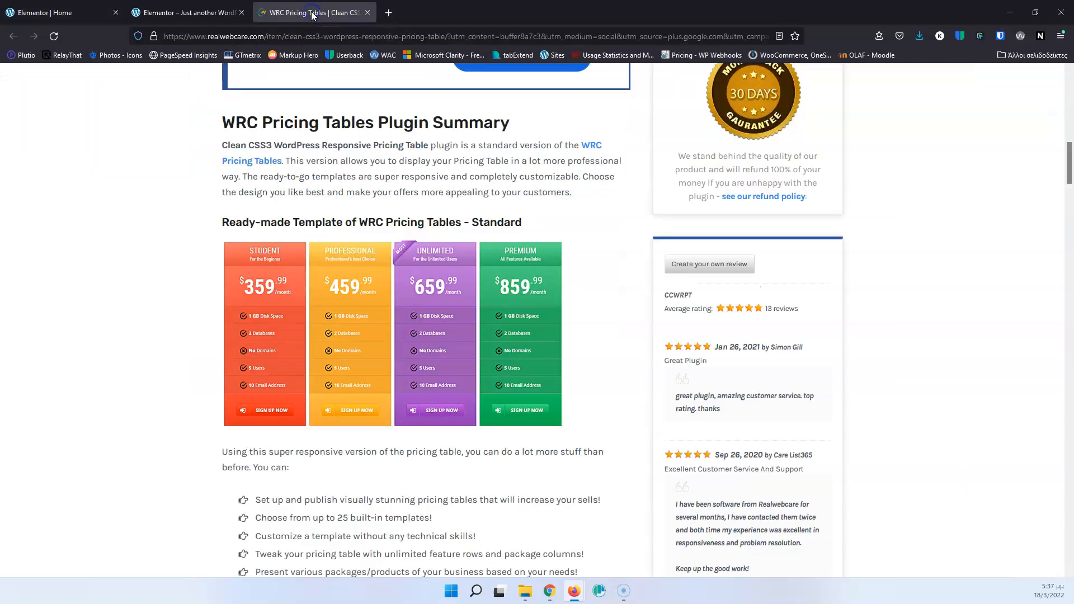
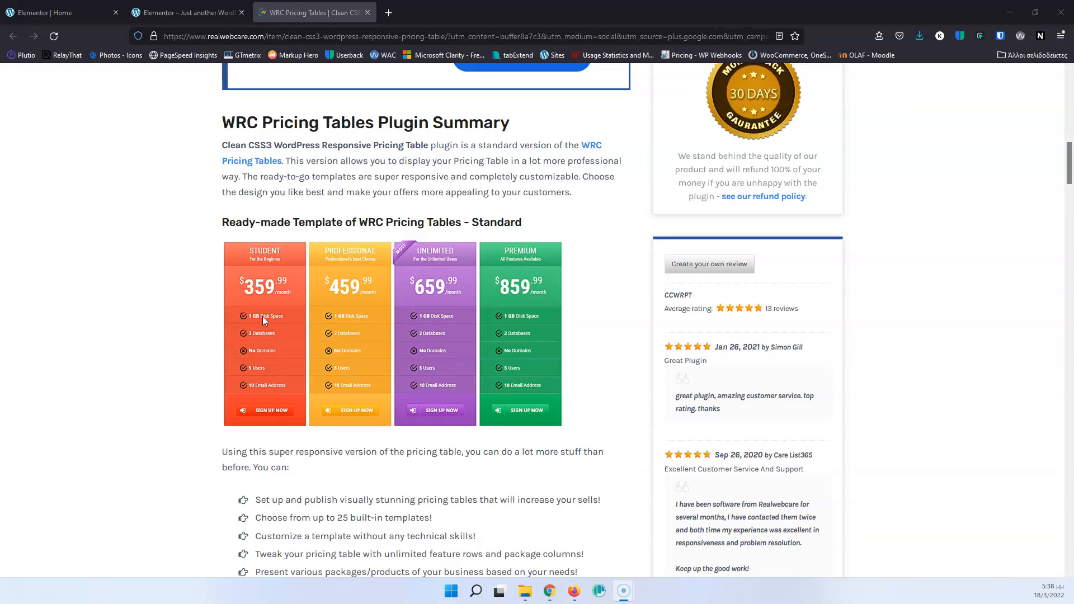
Switch to the Home page editor, insert a new single container above the Our services section, and close the Navigator.
{"action": "left_click", "coordinate": [88, 9]}
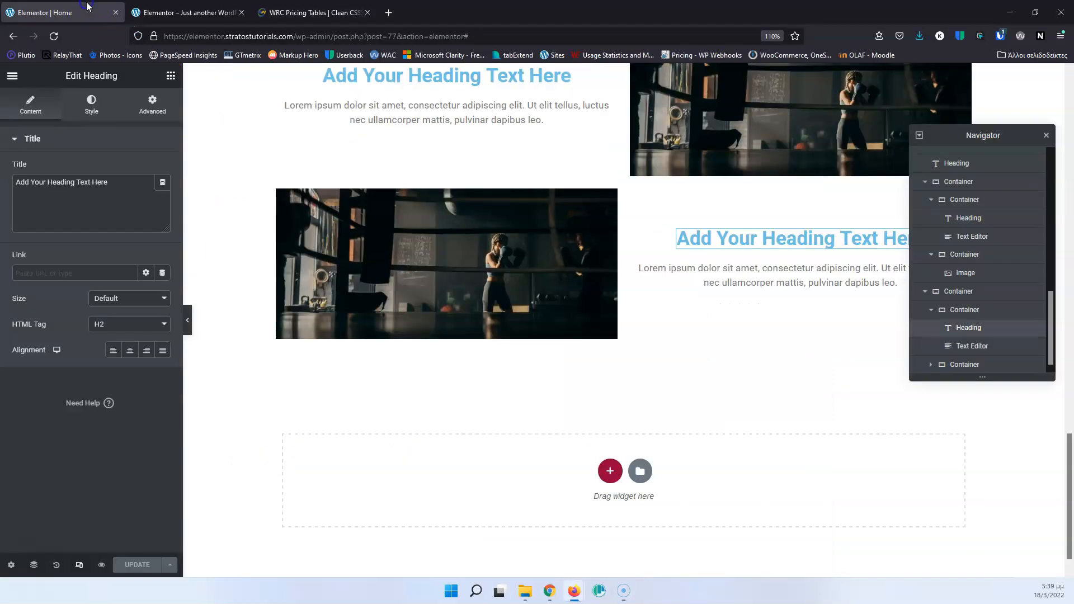
{"action": "scroll", "coordinate": [465, 406], "scroll_direction": "up", "scroll_amount": 15}
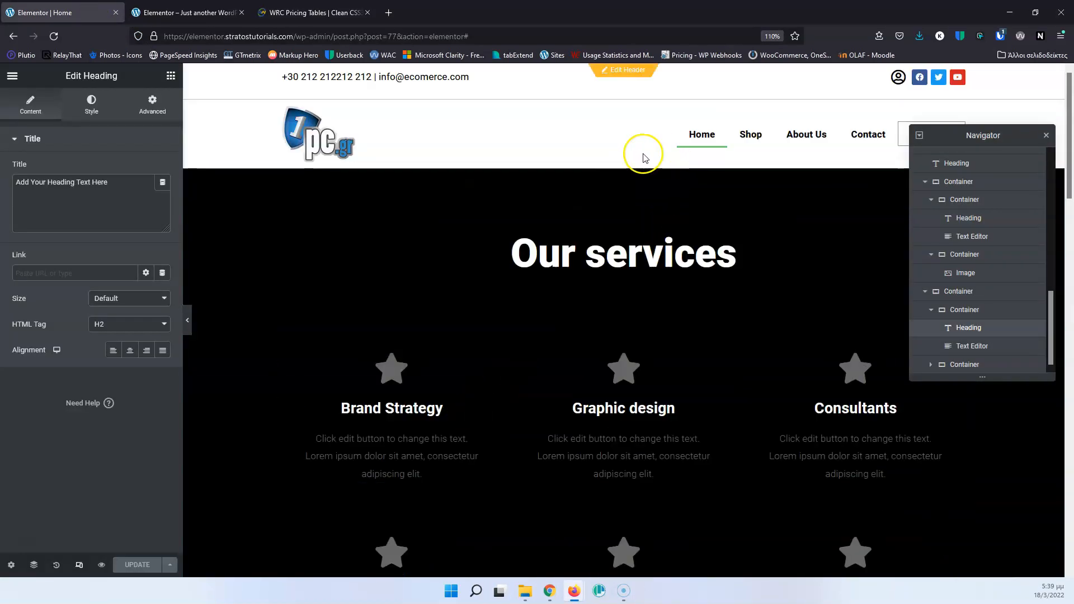
{"action": "left_click", "coordinate": [609, 162]}
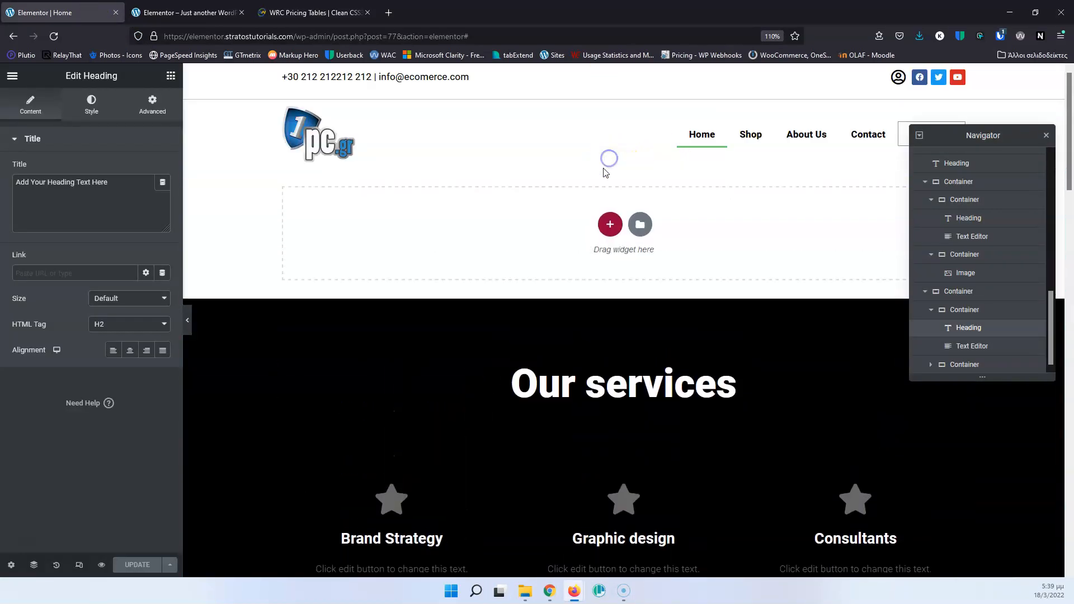
{"action": "left_click", "coordinate": [608, 224]}
{"action": "left_click", "coordinate": [452, 250]}
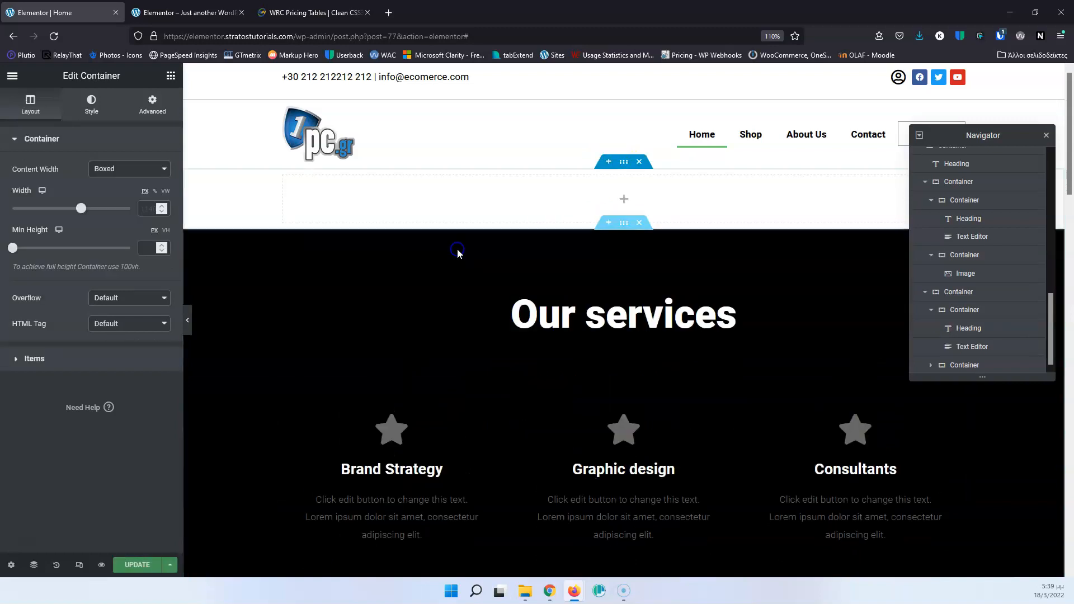
{"action": "left_click", "coordinate": [1046, 135]}
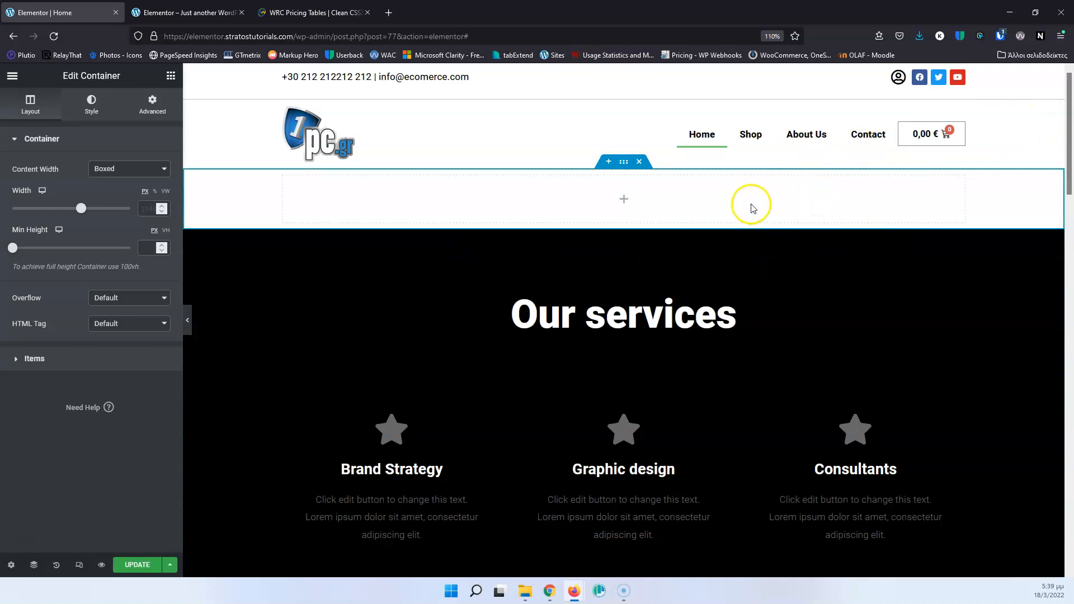
Add a heading to the new container, set its title to "Prices" and center its alignment.
{"action": "left_click", "coordinate": [171, 76]}
{"action": "left_click_drag", "start_coordinate": [132, 223], "coordinate": [587, 216]}
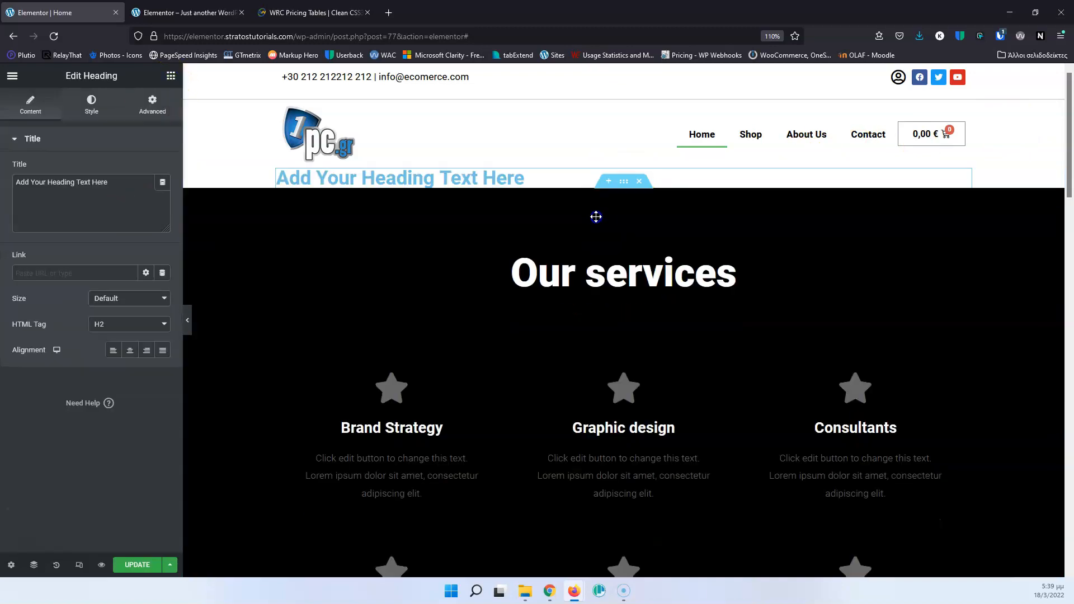
{"action": "triple_click", "coordinate": [122, 181]}
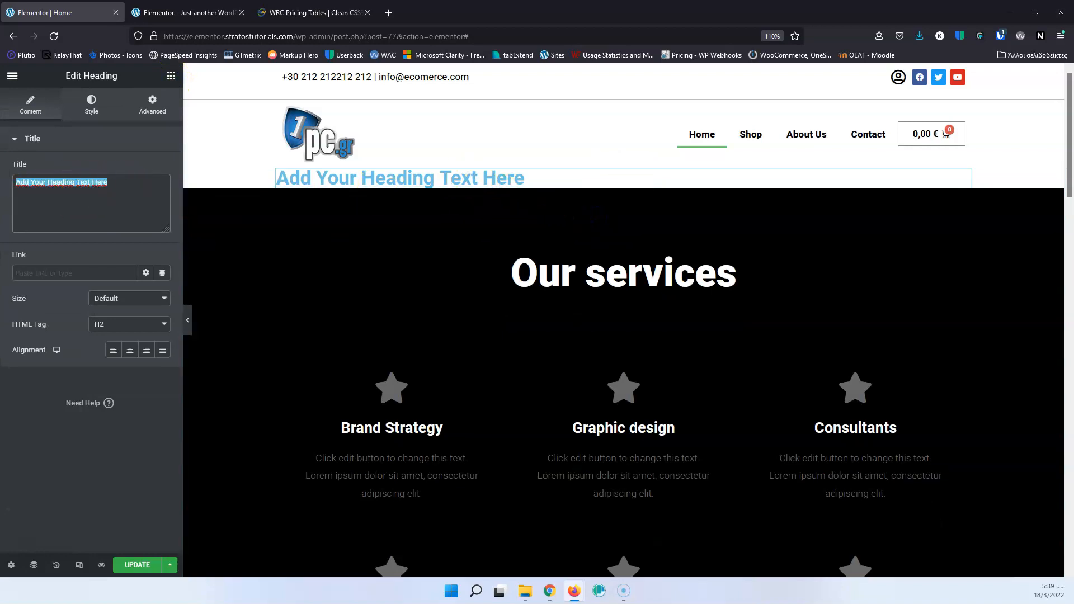
{"action": "type", "text": "Prices"}
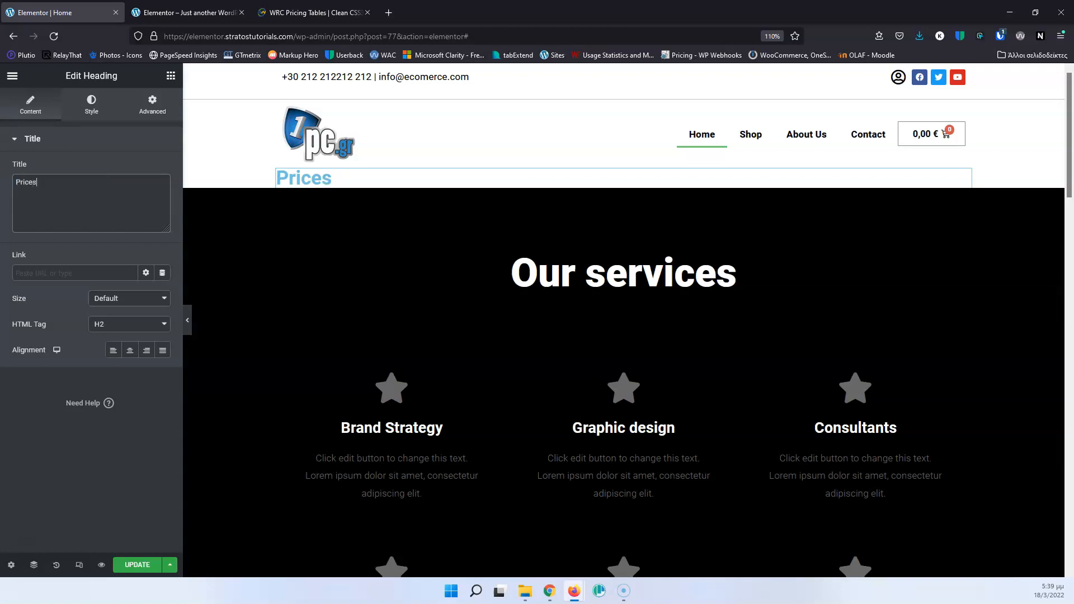
{"action": "left_click", "coordinate": [130, 350]}
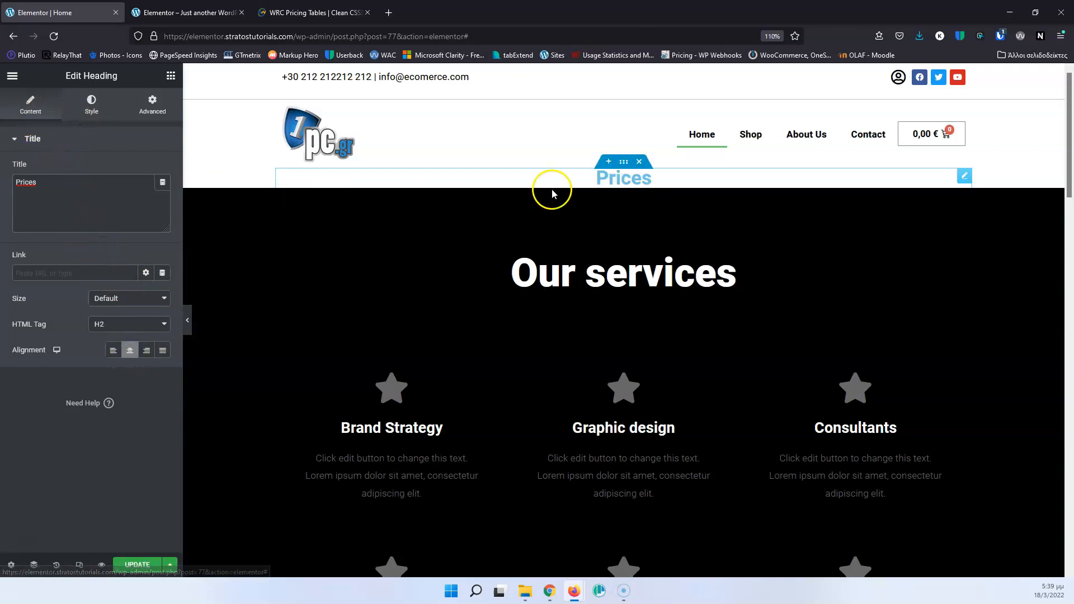
Unlink the padding of the container around the Prices heading and set its top and bottom padding to 75 px.
{"action": "left_click", "coordinate": [624, 163]}
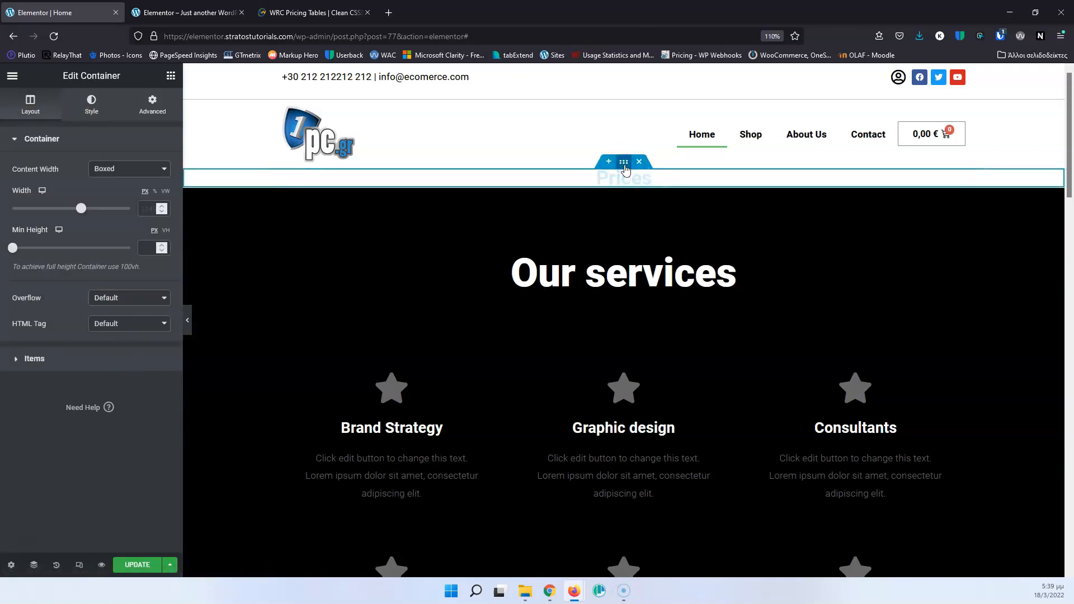
{"action": "left_click", "coordinate": [621, 176]}
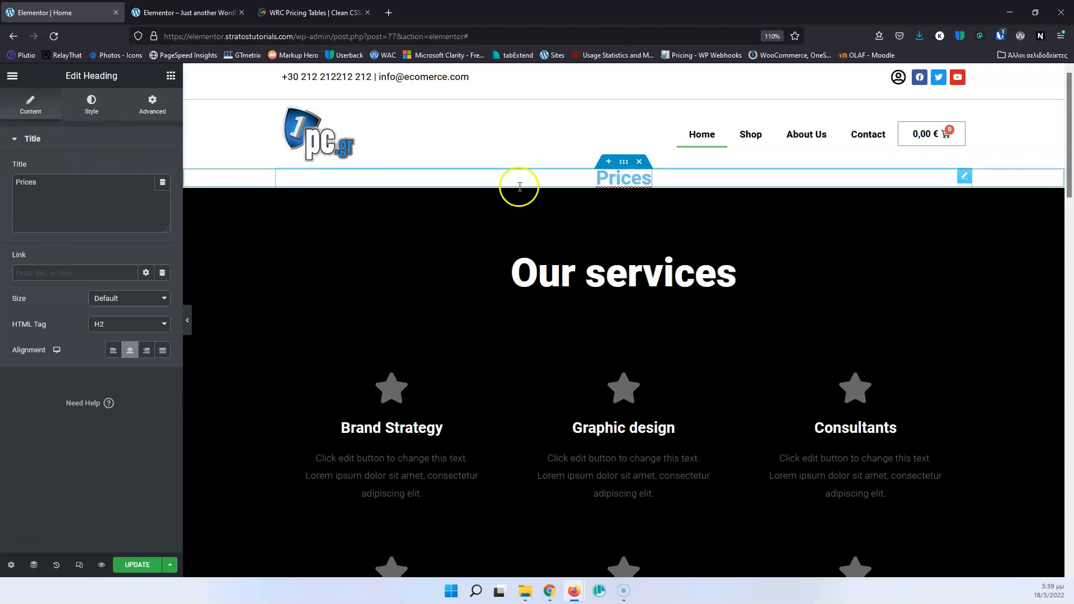
{"action": "left_click", "coordinate": [625, 163]}
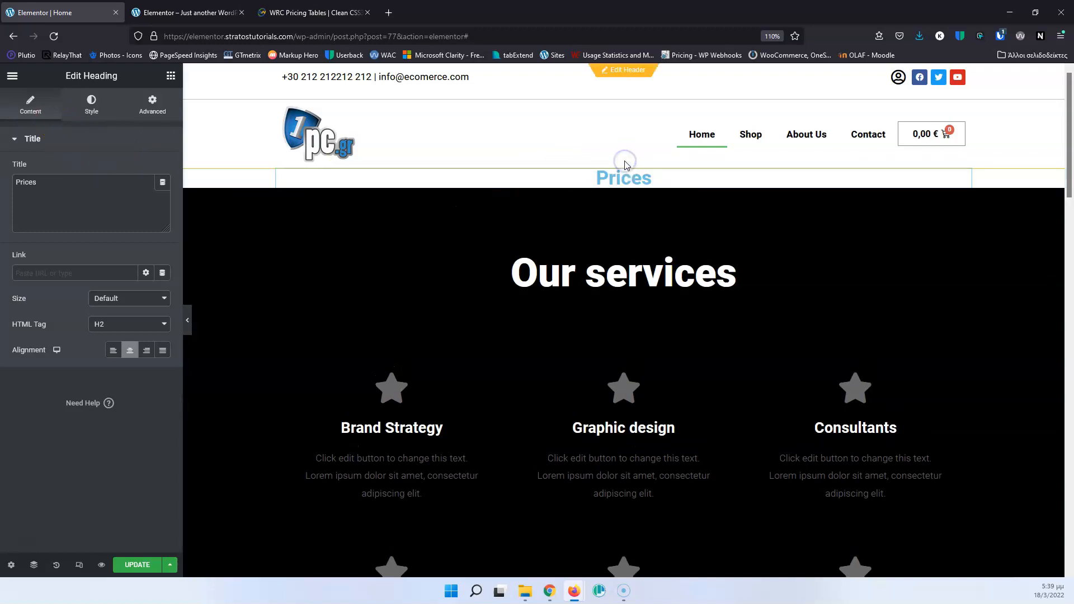
{"action": "left_click", "coordinate": [623, 163]}
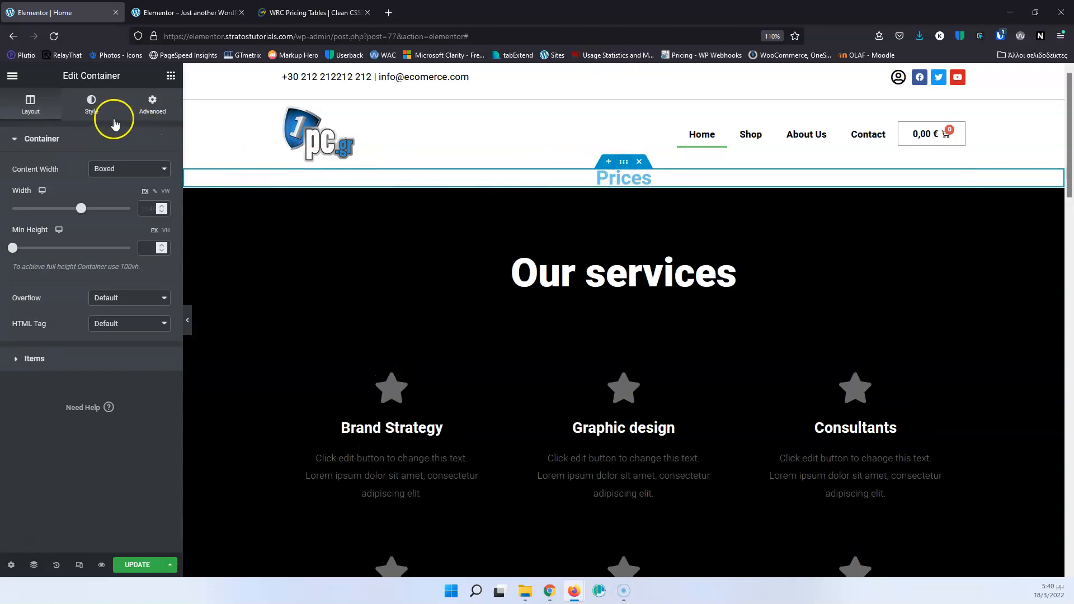
{"action": "left_click", "coordinate": [152, 105]}
{"action": "left_click", "coordinate": [155, 229]}
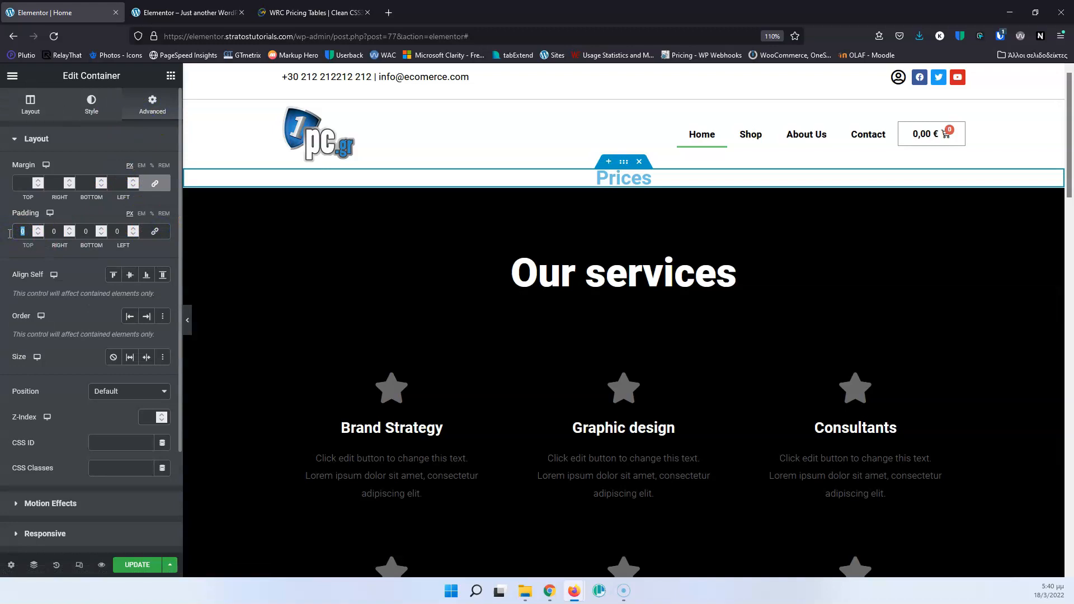
{"action": "type", "text": "75"}
{"action": "left_click", "coordinate": [86, 231]}
{"action": "type", "text": "75"}
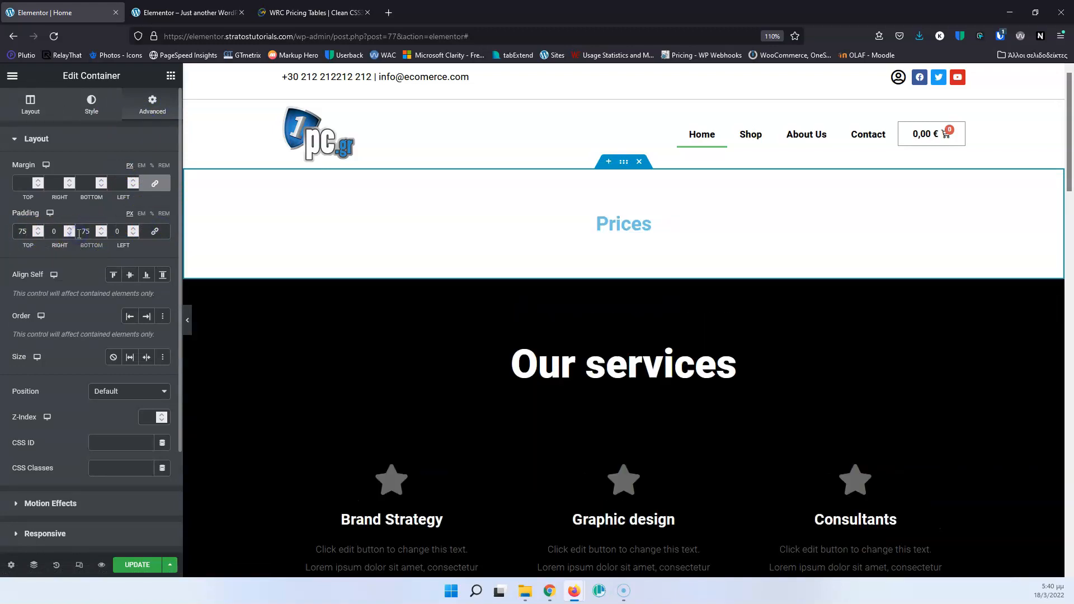
Add an inner container above the Prices heading and try to move it below the heading.
{"action": "left_click", "coordinate": [170, 75]}
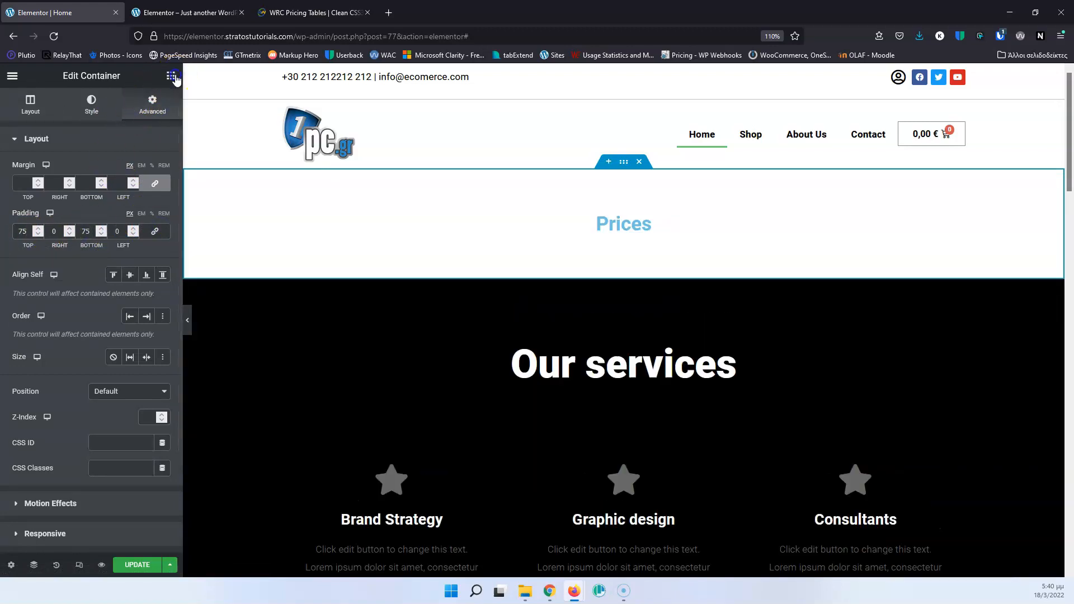
{"action": "left_click_drag", "start_coordinate": [56, 213], "coordinate": [616, 224]}
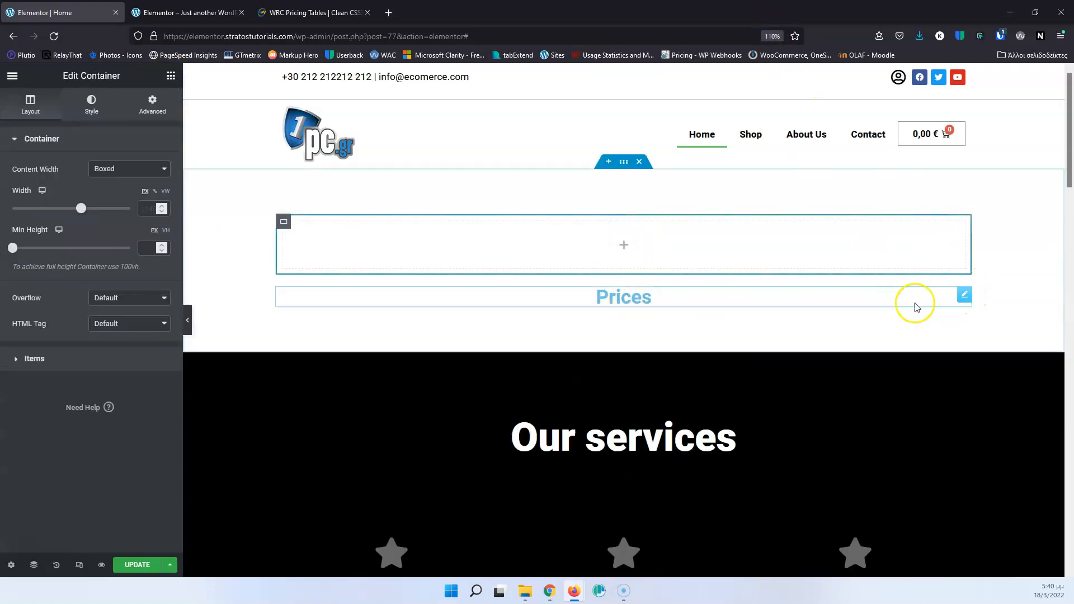
{"action": "left_click_drag", "start_coordinate": [282, 222], "coordinate": [316, 298]}
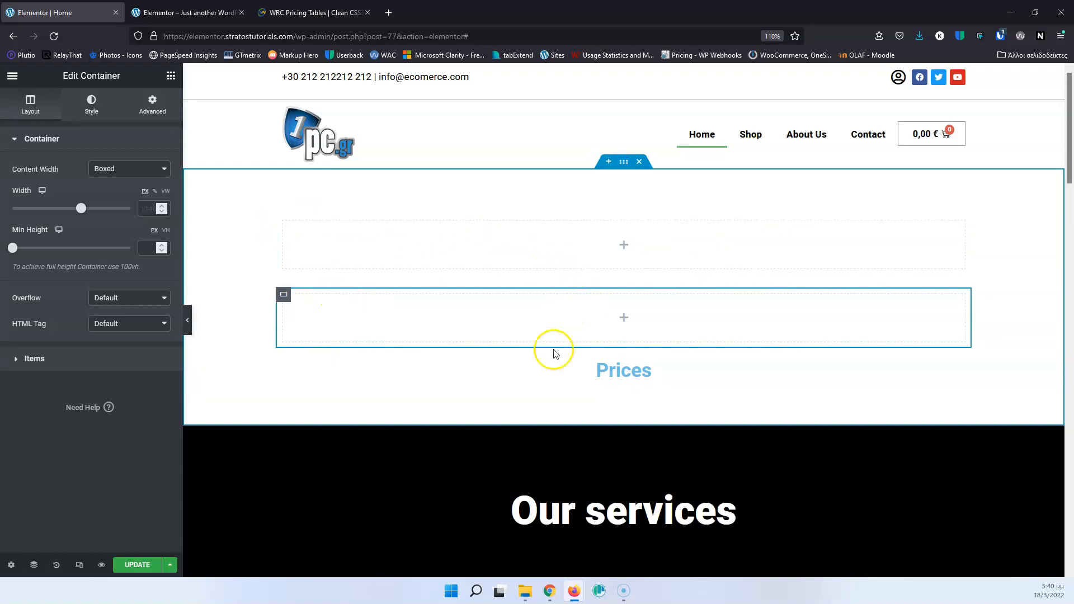
Move the Prices heading above the inner containers using the Navigator and delete the extra second inner container.
{"action": "left_click", "coordinate": [34, 565]}
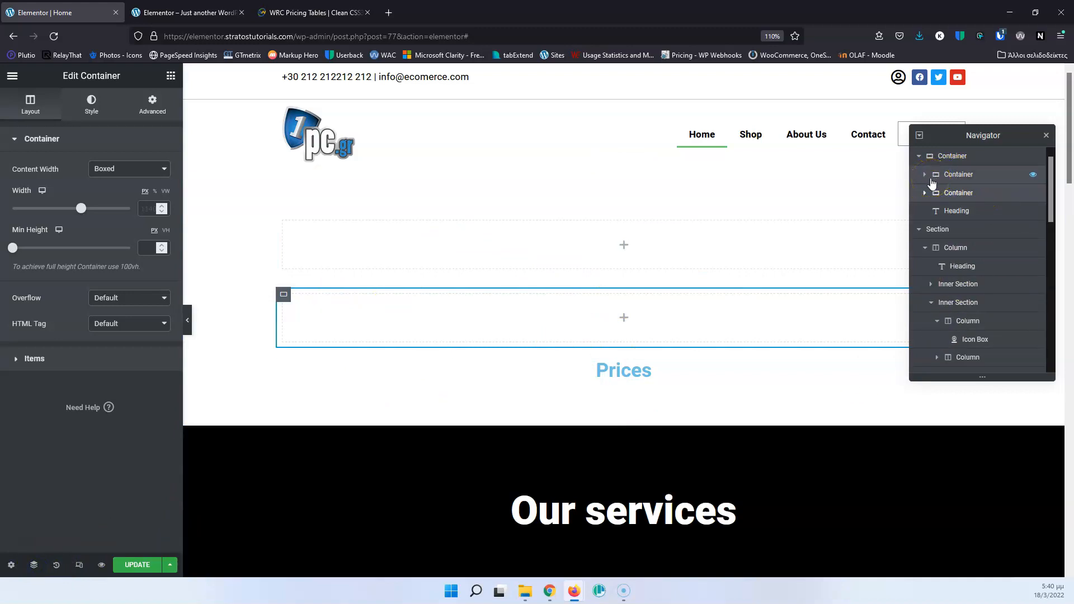
{"action": "left_click_drag", "start_coordinate": [932, 211], "coordinate": [938, 174]}
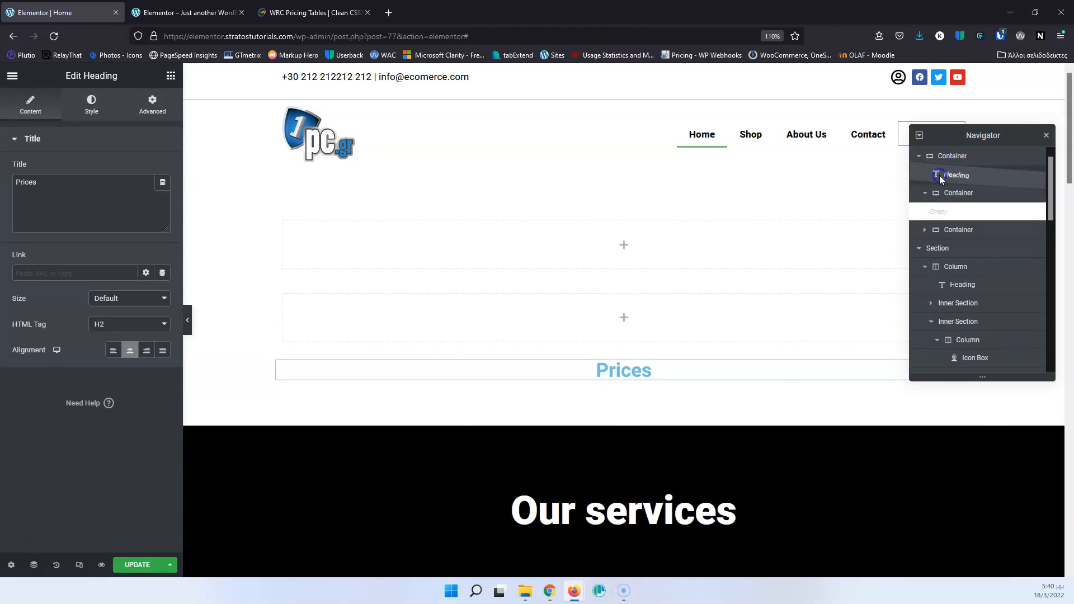
{"action": "right_click", "coordinate": [963, 233]}
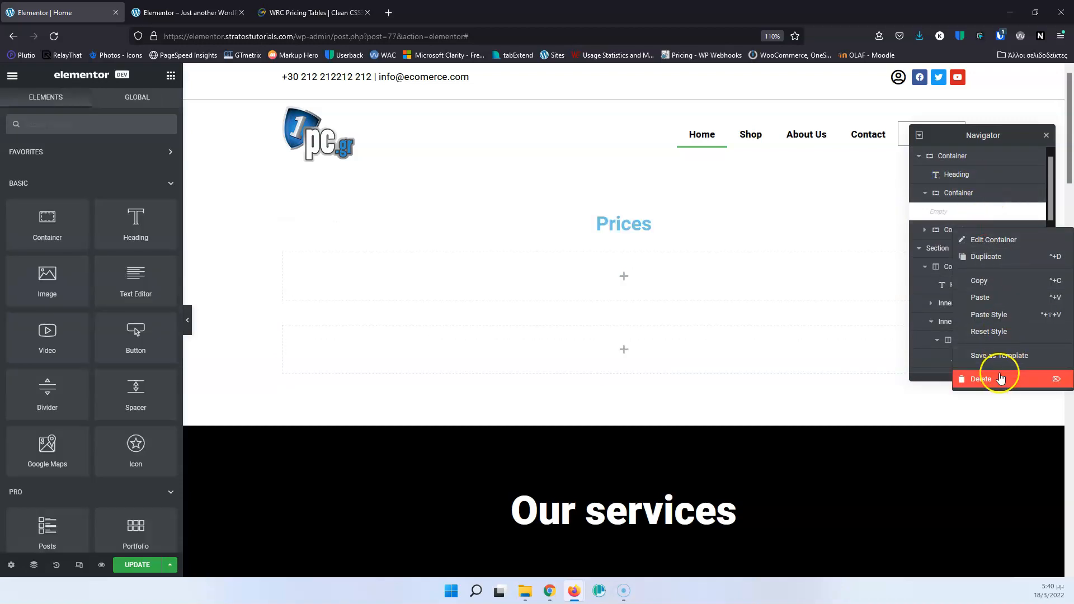
{"action": "left_click", "coordinate": [1001, 378]}
Nest a container inside the empty inner container below the Prices heading.
{"action": "left_click", "coordinate": [952, 196]}
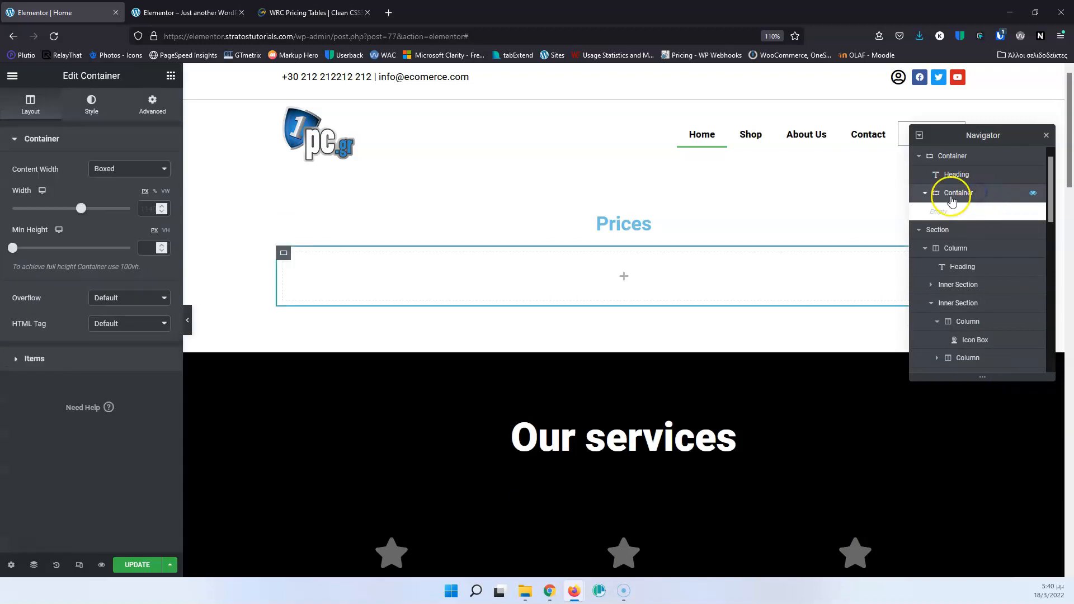
{"action": "left_click", "coordinate": [625, 276]}
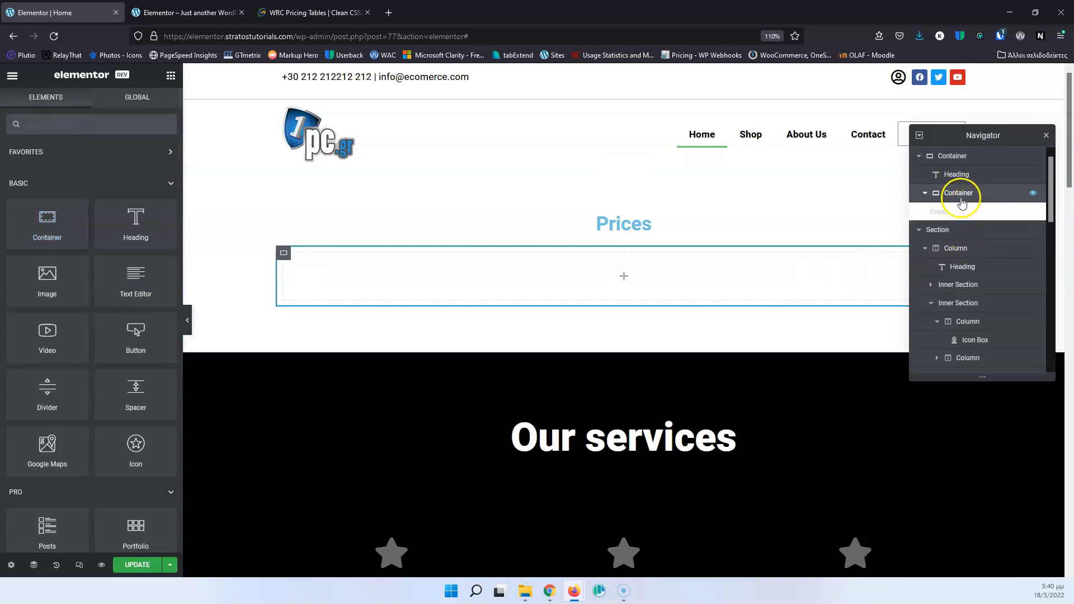
{"action": "left_click_drag", "start_coordinate": [72, 223], "coordinate": [650, 284]}
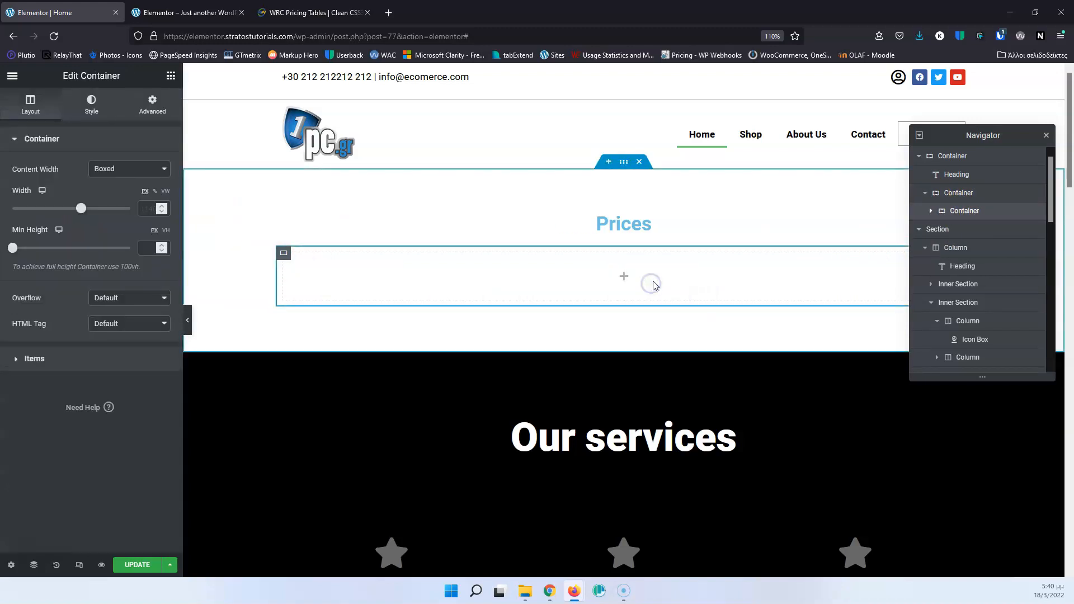
Duplicate the newly nested container three times to get four sibling containers below the Prices heading.
{"action": "right_click", "coordinate": [983, 214]}
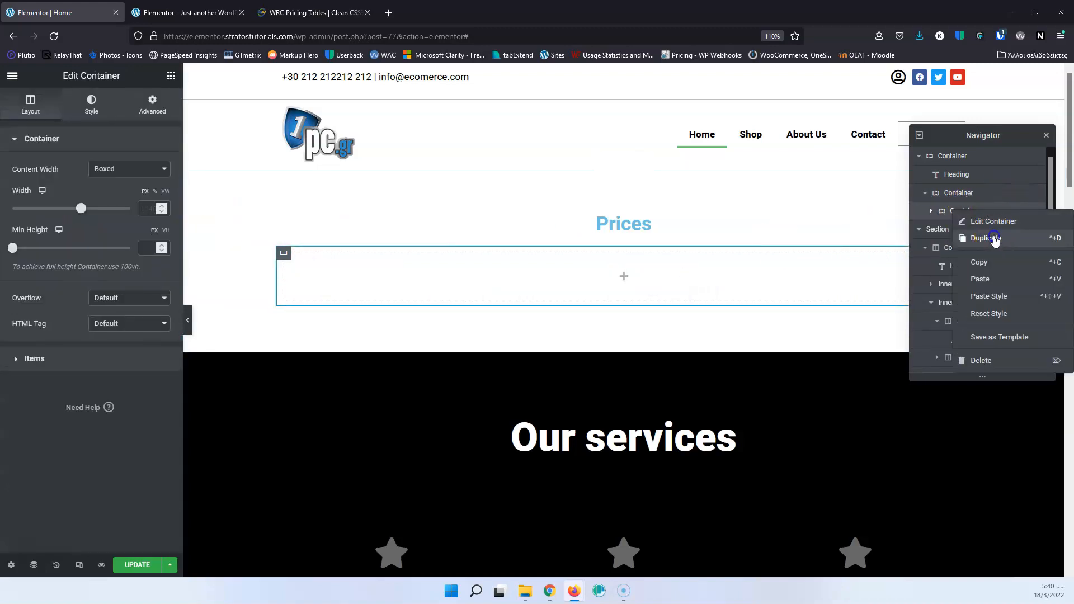
{"action": "left_click", "coordinate": [984, 239]}
{"action": "right_click", "coordinate": [974, 215]}
{"action": "left_click", "coordinate": [983, 241]}
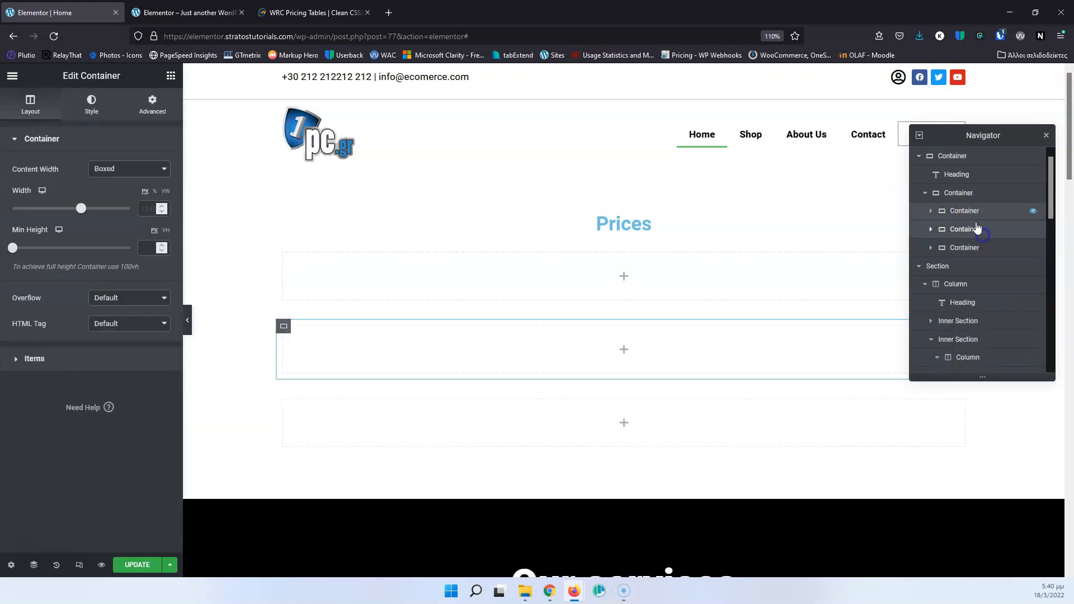
{"action": "right_click", "coordinate": [971, 211]}
{"action": "left_click", "coordinate": [984, 239]}
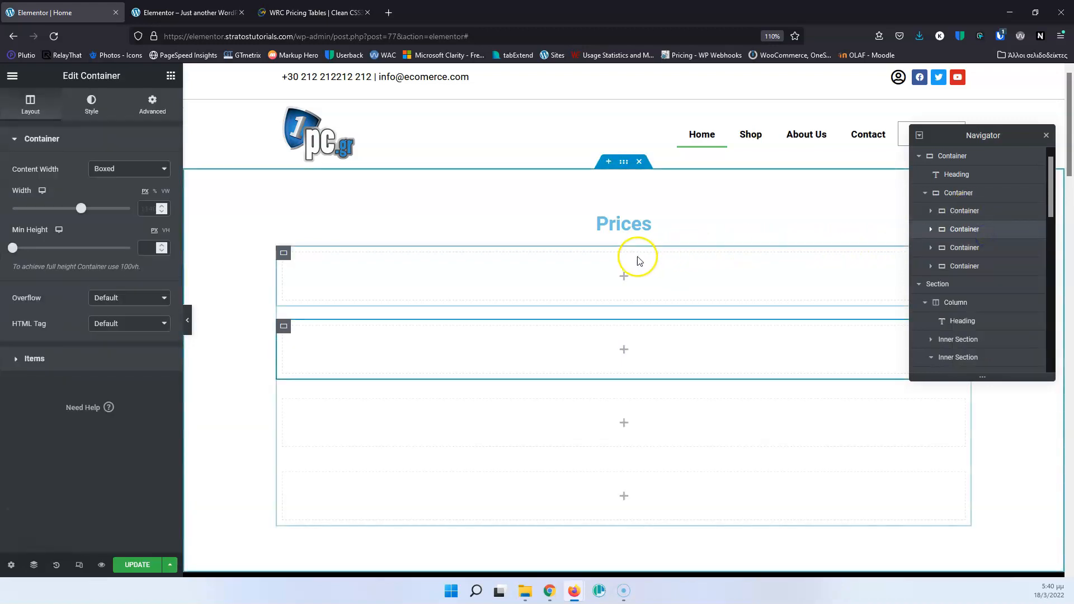
Set the item direction of the container holding the four nested containers to Row.
{"action": "left_click", "coordinate": [978, 195]}
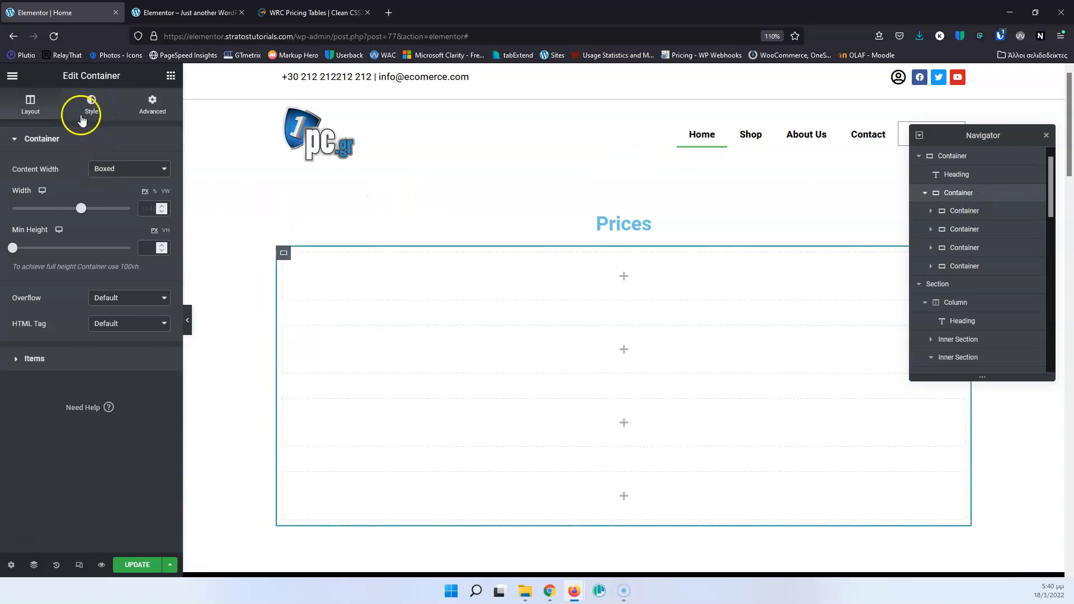
{"action": "left_click", "coordinate": [34, 358]}
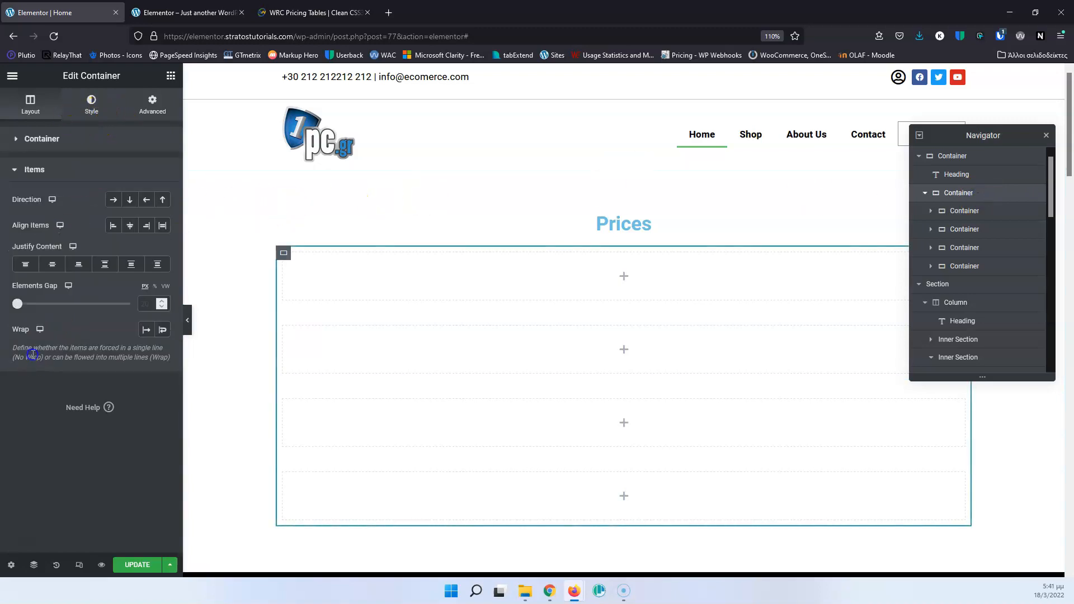
{"action": "left_click", "coordinate": [113, 205]}
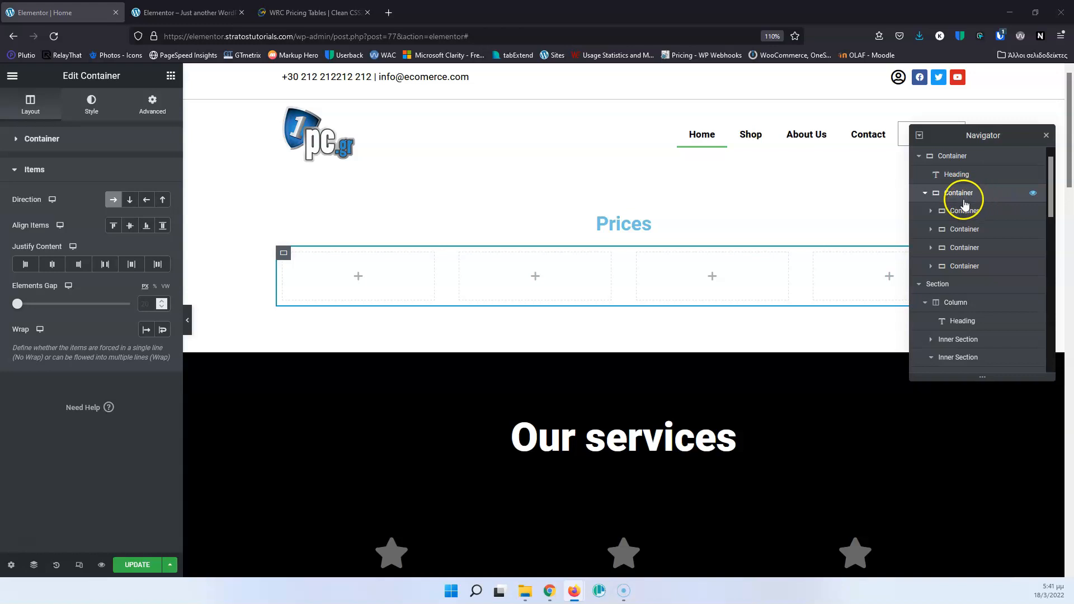
Check the pricing table reference page, return to the Home page editor and nest a container inside the first of the four columns.
{"action": "left_click", "coordinate": [310, 10]}
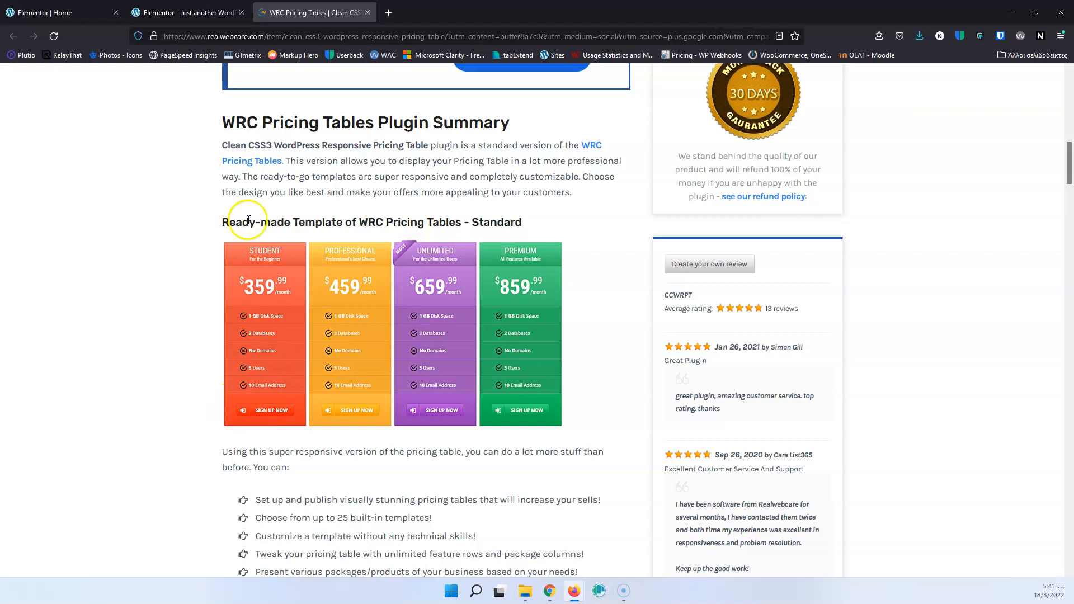
{"action": "left_click", "coordinate": [83, 12]}
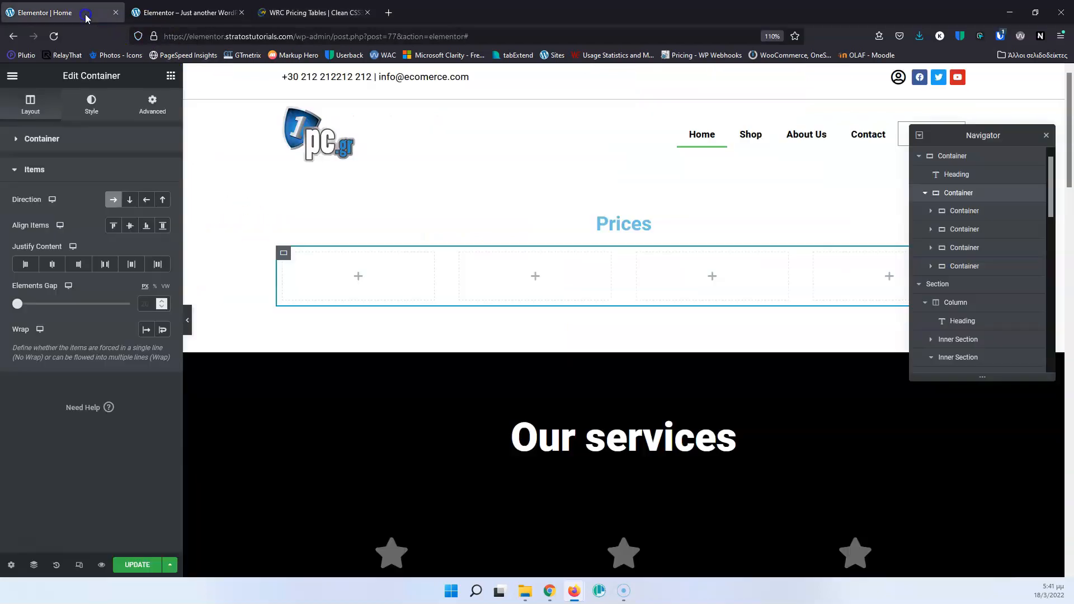
{"action": "left_click", "coordinate": [324, 286]}
{"action": "left_click", "coordinate": [356, 279]}
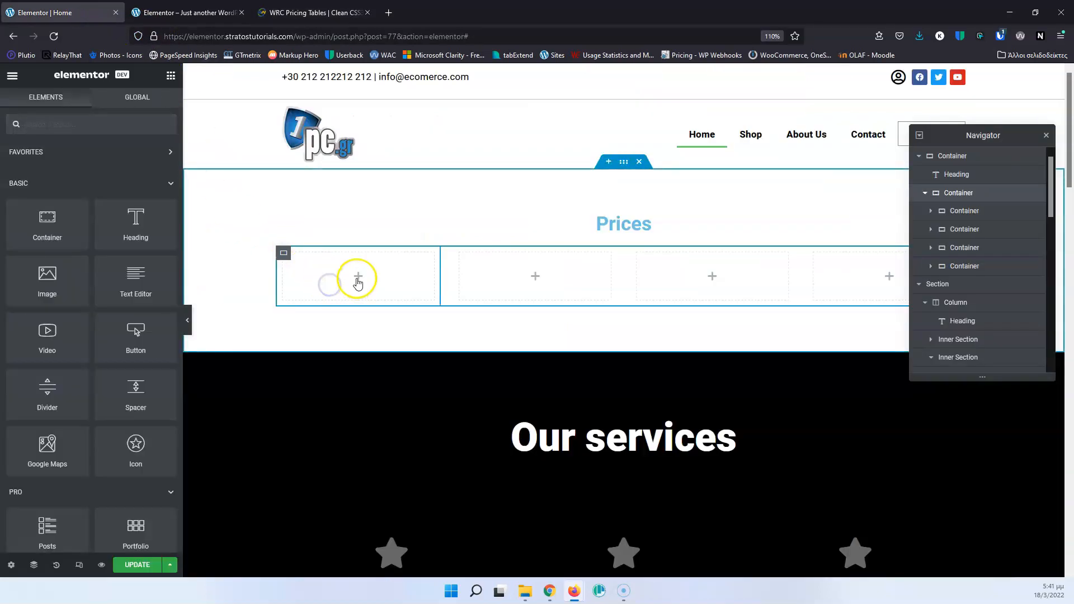
{"action": "left_click_drag", "start_coordinate": [53, 223], "coordinate": [354, 288]}
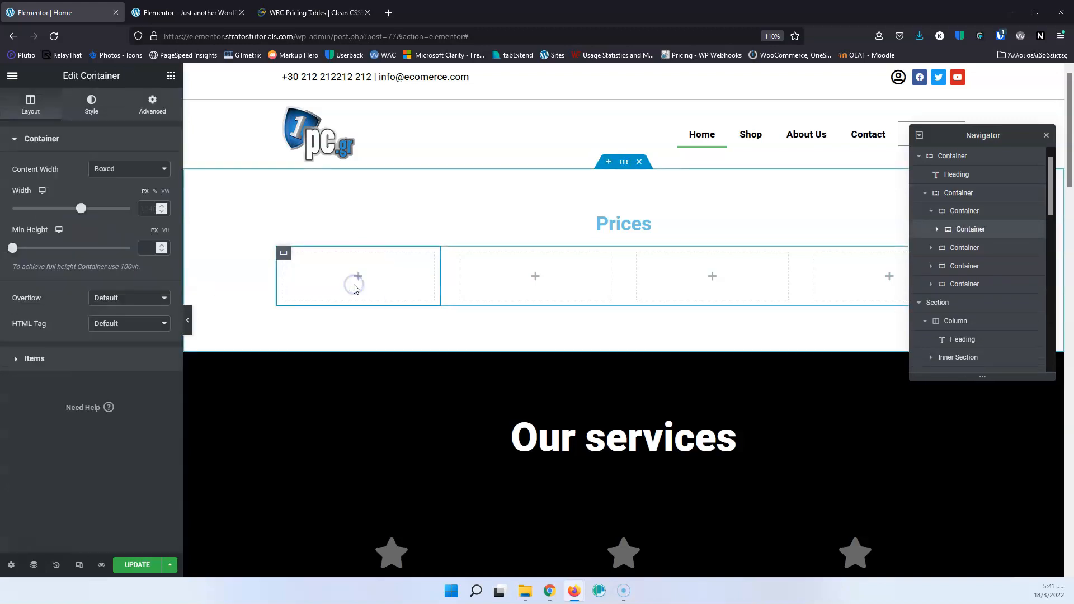
Duplicate the nested container in the first column four times to get five stacked containers.
{"action": "right_click", "coordinate": [971, 228]}
{"action": "left_click", "coordinate": [986, 257]}
{"action": "right_click", "coordinate": [971, 247]}
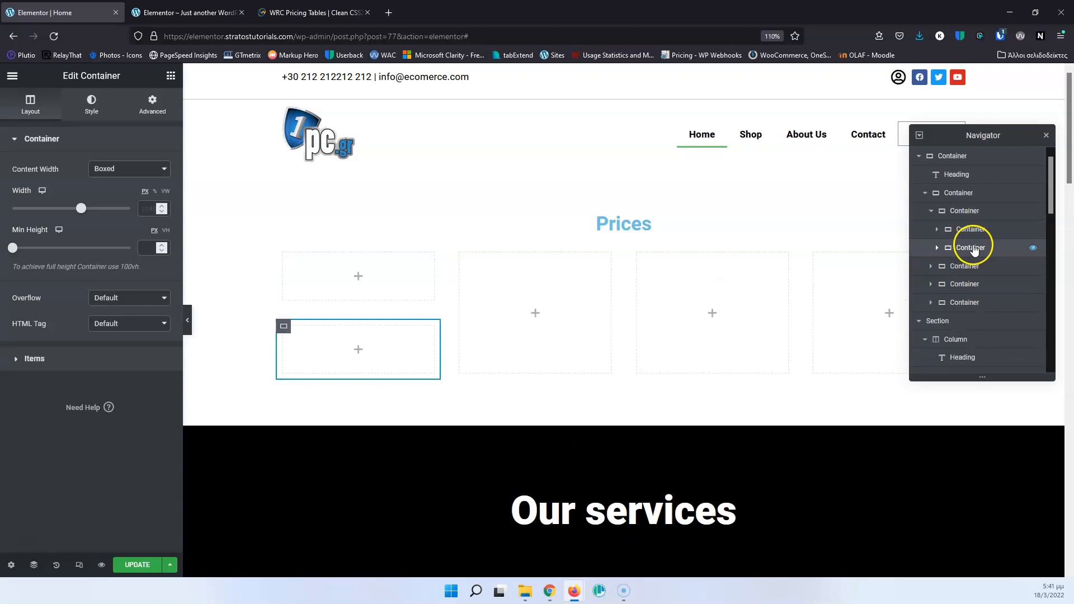
{"action": "left_click", "coordinate": [983, 276]}
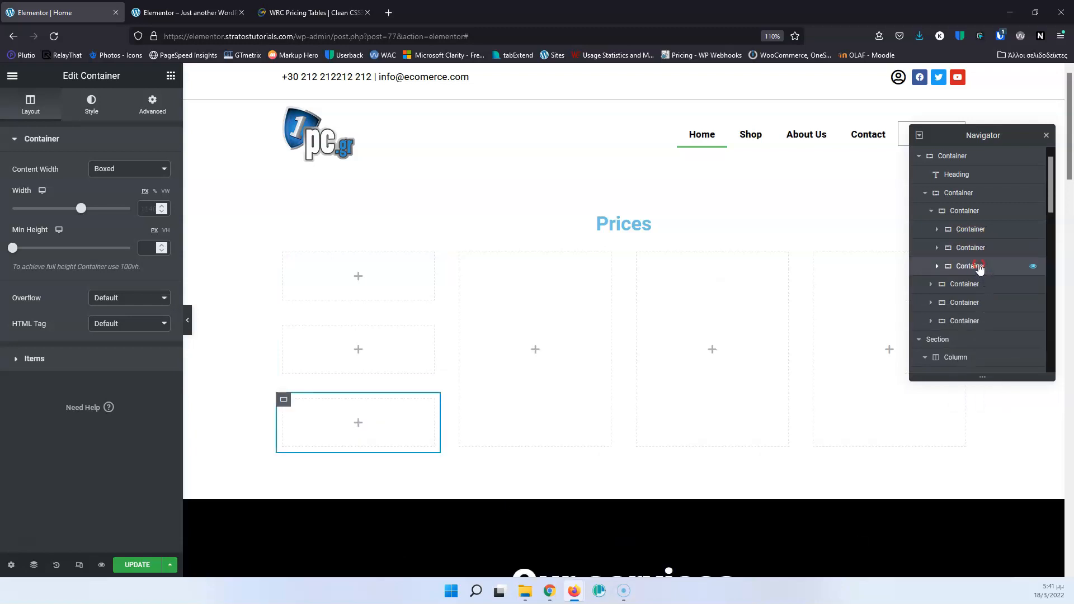
{"action": "right_click", "coordinate": [976, 266]}
{"action": "left_click", "coordinate": [983, 293]}
{"action": "right_click", "coordinate": [976, 267]}
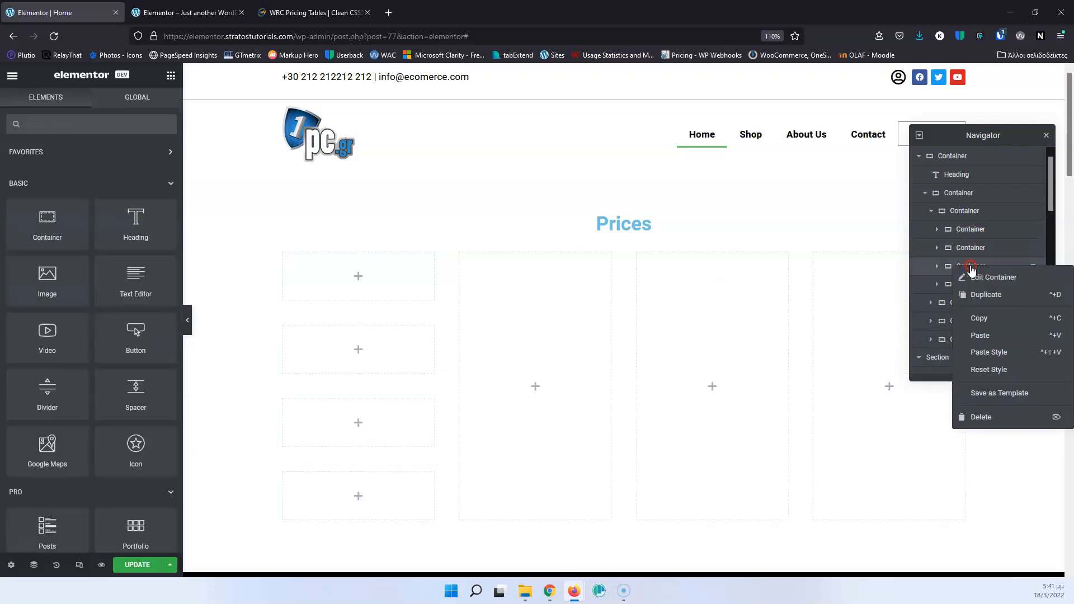
{"action": "left_click", "coordinate": [978, 293]}
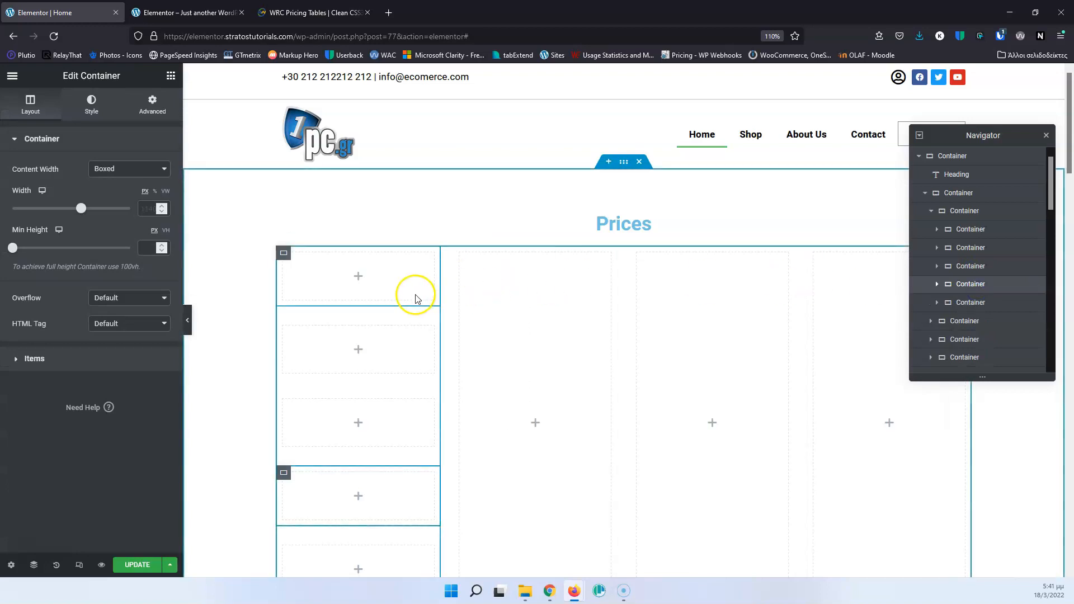
Sample the red colour ED5846 from the STUDENT header on the pricing table reference page with Hoverify's Color Eyedropper, and return to the Home page editor.
{"action": "left_click", "coordinate": [322, 13]}
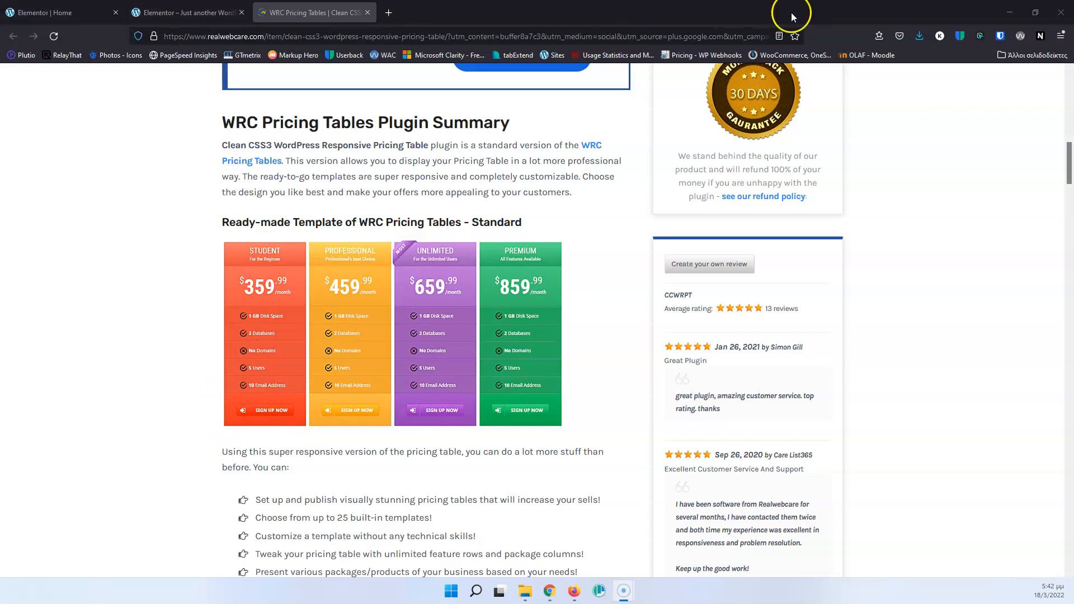
{"action": "left_click", "coordinate": [982, 37]}
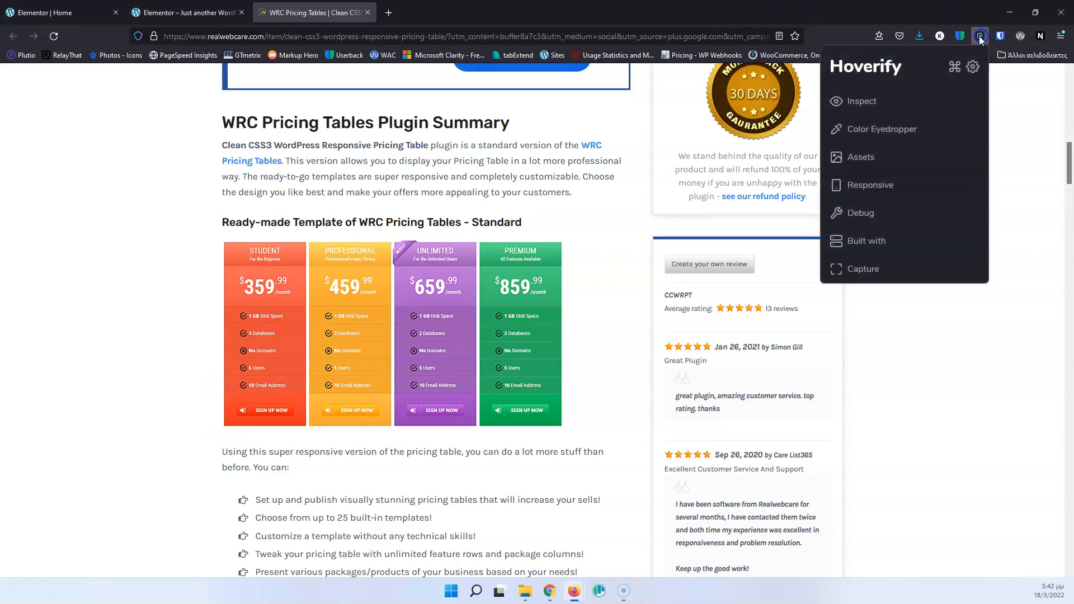
{"action": "left_click", "coordinate": [856, 127]}
{"action": "left_click", "coordinate": [857, 103]}
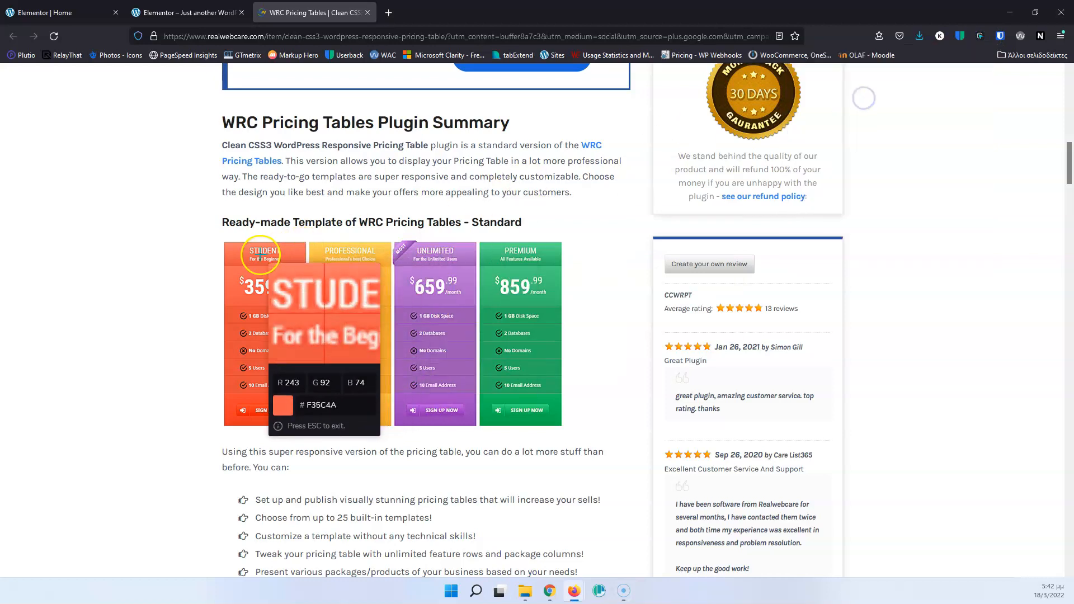
{"action": "left_click", "coordinate": [230, 259]}
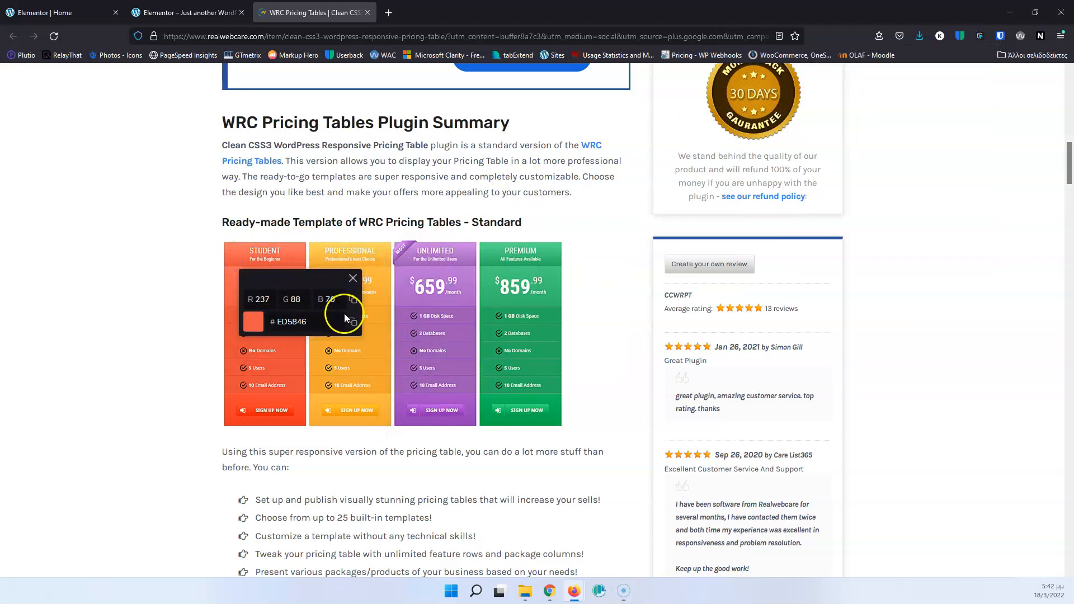
{"action": "left_click", "coordinate": [59, 12]}
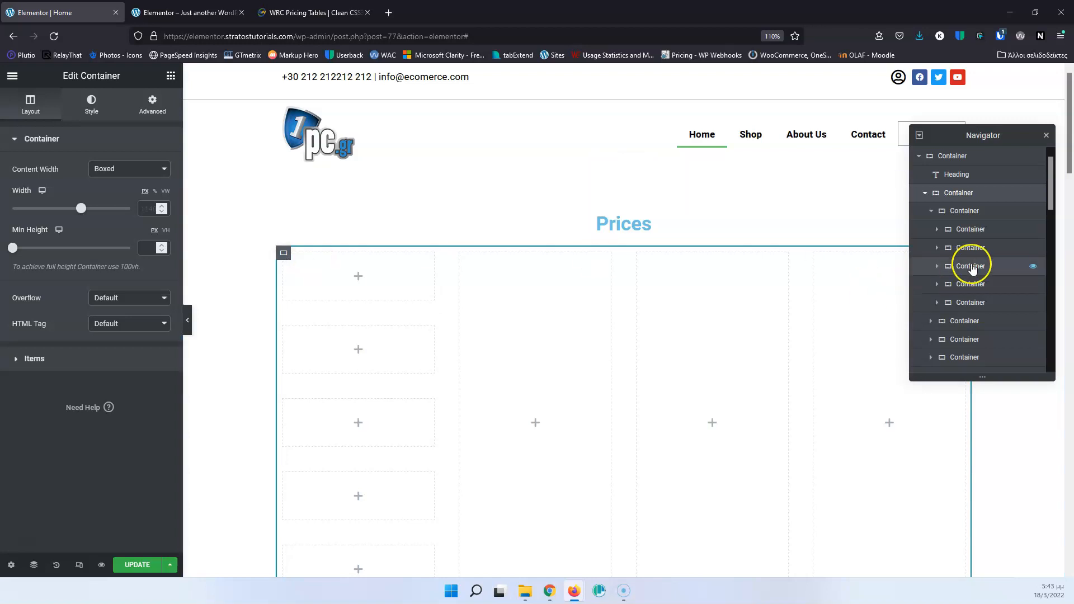
Give the first column's container a Classic background in the sampled colour #ED5846.
{"action": "left_click", "coordinate": [976, 217]}
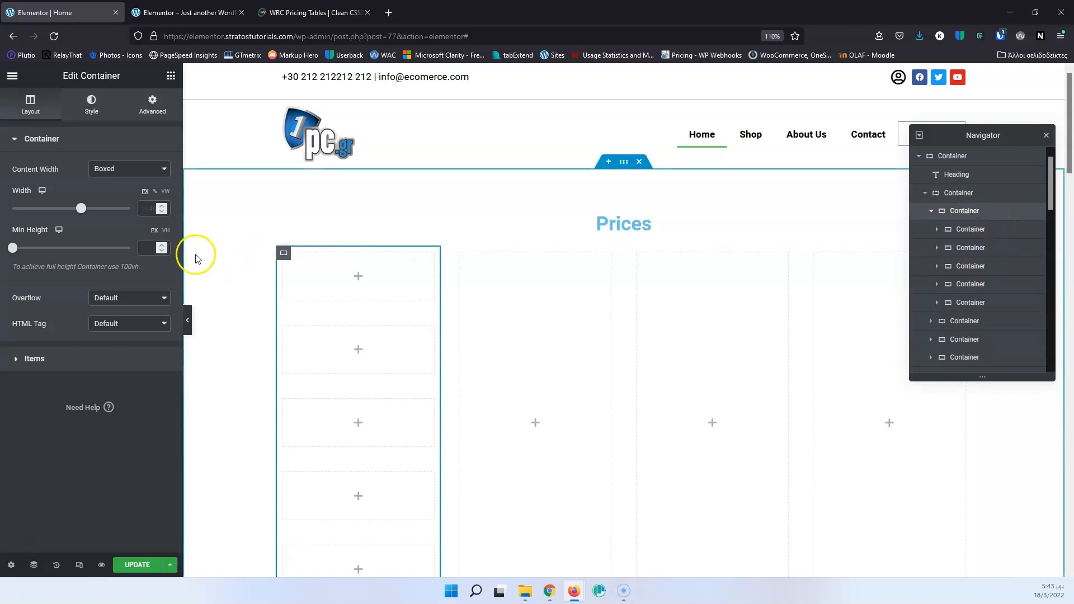
{"action": "left_click", "coordinate": [143, 111]}
{"action": "scroll", "coordinate": [69, 318], "scroll_direction": "down", "scroll_amount": 2}
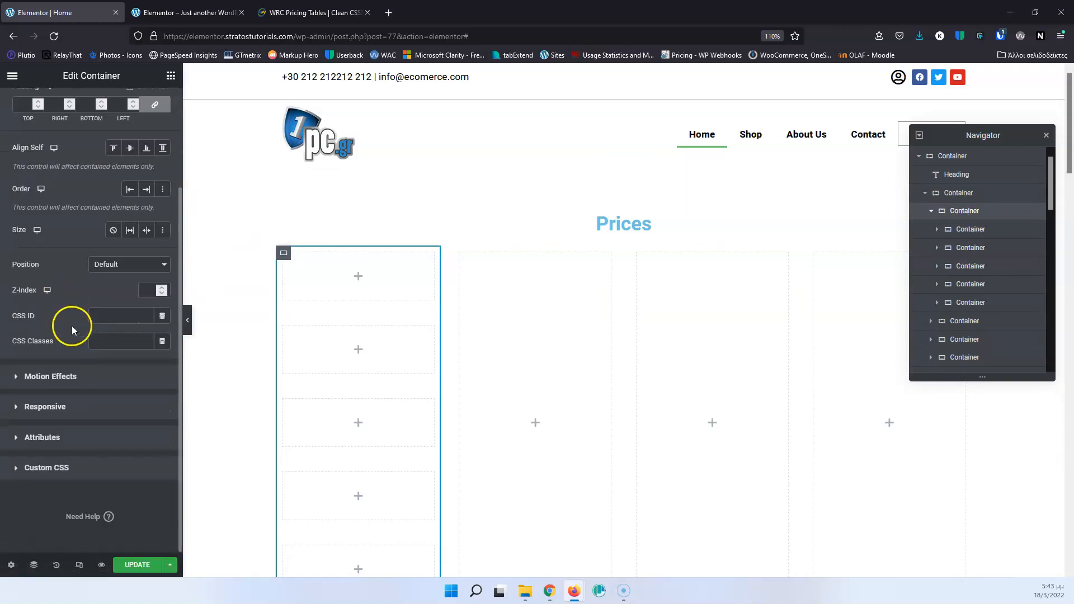
{"action": "scroll", "coordinate": [63, 219], "scroll_direction": "up", "scroll_amount": 2}
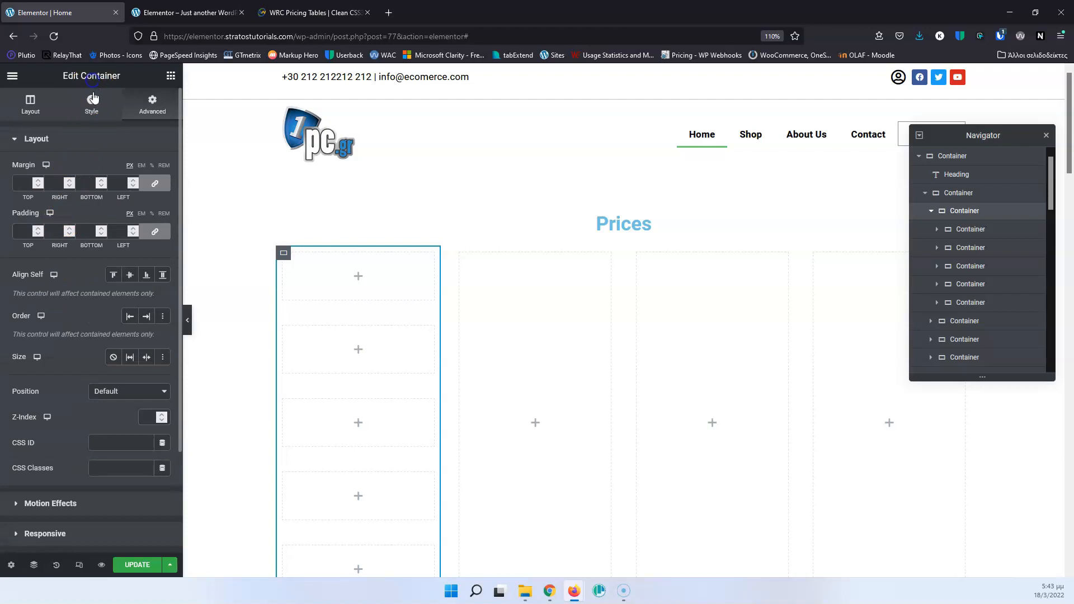
{"action": "left_click", "coordinate": [91, 103]}
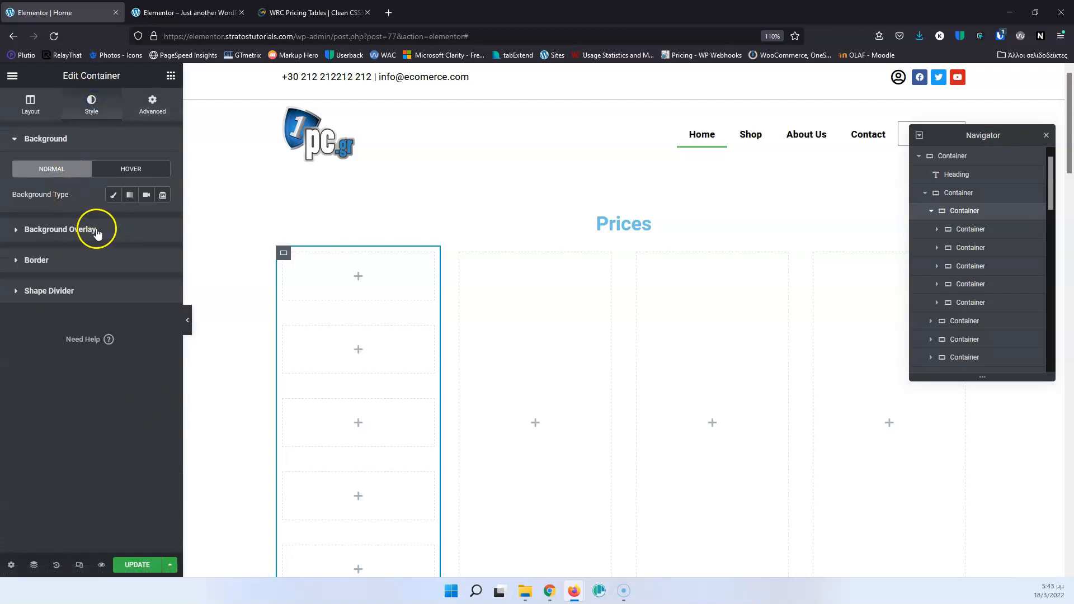
{"action": "left_click", "coordinate": [113, 195]}
{"action": "left_click", "coordinate": [162, 221]}
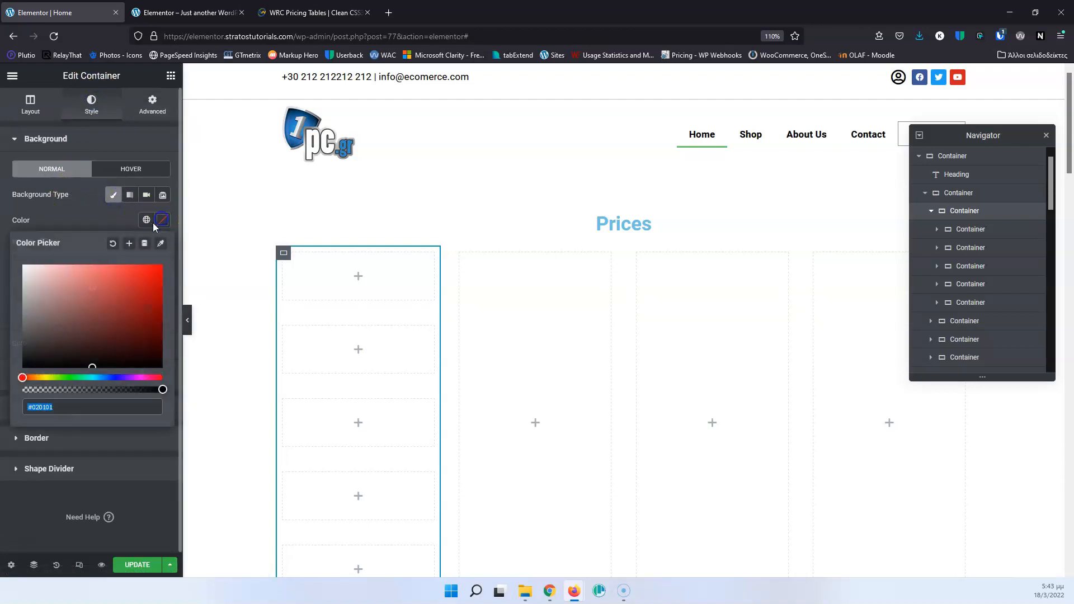
{"action": "type", "text": "#ed5846"}
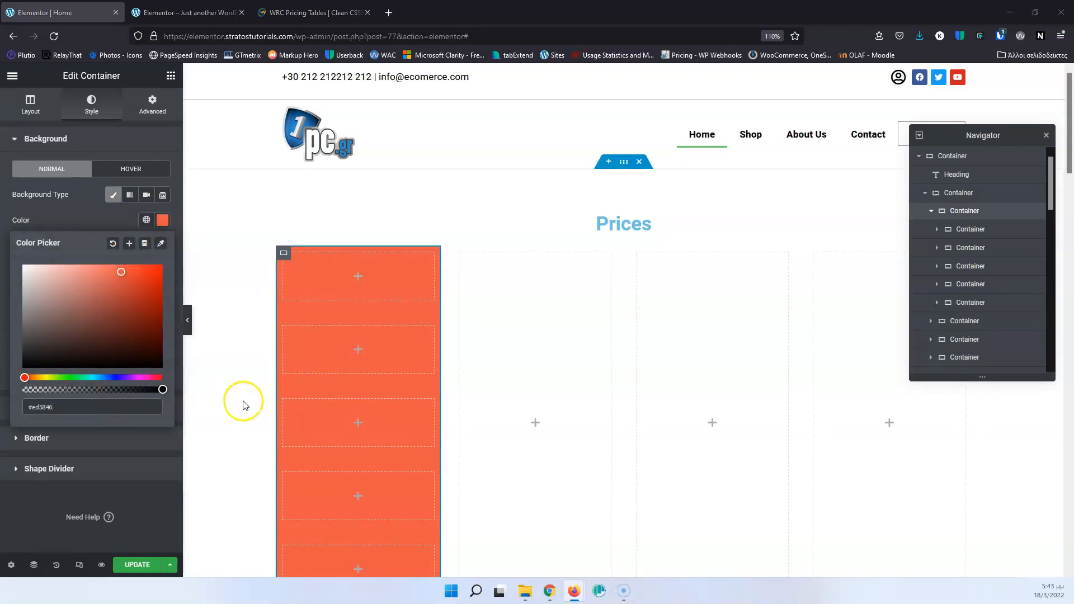
Exit the colour eyedropper on the reference page and add a heading titled STUDENT to the first nested container of the red column.
{"action": "left_click", "coordinate": [363, 282]}
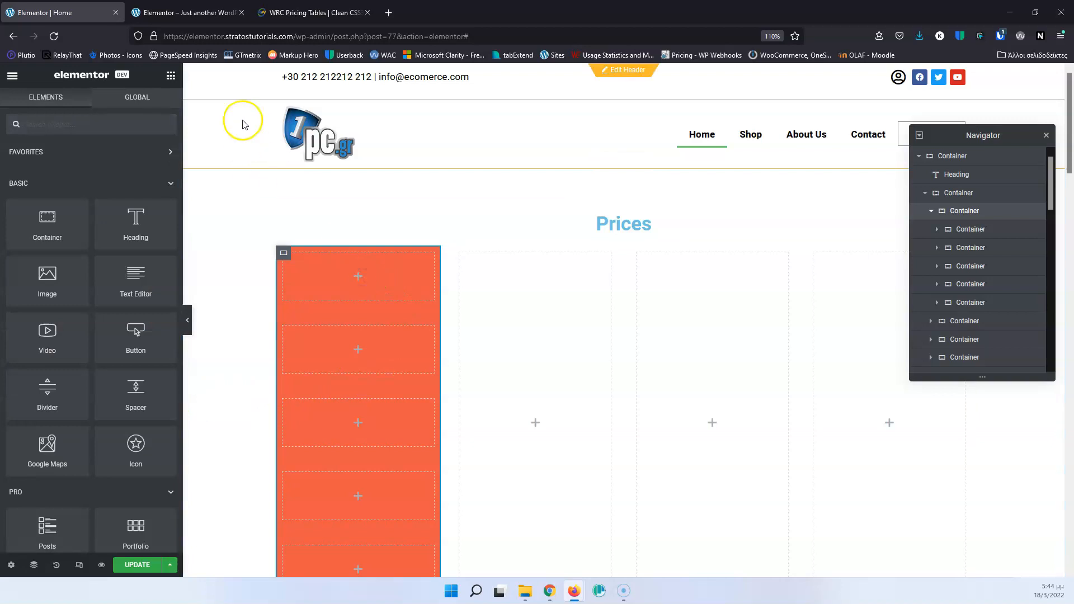
{"action": "left_click", "coordinate": [333, 7]}
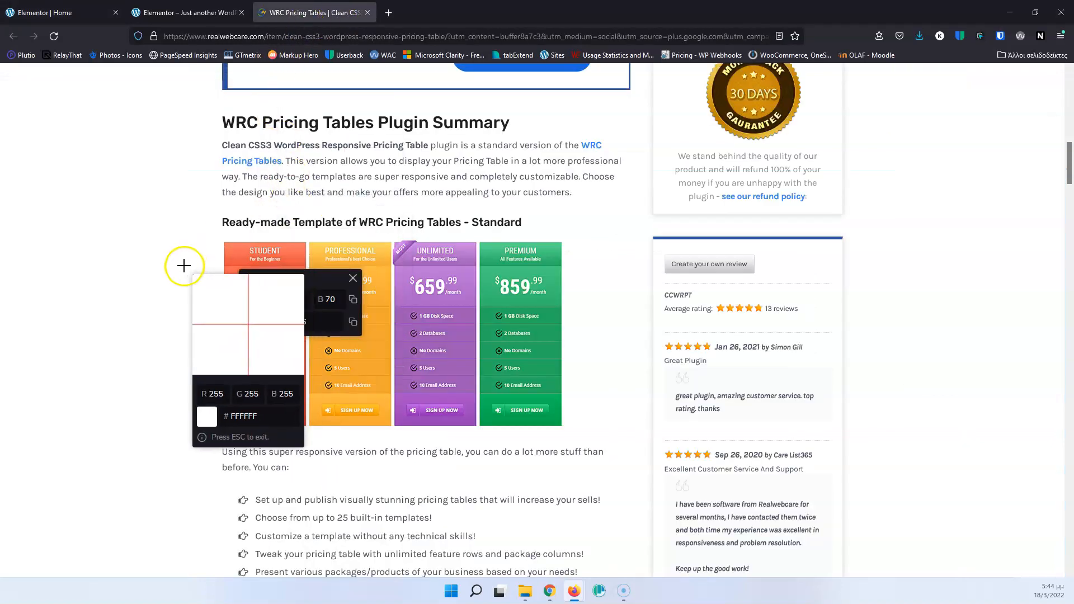
{"action": "left_click", "coordinate": [173, 284]}
{"action": "left_click", "coordinate": [231, 283]}
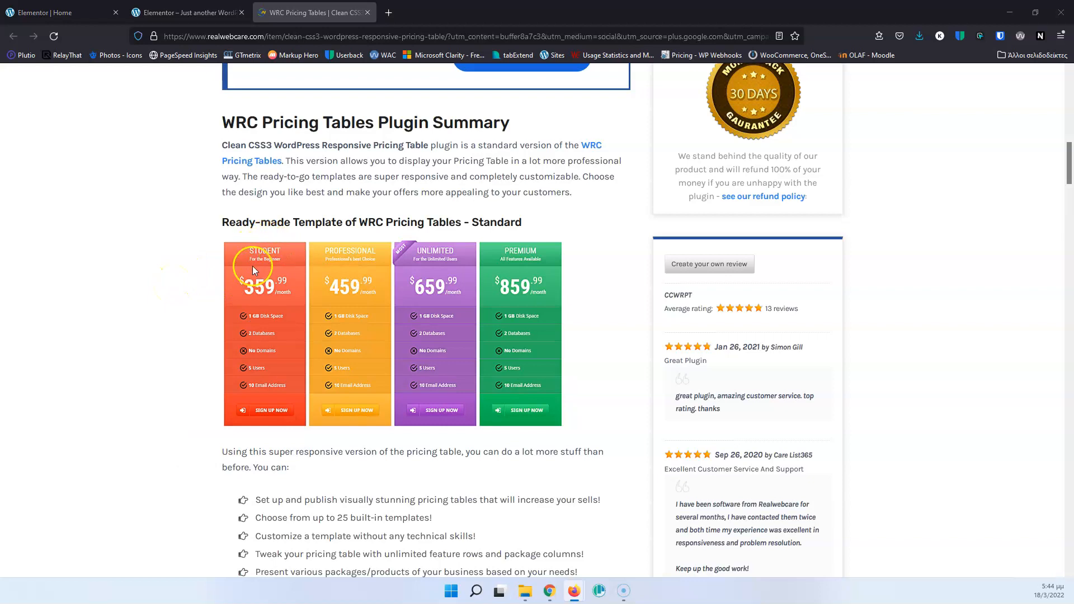
{"action": "left_click", "coordinate": [48, 10]}
{"action": "left_click_drag", "start_coordinate": [133, 219], "coordinate": [344, 268]}
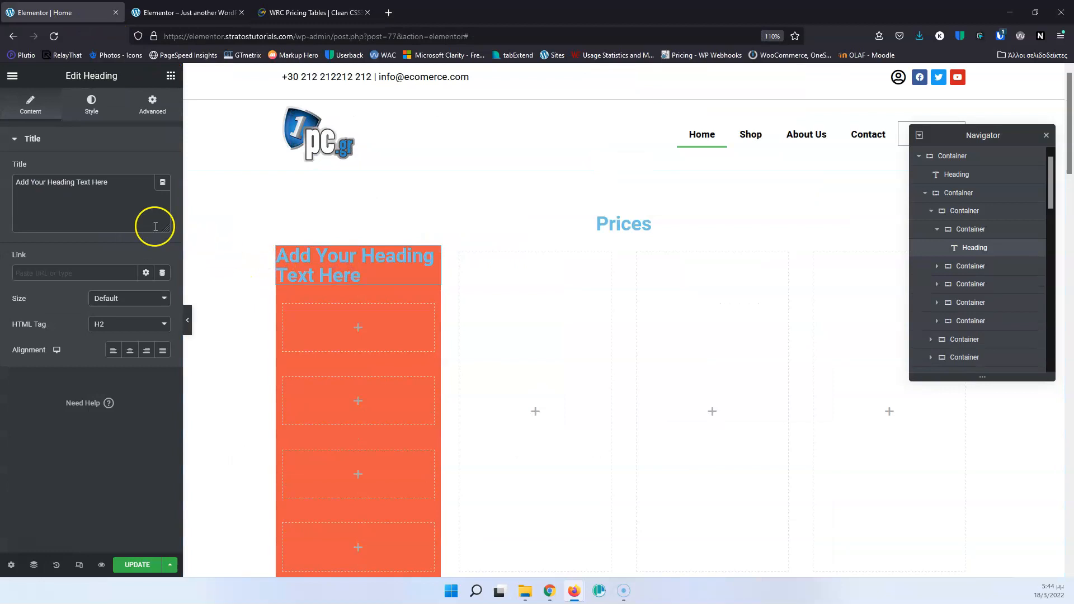
{"action": "left_click_drag", "start_coordinate": [115, 183], "coordinate": [9, 186]}
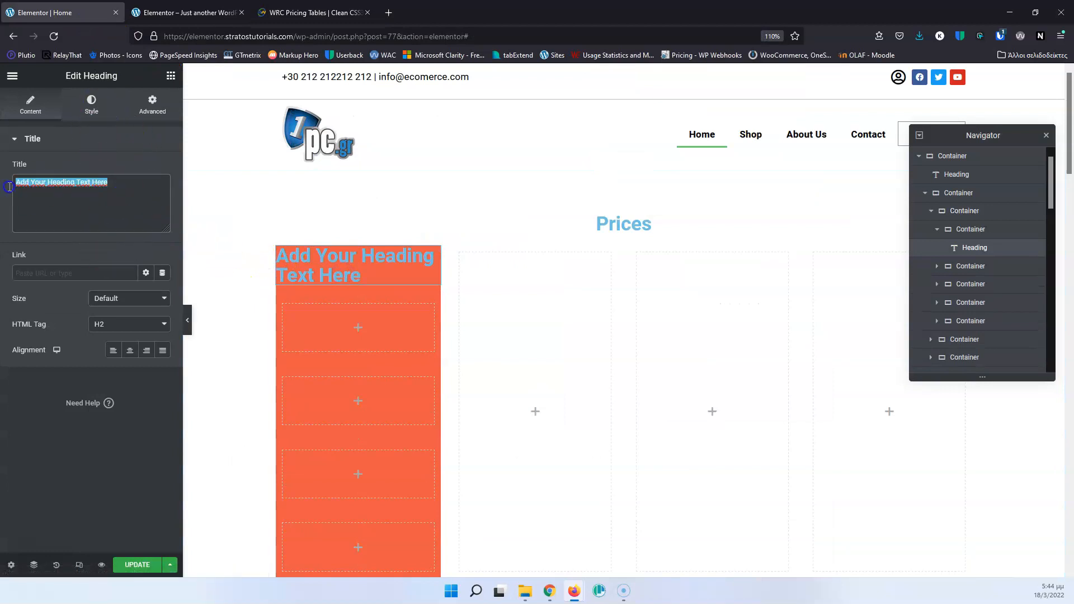
{"action": "type", "text": "STUDENT"}
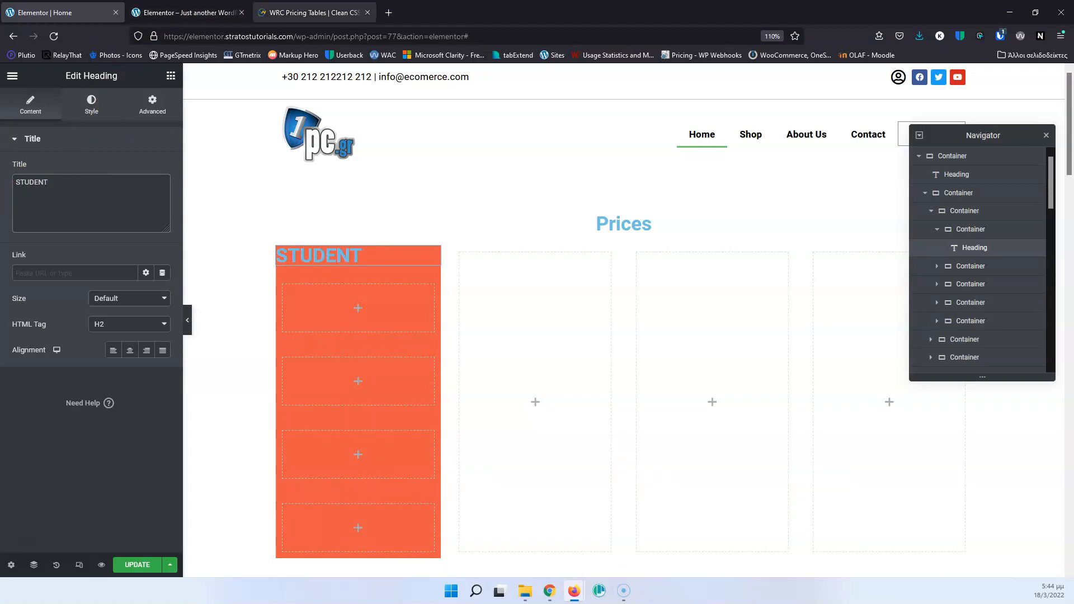
Check the reference table's subtitle and add a second heading reading "For the Beginner" to the container holding the STUDENT heading.
{"action": "left_click", "coordinate": [291, 12]}
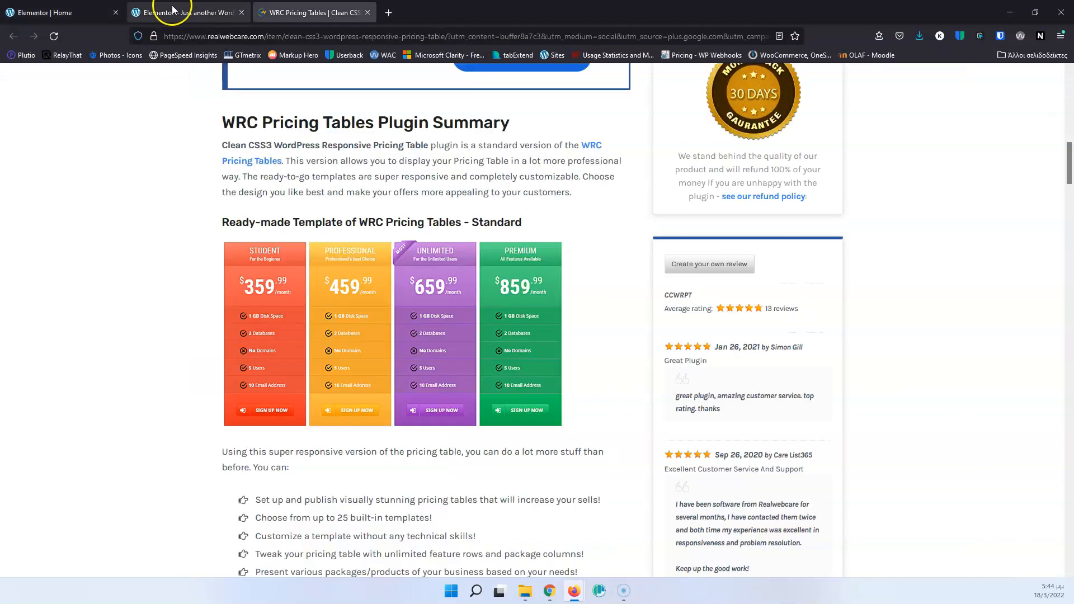
{"action": "left_click", "coordinate": [68, 15]}
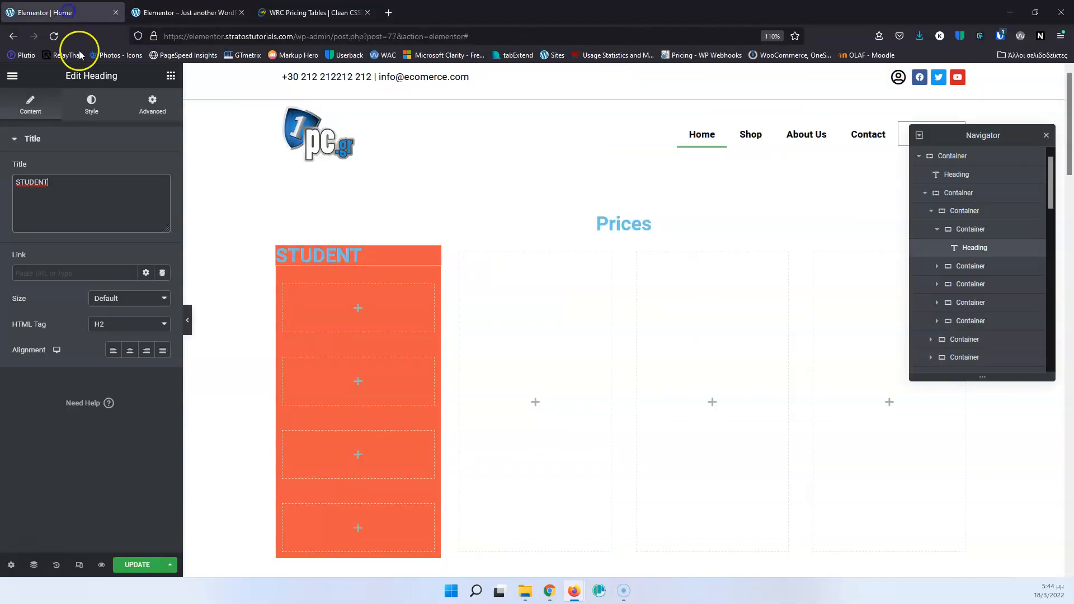
{"action": "left_click", "coordinate": [170, 75]}
{"action": "left_click_drag", "start_coordinate": [148, 203], "coordinate": [370, 250]}
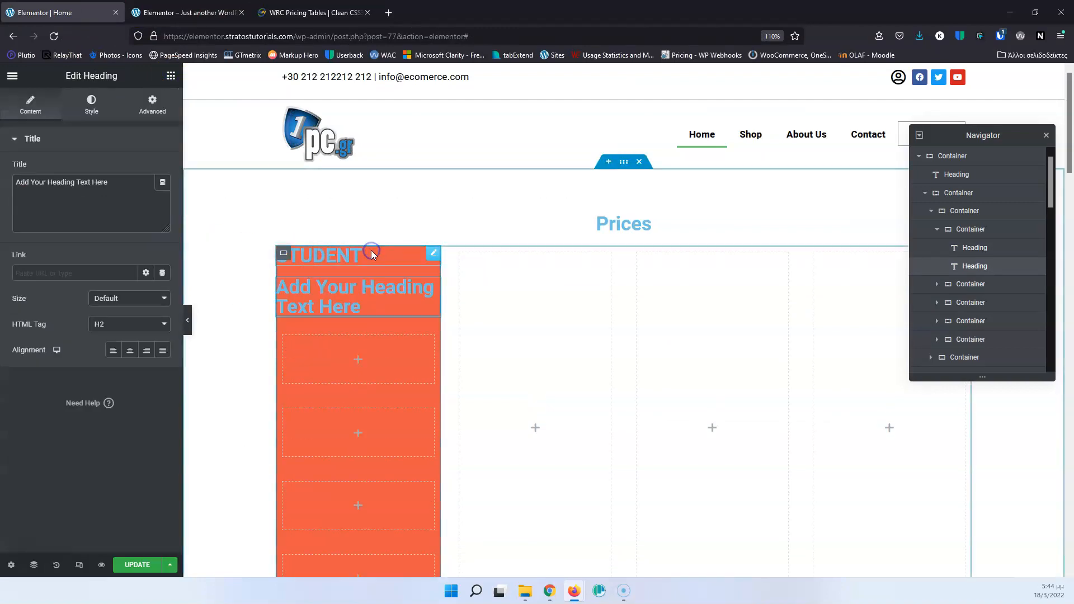
{"action": "triple_click", "coordinate": [129, 179]}
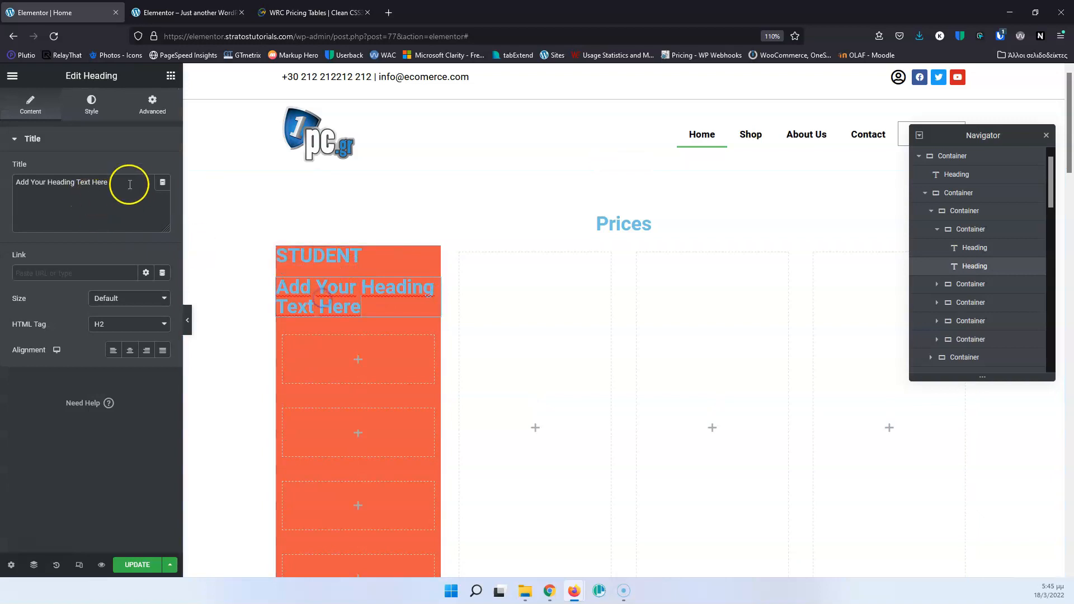
{"action": "type", "text": "For the Begginer"}
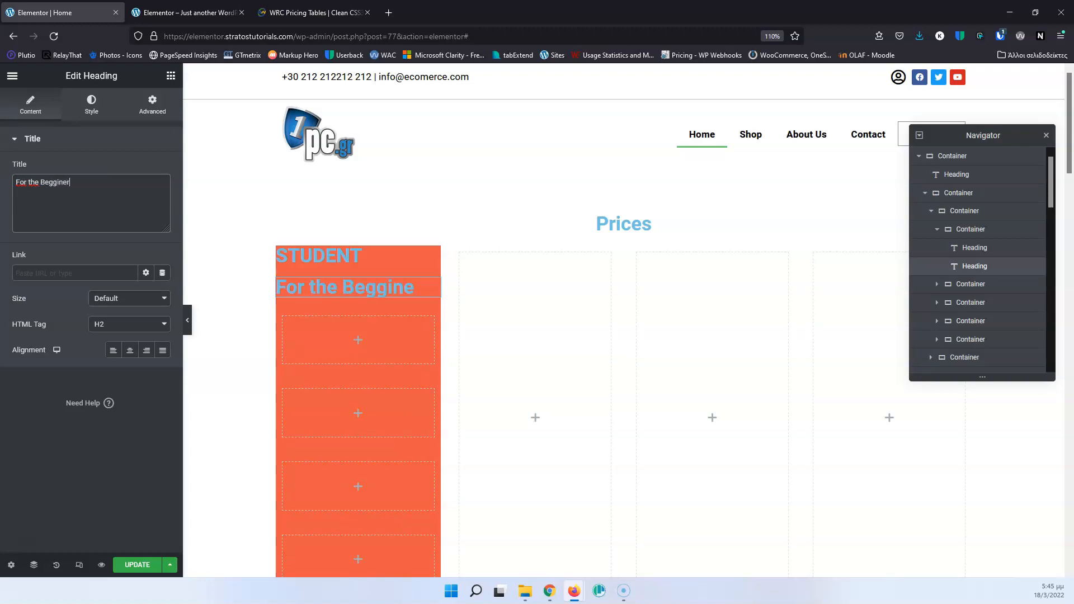
{"action": "left_click", "coordinate": [56, 185]}
{"action": "left_click", "coordinate": [79, 214]}
Set the text colour of the STUDENT heading to white.
{"action": "left_click", "coordinate": [311, 248]}
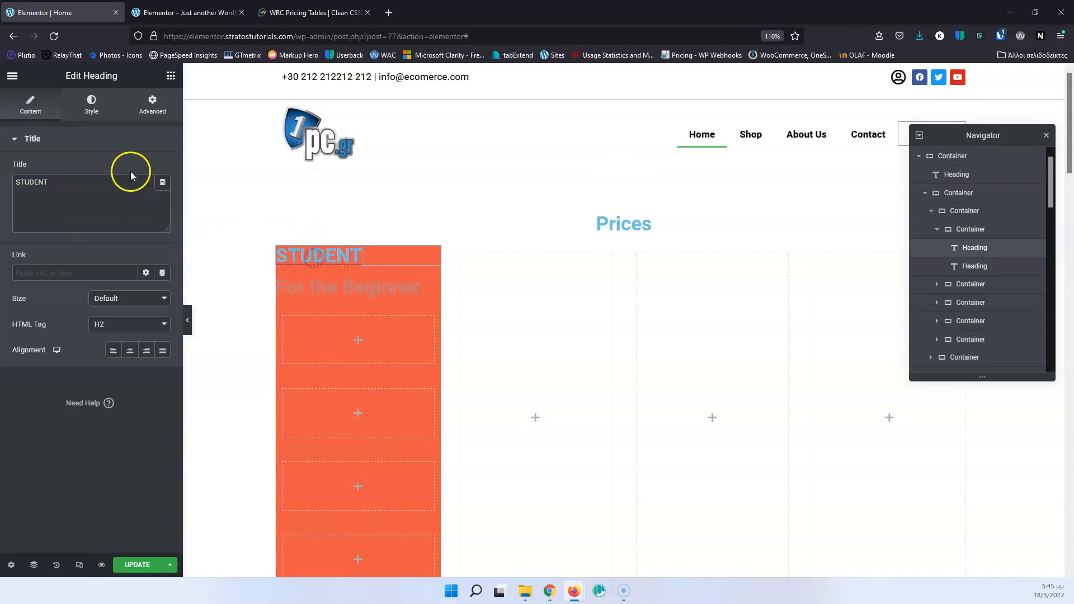
{"action": "left_click", "coordinate": [153, 108]}
{"action": "left_click", "coordinate": [91, 103]}
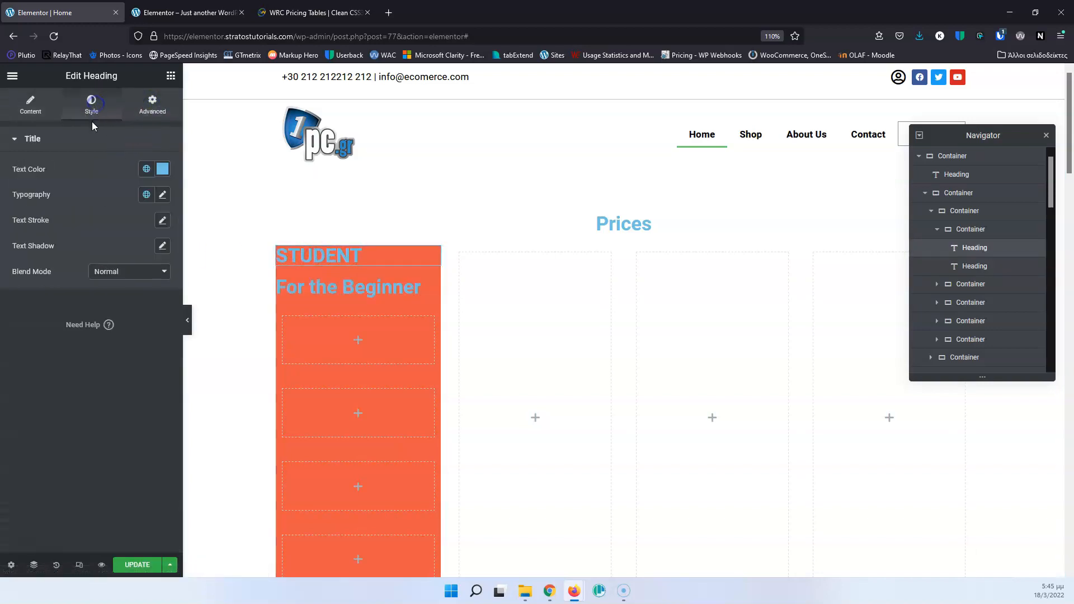
{"action": "left_click", "coordinate": [159, 170]}
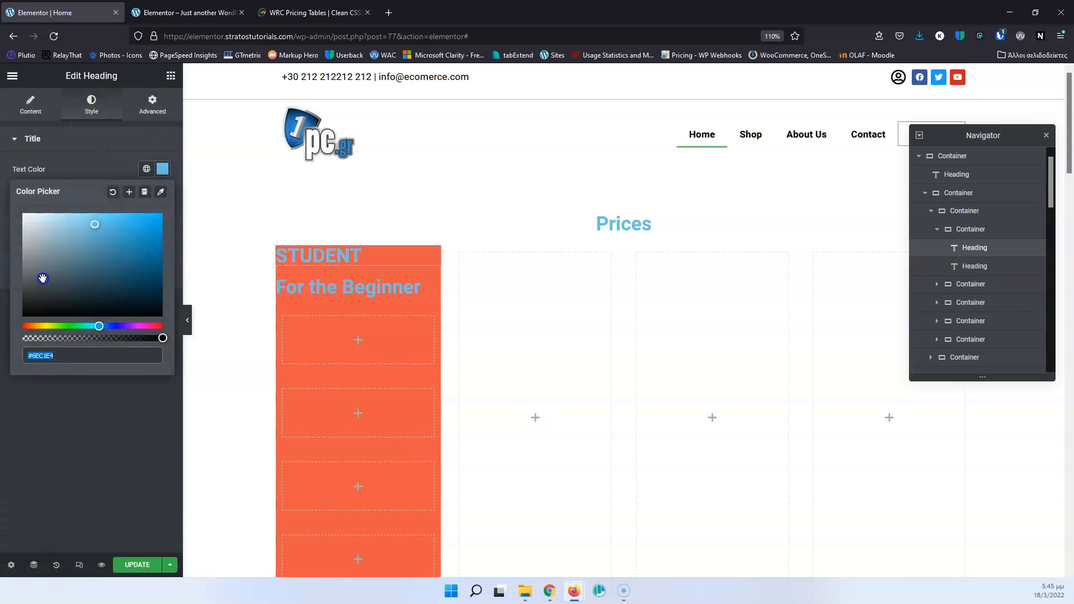
{"action": "left_click_drag", "start_coordinate": [41, 278], "coordinate": [11, 200]}
{"action": "left_click", "coordinate": [94, 156]}
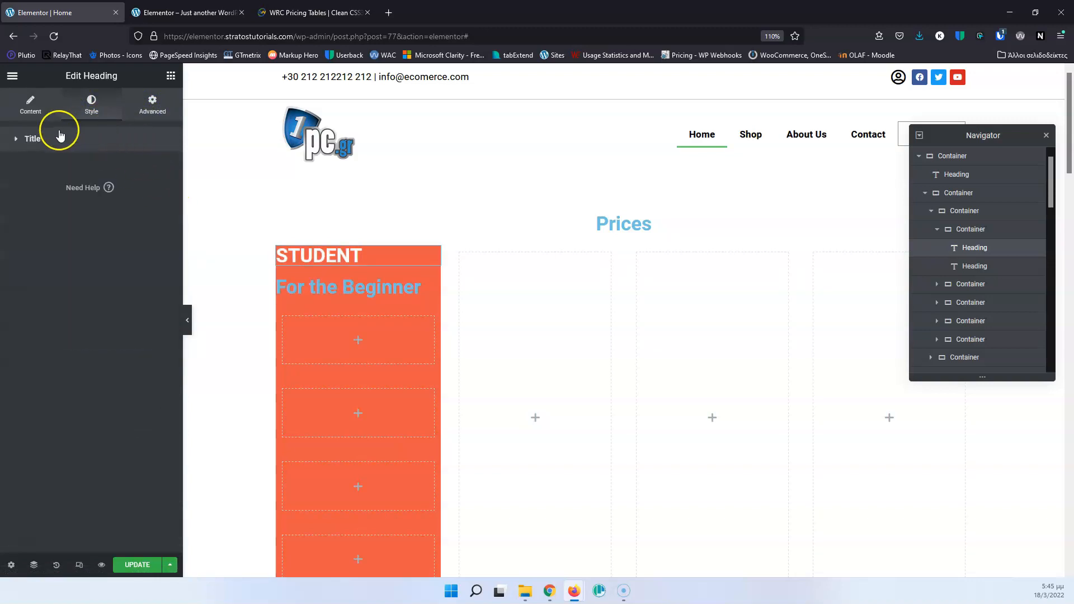
Set the text colour of the "For the Beginner" heading to white, #FFFFFF.
{"action": "left_click", "coordinate": [332, 290]}
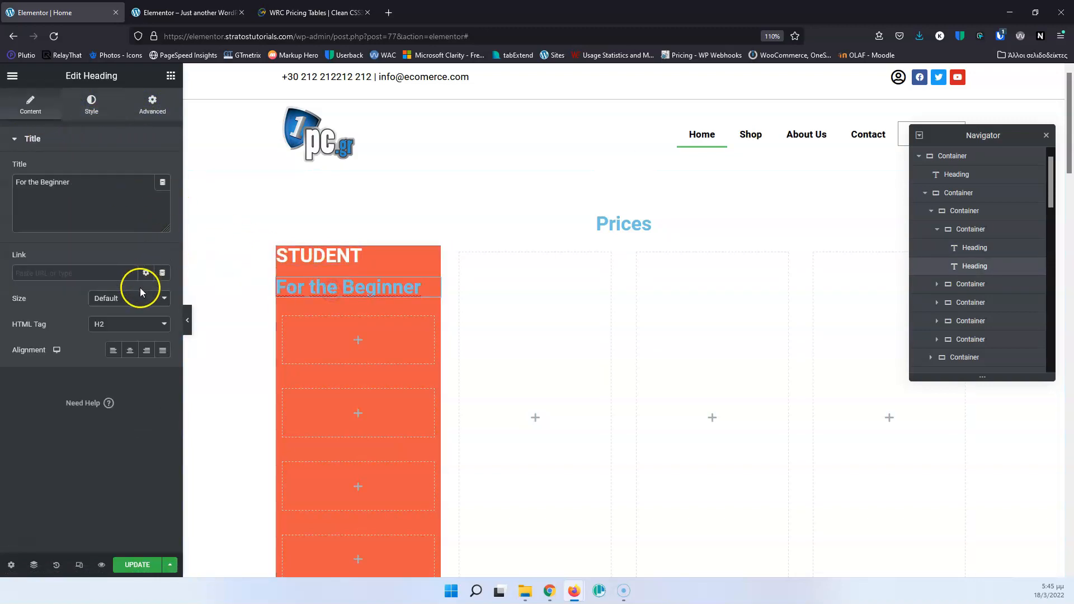
{"action": "left_click", "coordinate": [92, 105]}
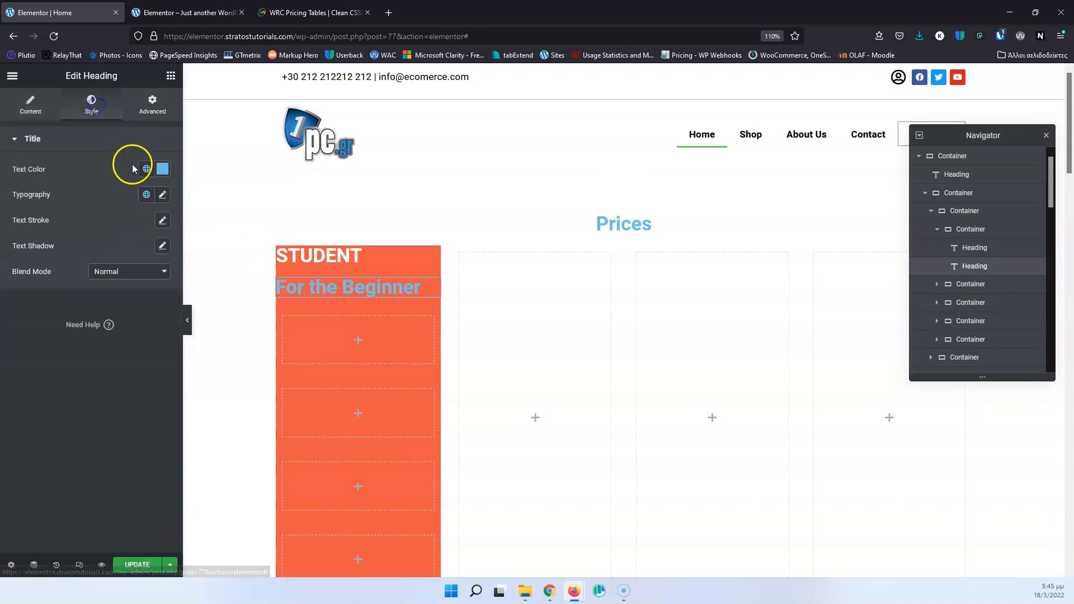
{"action": "left_click", "coordinate": [162, 169]}
{"action": "left_click", "coordinate": [50, 252]}
{"action": "left_click", "coordinate": [23, 214]}
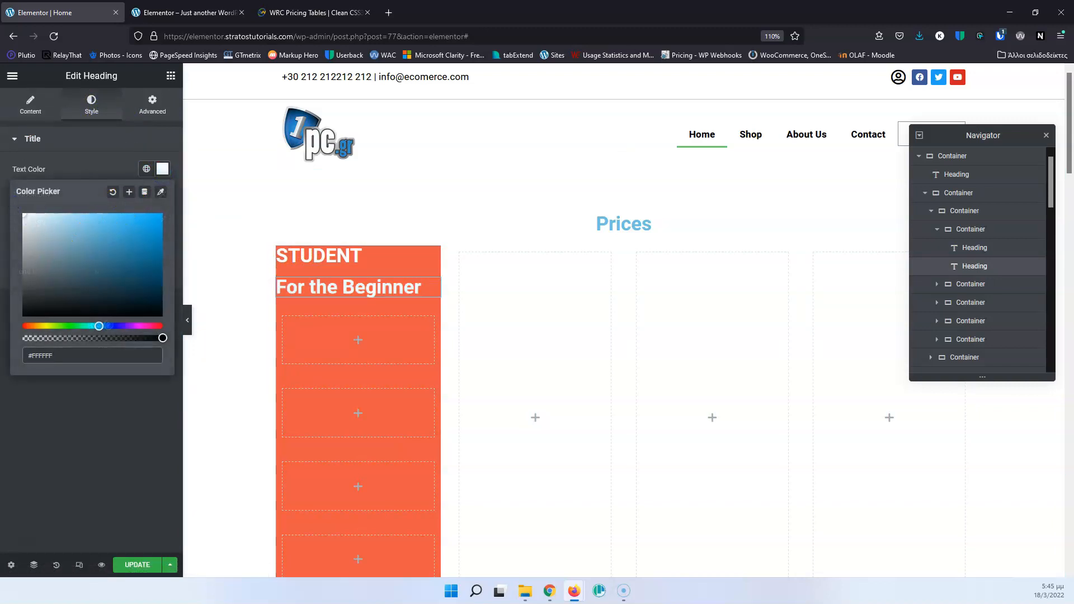
Set the STUDENT heading's font weight to 400 and its HTML tag to H4.
{"action": "left_click", "coordinate": [325, 255]}
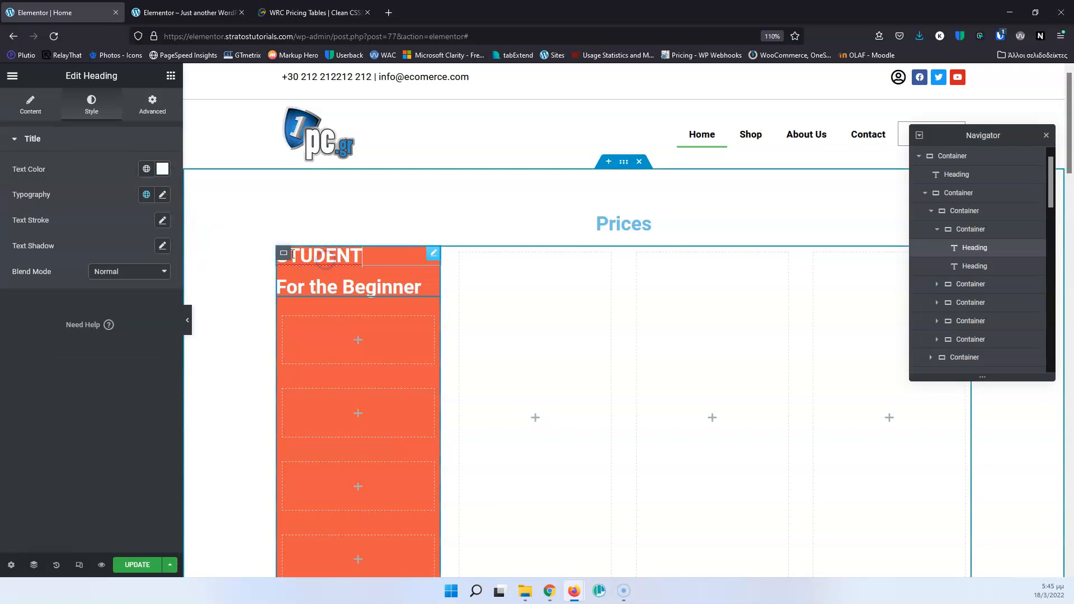
{"action": "left_click", "coordinate": [161, 195]}
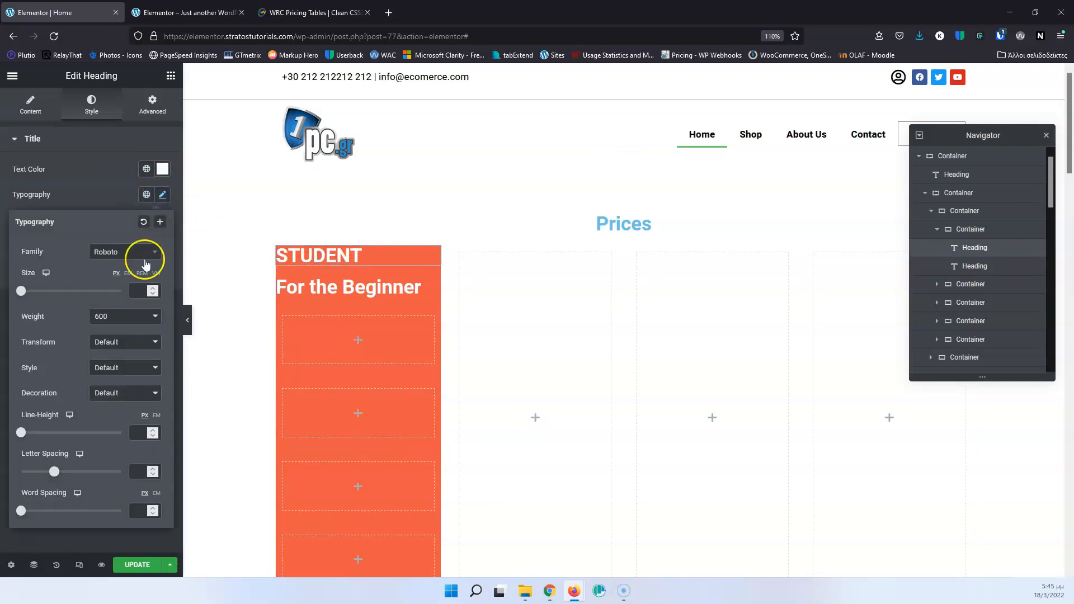
{"action": "left_click", "coordinate": [121, 318]}
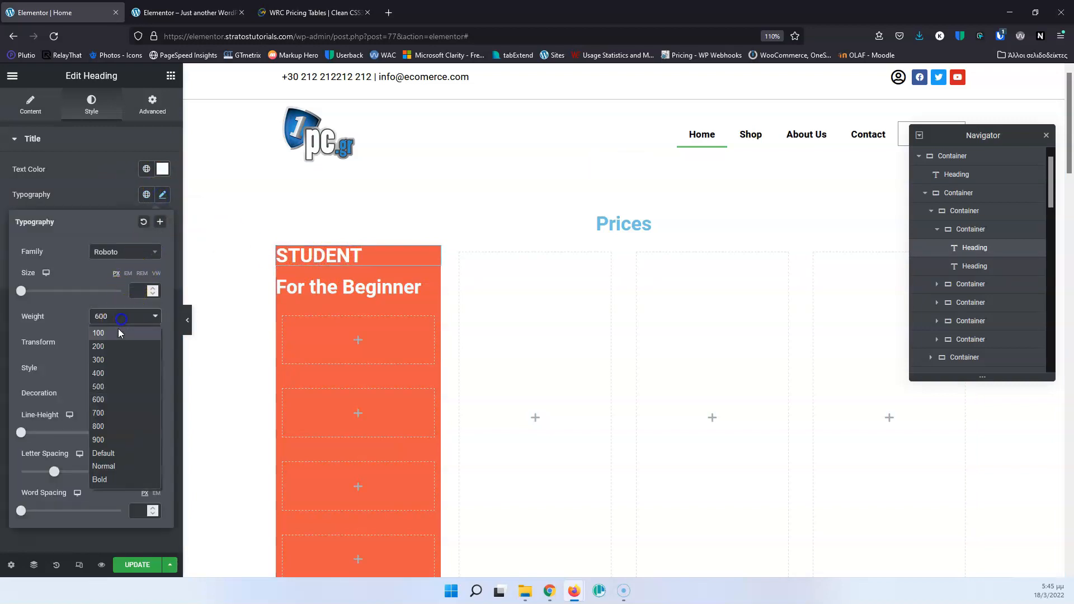
{"action": "left_click", "coordinate": [110, 377]}
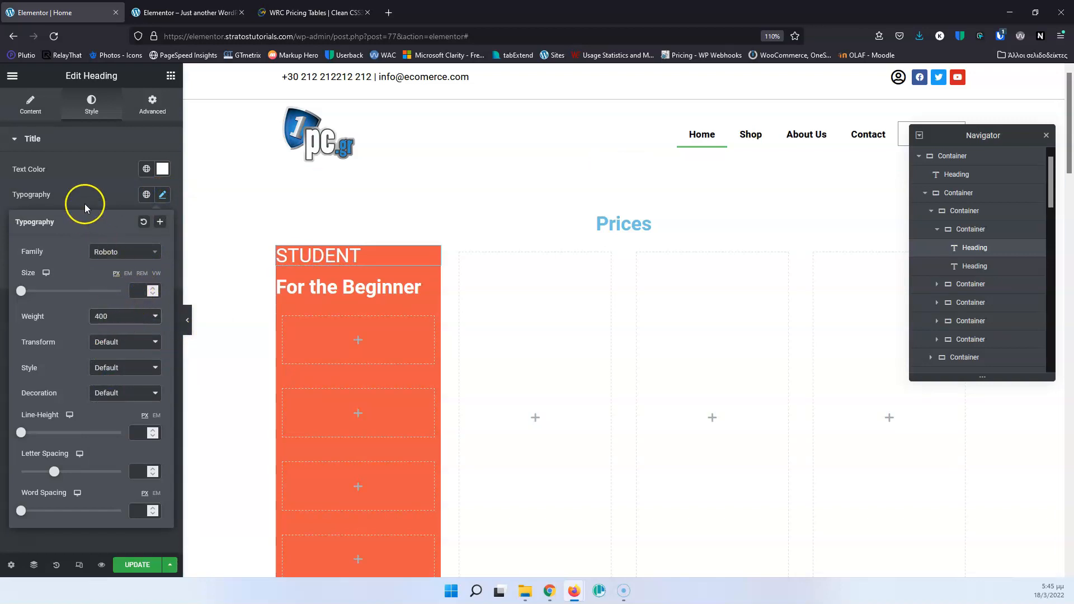
{"action": "left_click", "coordinate": [30, 107]}
{"action": "left_click", "coordinate": [96, 321]}
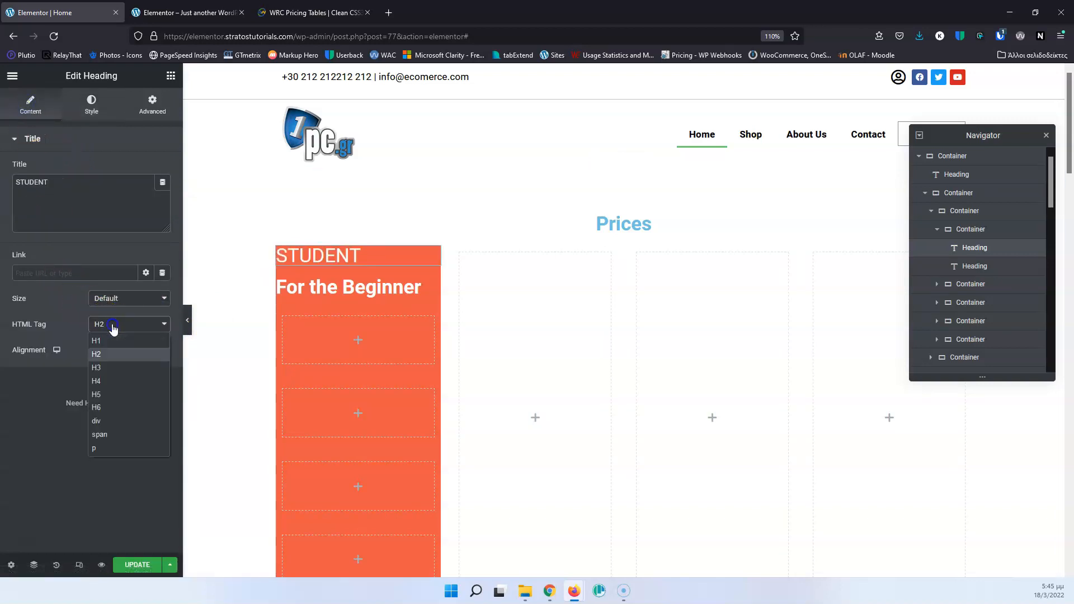
{"action": "left_click", "coordinate": [112, 377]}
Set the HTML tag of the "For the Beginner" heading to H6.
{"action": "left_click", "coordinate": [300, 283]}
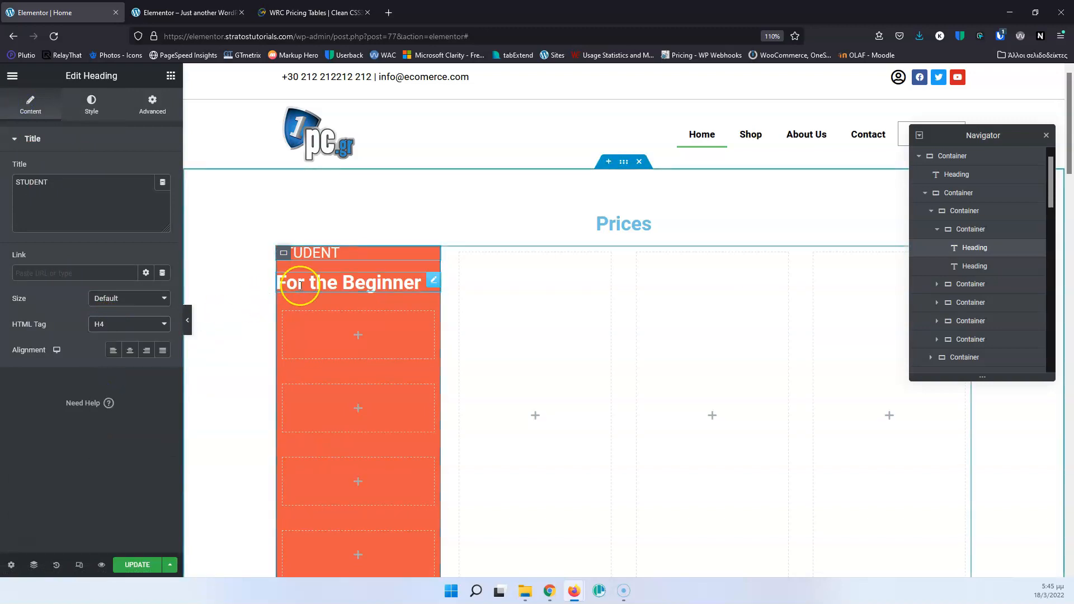
{"action": "left_click", "coordinate": [31, 103]}
{"action": "left_click", "coordinate": [132, 324]}
{"action": "left_click", "coordinate": [115, 405]}
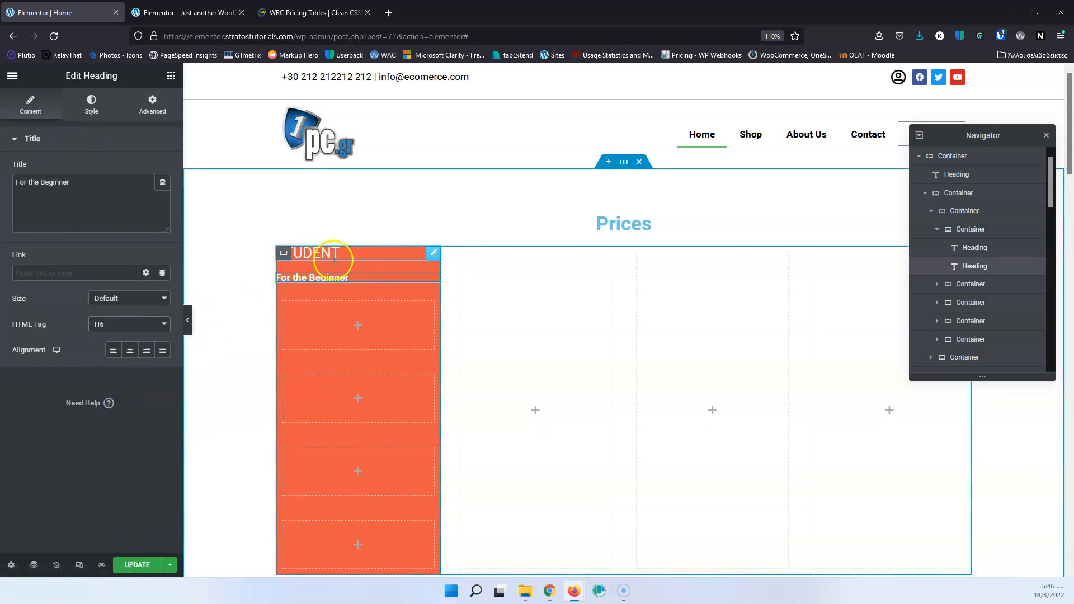
Set both Align Items and Justify Content to Center on the container holding the STUDENT and "For the Beginner" headings.
{"action": "left_click", "coordinate": [285, 254]}
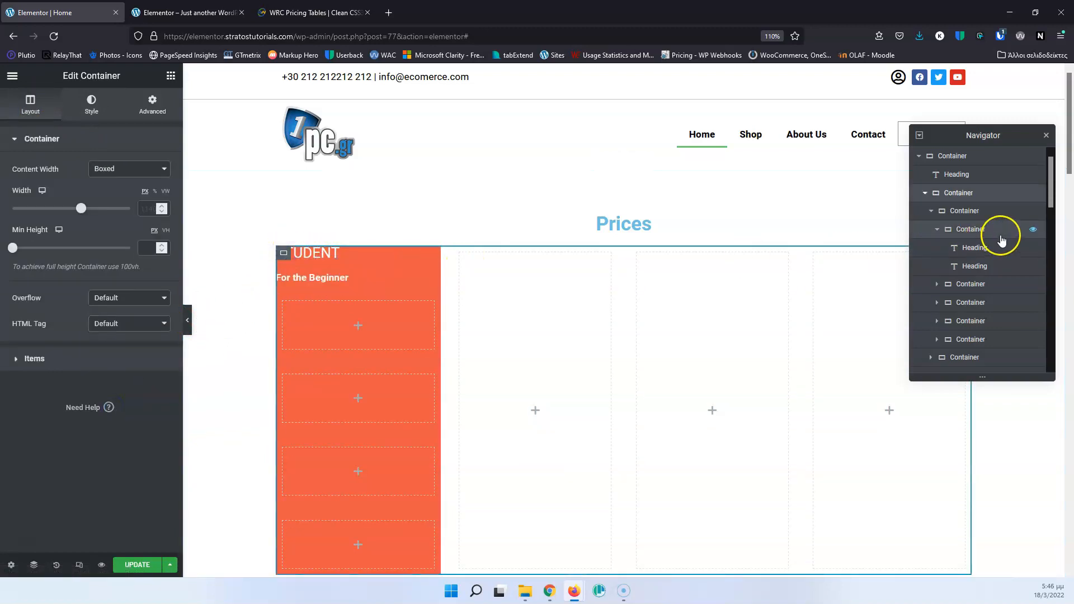
{"action": "left_click", "coordinate": [971, 229]}
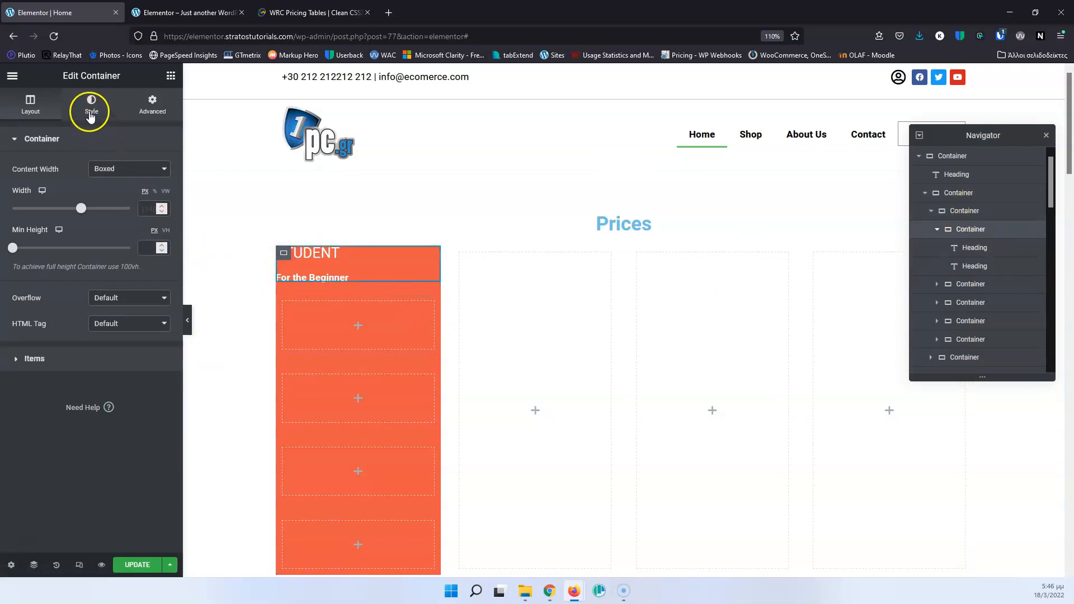
{"action": "left_click", "coordinate": [21, 359]}
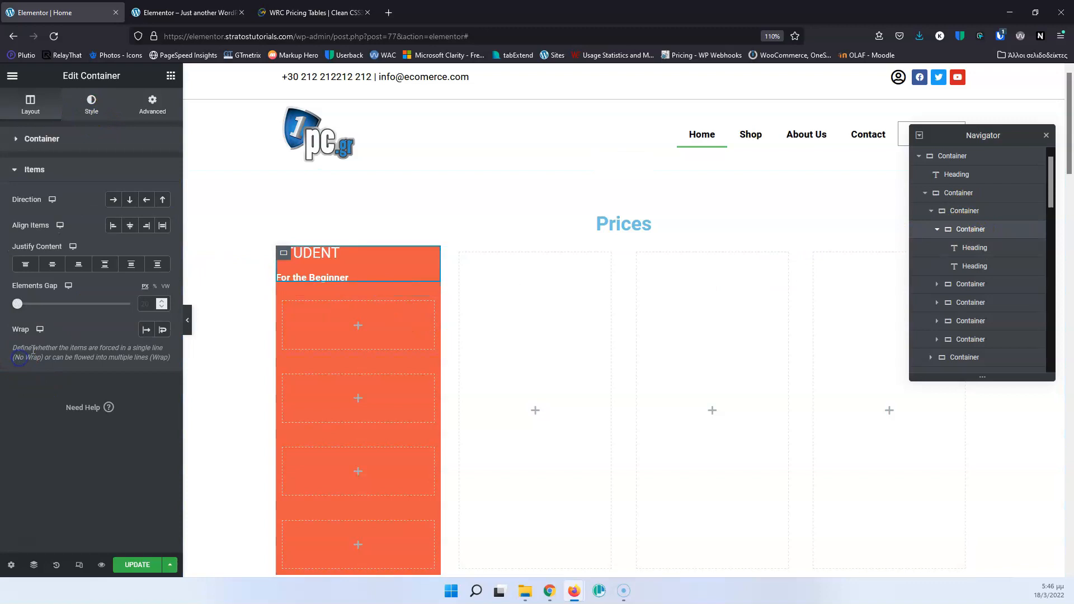
{"action": "left_click", "coordinate": [129, 227]}
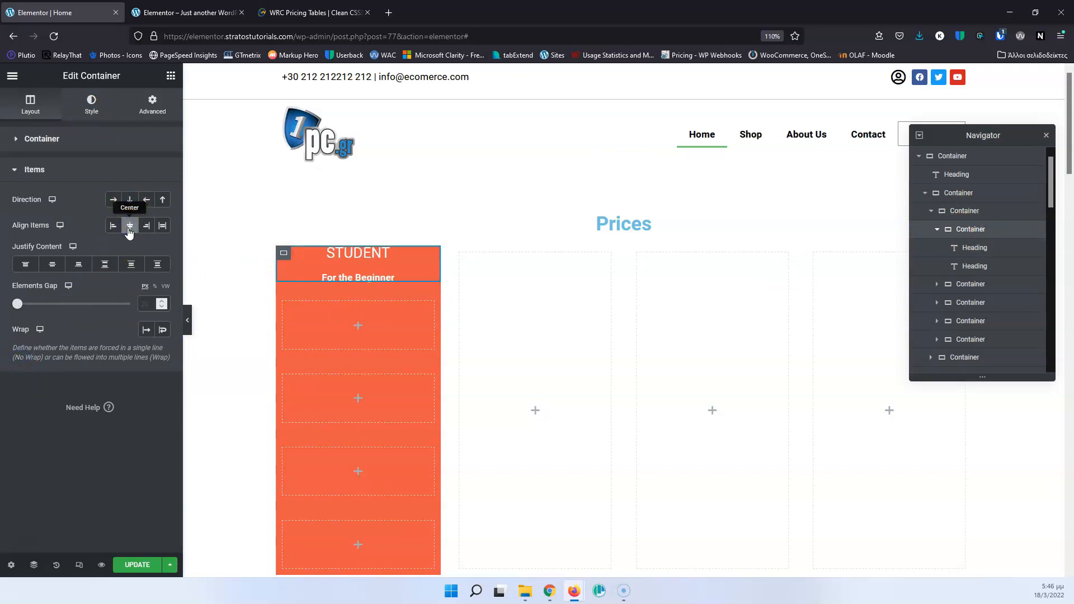
{"action": "left_click", "coordinate": [52, 265]}
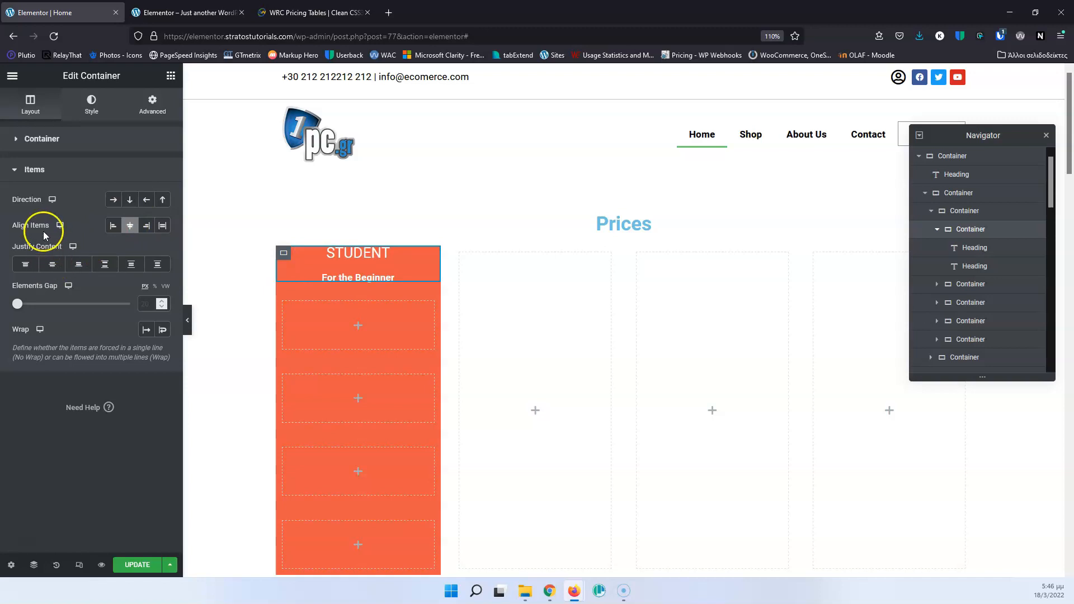
{"action": "left_click", "coordinate": [52, 265]}
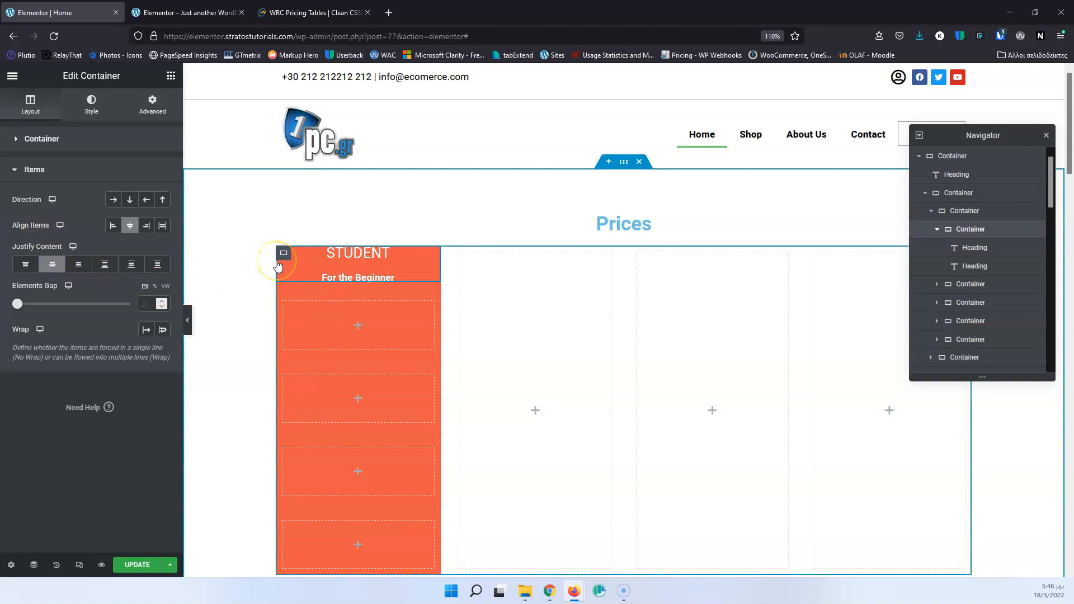
{"action": "left_click", "coordinate": [45, 140]}
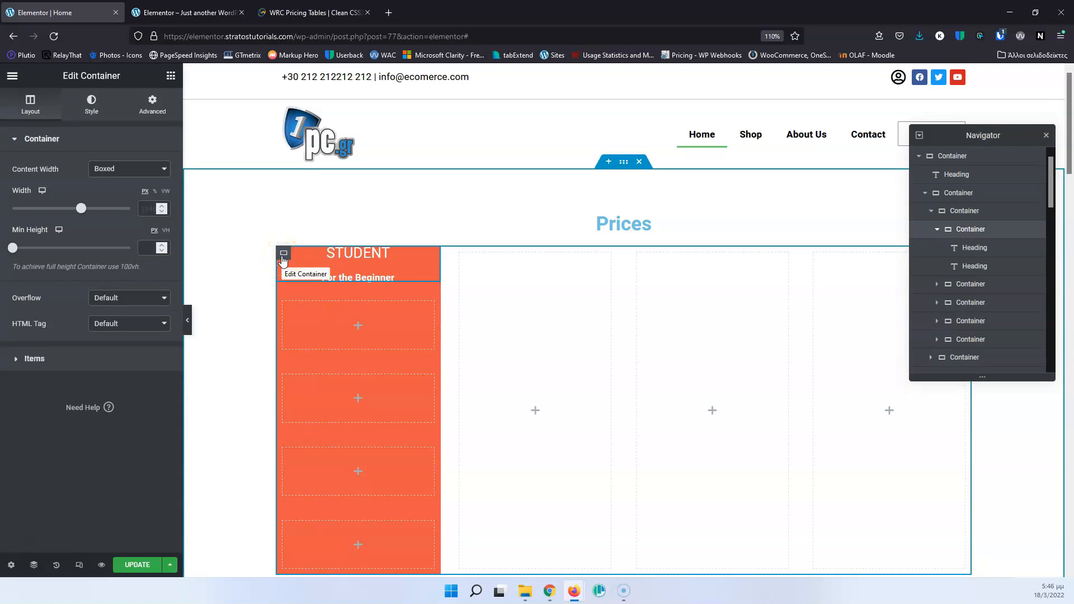
{"action": "left_click", "coordinate": [45, 359]}
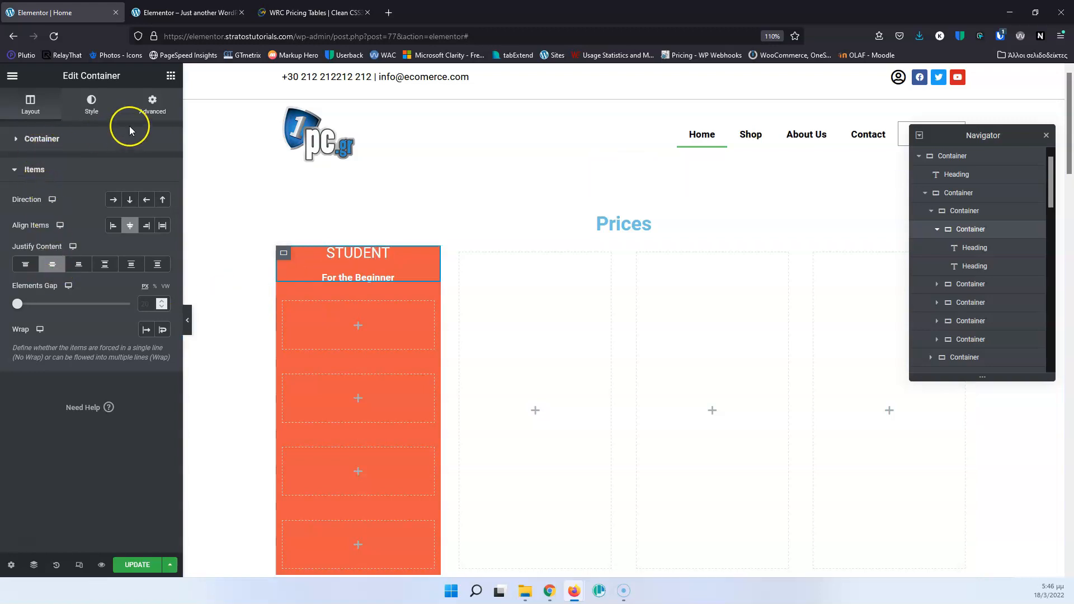
Unlink the padding values of the container holding the two headings and set its top and bottom padding to 20 px.
{"action": "left_click", "coordinate": [152, 106]}
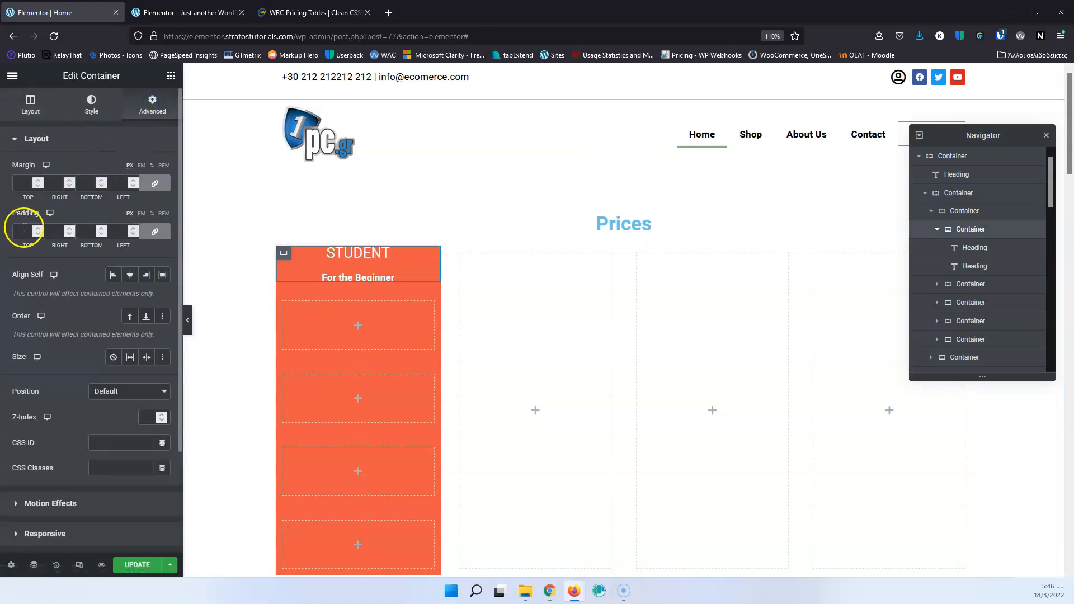
{"action": "left_click", "coordinate": [155, 231]}
{"action": "double_click", "coordinate": [21, 231]}
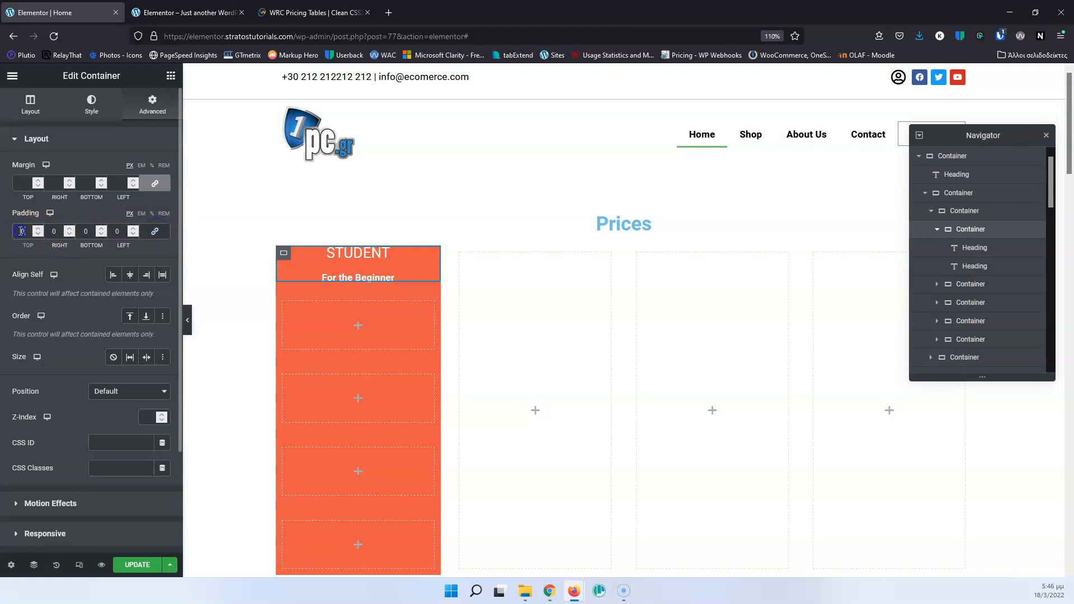
{"action": "type", "text": "20"}
{"action": "double_click", "coordinate": [87, 231]}
{"action": "type", "text": "20"}
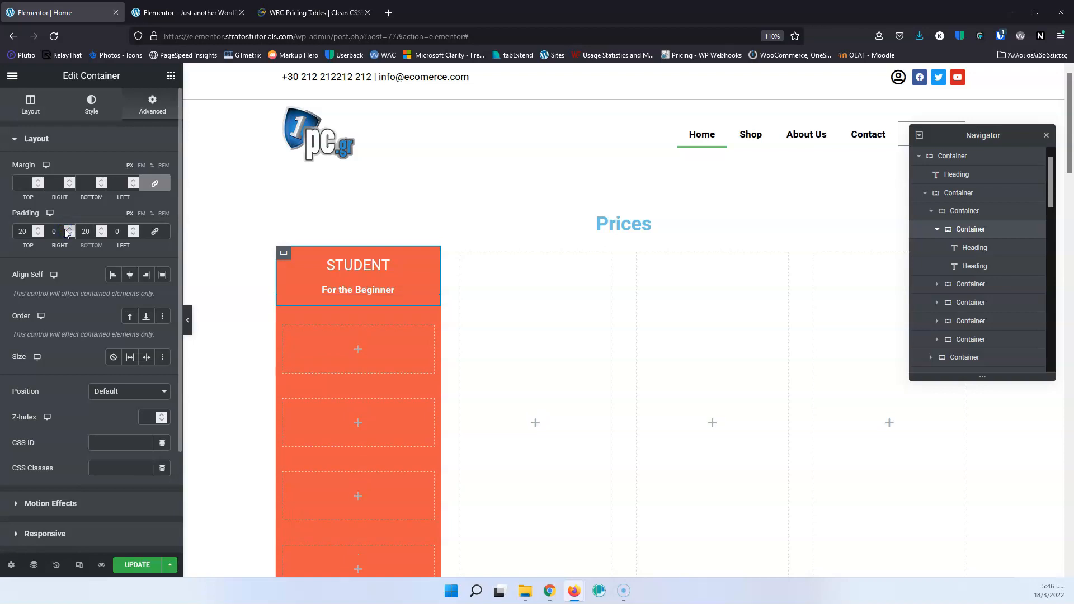
Compare with the reference pricing table, set the "For the Beginner" heading's font weight to 500, and update the page.
{"action": "left_click", "coordinate": [307, 13]}
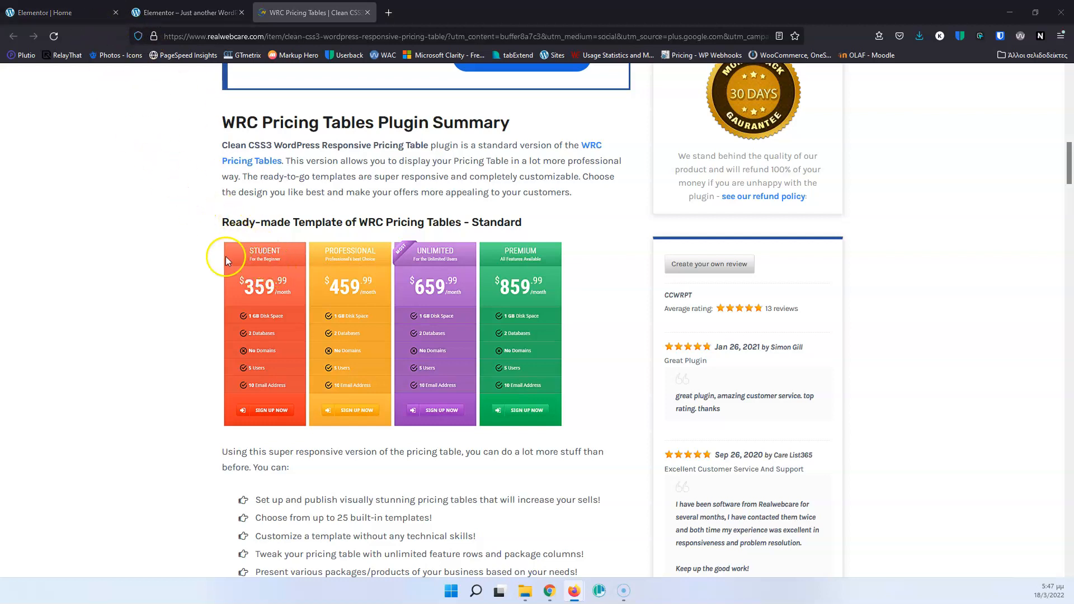
{"action": "left_click", "coordinate": [83, 13]}
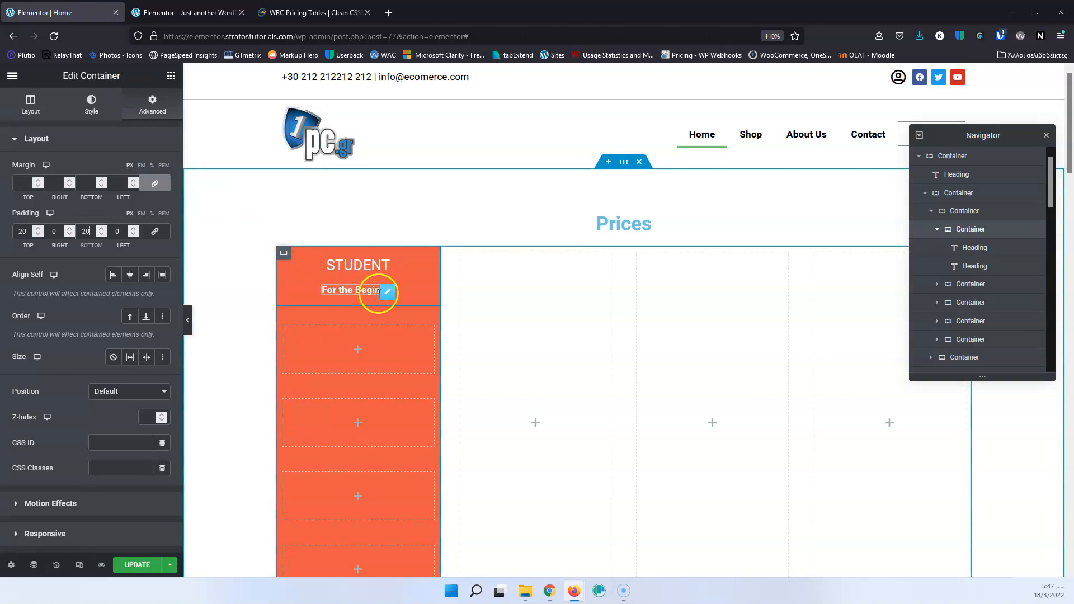
{"action": "left_click", "coordinate": [361, 289]}
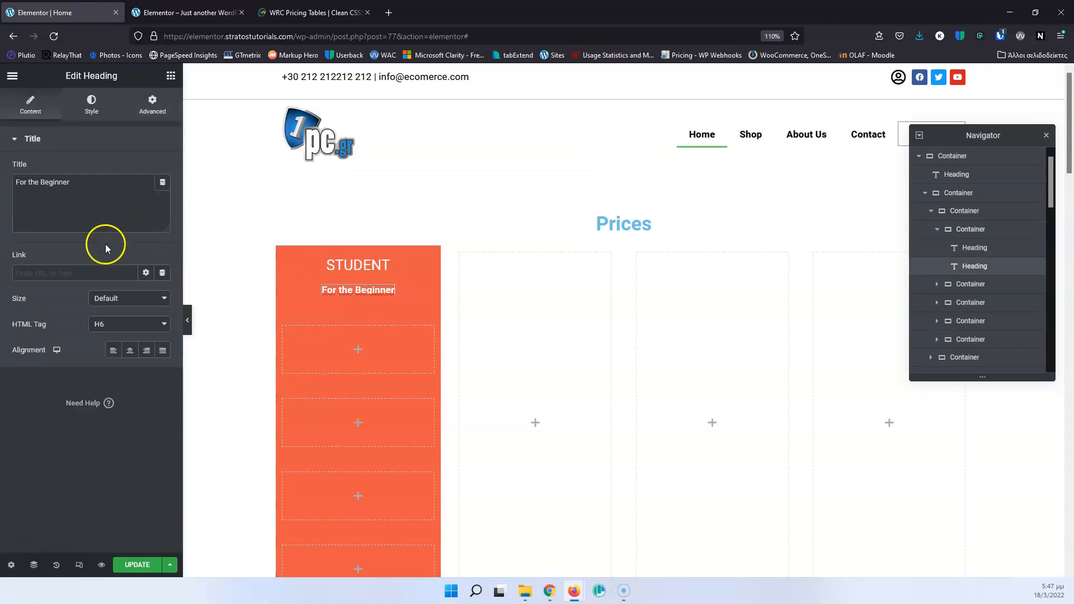
{"action": "left_click", "coordinate": [91, 103]}
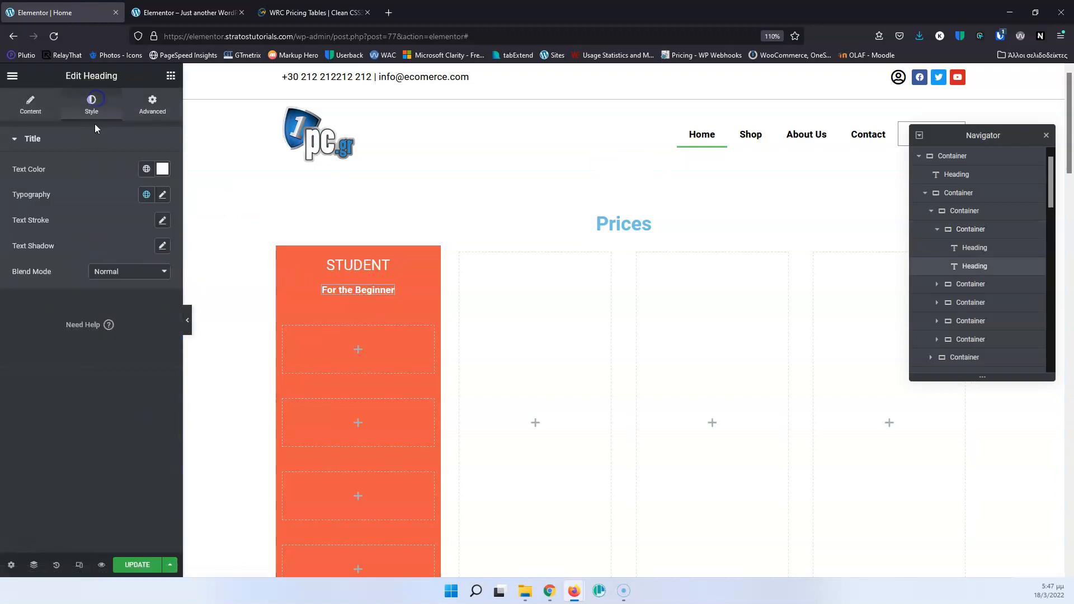
{"action": "left_click", "coordinate": [162, 194]}
{"action": "left_click", "coordinate": [118, 317]}
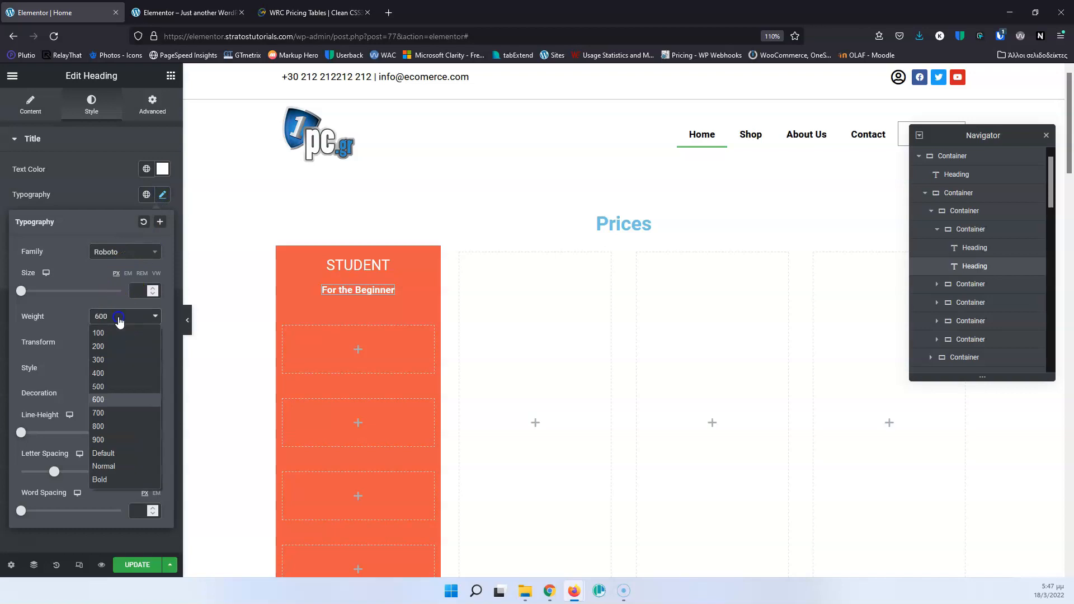
{"action": "left_click", "coordinate": [113, 375]}
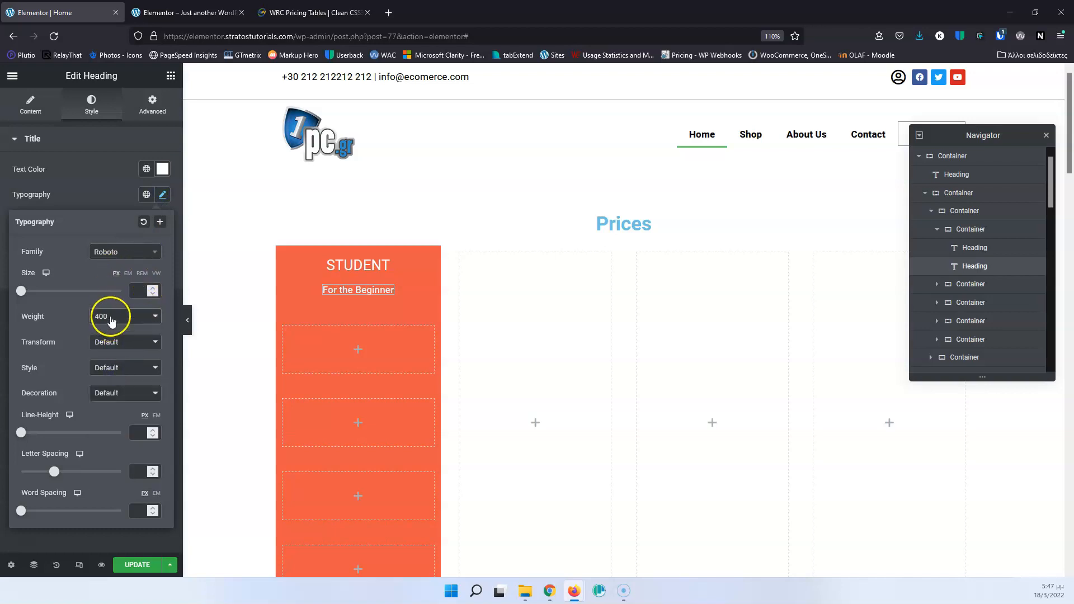
{"action": "left_click", "coordinate": [111, 317]}
{"action": "left_click", "coordinate": [110, 385]}
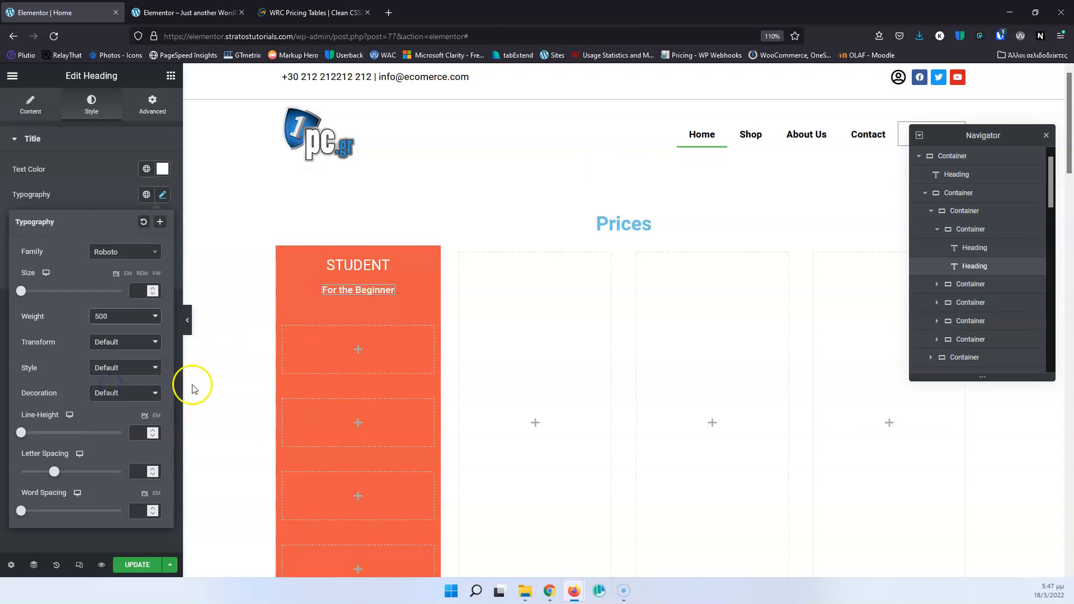
{"action": "left_click", "coordinate": [134, 565]}
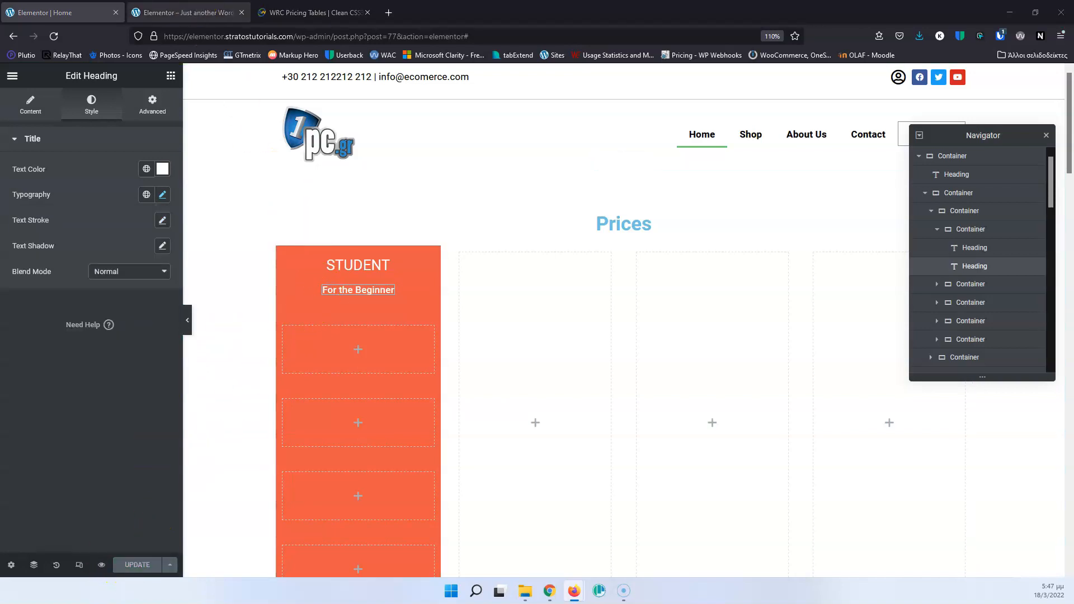
Check the price row in the reference table and add a container inside the red column's second nested container.
{"action": "left_click", "coordinate": [301, 12]}
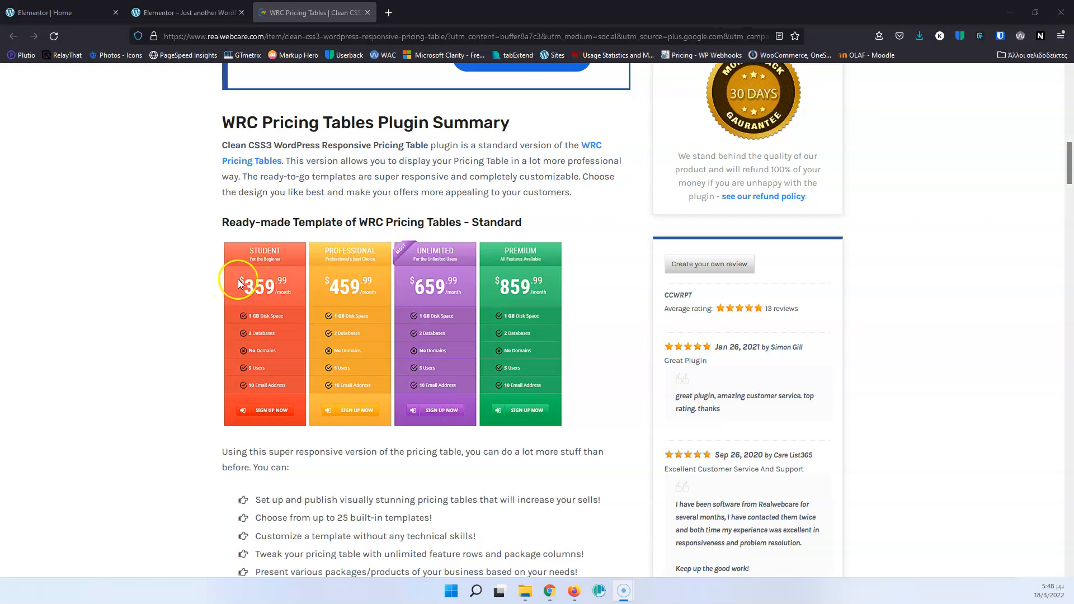
{"action": "left_click", "coordinate": [281, 287]}
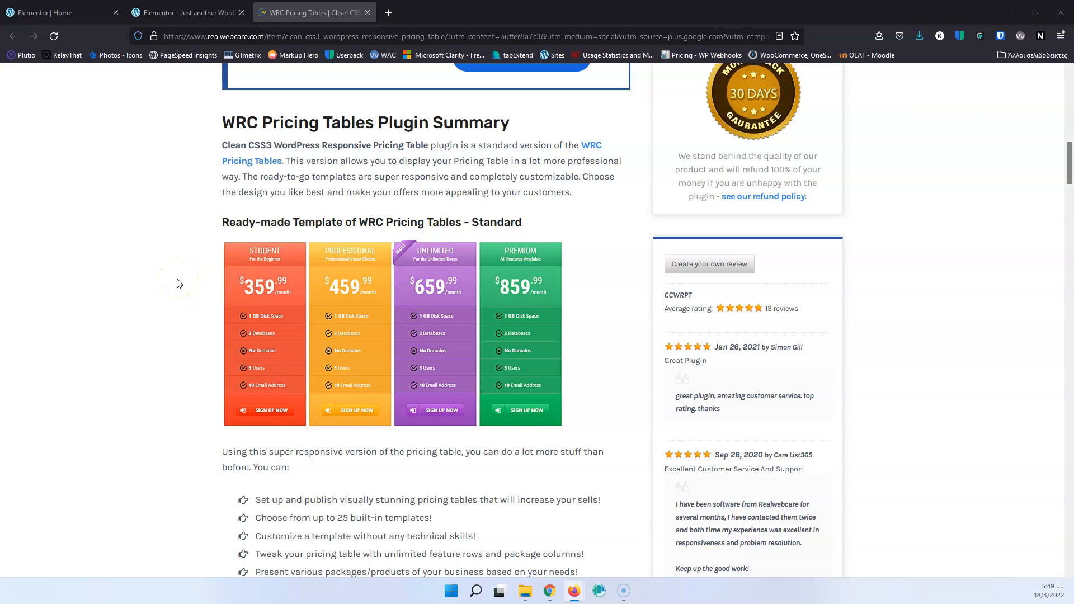
{"action": "left_click", "coordinate": [82, 11]}
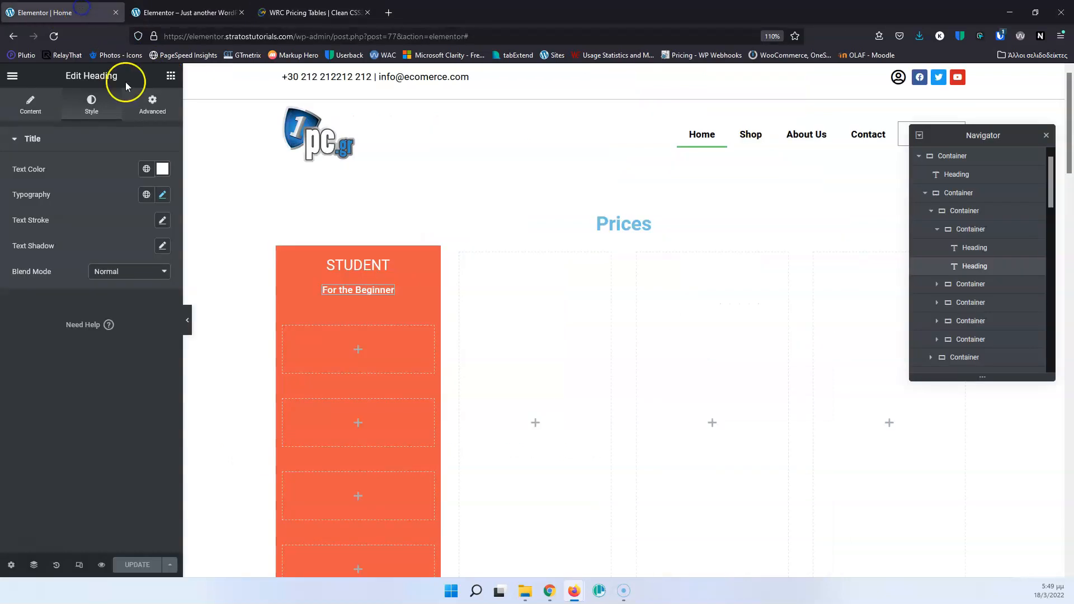
{"action": "left_click", "coordinate": [359, 352]}
{"action": "left_click", "coordinate": [360, 350]}
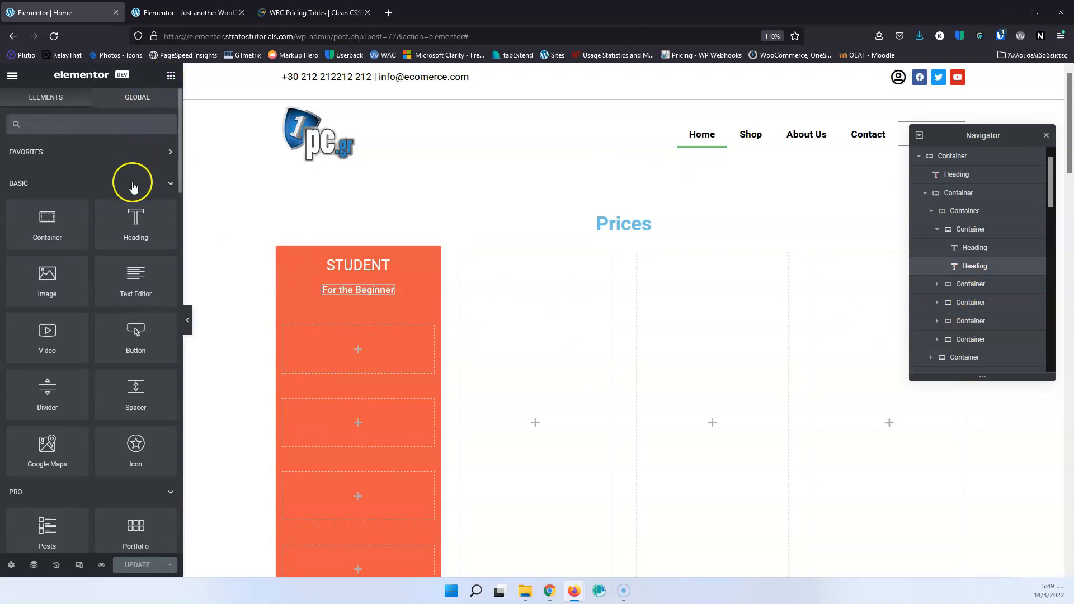
{"action": "left_click_drag", "start_coordinate": [85, 223], "coordinate": [359, 351]}
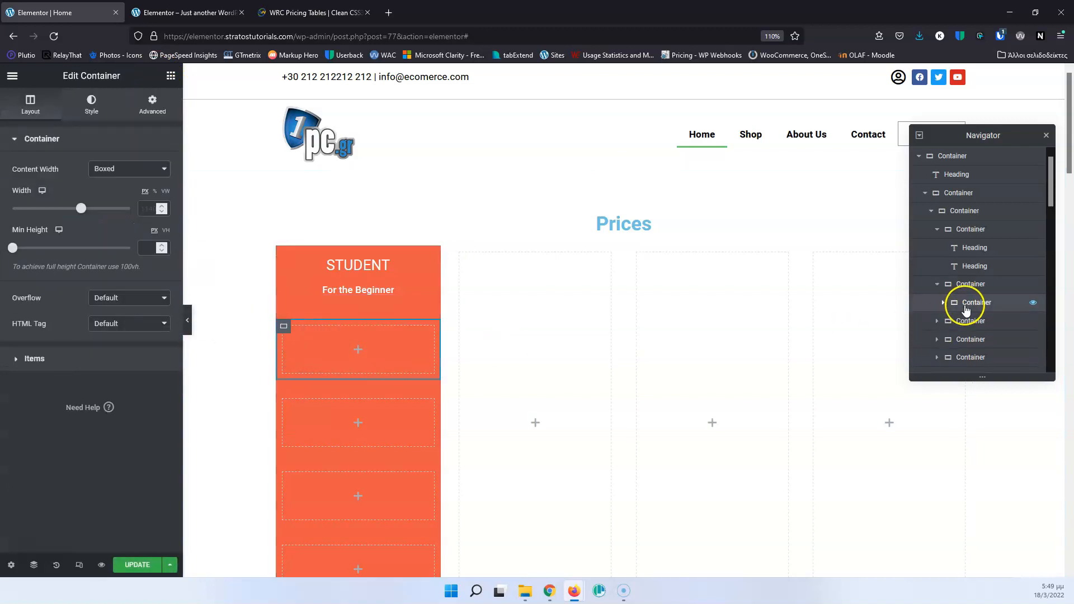
Duplicate the new inner container twice to make three containers for the price row.
{"action": "right_click", "coordinate": [964, 304]}
{"action": "left_click", "coordinate": [984, 333]}
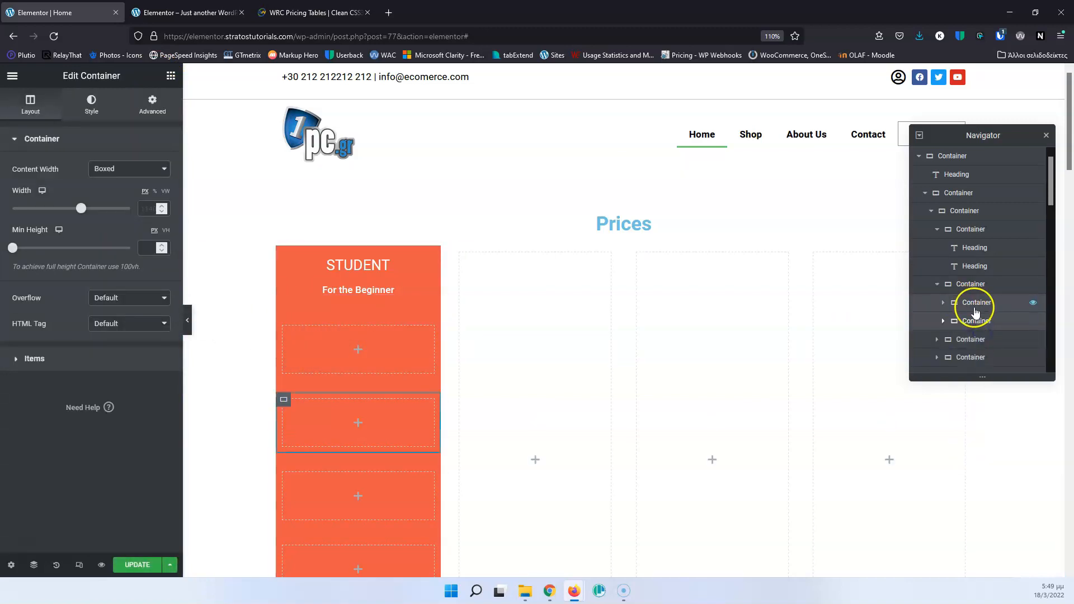
{"action": "right_click", "coordinate": [973, 305]}
{"action": "left_click", "coordinate": [984, 333]}
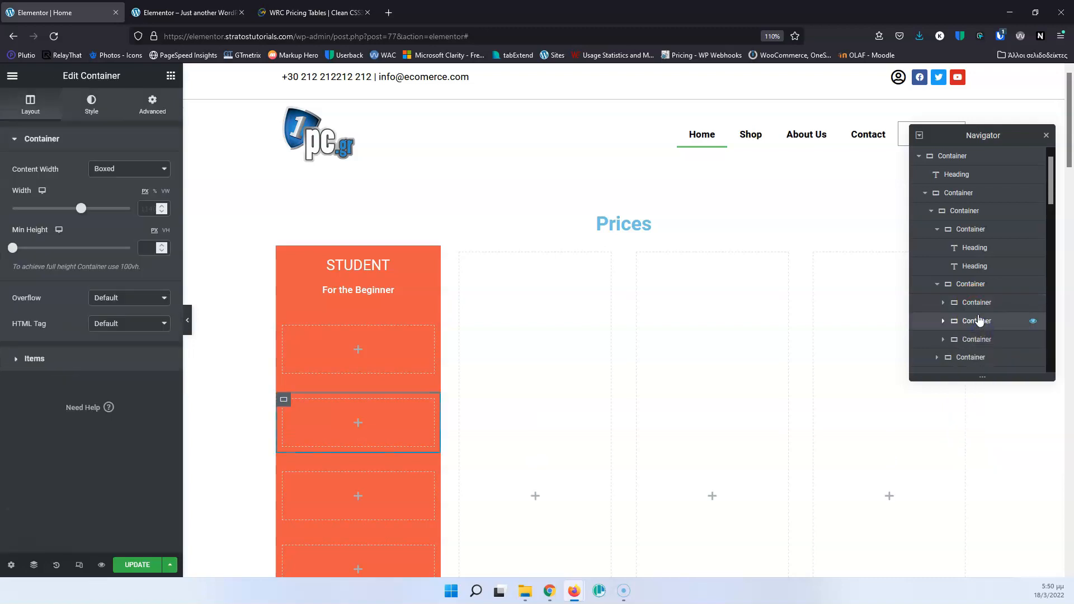
Set the items direction of the container holding the three inner containers to row.
{"action": "left_click", "coordinate": [964, 285]}
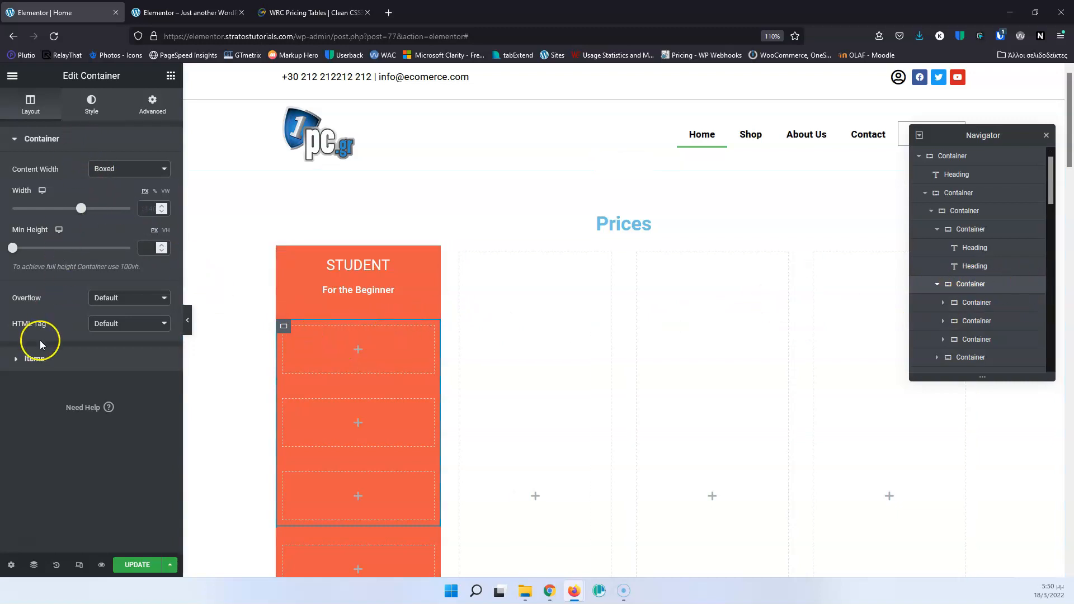
{"action": "left_click", "coordinate": [25, 359]}
{"action": "left_click", "coordinate": [113, 208]}
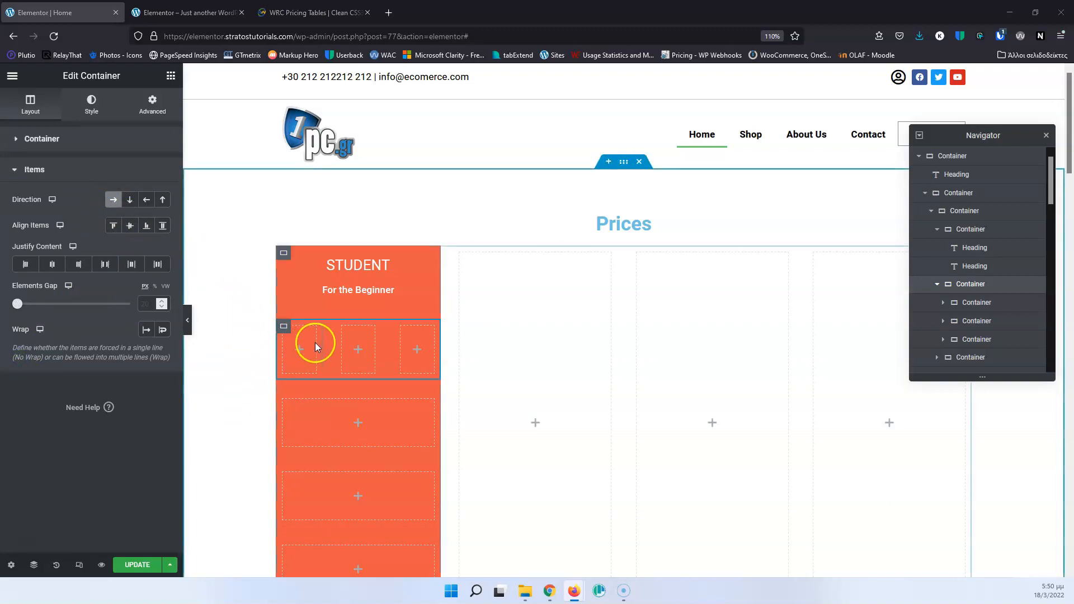
Add a Heading widget reading "359" to the middle container of the price row.
{"action": "left_click", "coordinate": [358, 356]}
{"action": "left_click_drag", "start_coordinate": [134, 221], "coordinate": [358, 350]}
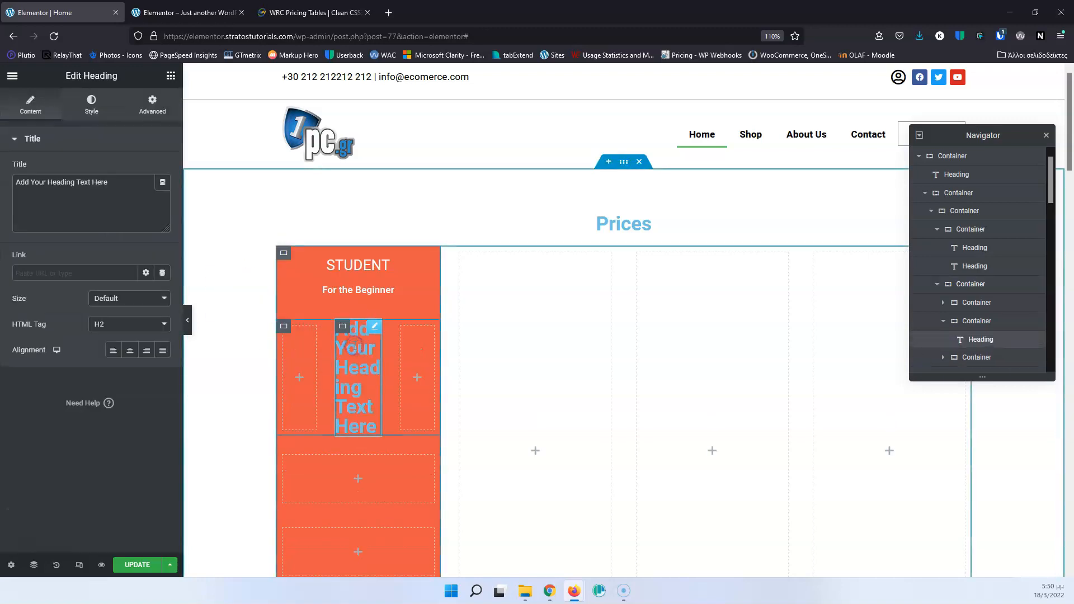
{"action": "left_click_drag", "start_coordinate": [123, 193], "coordinate": [12, 186]}
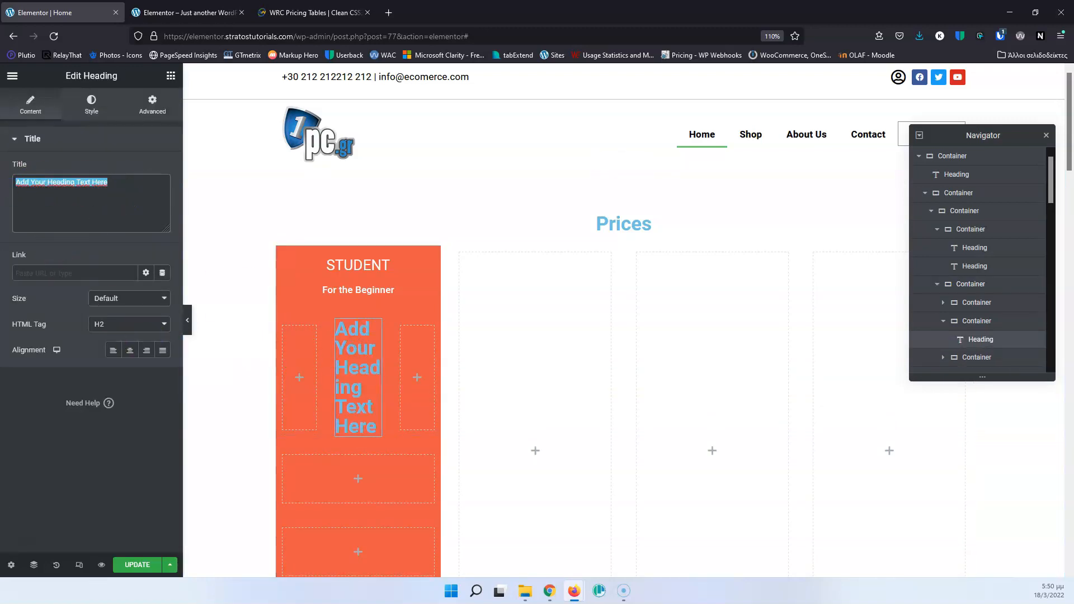
{"action": "type", "text": "359"}
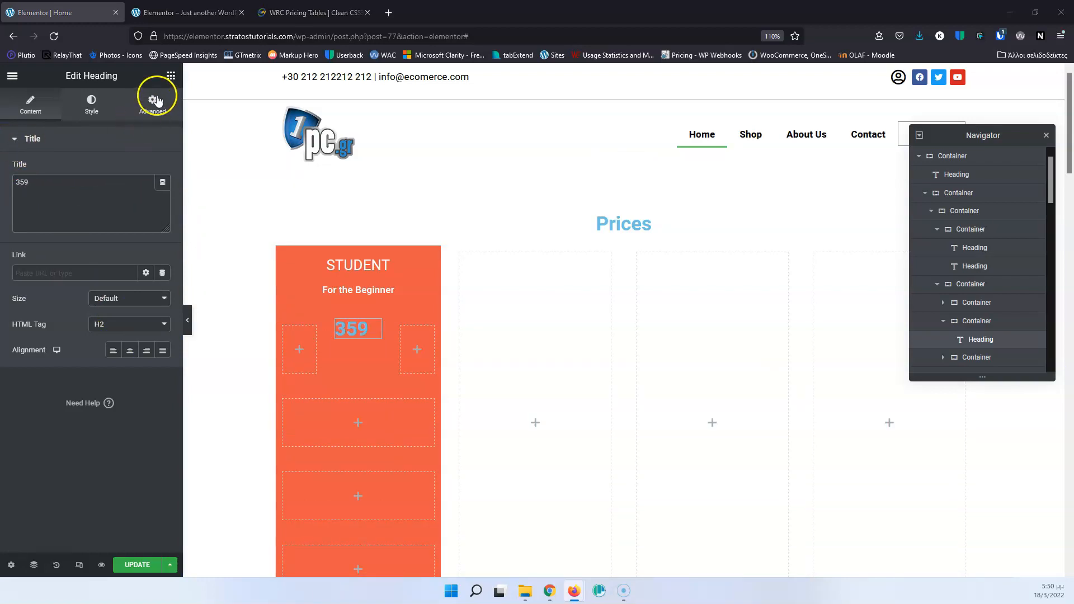
Check the currency symbol in the reference pricing table and add an Icon widget to the price row's first container.
{"action": "left_click", "coordinate": [179, 12]}
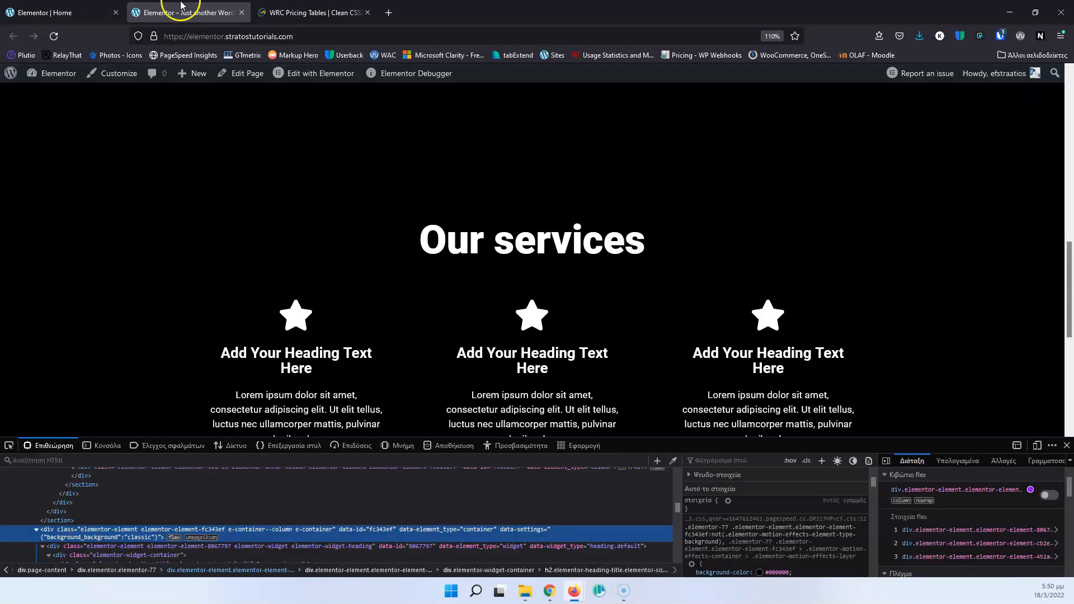
{"action": "left_click", "coordinate": [308, 16]}
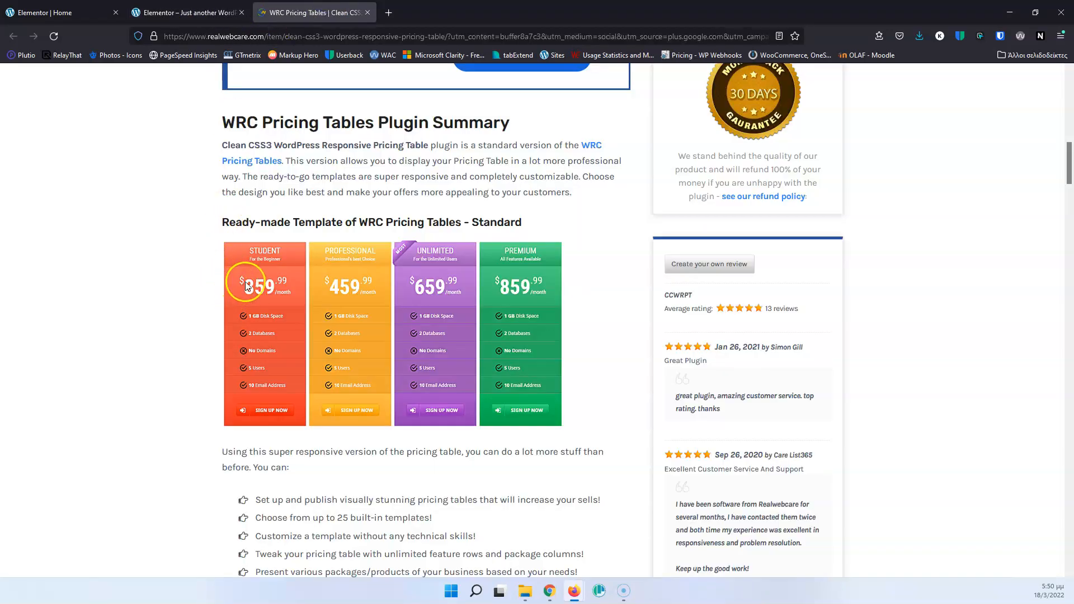
{"action": "left_click", "coordinate": [90, 17]}
{"action": "left_click", "coordinate": [300, 351]}
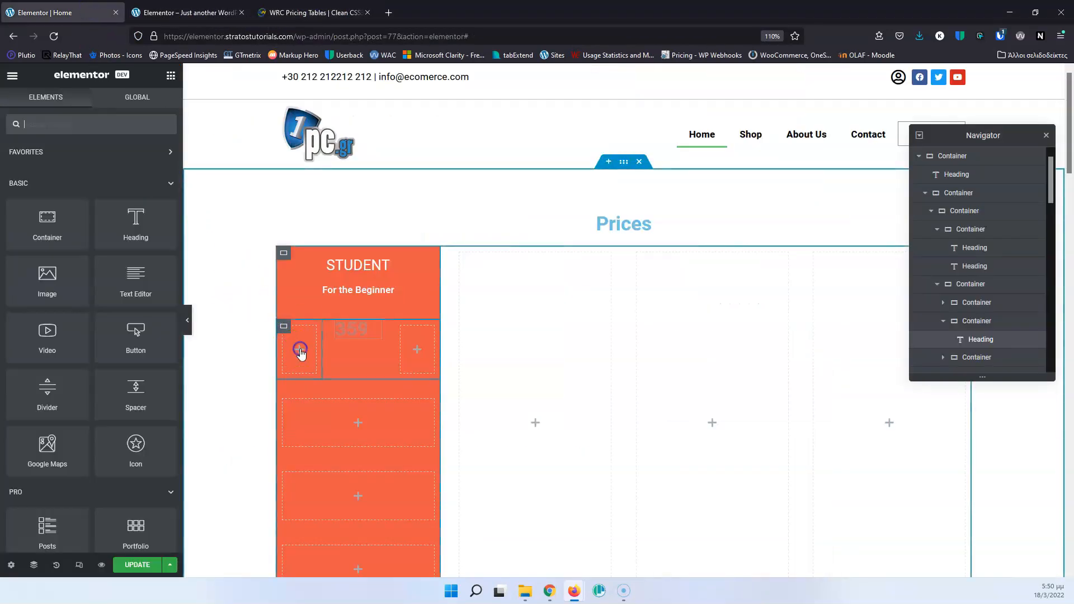
{"action": "left_click_drag", "start_coordinate": [140, 442], "coordinate": [288, 357]}
Search the icon library for "dol" and replace the star with the dollar sign icon.
{"action": "left_click", "coordinate": [83, 208]}
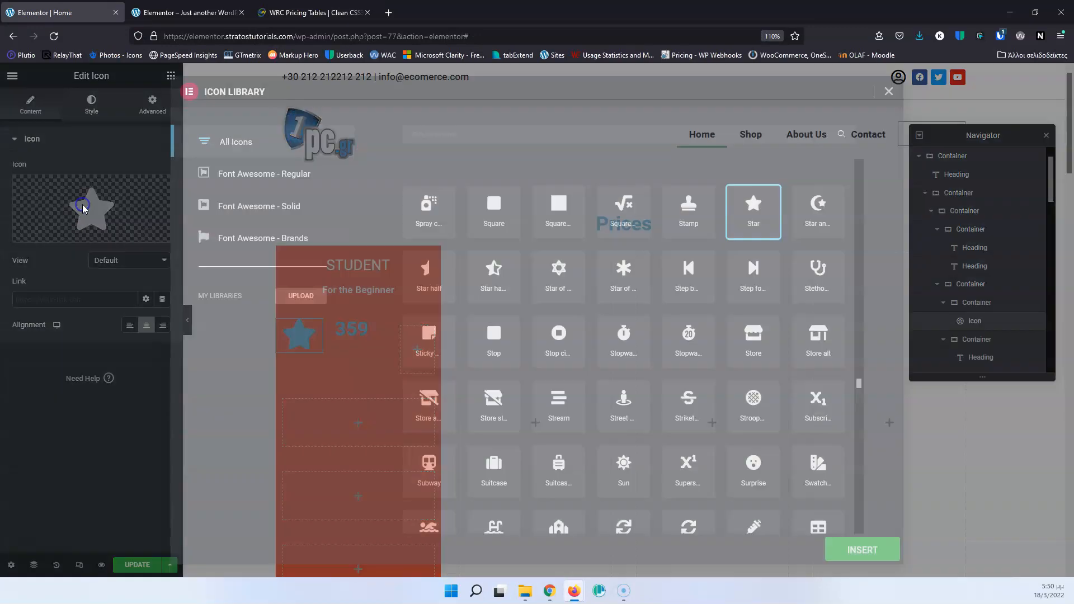
{"action": "left_click", "coordinate": [495, 130]}
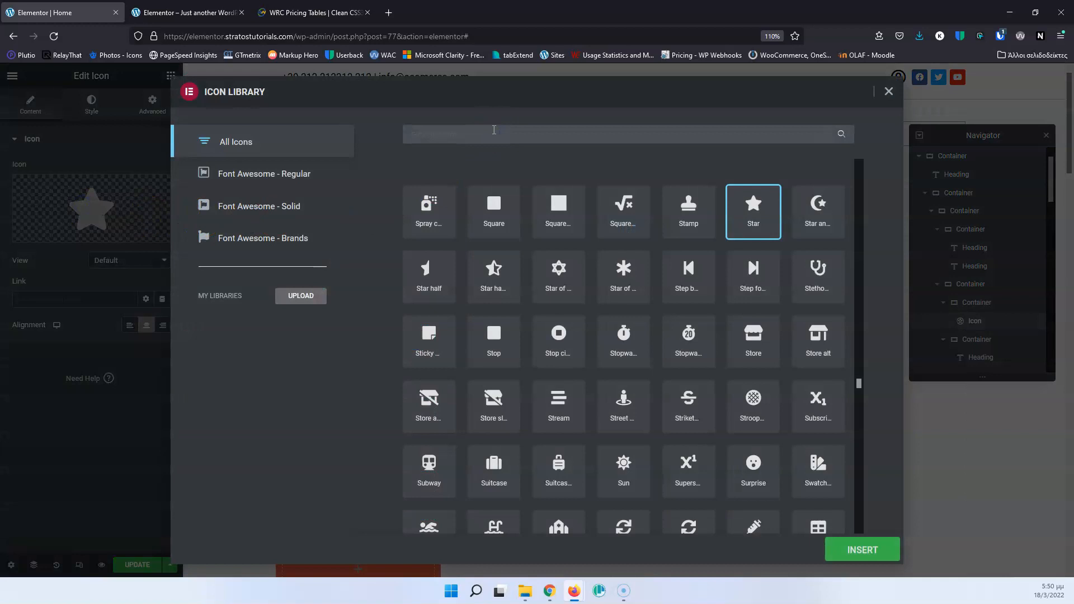
{"action": "type", "text": "d"}
{"action": "left_click", "coordinate": [408, 139]}
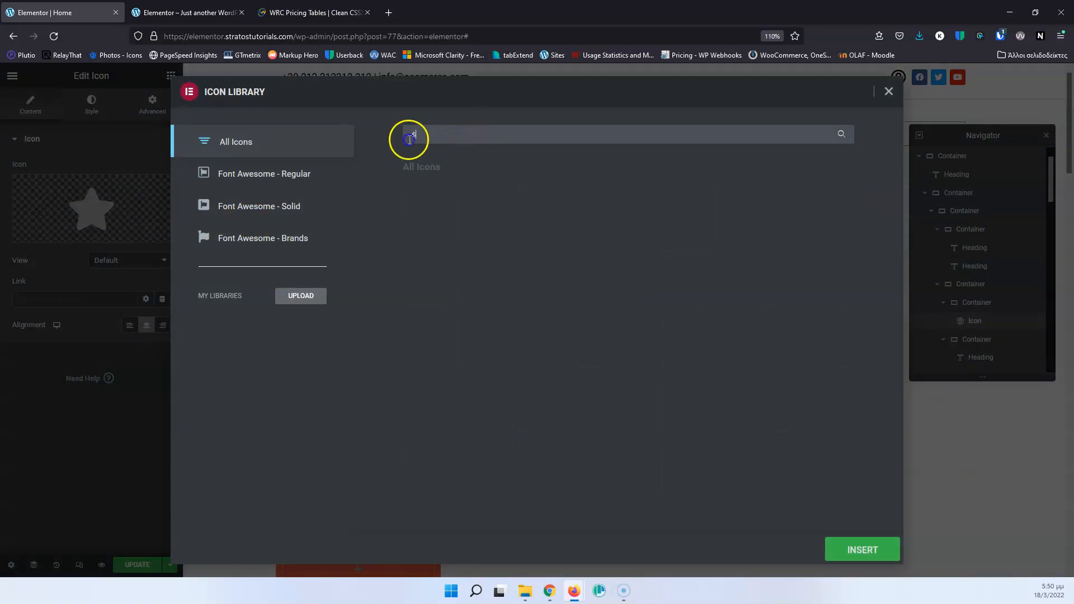
{"action": "type", "text": "ol"}
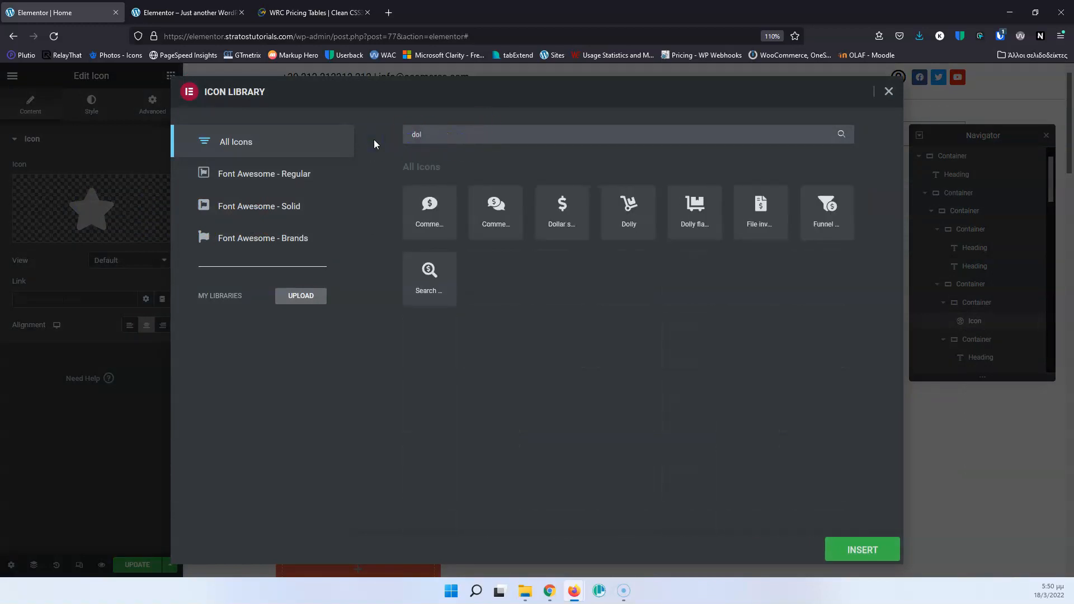
{"action": "left_click", "coordinate": [559, 201]}
{"action": "left_click", "coordinate": [882, 552]}
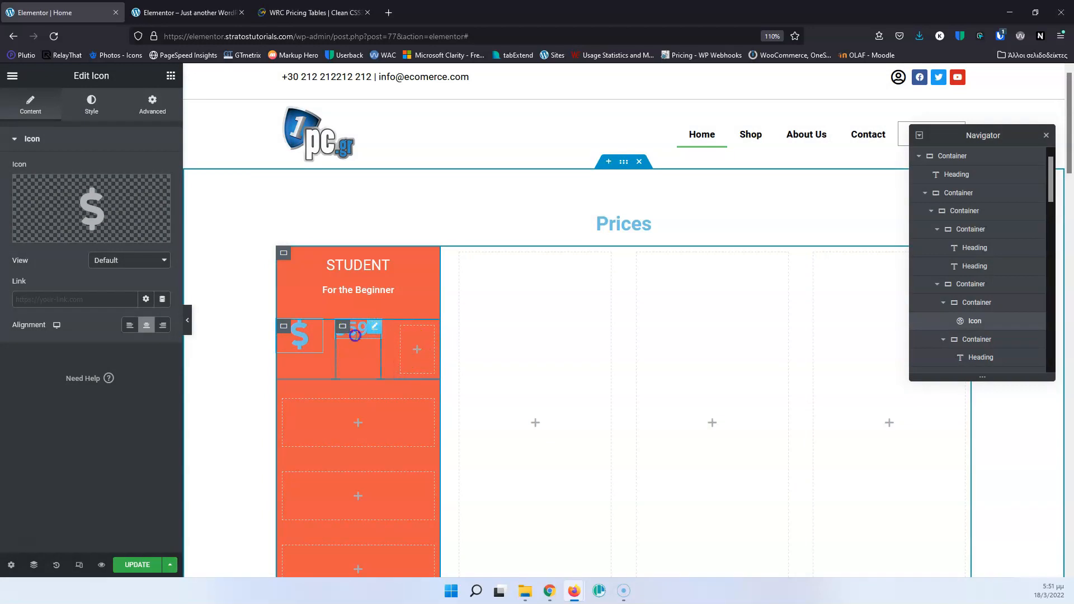
Set the "359" heading's text color to white (#FFFFFF).
{"action": "left_click", "coordinate": [354, 336]}
{"action": "left_click", "coordinate": [91, 105]}
{"action": "left_click", "coordinate": [162, 169]}
{"action": "left_click_drag", "start_coordinate": [143, 208], "coordinate": [7, 203]}
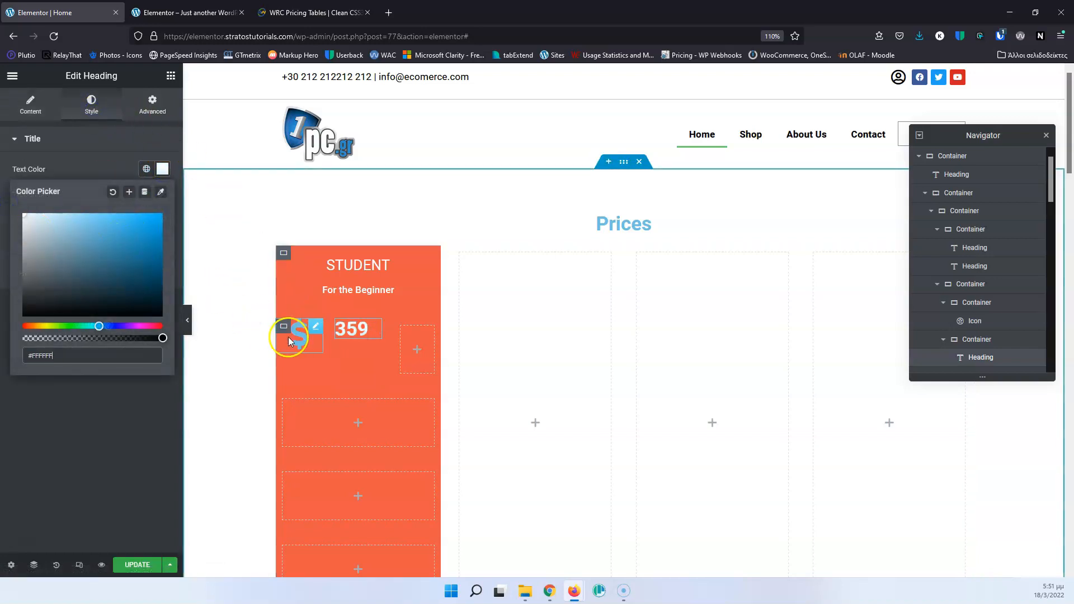
Set the dollar icon's primary color to white (#FFFFFF).
{"action": "left_click", "coordinate": [301, 331]}
{"action": "left_click", "coordinate": [91, 105]}
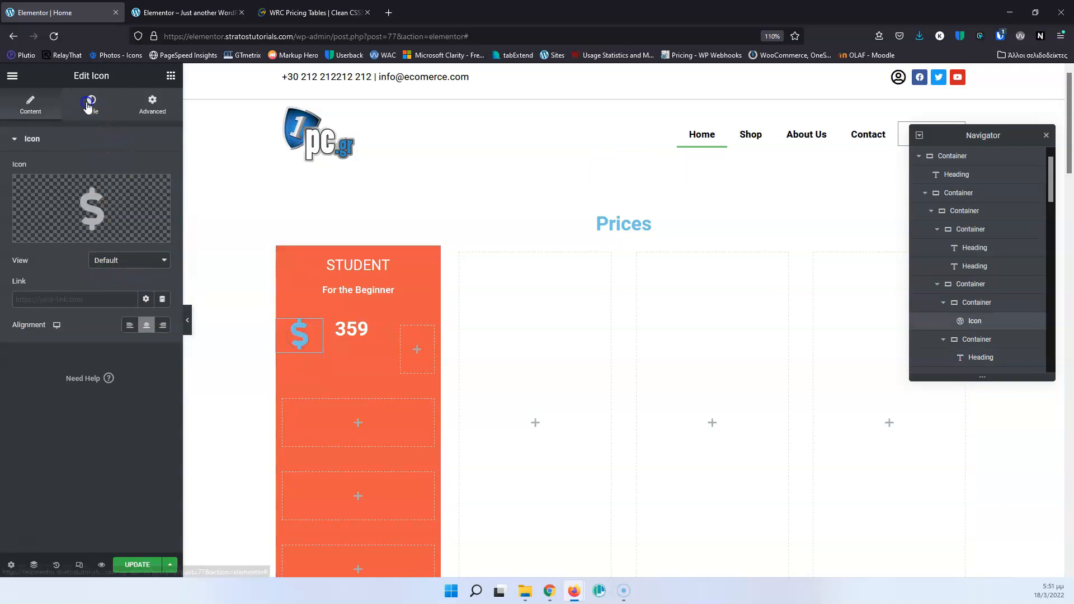
{"action": "left_click", "coordinate": [163, 194]}
{"action": "left_click_drag", "start_coordinate": [81, 247], "coordinate": [13, 234]}
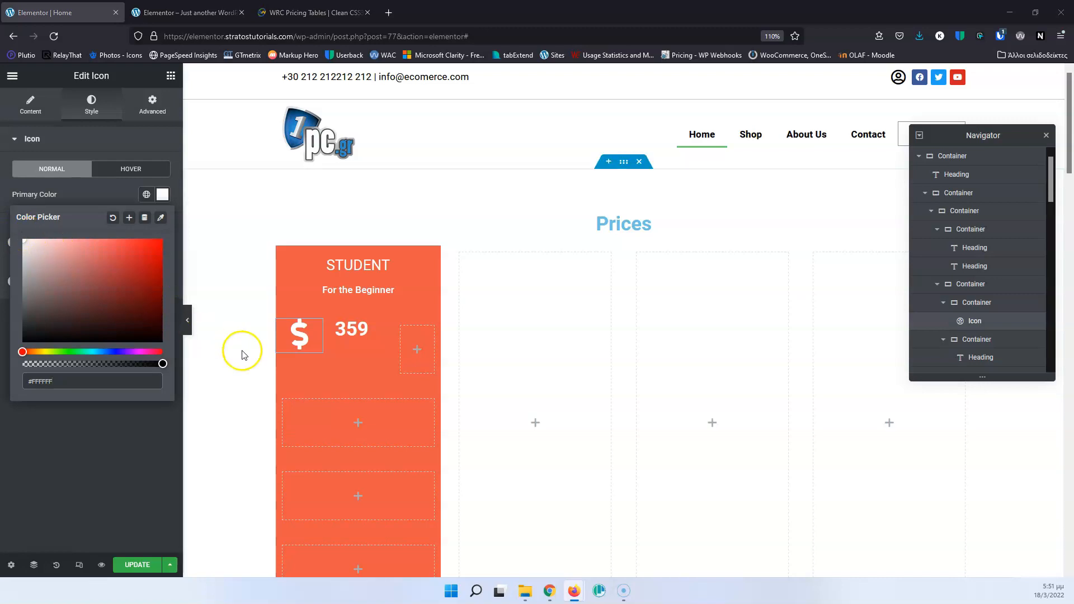
Set Align Items to center on the container holding the three price-row containers.
{"action": "left_click", "coordinate": [343, 331]}
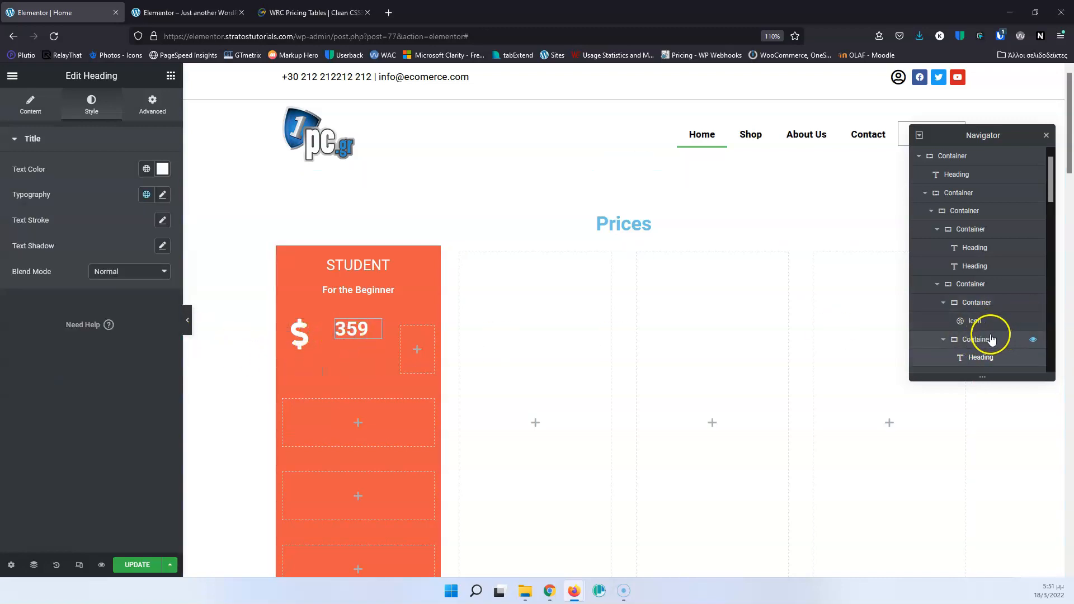
{"action": "left_click", "coordinate": [978, 284]}
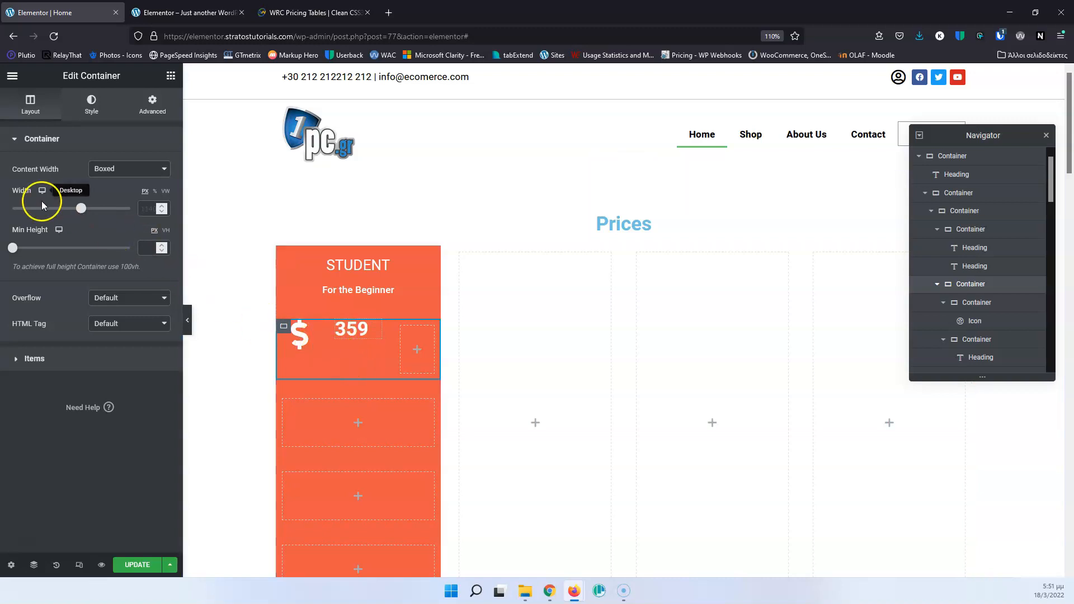
{"action": "left_click", "coordinate": [20, 361]}
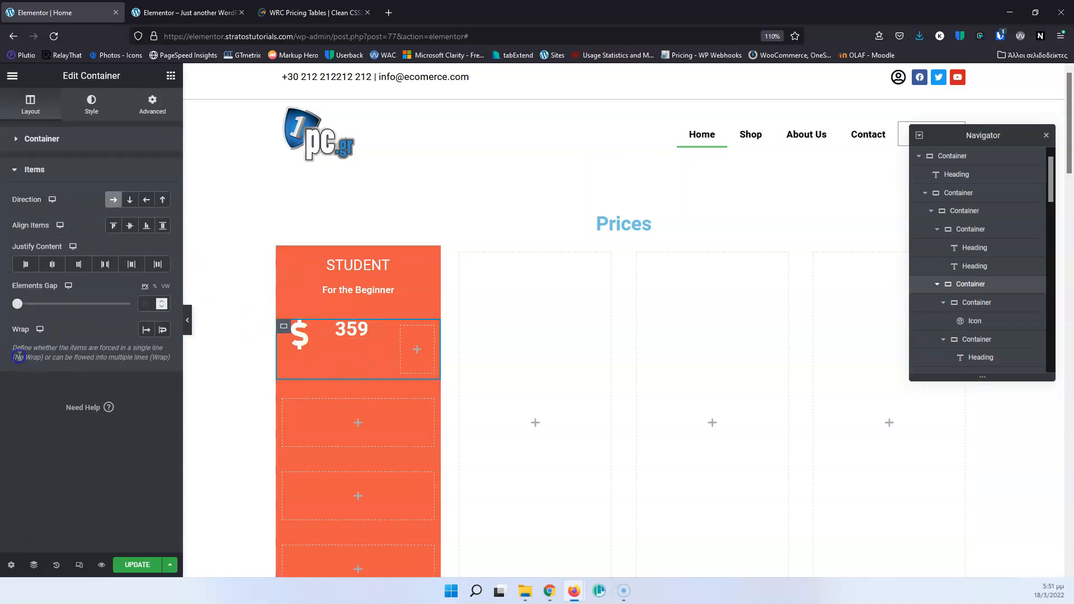
{"action": "left_click", "coordinate": [129, 227]}
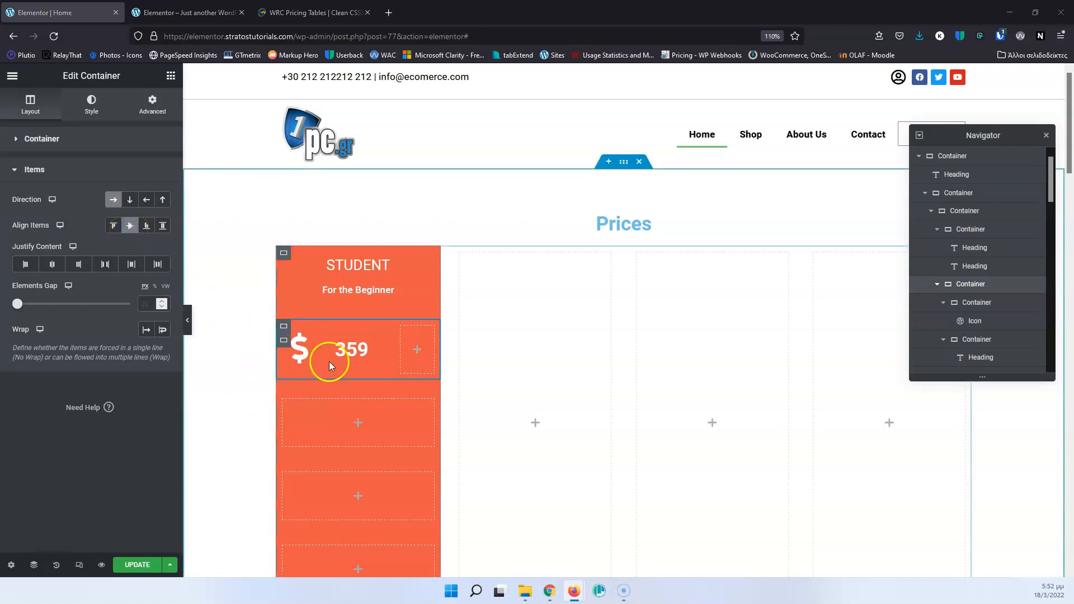
Compare the price with the reference table and set the "359" heading's font weight to 700.
{"action": "left_click", "coordinate": [360, 351]}
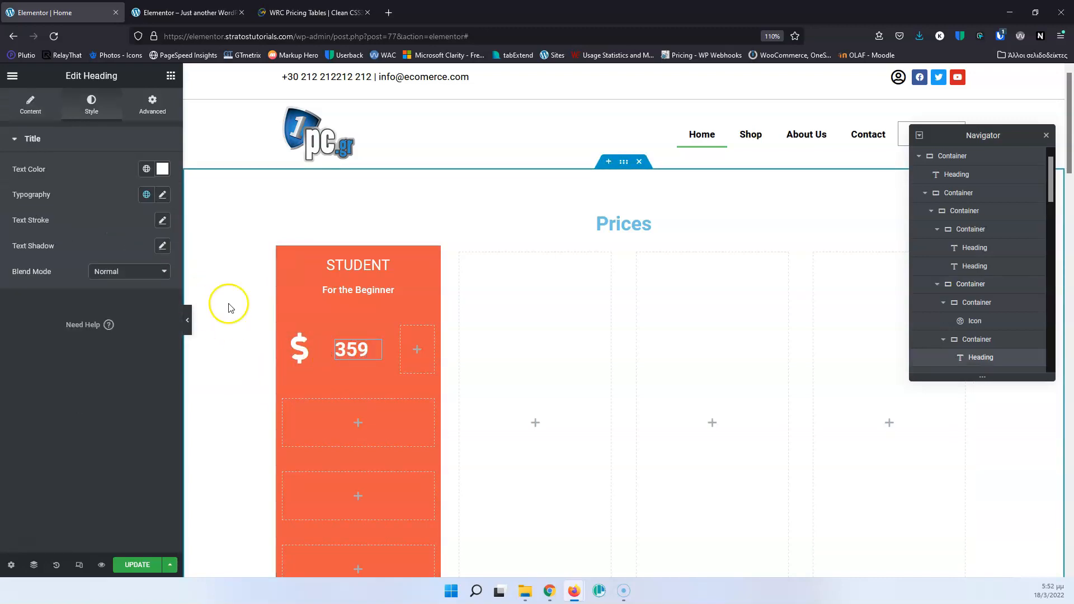
{"action": "left_click", "coordinate": [163, 195]}
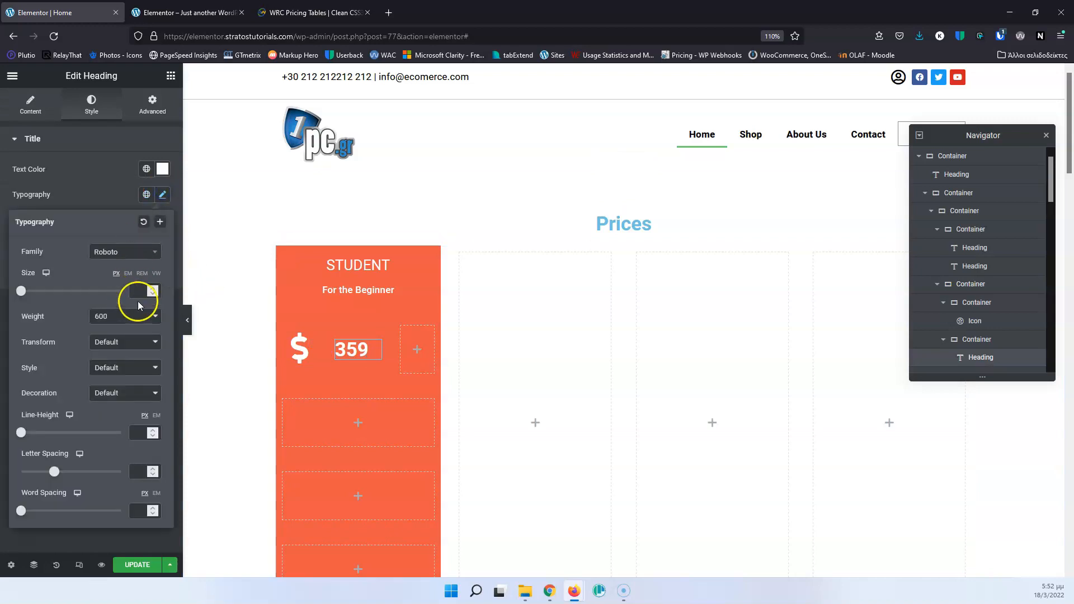
{"action": "left_click", "coordinate": [291, 12]}
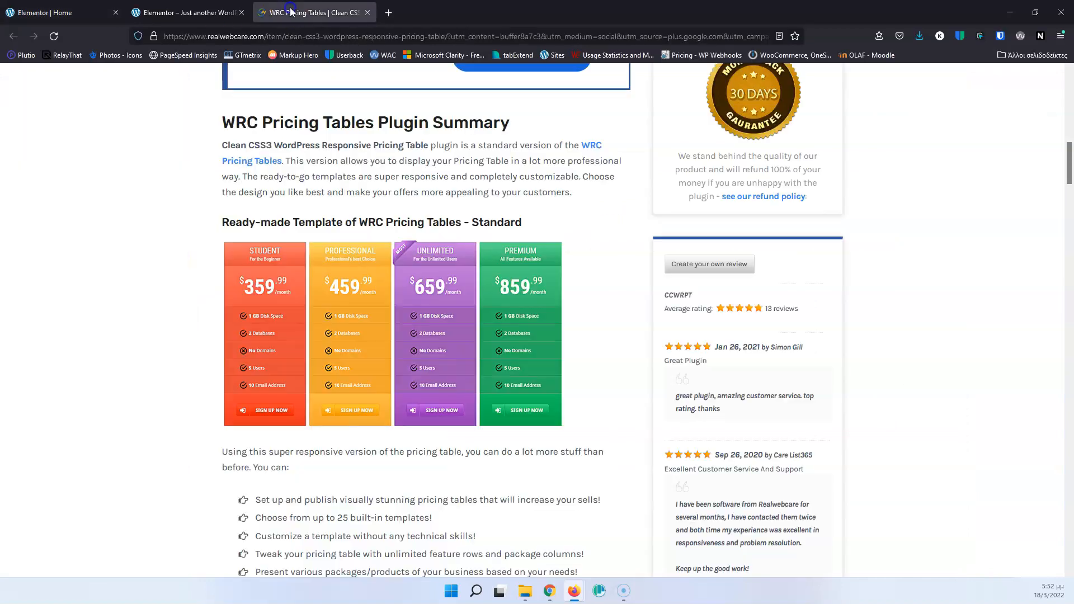
{"action": "left_click", "coordinate": [86, 15]}
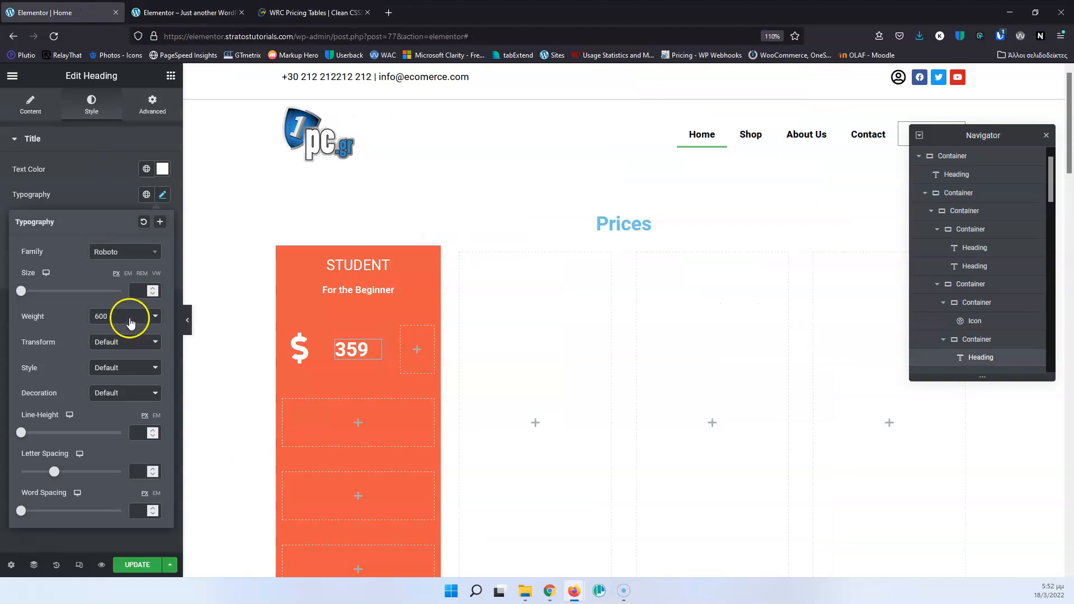
{"action": "left_click", "coordinate": [129, 317]}
{"action": "left_click", "coordinate": [115, 412]}
Set the "359" heading's font size to 50 px.
{"action": "left_click", "coordinate": [139, 292]}
{"action": "type", "text": "40"}
{"action": "key", "text": "Up"}
{"action": "key", "text": "Up"}
{"action": "key", "text": "Up"}
{"action": "key", "text": "Up"}
{"action": "key", "text": "Down"}
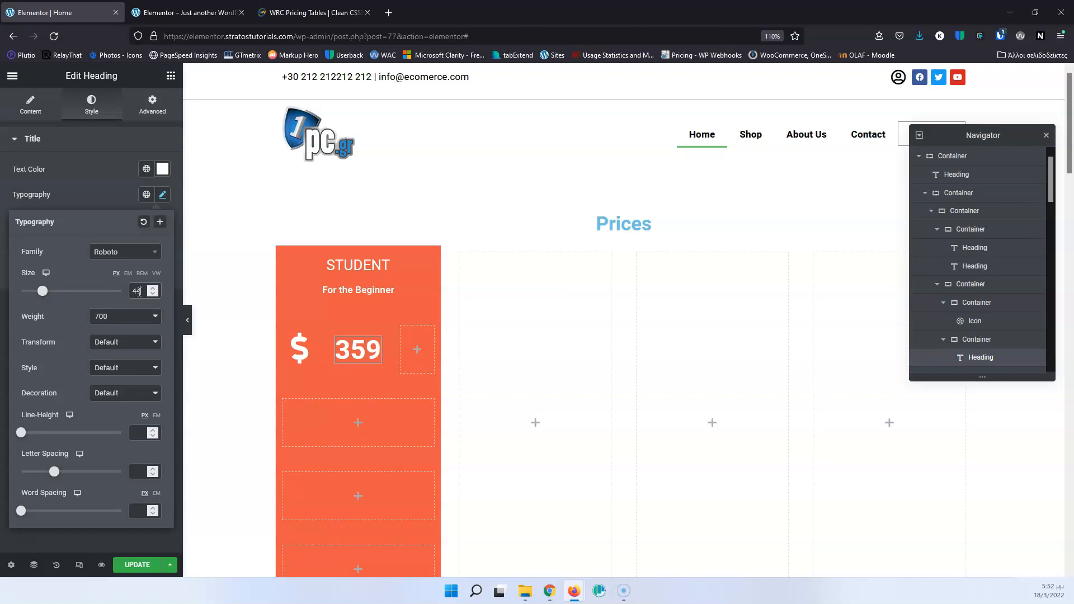
{"action": "key", "text": "Up"}
{"action": "key", "text": "Up"}
{"action": "key", "text": "Up"}
{"action": "key", "text": "Up"}
{"action": "key", "text": "Up"}
{"action": "key", "text": "Up"}
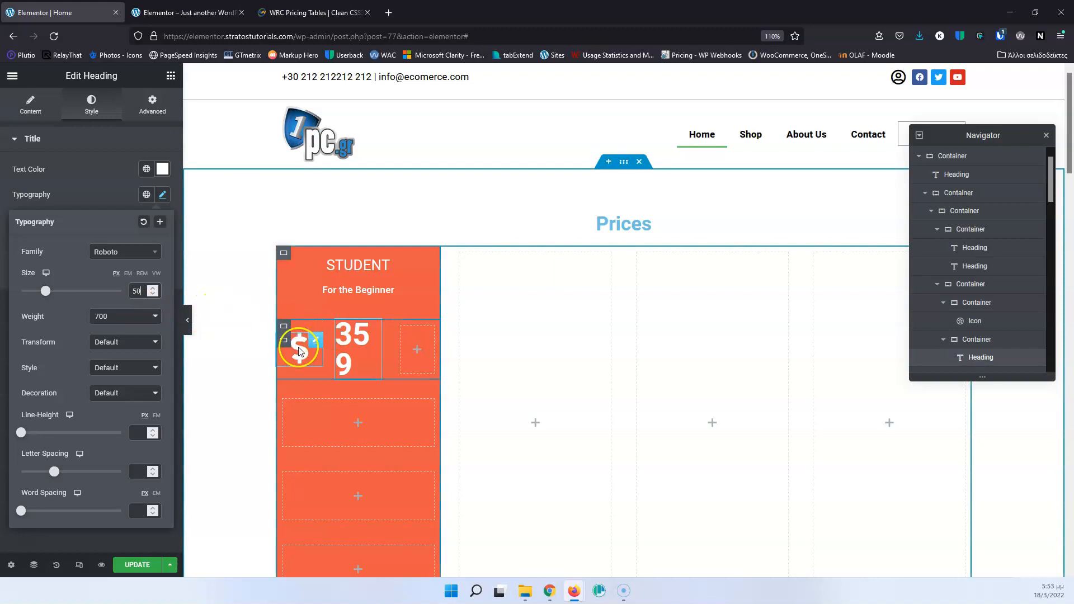
{"action": "left_click", "coordinate": [331, 331]}
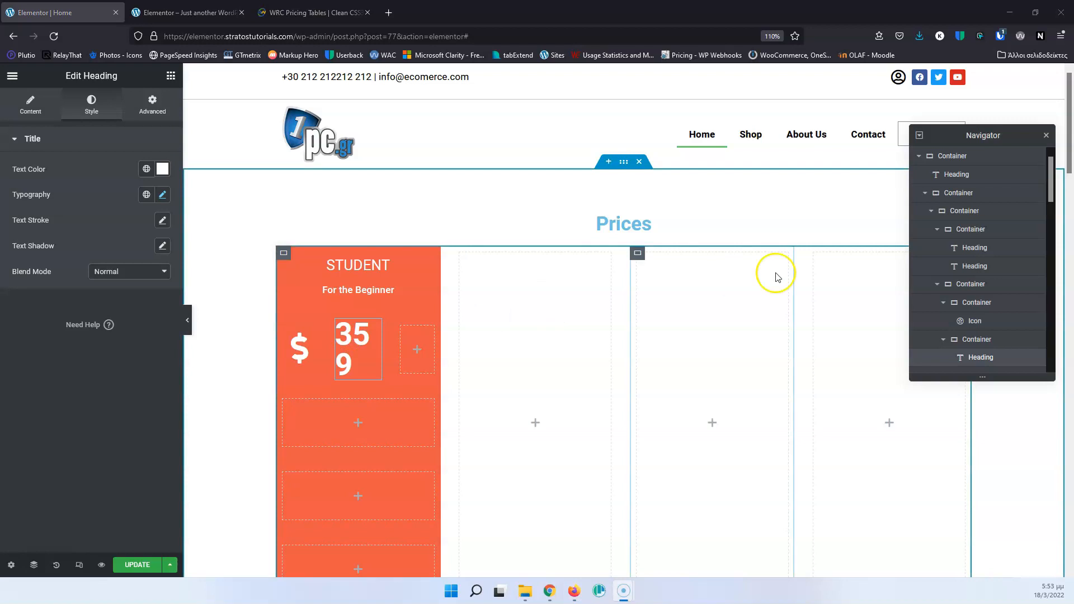
Try percentage widths for the container holding the dollar icon, raising the value gradually up to 95%.
{"action": "left_click", "coordinate": [970, 301]}
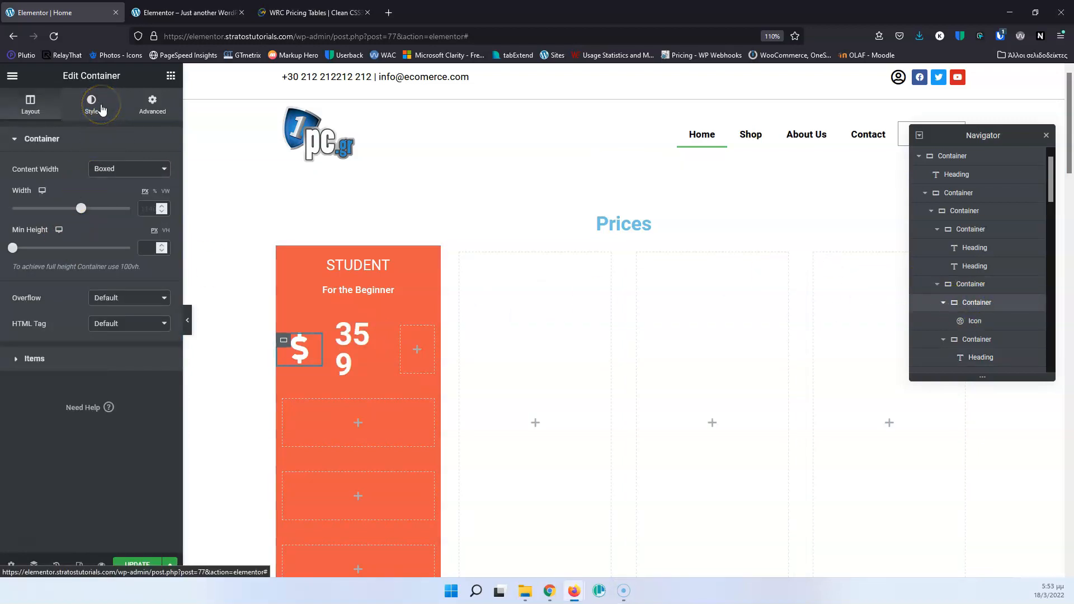
{"action": "left_click", "coordinate": [155, 191]}
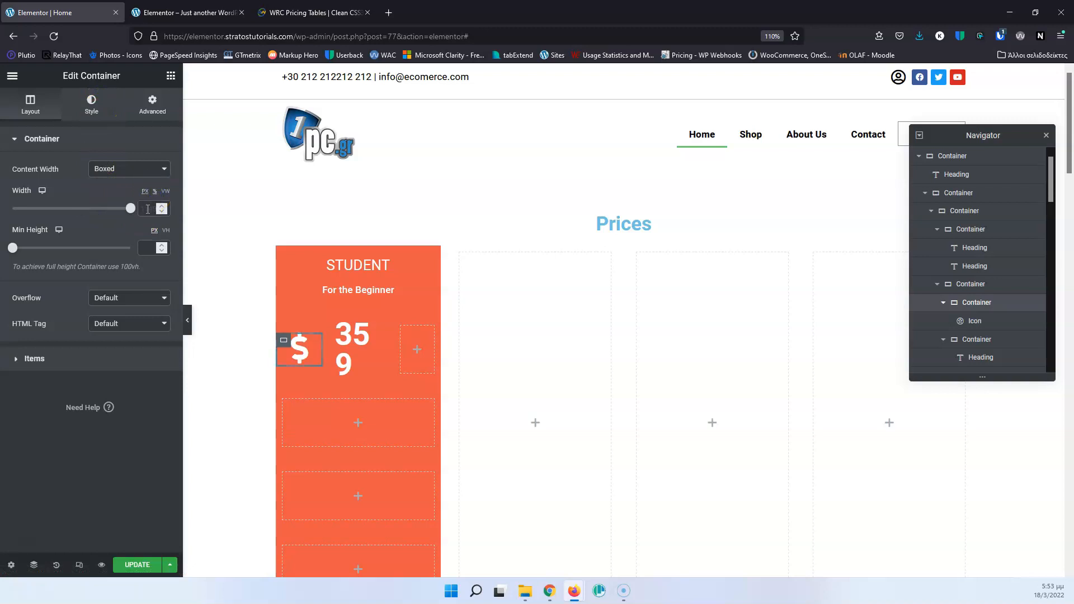
{"action": "type", "text": "19"}
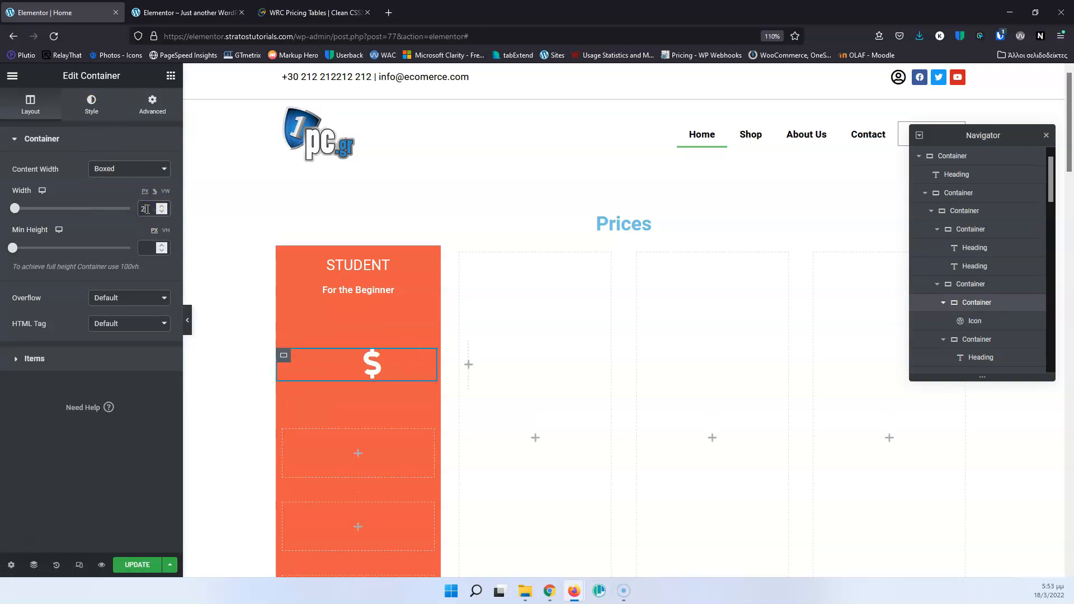
{"action": "key", "text": "Up"}
{"action": "key", "text": "Up"}
{"action": "key", "text": "Up"}
{"action": "key", "text": "Up"}
{"action": "key", "text": "Up"}
{"action": "key", "text": "Up"}
{"action": "key", "text": "Up"}
{"action": "key", "text": "Up"}
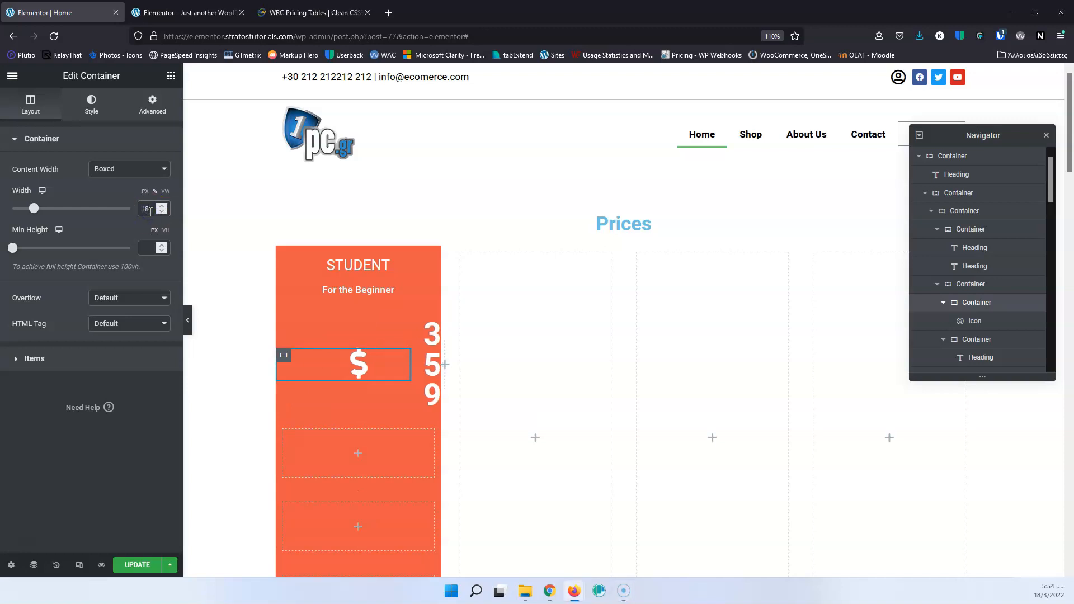
{"action": "key", "text": "Up"}
{"action": "key", "text": "Up"}
{"action": "key", "text": "Up"}
{"action": "key", "text": "Up"}
{"action": "key", "text": "Up"}
{"action": "key", "text": "Up"}
{"action": "key", "text": "Up"}
{"action": "key", "text": "Up"}
{"action": "key", "text": "Up"}
{"action": "key", "text": "Up"}
{"action": "key", "text": "Up"}
{"action": "key", "text": "Up"}
{"action": "key", "text": "Up"}
{"action": "key", "text": "Up"}
{"action": "key", "text": "Up"}
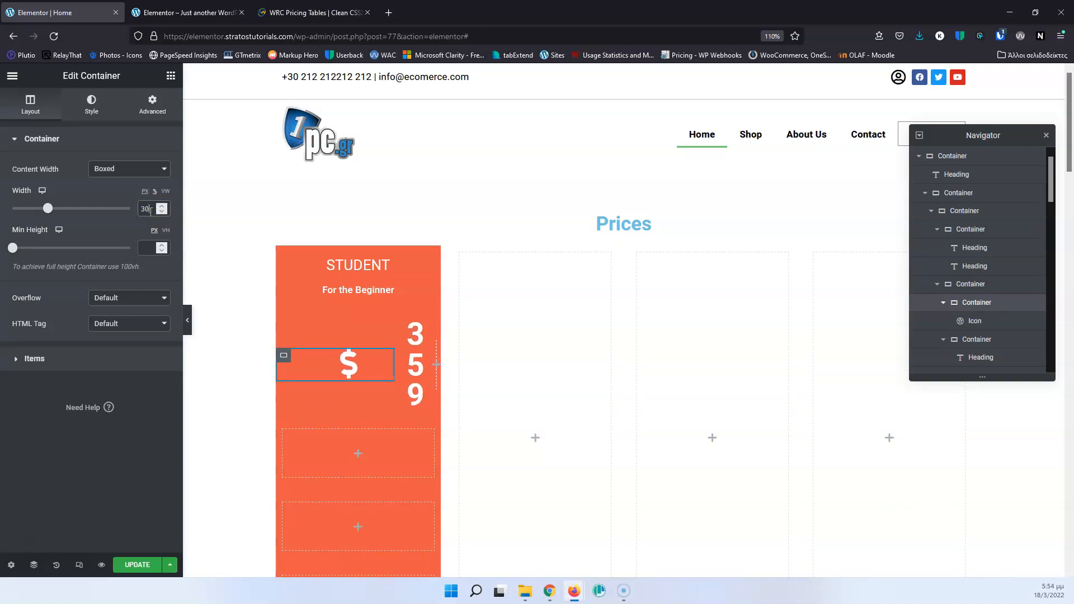
{"action": "key", "text": "Up"}
{"action": "key", "text": "Up"}
{"action": "key", "text": "Up"}
{"action": "key", "text": "Up"}
{"action": "key", "text": "Up"}
{"action": "key", "text": "Up"}
{"action": "key", "text": "Up"}
{"action": "key", "text": "Up"}
{"action": "key", "text": "Up"}
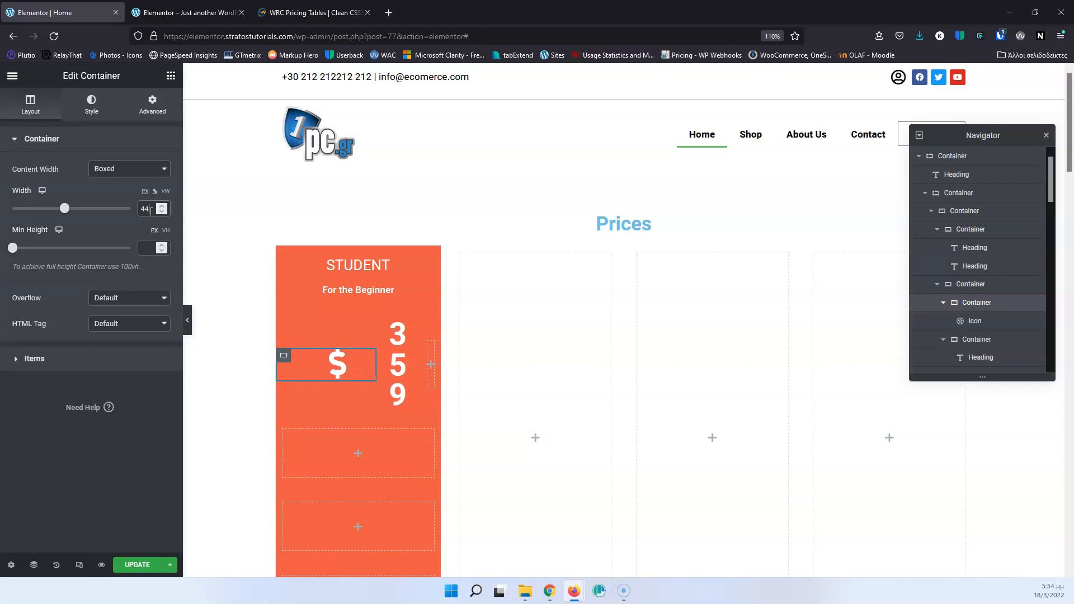
{"action": "key", "text": "Up"}
{"action": "key", "text": "Up"}
{"action": "key", "text": "Up"}
{"action": "key", "text": "Up"}
{"action": "key", "text": "Up"}
{"action": "key", "text": "Up"}
{"action": "key", "text": "Up"}
{"action": "key", "text": "Up"}
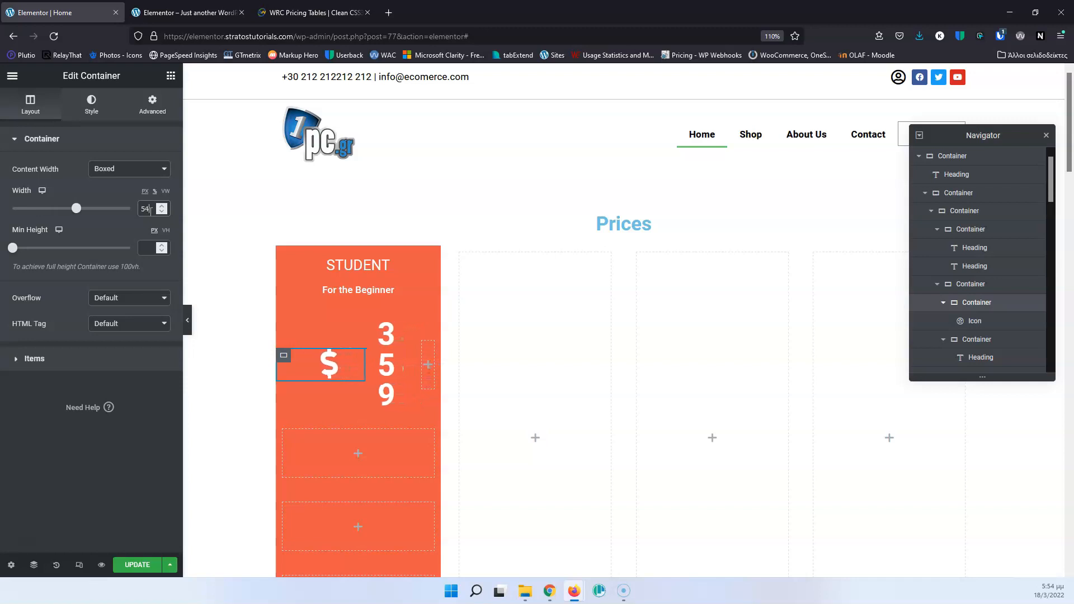
{"action": "key", "text": "Up"}
{"action": "key", "text": "Up"}
{"action": "key", "text": "Up"}
{"action": "key", "text": "Up"}
{"action": "key", "text": "Up"}
{"action": "key", "text": "Up"}
{"action": "key", "text": "Up"}
{"action": "key", "text": "Up"}
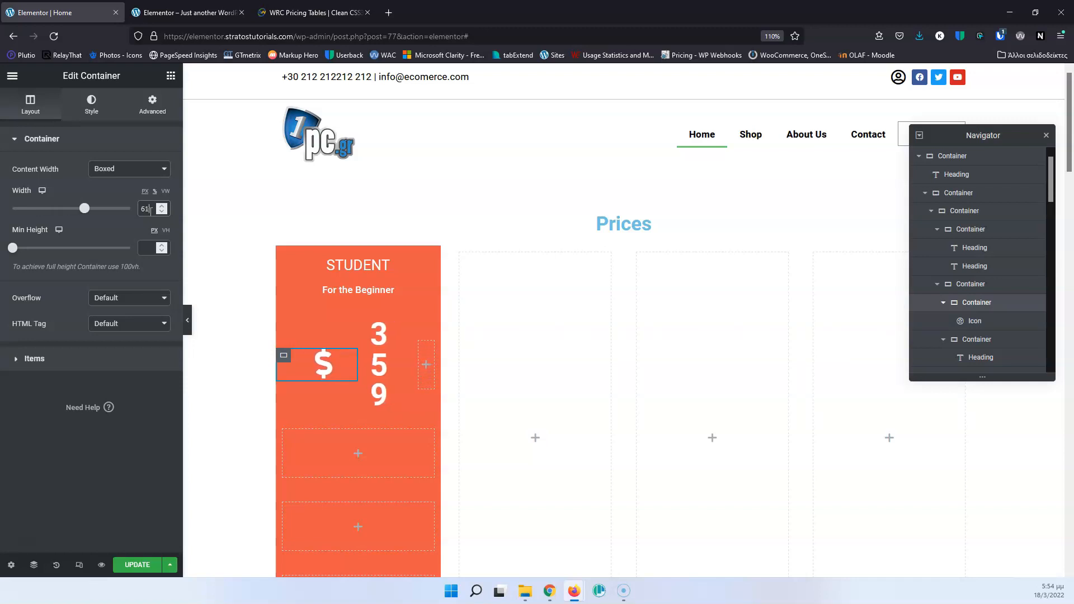
{"action": "key", "text": "Up"}
{"action": "key", "text": "Up"}
{"action": "key", "text": "Up"}
{"action": "key", "text": "Up"}
{"action": "key", "text": "Up"}
{"action": "key", "text": "Up"}
{"action": "key", "text": "Up"}
{"action": "key", "text": "Up"}
{"action": "key", "text": "Up"}
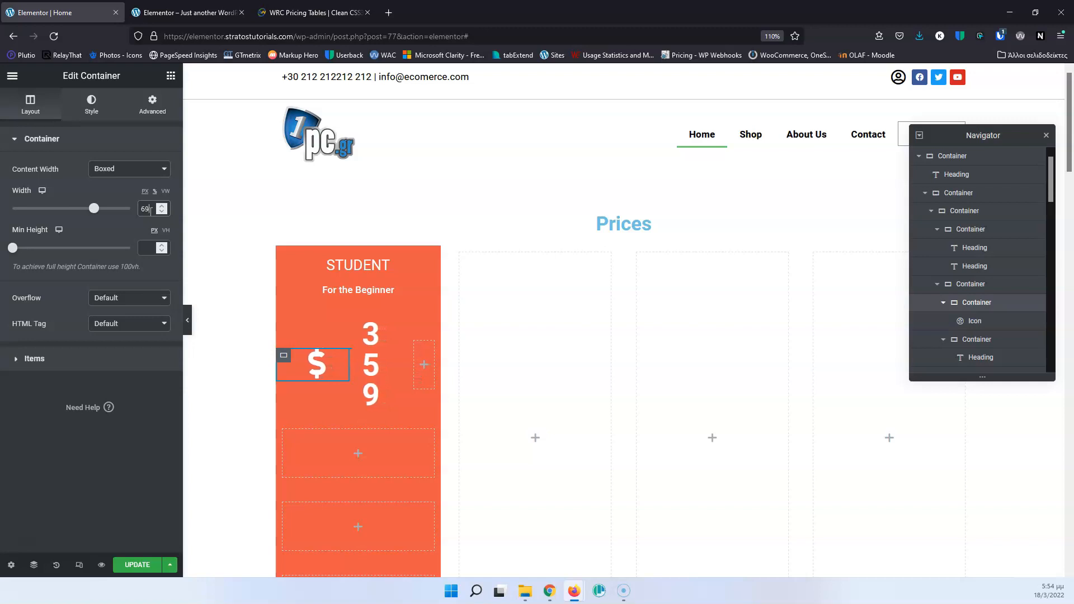
{"action": "key", "text": "Up"}
{"action": "key", "text": "Up"}
{"action": "key", "text": "Up"}
{"action": "key", "text": "Up"}
{"action": "key", "text": "Up"}
{"action": "key", "text": "Up"}
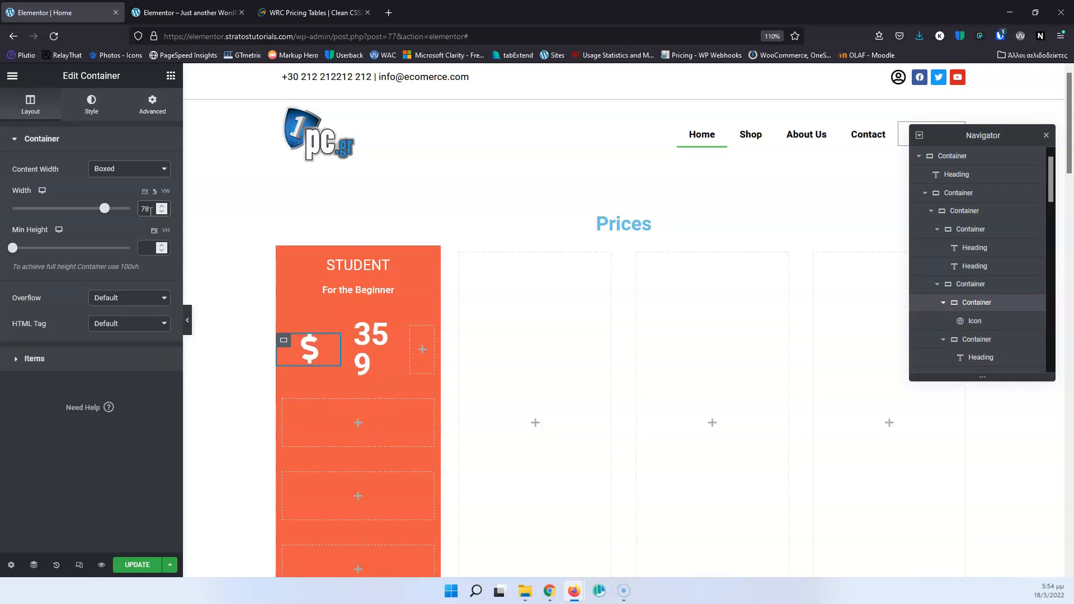
{"action": "key", "text": "Up"}
{"action": "key", "text": "Up"}
{"action": "key", "text": "Up"}
{"action": "key", "text": "Up"}
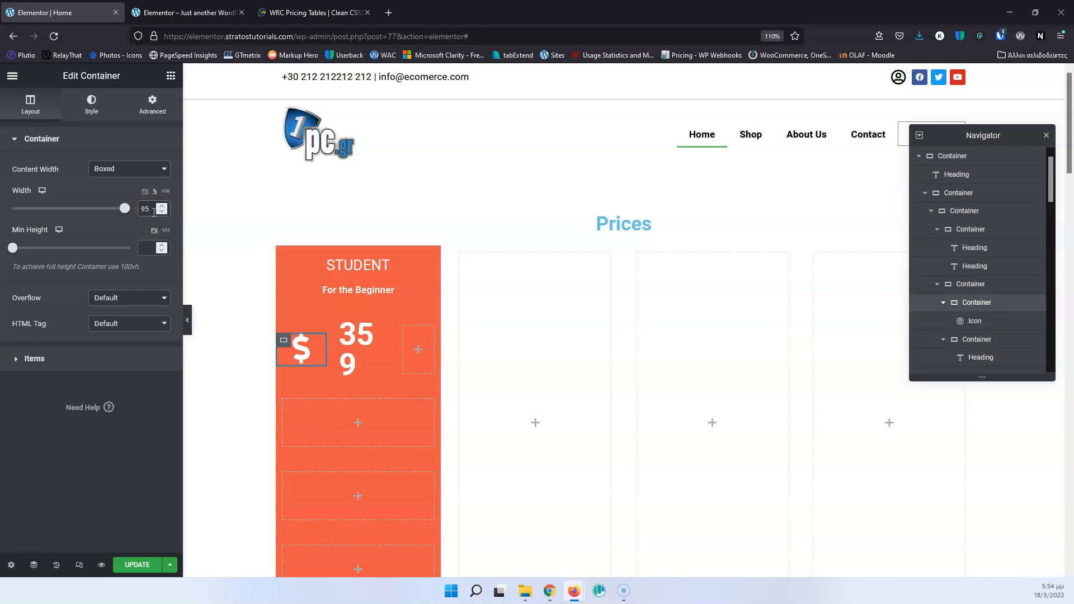
Set the dollar icon's size to 25 and compare it with the reference pricing table.
{"action": "left_click", "coordinate": [969, 322]}
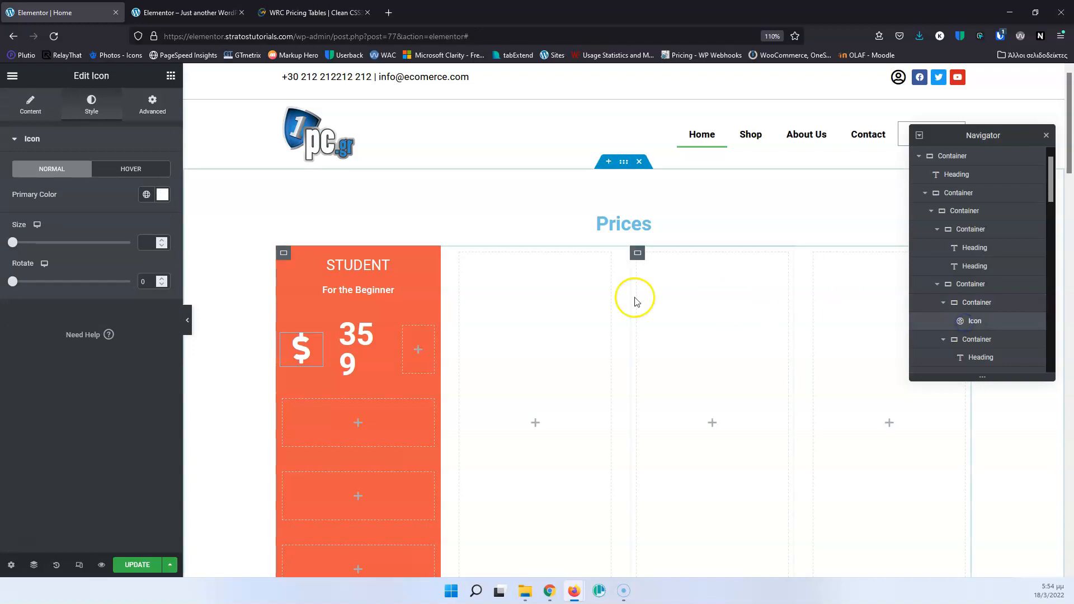
{"action": "left_click", "coordinate": [145, 241]}
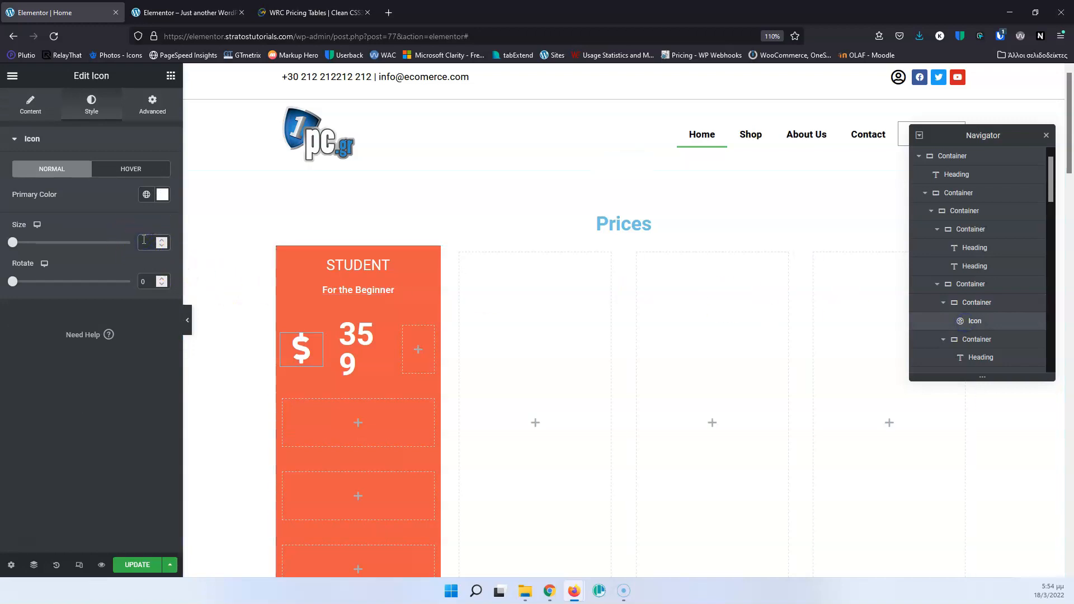
{"action": "type", "text": "20"}
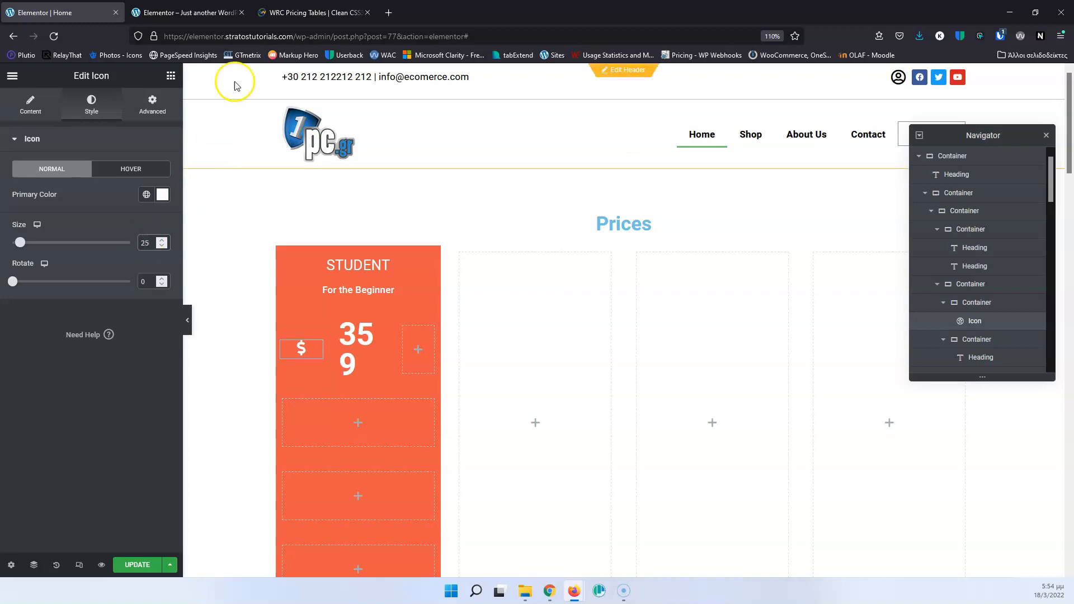
{"action": "left_click", "coordinate": [313, 12]}
{"action": "left_click", "coordinate": [80, 14]}
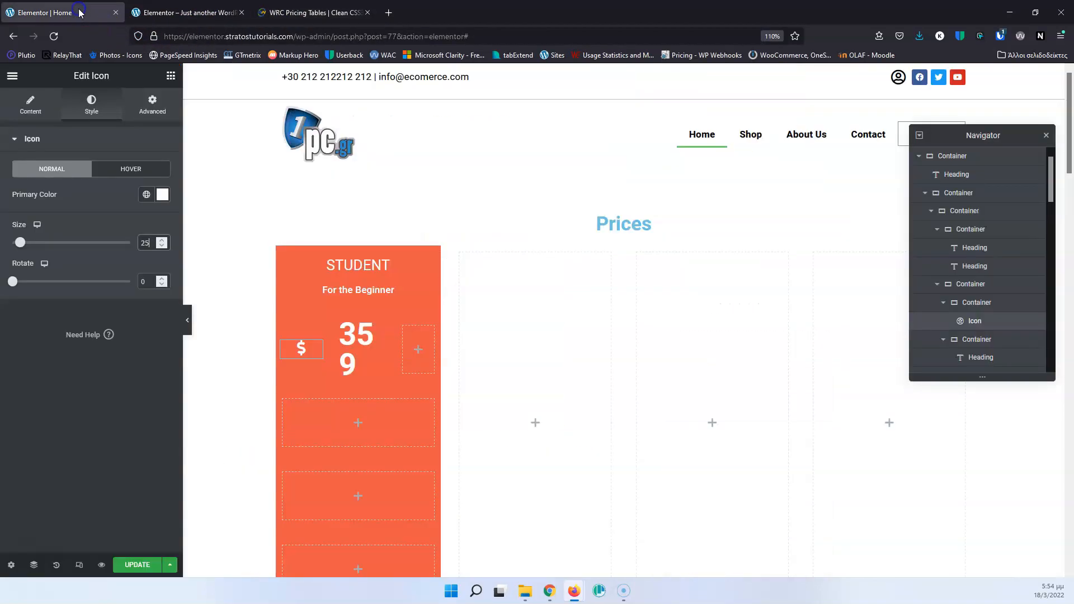
Set Align Items to end on the container holding the dollar icon.
{"action": "left_click", "coordinate": [976, 303]}
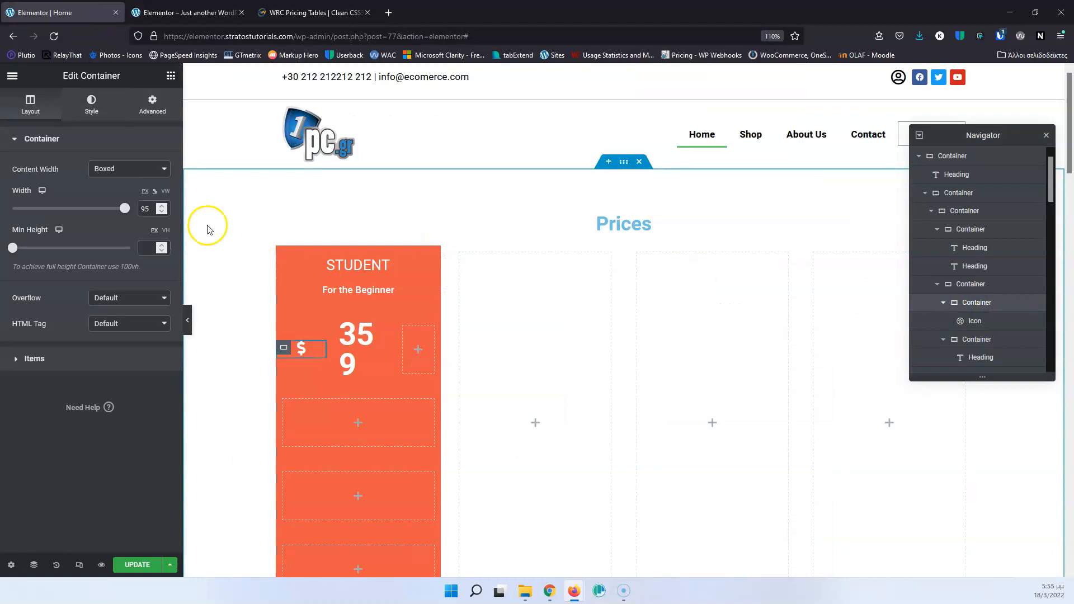
{"action": "left_click", "coordinate": [18, 359]}
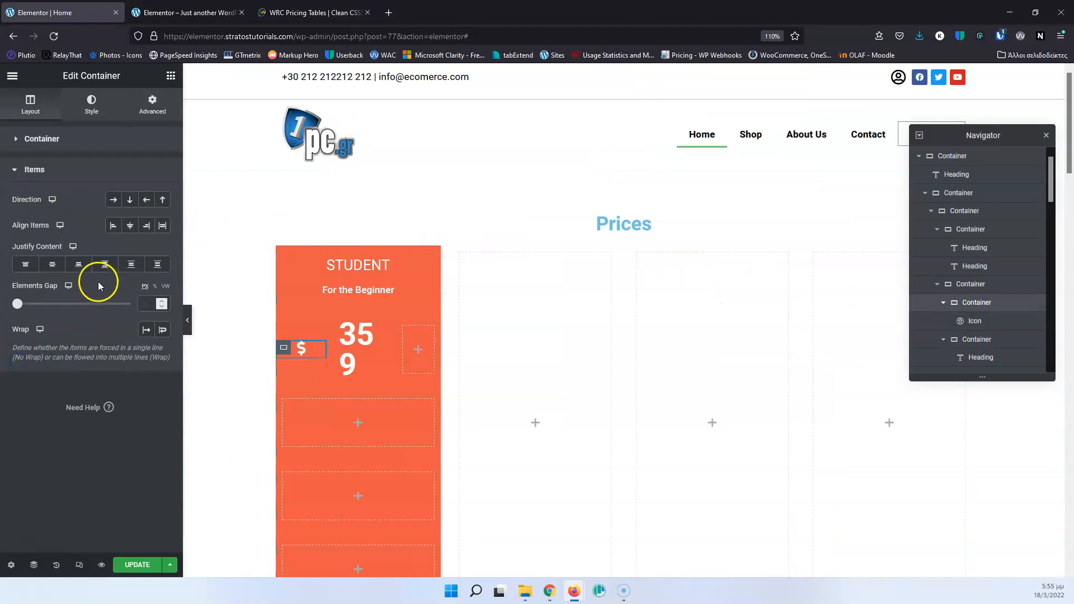
{"action": "left_click", "coordinate": [146, 225]}
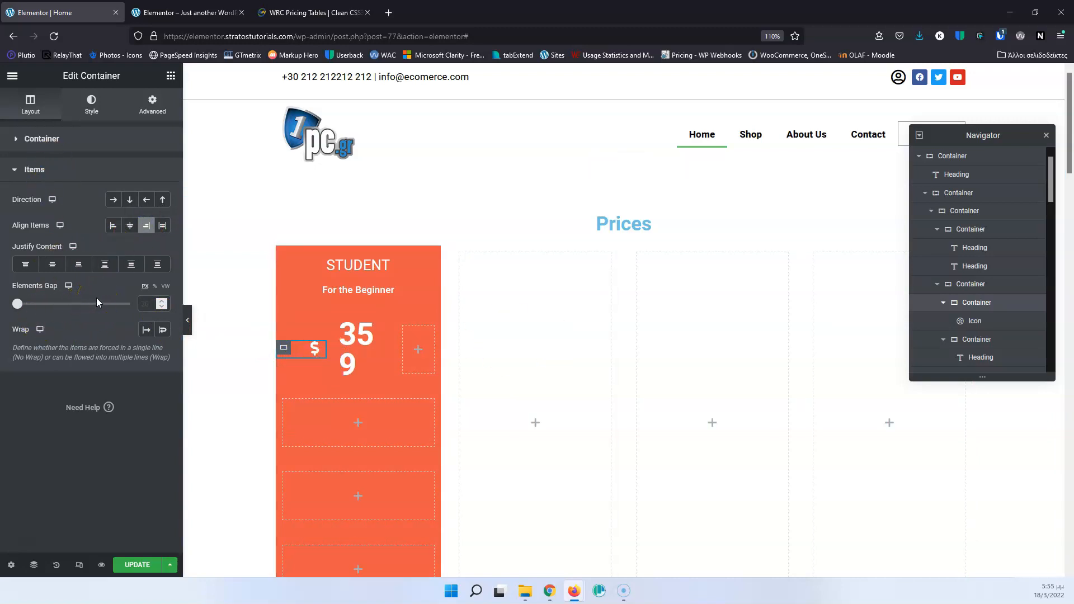
Raise the dollar icon container's width to 100%.
{"action": "left_click", "coordinate": [34, 139]}
{"action": "left_click_drag", "start_coordinate": [128, 219], "coordinate": [130, 220]}
{"action": "left_click", "coordinate": [157, 246]}
{"action": "key", "text": "Up"}
{"action": "key", "text": "Up"}
{"action": "key", "text": "Up"}
{"action": "key", "text": "Up"}
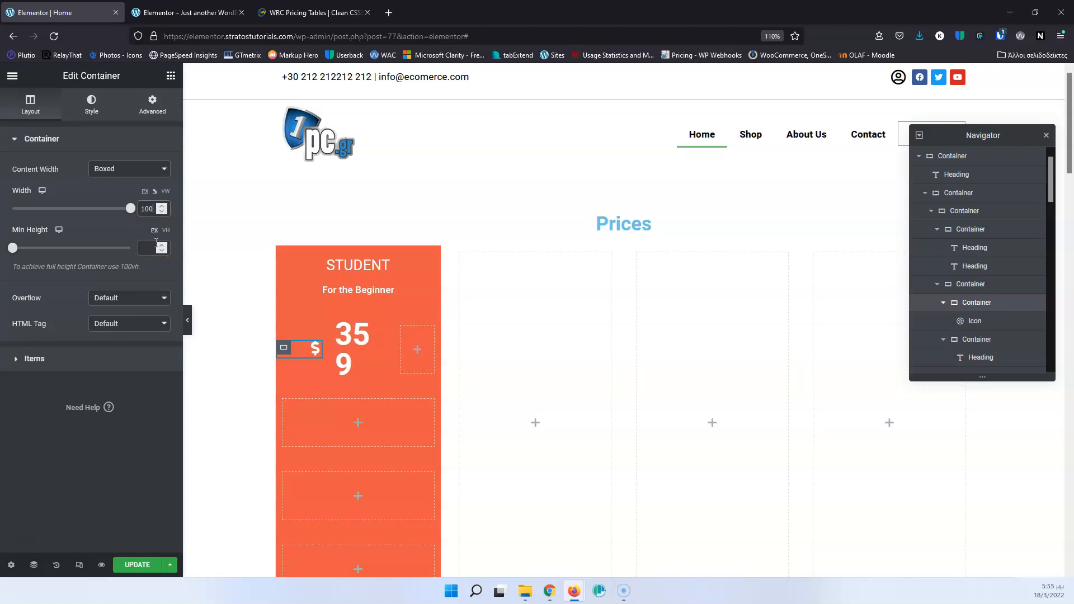
{"action": "left_click", "coordinate": [144, 213]}
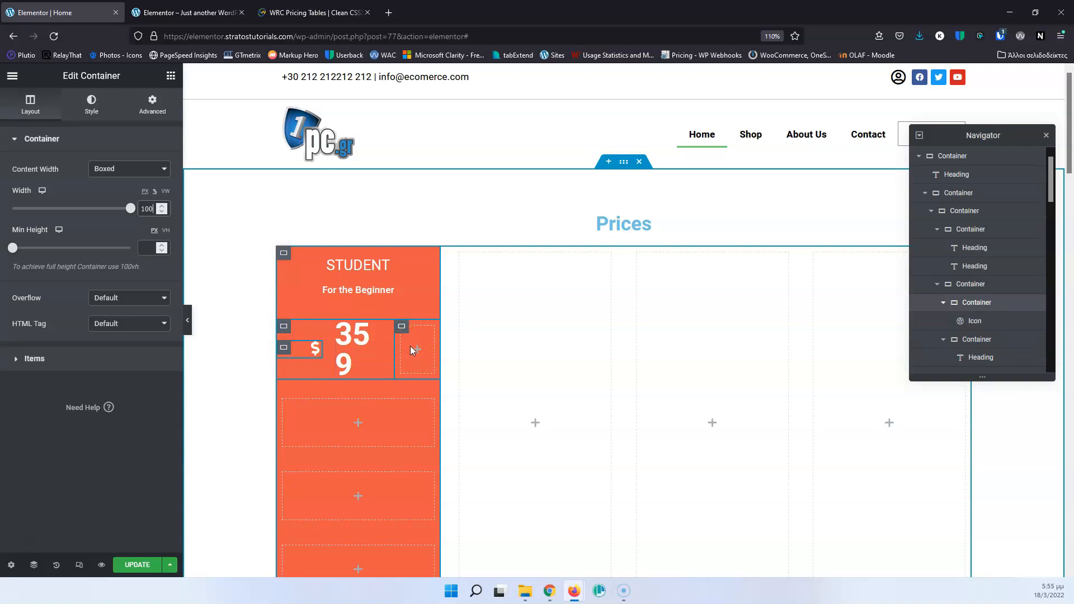
Try pixel widths of 20 and 500 on the dollar icon's container, and return its width unit to percent.
{"action": "left_click", "coordinate": [310, 350]}
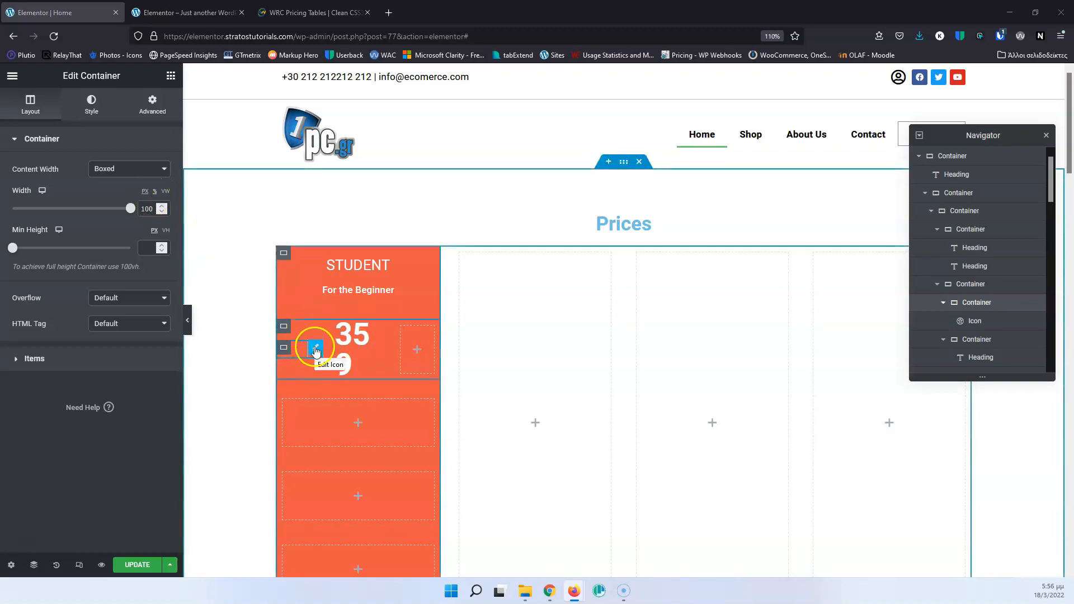
{"action": "left_click", "coordinate": [313, 349]}
{"action": "left_click", "coordinate": [144, 203]}
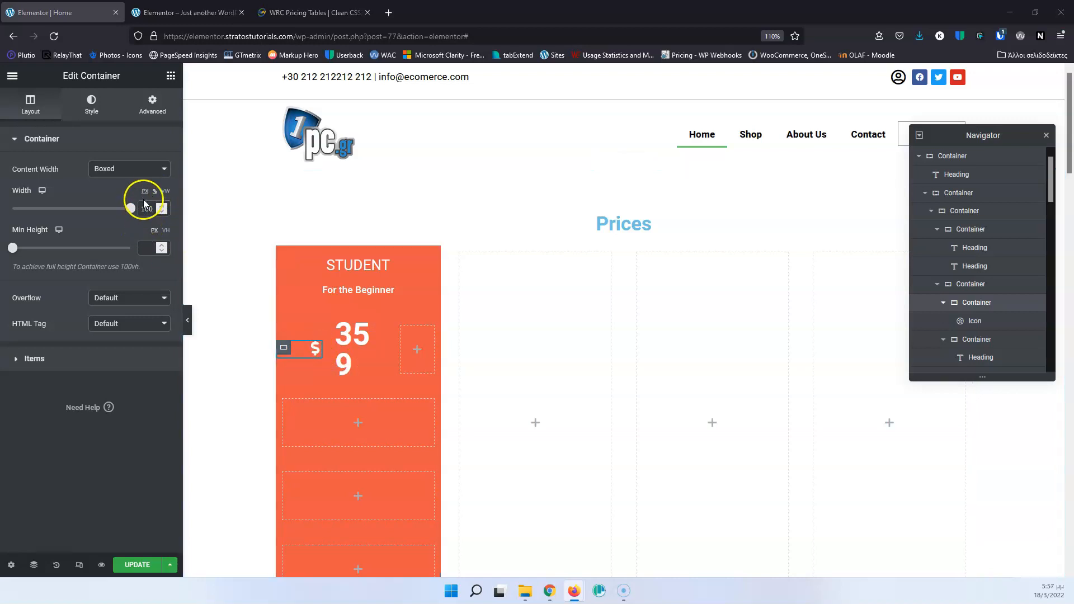
{"action": "left_click", "coordinate": [145, 193]}
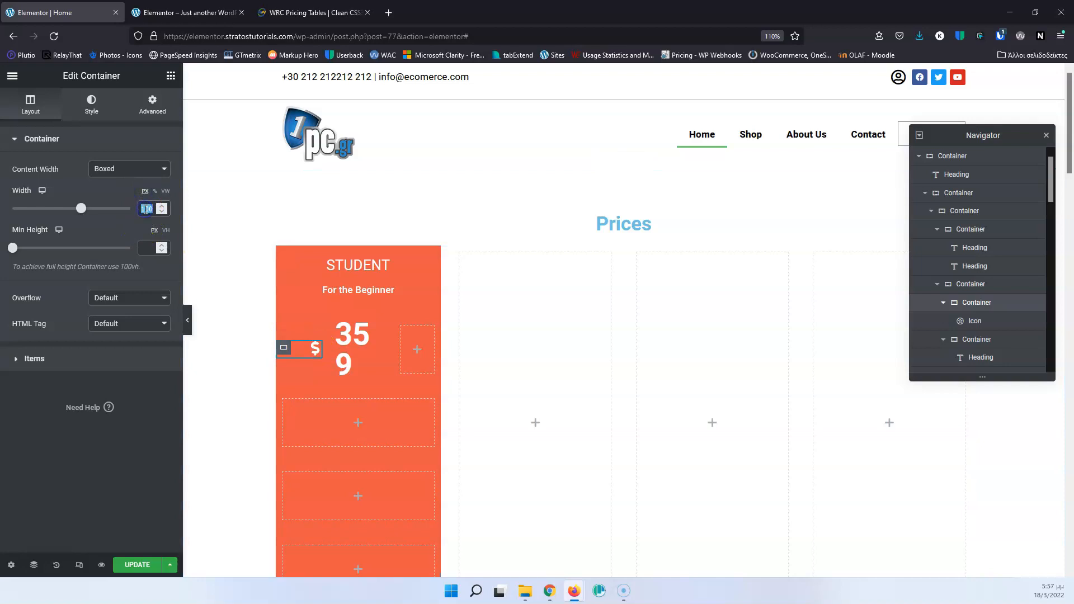
{"action": "type", "text": "2"}
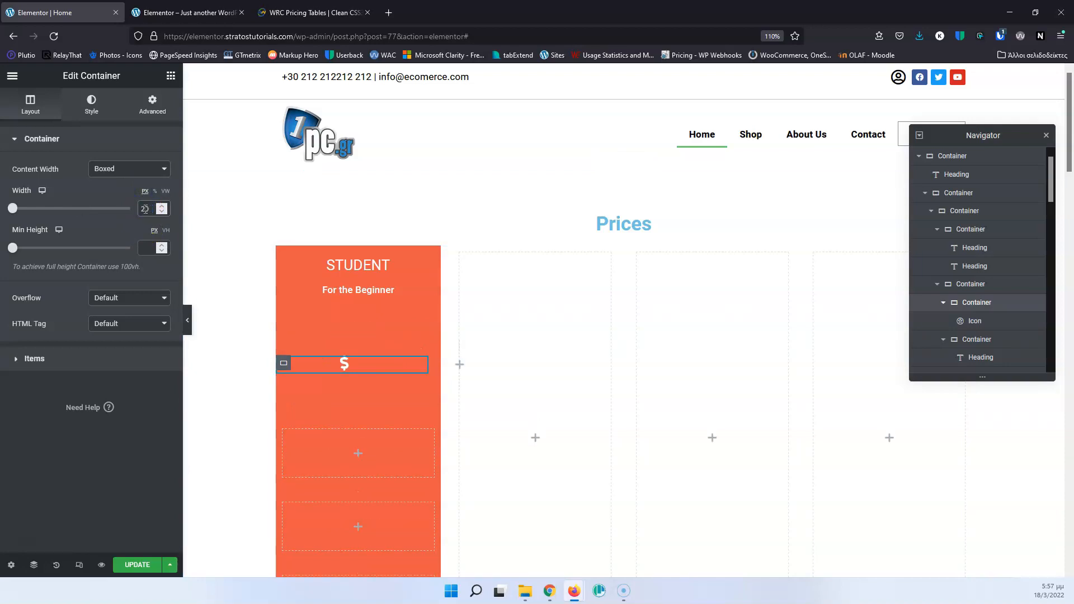
{"action": "type", "text": "0"}
{"action": "left_click", "coordinate": [163, 207]}
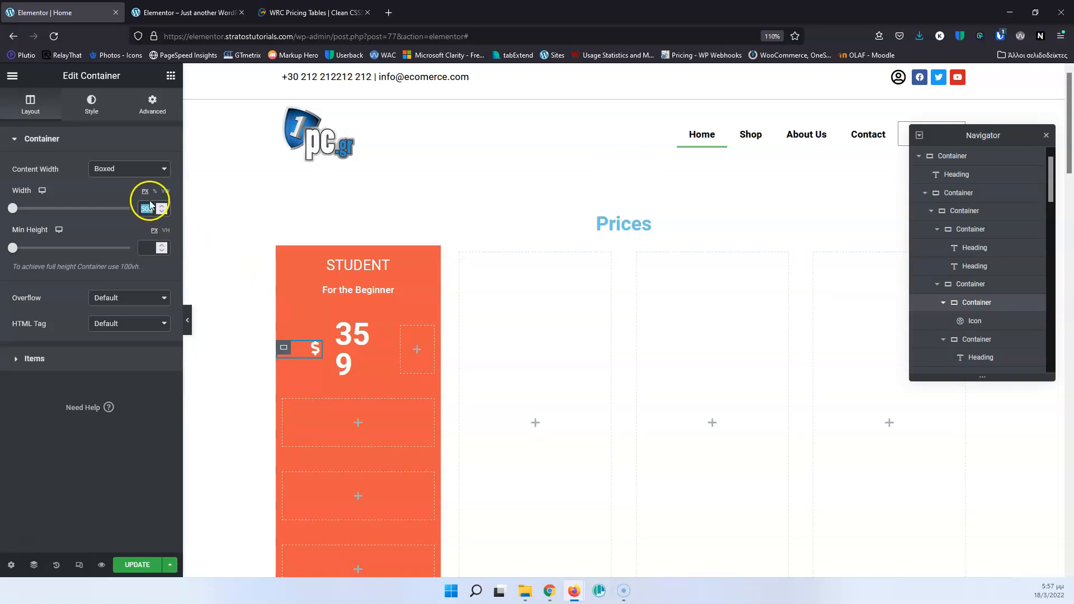
{"action": "left_click", "coordinate": [154, 192]}
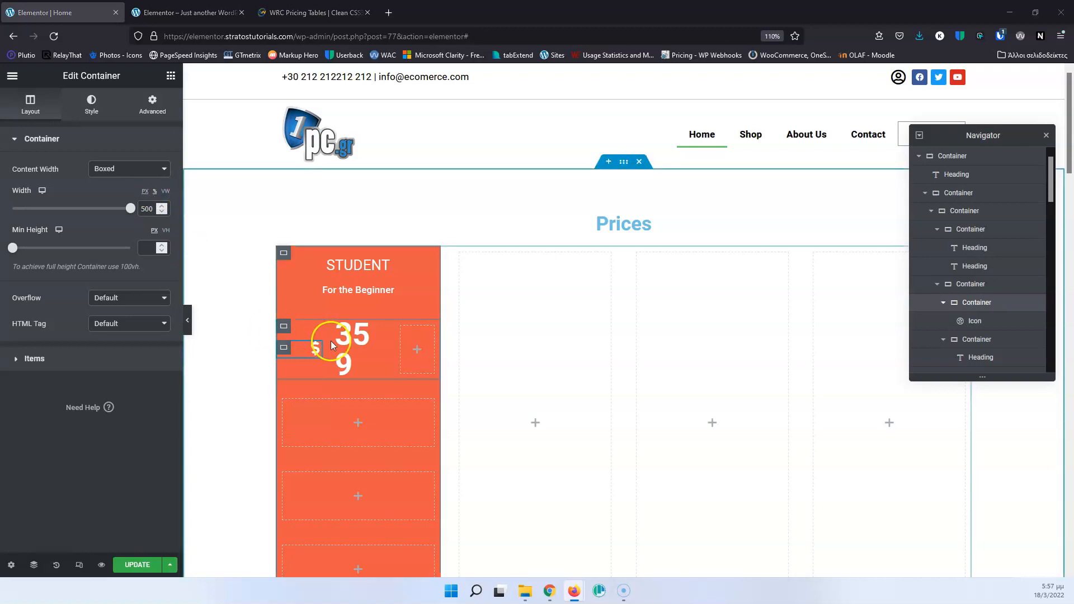
Reduce the "359" heading's font size to 44 px so the price fits on one line.
{"action": "left_click", "coordinate": [345, 358]}
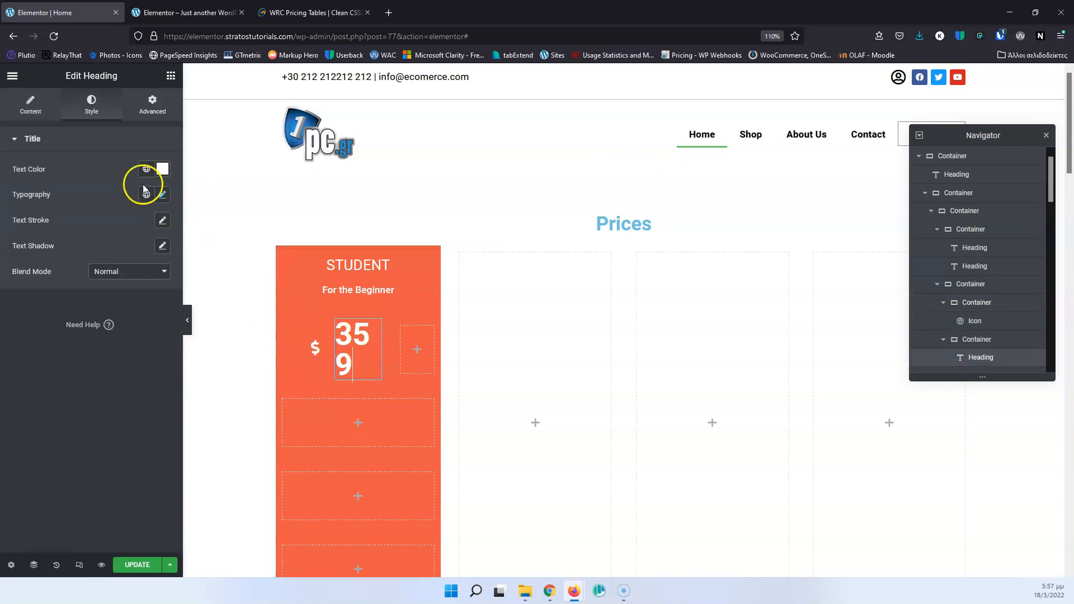
{"action": "left_click", "coordinate": [162, 195]}
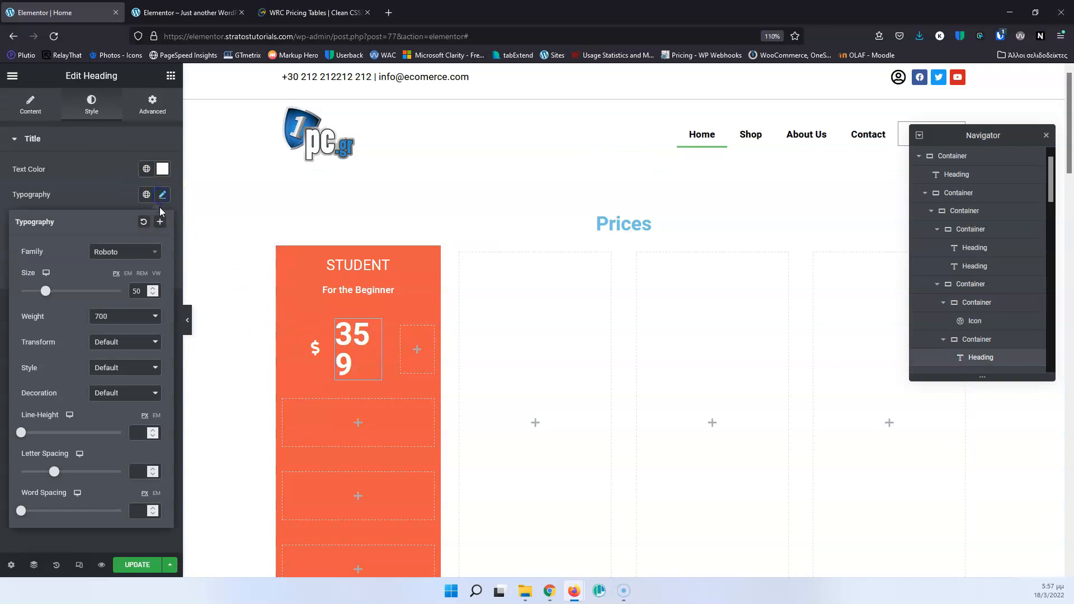
{"action": "left_click", "coordinate": [154, 294]}
{"action": "left_click", "coordinate": [155, 294]}
{"action": "left_click", "coordinate": [154, 295]}
{"action": "left_click", "coordinate": [154, 295]}
{"action": "left_click", "coordinate": [155, 294]}
{"action": "left_click", "coordinate": [154, 294]}
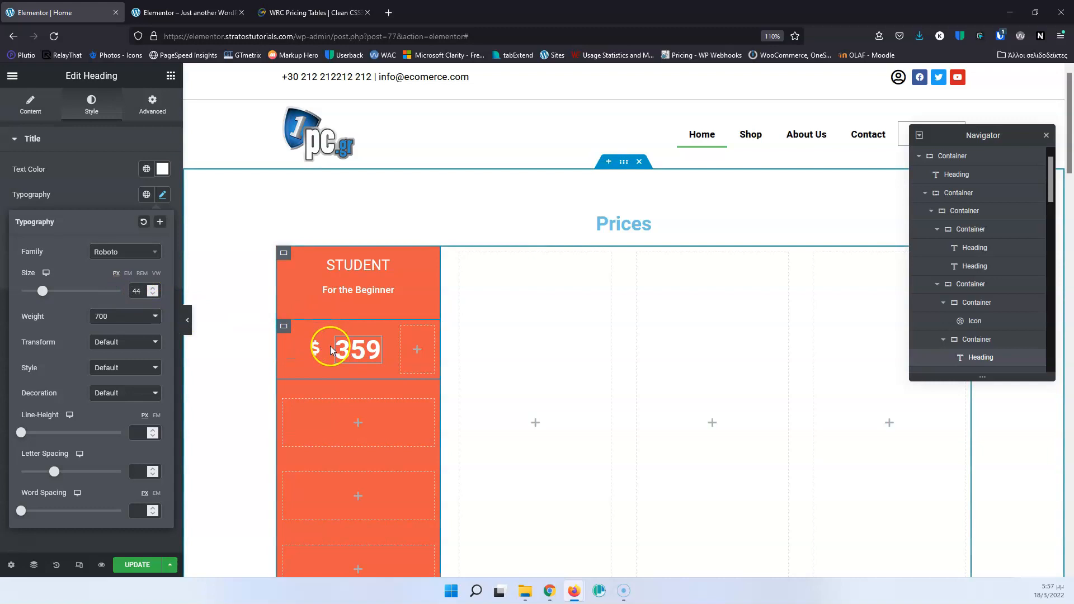
Set the Elements Gap to 0 px on the container holding the whole STUDENT price row.
{"action": "left_click", "coordinate": [283, 329]}
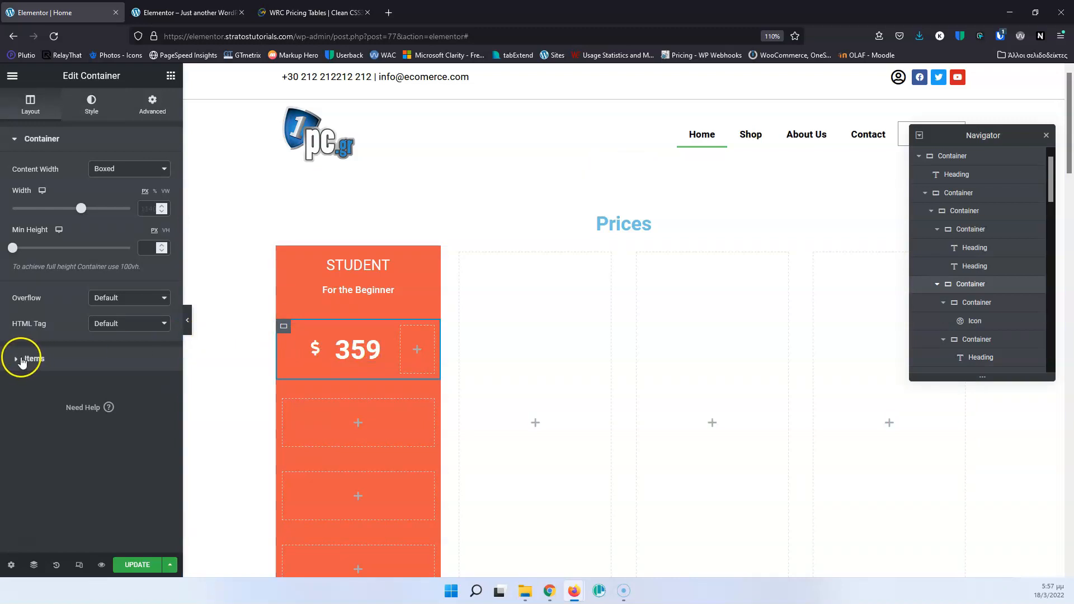
{"action": "left_click", "coordinate": [21, 357]}
{"action": "left_click", "coordinate": [145, 303]}
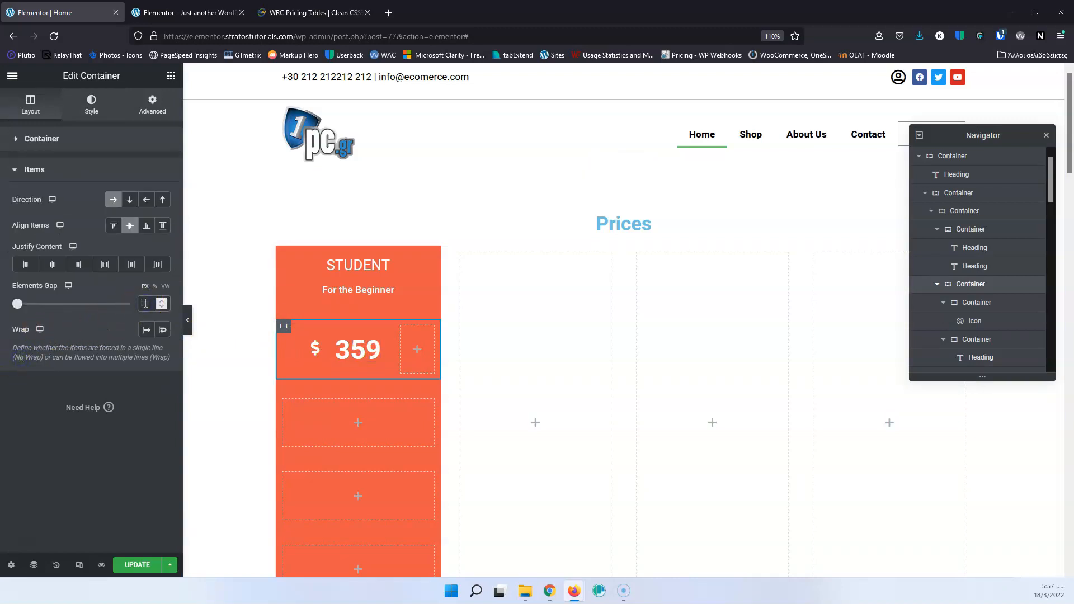
{"action": "type", "text": "0"}
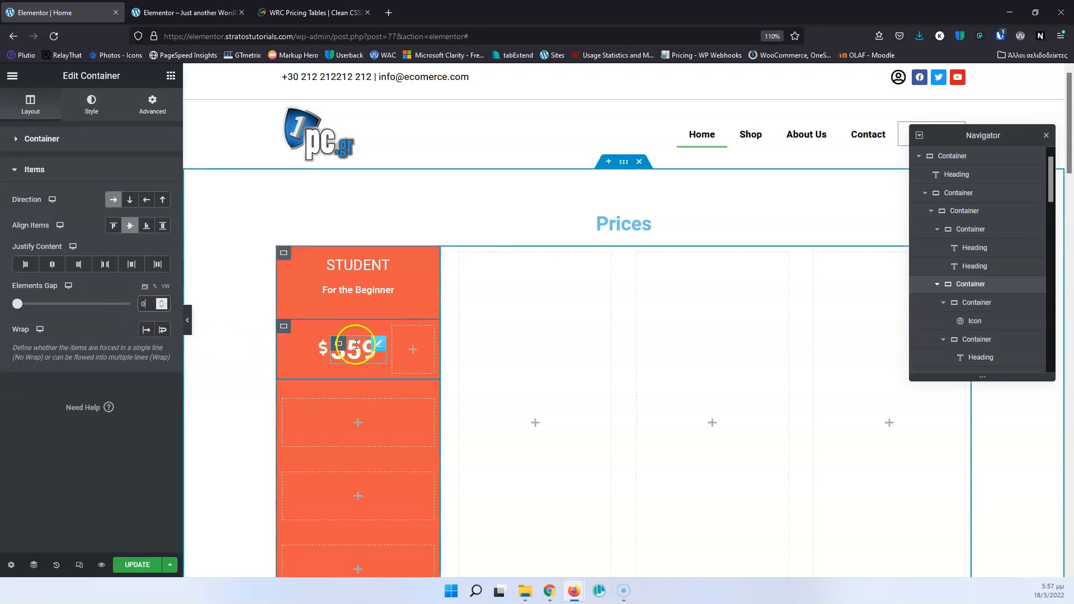
Try a 20 px width on the dollar icon's container, and set its width to 100% instead.
{"action": "left_click", "coordinate": [305, 351]}
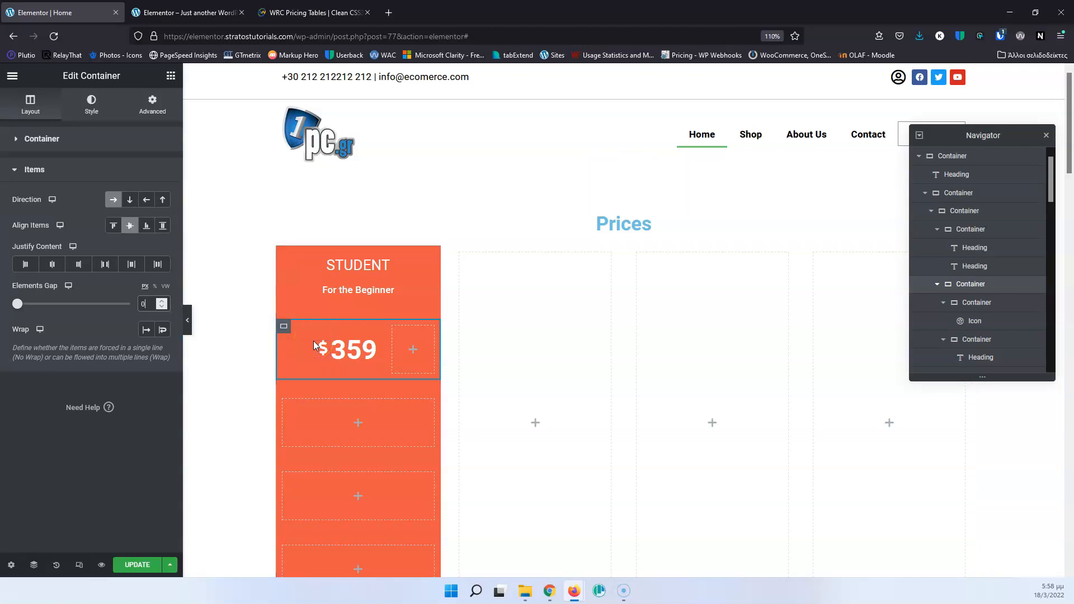
{"action": "left_click", "coordinate": [977, 304]}
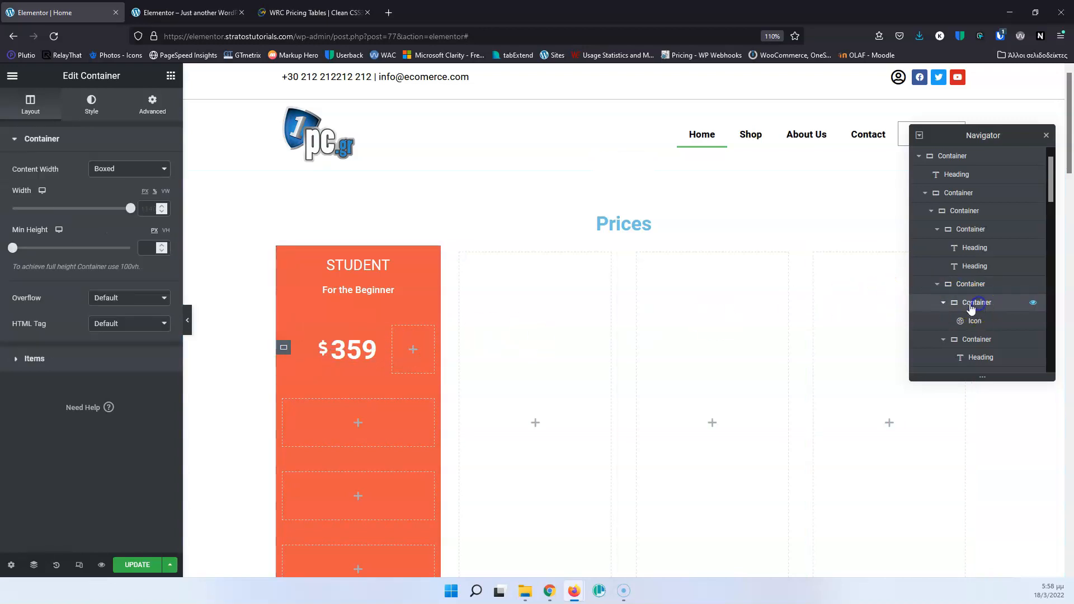
{"action": "left_click", "coordinate": [145, 192]}
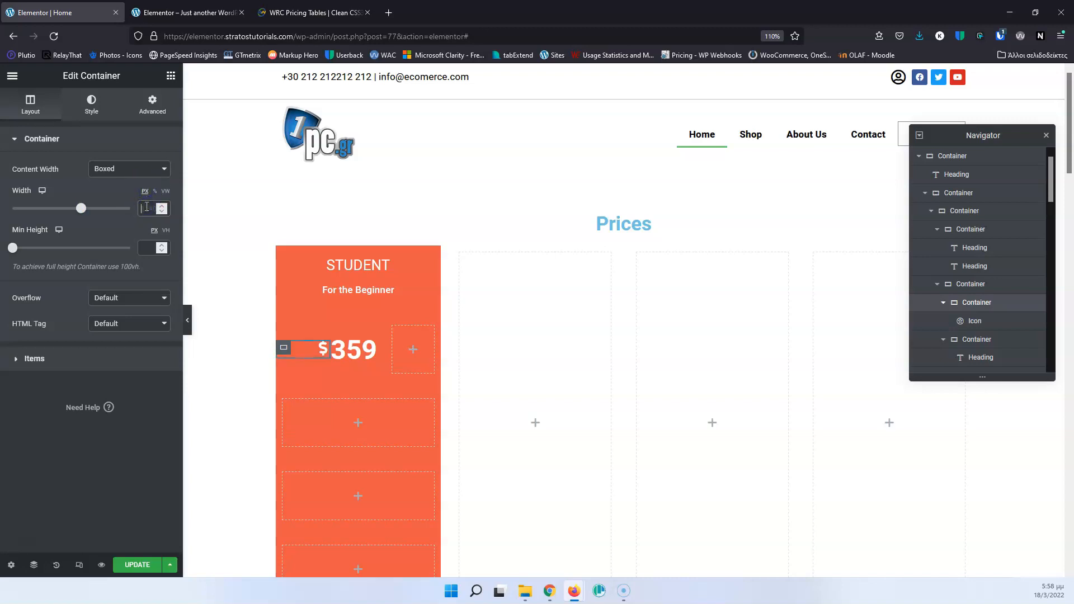
{"action": "type", "text": "20"}
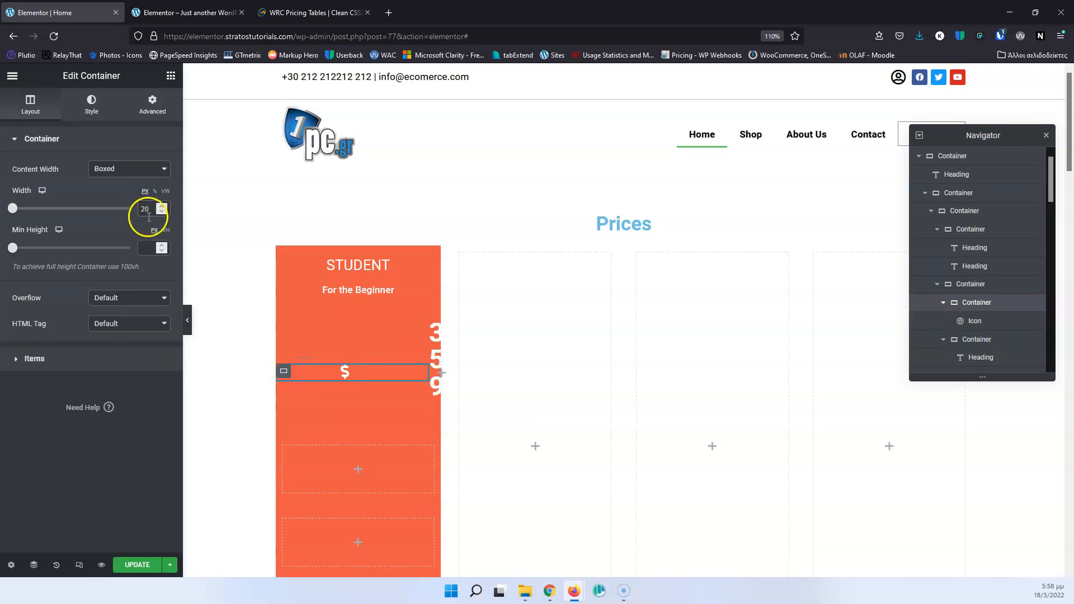
{"action": "left_click", "coordinate": [154, 191]}
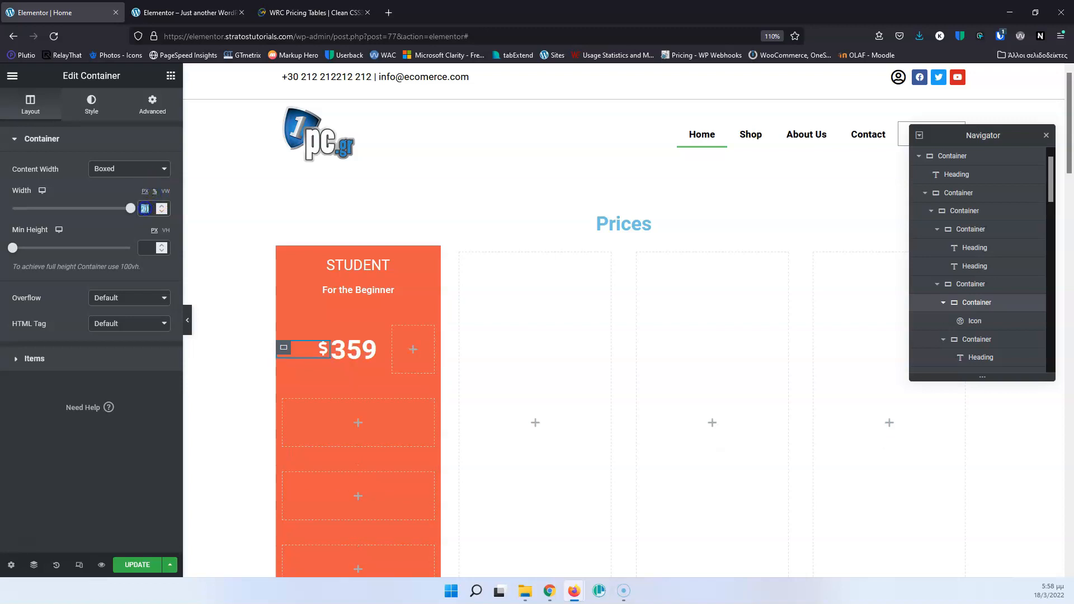
{"action": "type", "text": "100"}
{"action": "left_click", "coordinate": [152, 214]}
{"action": "key", "text": "Down"}
{"action": "key", "text": "Up"}
Switch the width of the container around the "359" heading to percent and adjust it from 30% up to 69%.
{"action": "left_click", "coordinate": [958, 325]}
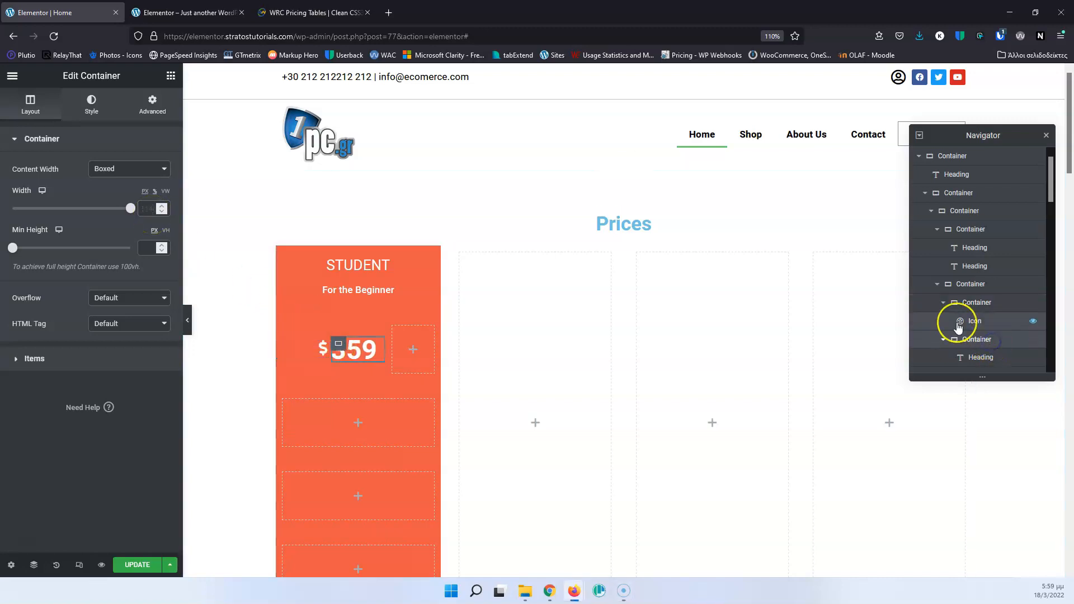
{"action": "left_click", "coordinate": [155, 191]}
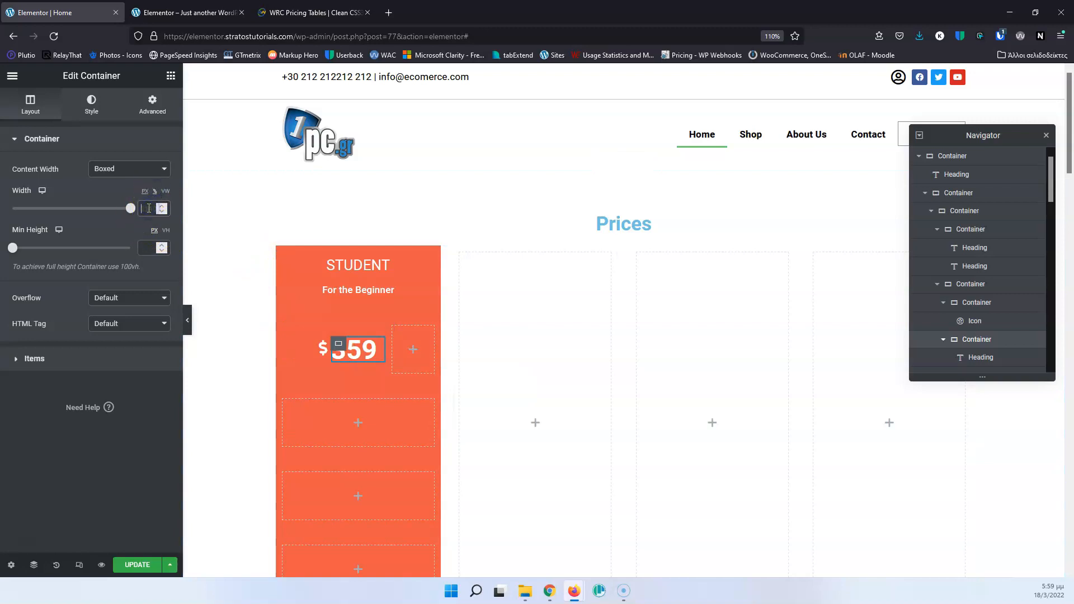
{"action": "type", "text": "30"}
{"action": "key", "text": "Down"}
{"action": "key", "text": "Down"}
{"action": "key", "text": "Down"}
{"action": "key", "text": "Down"}
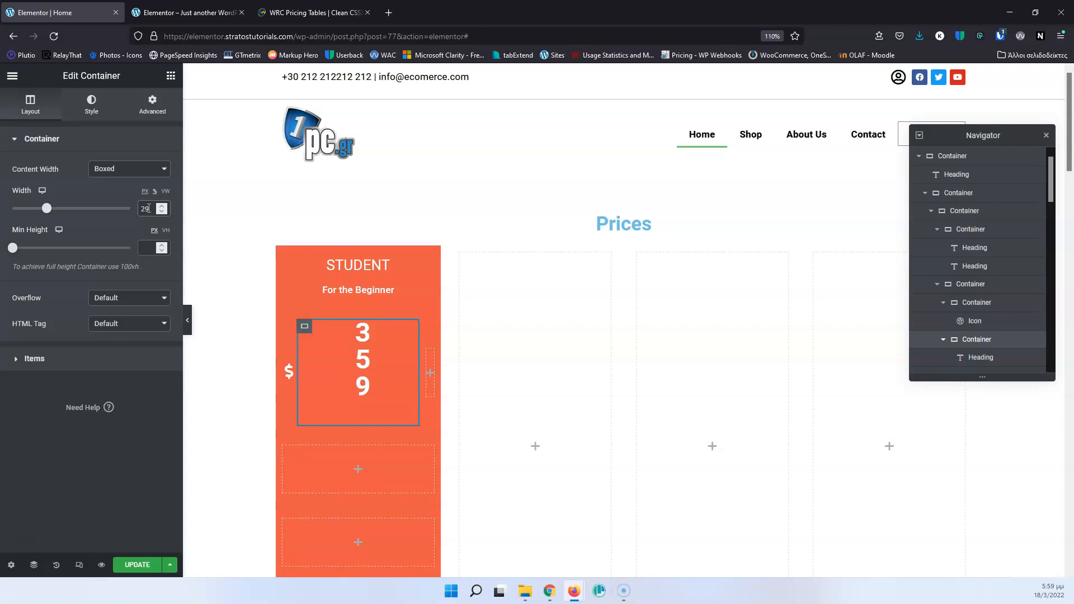
{"action": "key", "text": "Up"}
{"action": "key", "text": "Up"}
{"action": "key", "text": "Up"}
{"action": "key", "text": "Up"}
{"action": "key", "text": "Up"}
{"action": "key", "text": "Up"}
{"action": "key", "text": "Up"}
{"action": "key", "text": "Up"}
{"action": "key", "text": "Up"}
{"action": "key", "text": "Up"}
{"action": "key", "text": "Up"}
{"action": "key", "text": "Up"}
{"action": "key", "text": "Up"}
{"action": "key", "text": "Up"}
{"action": "key", "text": "Up"}
{"action": "key", "text": "Up"}
{"action": "key", "text": "Up"}
{"action": "key", "text": "Up"}
{"action": "key", "text": "Up"}
{"action": "key", "text": "Up"}
{"action": "key", "text": "Up"}
{"action": "key", "text": "Up"}
{"action": "key", "text": "Up"}
{"action": "key", "text": "Up"}
{"action": "key", "text": "Up"}
{"action": "key", "text": "Up"}
{"action": "key", "text": "Up"}
{"action": "key", "text": "Up"}
{"action": "key", "text": "Up"}
{"action": "key", "text": "Up"}
{"action": "key", "text": "Up"}
{"action": "key", "text": "Up"}
{"action": "key", "text": "Down"}
{"action": "key", "text": "Down"}
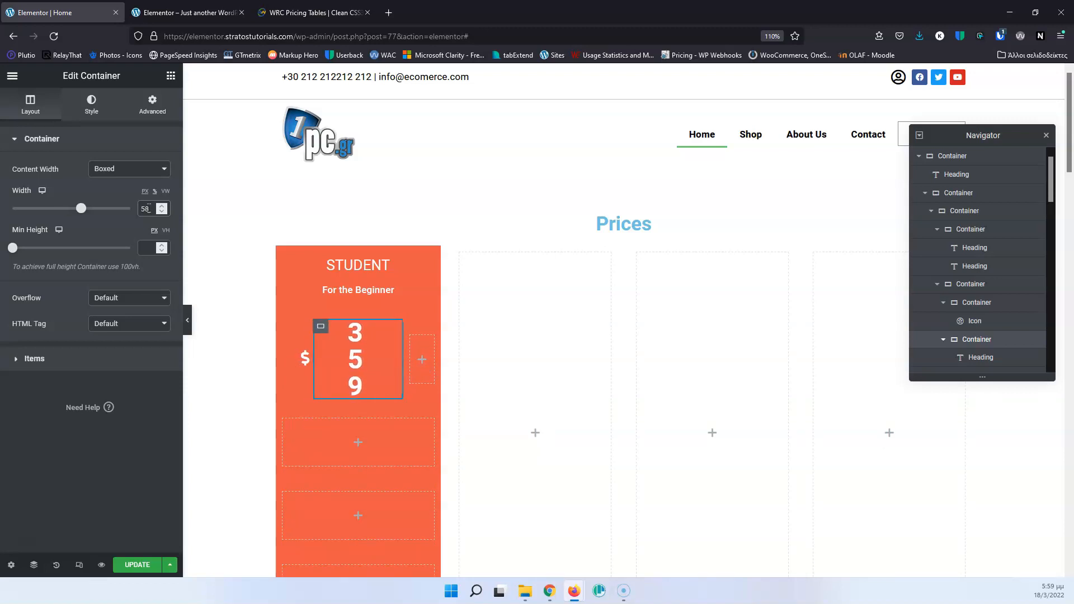
{"action": "key", "text": "Up"}
{"action": "key", "text": "Up"}
{"action": "key", "text": "Up"}
{"action": "key", "text": "Up"}
{"action": "key", "text": "Up"}
{"action": "key", "text": "Up"}
{"action": "key", "text": "Up"}
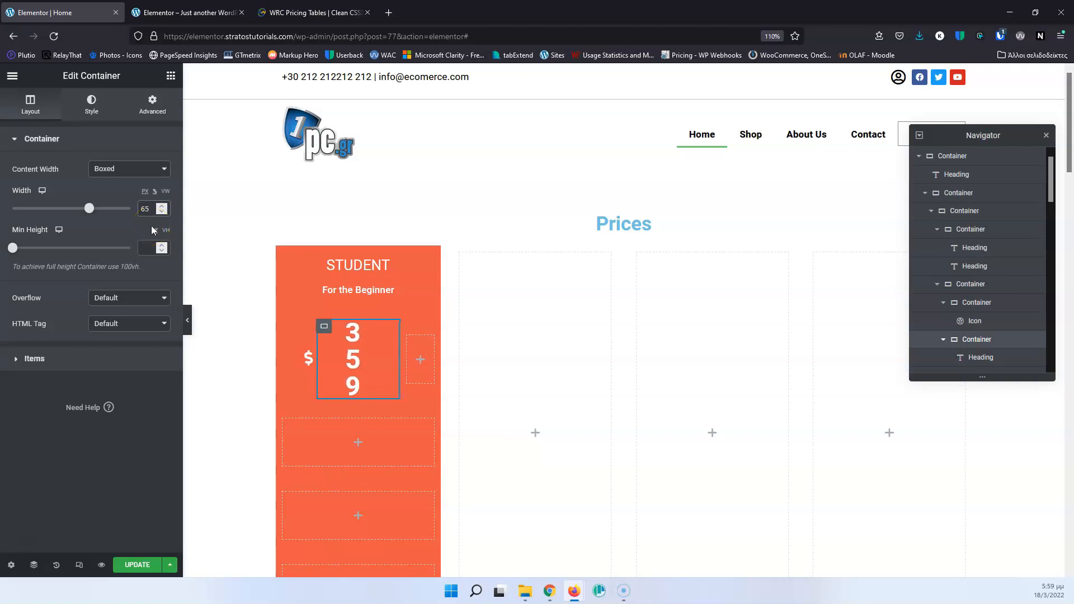
{"action": "key", "text": "Up"}
{"action": "key", "text": "Up"}
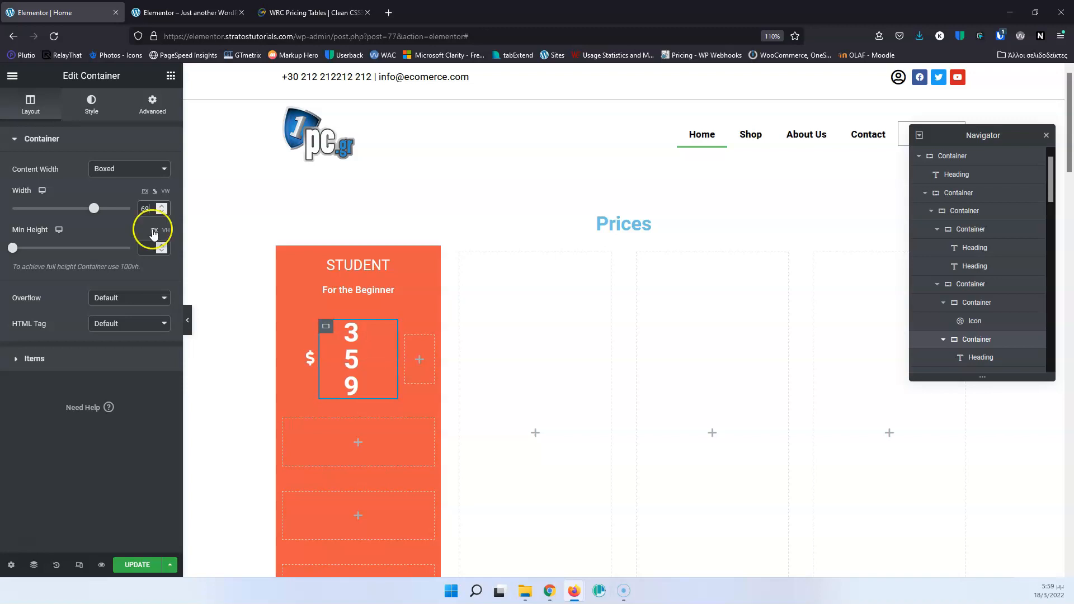
Switch the width of the empty container beside the "359" heading to percent and raise it from 60% to 80%.
{"action": "left_click", "coordinate": [406, 336]}
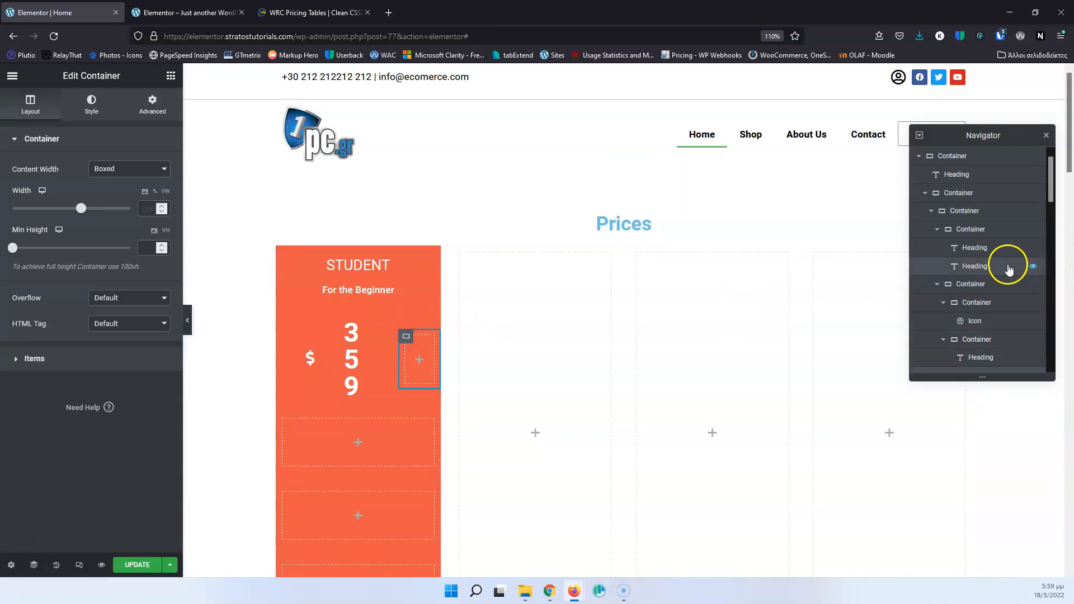
{"action": "scroll", "coordinate": [1002, 269], "scroll_direction": "down", "scroll_amount": 2}
{"action": "double_click", "coordinate": [146, 208]}
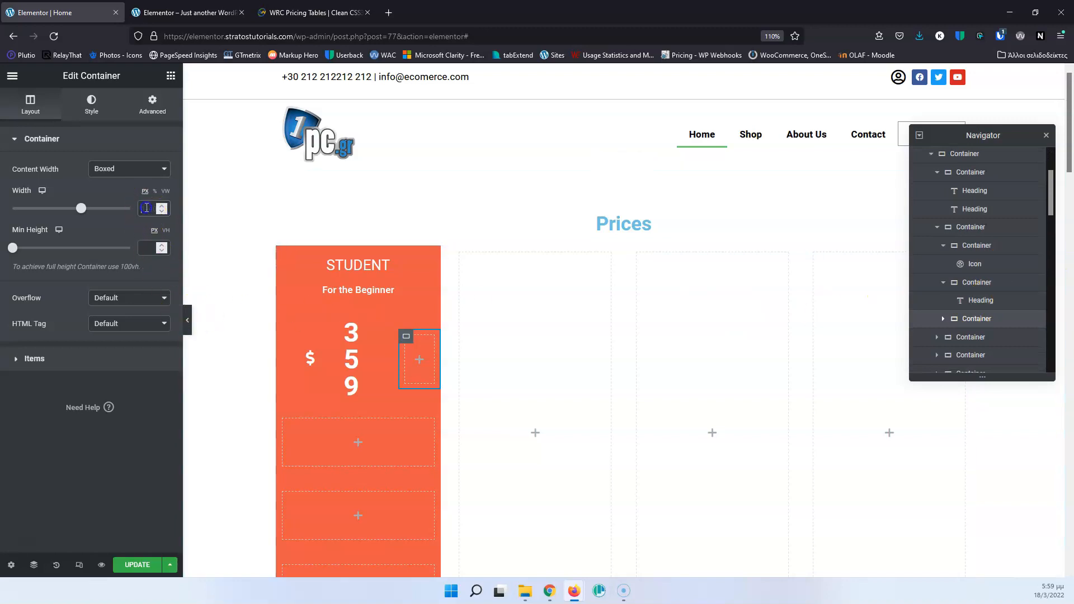
{"action": "type", "text": "60"}
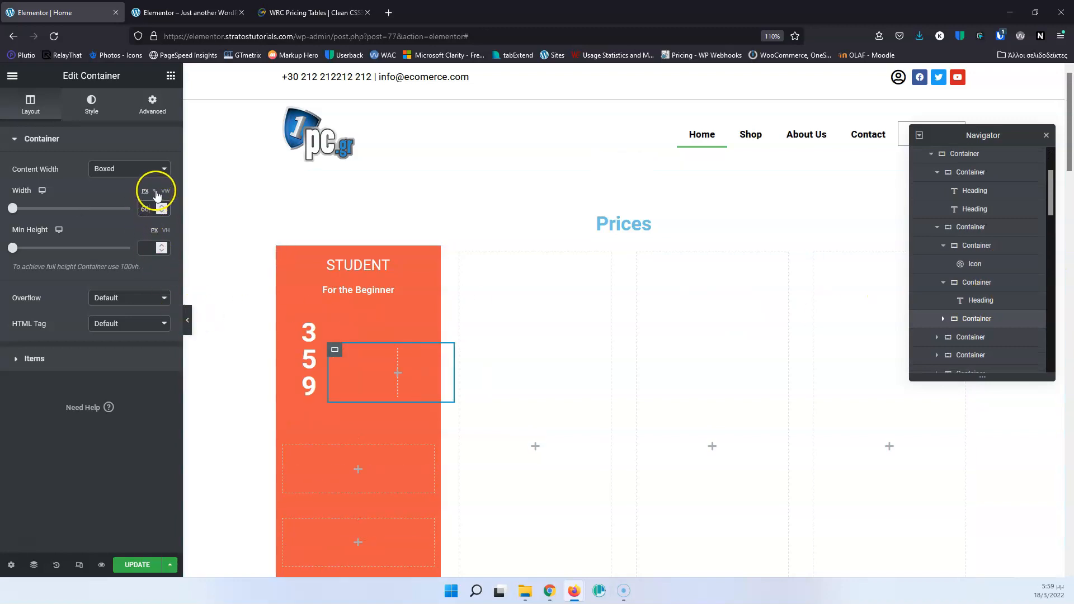
{"action": "left_click", "coordinate": [156, 192]}
{"action": "double_click", "coordinate": [148, 208]}
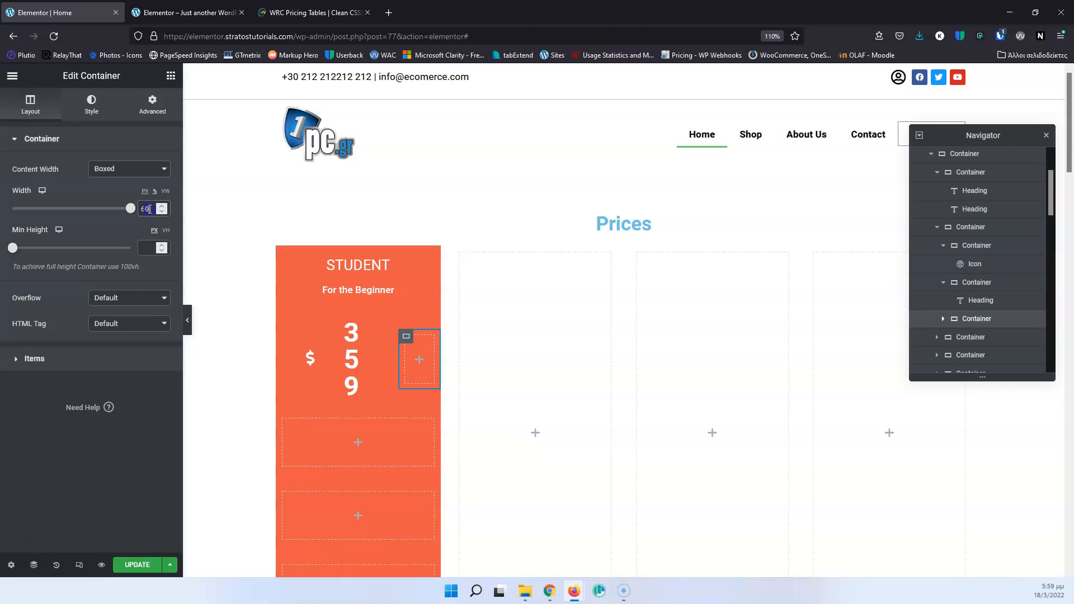
{"action": "key", "text": "Up"}
{"action": "key", "text": "Down"}
{"action": "key", "text": "Down"}
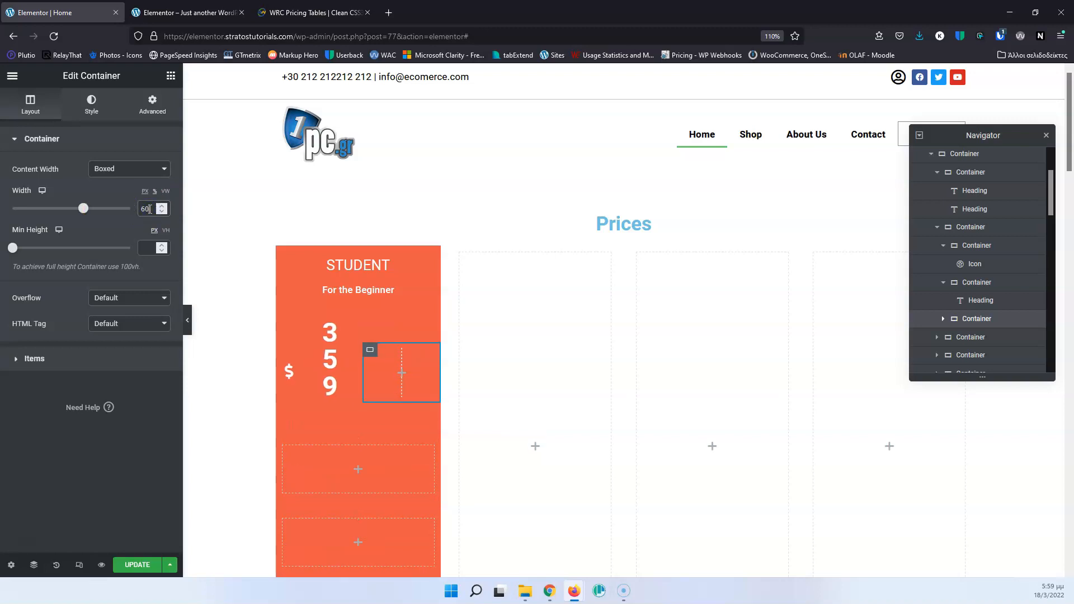
{"action": "key", "text": "Up"}
{"action": "key", "text": "Up"}
{"action": "key", "text": "Up"}
{"action": "key", "text": "Up"}
{"action": "key", "text": "Up"}
{"action": "key", "text": "Up"}
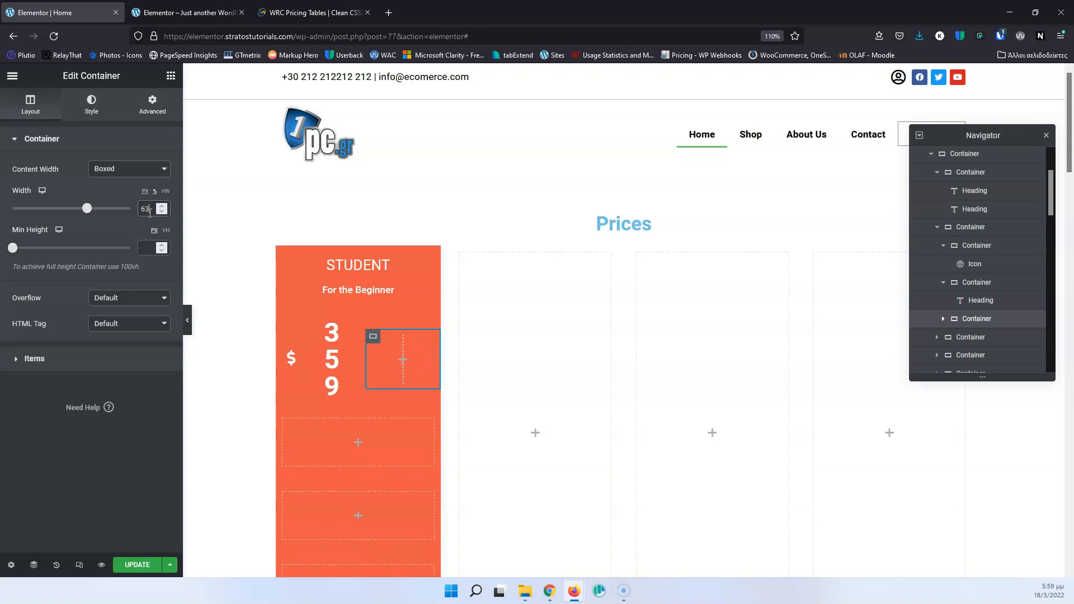
{"action": "left_click", "coordinate": [151, 231]}
{"action": "key", "text": "Up"}
{"action": "key", "text": "Up"}
{"action": "key", "text": "Up"}
{"action": "key", "text": "Up"}
{"action": "key", "text": "Up"}
{"action": "key", "text": "Up"}
{"action": "key", "text": "Up"}
{"action": "key", "text": "Up"}
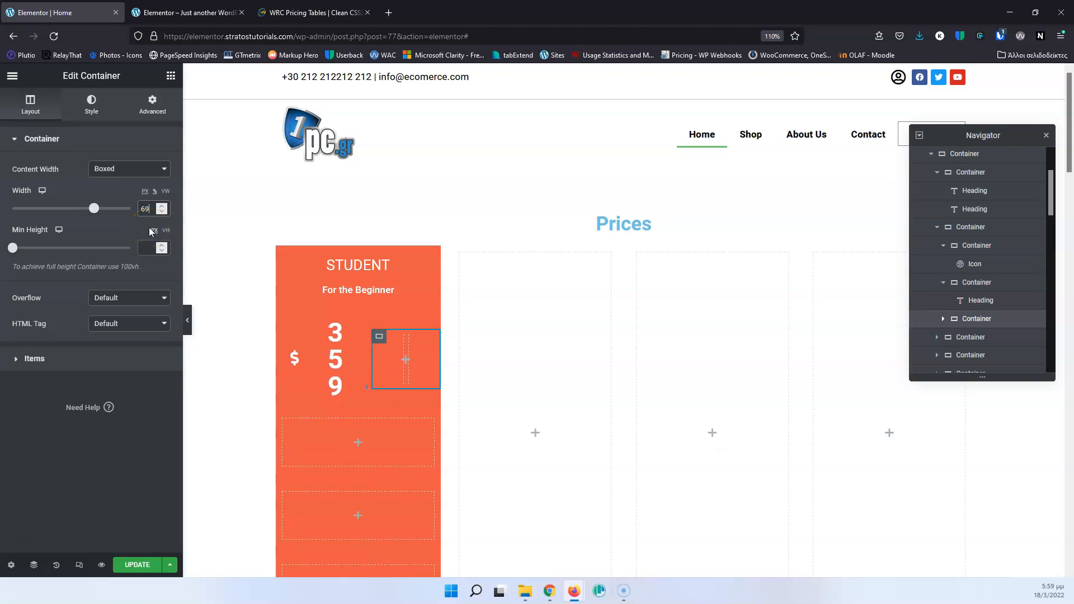
{"action": "key", "text": "Up"}
{"action": "key", "text": "Up"}
{"action": "key", "text": "Up"}
{"action": "key", "text": "Up"}
{"action": "key", "text": "Up"}
{"action": "key", "text": "Up"}
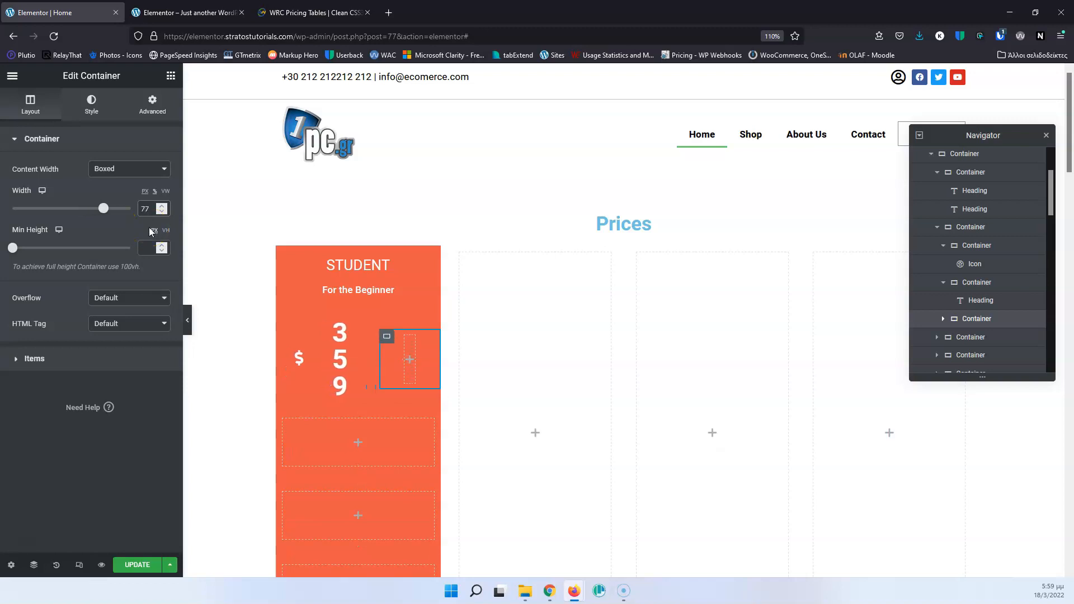
{"action": "key", "text": "Up"}
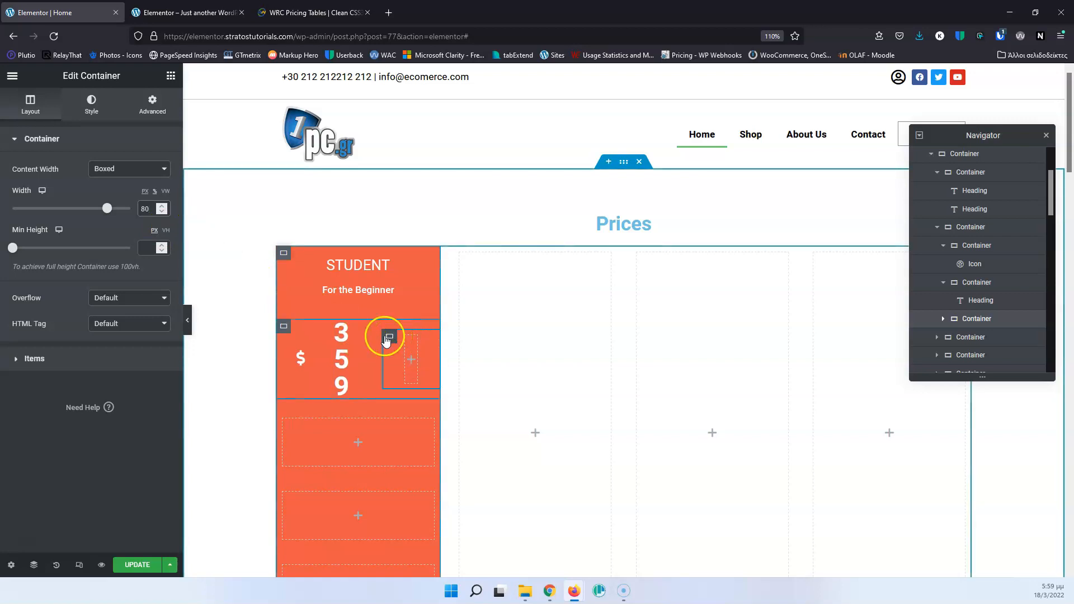
Set the container holding the whole STUDENT price row to 100% width.
{"action": "left_click", "coordinate": [316, 327]}
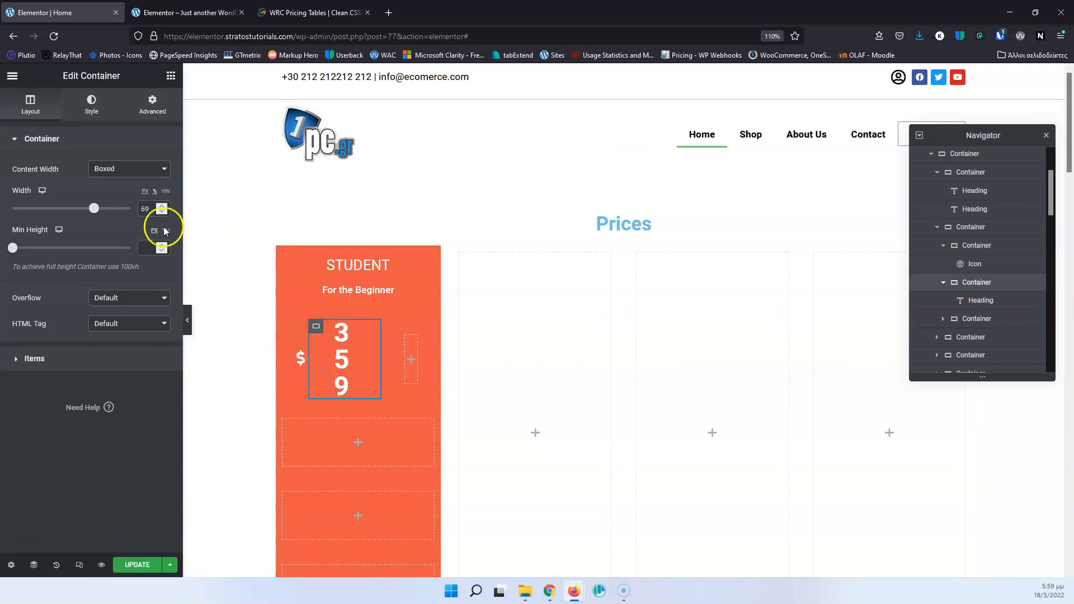
{"action": "left_click", "coordinate": [284, 326]}
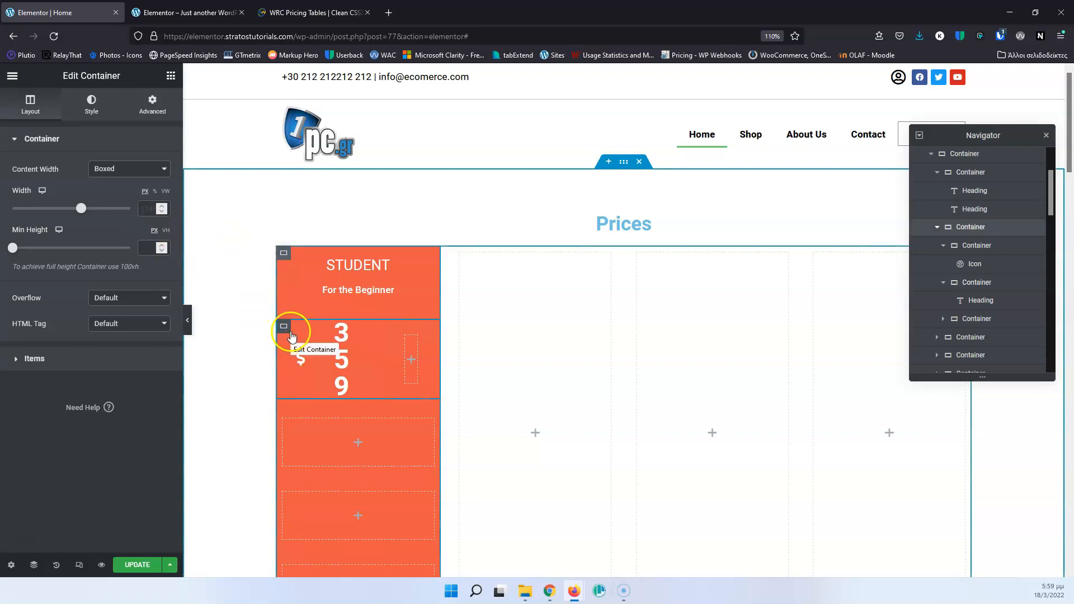
{"action": "left_click", "coordinate": [155, 190]}
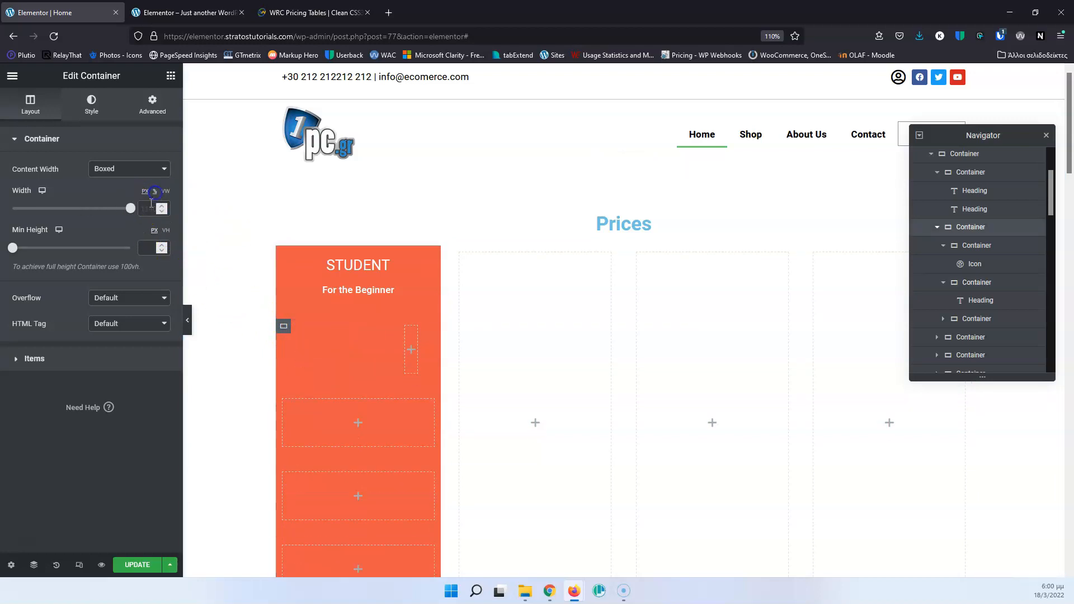
{"action": "left_click", "coordinate": [148, 209]}
{"action": "type", "text": "100"}
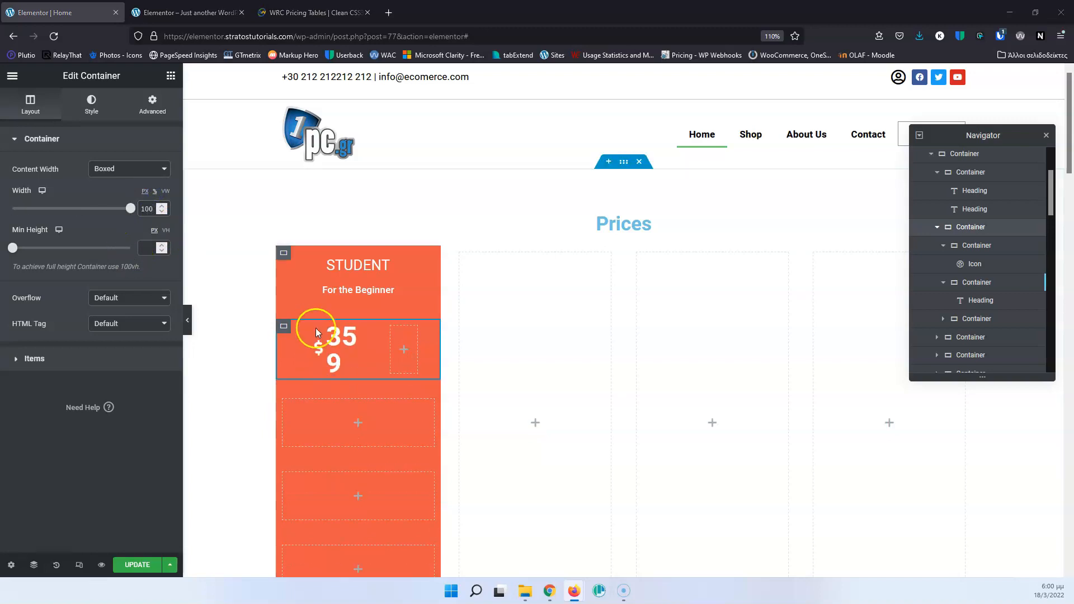
Widen the "359" heading's container on the canvas by moving its border with the empty container, so the price fits on one line.
{"action": "left_click_drag", "start_coordinate": [366, 350], "coordinate": [378, 352]}
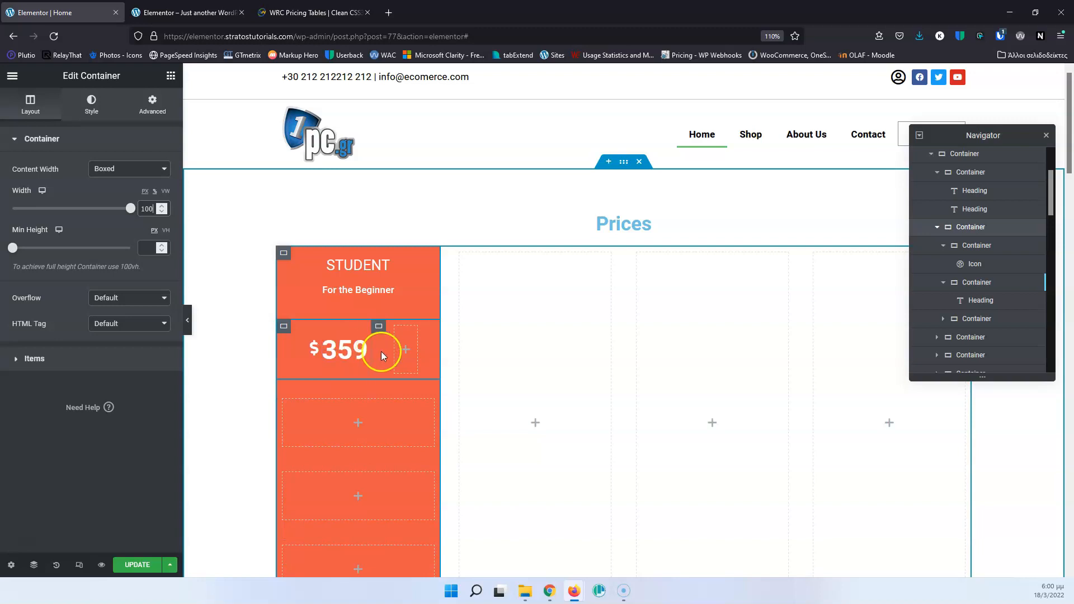
{"action": "left_click", "coordinate": [377, 328]}
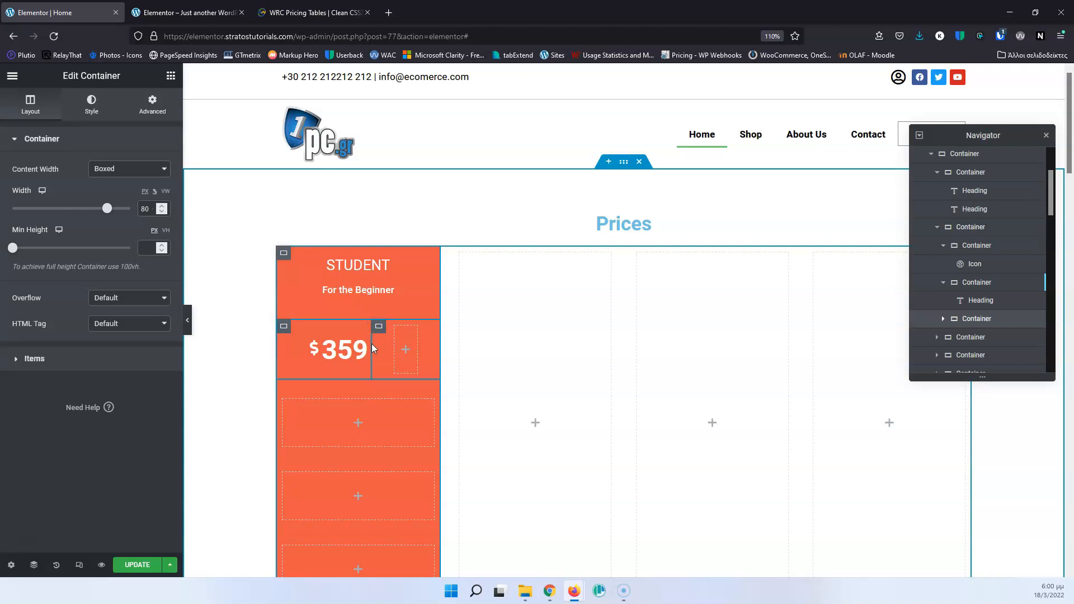
{"action": "left_click_drag", "start_coordinate": [371, 345], "coordinate": [374, 346]}
{"action": "left_click", "coordinate": [371, 347]}
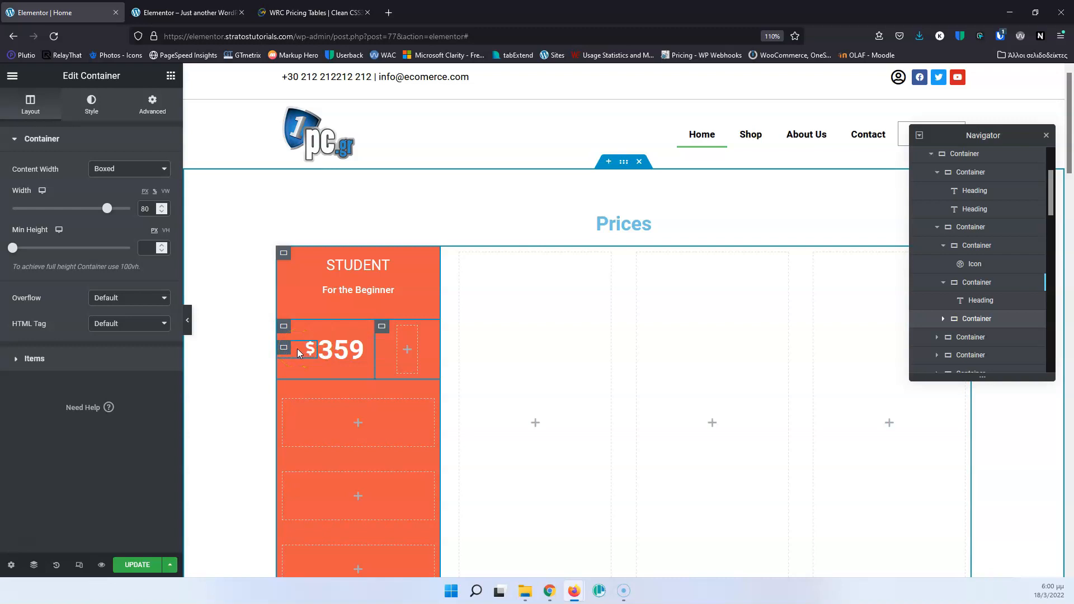
Unlink the margin values of the dollar icon's container and set its bottom margin to 15 px to raise the symbol.
{"action": "left_click", "coordinate": [283, 348]}
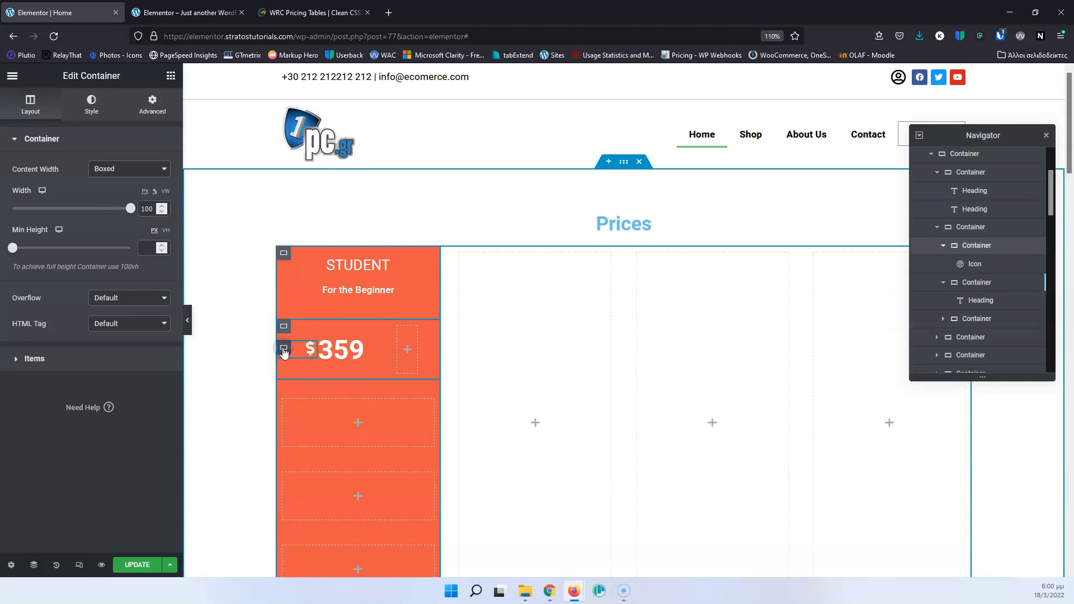
{"action": "left_click", "coordinate": [154, 106]}
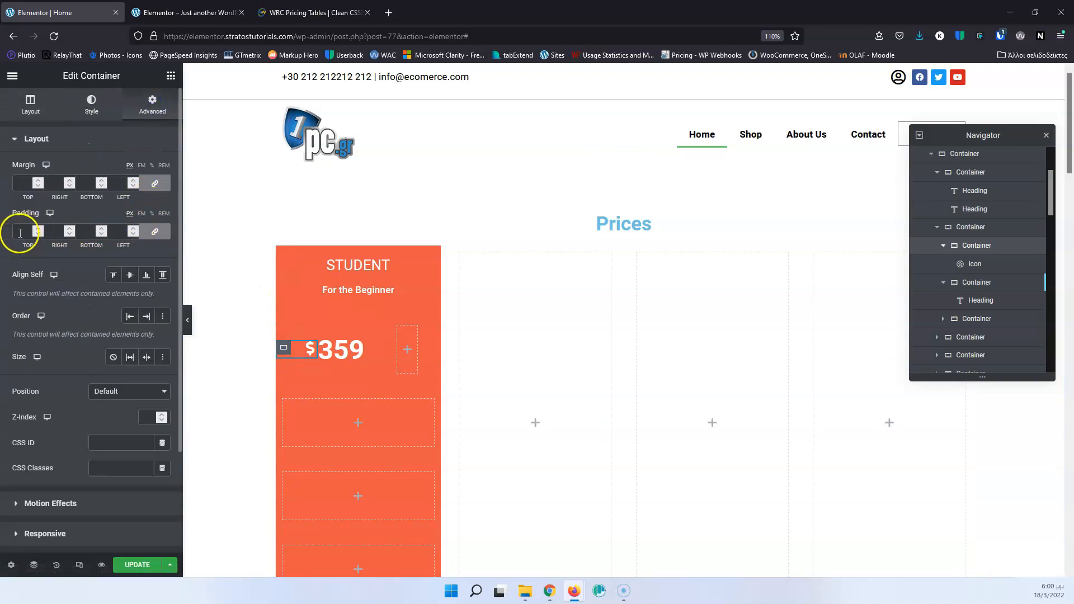
{"action": "left_click", "coordinate": [162, 183]}
{"action": "type", "text": "20"}
{"action": "left_click", "coordinate": [75, 186]}
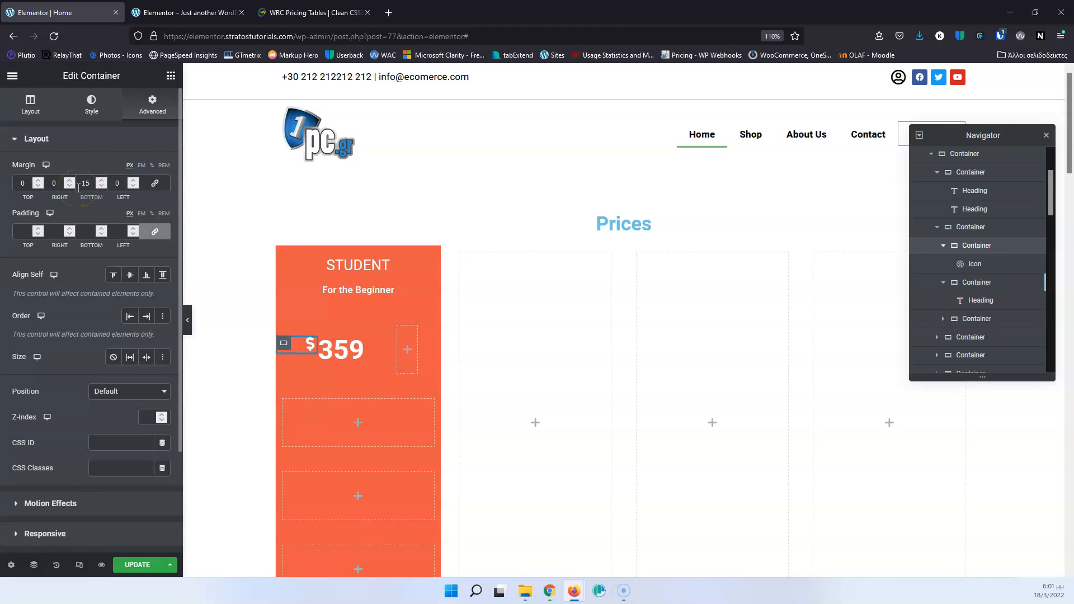
{"action": "left_click", "coordinate": [161, 196]}
Following the WRC Pricing Tables page as reference, nest a new container in the empty container beside "359" and duplicate it.
{"action": "left_click", "coordinate": [295, 11]}
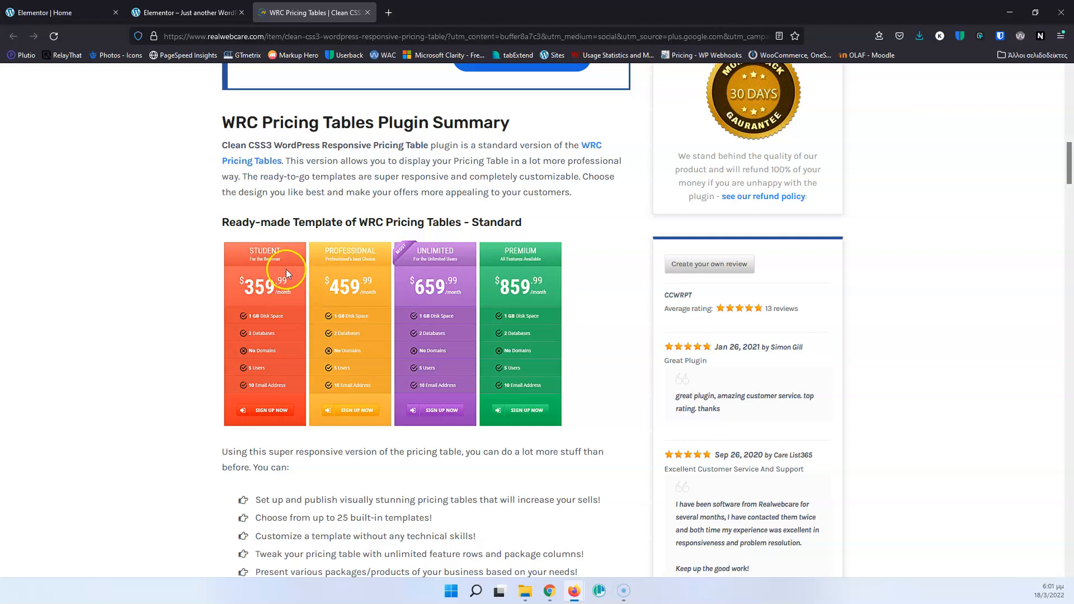
{"action": "left_click", "coordinate": [38, 12]}
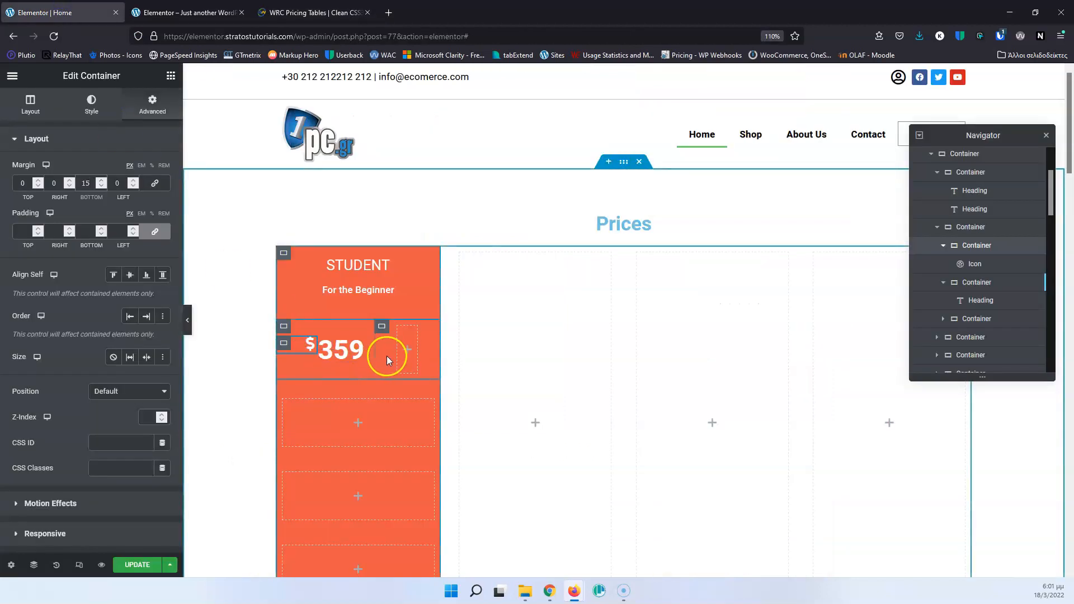
{"action": "left_click", "coordinate": [408, 350]}
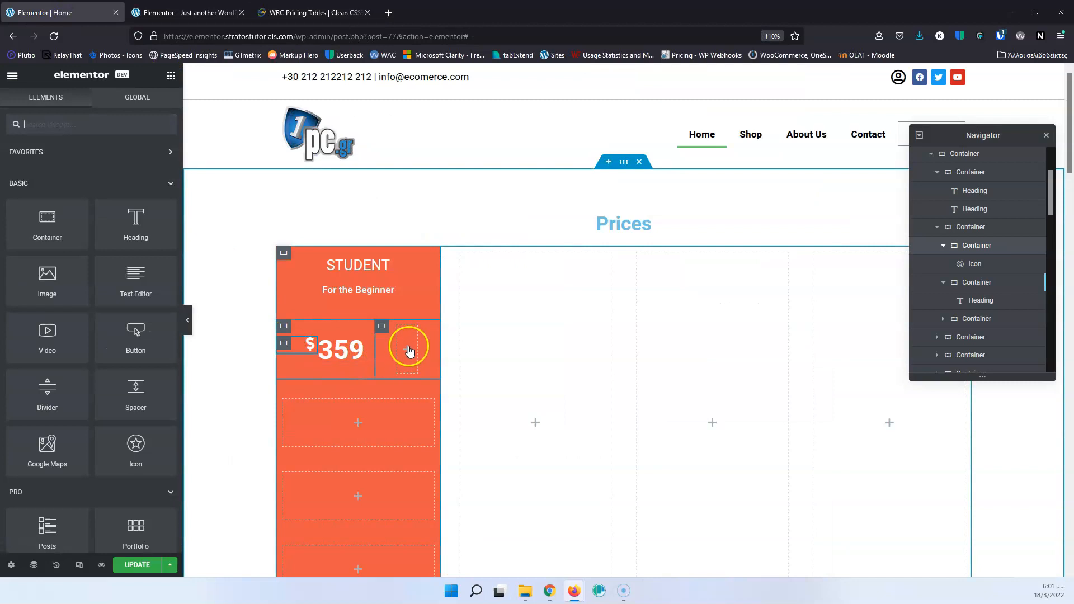
{"action": "left_click_drag", "start_coordinate": [66, 217], "coordinate": [411, 353]}
{"action": "left_click", "coordinate": [409, 351]}
{"action": "right_click", "coordinate": [994, 341]}
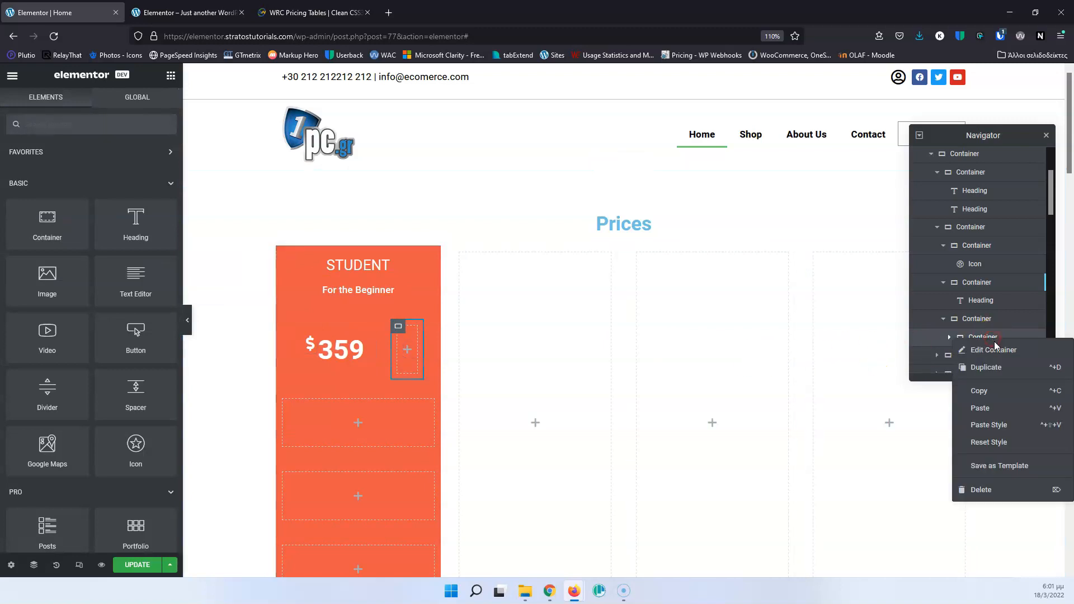
{"action": "left_click", "coordinate": [987, 367]}
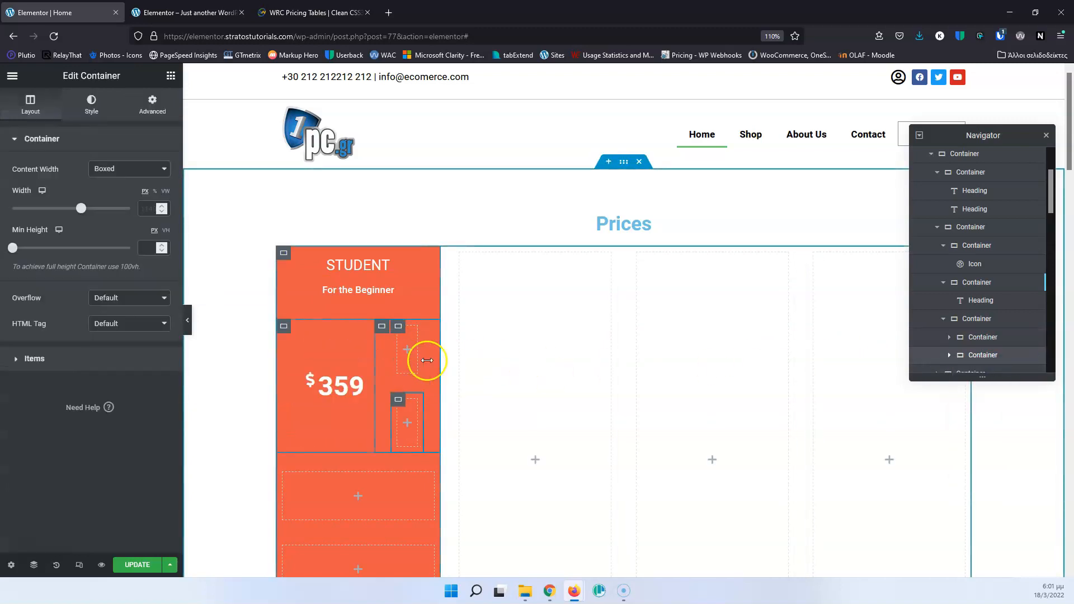
Add a heading reading ".99" to the upper nested container beside "359".
{"action": "left_click", "coordinate": [407, 351]}
{"action": "left_click_drag", "start_coordinate": [125, 221], "coordinate": [407, 345]}
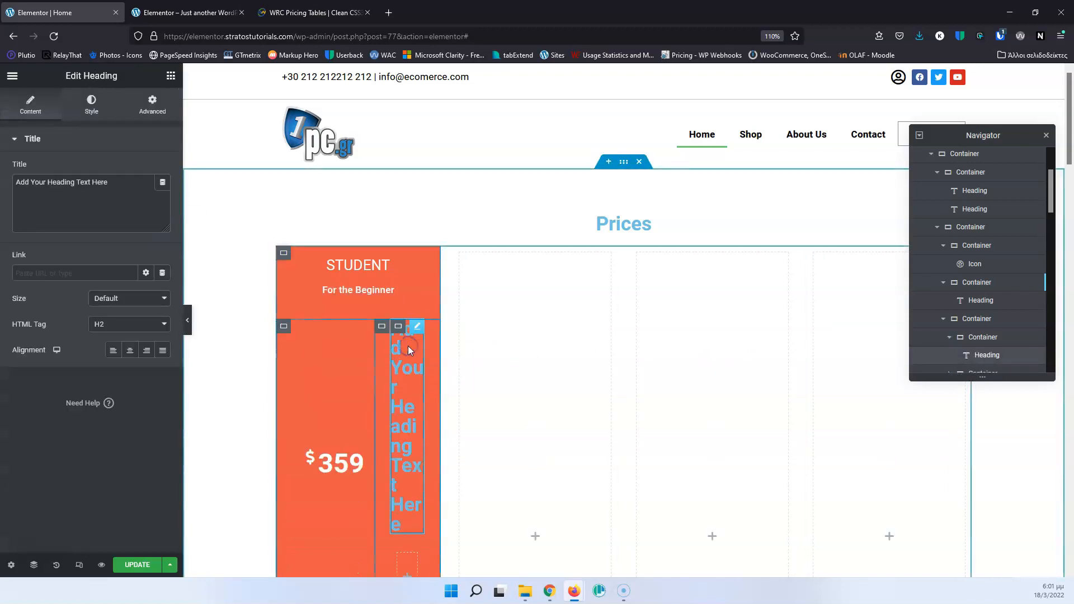
{"action": "left_click_drag", "start_coordinate": [140, 196], "coordinate": [34, 175]}
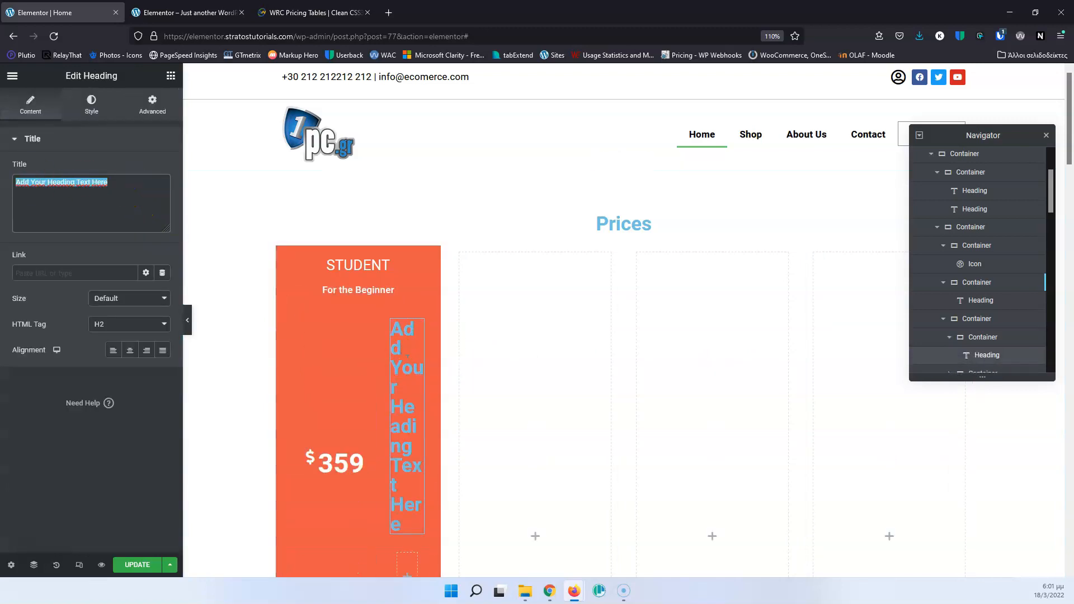
{"action": "key", "text": "BackSpace"}
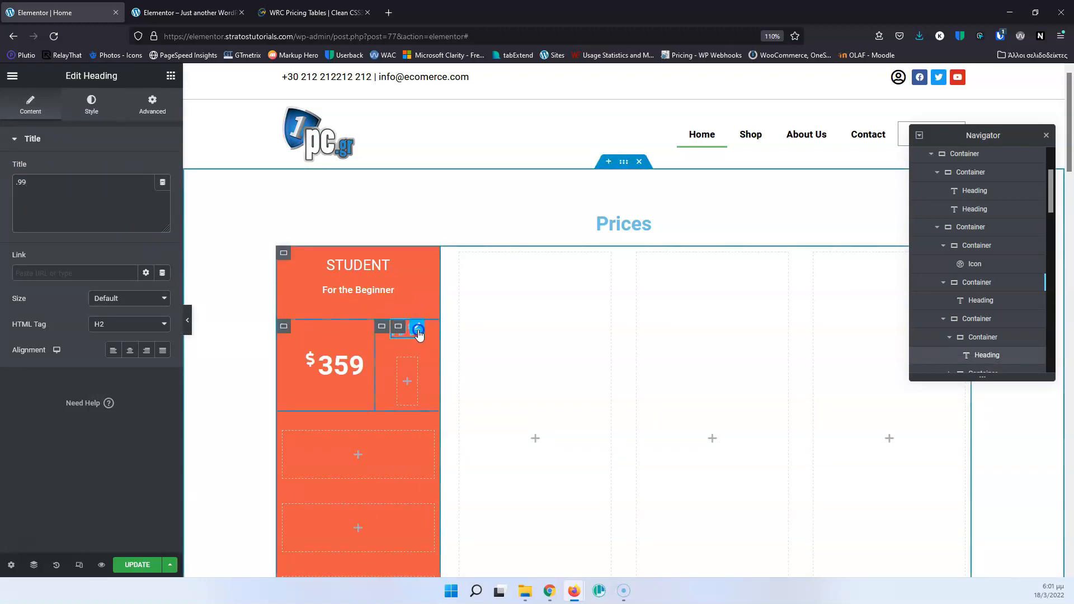
Set the ".99" heading's text color to white and its HTML tag to H6.
{"action": "left_click", "coordinate": [91, 105]}
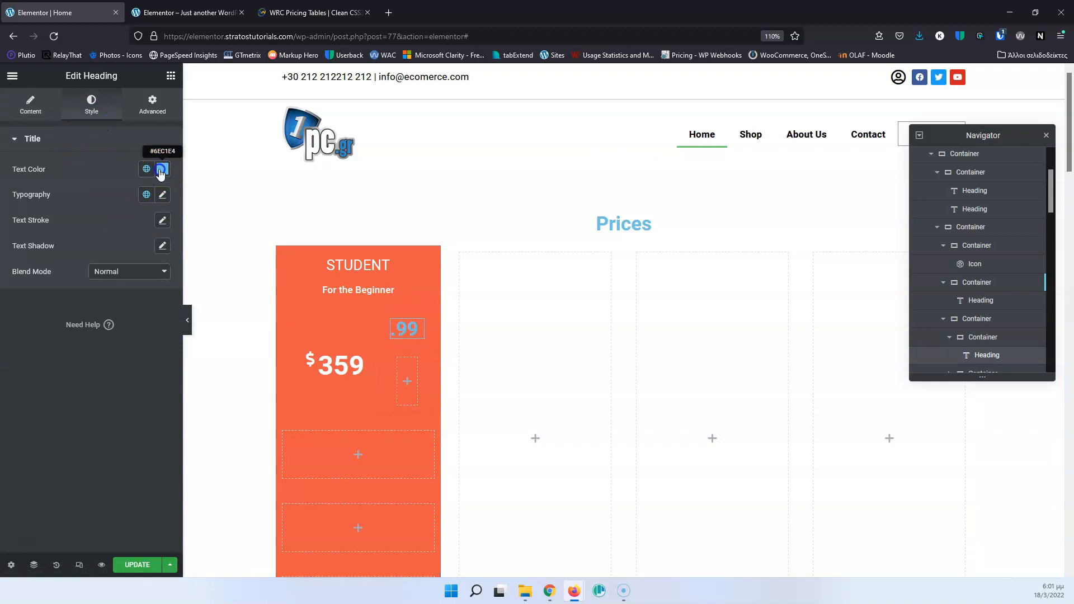
{"action": "left_click", "coordinate": [161, 169]}
{"action": "left_click_drag", "start_coordinate": [103, 223], "coordinate": [8, 196]}
{"action": "left_click", "coordinate": [98, 164]}
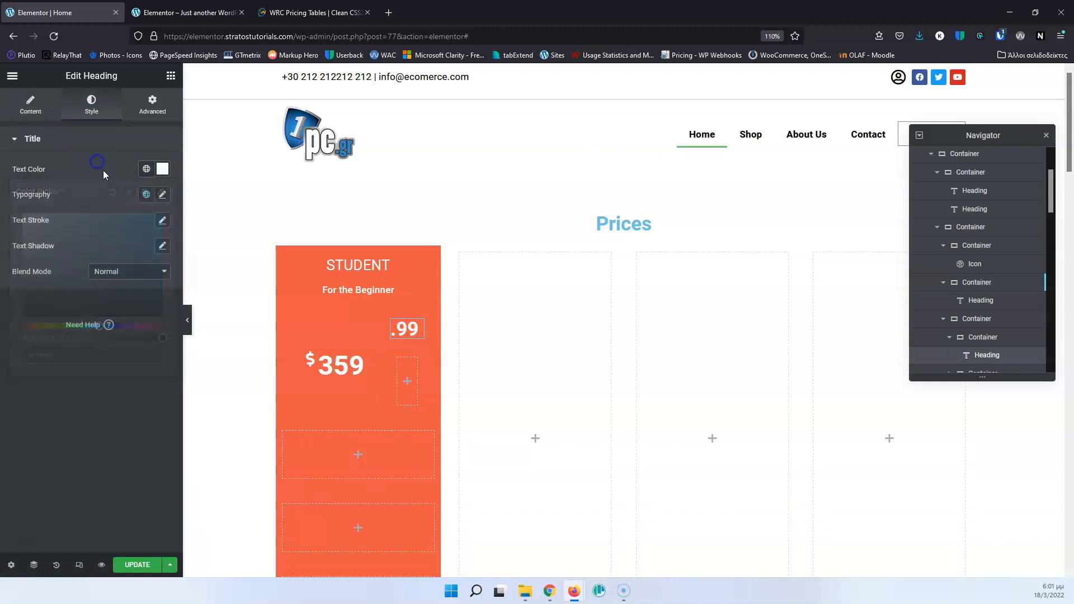
{"action": "left_click", "coordinate": [28, 103]}
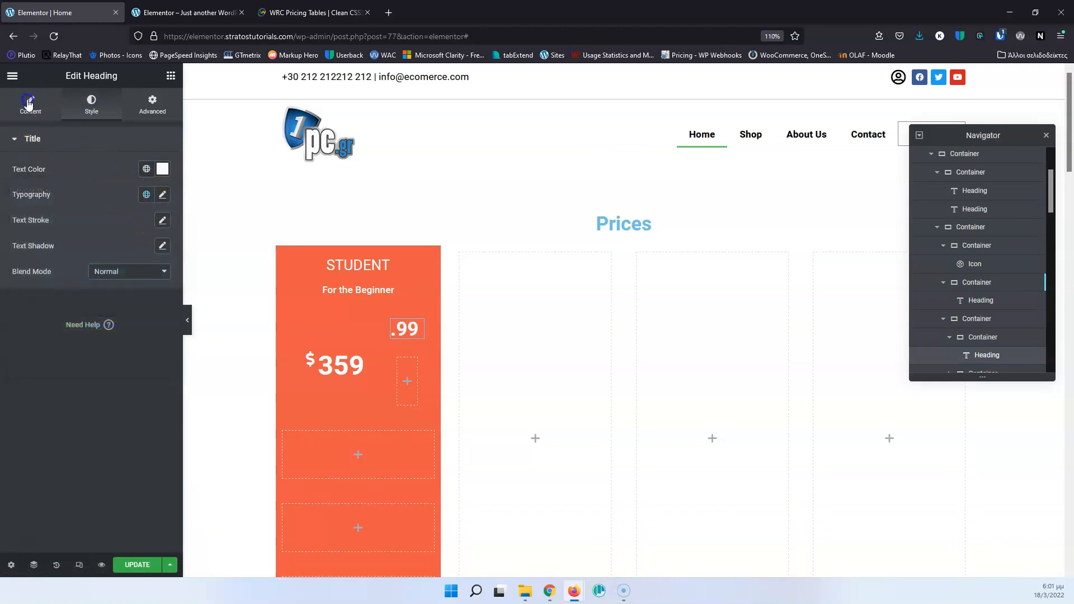
{"action": "left_click", "coordinate": [130, 324]}
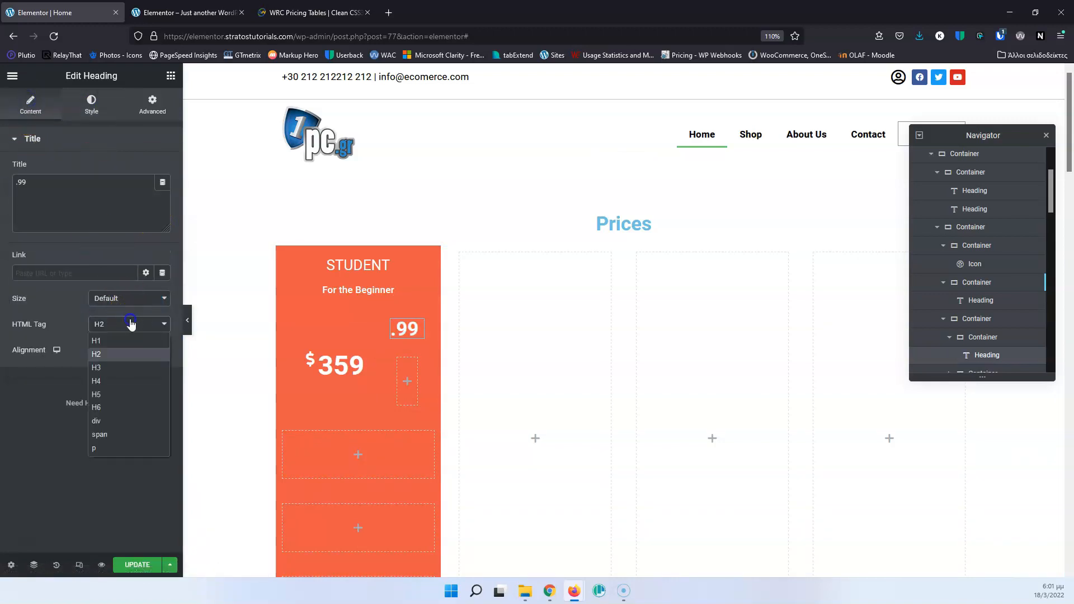
{"action": "left_click", "coordinate": [122, 407]}
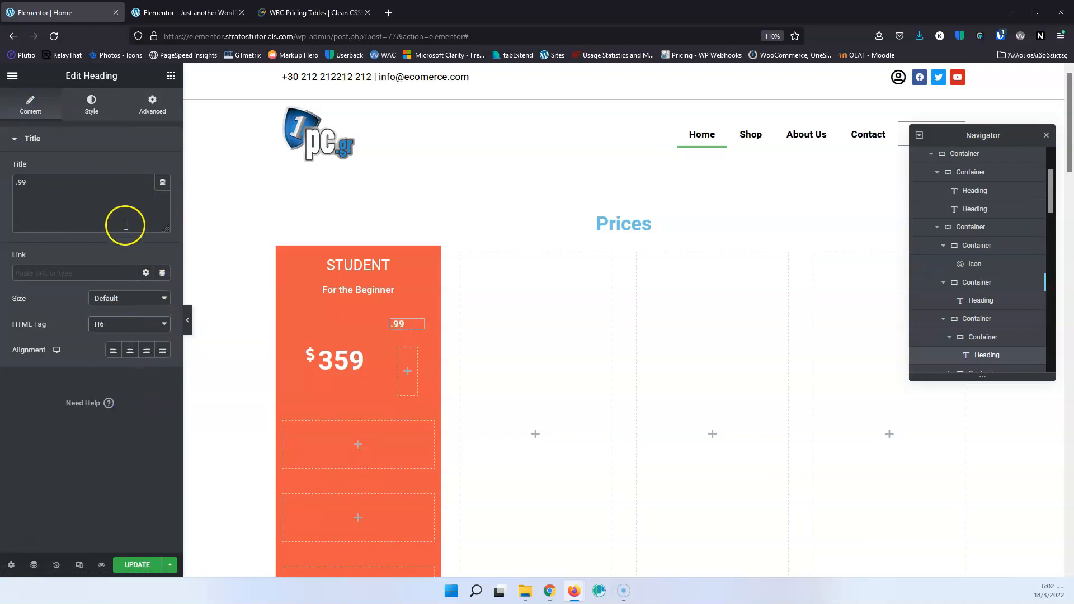
Following the WRC Pricing Tables page as reference, add a heading reading "/month" to the empty container below ".99".
{"action": "left_click", "coordinate": [91, 106]}
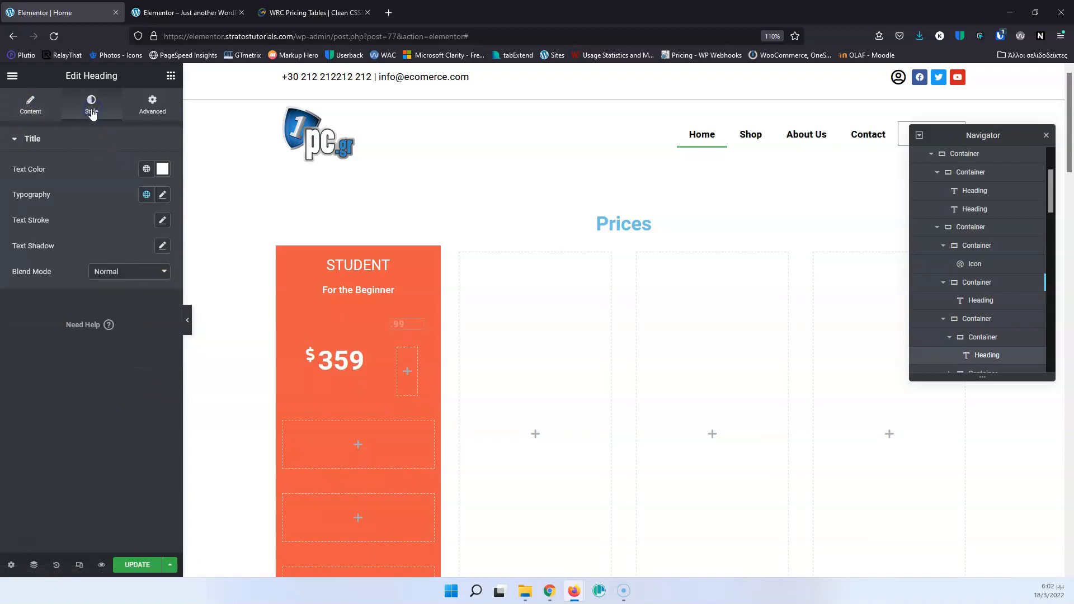
{"action": "left_click", "coordinate": [162, 194]}
{"action": "left_click", "coordinate": [268, 8]}
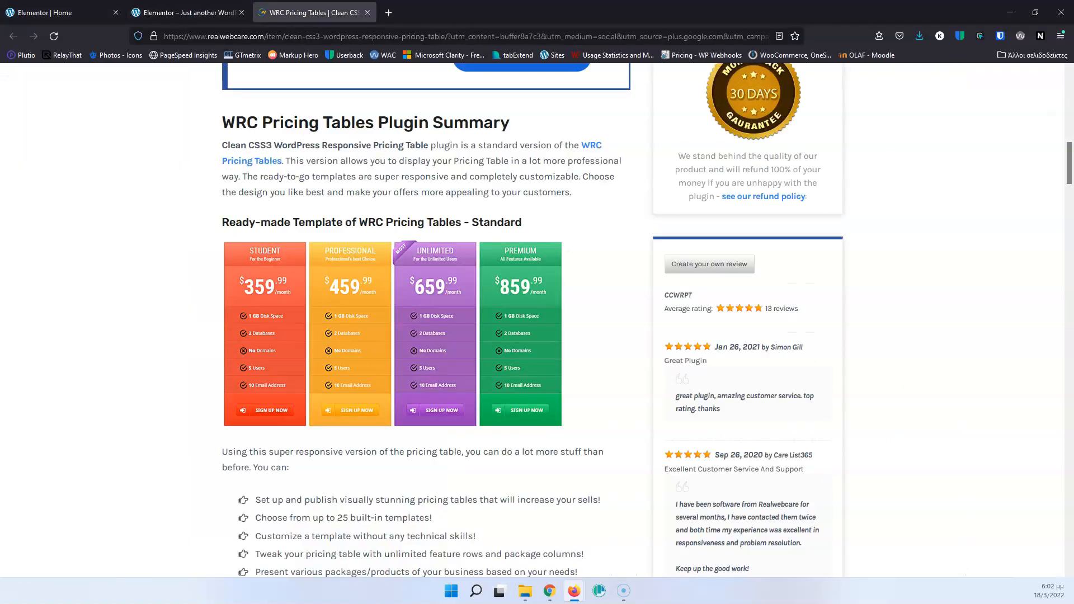
{"action": "left_click", "coordinate": [67, 10]}
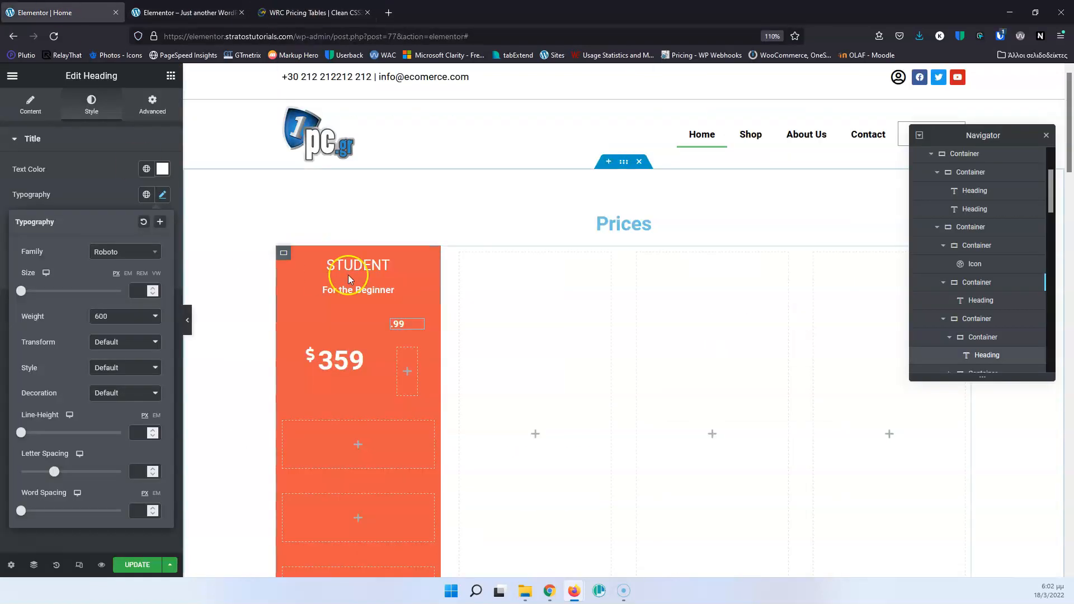
{"action": "left_click", "coordinate": [407, 372]}
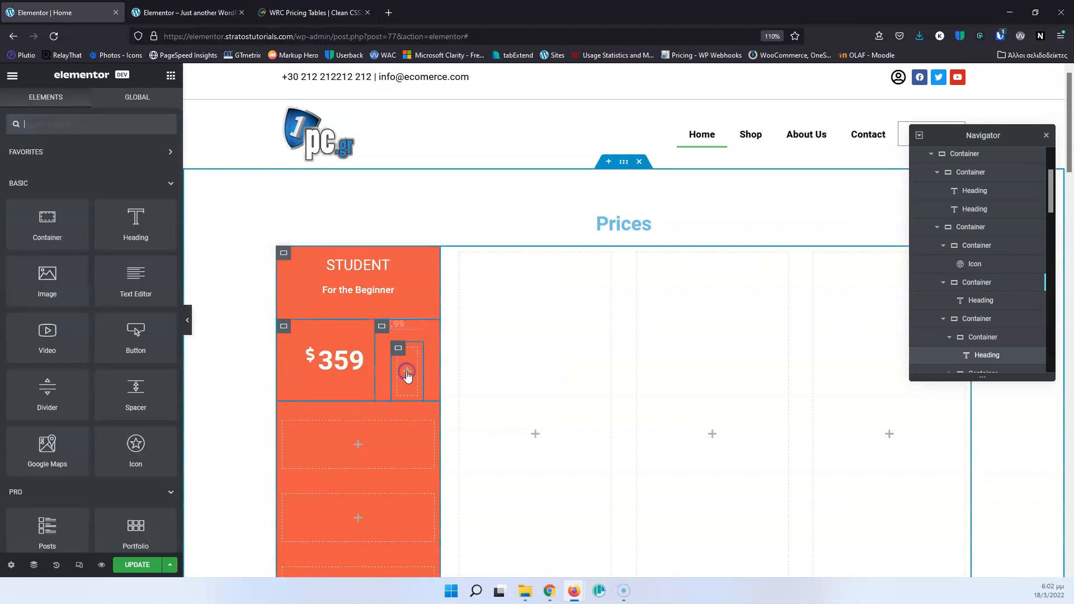
{"action": "left_click_drag", "start_coordinate": [143, 224], "coordinate": [415, 373]}
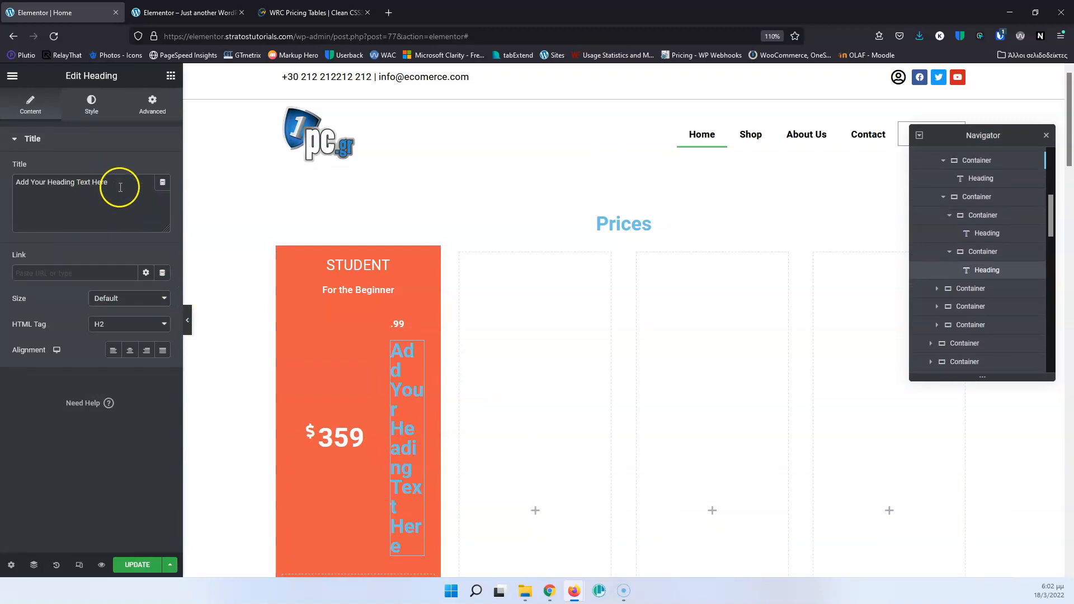
{"action": "left_click_drag", "start_coordinate": [109, 186], "coordinate": [5, 187]}
{"action": "type", "text": "/mont"}
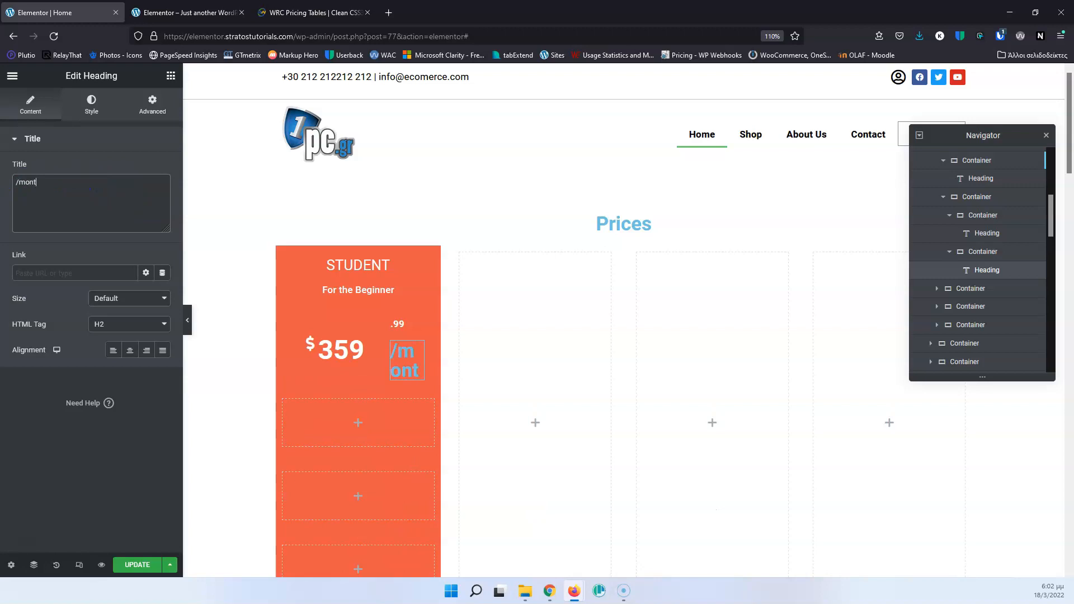
{"action": "type", "text": "h"}
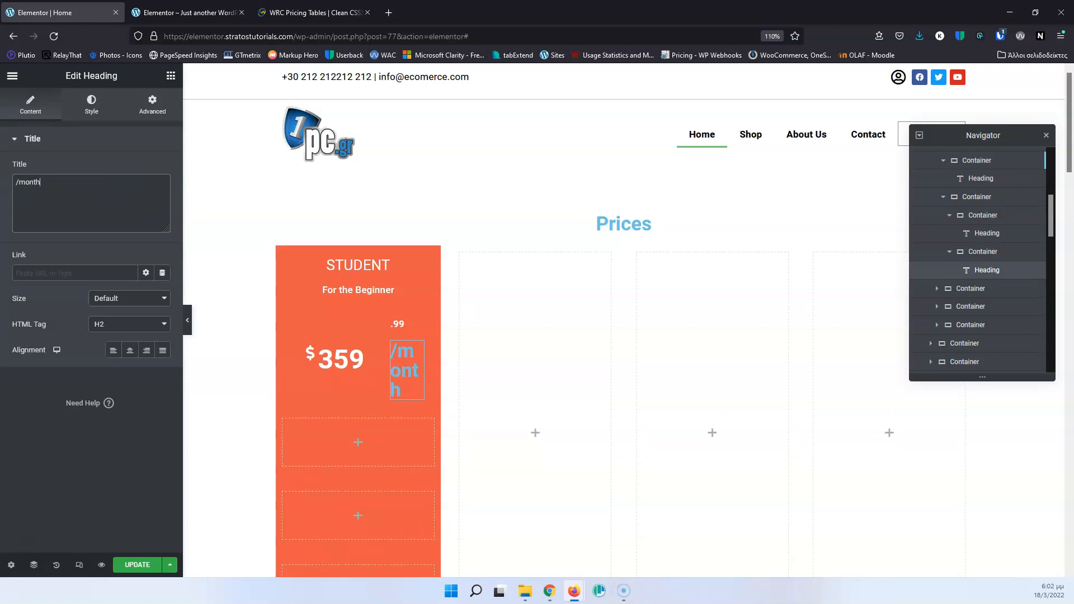
Set the "/month" heading's HTML tag to H6 and its text color to #FFFFFF.
{"action": "left_click", "coordinate": [123, 324]}
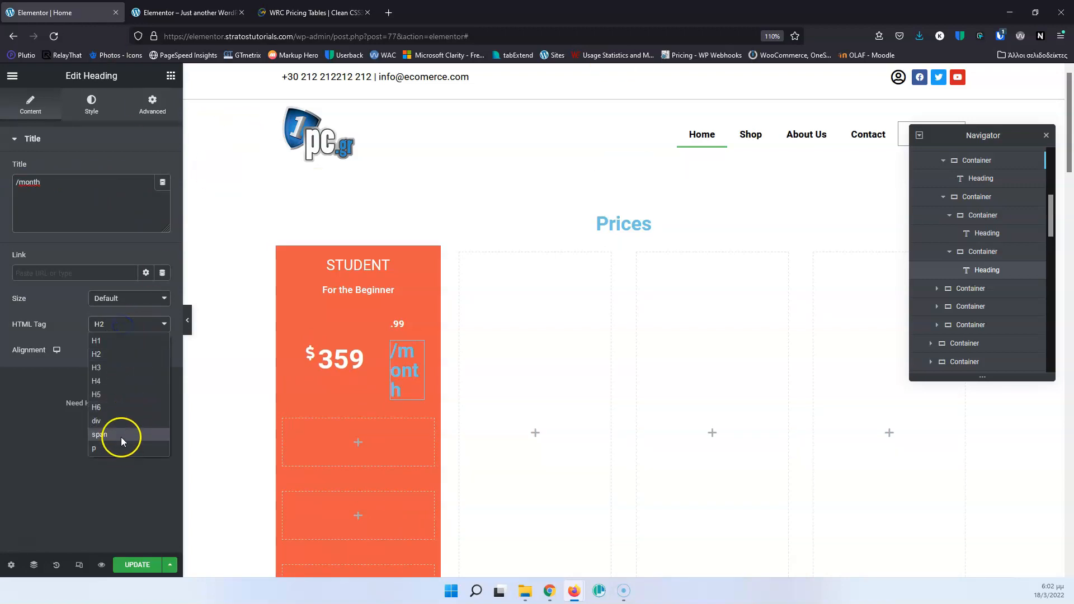
{"action": "left_click", "coordinate": [121, 408]}
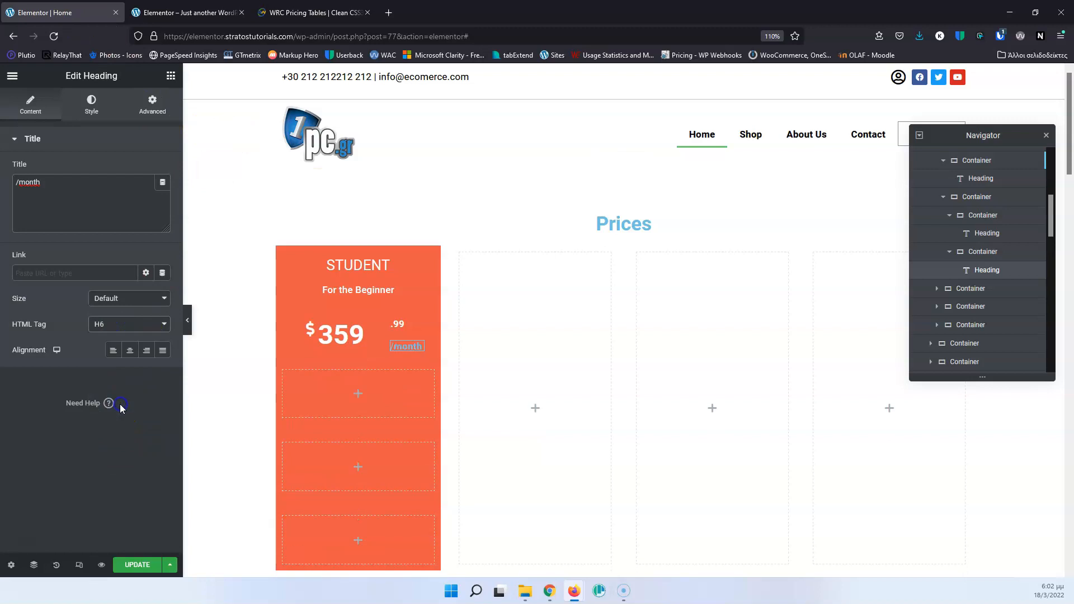
{"action": "left_click", "coordinate": [91, 106]}
{"action": "left_click", "coordinate": [163, 169]}
{"action": "type", "text": "#FFFFFF"}
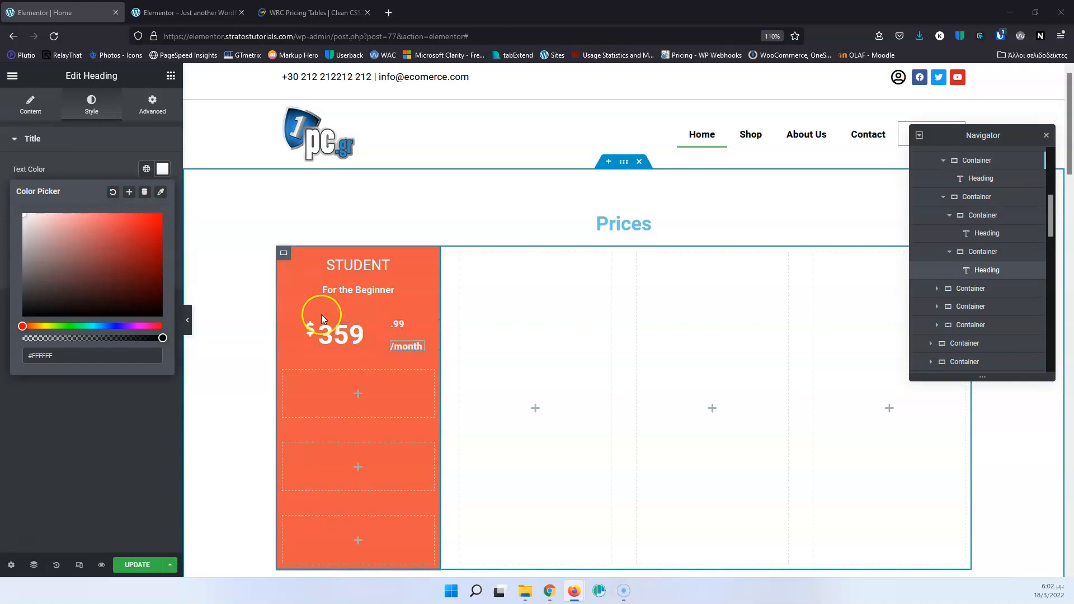
Compare the price with the WRC Pricing Tables page and enlarge the "359" heading's font size to 53 px.
{"action": "left_click", "coordinate": [325, 12]}
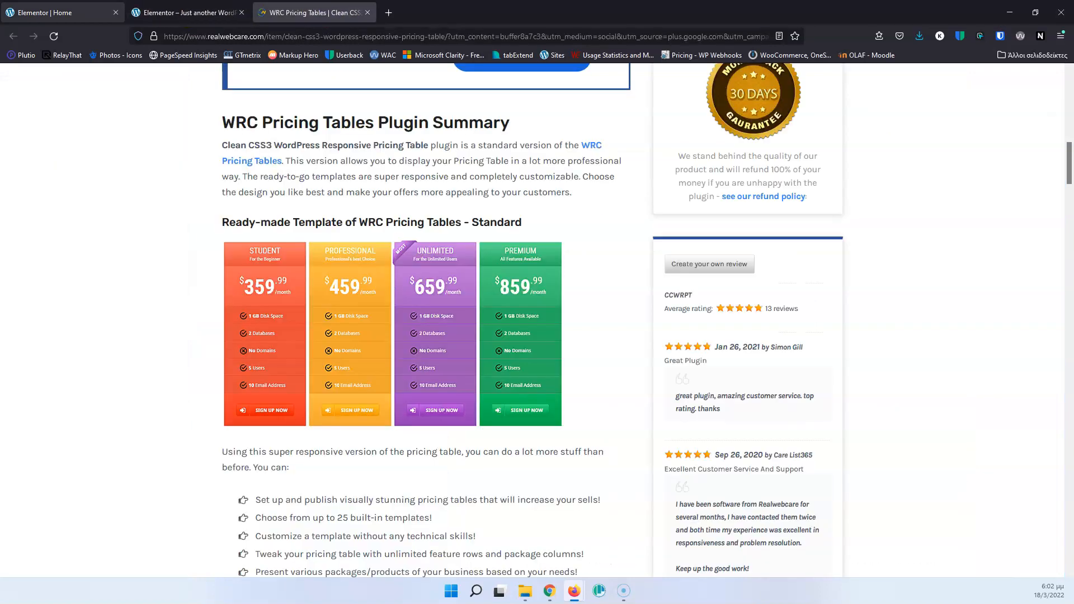
{"action": "left_click", "coordinate": [52, 11]}
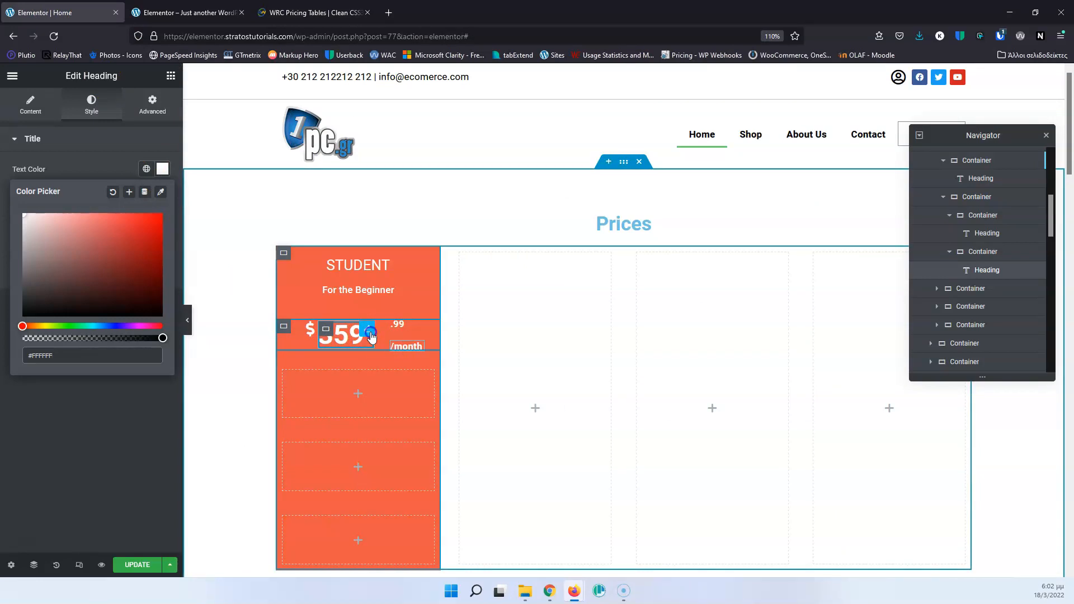
{"action": "left_click", "coordinate": [151, 297]}
{"action": "left_click", "coordinate": [162, 196]}
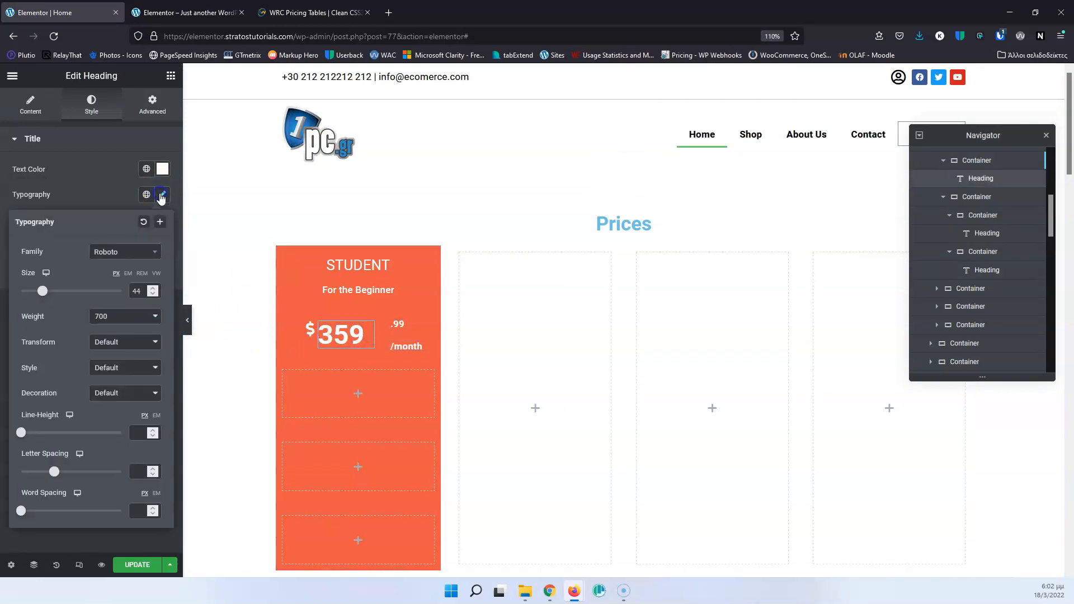
{"action": "left_click", "coordinate": [153, 288]}
{"action": "left_click", "coordinate": [153, 288]}
{"action": "left_click", "coordinate": [153, 288]}
{"action": "left_click", "coordinate": [153, 288]}
{"action": "left_click", "coordinate": [153, 288]}
{"action": "left_click", "coordinate": [153, 288]}
{"action": "left_click", "coordinate": [153, 288]}
{"action": "left_click", "coordinate": [153, 288]}
{"action": "left_click", "coordinate": [153, 288]}
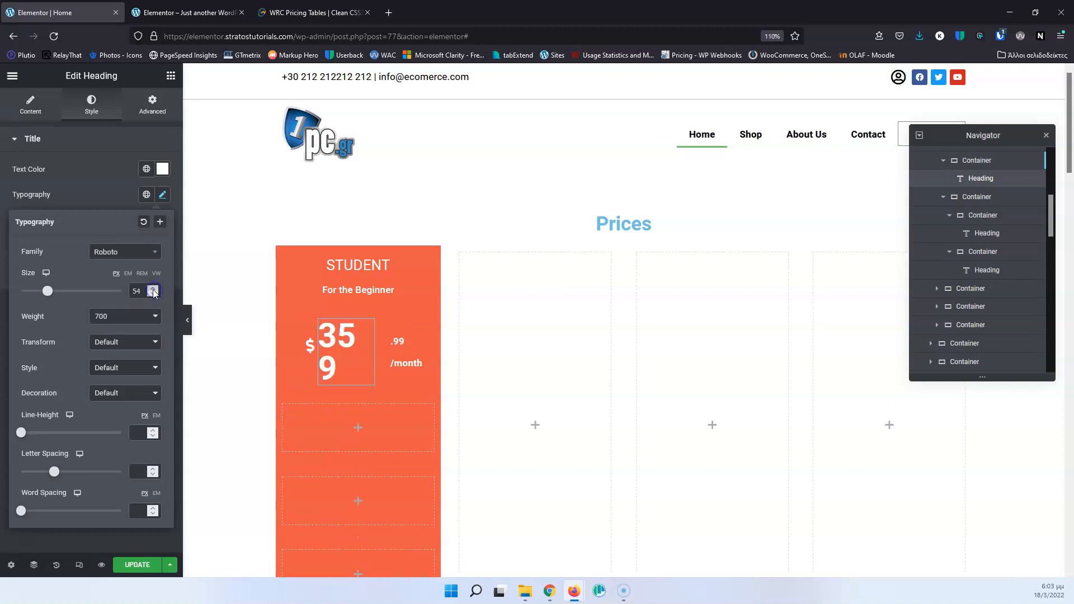
{"action": "left_click", "coordinate": [153, 294]}
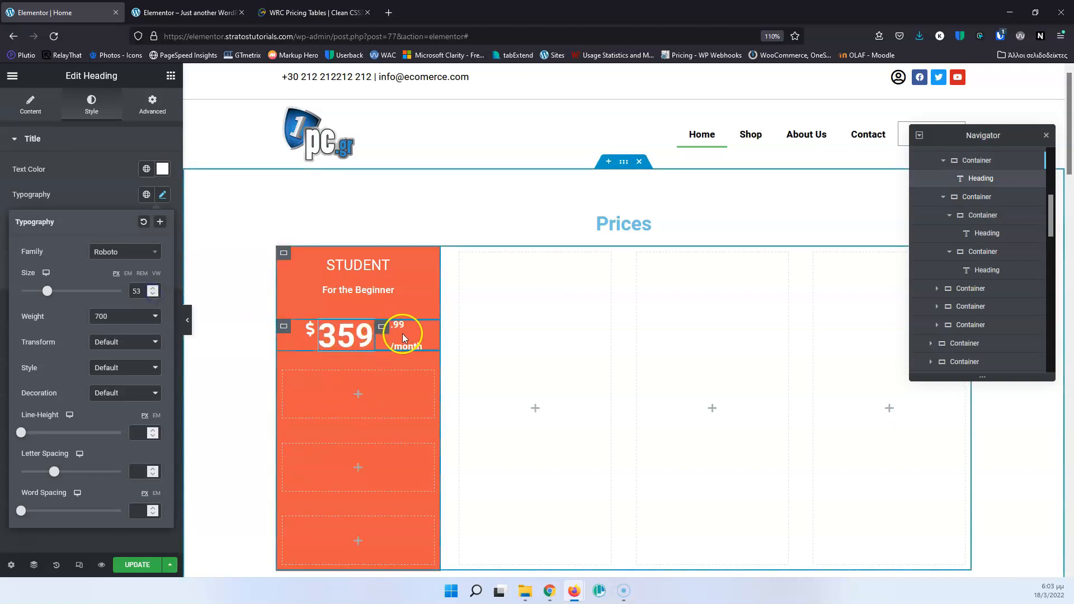
Align the items to the start and center-justify the content of the container holding ".99" and "/month".
{"action": "left_click", "coordinate": [383, 328]}
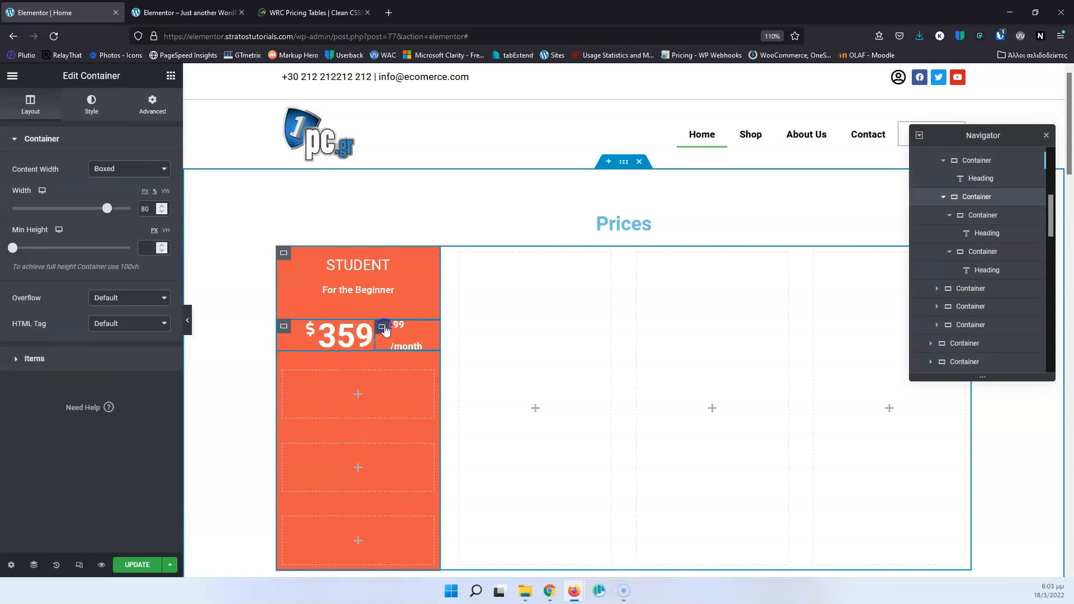
{"action": "left_click", "coordinate": [45, 360]}
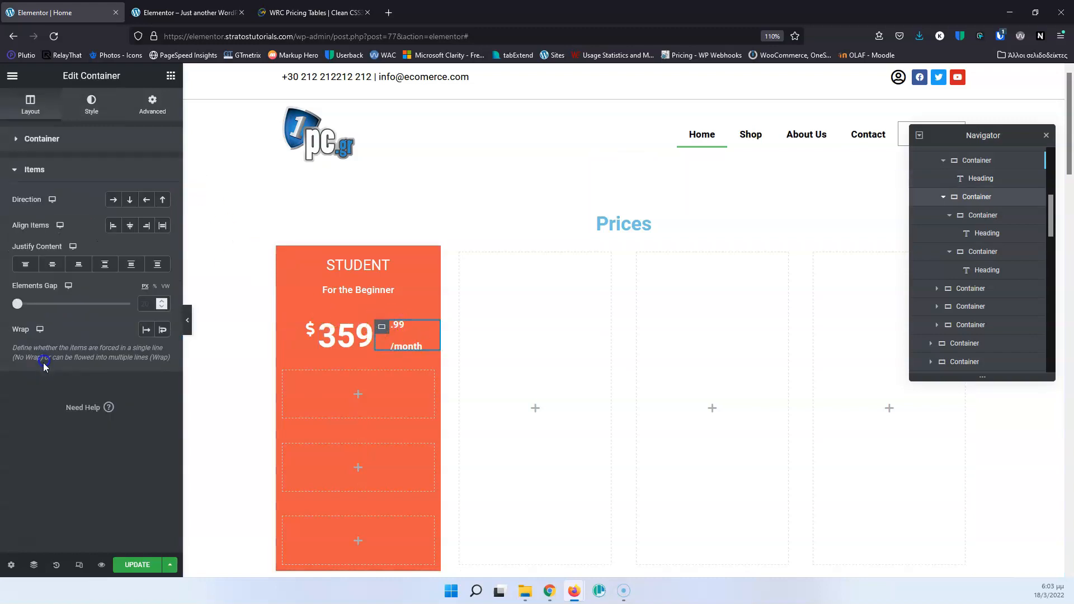
{"action": "left_click", "coordinate": [113, 227]}
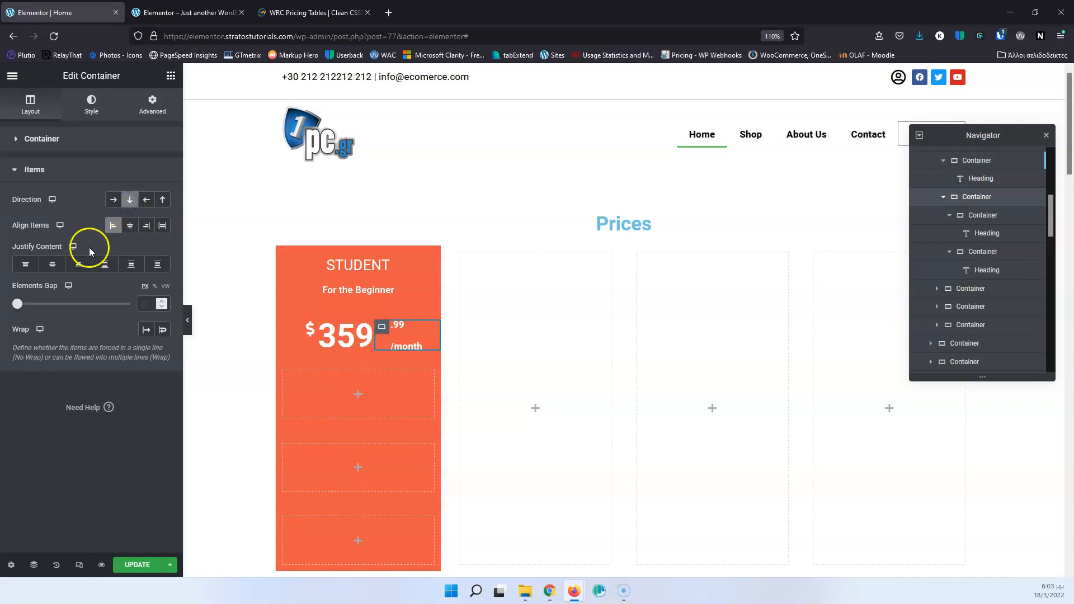
{"action": "left_click", "coordinate": [51, 266]}
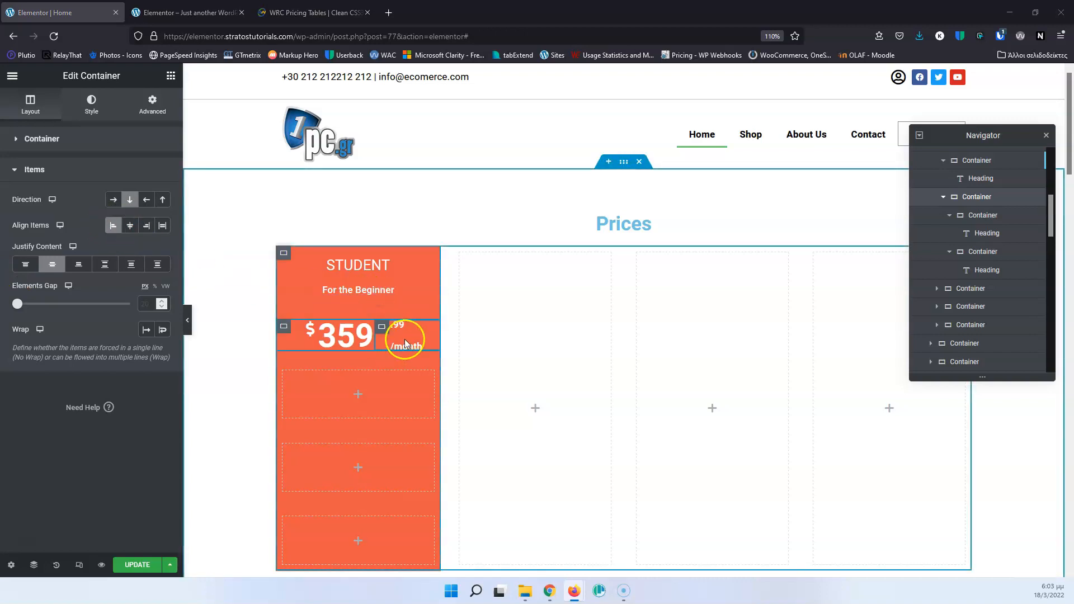
{"action": "left_click", "coordinate": [114, 229]}
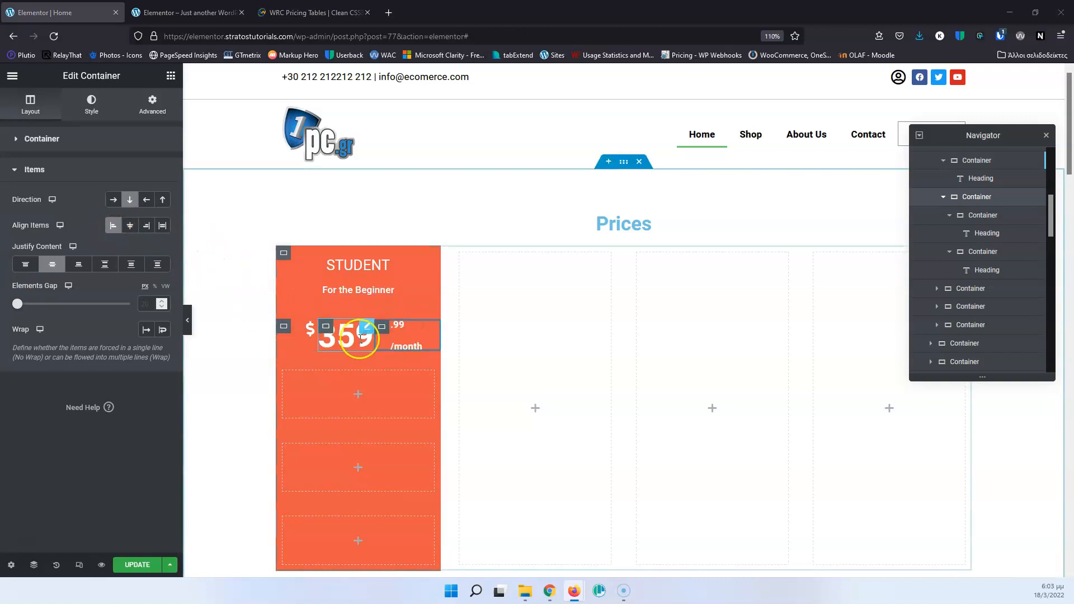
{"action": "left_click", "coordinate": [376, 340]}
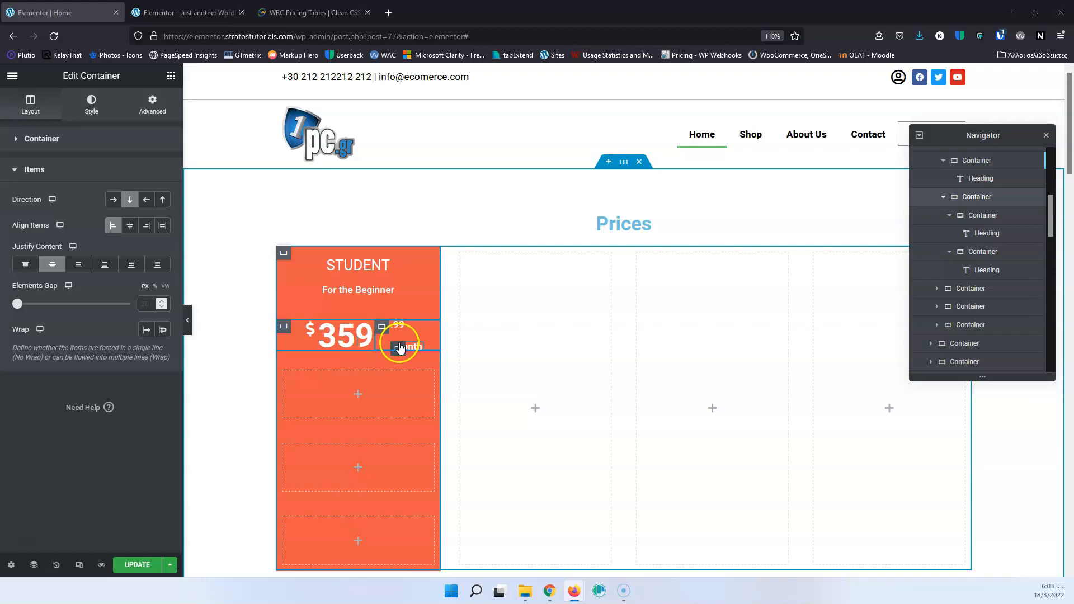
Set the width of the container holding ".99" and "/month" to 100%.
{"action": "left_click", "coordinate": [22, 145]}
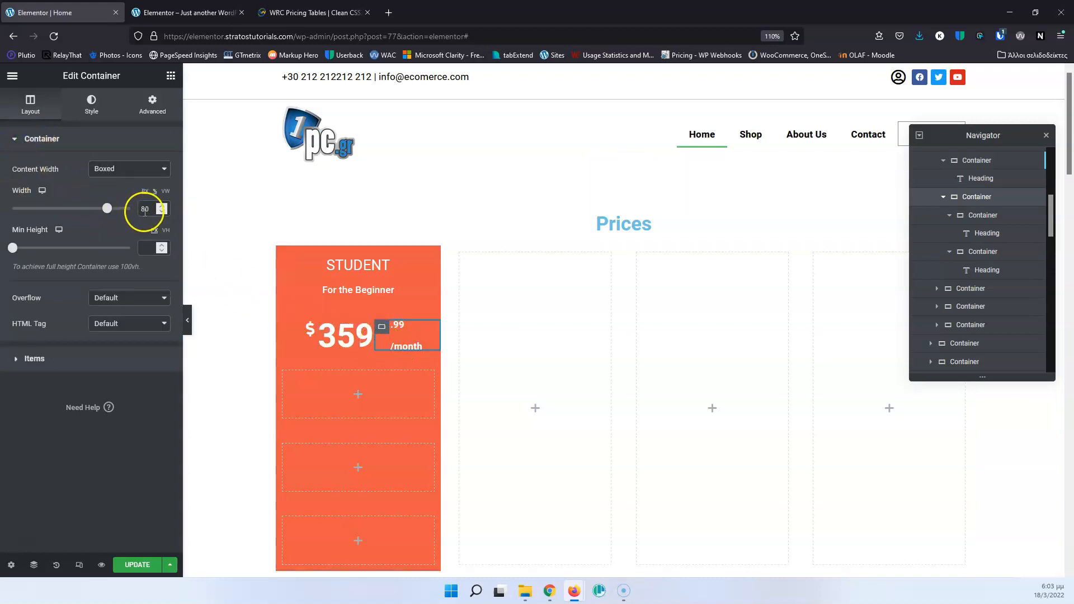
{"action": "key", "text": "Down"}
{"action": "key", "text": "Up"}
{"action": "key", "text": "Up"}
{"action": "key", "text": "Up"}
{"action": "key", "text": "Up"}
{"action": "key", "text": "Up"}
{"action": "key", "text": "Up"}
{"action": "key", "text": "Up"}
{"action": "key", "text": "Up"}
{"action": "key", "text": "Up"}
{"action": "key", "text": "Up"}
{"action": "key", "text": "Up"}
{"action": "key", "text": "Up"}
{"action": "key", "text": "Up"}
{"action": "key", "text": "Up"}
{"action": "key", "text": "Up"}
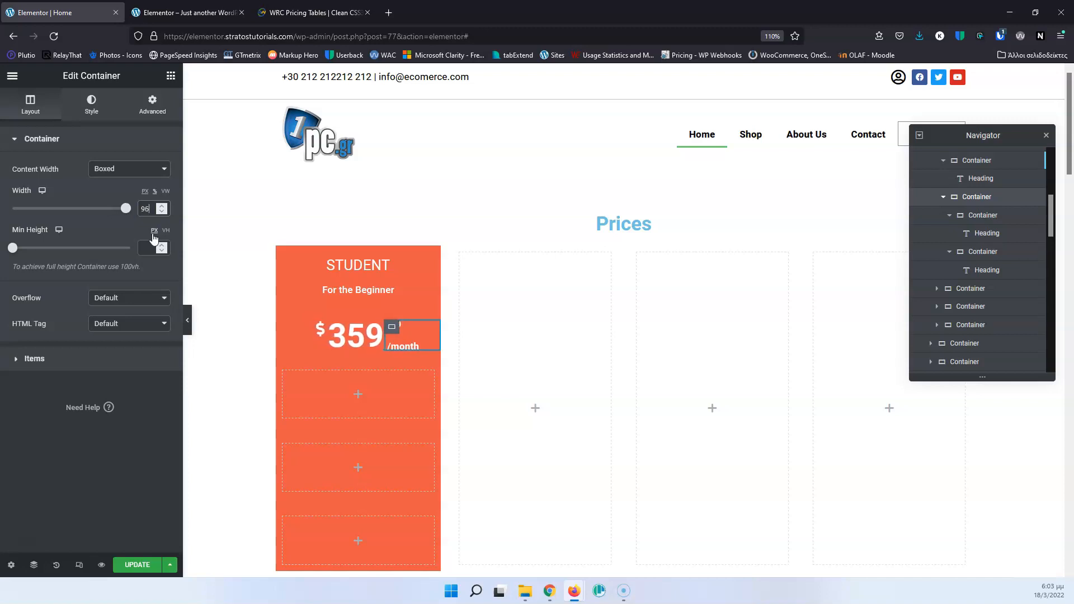
{"action": "key", "text": "Up"}
{"action": "key", "text": "Up"}
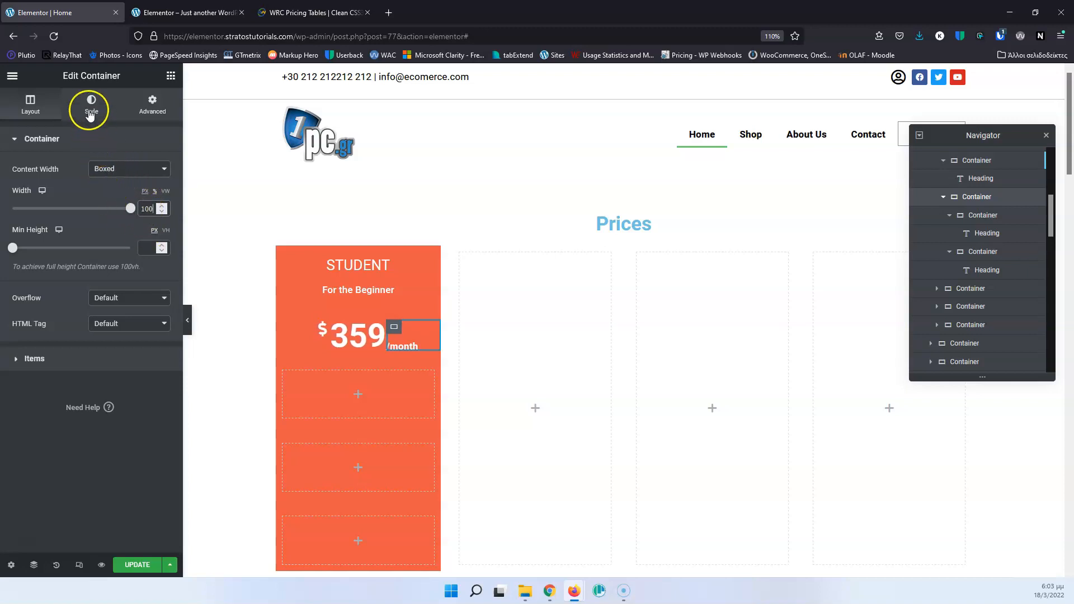
Try a different font size on the "359" heading and compare the price row with the WRC Pricing Tables page.
{"action": "left_click", "coordinate": [363, 334]}
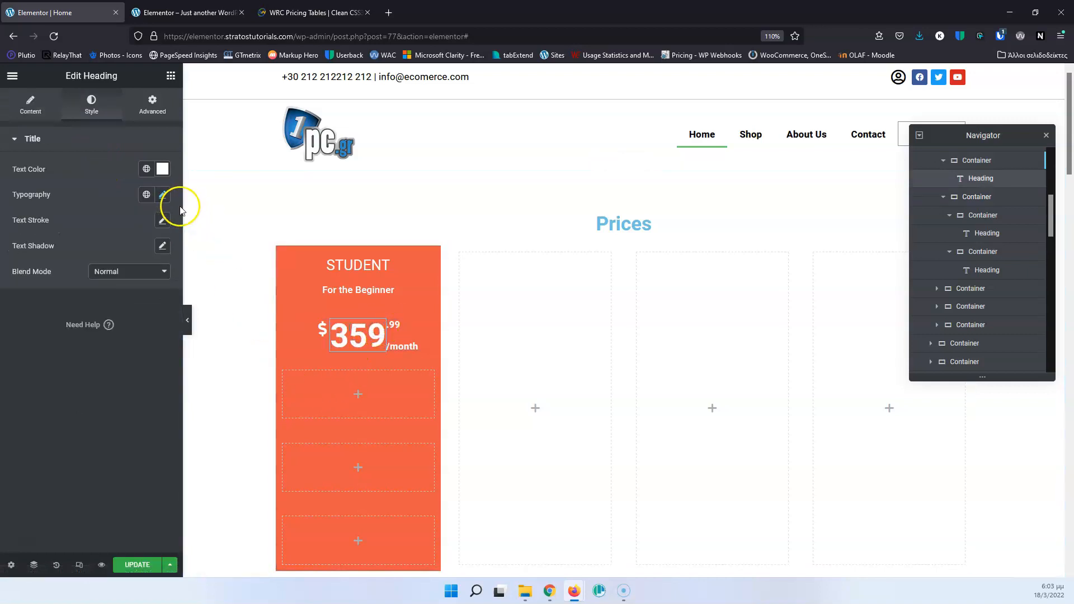
{"action": "left_click", "coordinate": [162, 194]}
{"action": "double_click", "coordinate": [137, 291]}
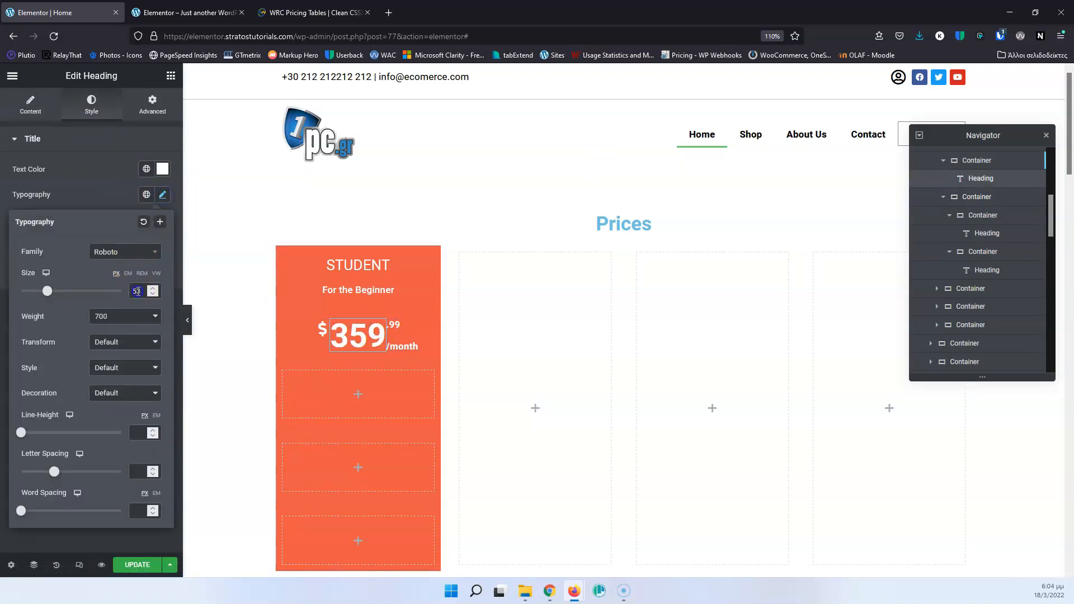
{"action": "key", "text": "Up"}
{"action": "key", "text": "Down"}
{"action": "left_click", "coordinate": [290, 17]}
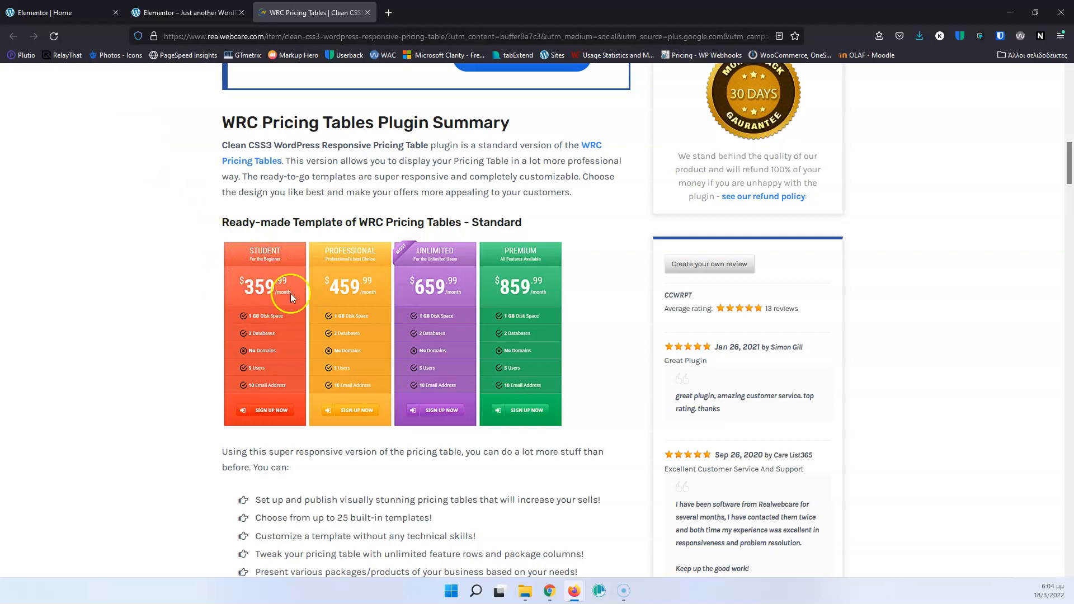
Switch back to the Elementor editor and check the padding of the container holding the STUDENT headings.
{"action": "left_click", "coordinate": [51, 13]}
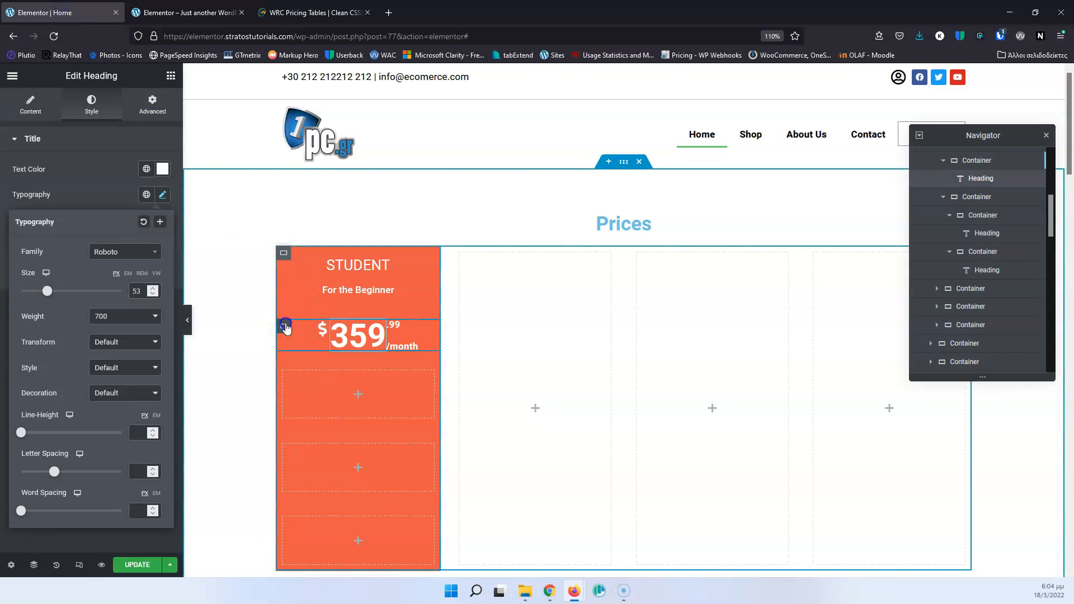
{"action": "left_click", "coordinate": [284, 326]}
{"action": "scroll", "coordinate": [976, 281], "scroll_direction": "up", "scroll_amount": 3}
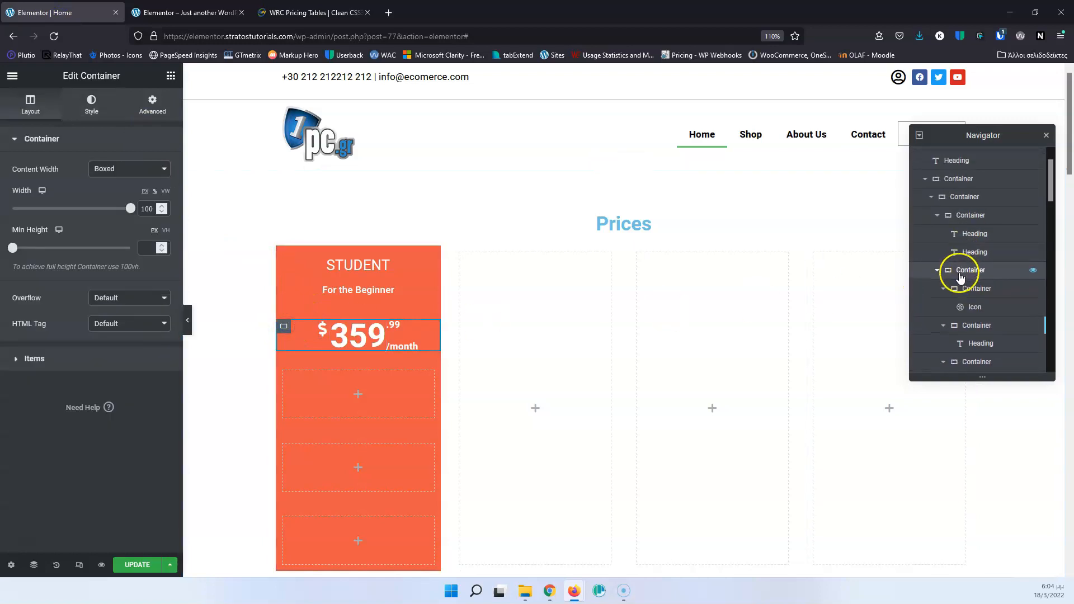
{"action": "left_click", "coordinate": [962, 205]}
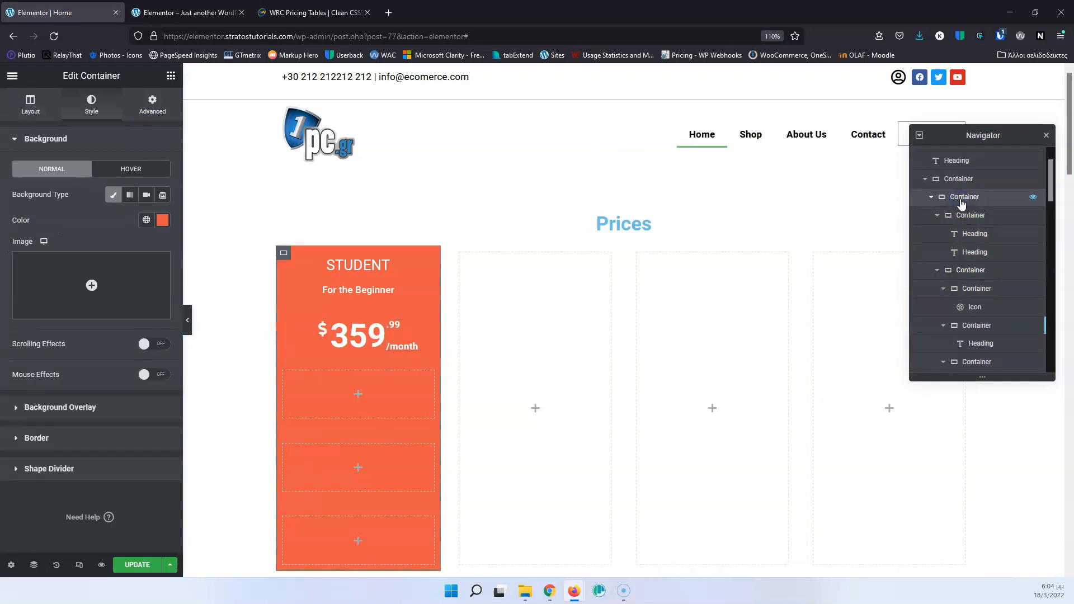
{"action": "left_click", "coordinate": [962, 214]}
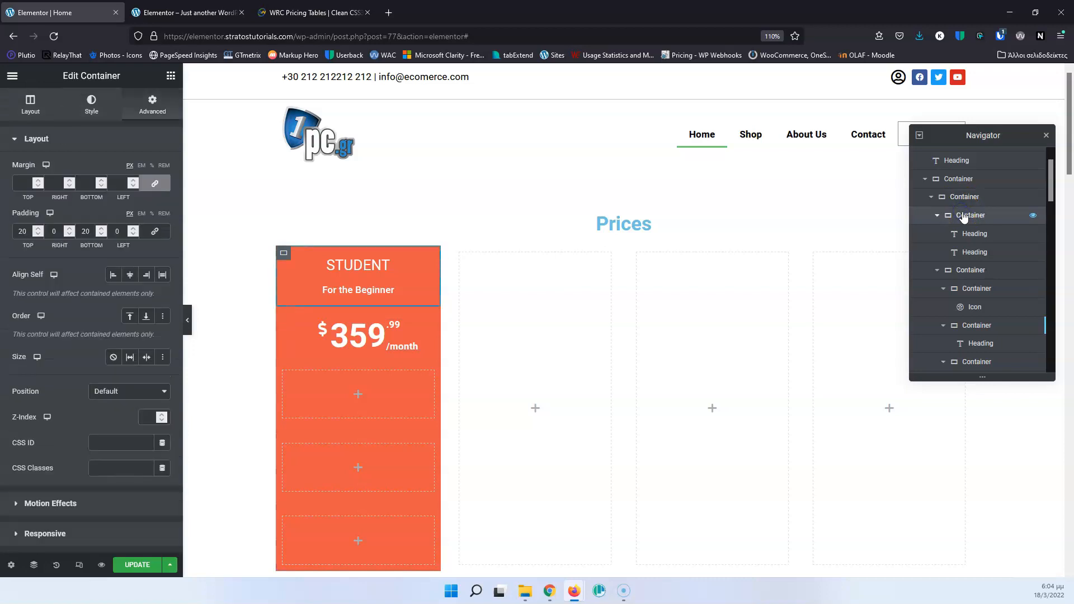
{"action": "left_click", "coordinate": [940, 198]}
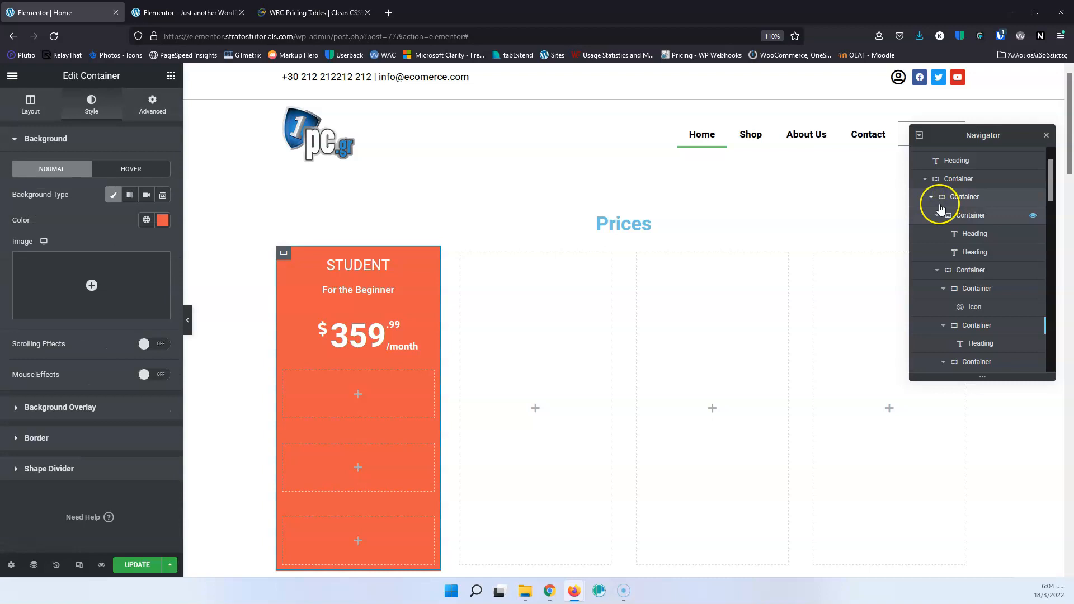
Unlink the price row container's padding values and set its top and bottom padding to 20 px.
{"action": "left_click", "coordinate": [944, 271]}
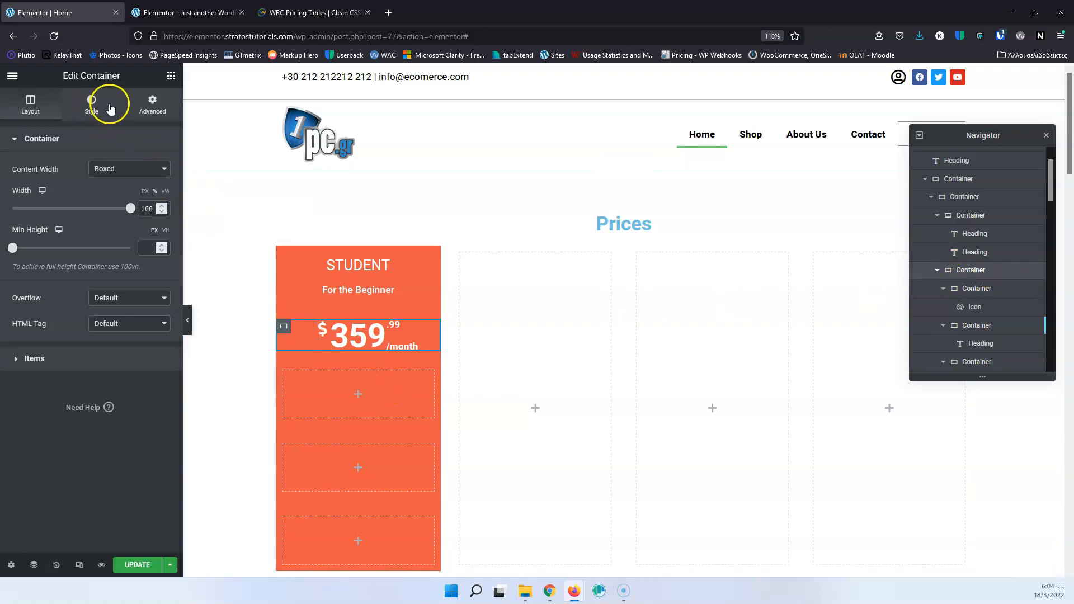
{"action": "left_click", "coordinate": [151, 104]}
{"action": "left_click", "coordinate": [155, 232]}
{"action": "double_click", "coordinate": [25, 232]}
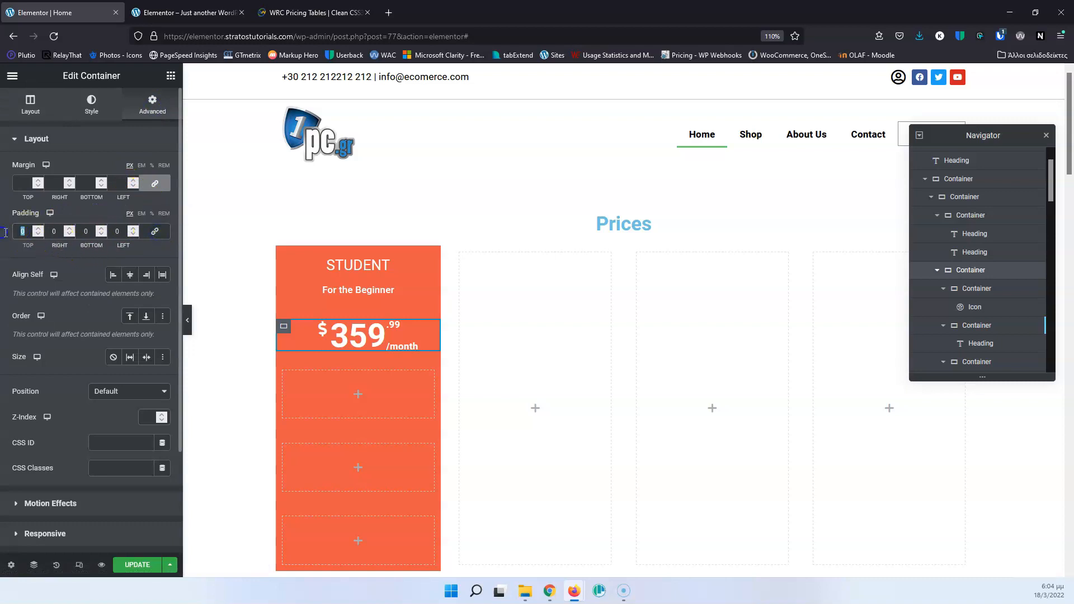
{"action": "type", "text": "20"}
{"action": "double_click", "coordinate": [87, 232]}
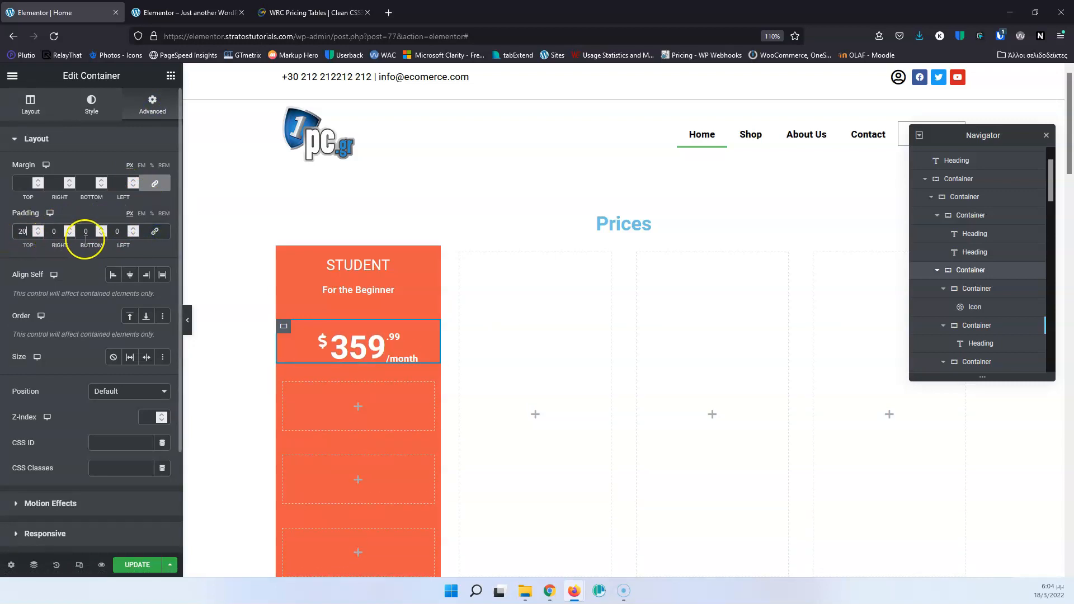
{"action": "type", "text": "20"}
Increase the price row container's top and bottom padding to 40 px.
{"action": "double_click", "coordinate": [21, 231]}
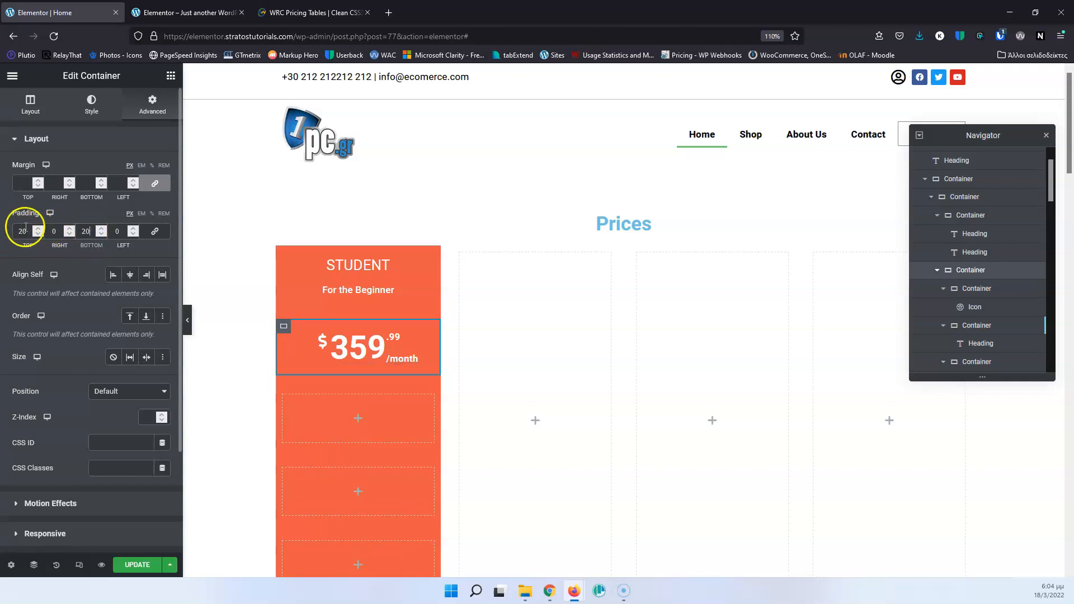
{"action": "type", "text": "40"}
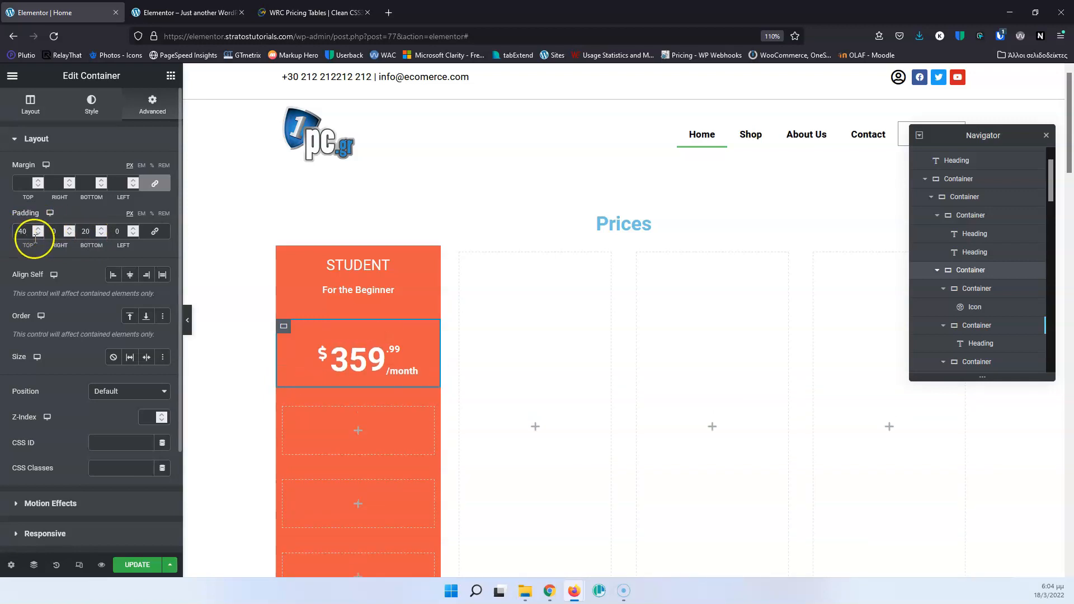
{"action": "double_click", "coordinate": [86, 231]}
{"action": "type", "text": "40"}
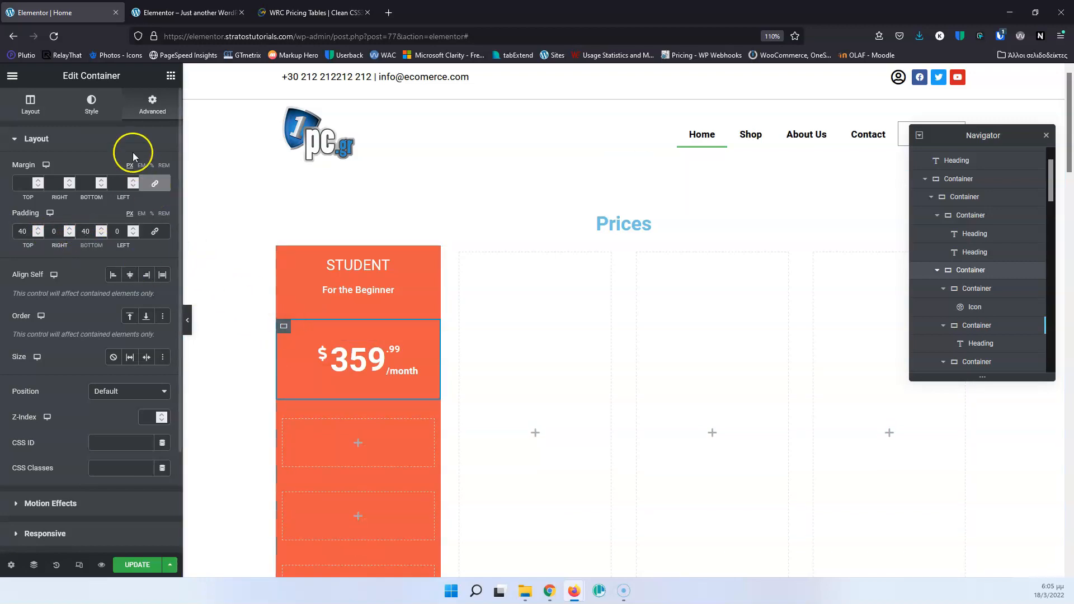
Give the price row container a classic background in a darker red, #E43E3E.
{"action": "left_click", "coordinate": [94, 106]}
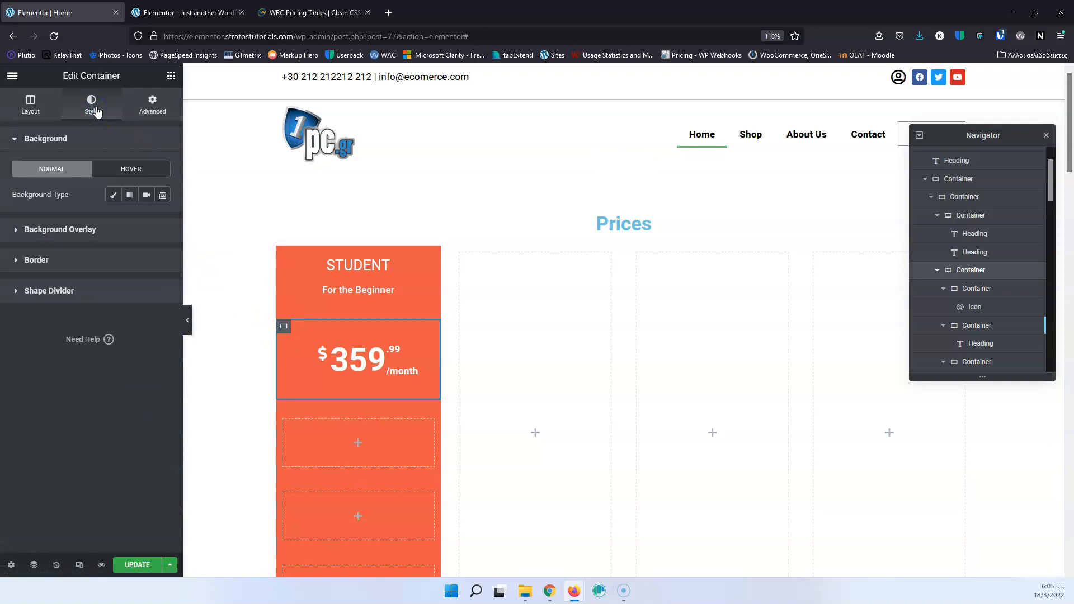
{"action": "left_click", "coordinate": [113, 194]}
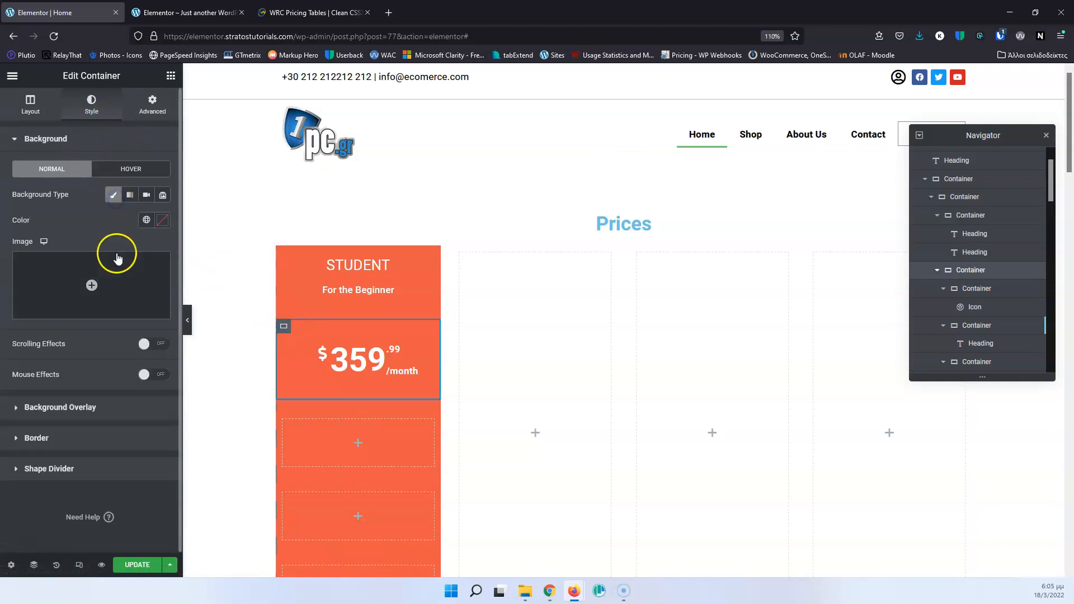
{"action": "left_click", "coordinate": [162, 220]}
{"action": "left_click", "coordinate": [152, 272]}
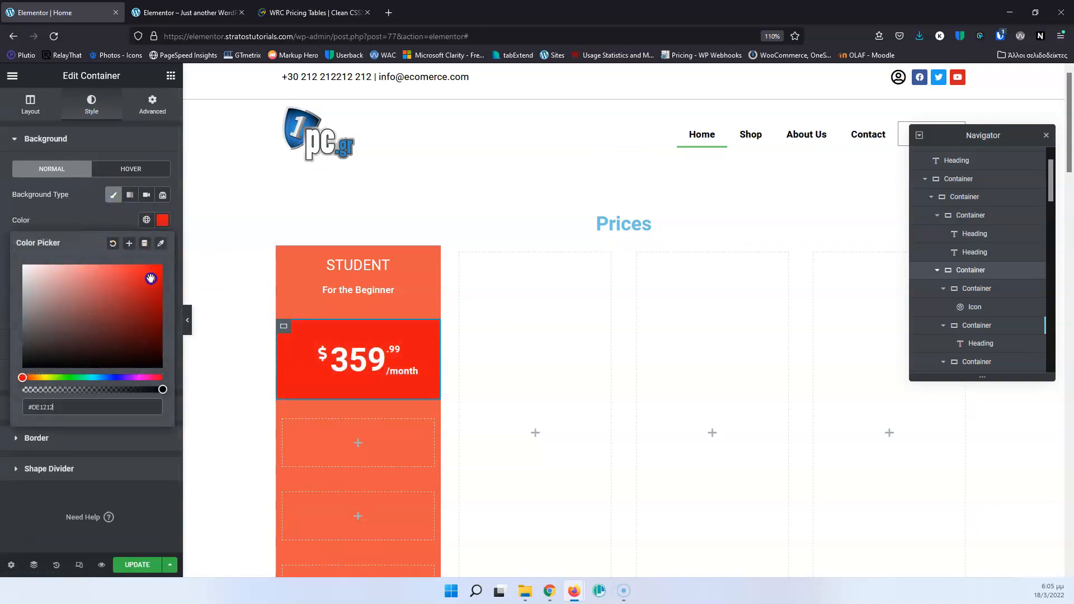
{"action": "left_click_drag", "start_coordinate": [149, 289], "coordinate": [125, 276]}
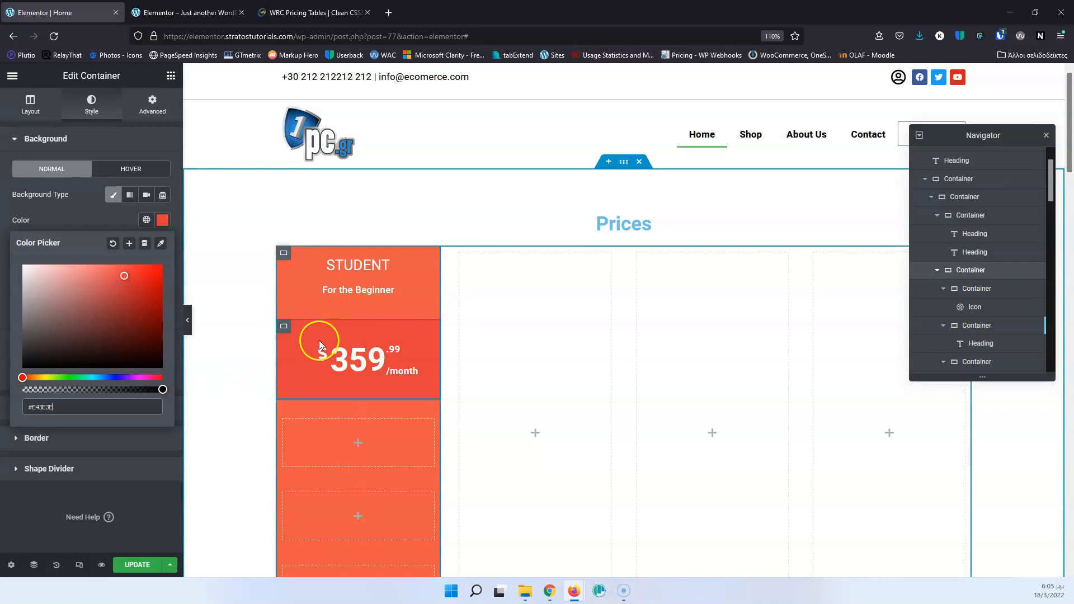
Update the page and compare the STUDENT column with the WRC Pricing Tables page.
{"action": "left_click", "coordinate": [137, 564]}
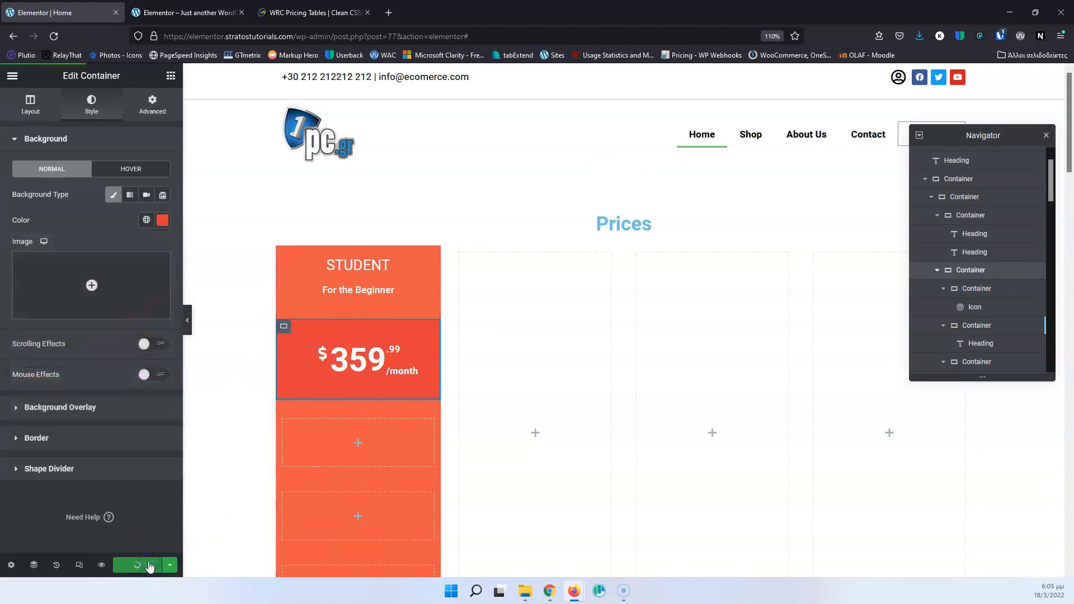
{"action": "left_click", "coordinate": [289, 11]}
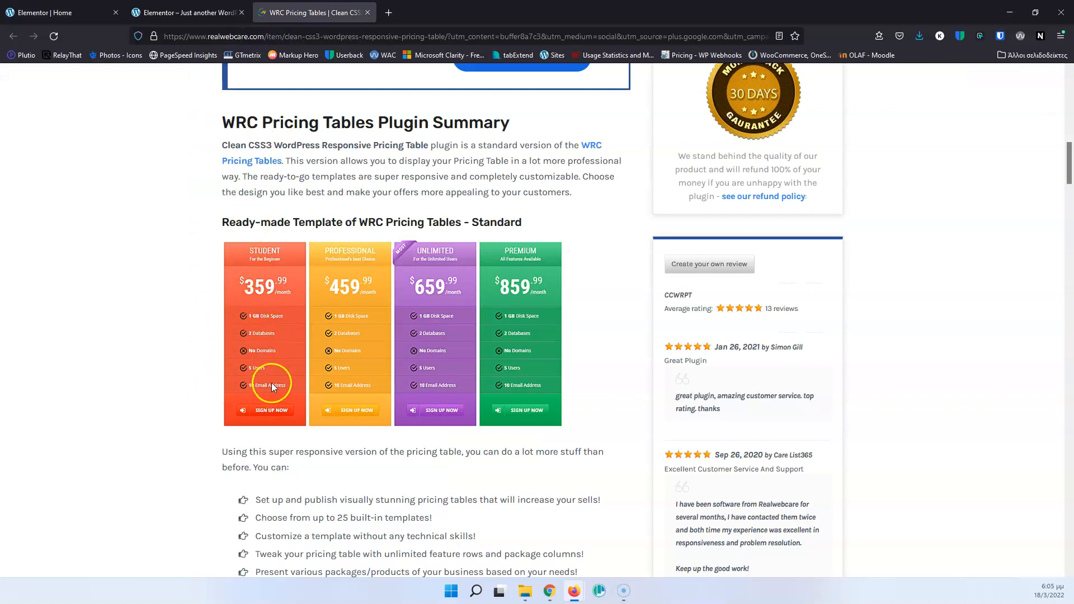
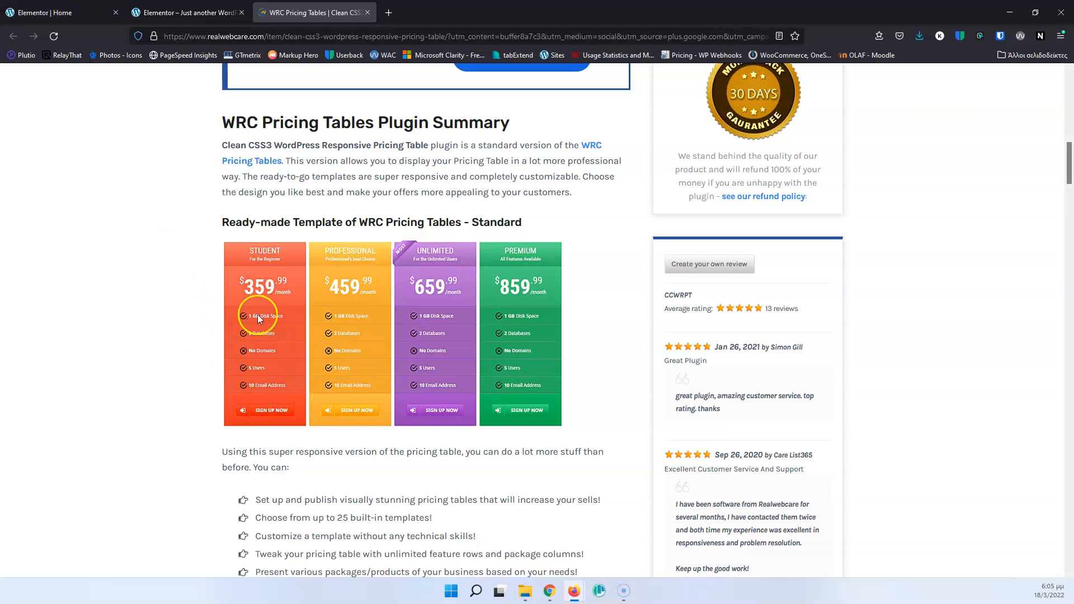
Return to the Elementor editor and nest a new container inside the first empty row below STUDENT's price.
{"action": "left_click", "coordinate": [81, 7]}
{"action": "scroll", "coordinate": [300, 262], "scroll_direction": "up", "scroll_amount": 1}
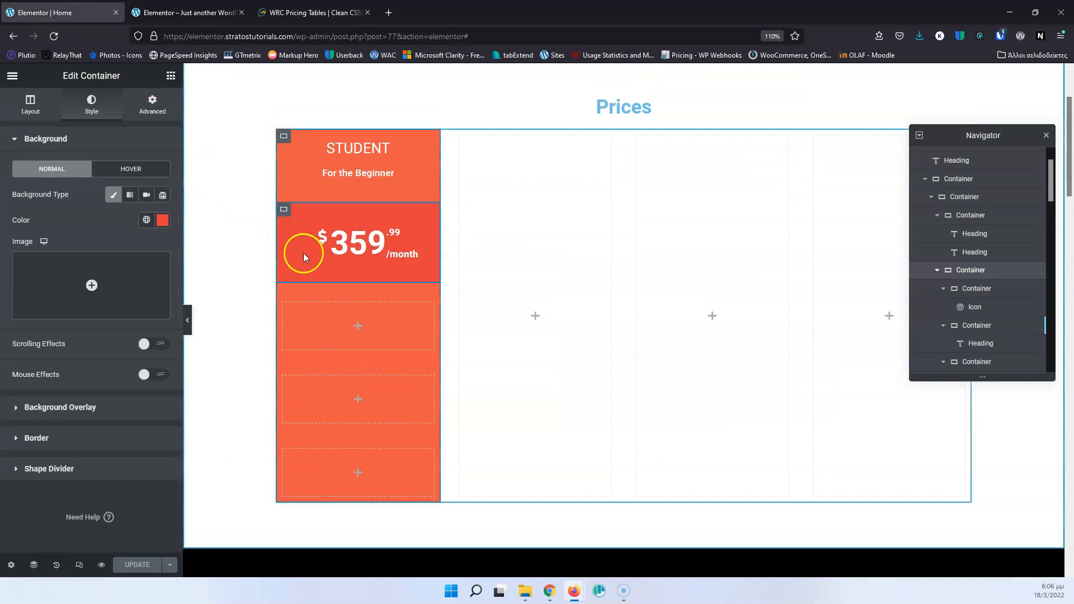
{"action": "scroll", "coordinate": [338, 271], "scroll_direction": "down", "scroll_amount": 2}
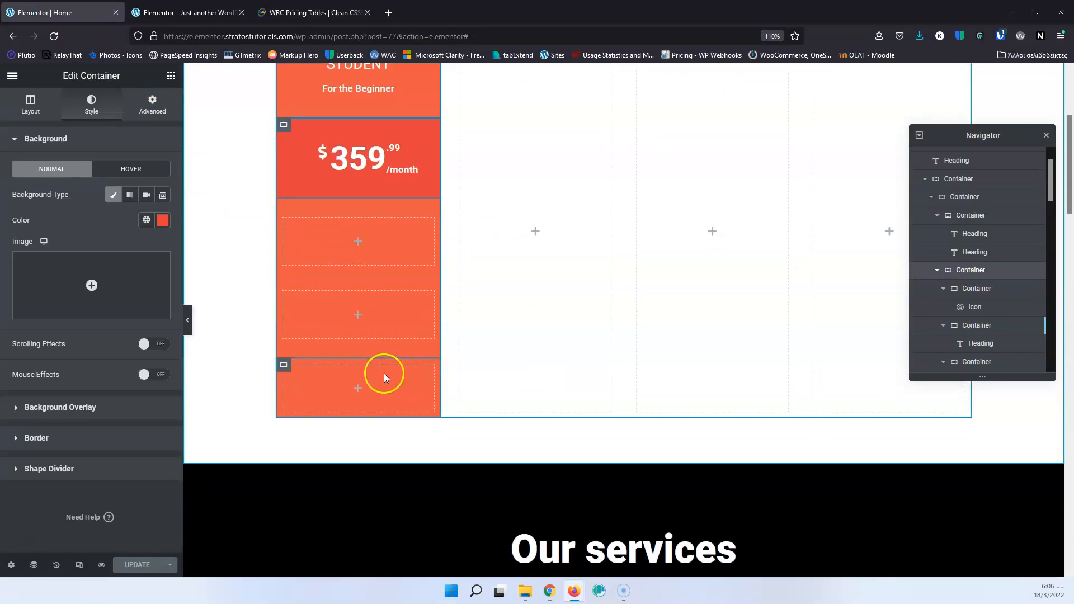
{"action": "scroll", "coordinate": [383, 372], "scroll_direction": "up", "scroll_amount": 3}
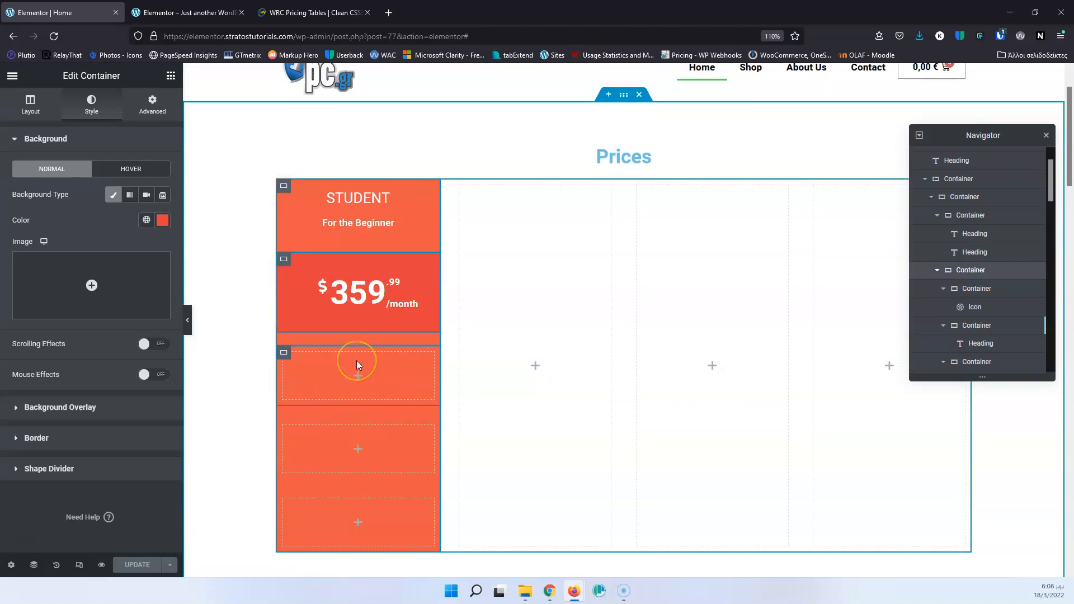
{"action": "left_click", "coordinate": [343, 375]}
{"action": "left_click", "coordinate": [283, 354]}
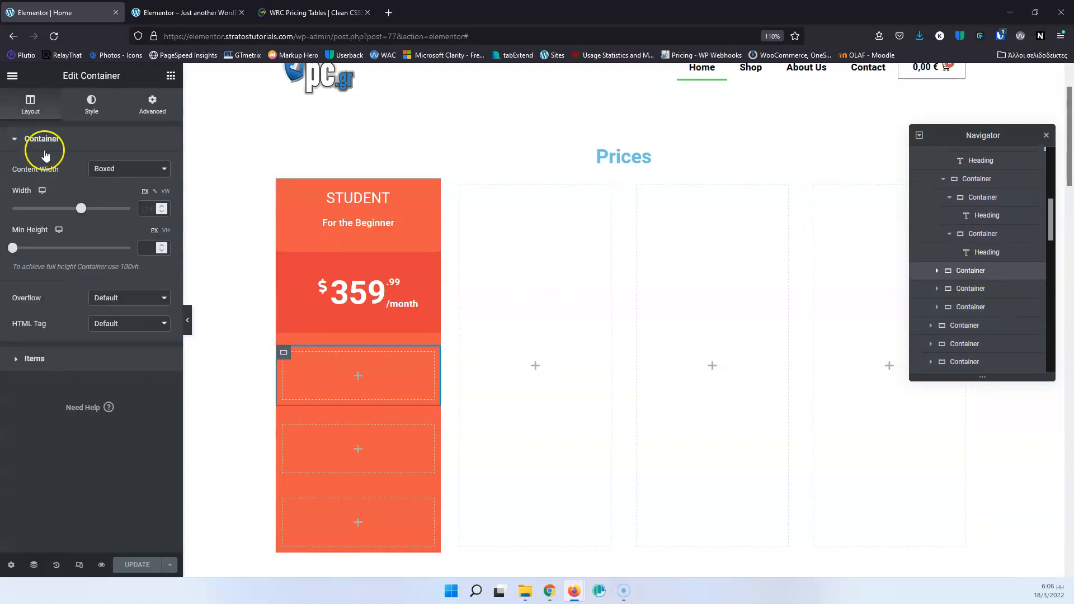
{"action": "left_click", "coordinate": [173, 75]}
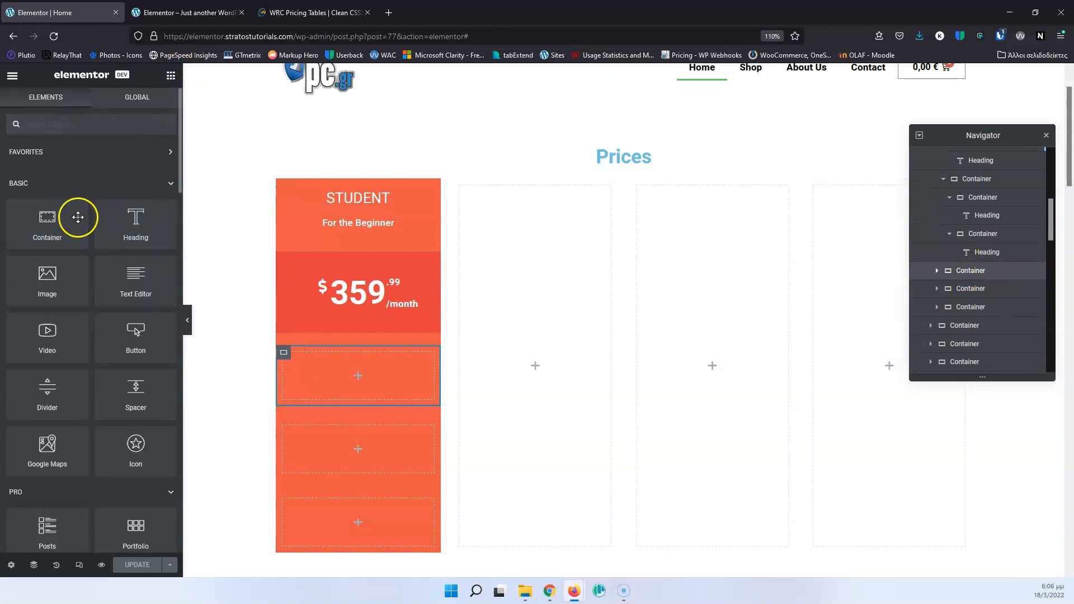
{"action": "left_click_drag", "start_coordinate": [57, 220], "coordinate": [364, 371]}
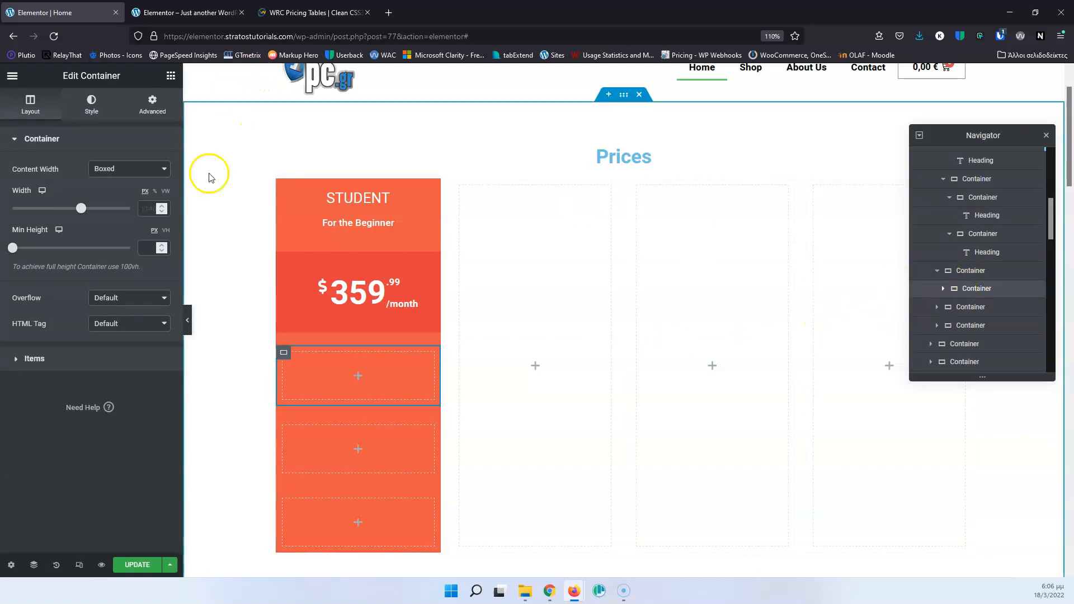
Add an Icon widget and a Heading widget to the nested container, with the icon placed before the heading.
{"action": "left_click", "coordinate": [357, 376]}
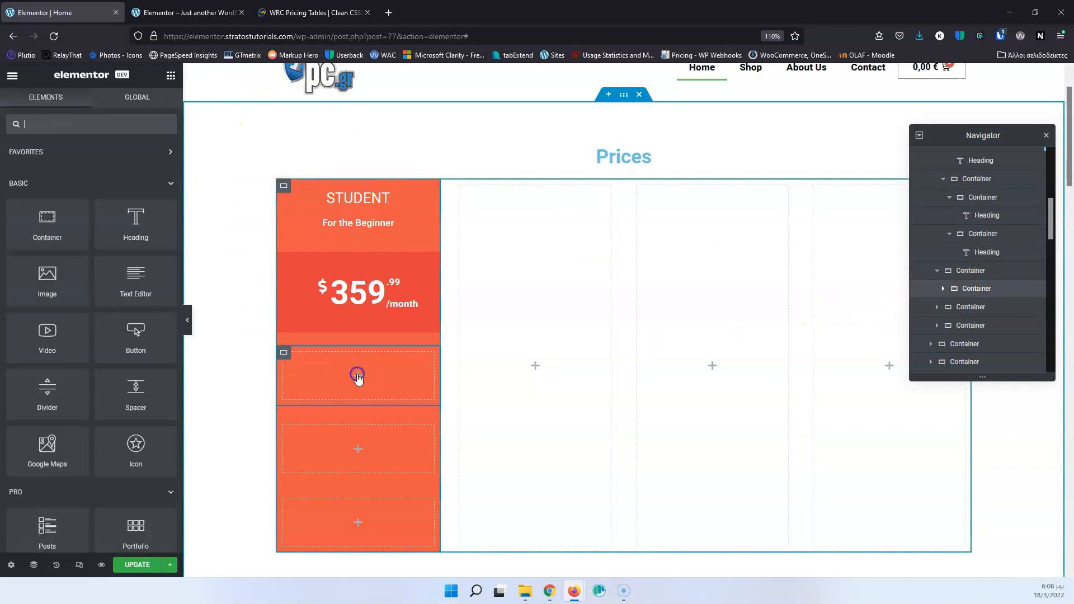
{"action": "left_click_drag", "start_coordinate": [134, 448], "coordinate": [355, 390]}
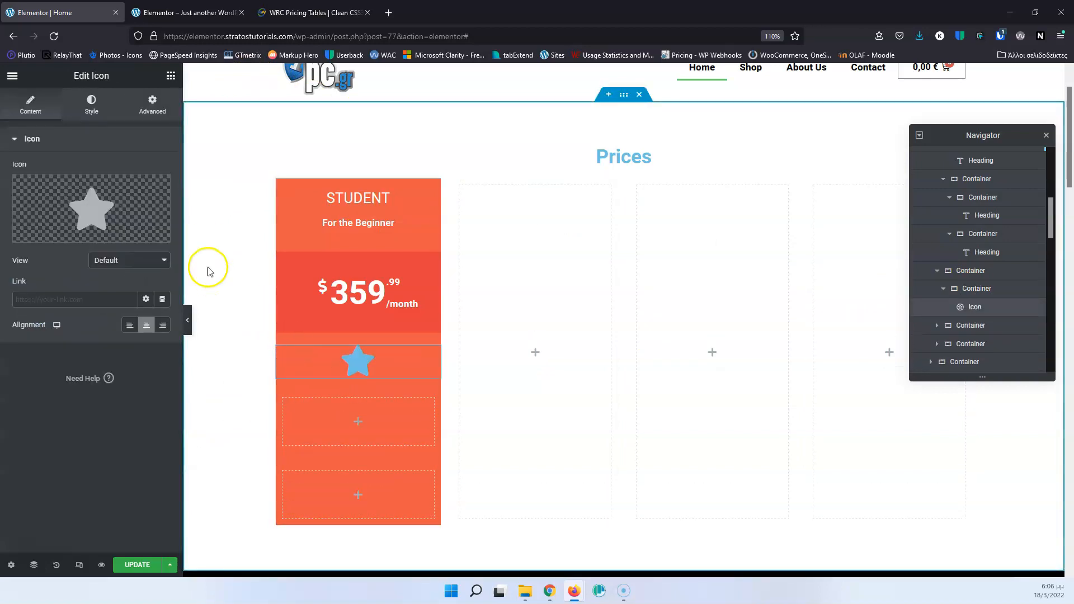
{"action": "left_click", "coordinate": [171, 76]}
{"action": "left_click_drag", "start_coordinate": [137, 222], "coordinate": [372, 364]}
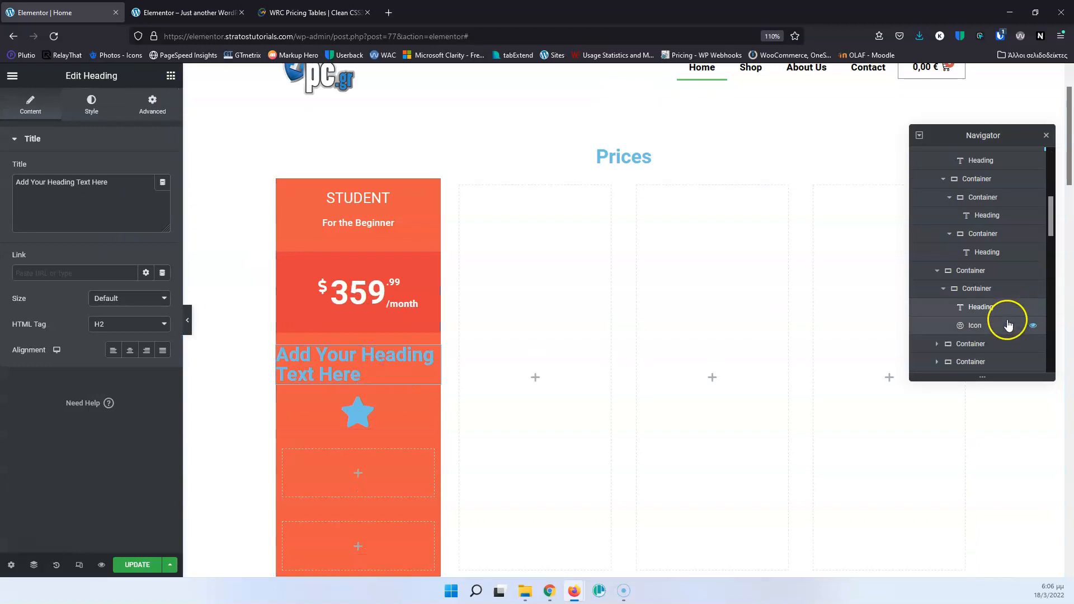
{"action": "left_click_drag", "start_coordinate": [978, 325], "coordinate": [973, 309]}
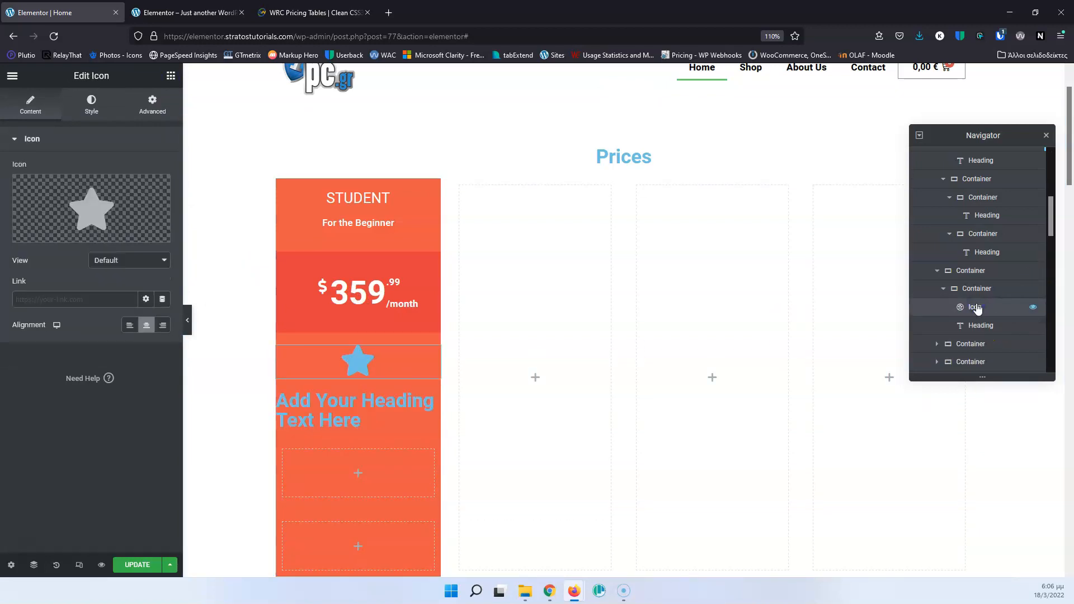
Check the feature icons on the WRC Pricing Tables page and replace the star with the outlined check circle icon.
{"action": "left_click", "coordinate": [184, 12]}
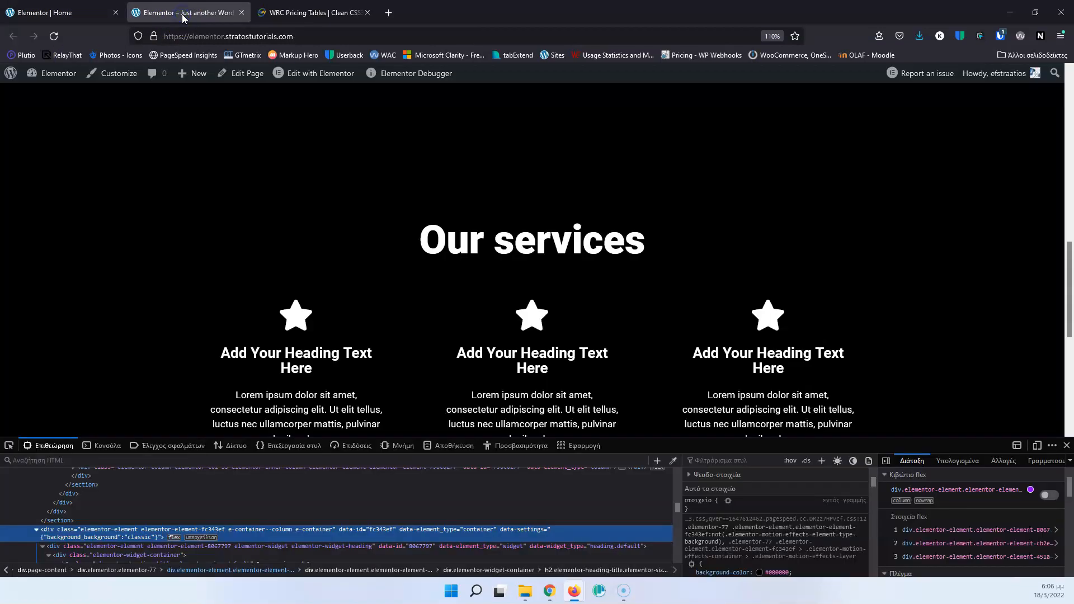
{"action": "left_click", "coordinate": [280, 13]}
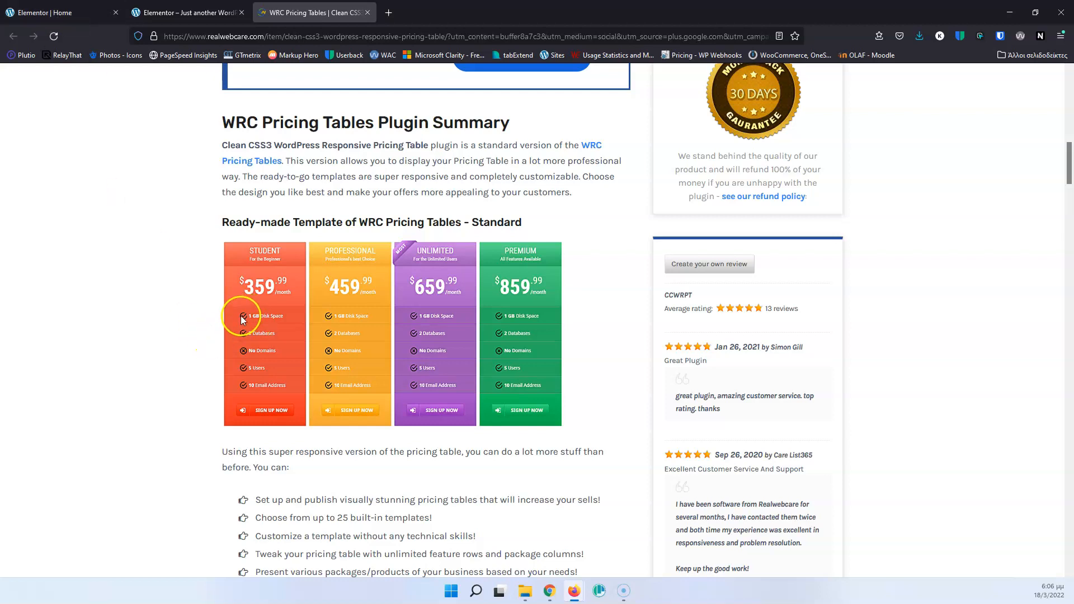
{"action": "left_click", "coordinate": [88, 12]}
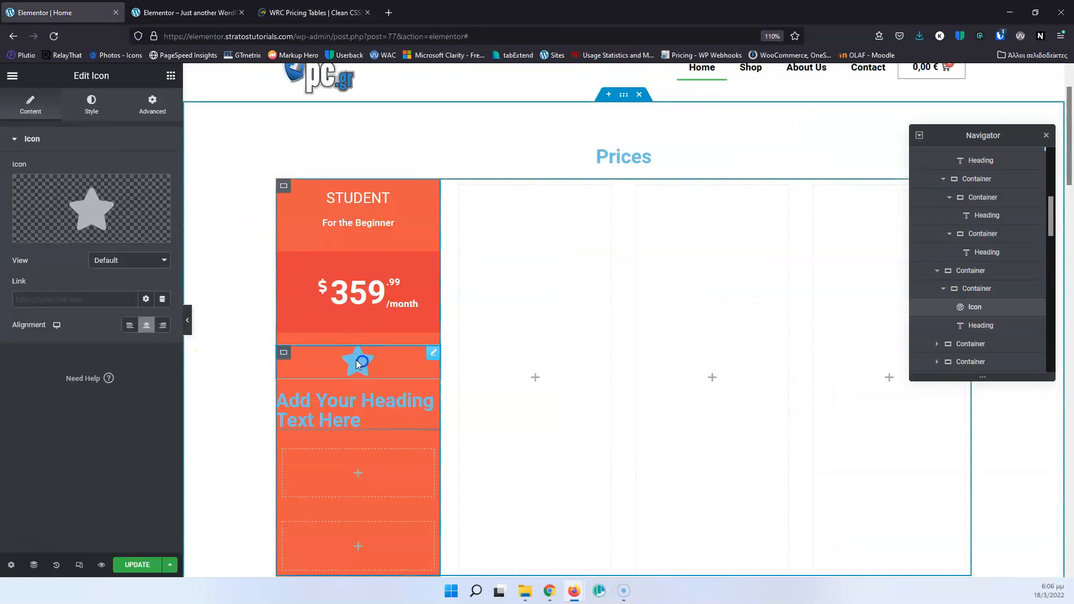
{"action": "left_click", "coordinate": [91, 211]}
{"action": "left_click", "coordinate": [491, 134]}
{"action": "type", "text": "chec"}
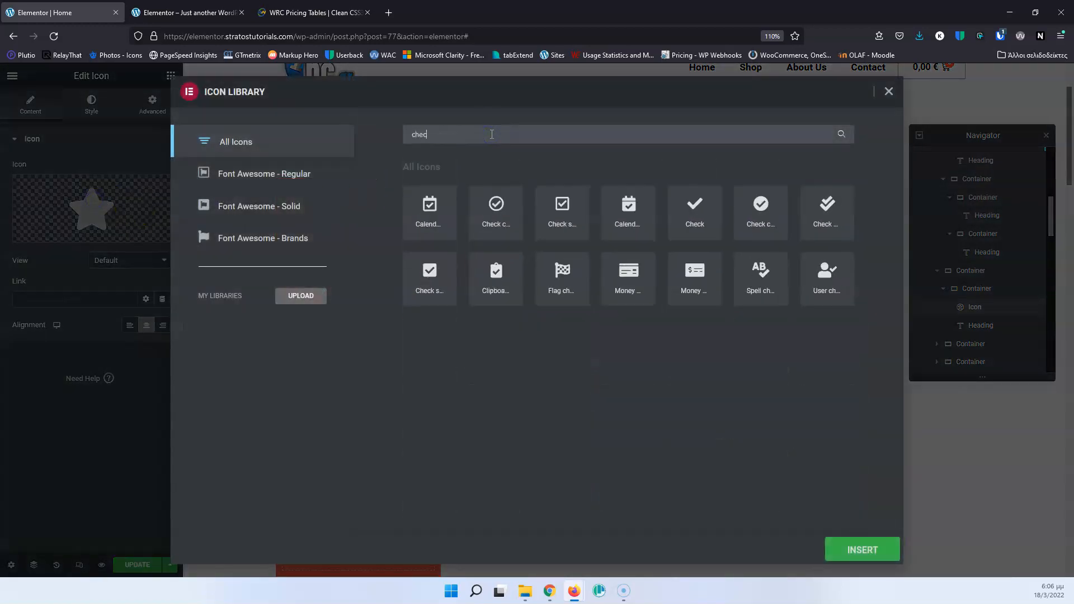
{"action": "left_click", "coordinate": [492, 202]}
{"action": "left_click", "coordinate": [870, 551]}
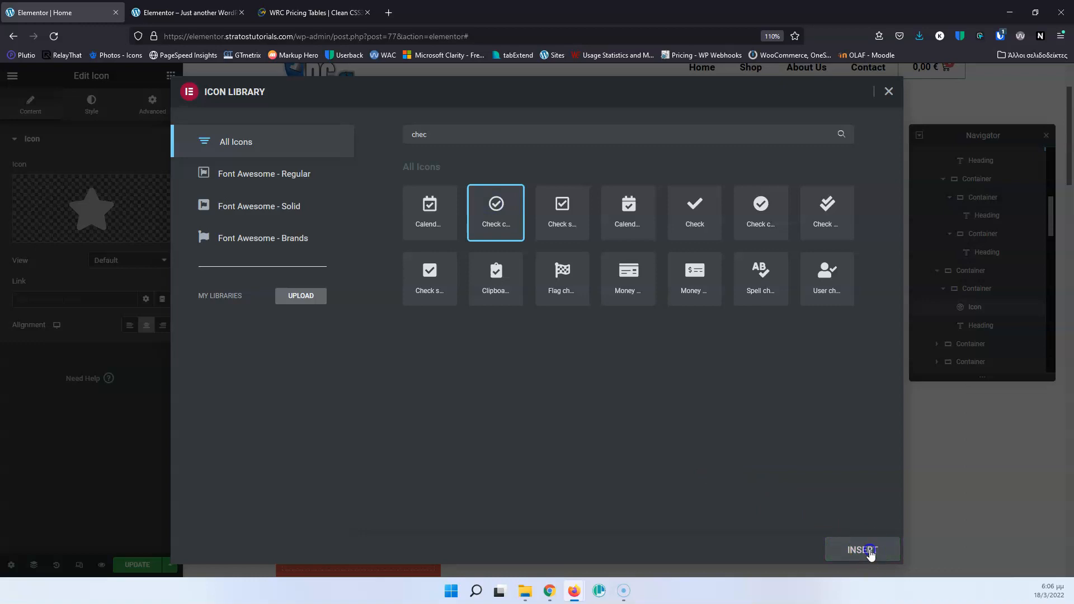
Set the check icon's primary color to black, #000000.
{"action": "left_click", "coordinate": [91, 104]}
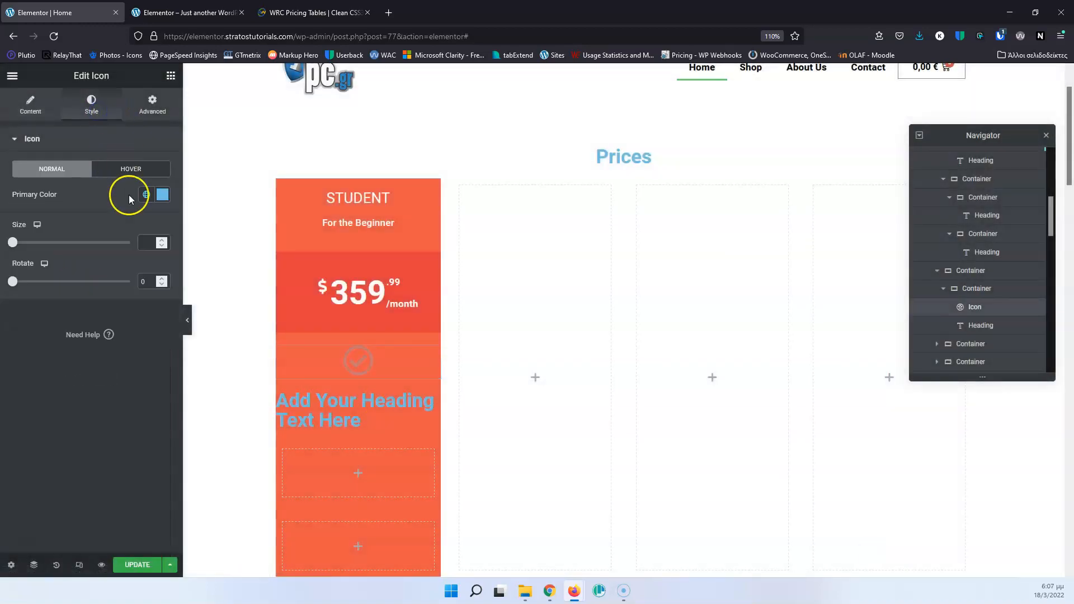
{"action": "left_click", "coordinate": [162, 195]}
{"action": "left_click_drag", "start_coordinate": [91, 256], "coordinate": [19, 361]}
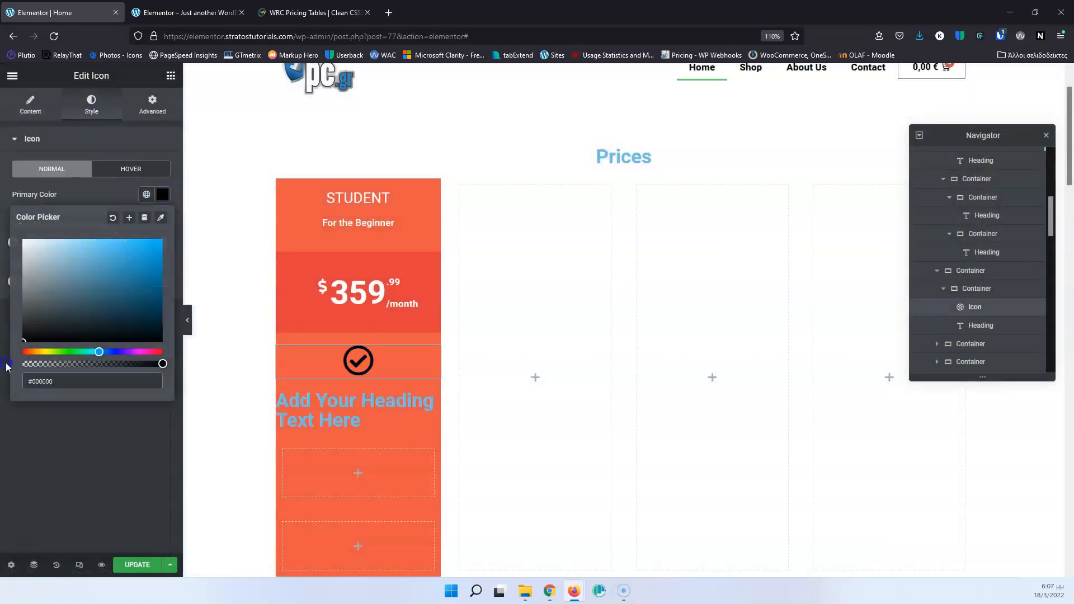
Set the HTML tag of the heading below the check icon to H5.
{"action": "left_click", "coordinate": [311, 412]}
{"action": "left_click", "coordinate": [126, 329]}
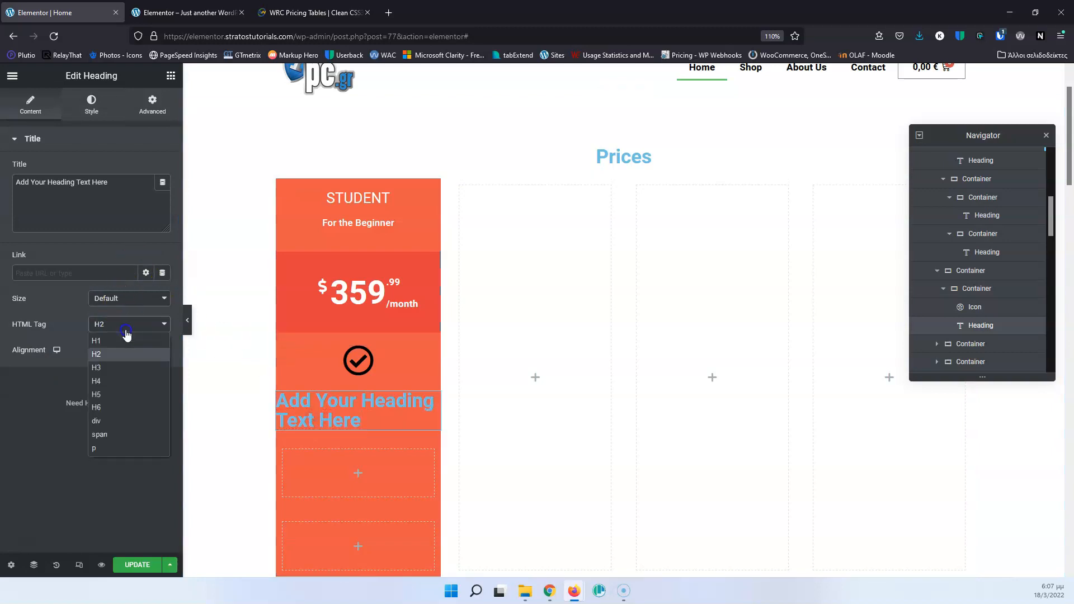
{"action": "left_click", "coordinate": [122, 409]}
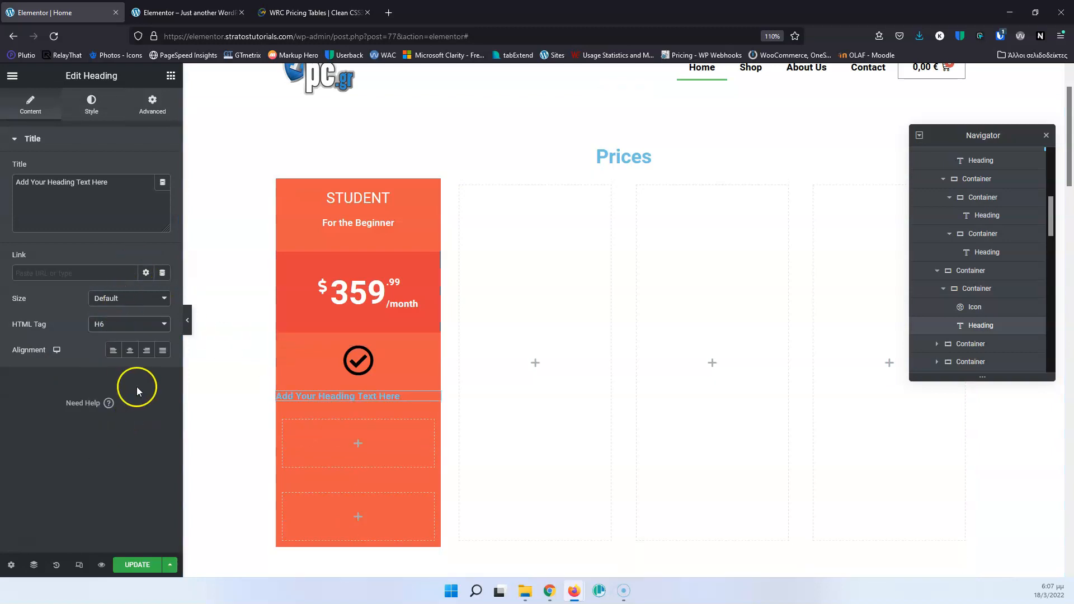
{"action": "left_click", "coordinate": [117, 325]}
{"action": "left_click", "coordinate": [110, 397]}
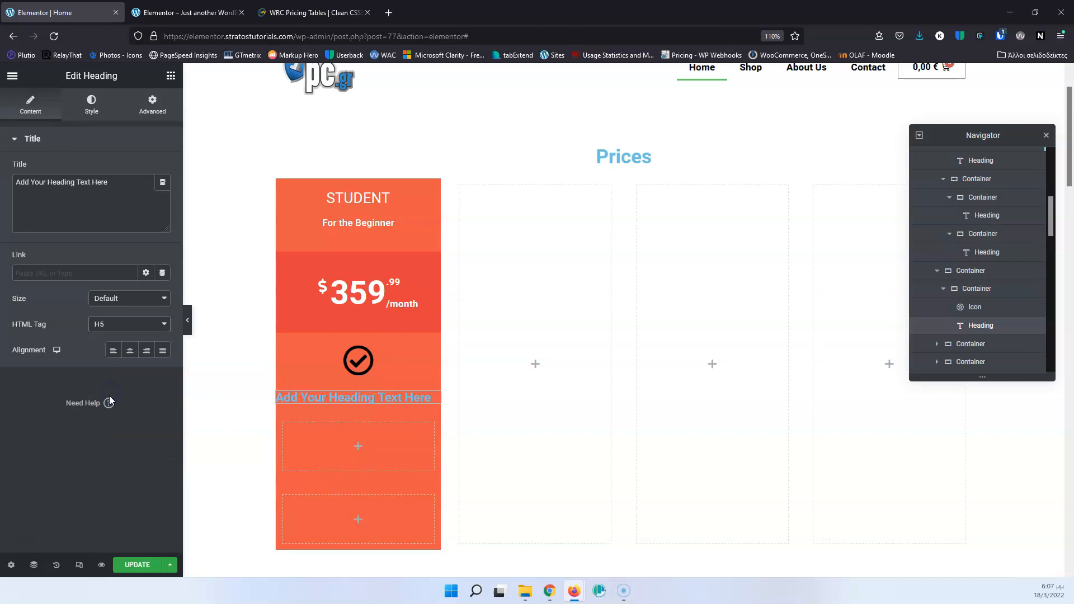
Consult the first feature on the WRC Pricing Tables page and change the heading's title to "1GB Disk Space".
{"action": "left_click", "coordinate": [185, 13]}
{"action": "left_click", "coordinate": [290, 14]}
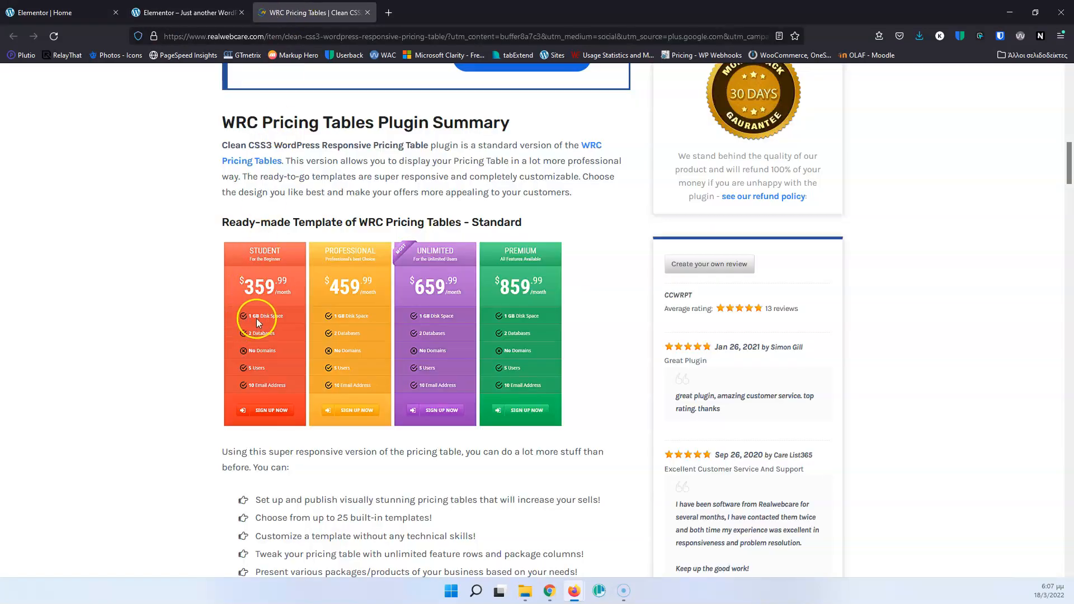
{"action": "left_click", "coordinate": [68, 12]}
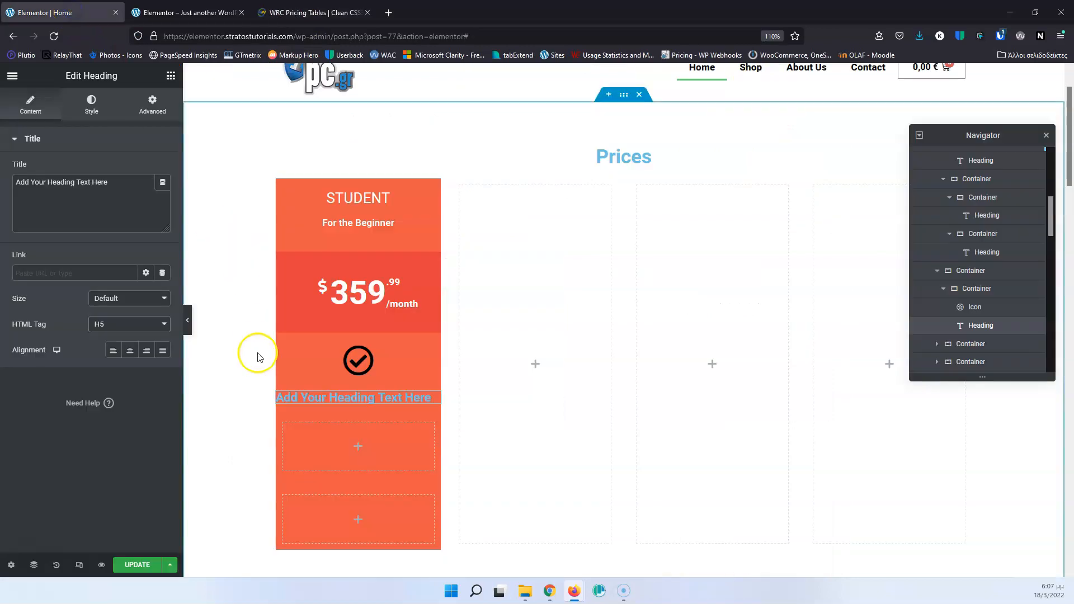
{"action": "left_click_drag", "start_coordinate": [131, 186], "coordinate": [23, 180]}
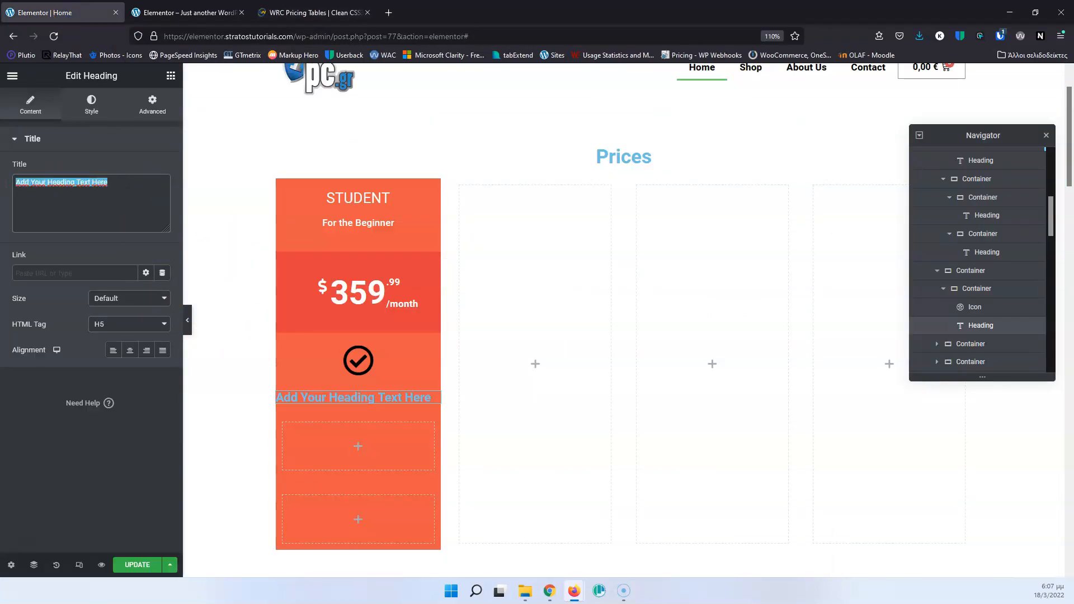
{"action": "type", "text": "1GB Disk Space"}
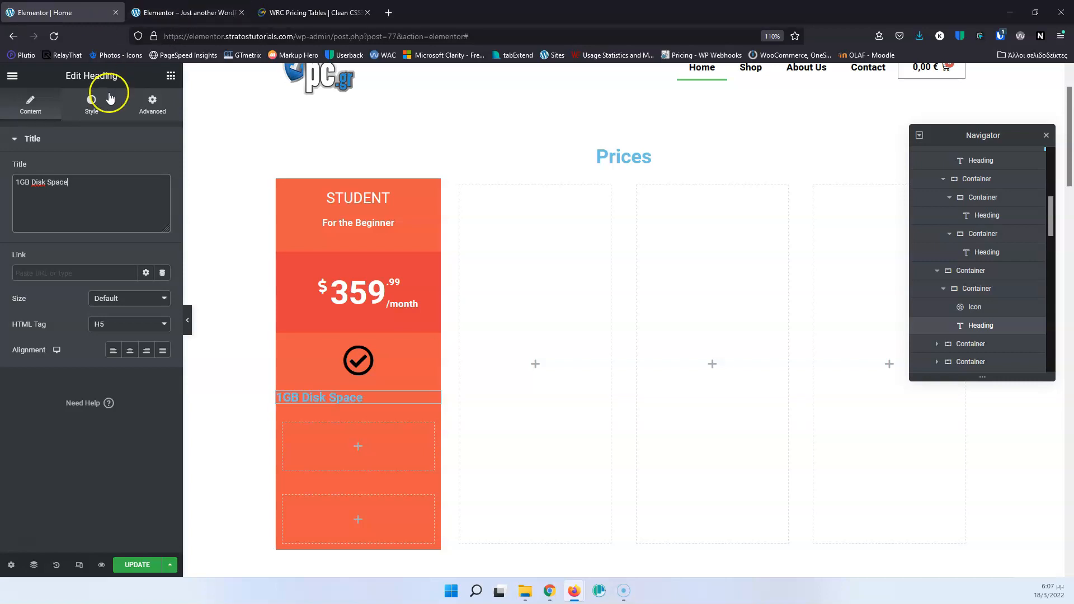
Set the text color of the "1GB Disk Space" heading to white, #FFFFFF.
{"action": "left_click", "coordinate": [91, 109]}
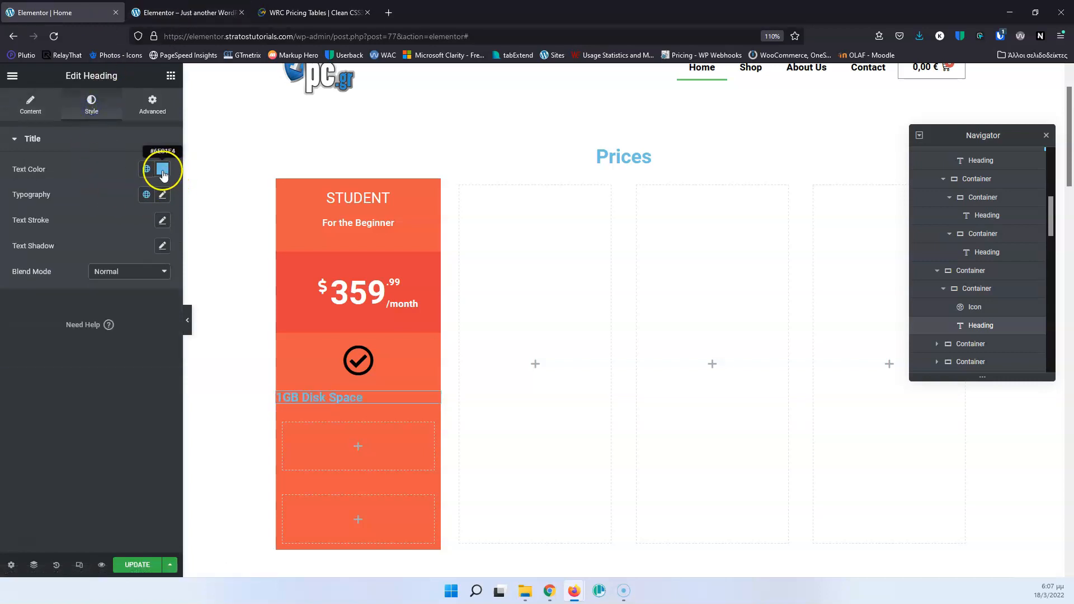
{"action": "left_click", "coordinate": [163, 168]}
{"action": "left_click_drag", "start_coordinate": [32, 227], "coordinate": [16, 210]}
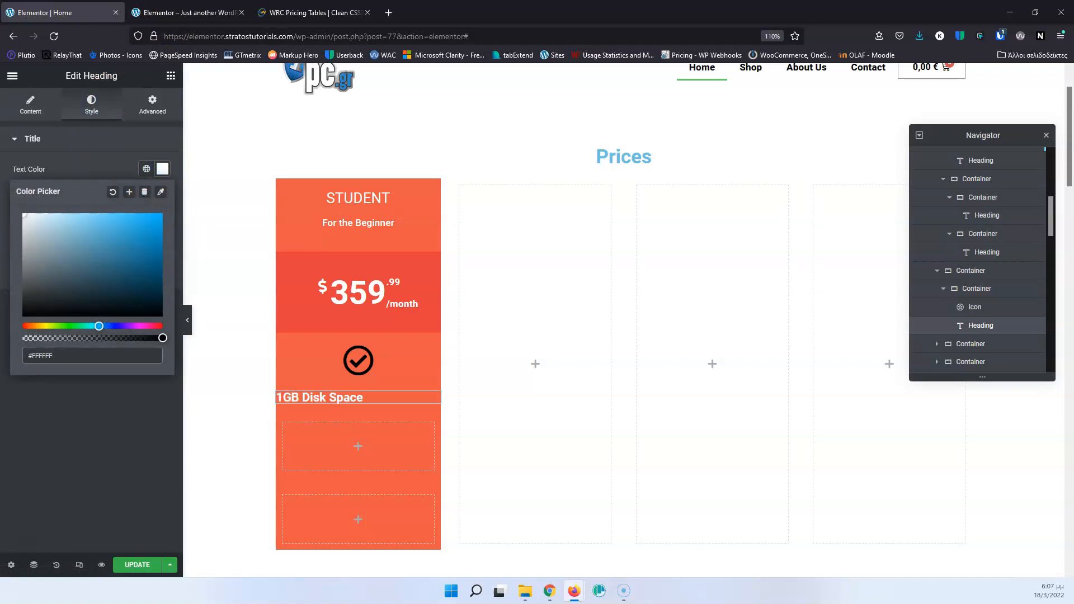
Lay out the container holding the check icon and heading as a horizontal row with its items aligned to the center.
{"action": "left_click", "coordinate": [986, 289]}
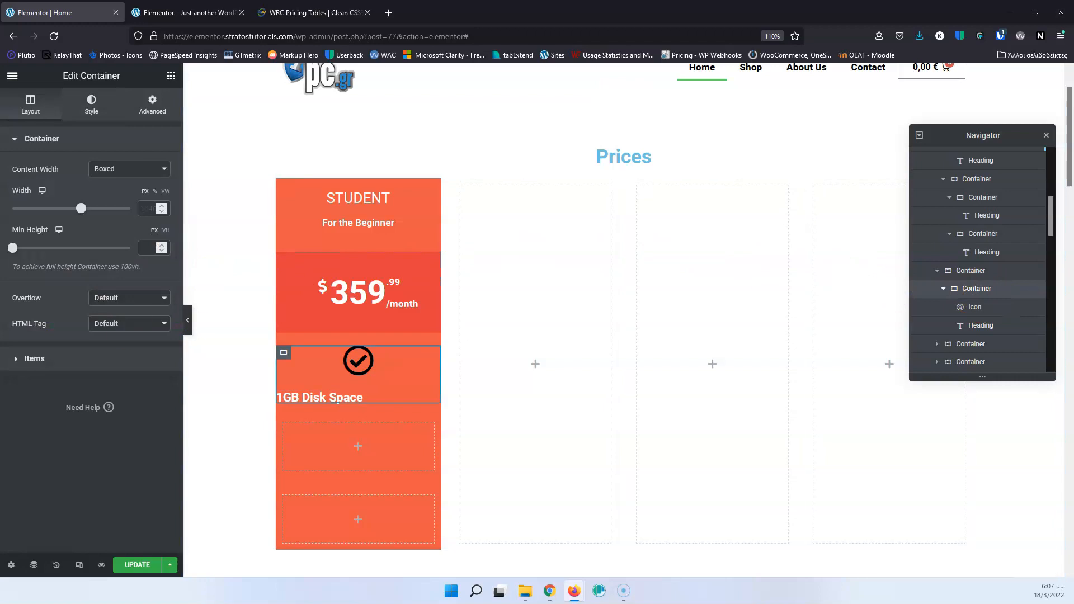
{"action": "left_click", "coordinate": [19, 364]}
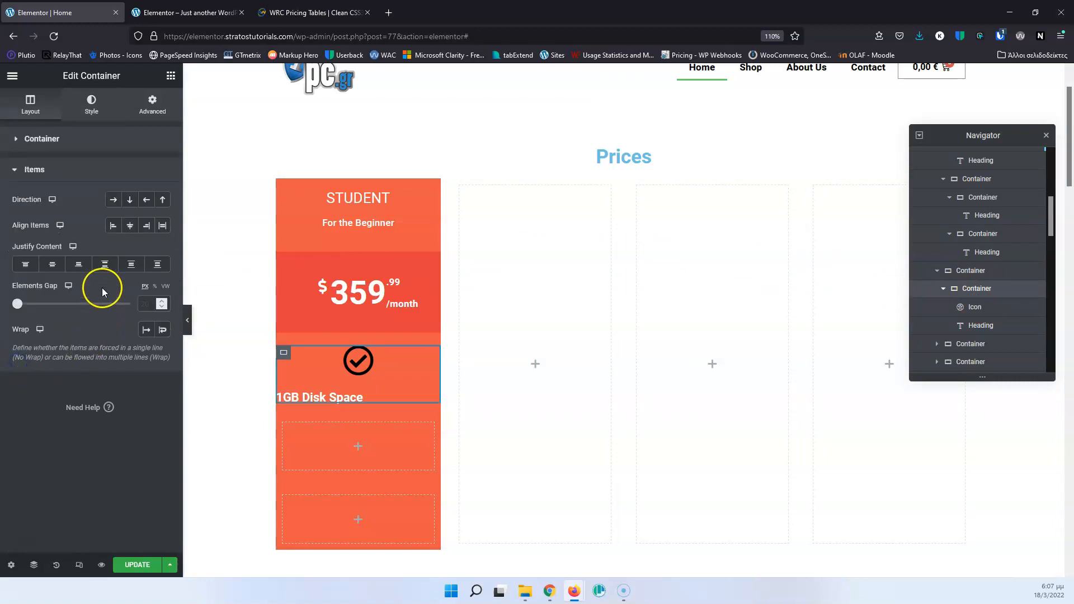
{"action": "left_click", "coordinate": [113, 200]}
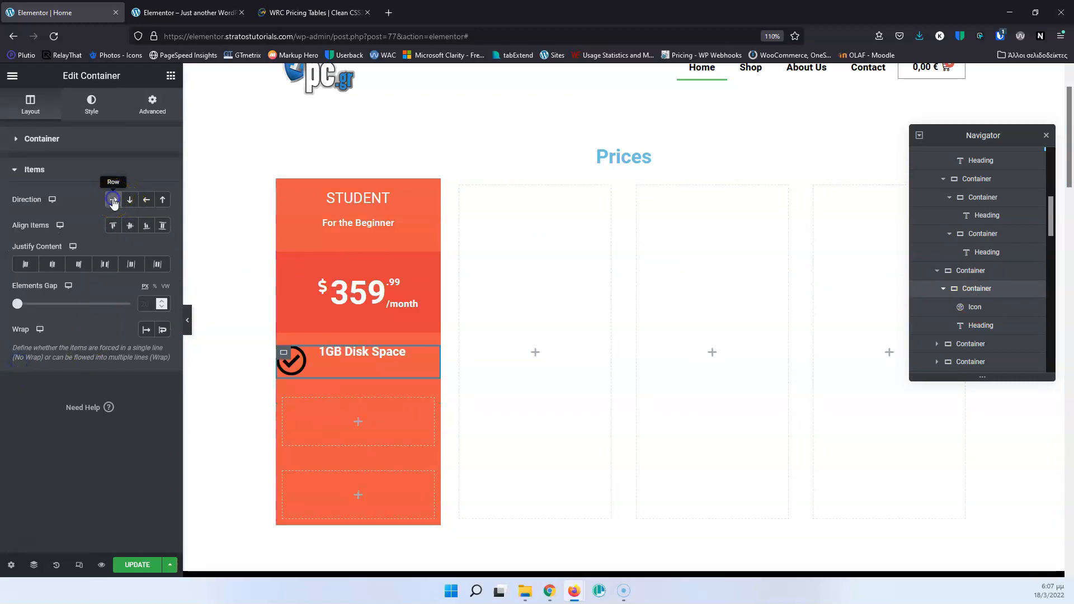
{"action": "left_click", "coordinate": [130, 226]}
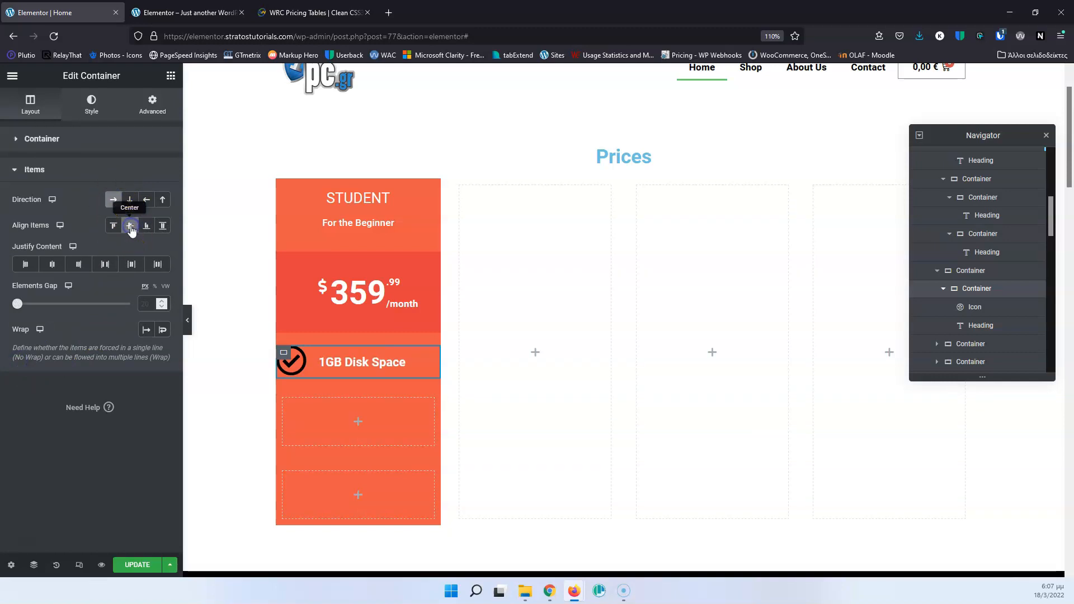
Set the check icon's size to 30 and compare it with the WRC Pricing Tables page.
{"action": "left_click", "coordinate": [298, 369]}
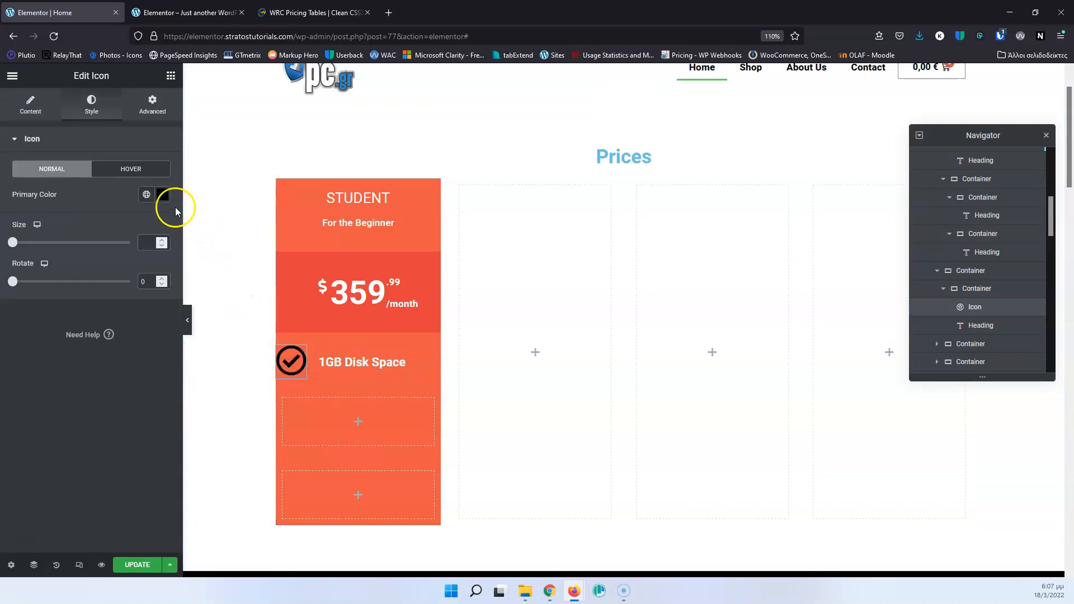
{"action": "left_click", "coordinate": [146, 245]}
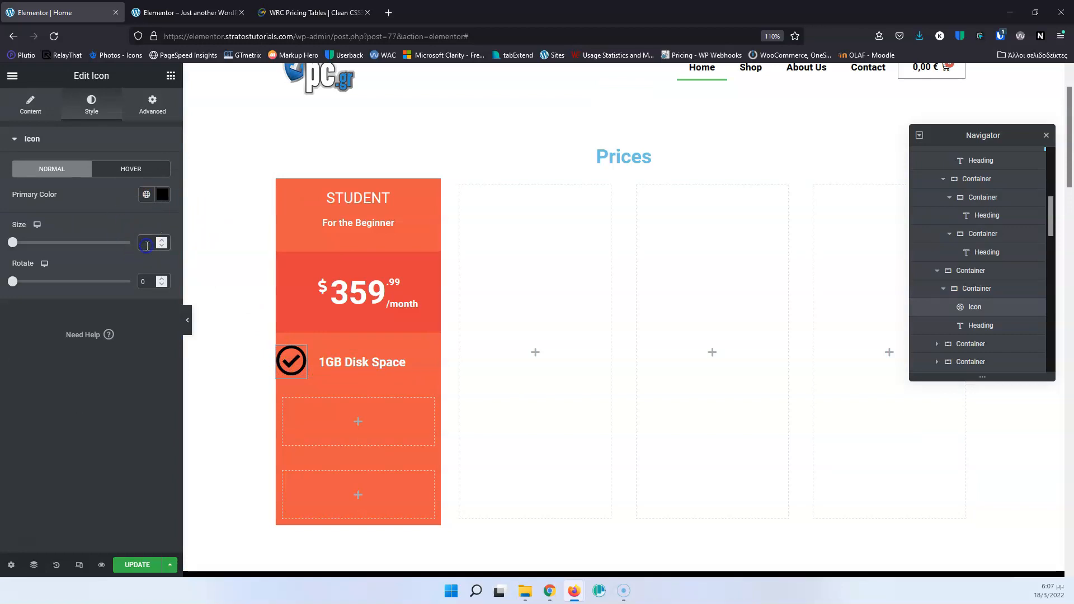
{"action": "type", "text": "20"}
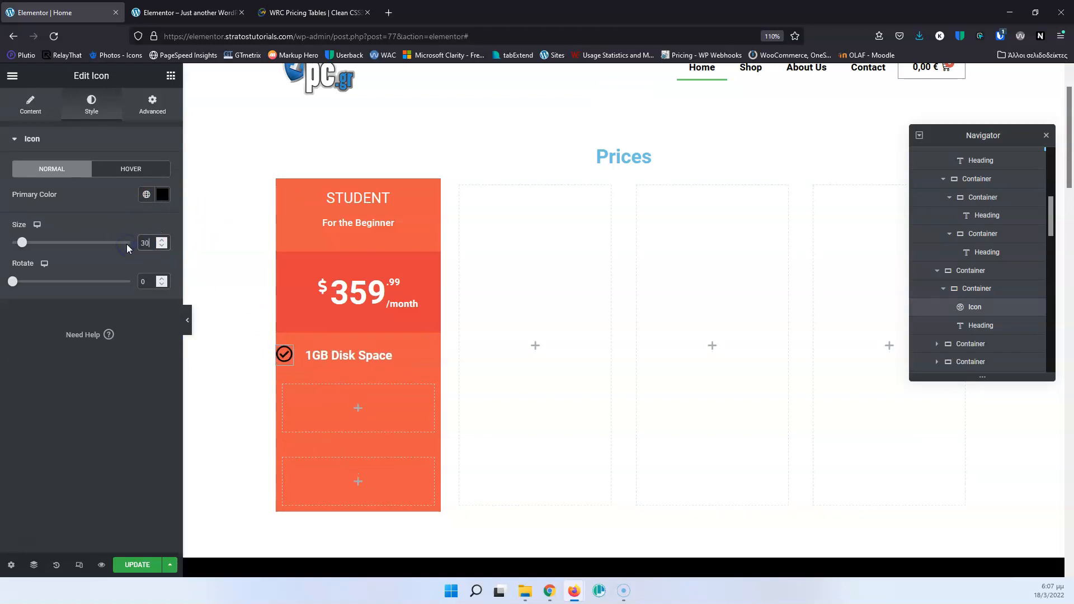
{"action": "left_click", "coordinate": [297, 12]}
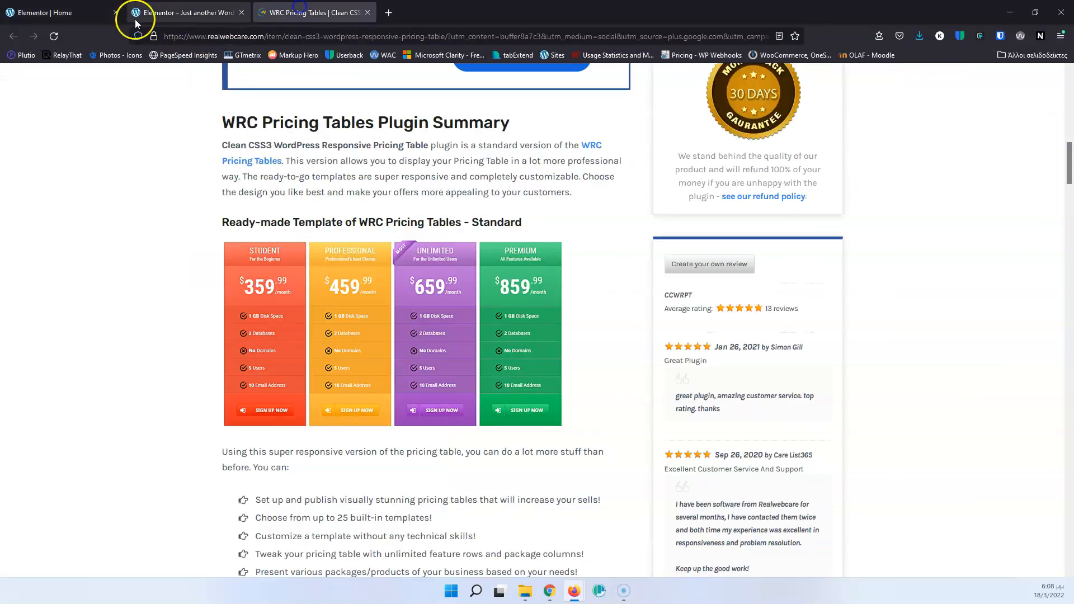
{"action": "left_click", "coordinate": [84, 12]}
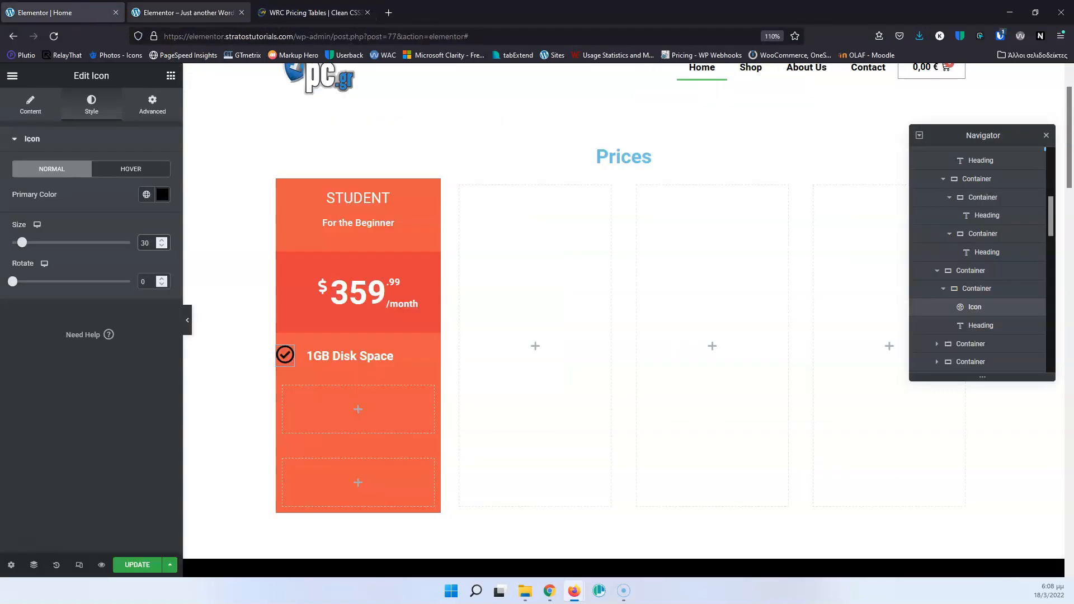
Justify the content of the check icon and "1GB Disk Space" row container to the center and compare it with the WRC Pricing Tables page.
{"action": "left_click", "coordinate": [295, 8]}
{"action": "left_click", "coordinate": [92, 8]}
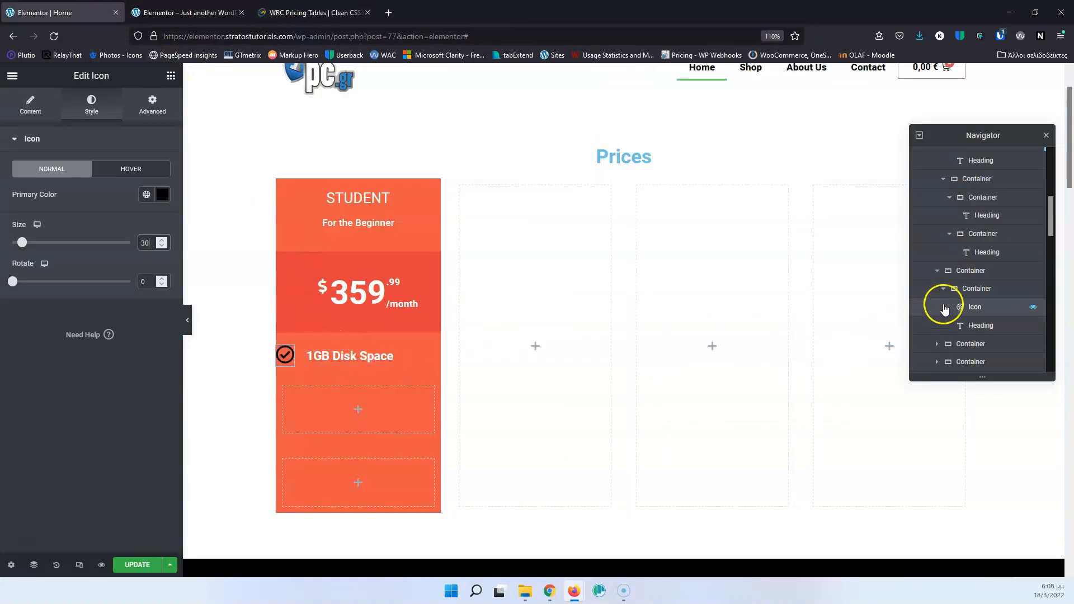
{"action": "left_click", "coordinate": [953, 288]}
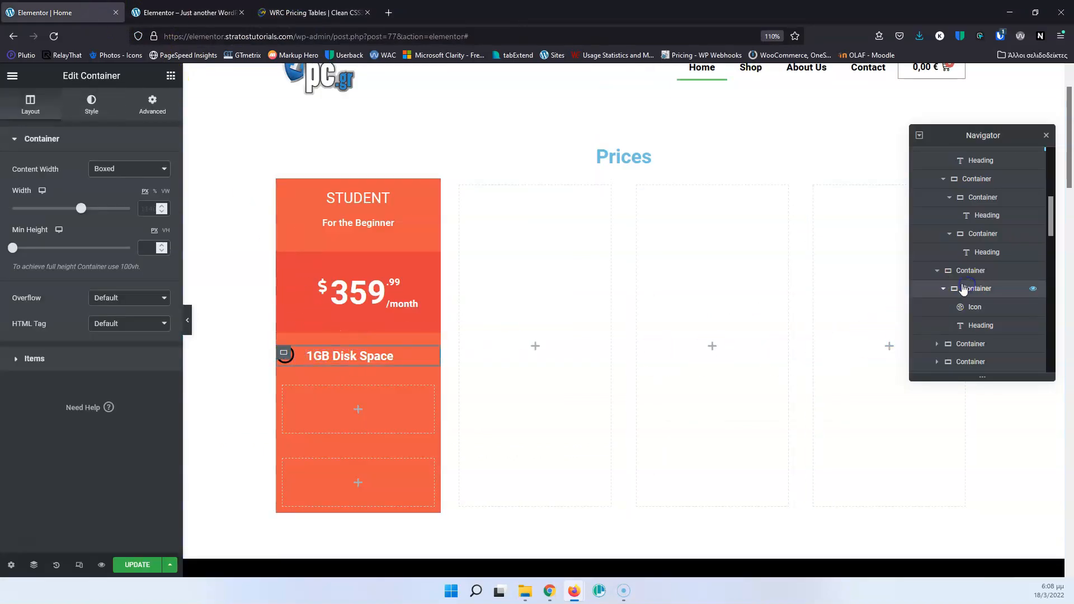
{"action": "left_click", "coordinate": [15, 361]}
{"action": "left_click", "coordinate": [52, 264]}
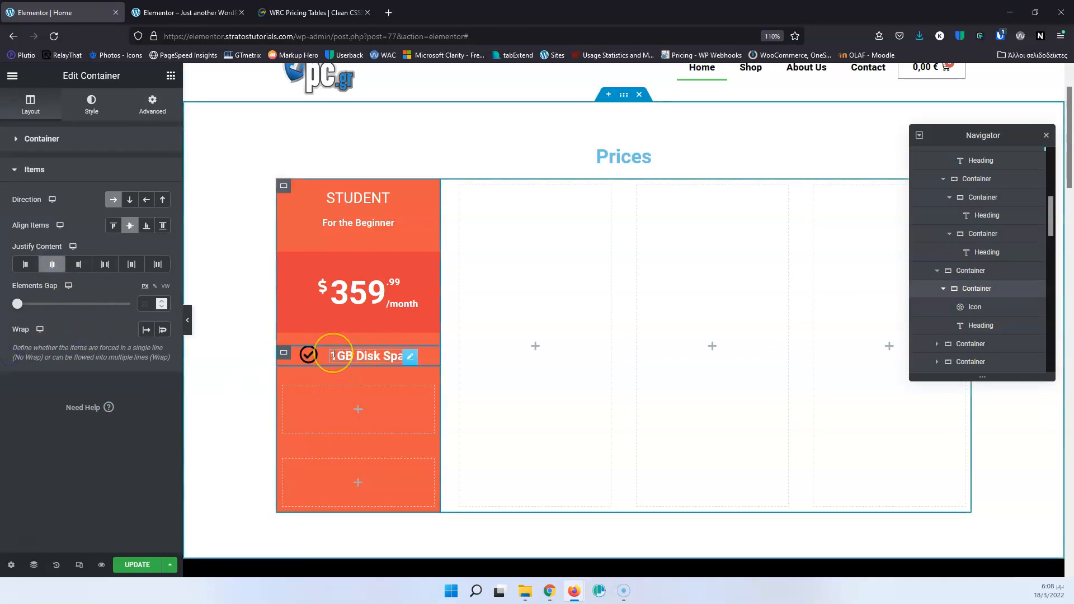
{"action": "left_click", "coordinate": [304, 12]}
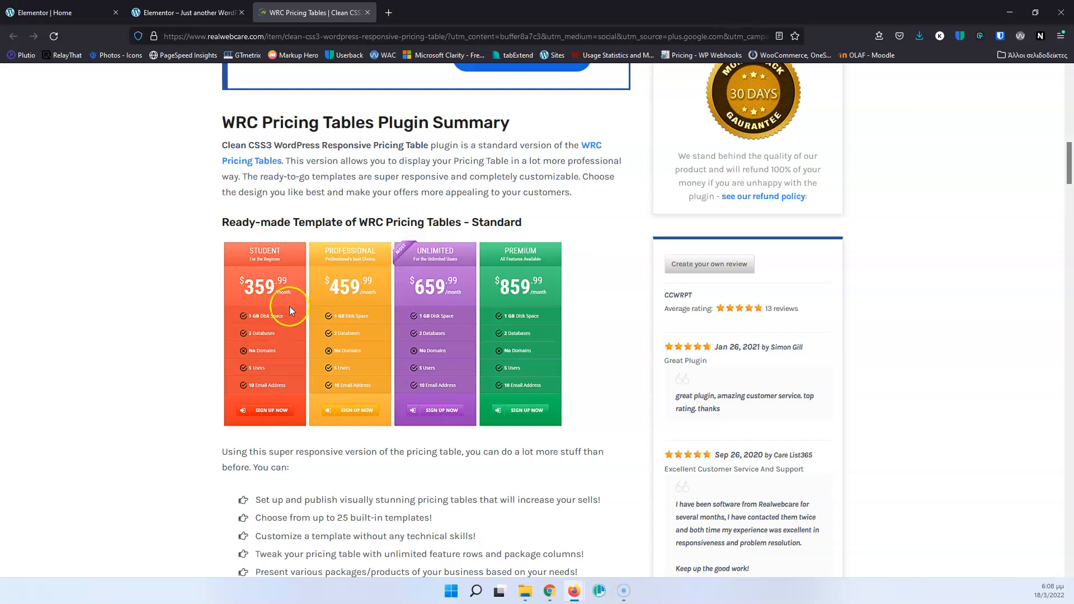
{"action": "left_click", "coordinate": [45, 11]}
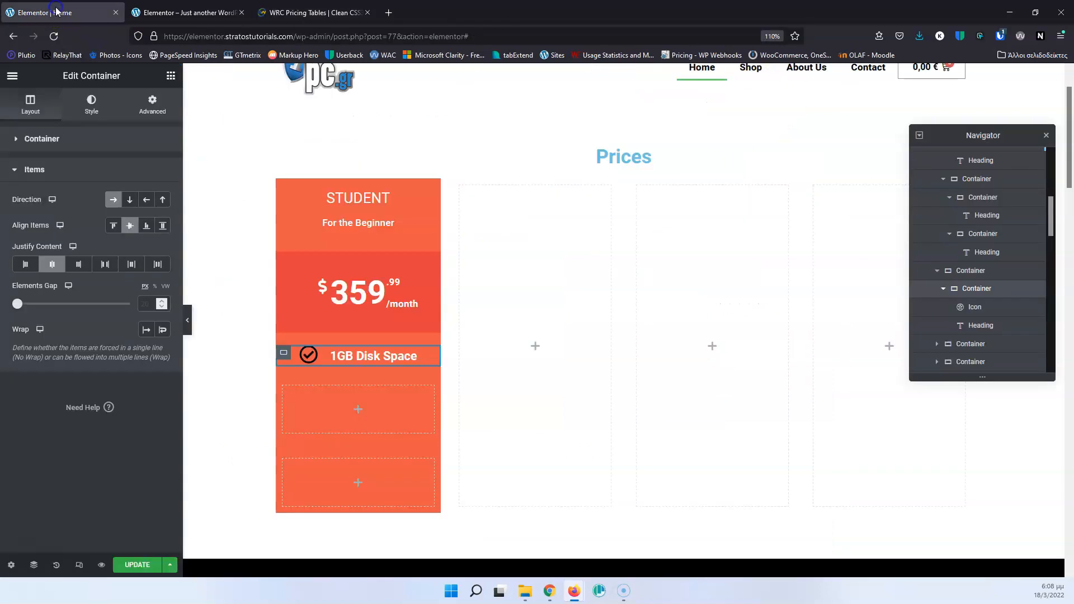
Unlink the row container's padding values, set top and bottom padding to 20 px, and compare with the WRC Pricing Tables page.
{"action": "left_click", "coordinate": [152, 106]}
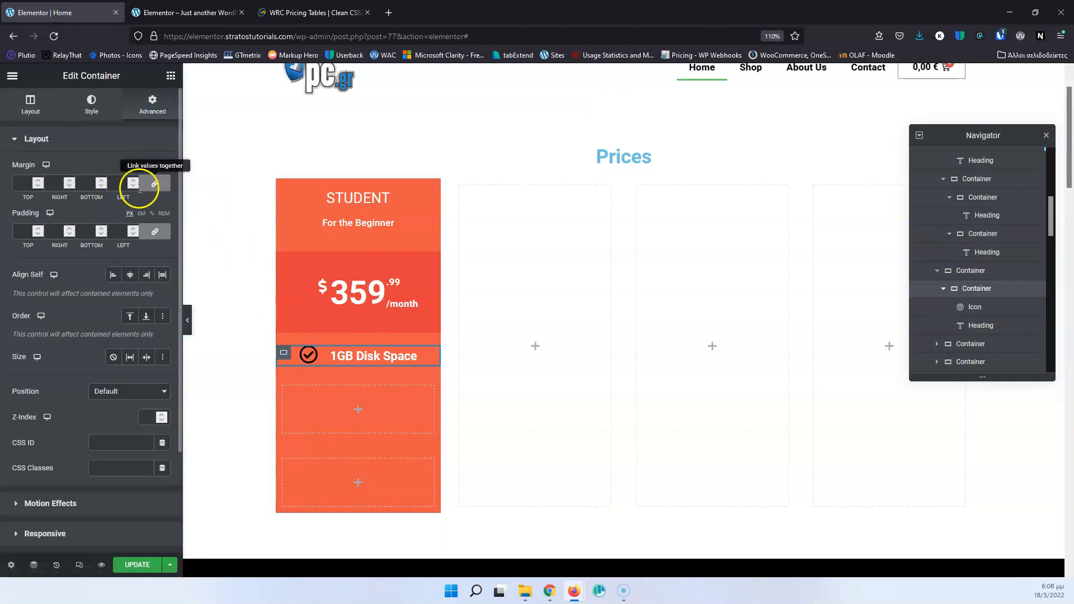
{"action": "left_click", "coordinate": [161, 229]}
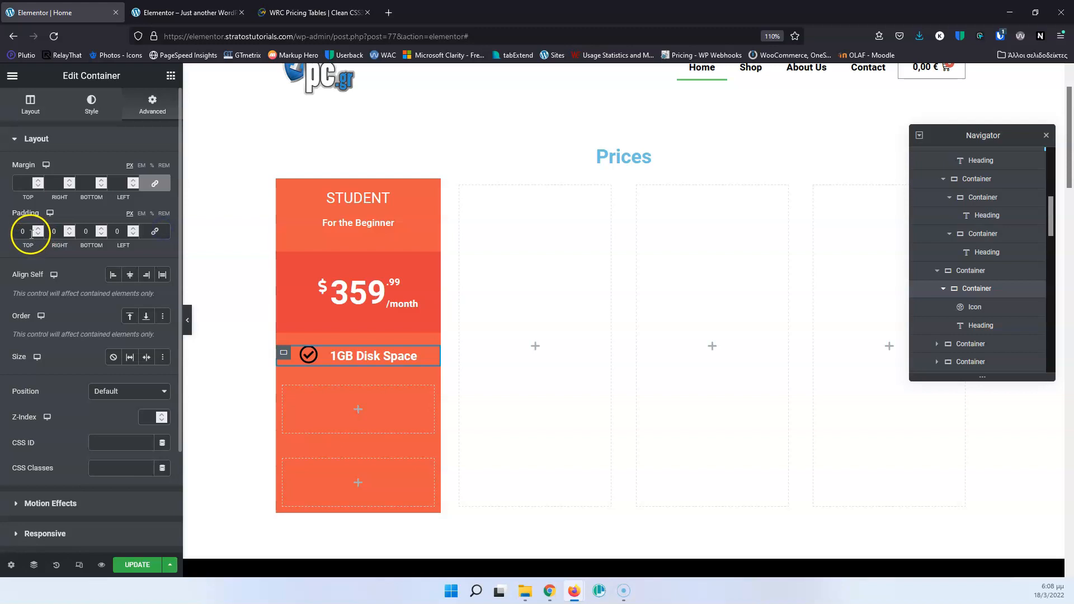
{"action": "type", "text": "20"}
{"action": "left_click", "coordinate": [86, 232]}
{"action": "type", "text": "20"}
{"action": "left_click", "coordinate": [307, 12]}
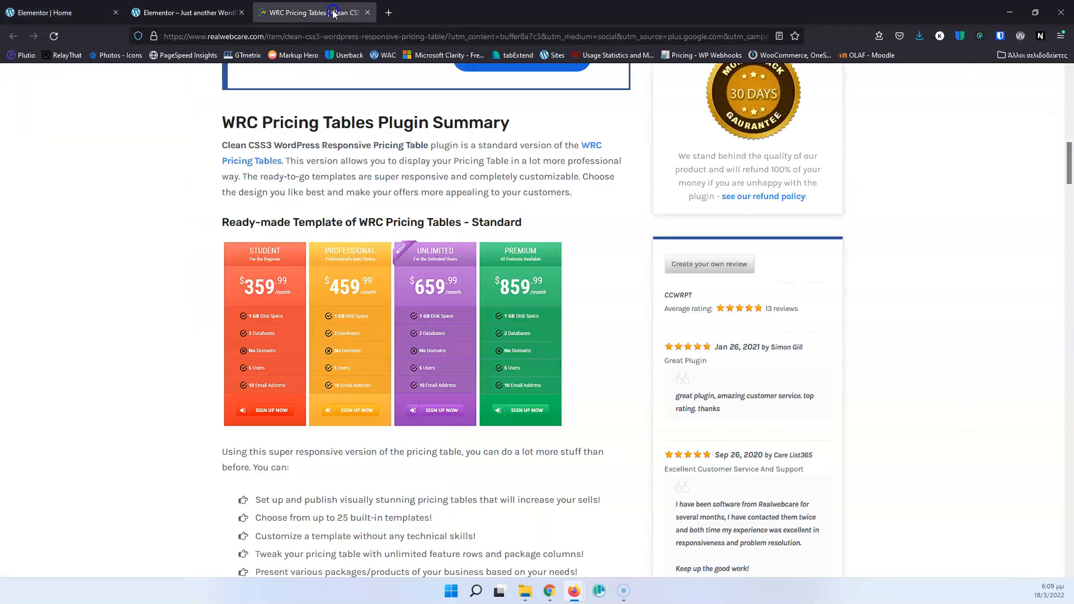
{"action": "left_click", "coordinate": [84, 12]}
Set the row container's top and bottom padding to 10 px.
{"action": "left_click", "coordinate": [34, 229]}
{"action": "type", "text": "10"}
{"action": "left_click", "coordinate": [102, 254]}
{"action": "left_click_drag", "start_coordinate": [91, 231], "coordinate": [68, 231]}
{"action": "type", "text": "10"}
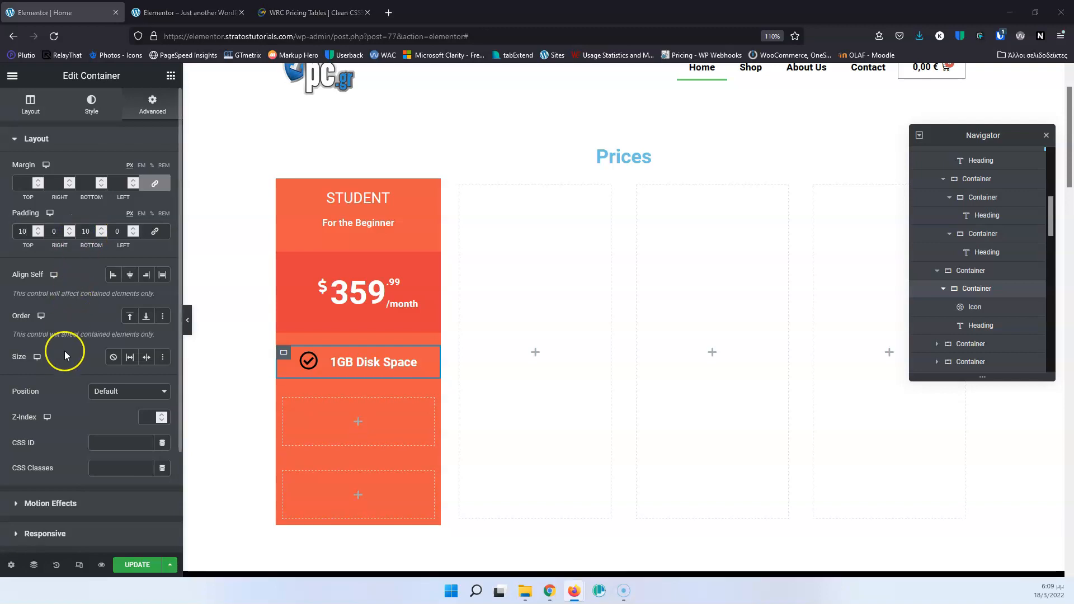
{"action": "scroll", "coordinate": [60, 394], "scroll_direction": "down", "scroll_amount": 3}
{"action": "scroll", "coordinate": [56, 321], "scroll_direction": "up", "scroll_amount": 3}
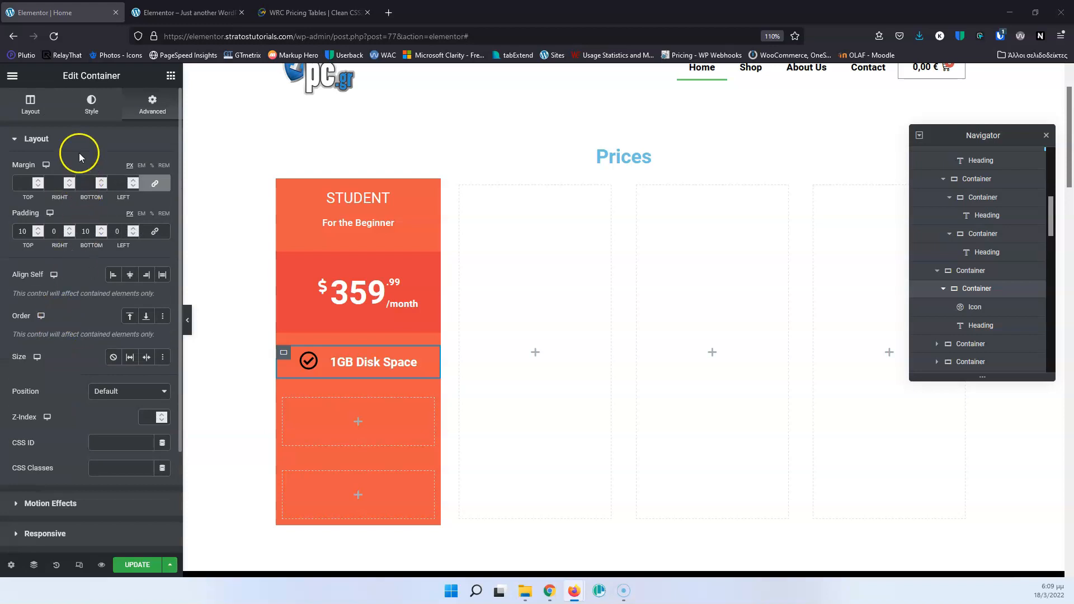
Give the "1GB Disk Space" row container a solid border, with its border radius values unlinked.
{"action": "left_click", "coordinate": [91, 105]}
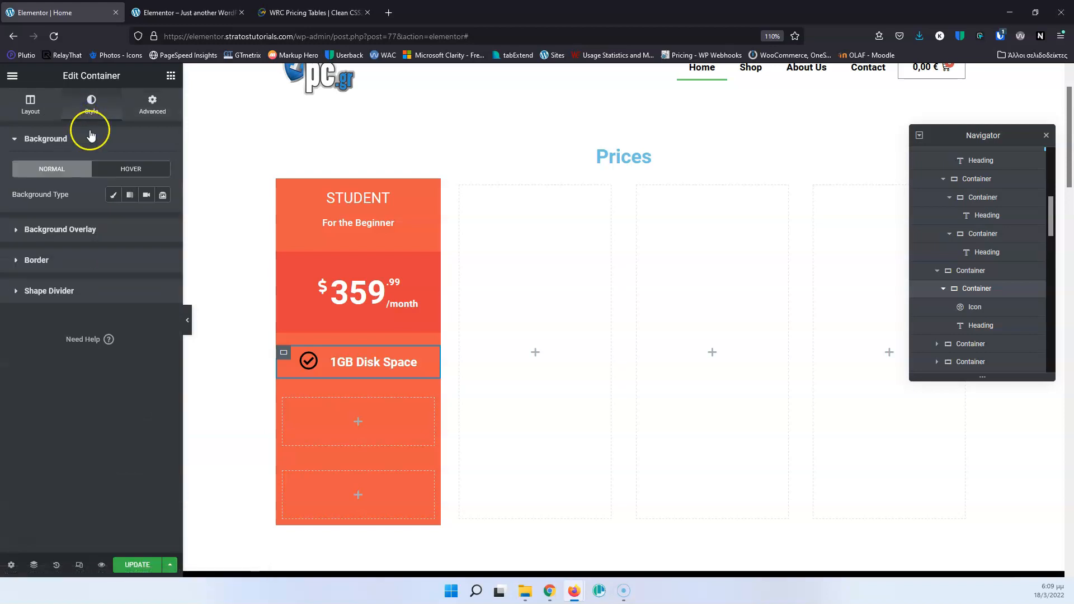
{"action": "left_click", "coordinate": [25, 260]}
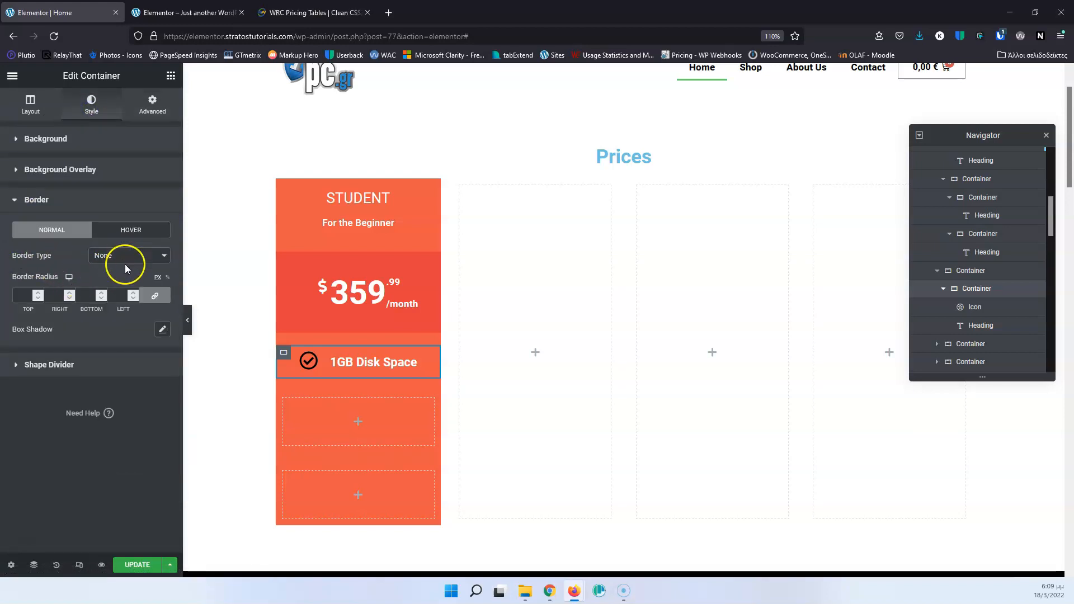
{"action": "left_click", "coordinate": [154, 295]}
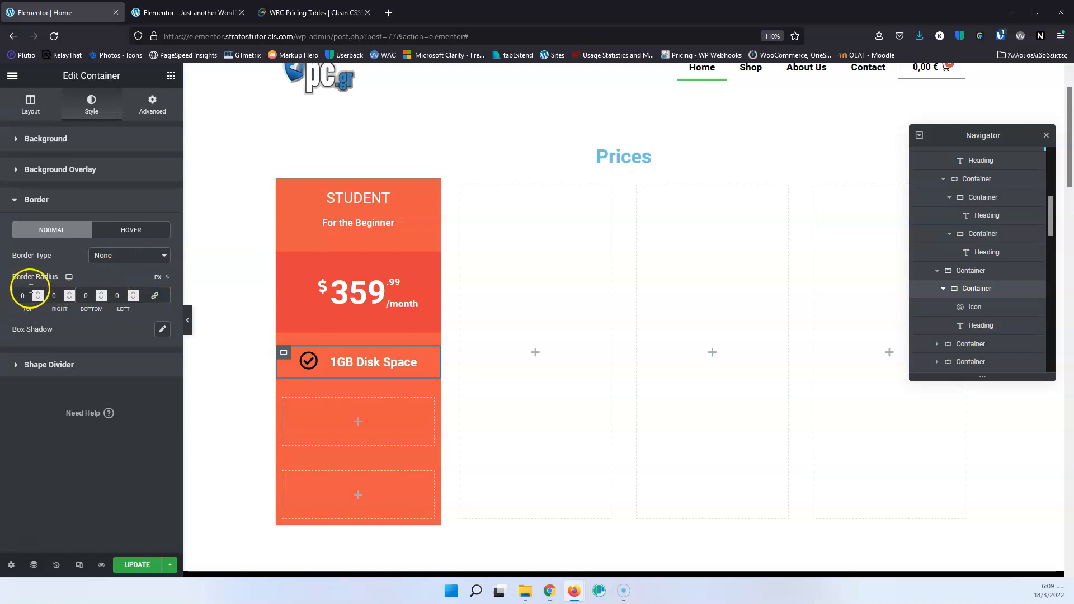
{"action": "left_click", "coordinate": [127, 257]}
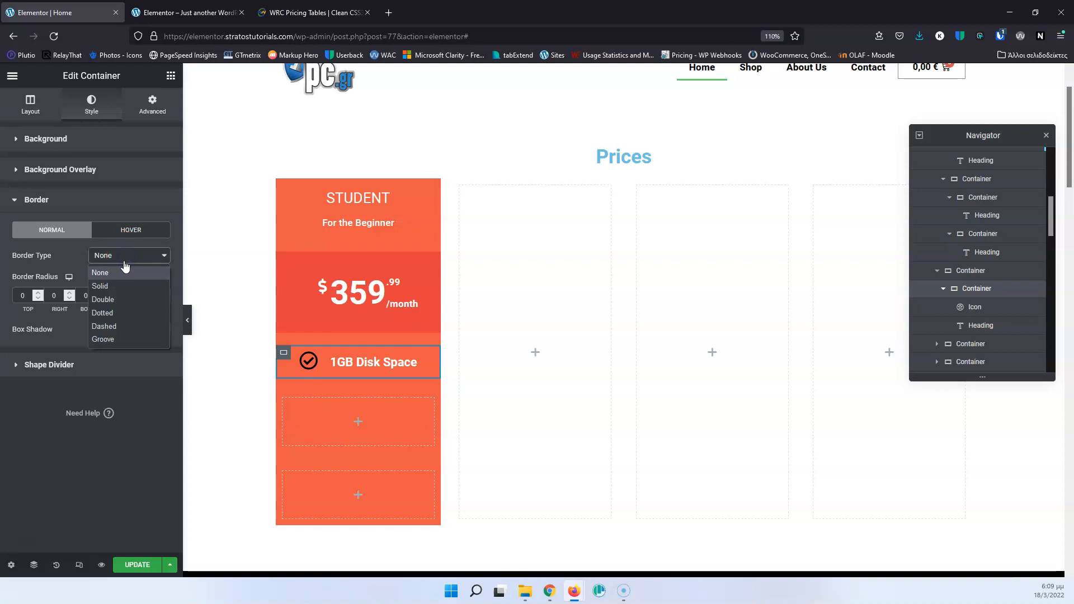
{"action": "left_click", "coordinate": [119, 286]}
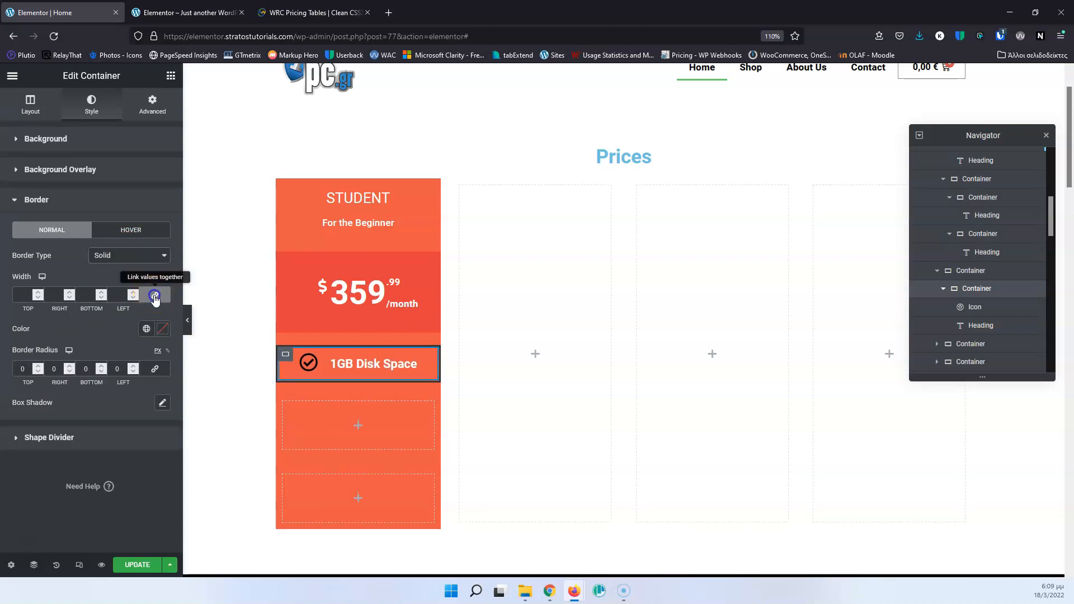
Unlink the row container's border widths and set only the top and bottom borders to 1.
{"action": "left_click_drag", "start_coordinate": [30, 295], "coordinate": [12, 293]}
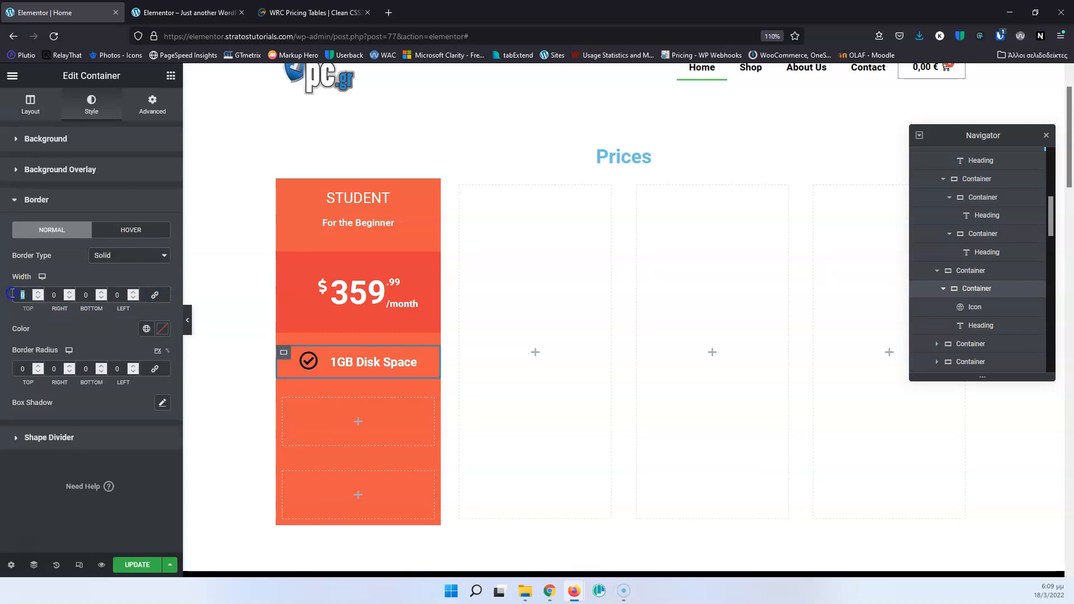
{"action": "type", "text": "1"}
{"action": "double_click", "coordinate": [95, 294]}
{"action": "type", "text": "10"}
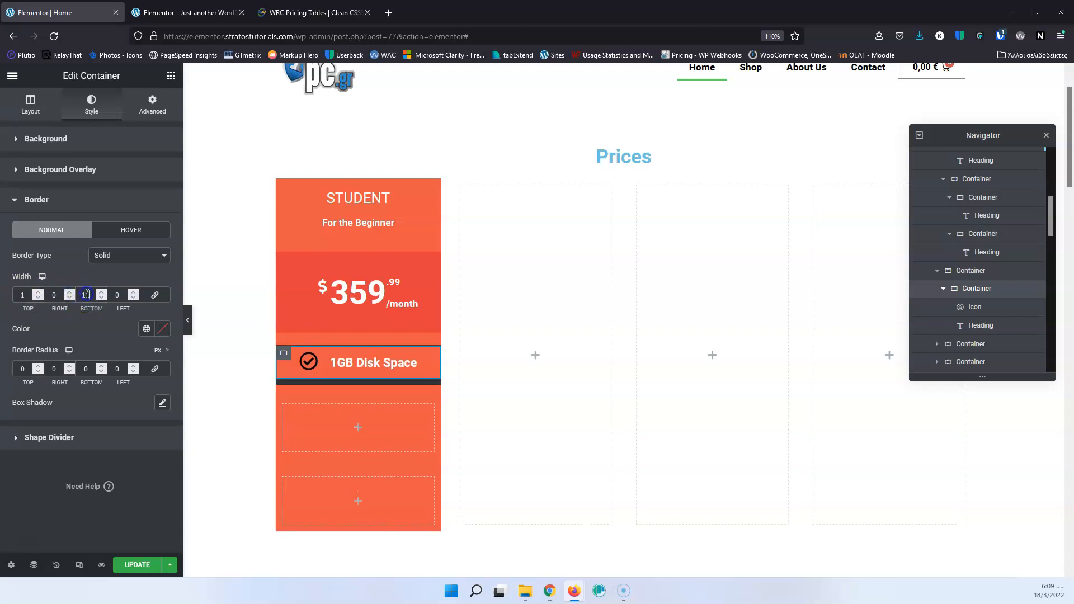
{"action": "left_click_drag", "start_coordinate": [91, 294], "coordinate": [74, 291]}
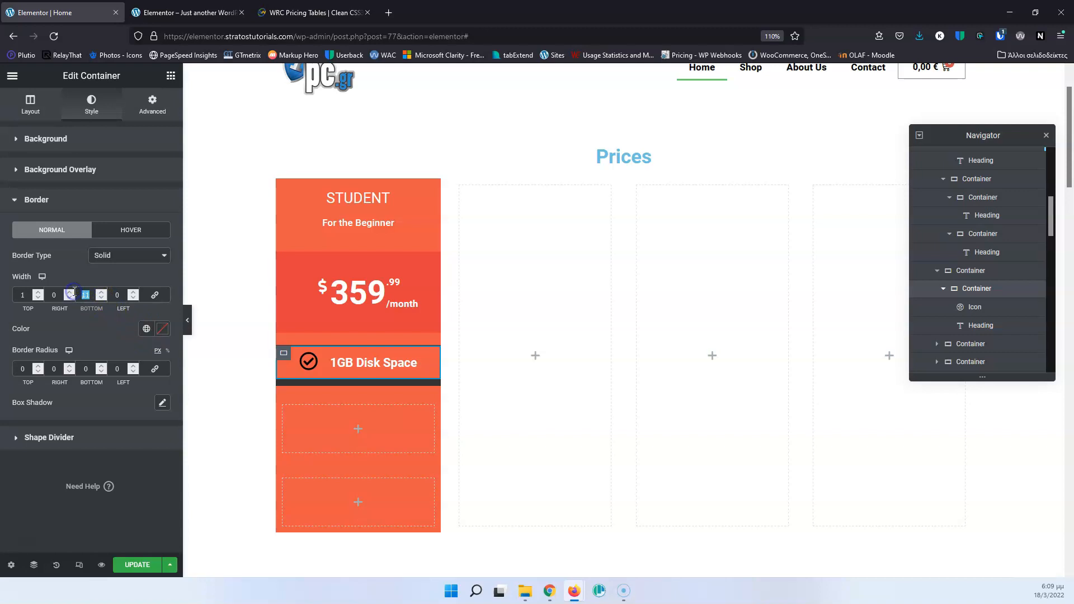
{"action": "type", "text": "1"}
Color the row container's border semi-transparent white, #FFFFFF70, and compare it with the WRC Pricing Tables page.
{"action": "left_click", "coordinate": [163, 329]}
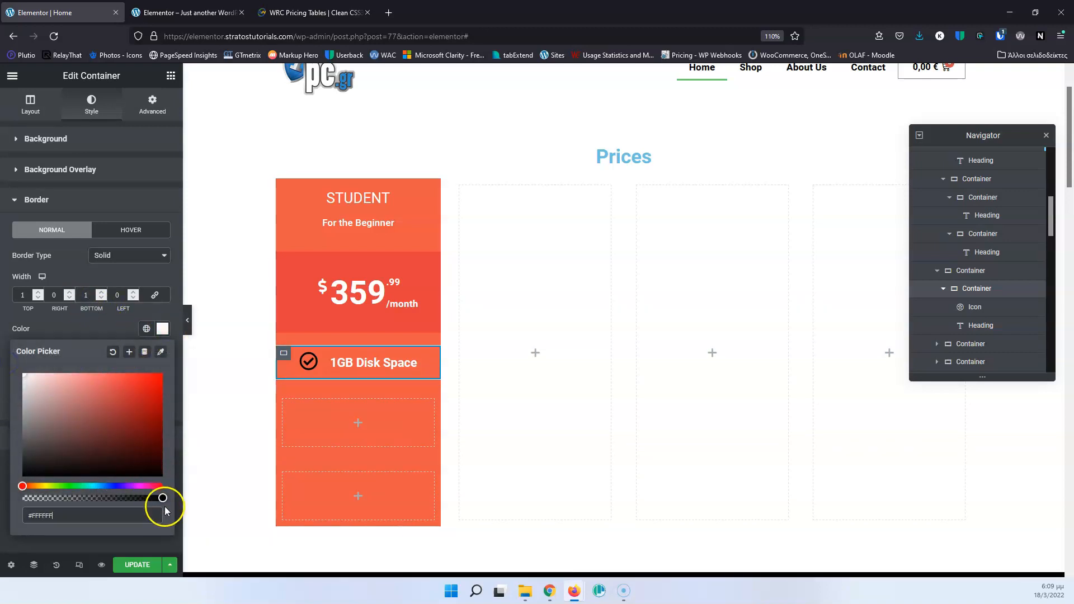
{"action": "left_click_drag", "start_coordinate": [161, 498], "coordinate": [83, 496]}
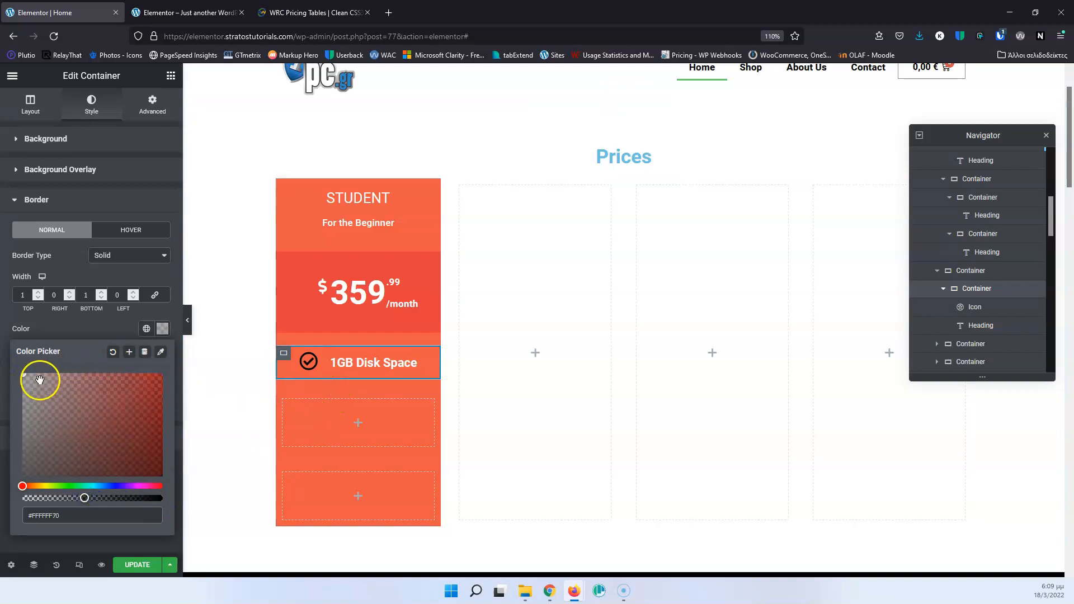
{"action": "left_click", "coordinate": [366, 308]}
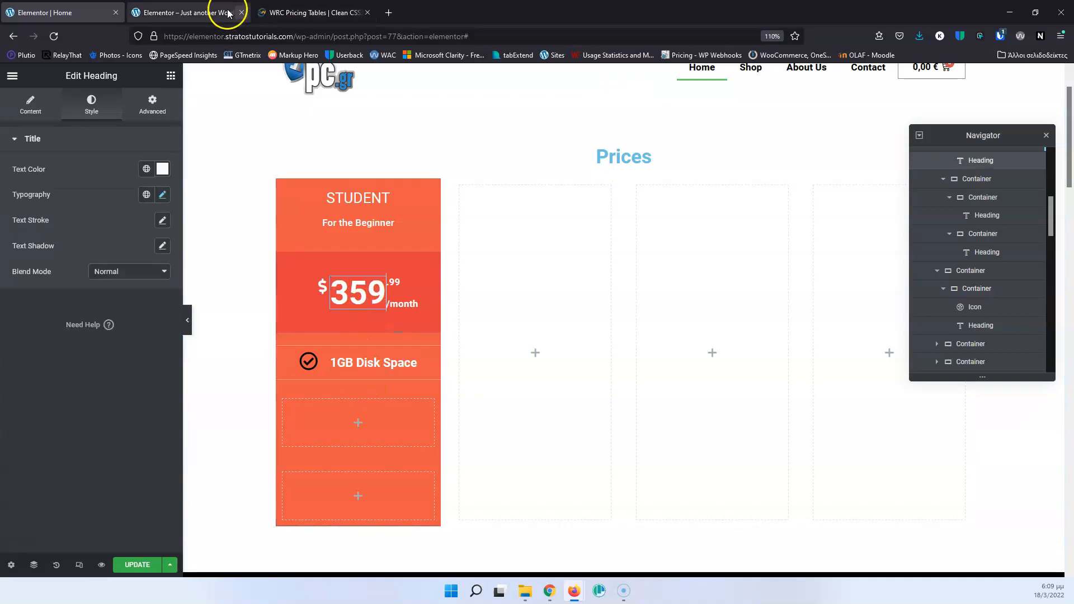
{"action": "left_click", "coordinate": [202, 8]}
{"action": "left_click", "coordinate": [300, 11]}
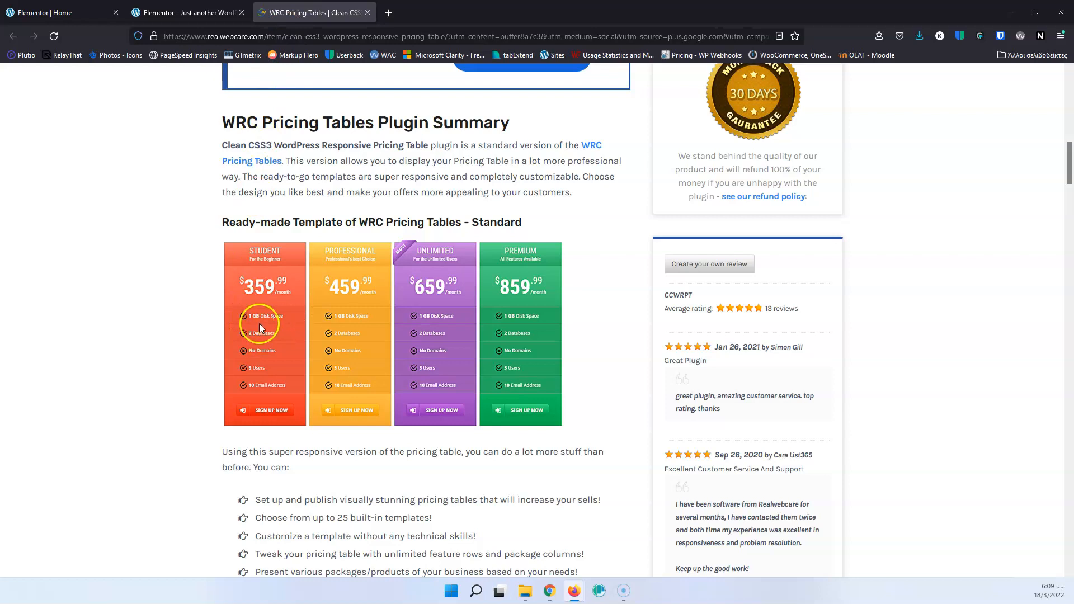
{"action": "key", "text": "ctrl+1"}
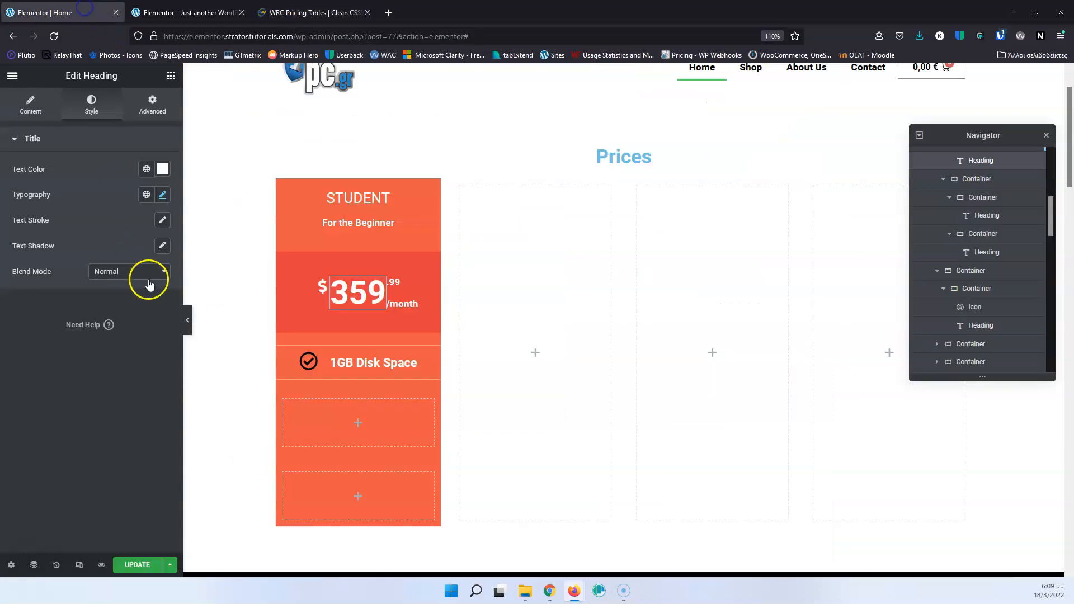
{"action": "left_click", "coordinate": [151, 177]}
{"action": "left_click_drag", "start_coordinate": [101, 287], "coordinate": [9, 327]}
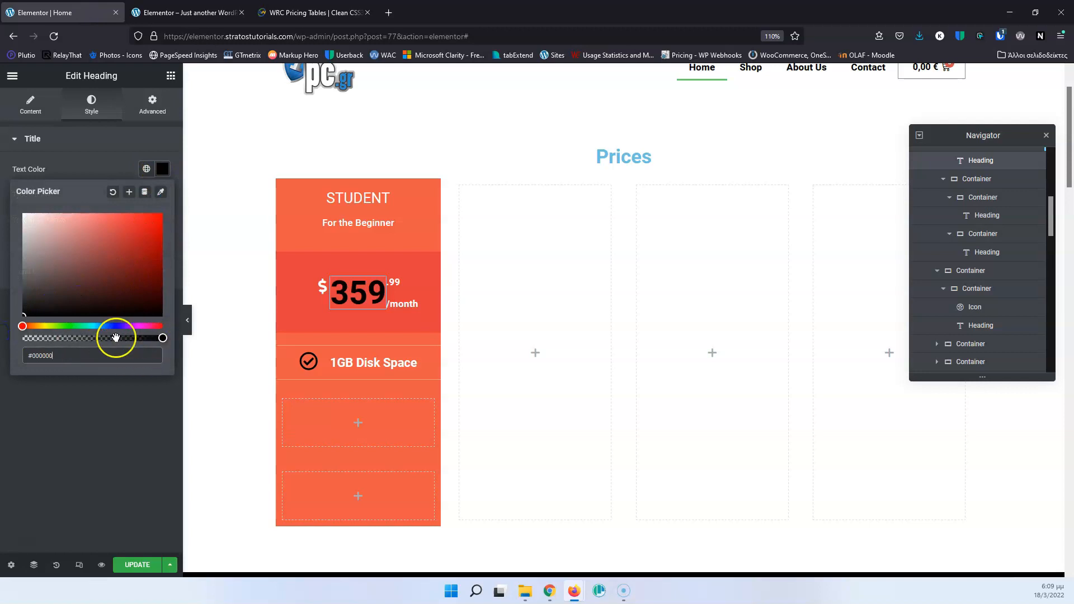
{"action": "left_click_drag", "start_coordinate": [101, 247], "coordinate": [10, 208]}
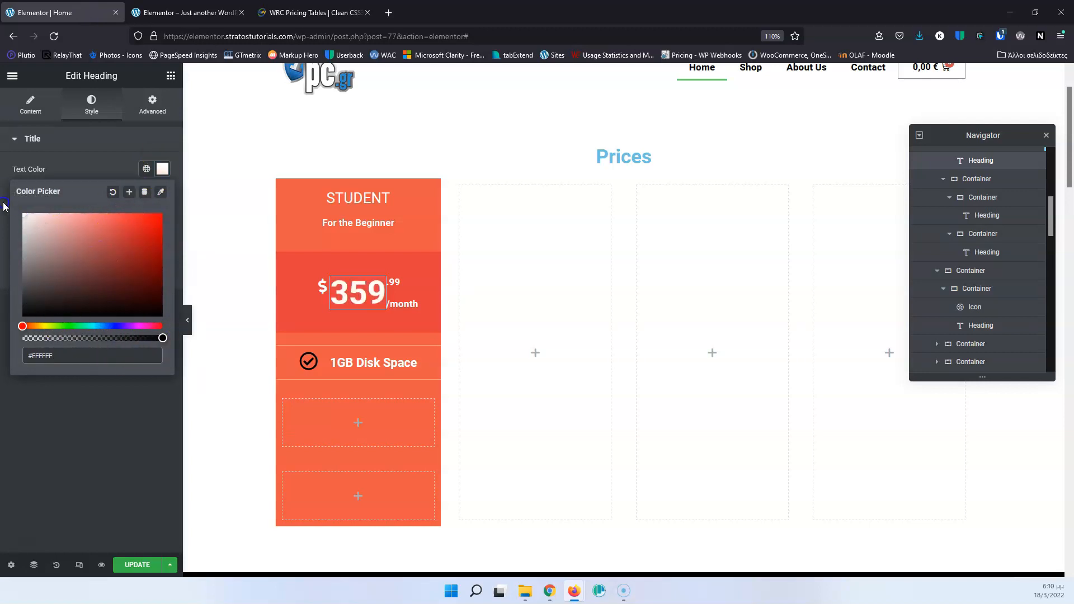
Change the "1GB Disk Space" row container's border color to semi-transparent black, #0000003B.
{"action": "left_click", "coordinate": [285, 354]}
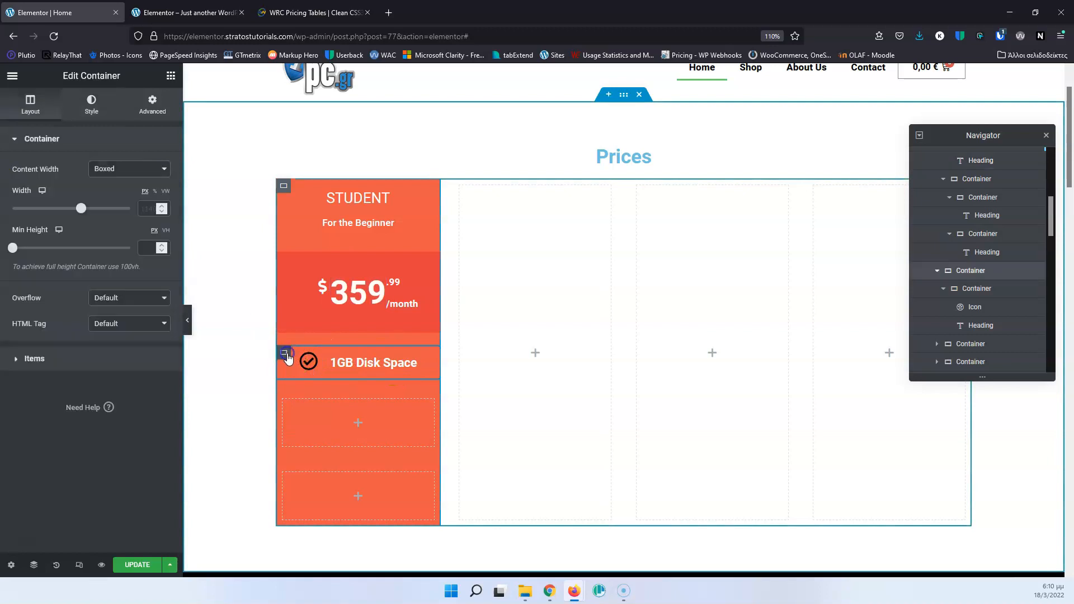
{"action": "left_click", "coordinate": [964, 288]}
{"action": "left_click", "coordinate": [84, 248]}
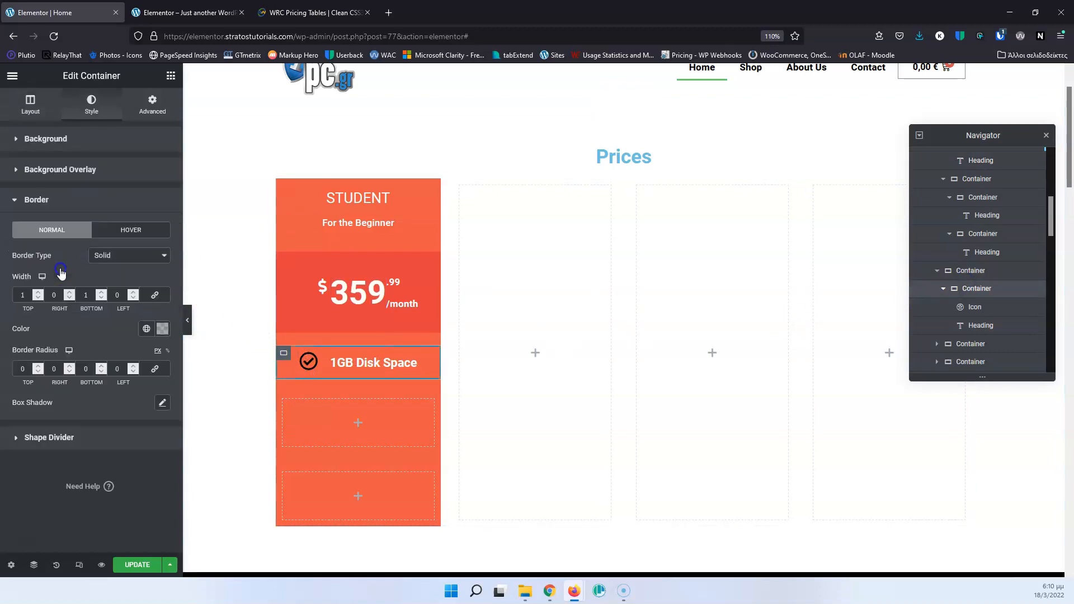
{"action": "left_click", "coordinate": [162, 329]}
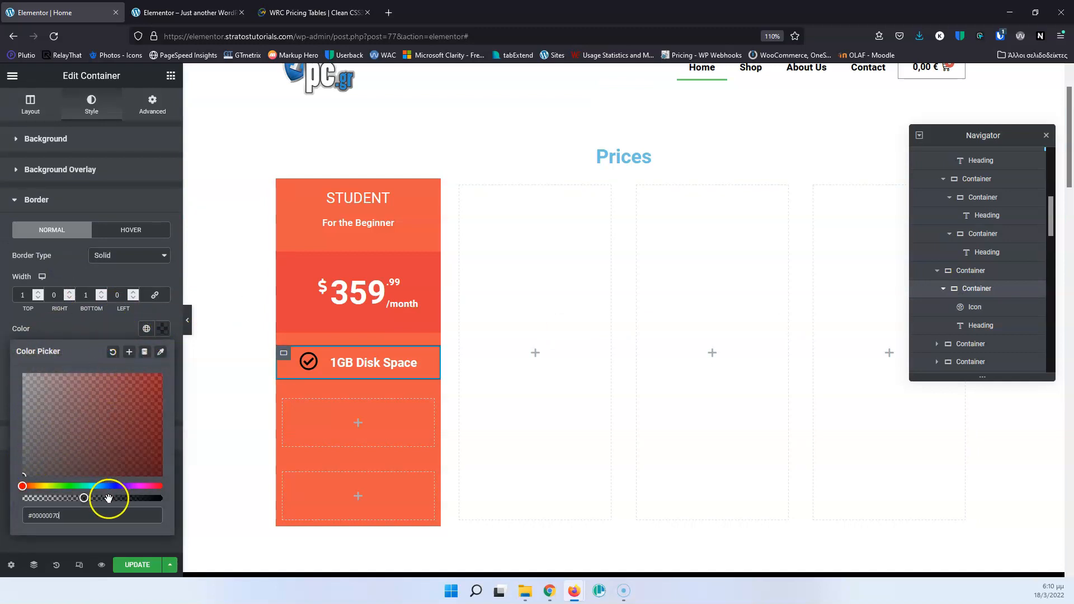
{"action": "left_click_drag", "start_coordinate": [85, 499], "coordinate": [55, 498]}
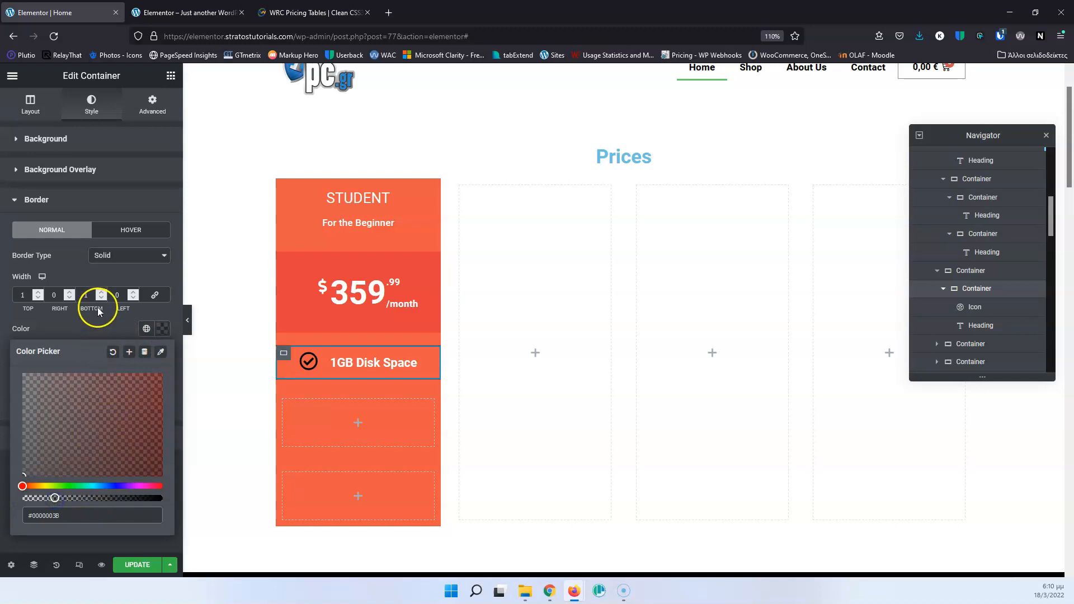
{"action": "left_click", "coordinate": [361, 304]}
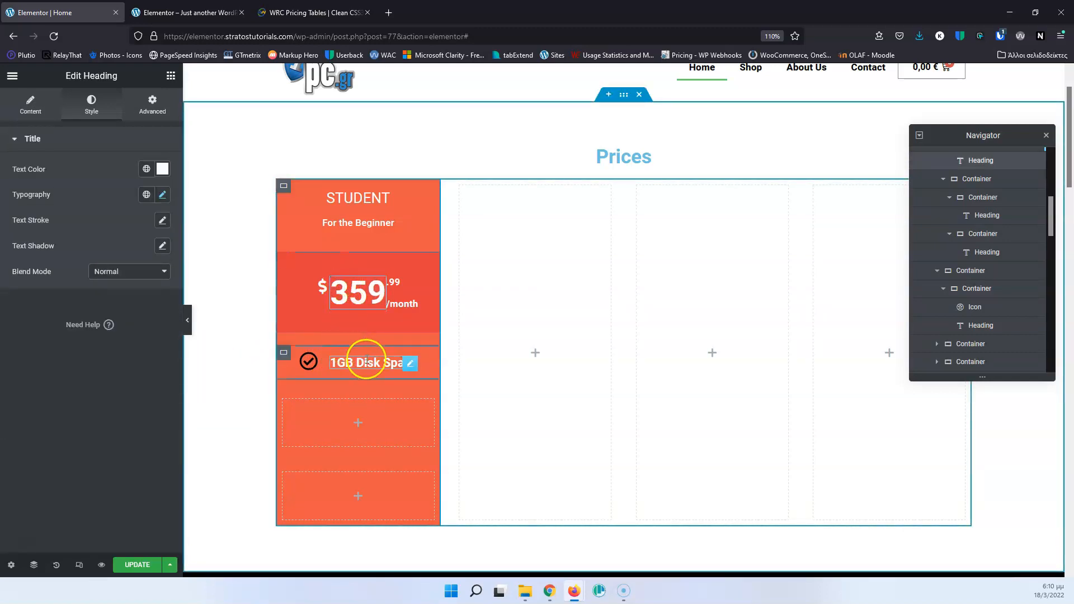
Examine the separator lines between the feature rows on the WRC Pricing Tables page, magnifying it briefly, and return to the Elementor editor.
{"action": "left_click", "coordinate": [224, 12]}
{"action": "left_click", "coordinate": [302, 12]}
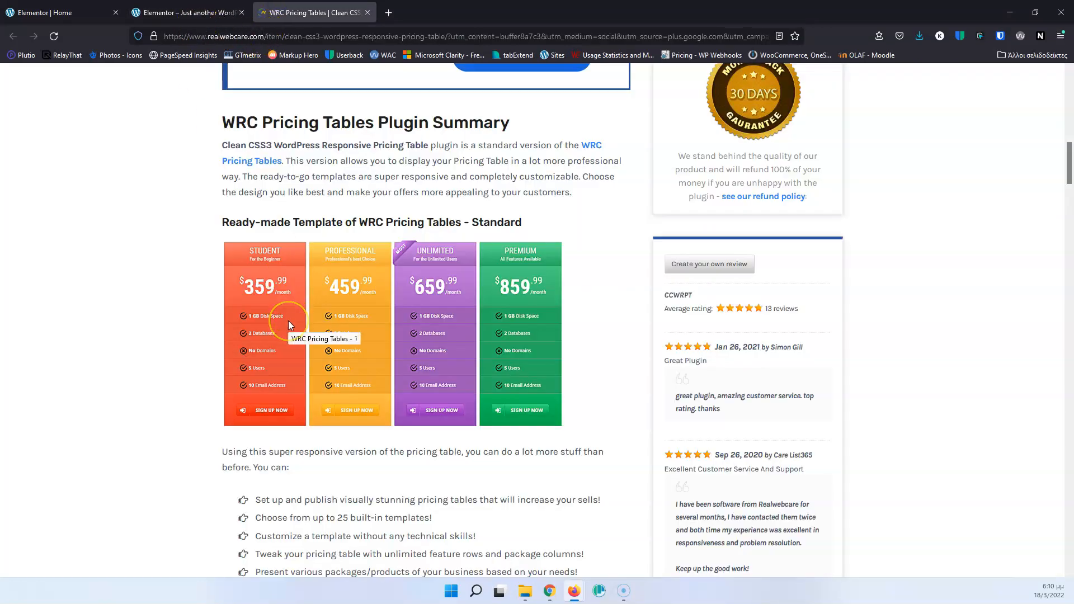
{"action": "key", "text": "ctrl+plus"}
{"action": "key", "text": "ctrl+plus"}
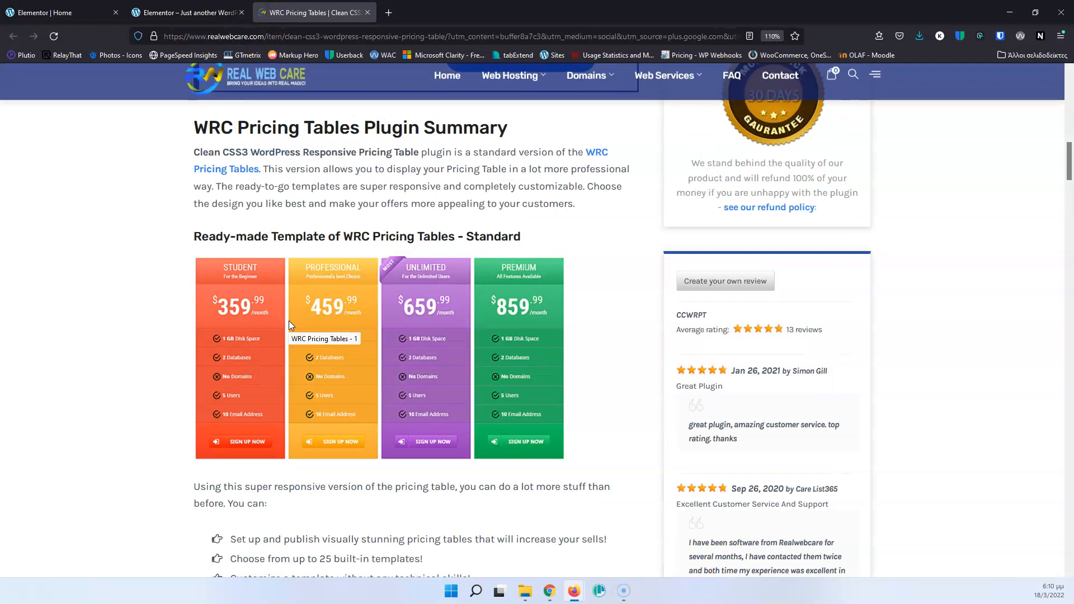
{"action": "key", "text": "ctrl+minus"}
{"action": "key", "text": "ctrl+minus"}
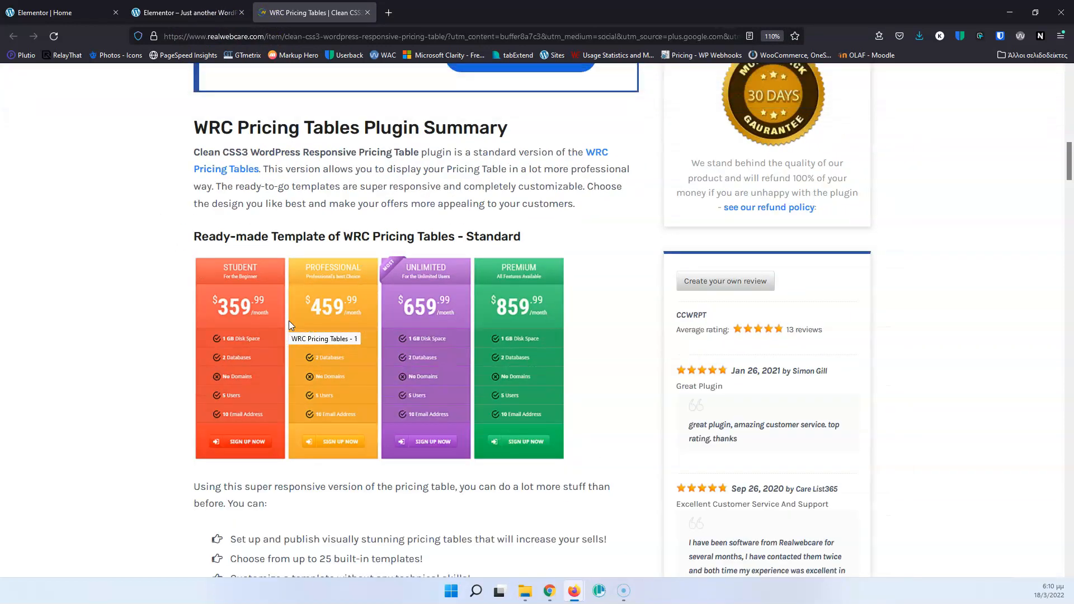
{"action": "left_click", "coordinate": [256, 337]}
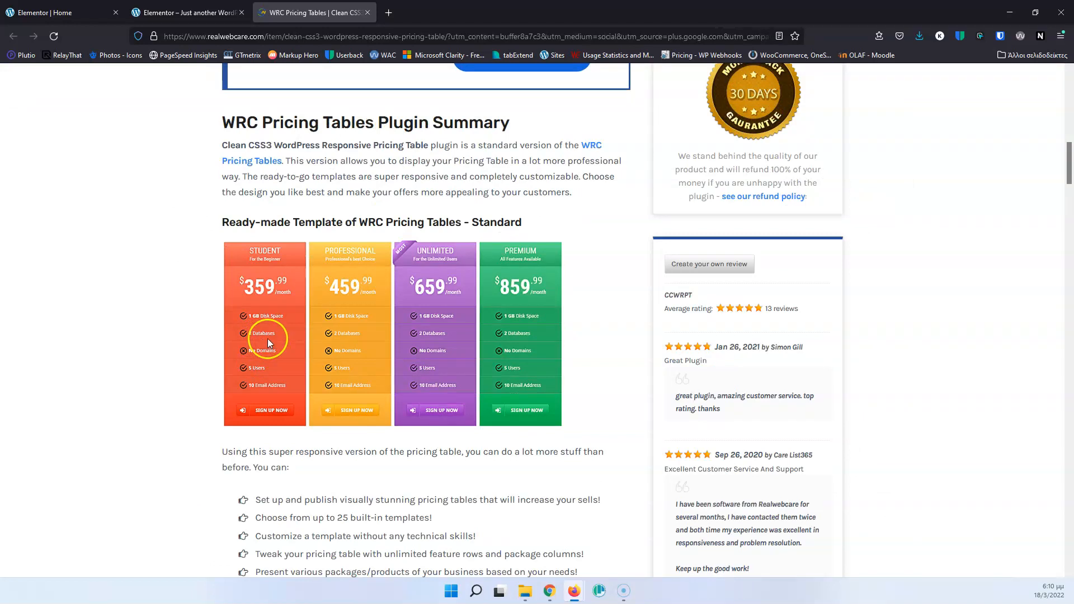
{"action": "left_click", "coordinate": [87, 14]}
{"action": "left_click", "coordinate": [87, 12]}
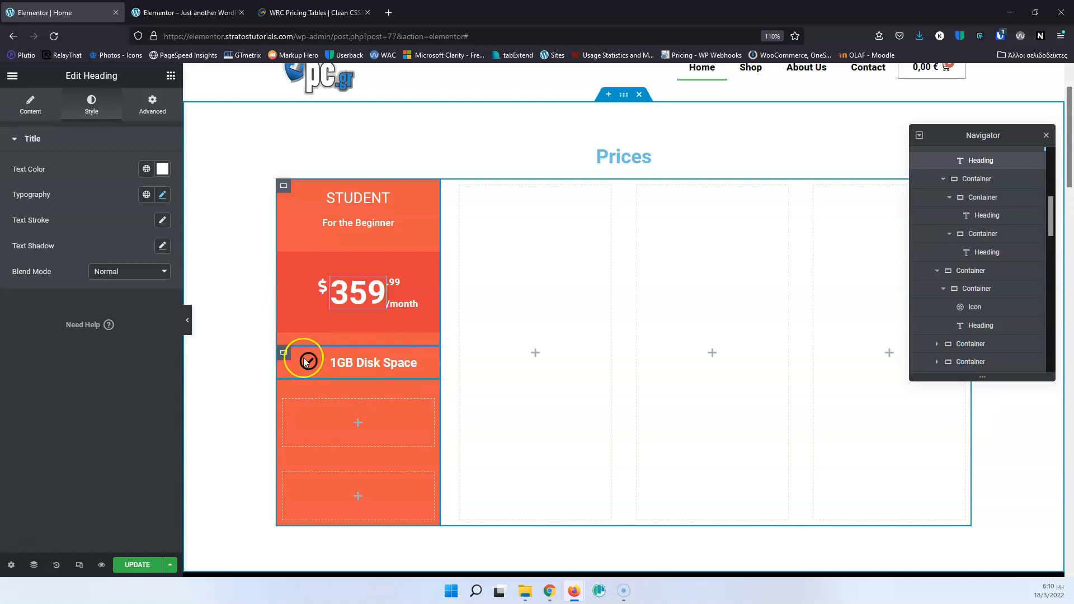
Duplicate the "1GB Disk Space" row container four times in the STUDENT column and check the feature list on the WRC Pricing Tables page.
{"action": "left_click", "coordinate": [984, 294]}
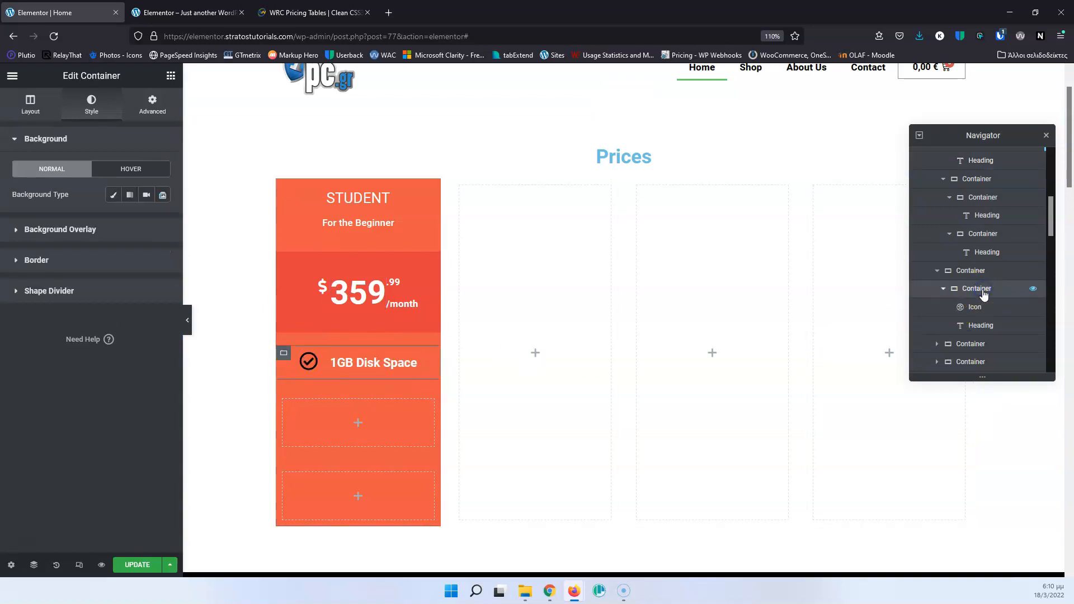
{"action": "right_click", "coordinate": [984, 293]}
{"action": "left_click", "coordinate": [985, 318]}
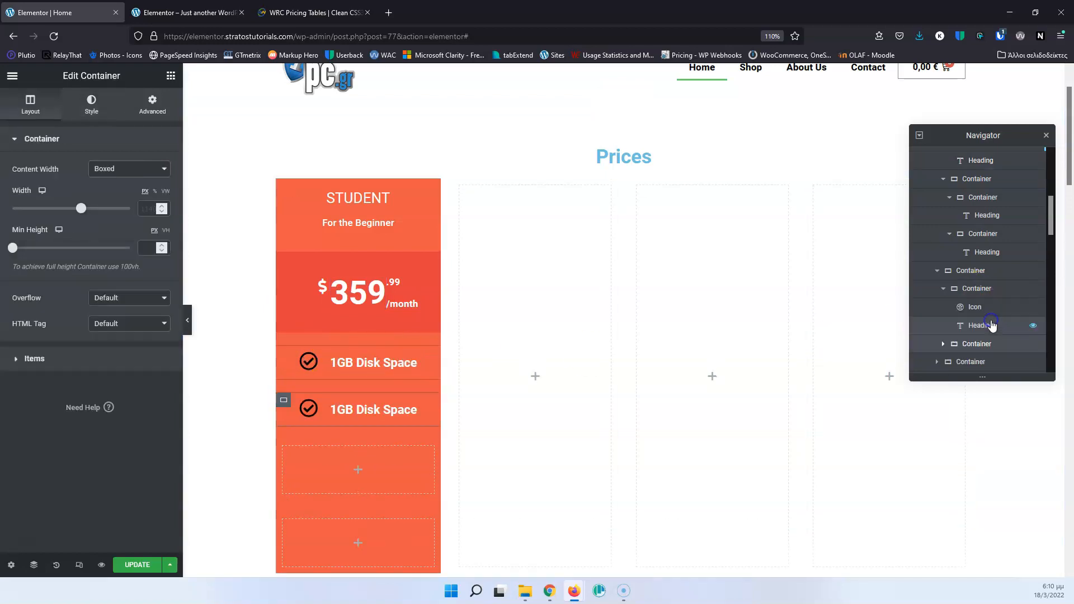
{"action": "left_click", "coordinate": [968, 288]}
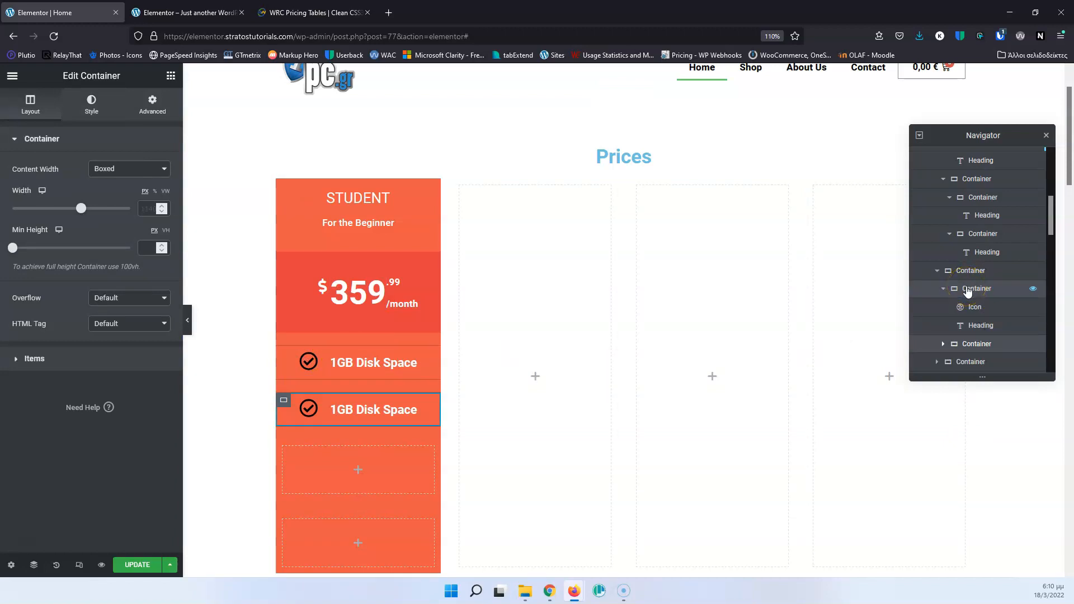
{"action": "right_click", "coordinate": [973, 292]}
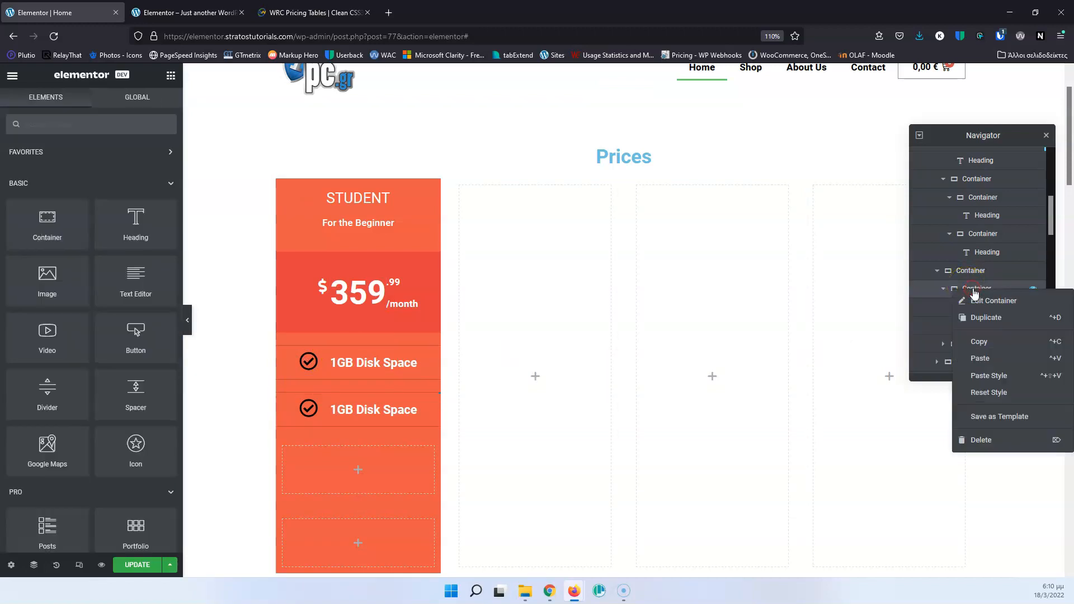
{"action": "left_click", "coordinate": [988, 316]}
{"action": "right_click", "coordinate": [976, 295]}
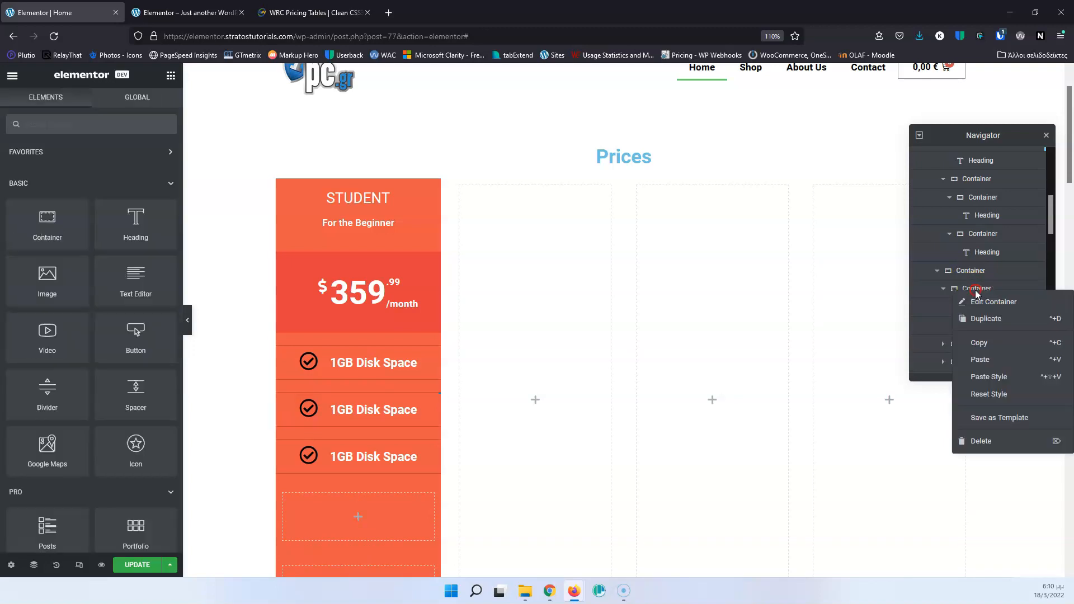
{"action": "left_click", "coordinate": [984, 317]}
{"action": "right_click", "coordinate": [977, 292]}
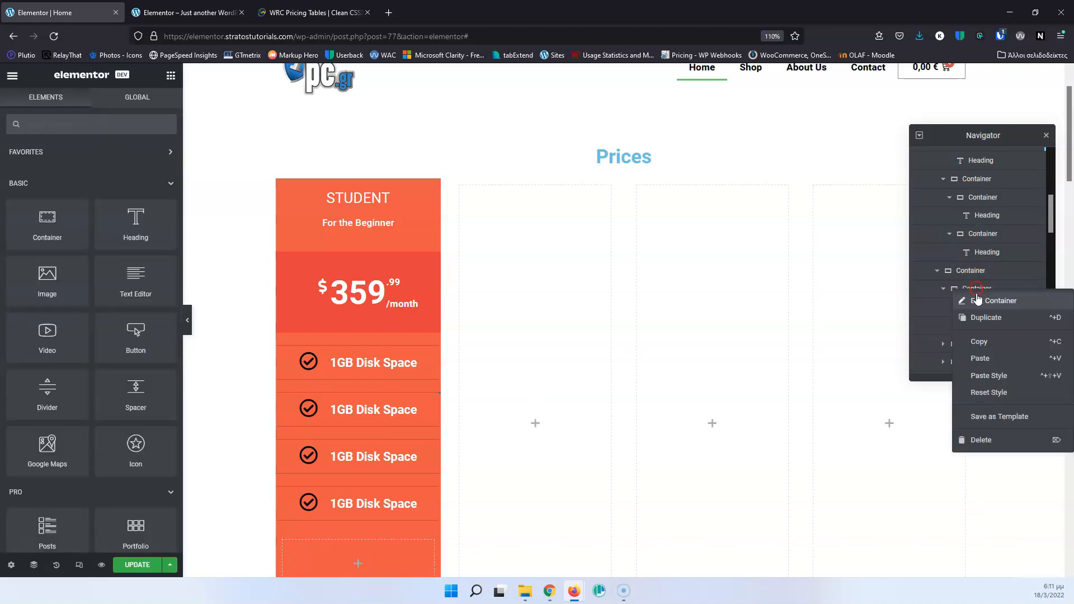
{"action": "left_click", "coordinate": [984, 316]}
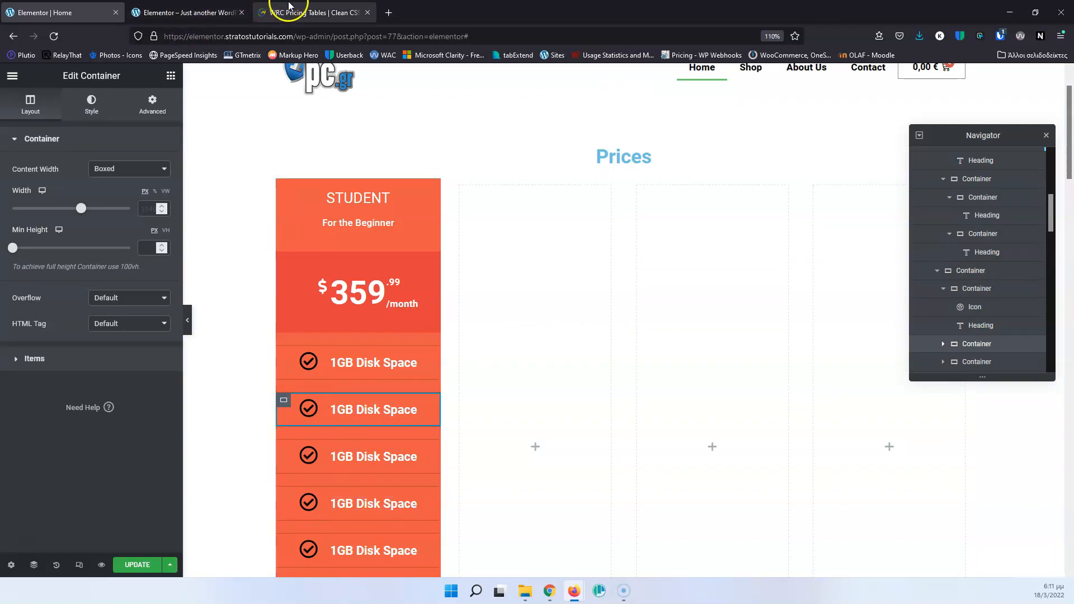
{"action": "left_click", "coordinate": [195, 14]}
{"action": "left_click", "coordinate": [282, 12]}
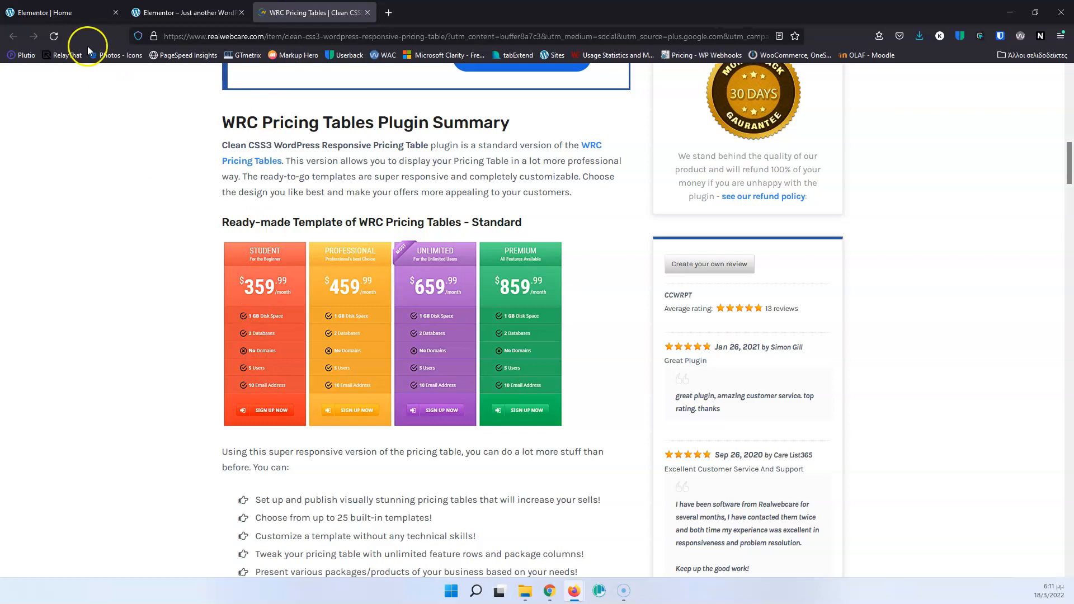
{"action": "left_click", "coordinate": [52, 13]}
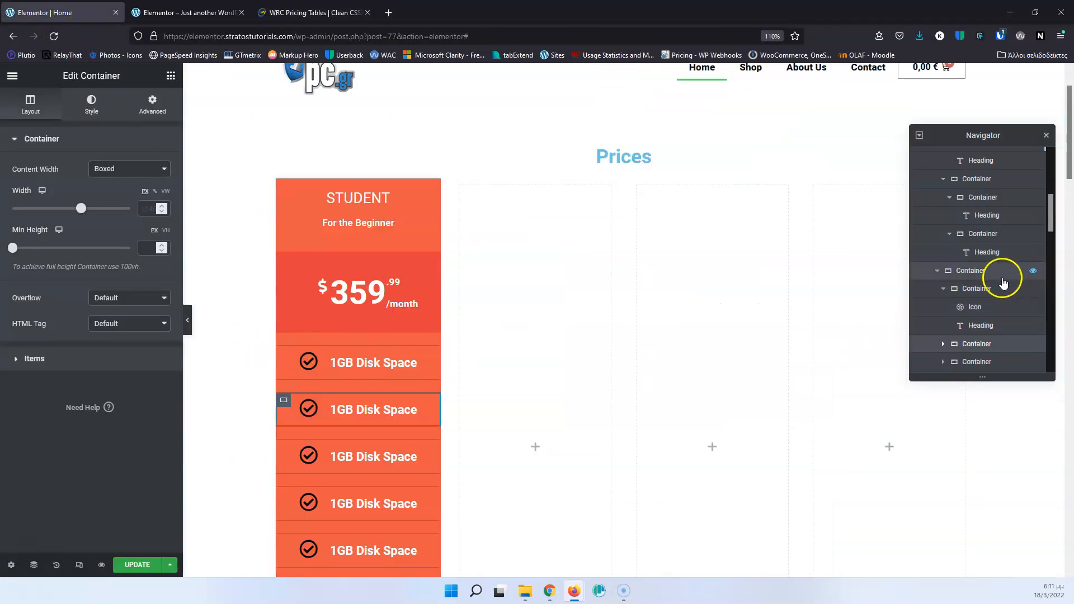
Set the elements gap of the container holding the feature rows to 0 and update the page.
{"action": "left_click", "coordinate": [1000, 274]}
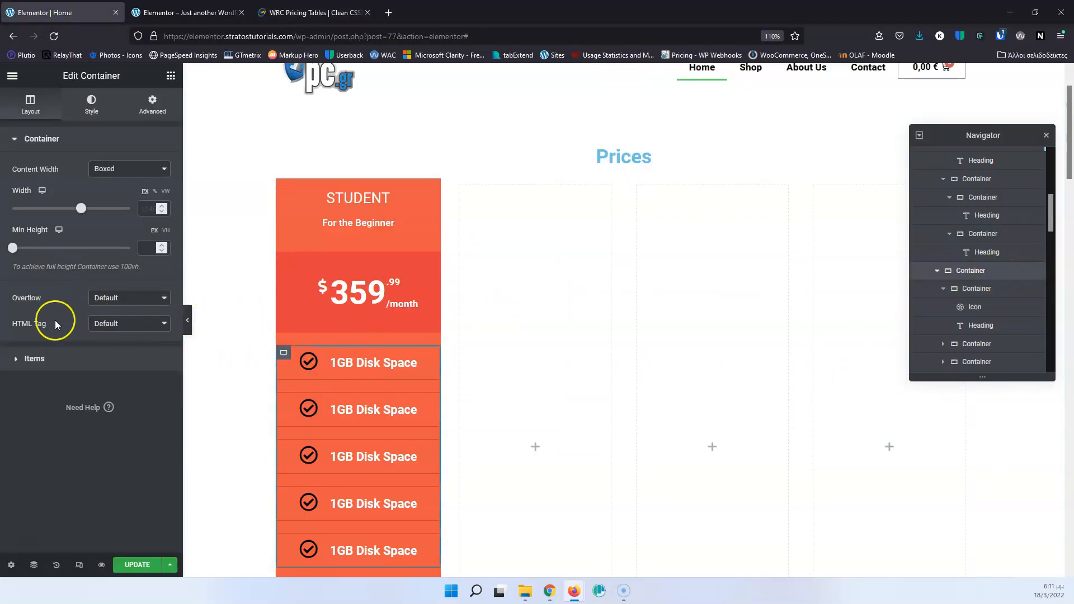
{"action": "left_click", "coordinate": [34, 362]}
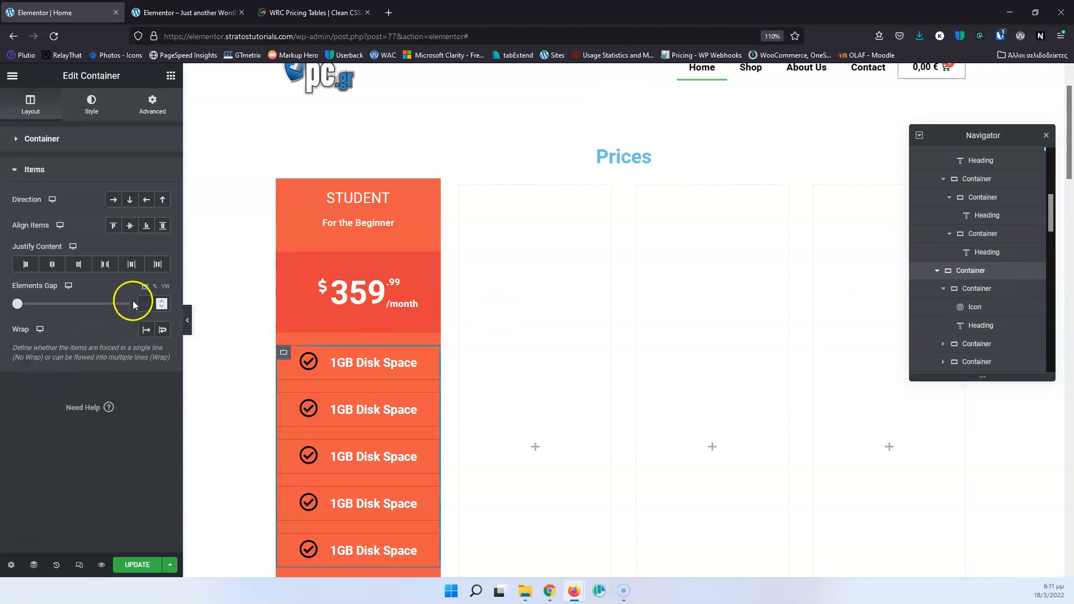
{"action": "left_click", "coordinate": [147, 302]}
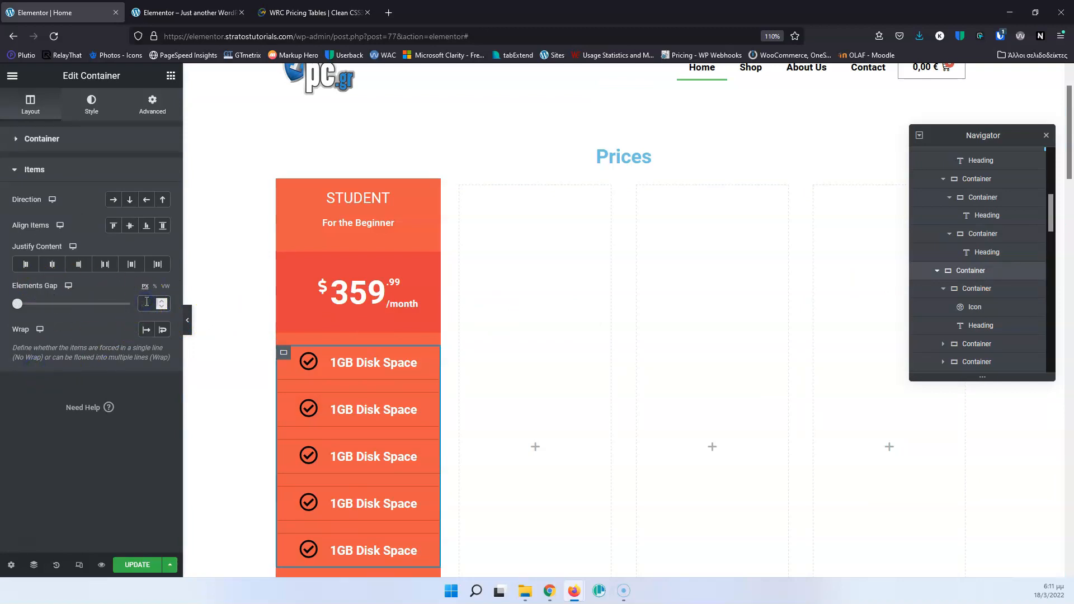
{"action": "type", "text": "0"}
{"action": "left_click", "coordinate": [141, 562]}
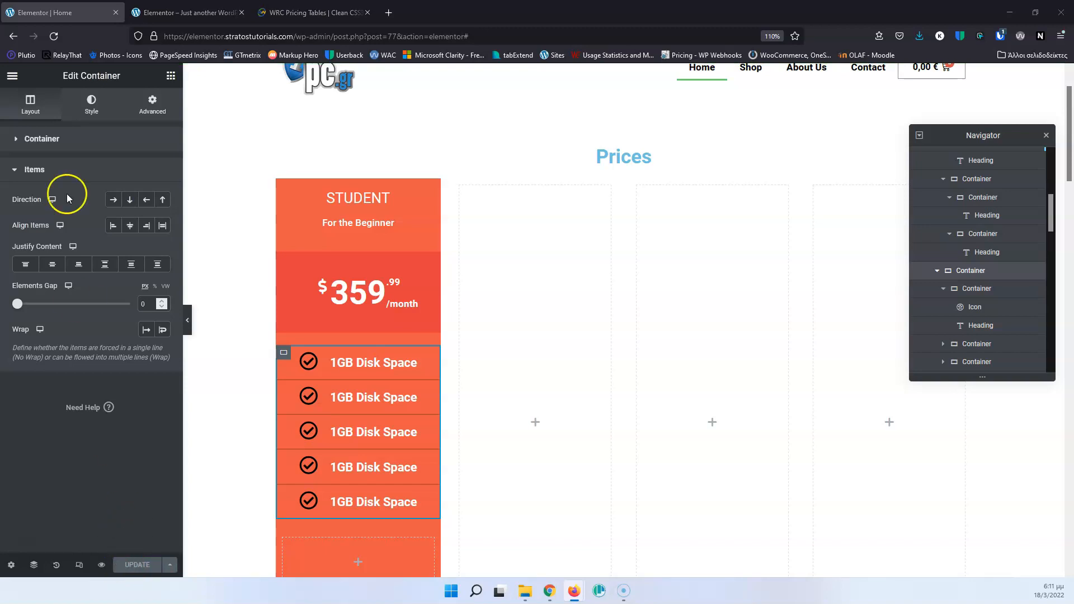
Check the sign-up area on the WRC Pricing Tables page and nest a new container in the empty container directly below the feature rows.
{"action": "left_click", "coordinate": [283, 11]}
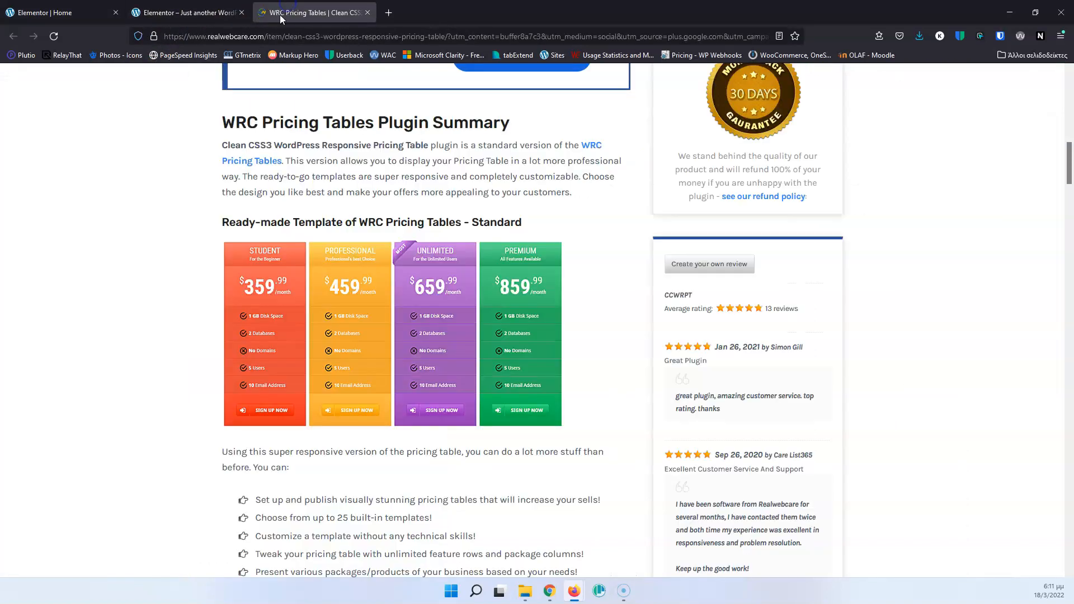
{"action": "scroll", "coordinate": [162, 290], "scroll_direction": "down", "scroll_amount": 2}
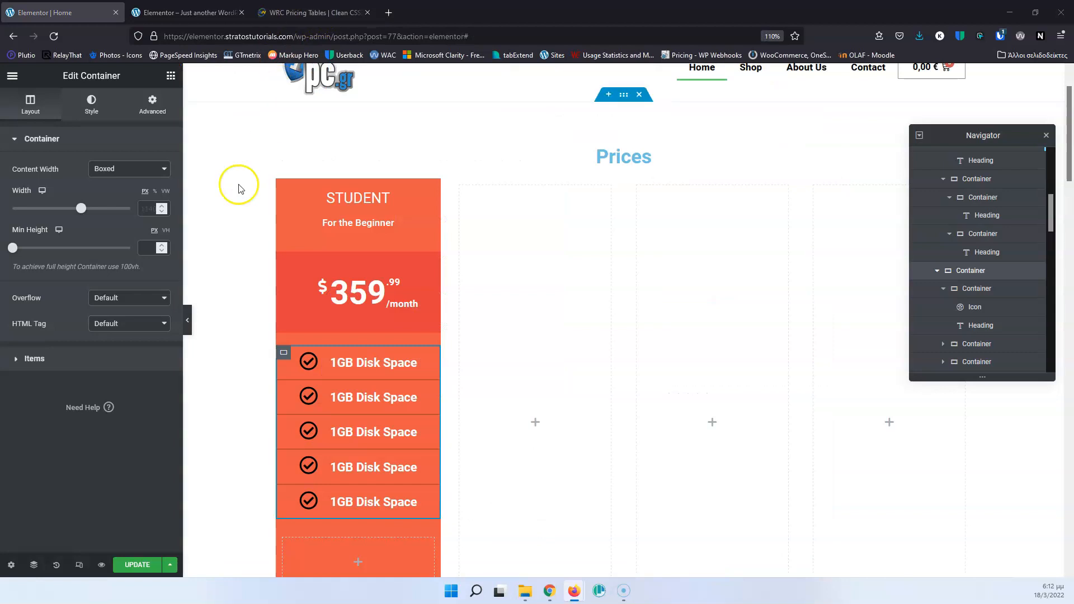
{"action": "scroll", "coordinate": [242, 201], "scroll_direction": "down", "scroll_amount": 2}
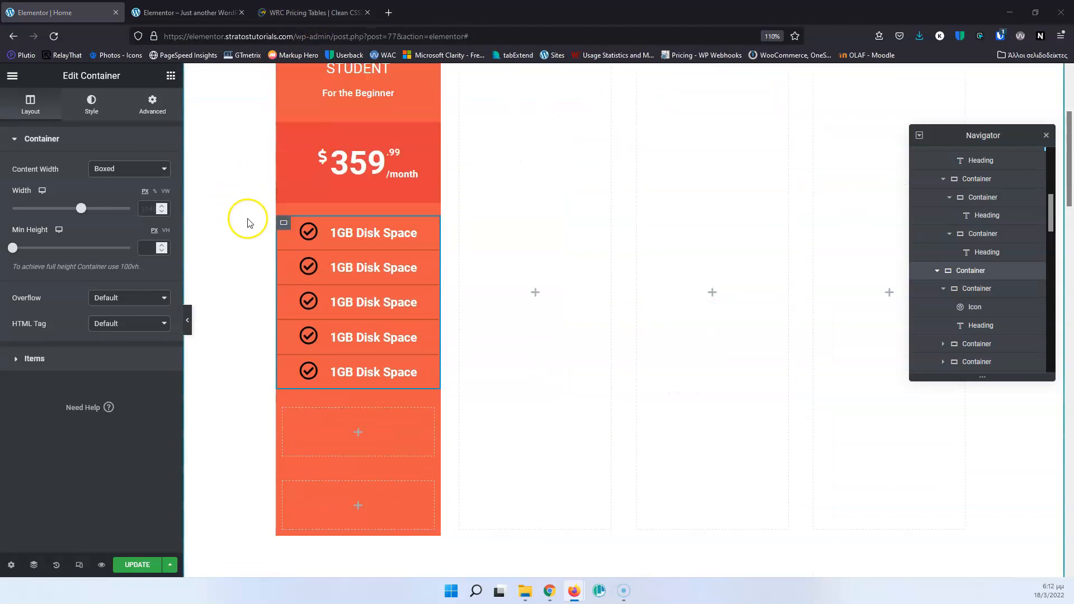
{"action": "left_click", "coordinate": [358, 427]}
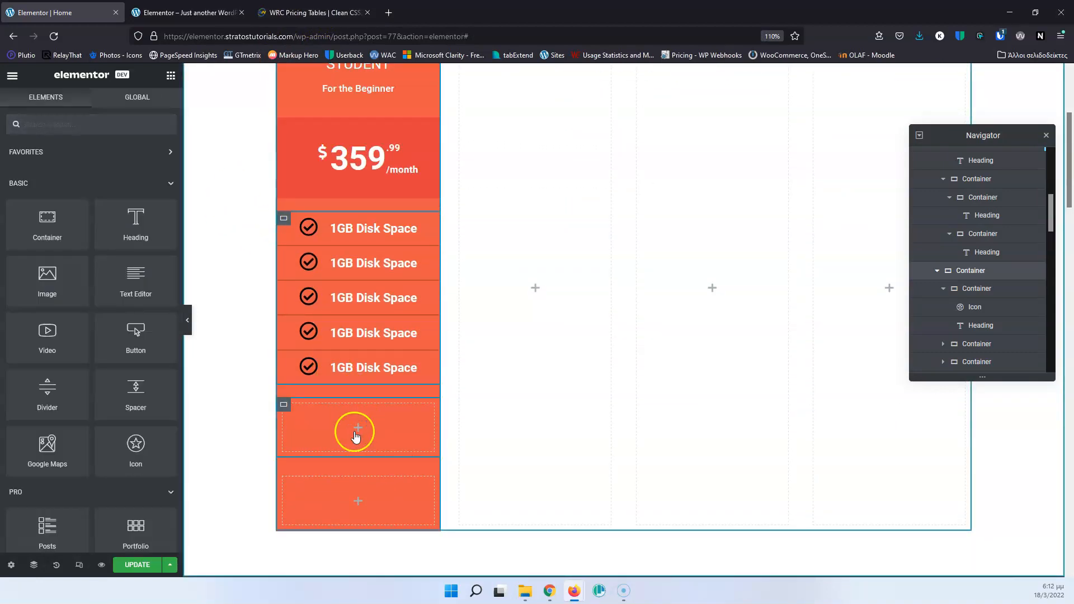
{"action": "left_click_drag", "start_coordinate": [53, 220], "coordinate": [359, 430]}
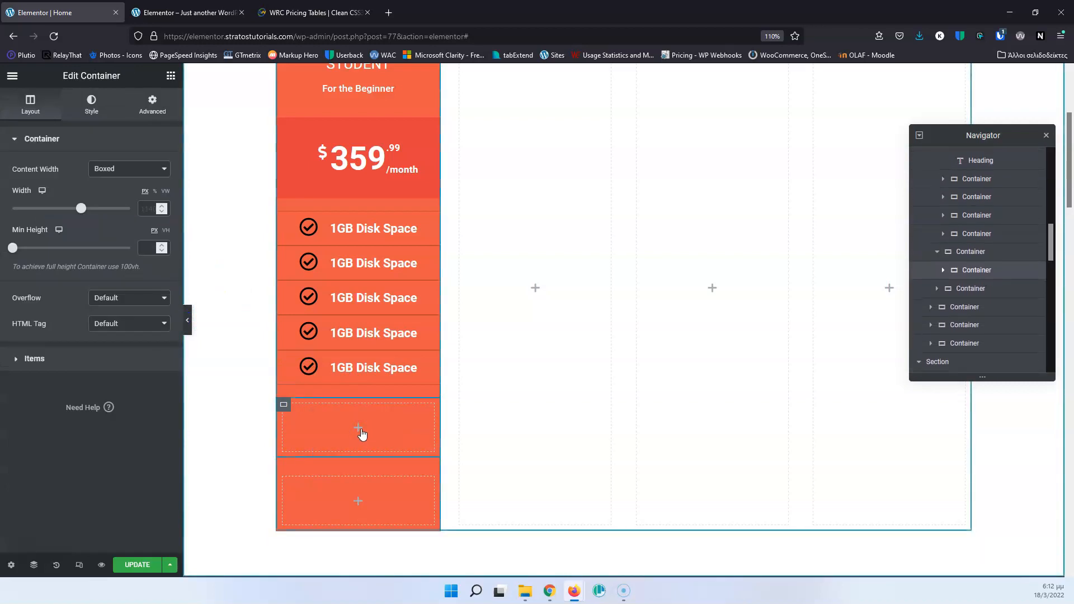
{"action": "left_click", "coordinate": [361, 431]}
Review the SIGN UP NOW button on the WRC Pricing Tables page and add an Icon widget to the nested container below the feature rows.
{"action": "left_click", "coordinate": [295, 12]}
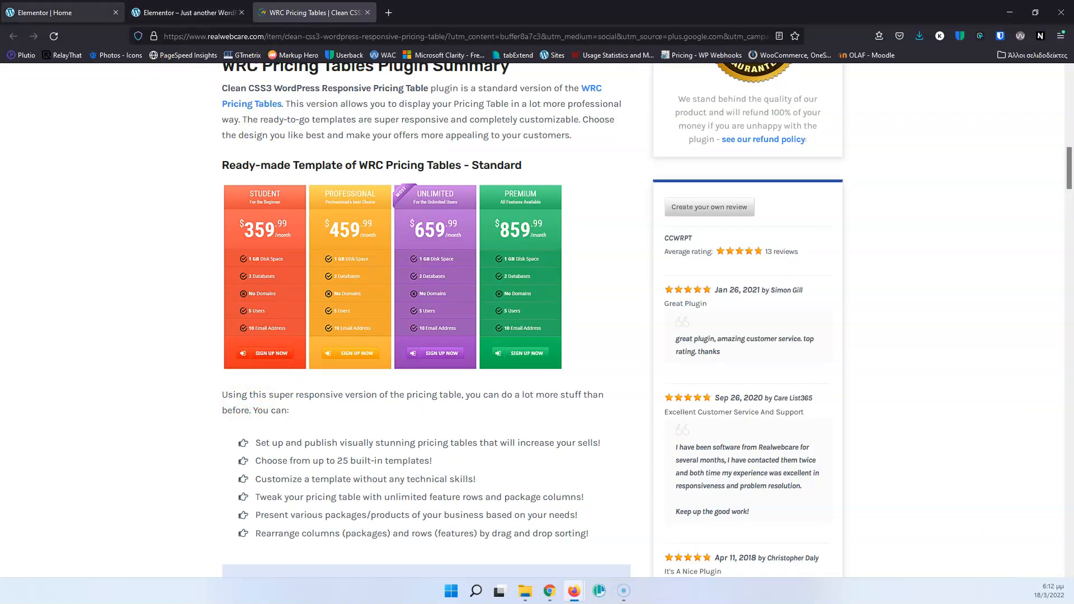
{"action": "left_click", "coordinate": [78, 10]}
{"action": "scroll", "coordinate": [336, 412], "scroll_direction": "down", "scroll_amount": 1}
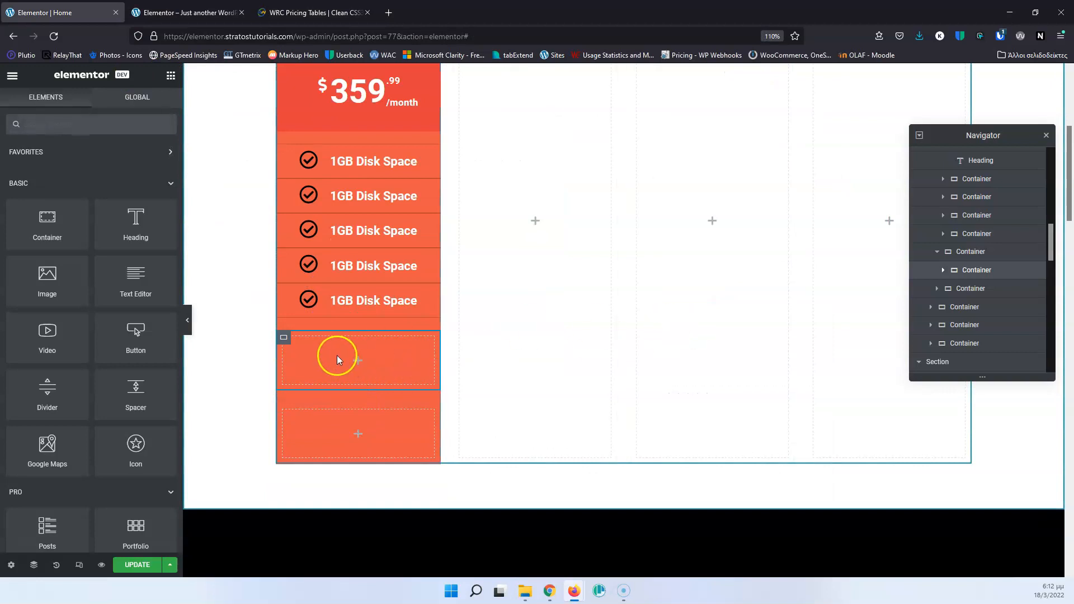
{"action": "left_click", "coordinate": [359, 363]}
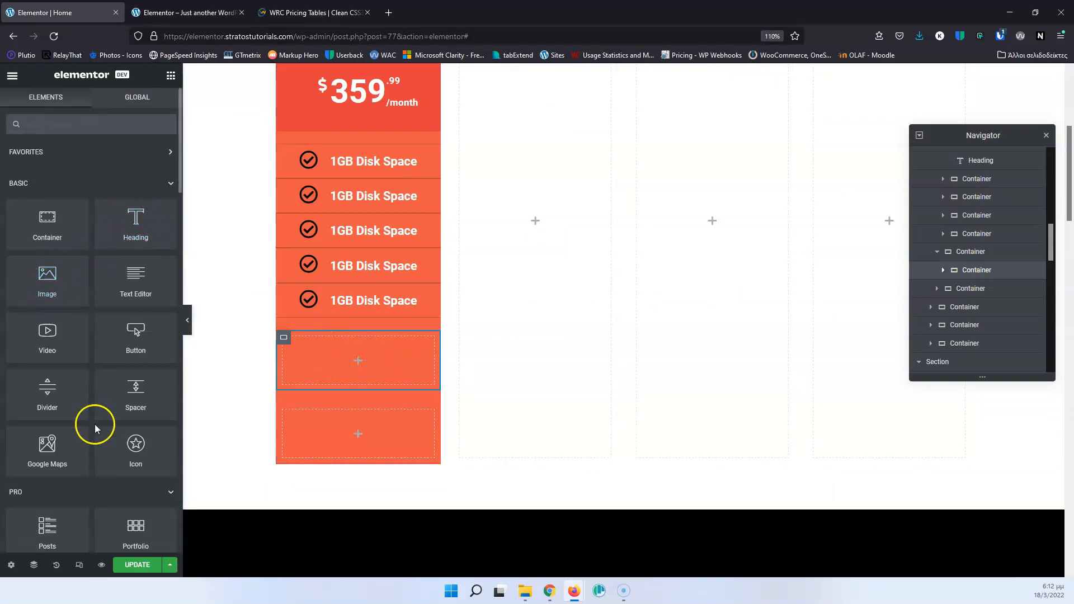
{"action": "left_click_drag", "start_coordinate": [144, 448], "coordinate": [370, 363]}
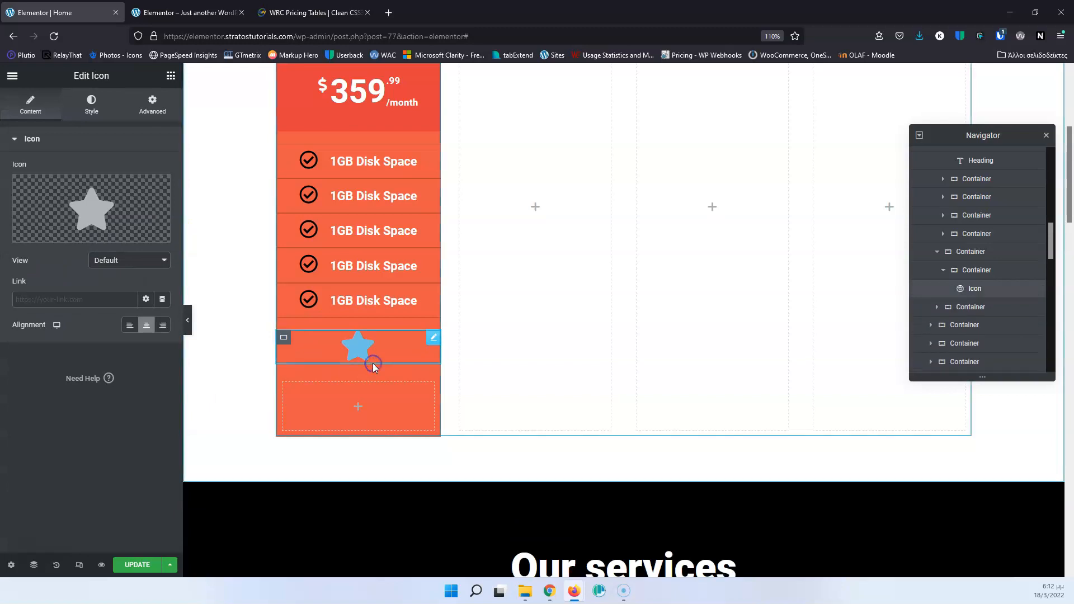
Replace the star with the "Sign in" arrow icon by searching the icon library for "sign", checking the WRC Pricing Tables page for reference.
{"action": "left_click", "coordinate": [99, 205]}
{"action": "left_click", "coordinate": [474, 136]}
{"action": "type", "text": "arr"}
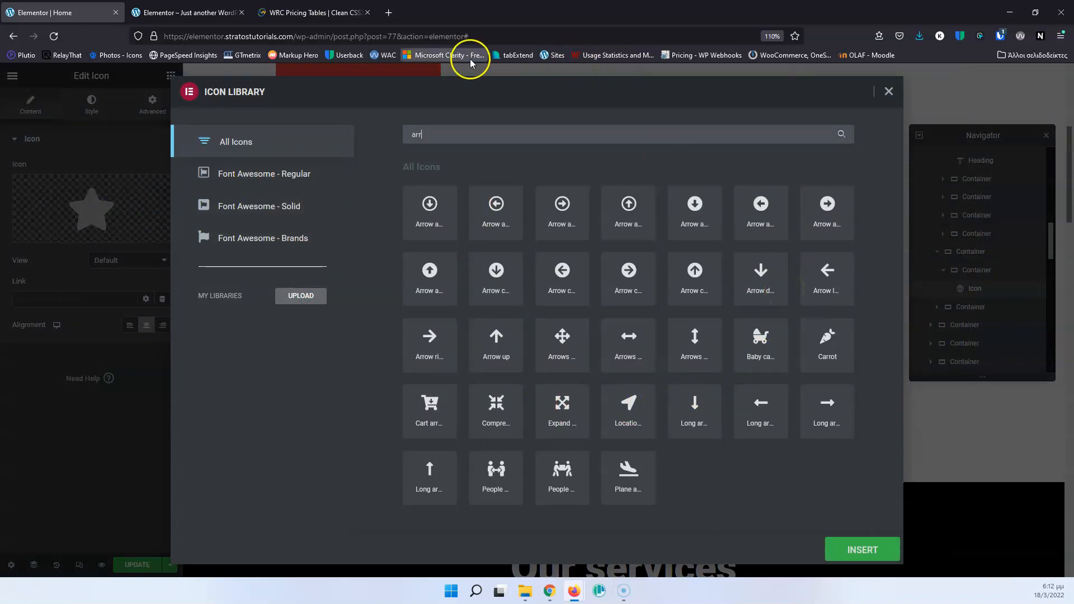
{"action": "left_click", "coordinate": [313, 12]}
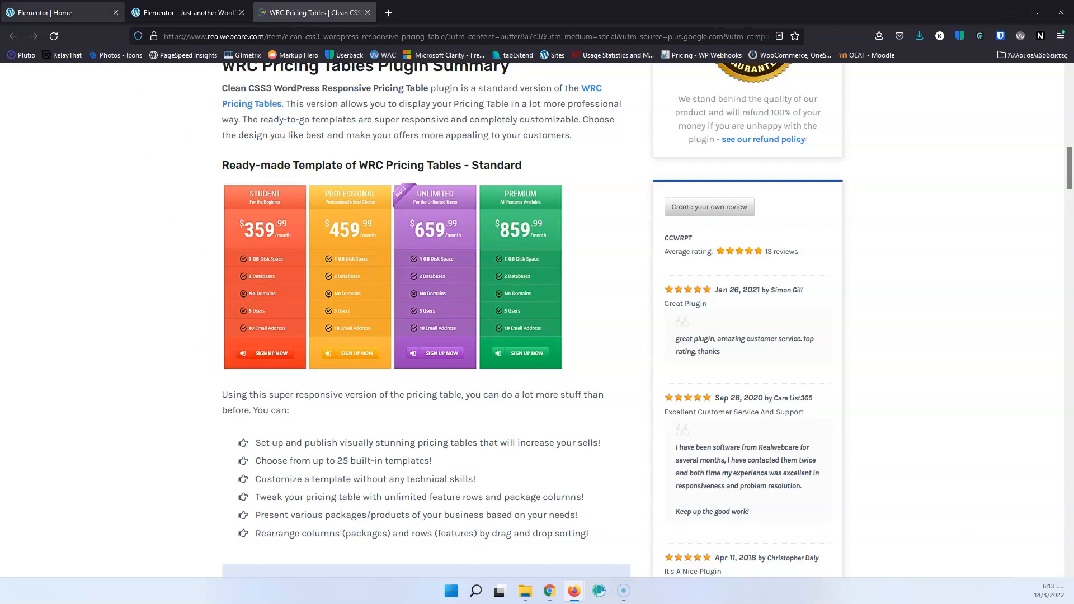
{"action": "left_click", "coordinate": [70, 9]}
{"action": "left_click_drag", "start_coordinate": [455, 133], "coordinate": [358, 135]}
{"action": "type", "text": "sign"}
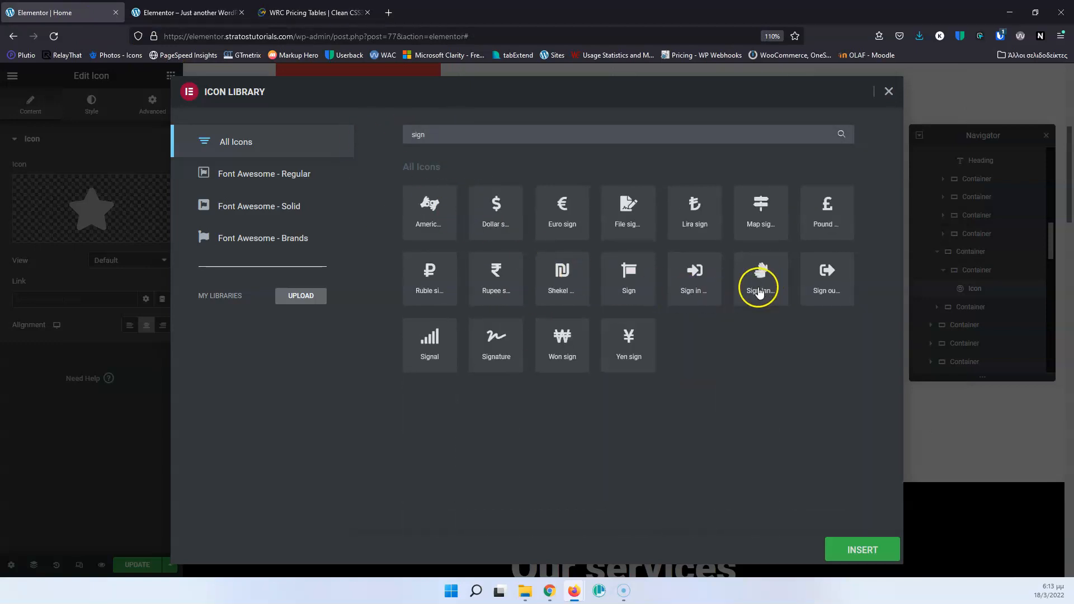
{"action": "left_click", "coordinate": [710, 276]}
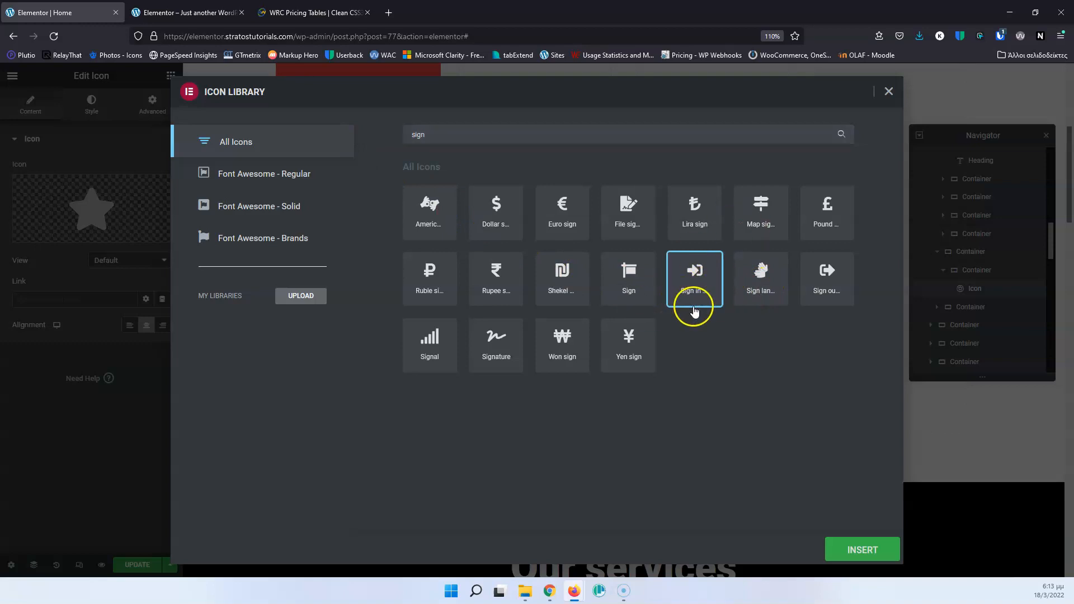
{"action": "left_click", "coordinate": [855, 551]}
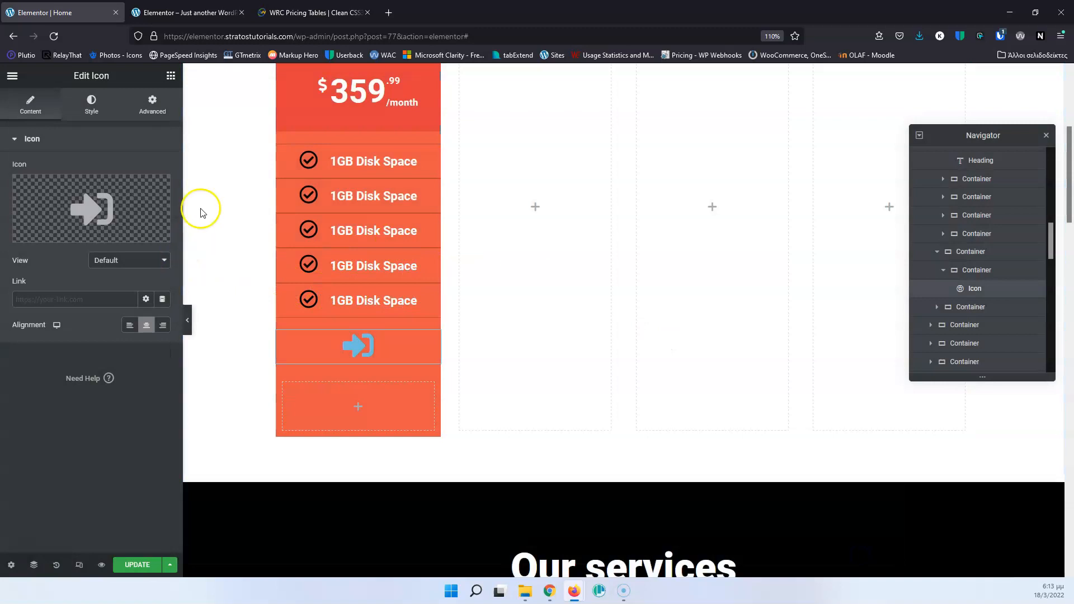
Set the sign-in icon's primary color to white, #FFFFFF, and compare it with the button on the WRC Pricing Tables page.
{"action": "left_click", "coordinate": [313, 12]}
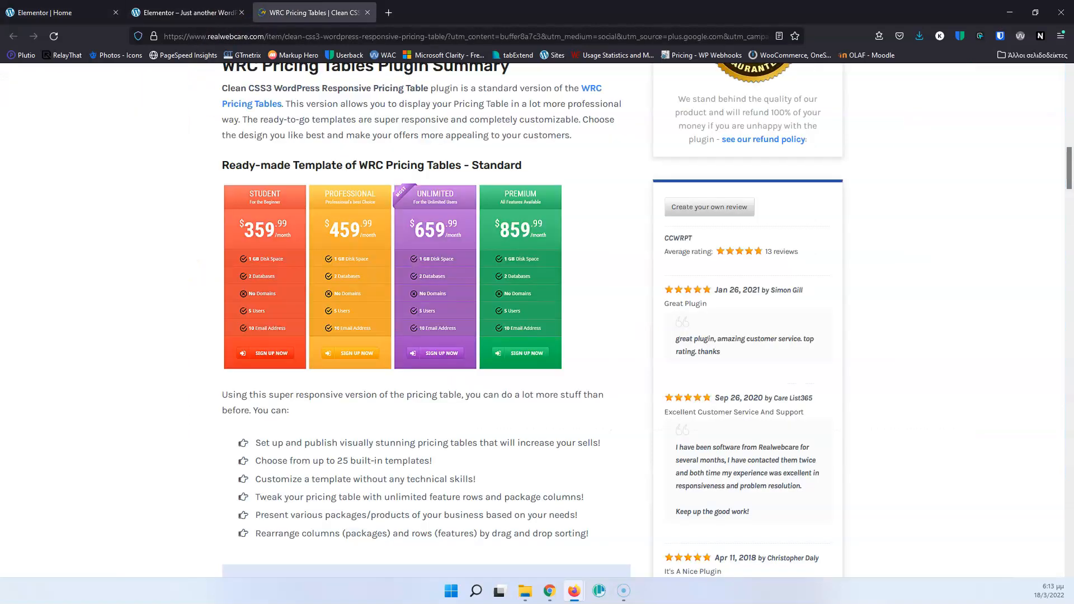
{"action": "left_click", "coordinate": [78, 13]}
{"action": "mouse_move", "coordinate": [92, 193]}
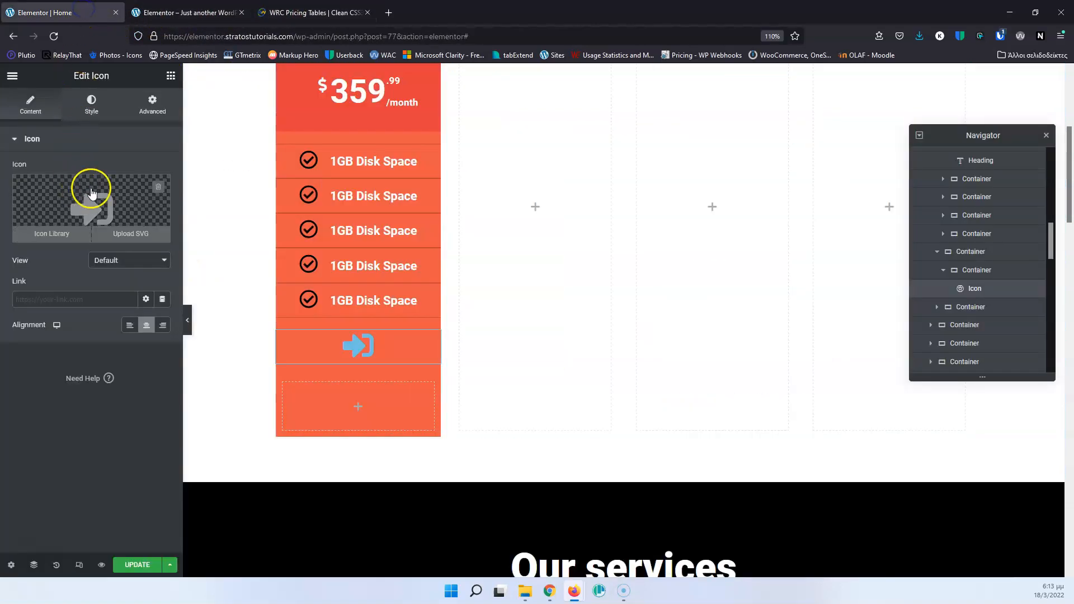
{"action": "left_click", "coordinate": [92, 103]}
{"action": "left_click", "coordinate": [163, 196]}
{"action": "mouse_move", "coordinate": [95, 311]}
{"action": "left_mouse_down"}
{"action": "mouse_move", "coordinate": [50, 336]}
{"action": "mouse_move", "coordinate": [29, 329]}
{"action": "mouse_move", "coordinate": [18, 237]}
{"action": "left_mouse_up"}
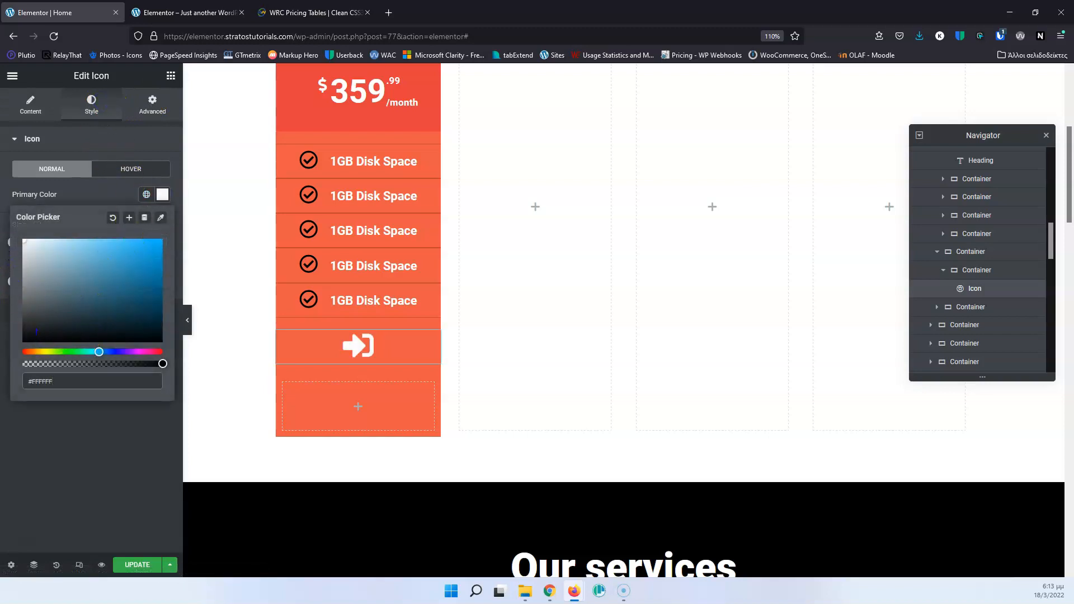
{"action": "left_click", "coordinate": [313, 13]}
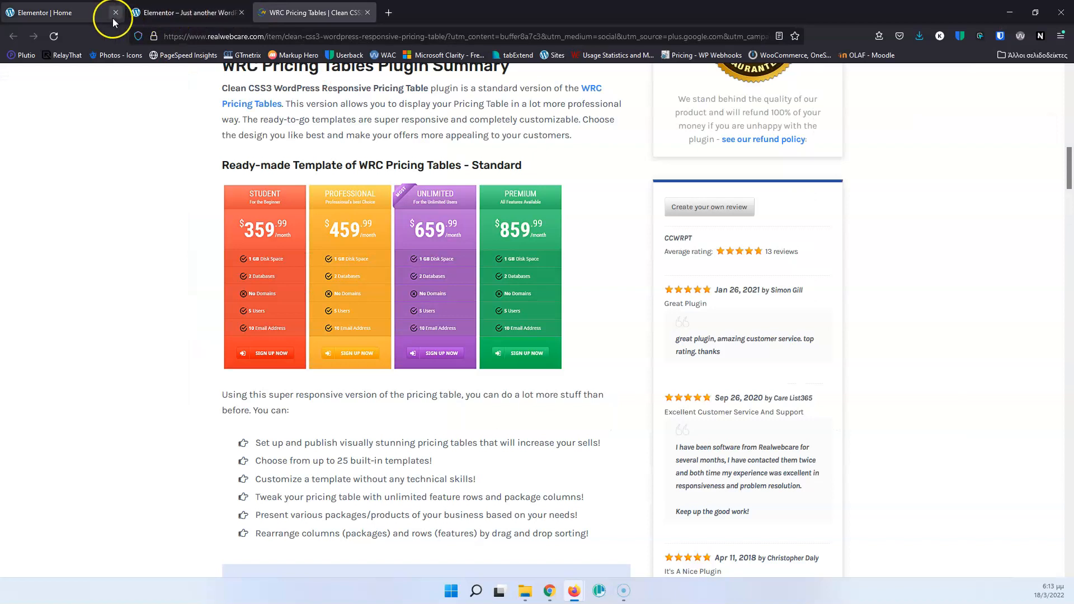
{"action": "left_click", "coordinate": [70, 14]}
Add a Heading widget below the sign-in icon in the nested container and set its title to "SIGN UP NOW".
{"action": "left_click", "coordinate": [170, 76]}
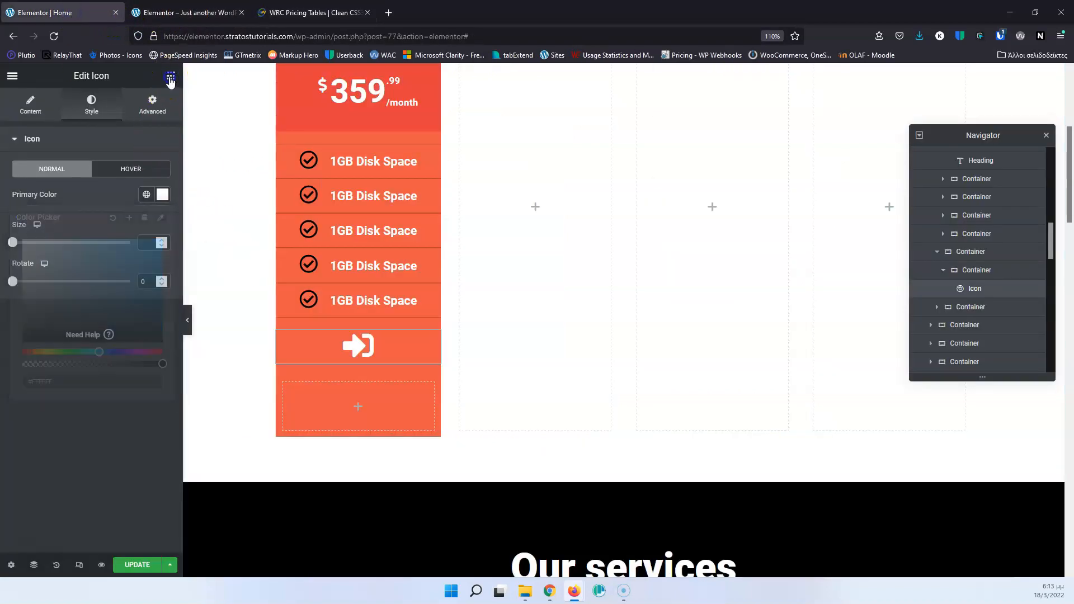
{"action": "left_click_drag", "start_coordinate": [139, 224], "coordinate": [376, 342]}
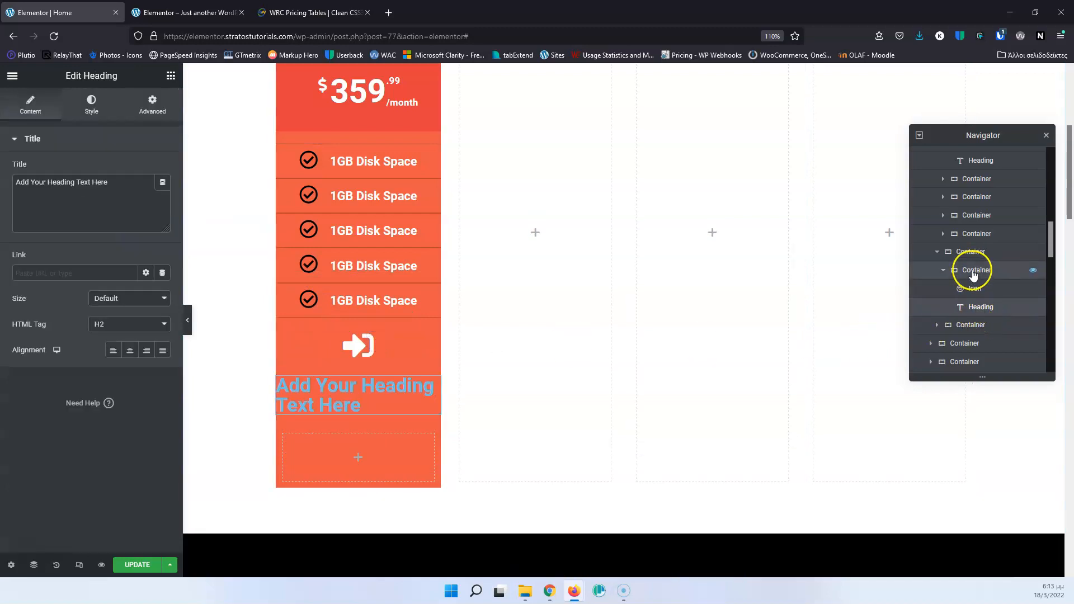
{"action": "left_click", "coordinate": [127, 181]}
{"action": "key", "text": "ctrl+a"}
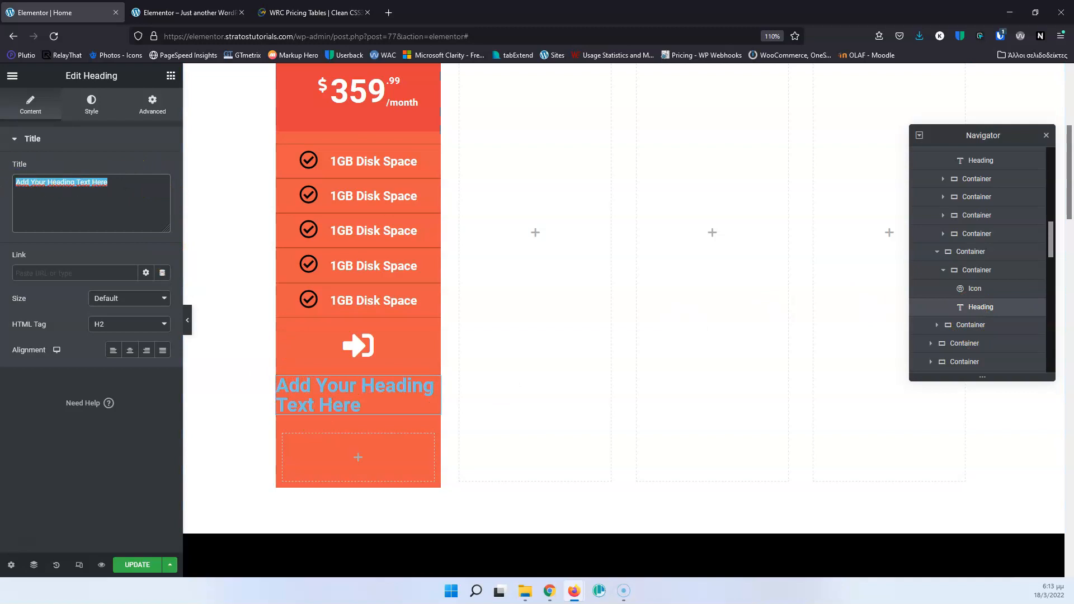
{"action": "type", "text": "SIGN UP NOW"}
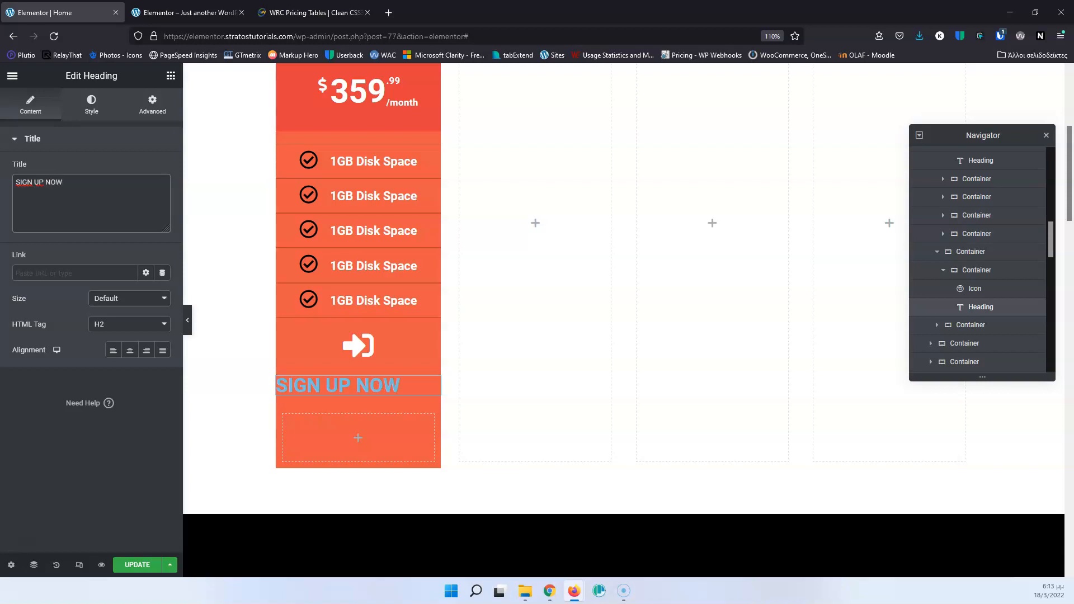
Set the HTML tag of the "SIGN UP NOW" heading to H5.
{"action": "left_click", "coordinate": [342, 387]}
{"action": "left_click", "coordinate": [113, 324]}
{"action": "left_click", "coordinate": [109, 394]}
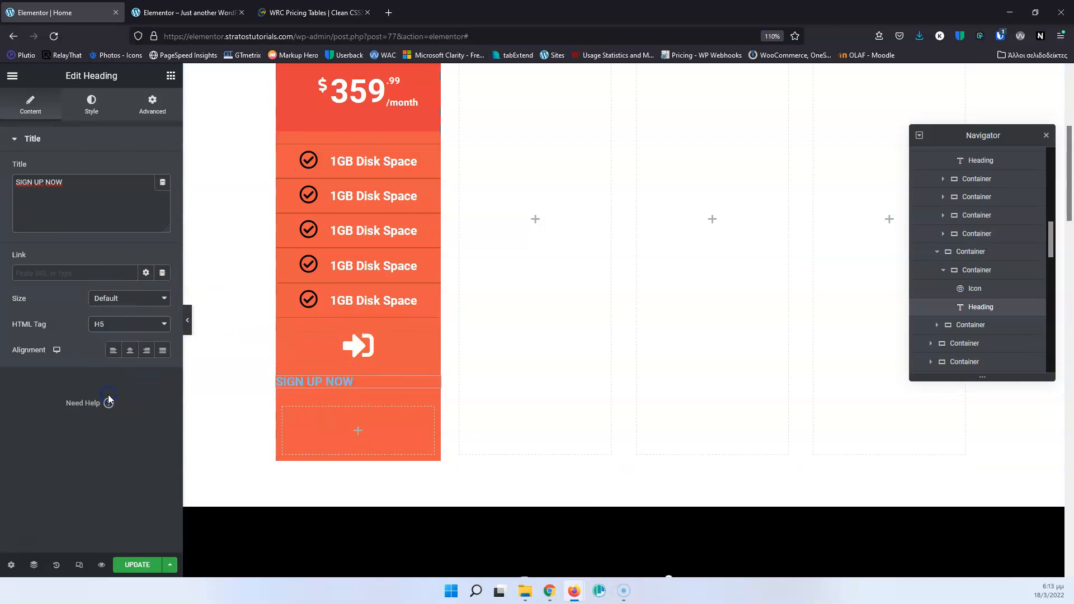
Set the text color of the "SIGN UP NOW" heading to white, #FFFFFF.
{"action": "left_click", "coordinate": [91, 104]}
{"action": "left_click", "coordinate": [162, 169]}
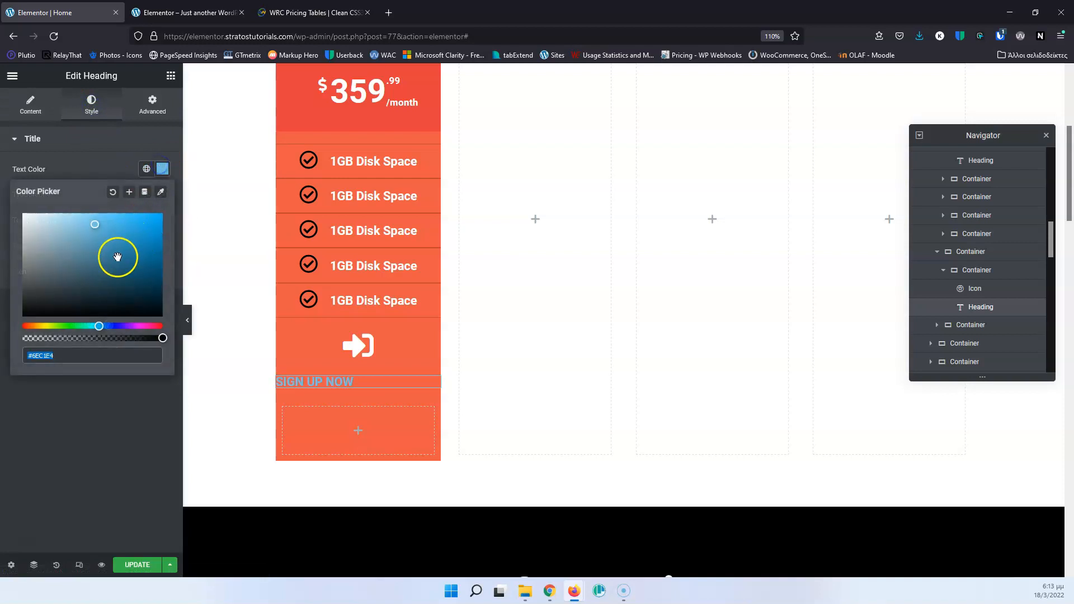
{"action": "left_click_drag", "start_coordinate": [115, 252], "coordinate": [21, 214]}
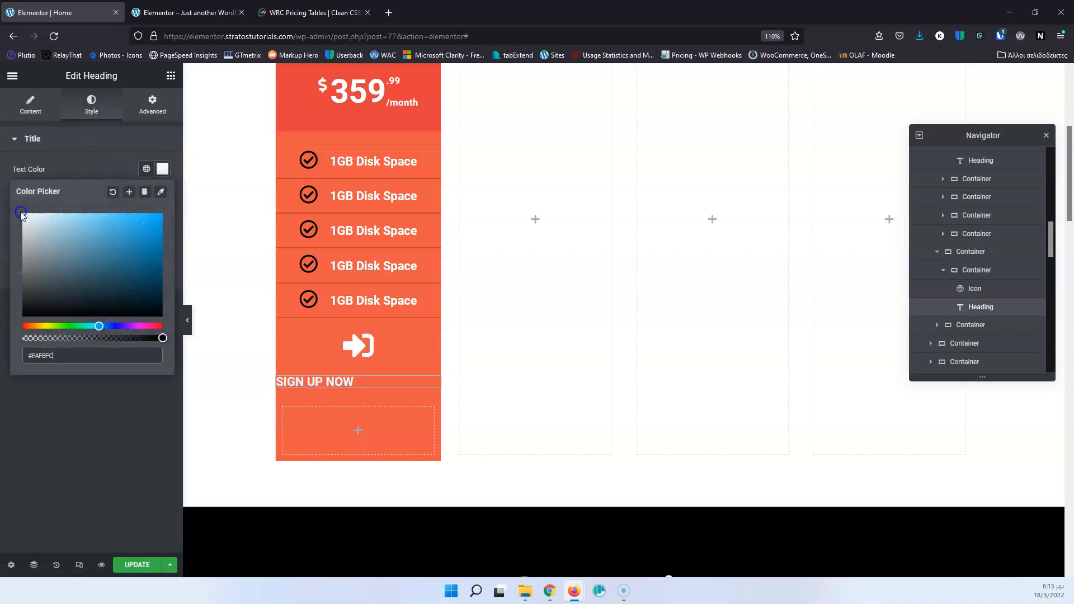
Arrange the icon and heading's parent container in a row, with its items aligned and justified to the center.
{"action": "left_click", "coordinate": [976, 270]}
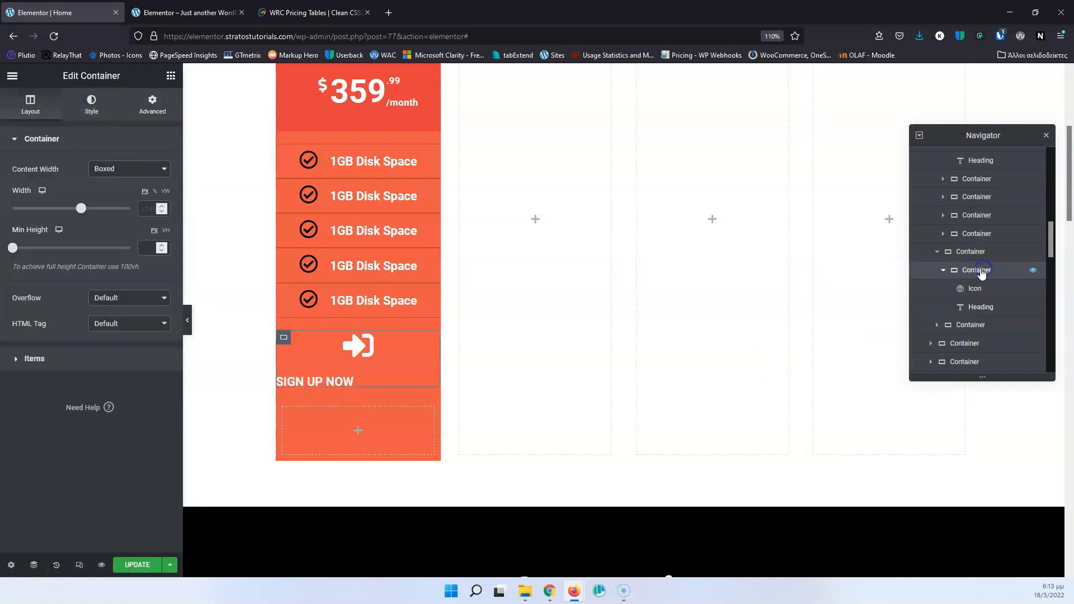
{"action": "left_click", "coordinate": [28, 360]}
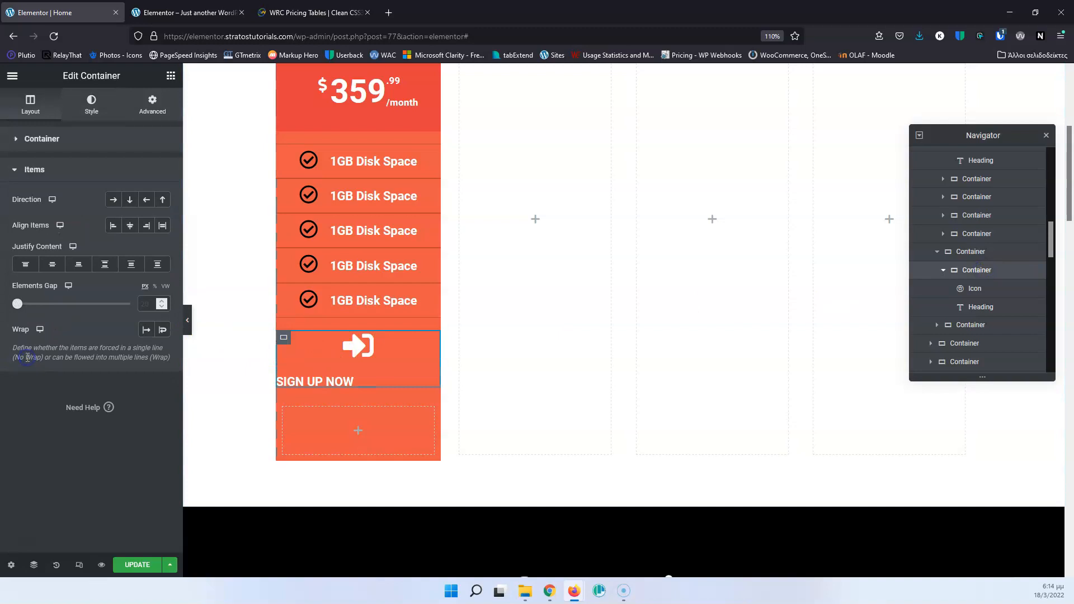
{"action": "left_click", "coordinate": [112, 202]}
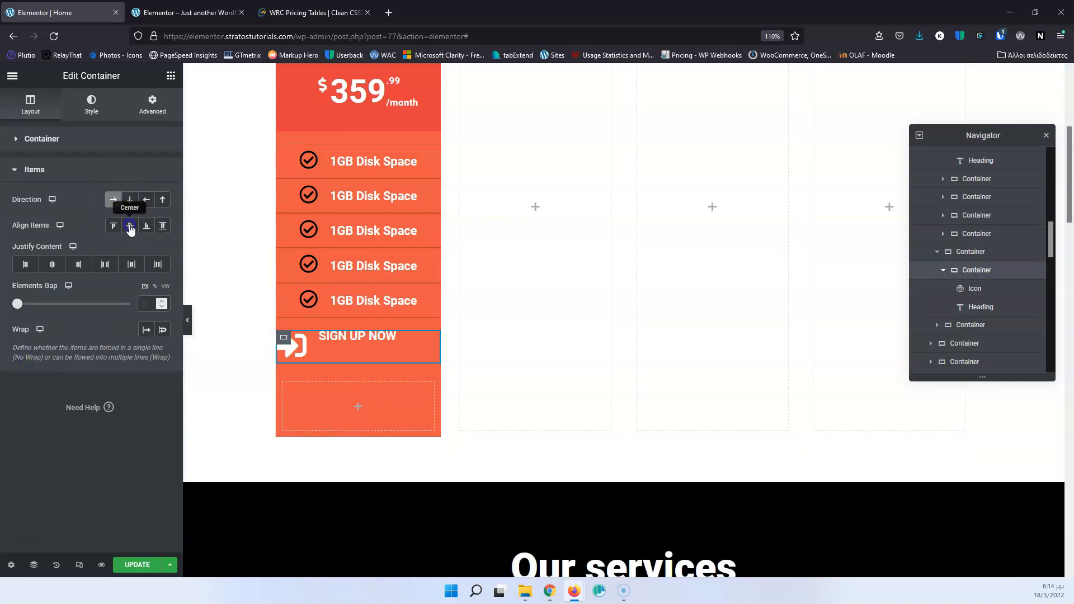
{"action": "left_click", "coordinate": [130, 226]}
{"action": "left_click", "coordinate": [57, 269]}
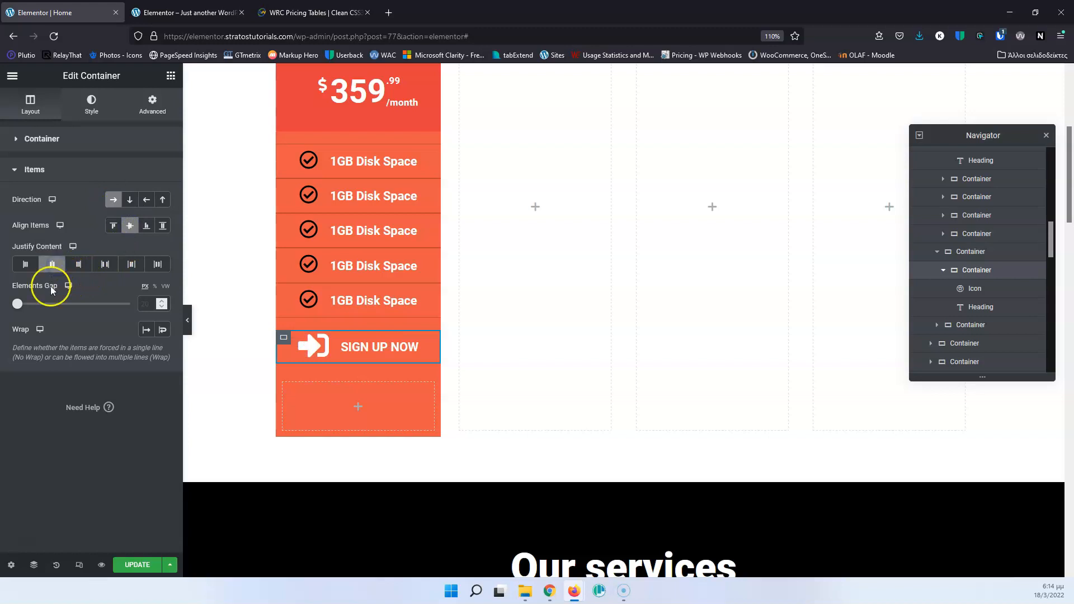
Set the sign-in icon's size to 30 and compare the button with the one on the WRC Pricing Tables page.
{"action": "left_click", "coordinate": [313, 348]}
{"action": "left_click", "coordinate": [31, 107]}
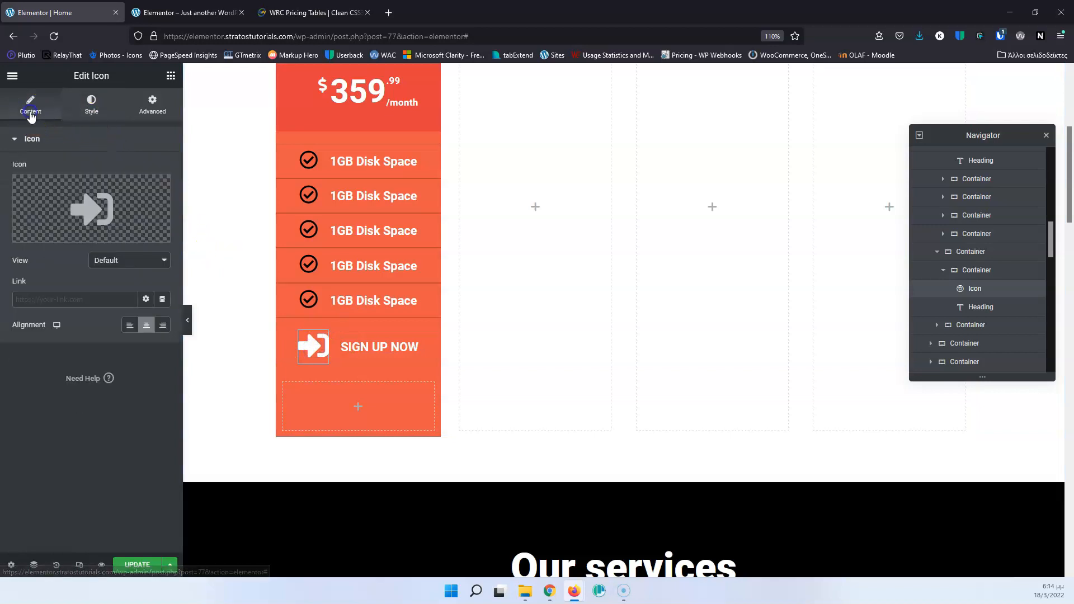
{"action": "left_click", "coordinate": [91, 105]}
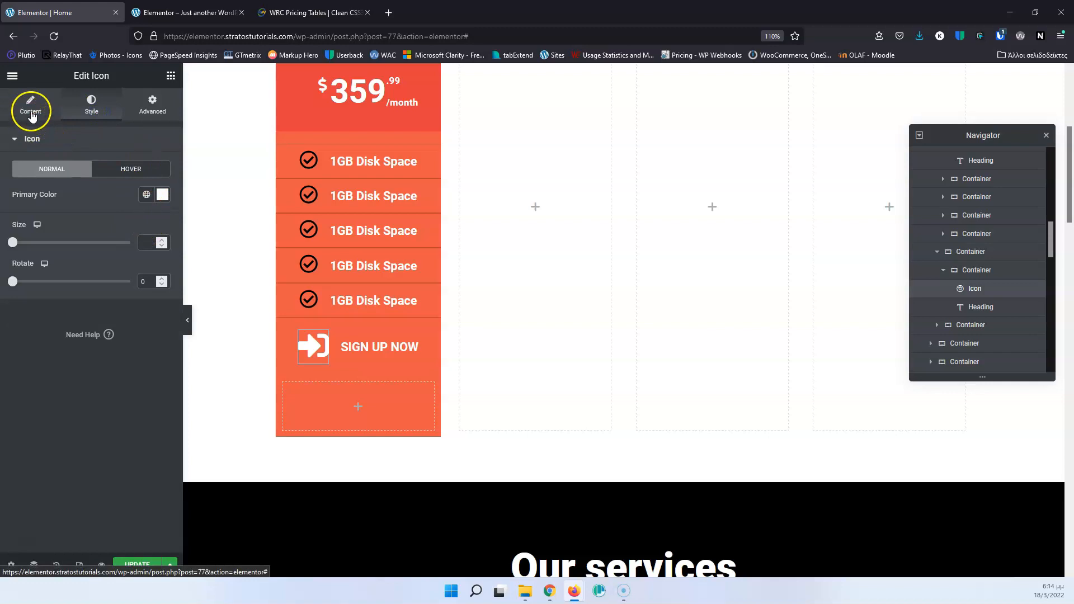
{"action": "left_click", "coordinate": [144, 242]}
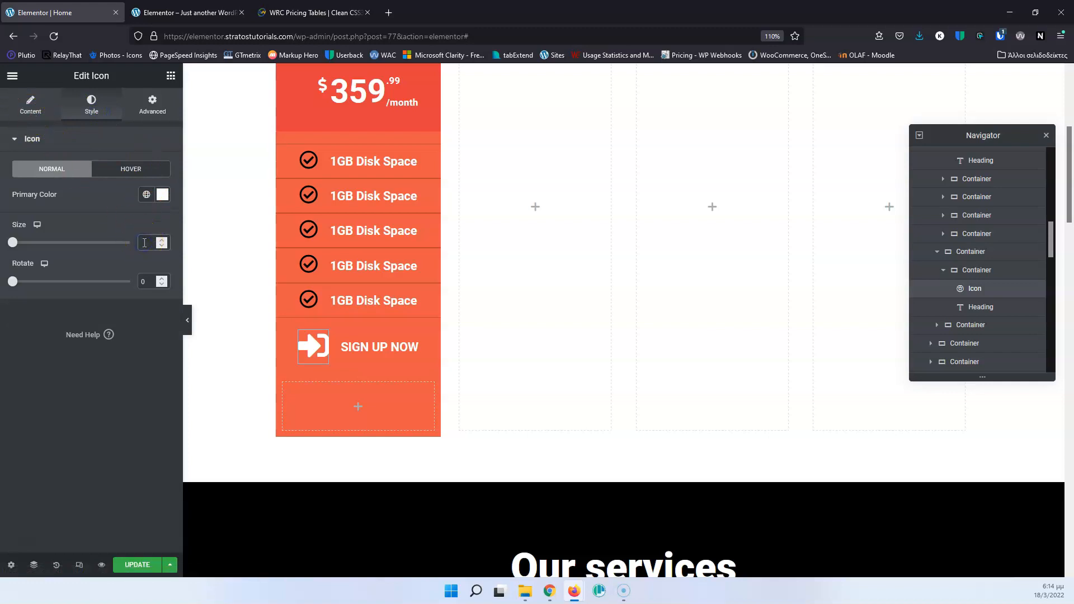
{"action": "left_click", "coordinate": [315, 9]}
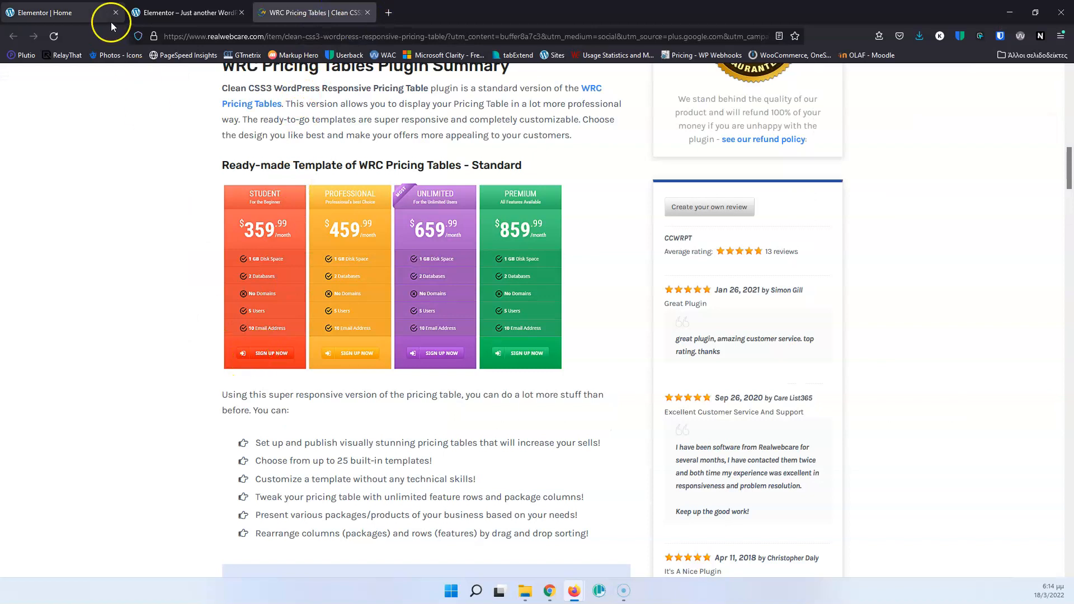
{"action": "left_click", "coordinate": [73, 13]}
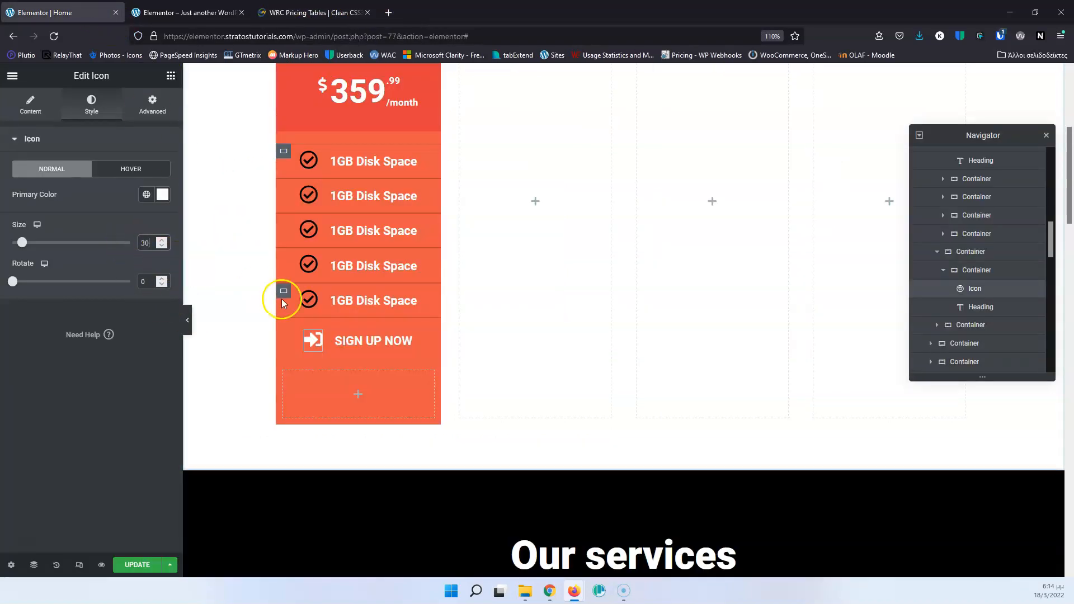
{"action": "left_click", "coordinate": [315, 11]}
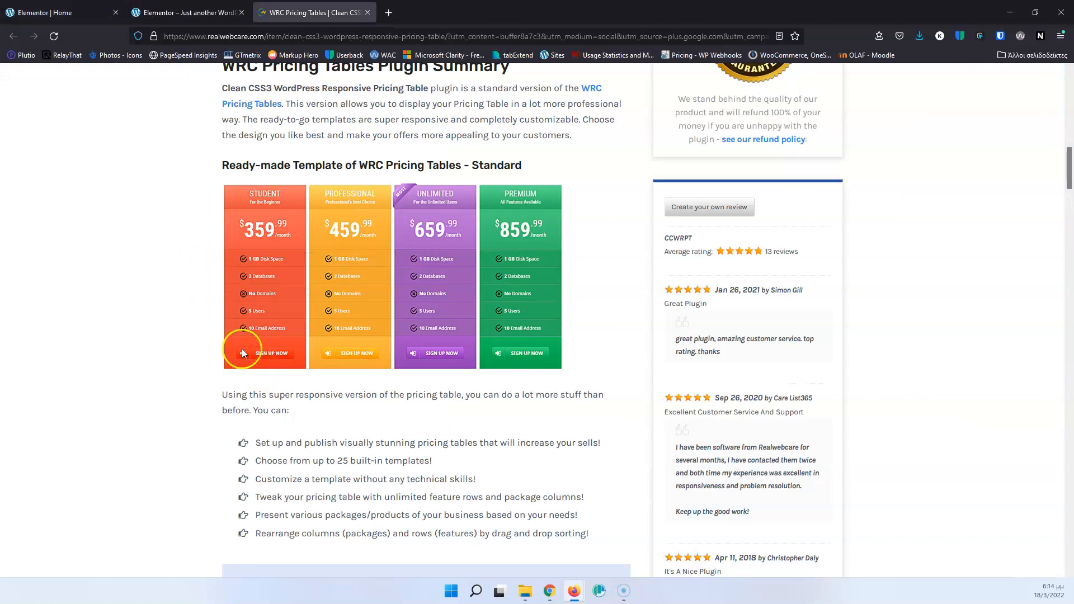
{"action": "left_click", "coordinate": [67, 13]}
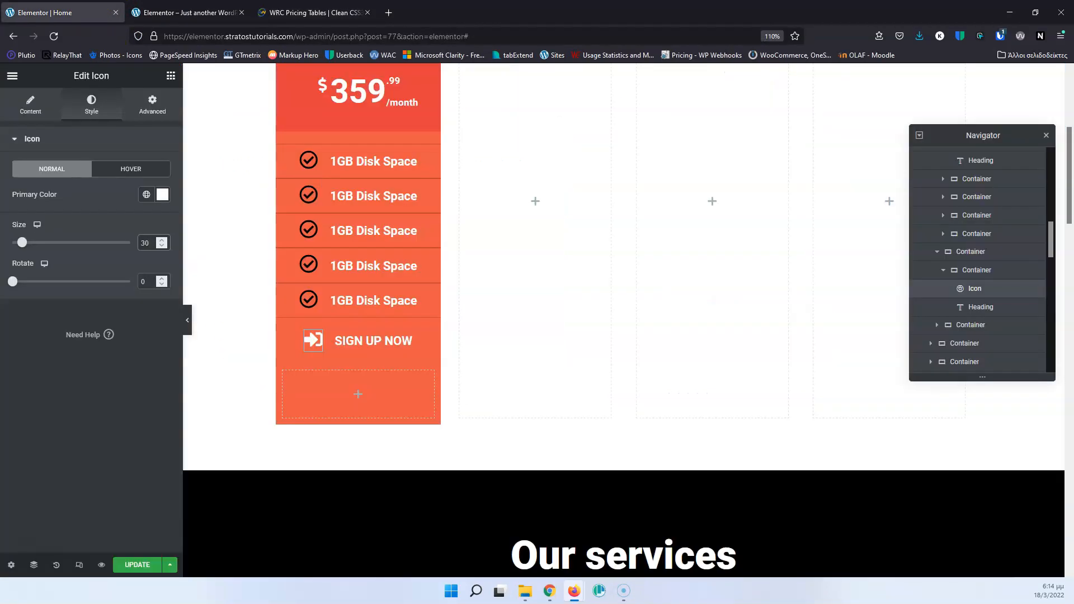
{"action": "left_click", "coordinate": [287, 8]}
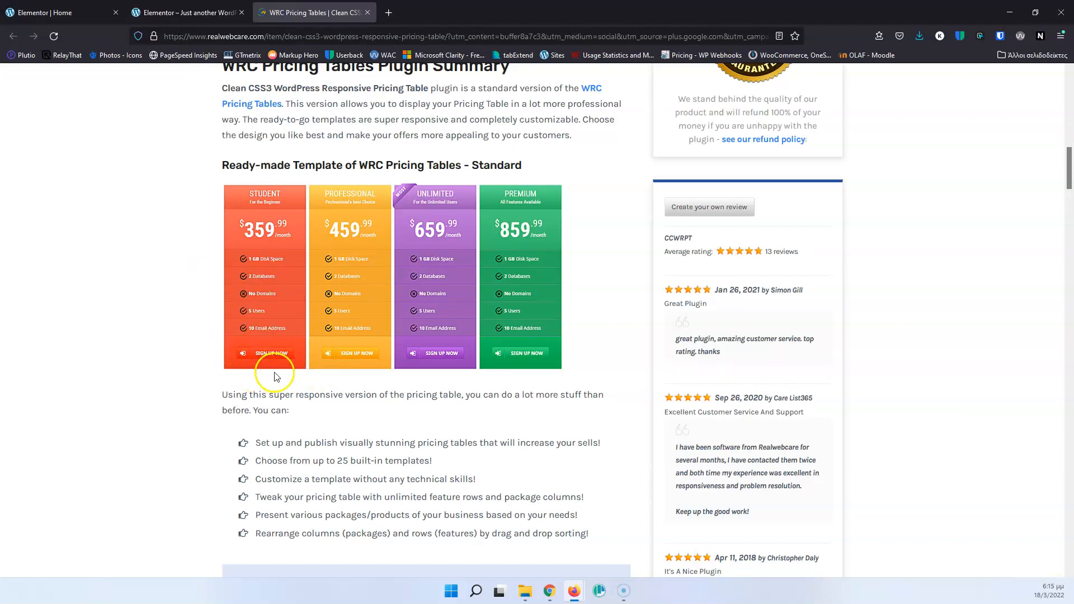
{"action": "left_click", "coordinate": [84, 13]}
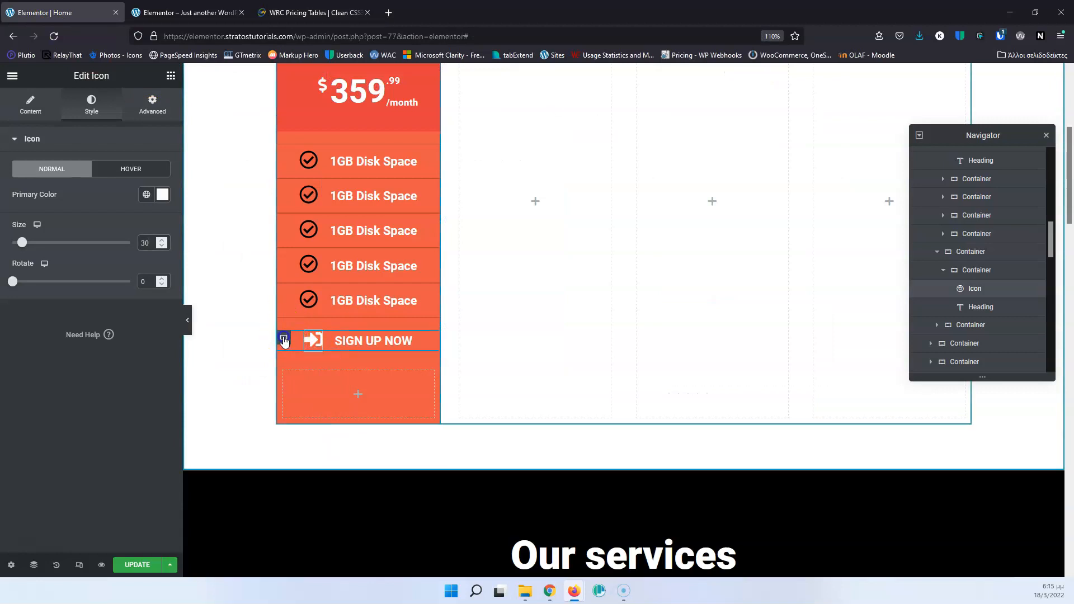
Give the outer container around the SIGN UP NOW row a classic background in light red, #FD4646.
{"action": "left_click", "coordinate": [287, 339]}
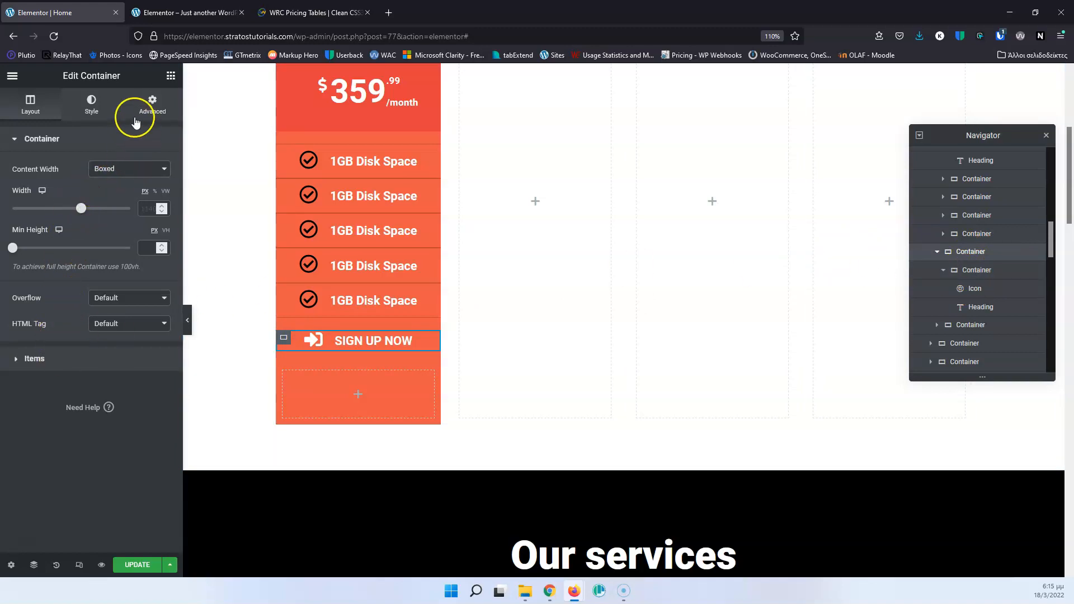
{"action": "left_click", "coordinate": [150, 105]}
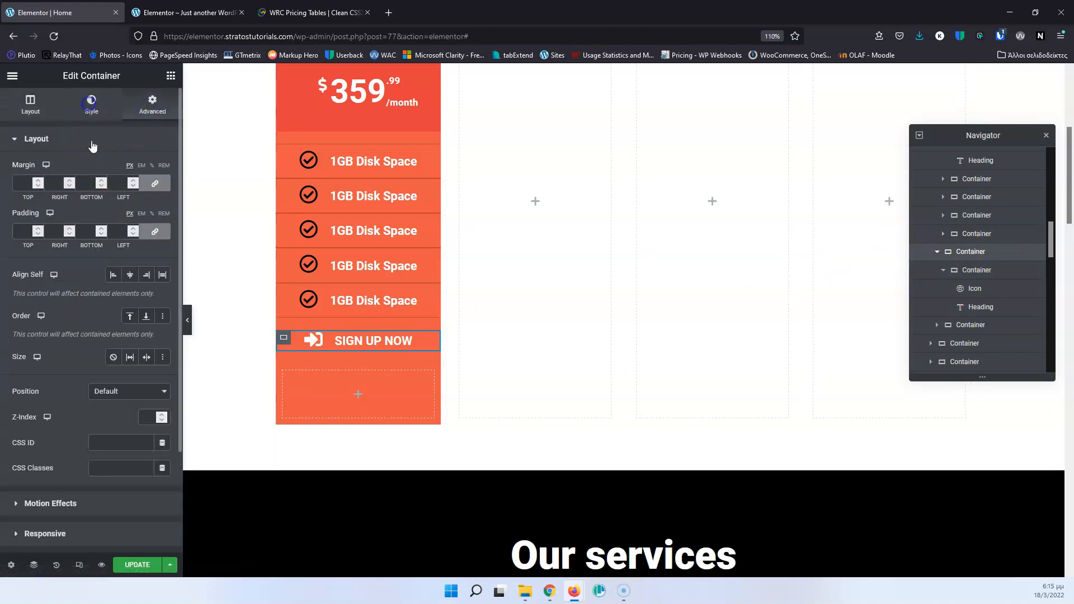
{"action": "left_click", "coordinate": [91, 103]}
{"action": "left_click", "coordinate": [114, 196]}
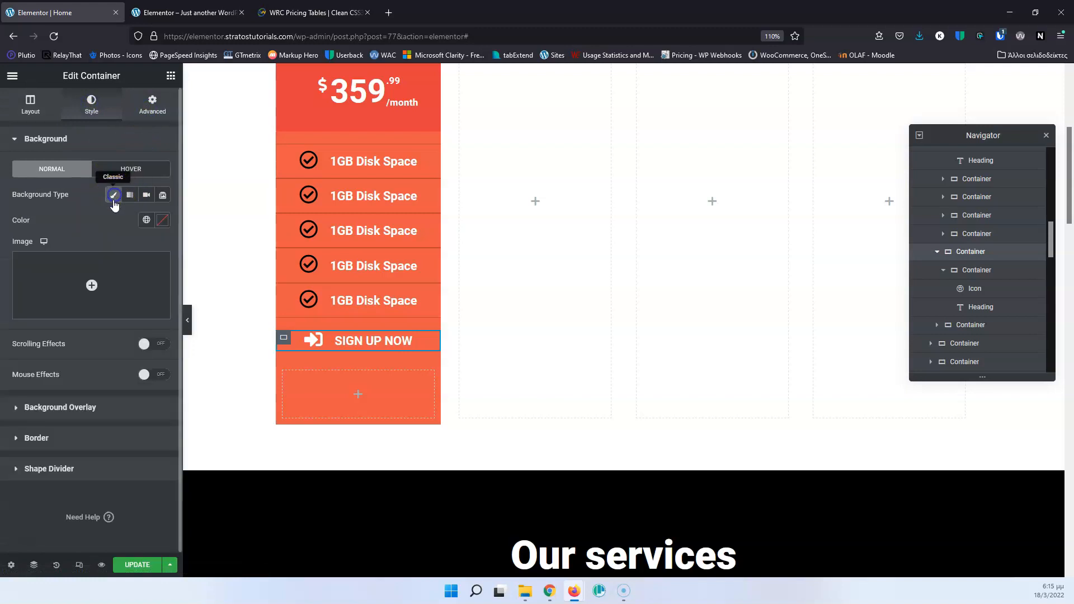
{"action": "left_click", "coordinate": [161, 219]}
{"action": "left_click_drag", "start_coordinate": [103, 283], "coordinate": [155, 297]}
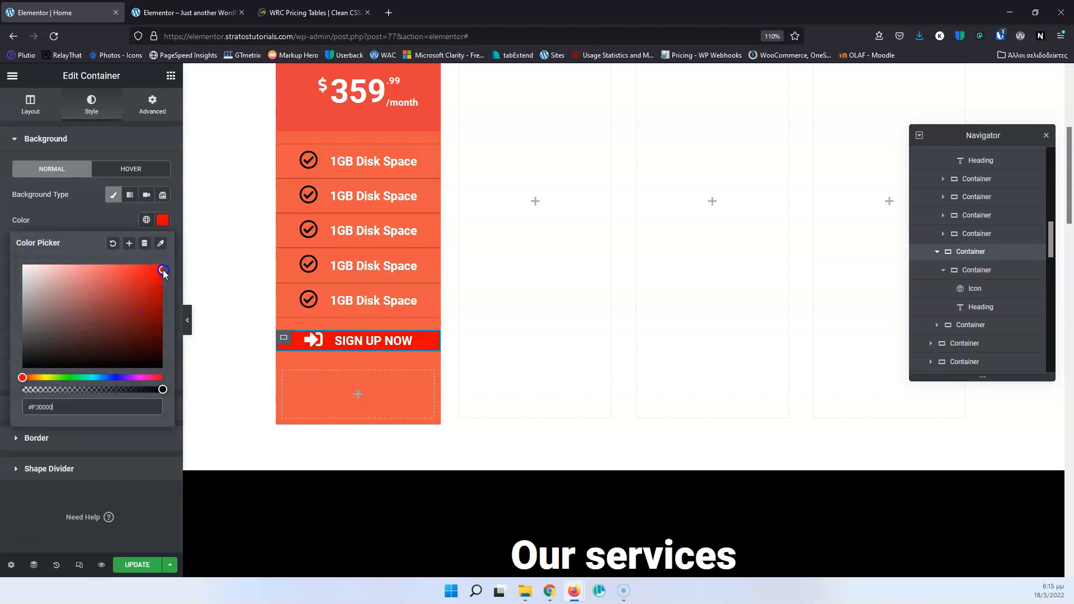
{"action": "left_click_drag", "start_coordinate": [164, 271], "coordinate": [123, 265]}
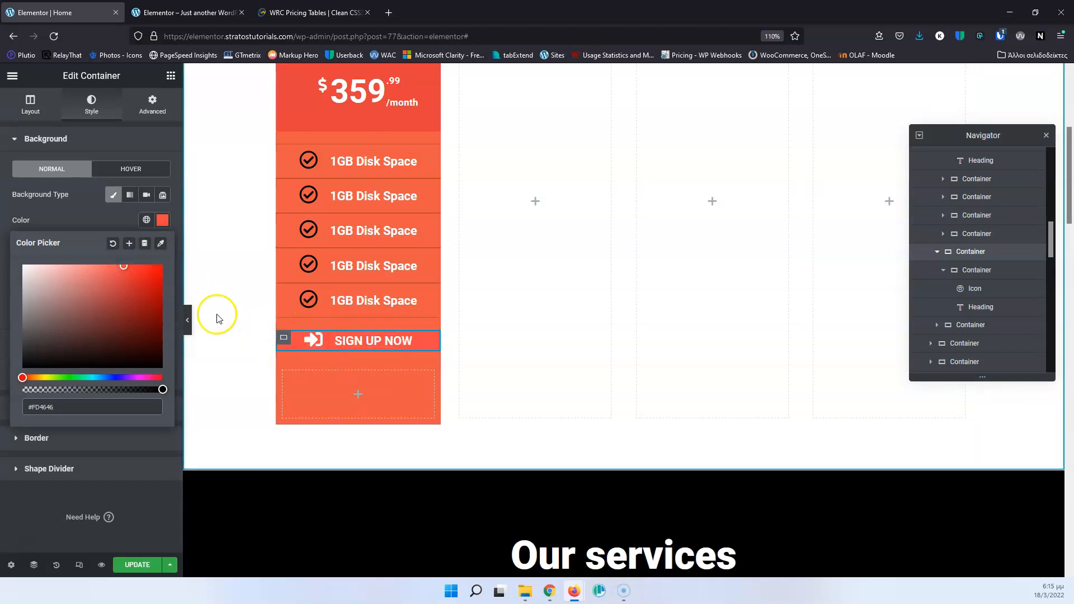
Unlink the outer button container's padding values and set the top and bottom padding to 40 px.
{"action": "left_click", "coordinate": [150, 109]}
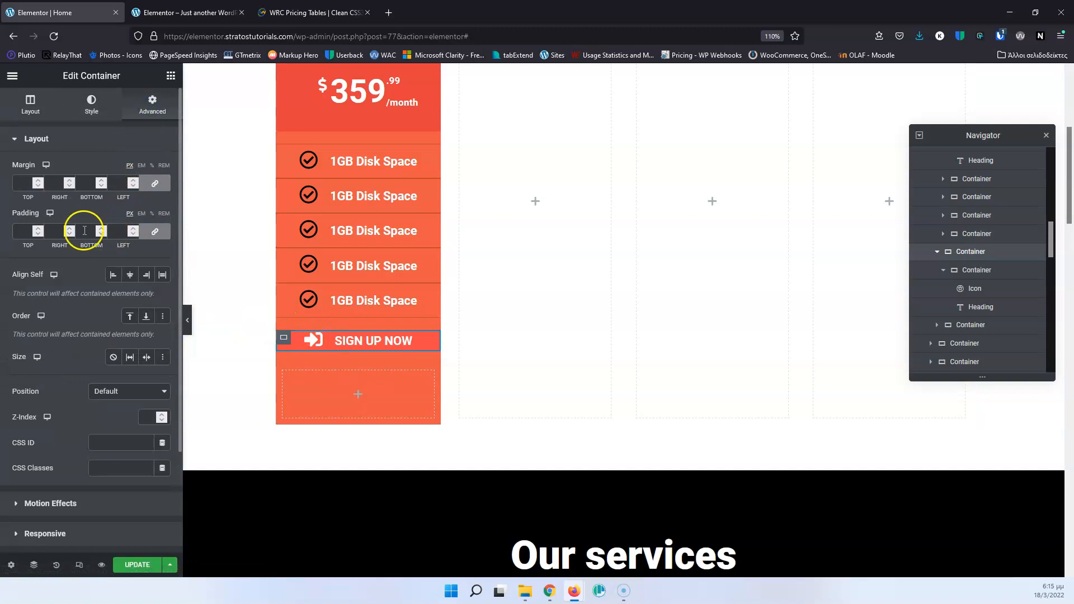
{"action": "left_click", "coordinate": [157, 233]}
{"action": "left_click", "coordinate": [26, 233]}
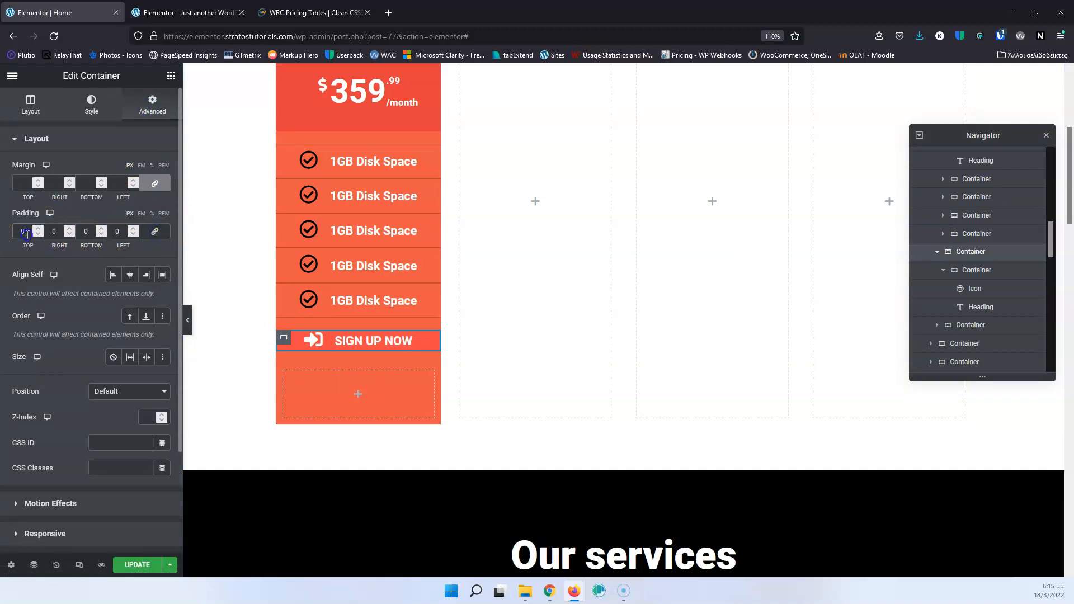
{"action": "type", "text": "40"}
{"action": "left_click", "coordinate": [88, 231]}
{"action": "type", "text": "40"}
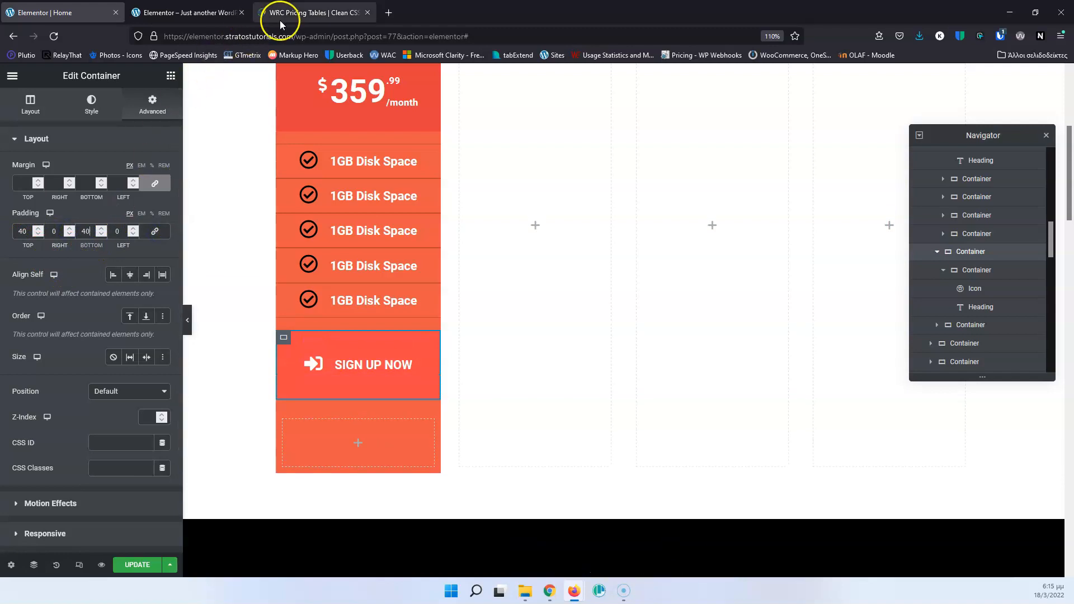
Check the WRC Pricing Tables reference and set the outer button container's right and left padding to 20 px.
{"action": "left_click", "coordinate": [280, 20]}
{"action": "left_click", "coordinate": [92, 13]}
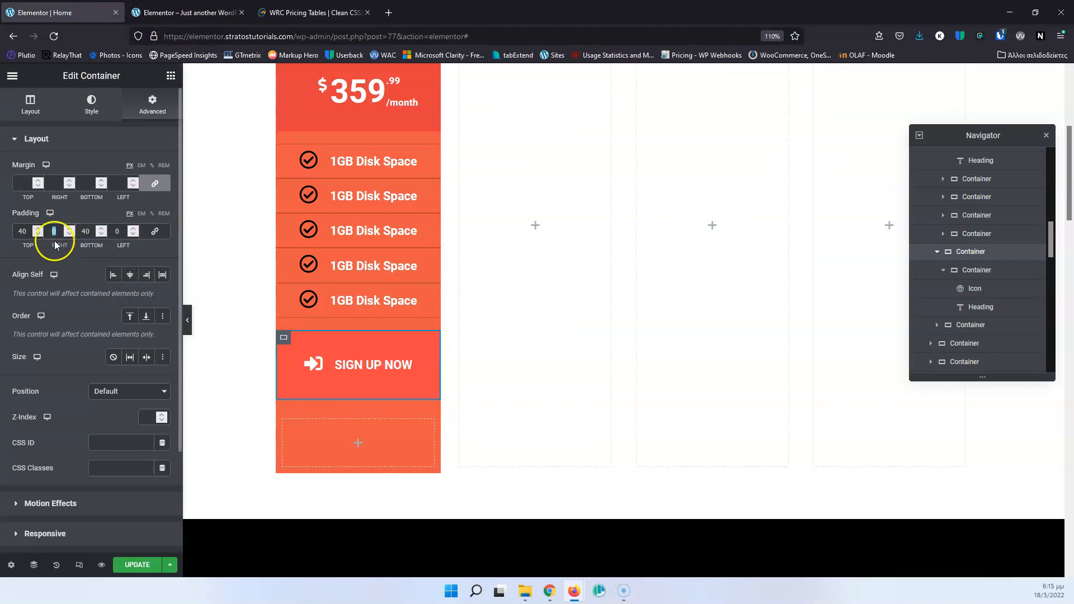
{"action": "type", "text": "20"}
{"action": "left_click", "coordinate": [112, 230]}
{"action": "type", "text": "20"}
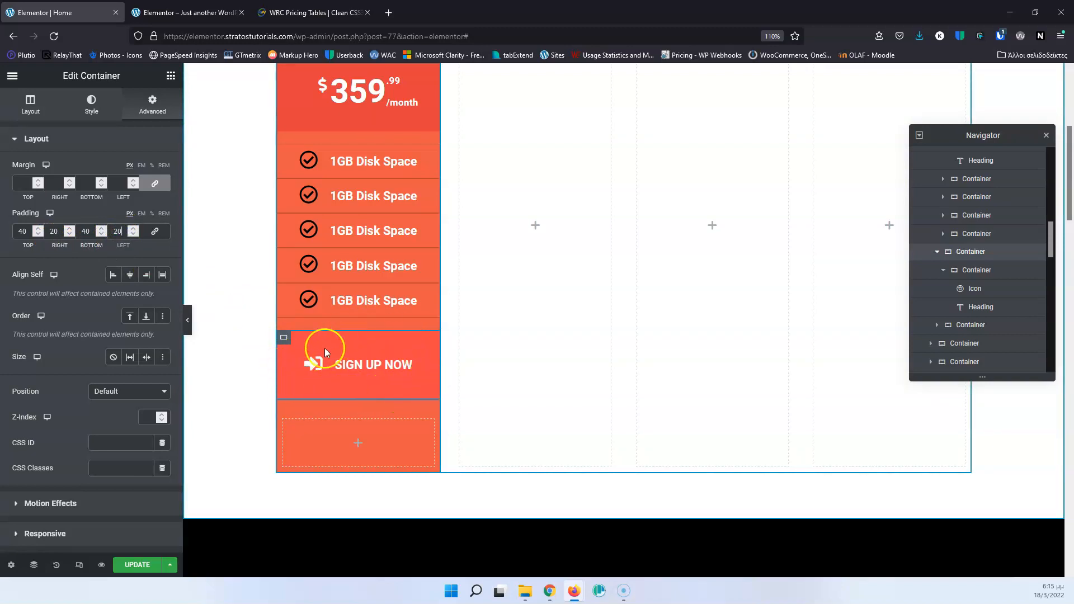
Give the inner container holding the icon and heading a classic #FF0000 background, comparing it with the WRC Pricing Tables page.
{"action": "left_click", "coordinate": [302, 367]}
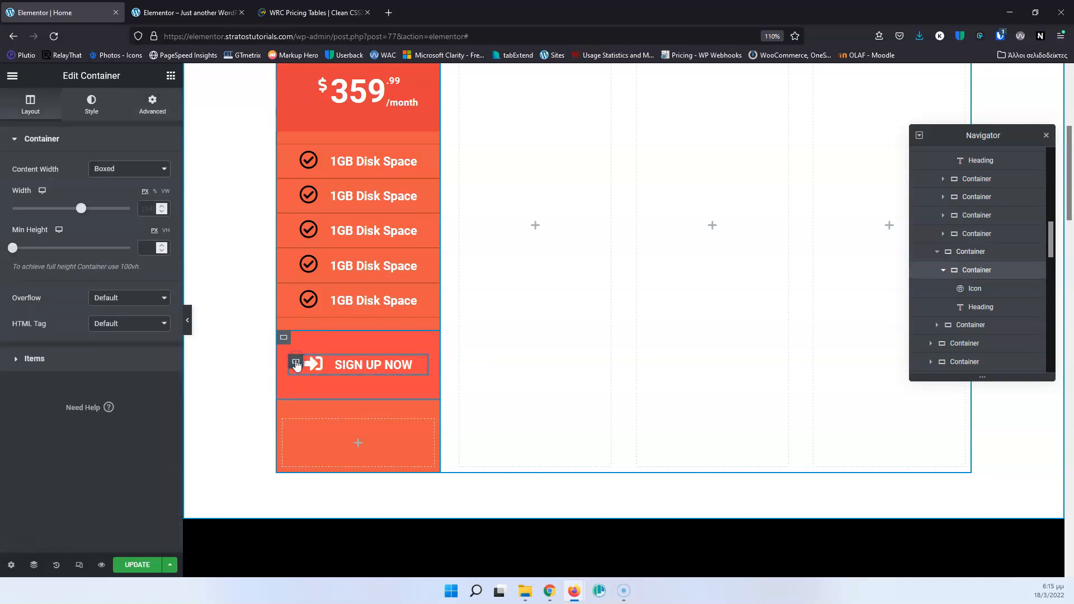
{"action": "left_click", "coordinate": [1001, 274]}
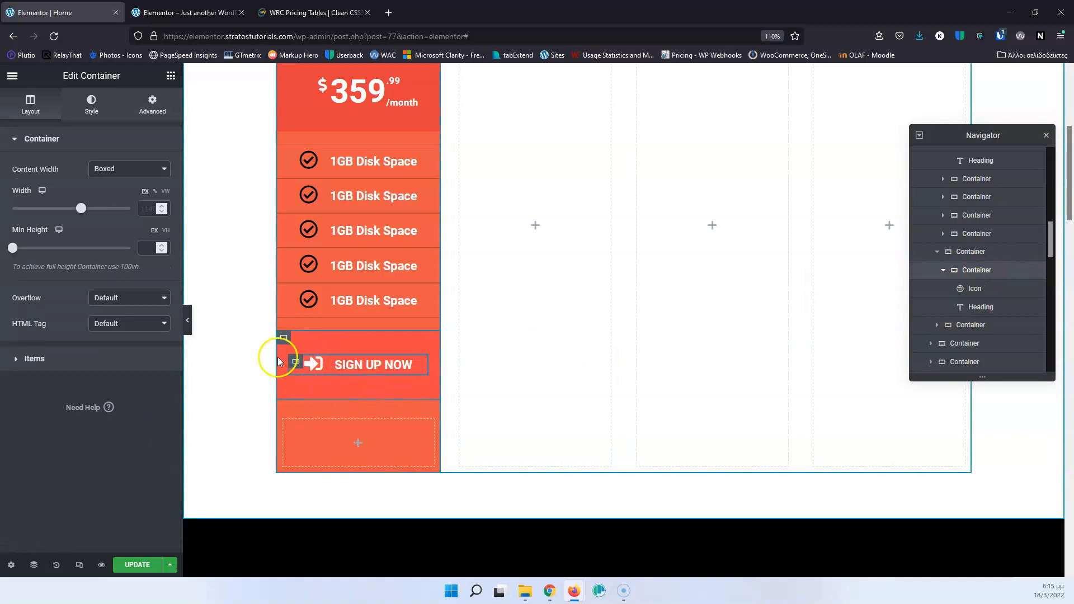
{"action": "left_click", "coordinate": [312, 12]}
{"action": "left_click", "coordinate": [78, 12]}
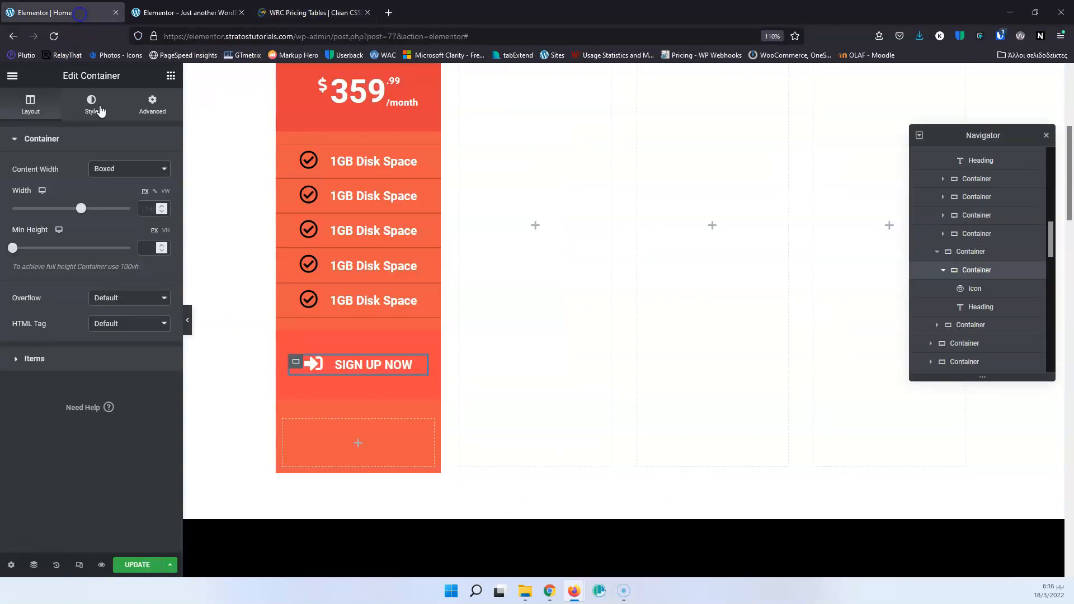
{"action": "left_click", "coordinate": [151, 103]}
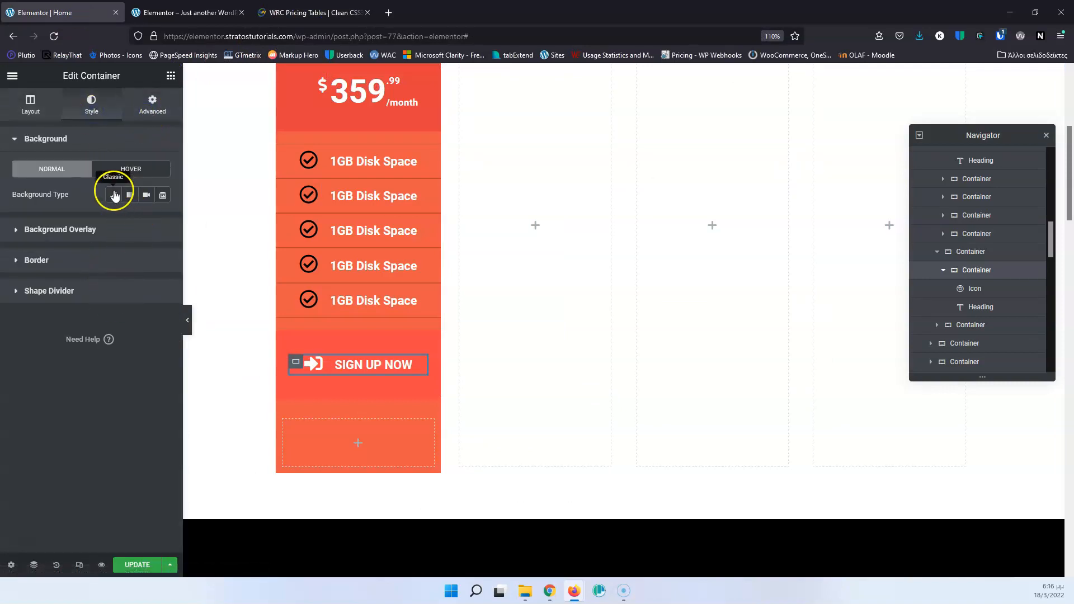
{"action": "left_click", "coordinate": [113, 194]}
{"action": "left_click", "coordinate": [162, 220]}
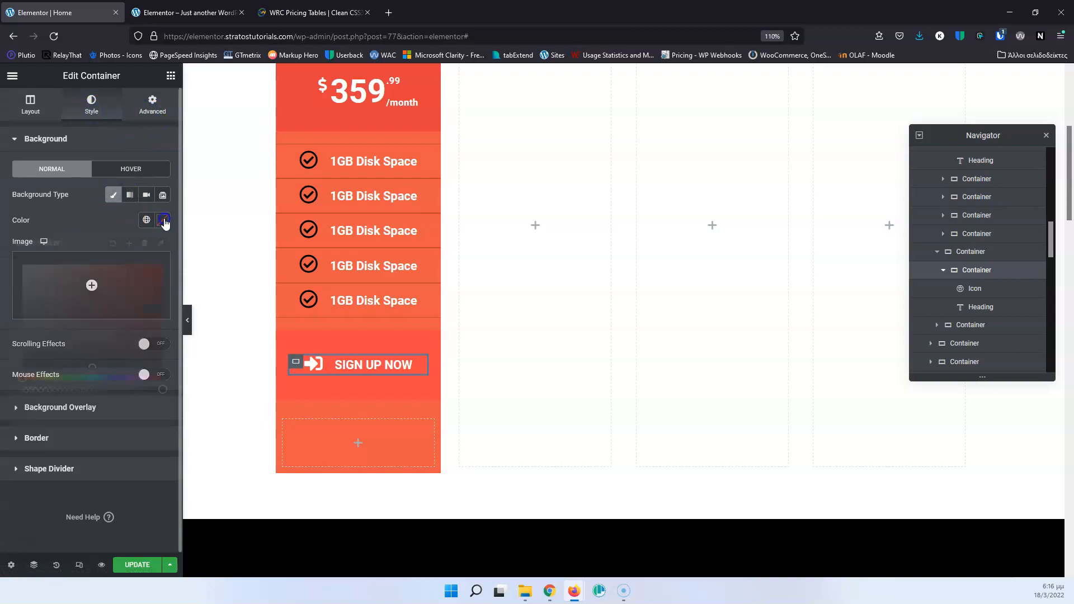
{"action": "left_click", "coordinate": [161, 272]}
{"action": "left_click_drag", "start_coordinate": [161, 273], "coordinate": [168, 263]}
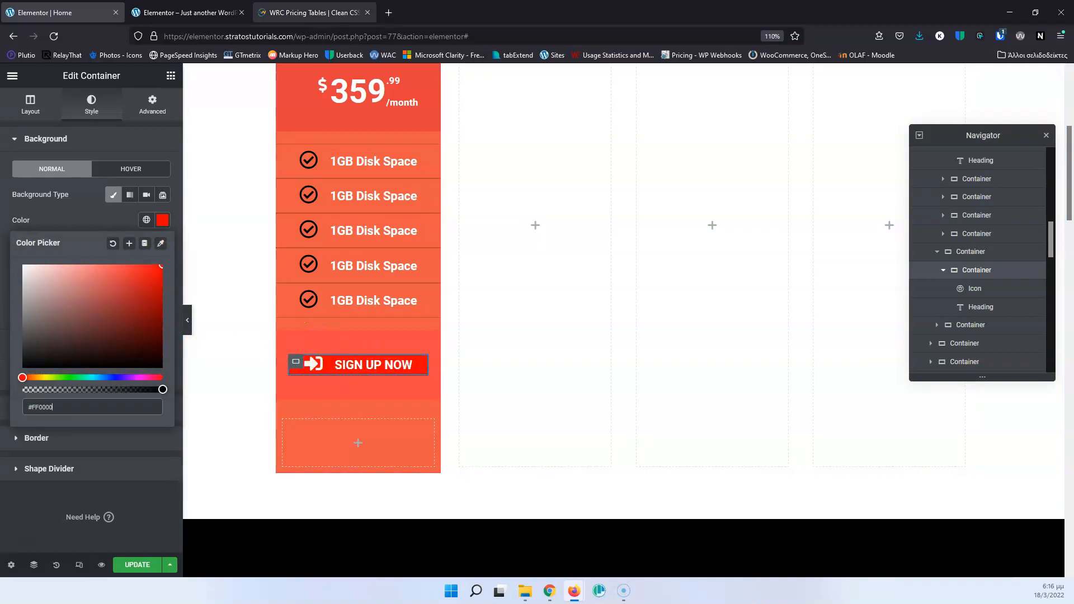
{"action": "left_click", "coordinate": [314, 13]}
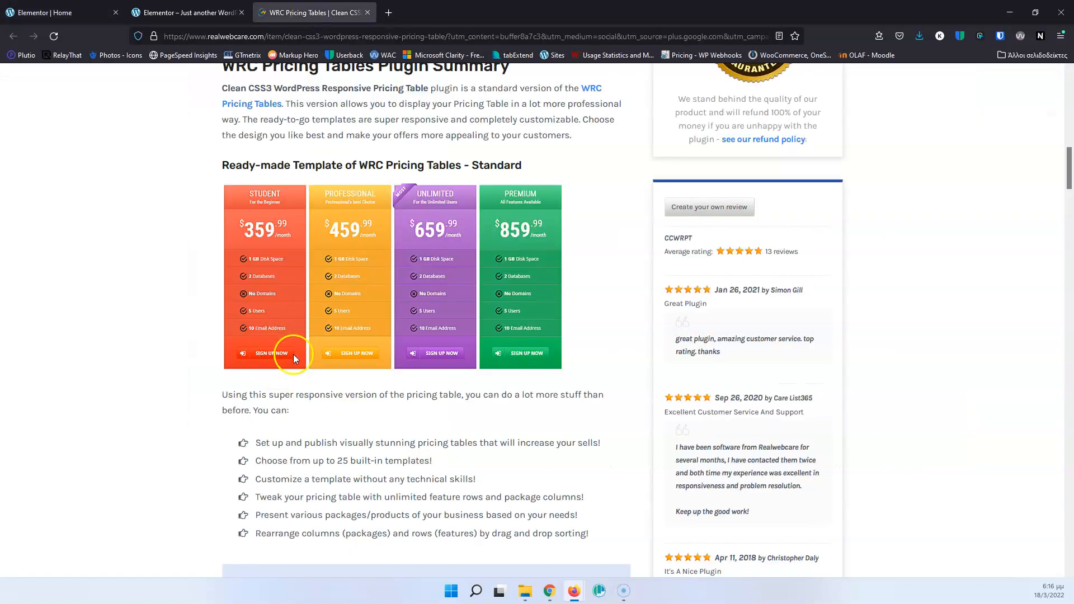
{"action": "left_click", "coordinate": [62, 12]}
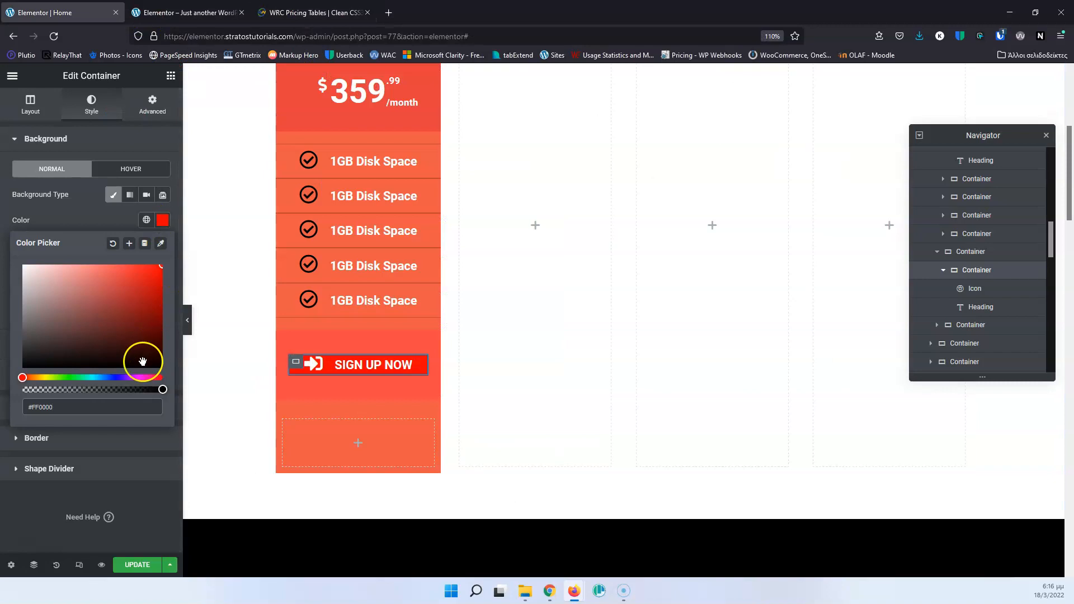
Set the border radius of the inner button container to 10 px on all corners.
{"action": "left_click", "coordinate": [92, 203]}
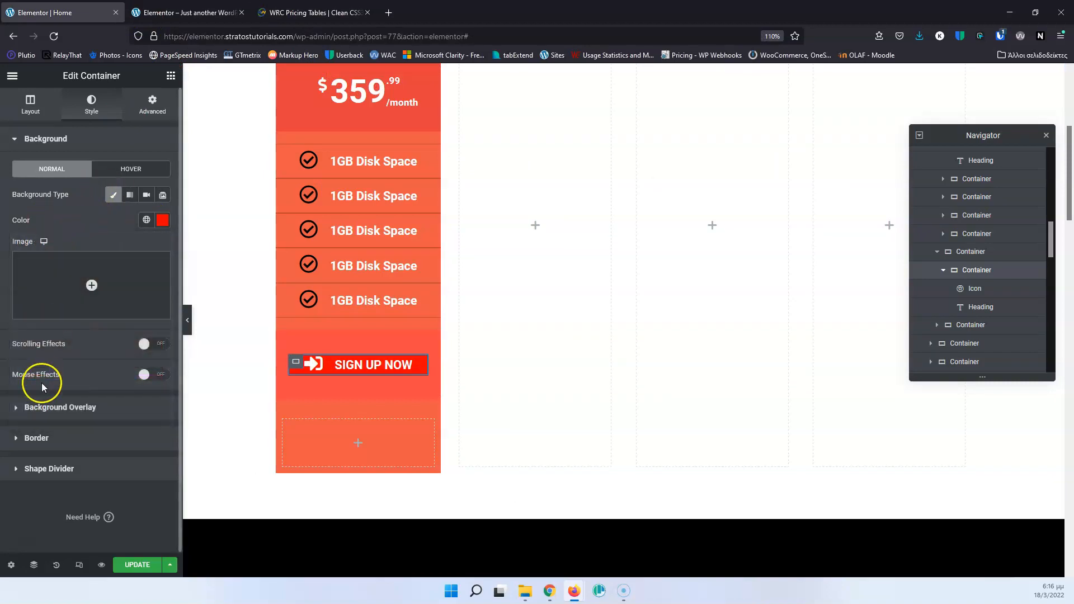
{"action": "left_click", "coordinate": [36, 437]}
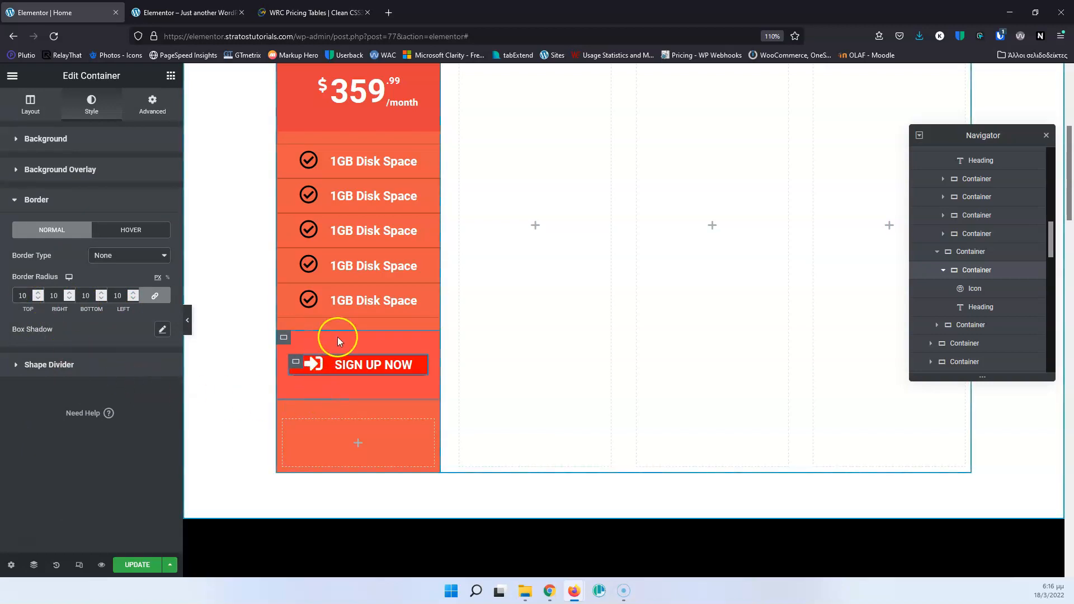
Check the WRC Pricing Tables reference, add a box shadow with a blur of 2 to the inner button container, and update the page.
{"action": "left_click", "coordinate": [310, 12]}
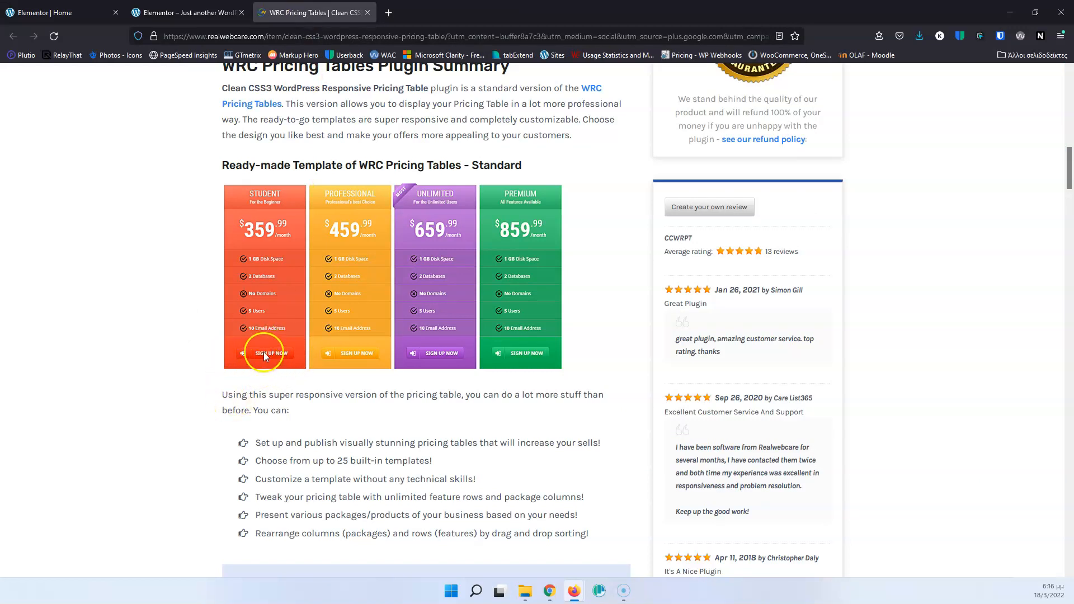
{"action": "left_click", "coordinate": [47, 12]}
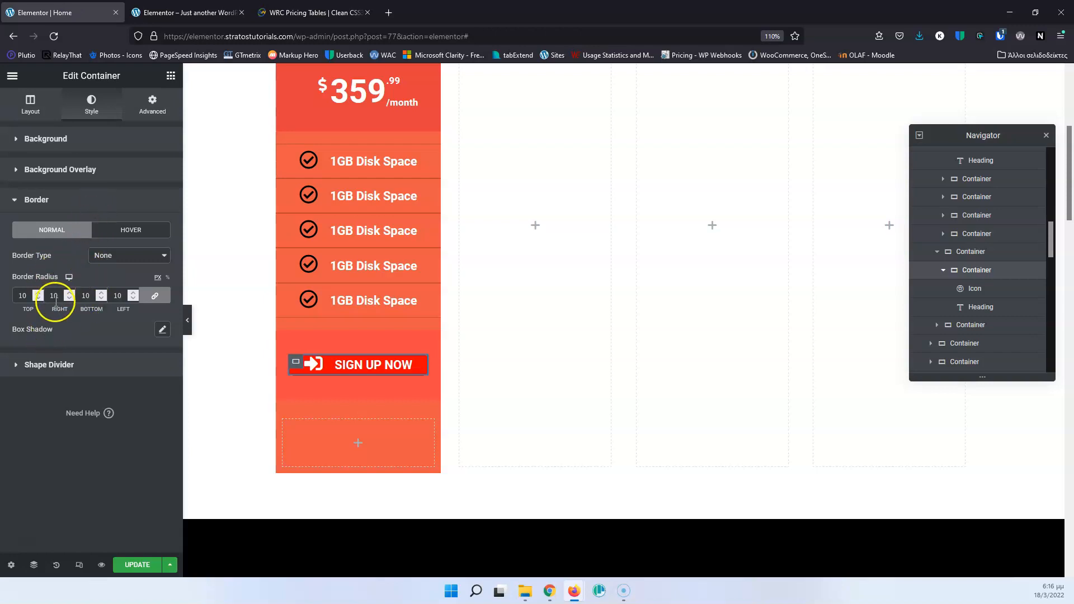
{"action": "left_click", "coordinate": [163, 330]}
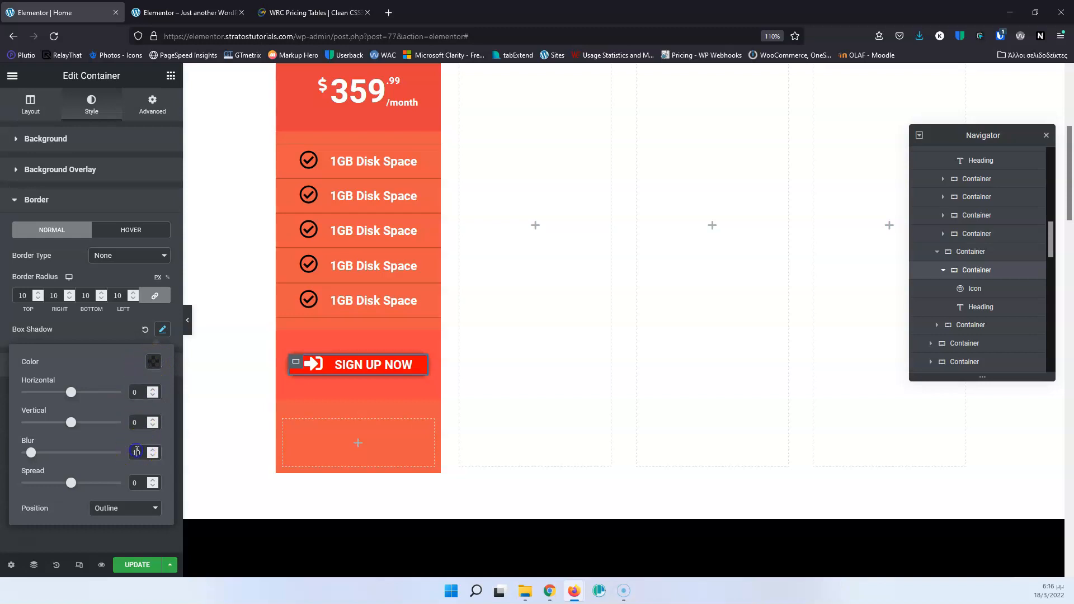
{"action": "key", "text": "Down"}
{"action": "key", "text": "Down"}
{"action": "key", "text": "Down"}
{"action": "key", "text": "Down"}
{"action": "key", "text": "Down"}
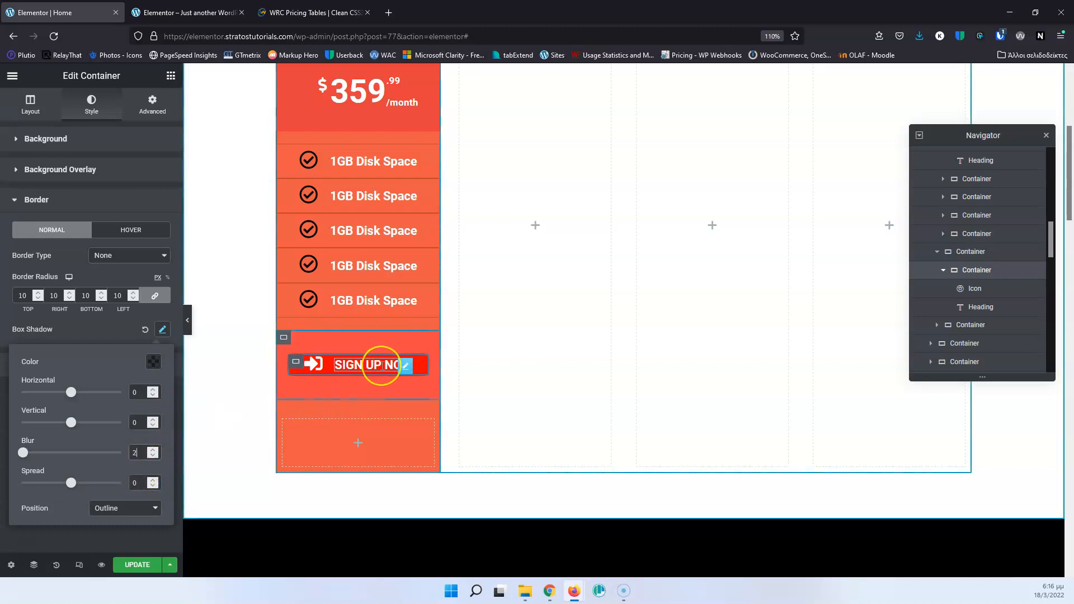
{"action": "left_click", "coordinate": [137, 565]}
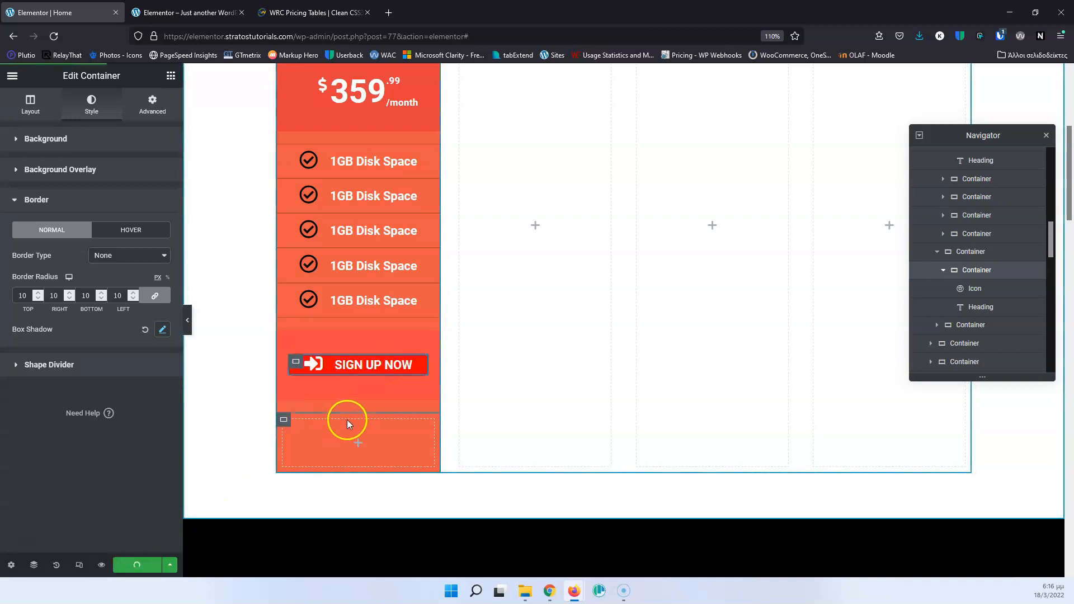
Delete the empty container below the SIGN UP NOW button in the STUDENT column.
{"action": "left_click", "coordinate": [282, 420]}
{"action": "right_click", "coordinate": [280, 418]}
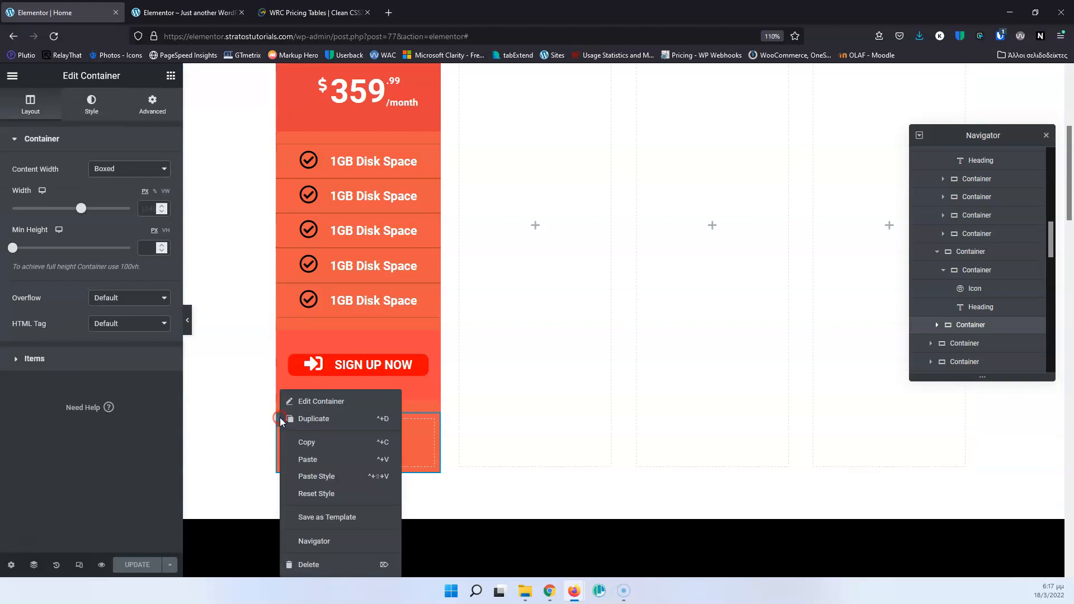
{"action": "left_click", "coordinate": [308, 566]}
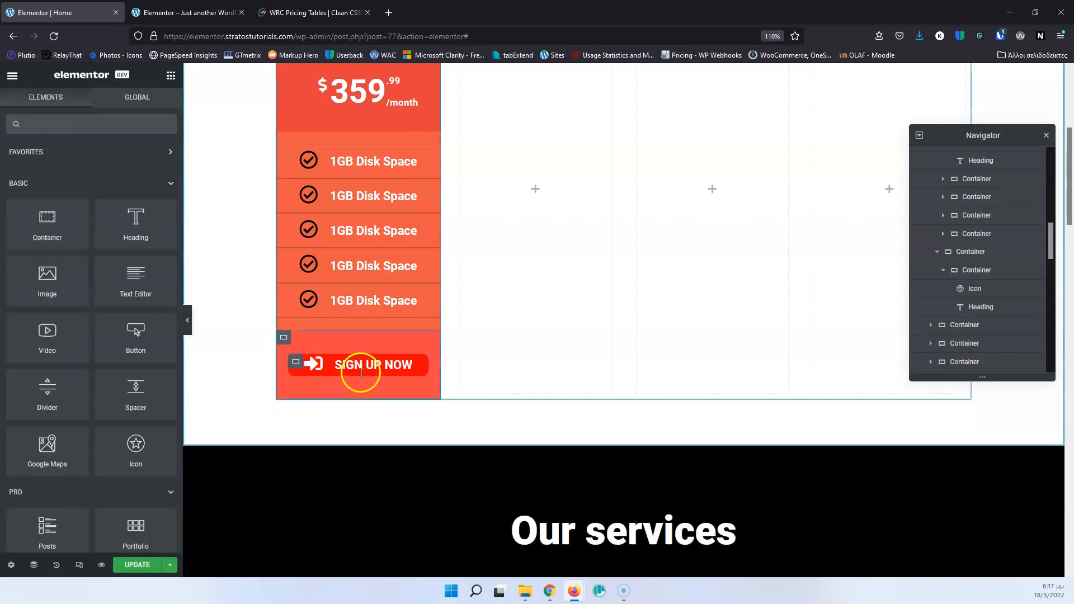
Set the inner SIGN UP NOW container's HTML tag to a with the link # and update the page.
{"action": "left_click", "coordinate": [341, 367]}
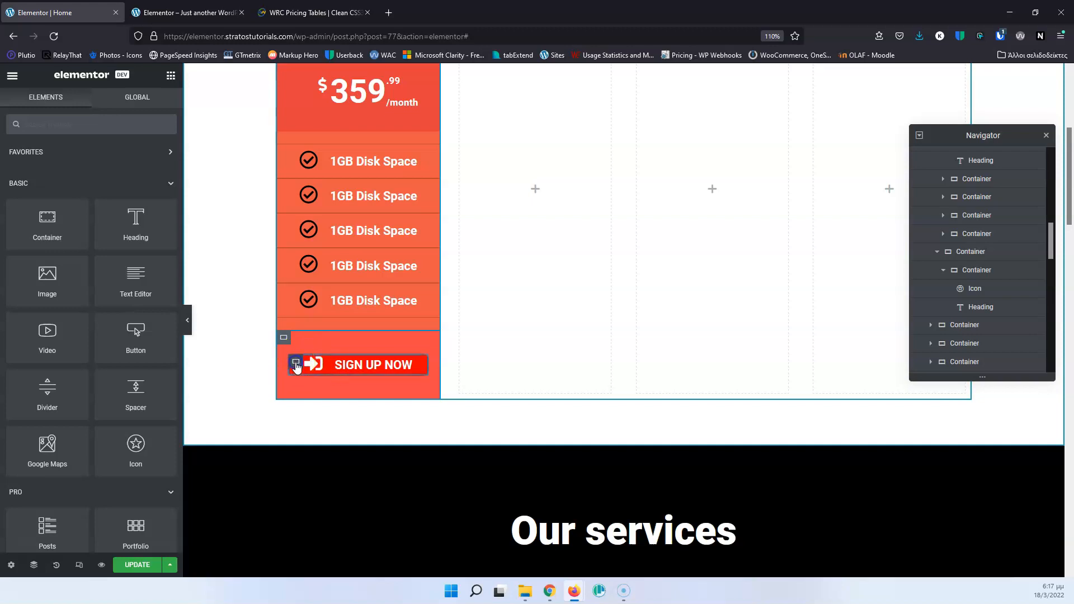
{"action": "left_click", "coordinate": [297, 365]}
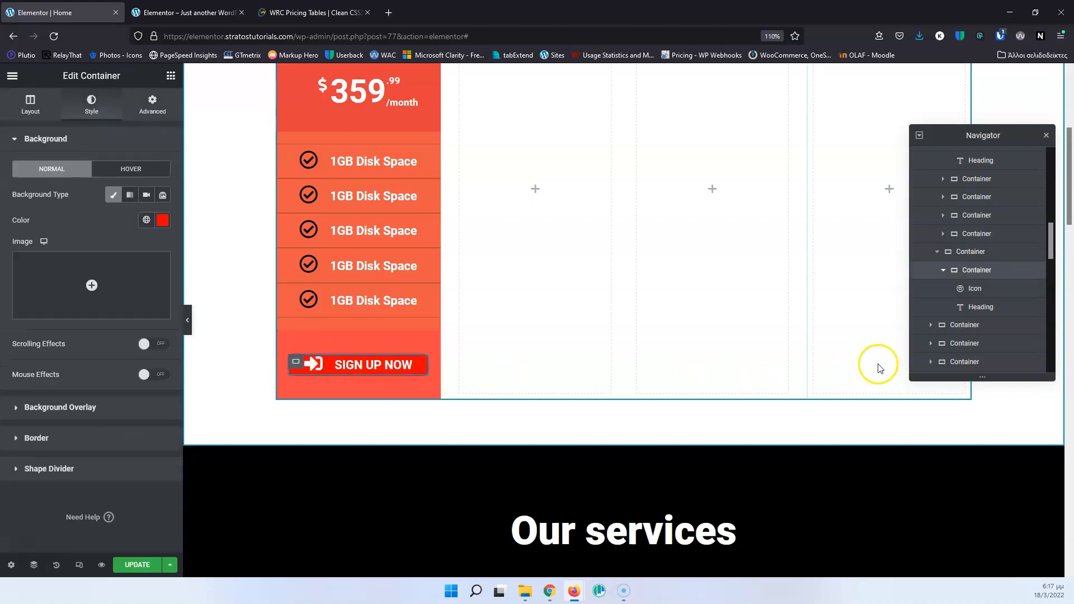
{"action": "left_click", "coordinate": [970, 270]}
{"action": "left_click", "coordinate": [30, 105]}
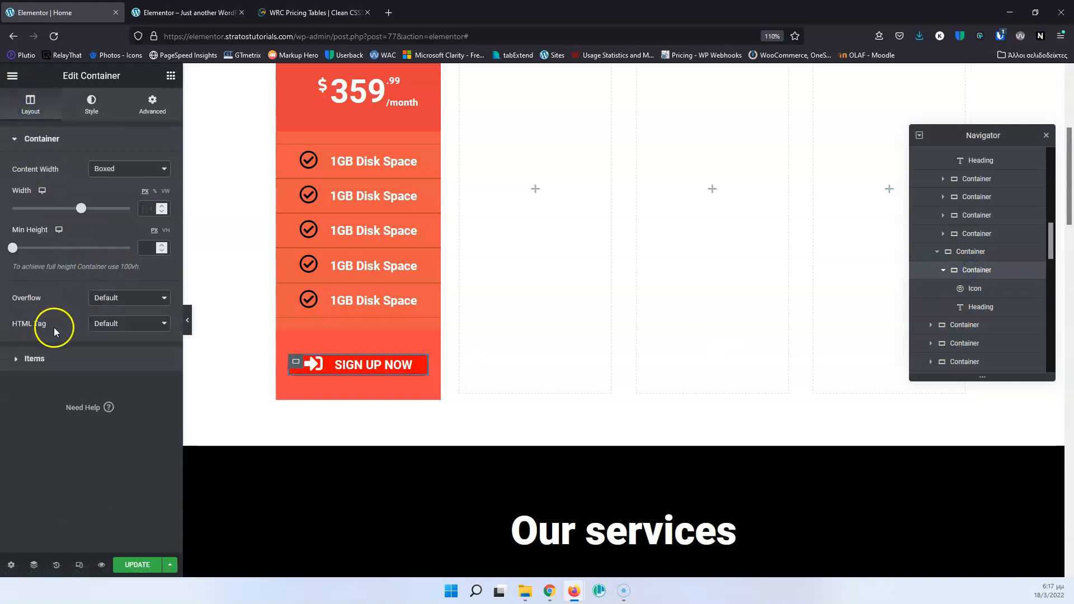
{"action": "left_click", "coordinate": [138, 327]}
{"action": "left_click", "coordinate": [110, 464]}
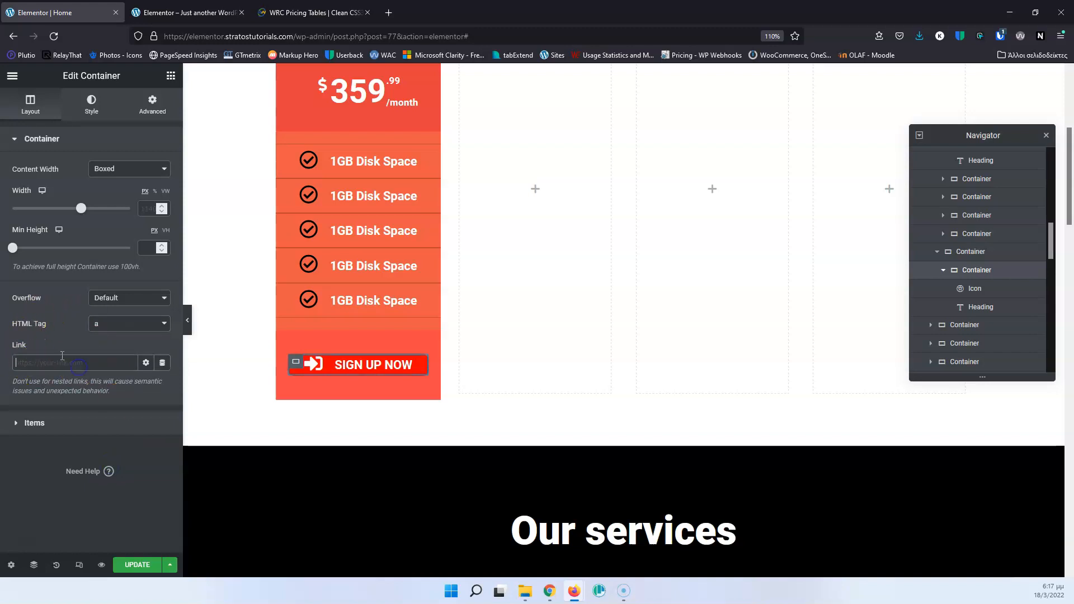
{"action": "left_click", "coordinate": [71, 360]}
{"action": "type", "text": "#"}
{"action": "left_click", "coordinate": [134, 564]}
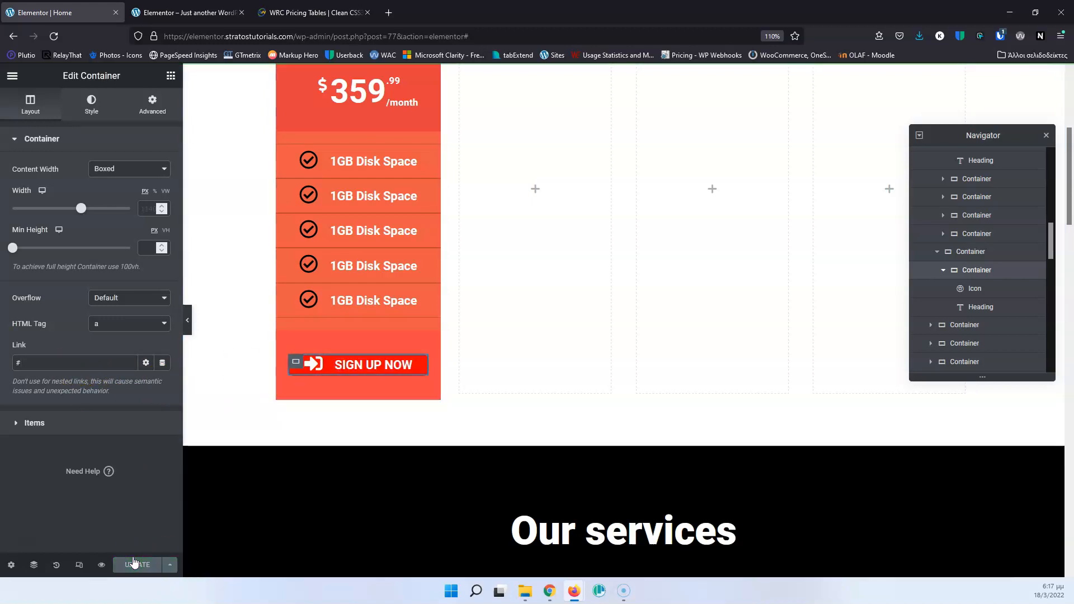
Check the pricing table reference, unlink the inner button container's padding values, and set the top and bottom padding to 5 px.
{"action": "left_click", "coordinate": [302, 12]}
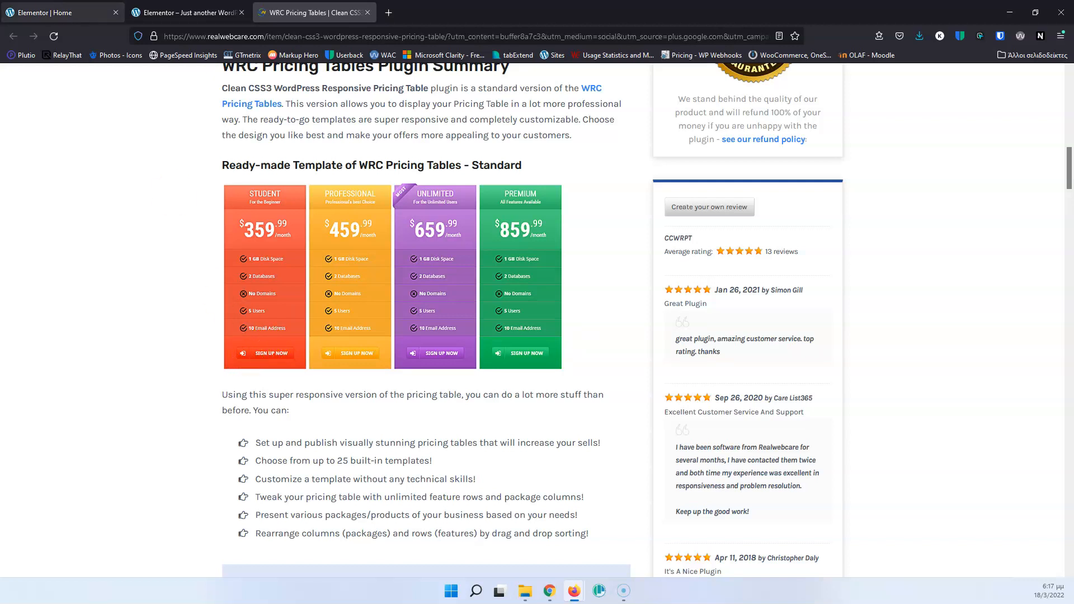
{"action": "key", "text": "ctrl+Tab"}
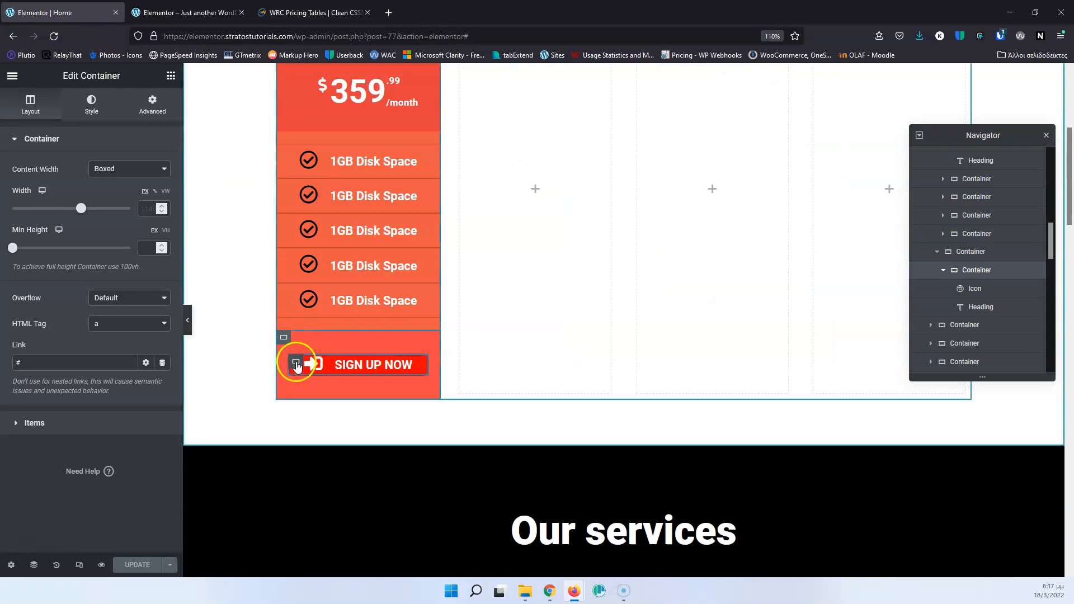
{"action": "left_click", "coordinate": [150, 107]}
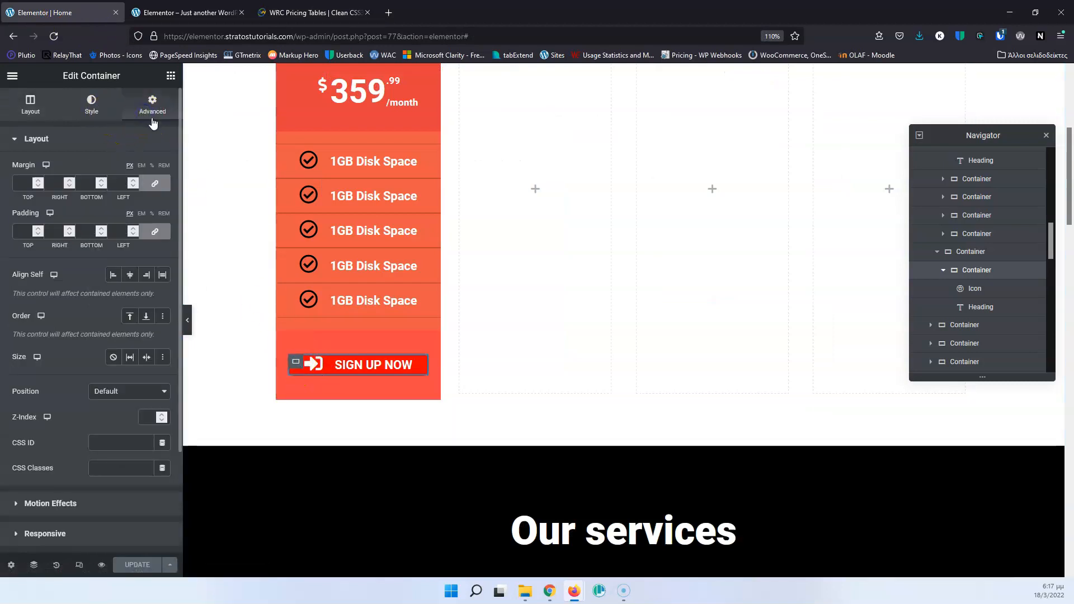
{"action": "left_click", "coordinate": [155, 231]}
{"action": "double_click", "coordinate": [16, 230]}
{"action": "type", "text": "5"}
{"action": "left_click", "coordinate": [91, 231]}
{"action": "type", "text": "5"}
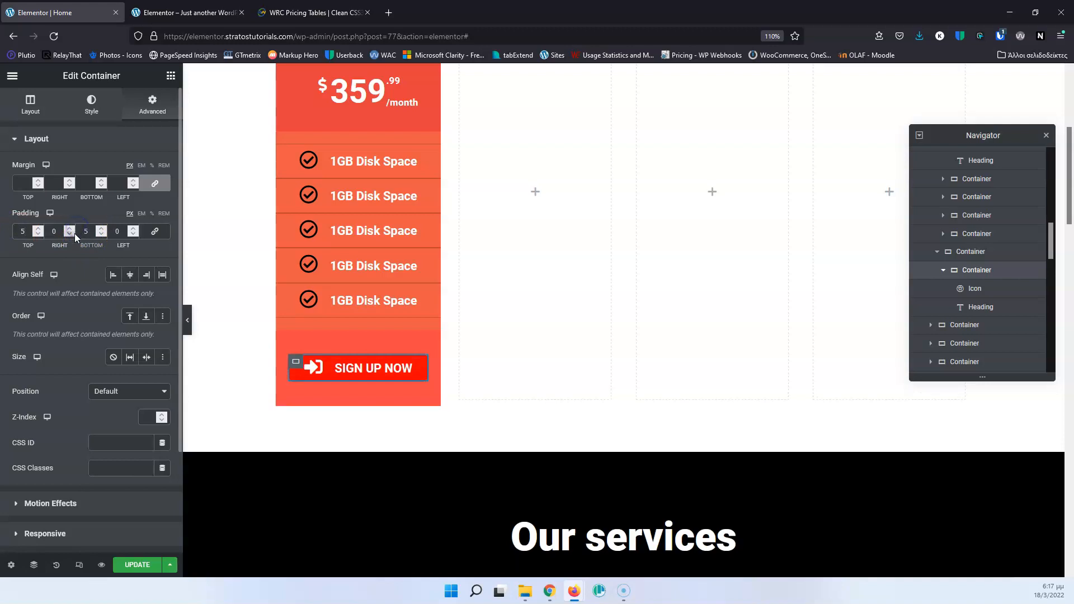
Increase the inner button container's top and bottom padding to 7 px and select its sign-up icon.
{"action": "left_click", "coordinate": [27, 229]}
{"action": "key", "text": "Up"}
{"action": "key", "text": "Up"}
{"action": "left_click", "coordinate": [91, 231]}
{"action": "key", "text": "Up"}
{"action": "key", "text": "Up"}
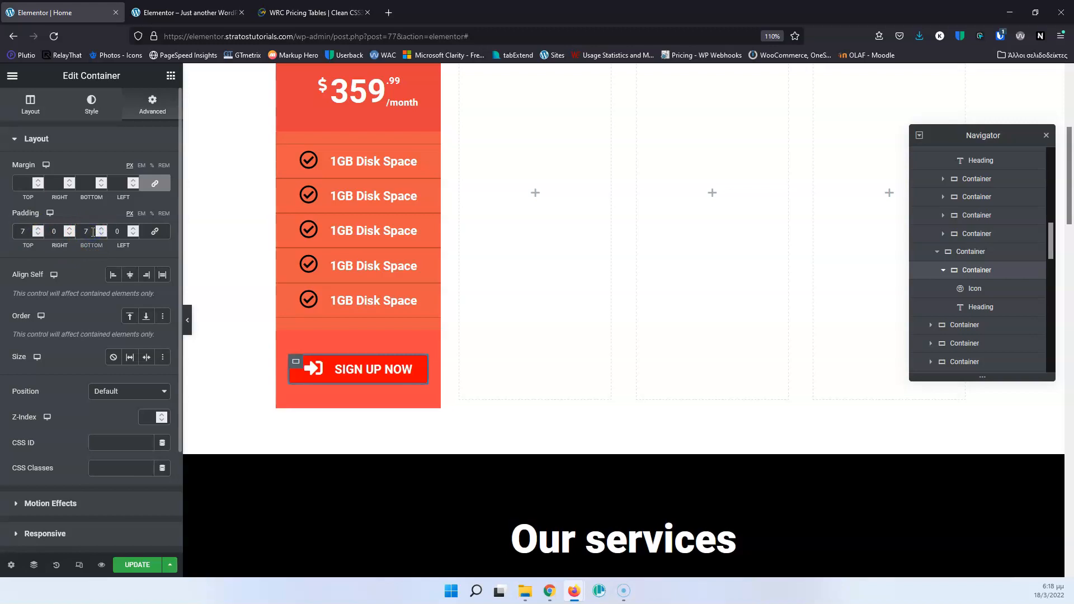
{"action": "left_click", "coordinate": [316, 367]}
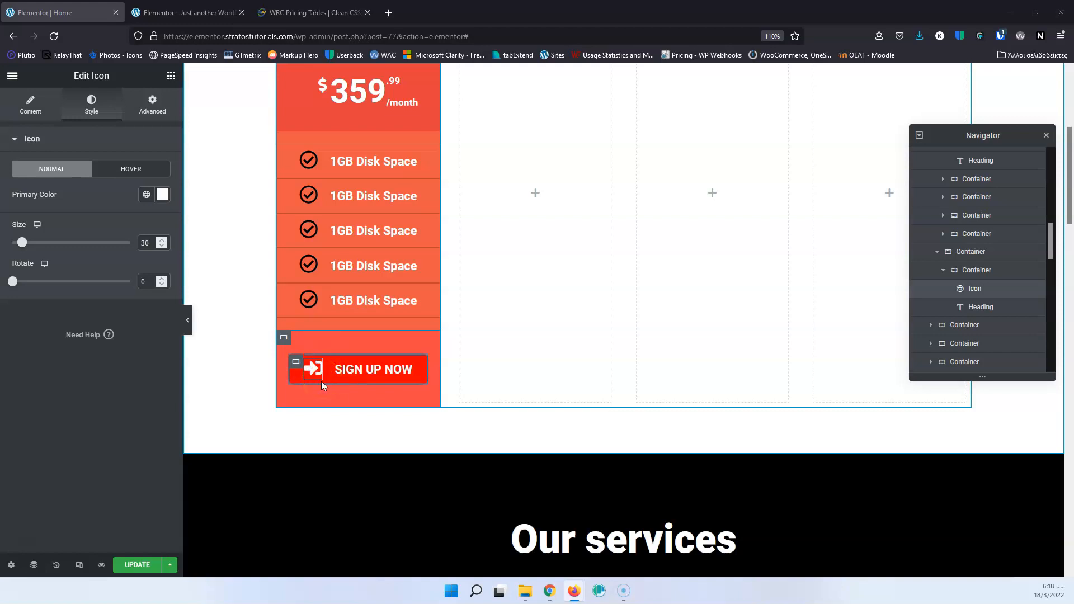
Reset the inner button container's top and bottom padding to 0.
{"action": "left_click", "coordinate": [296, 363]}
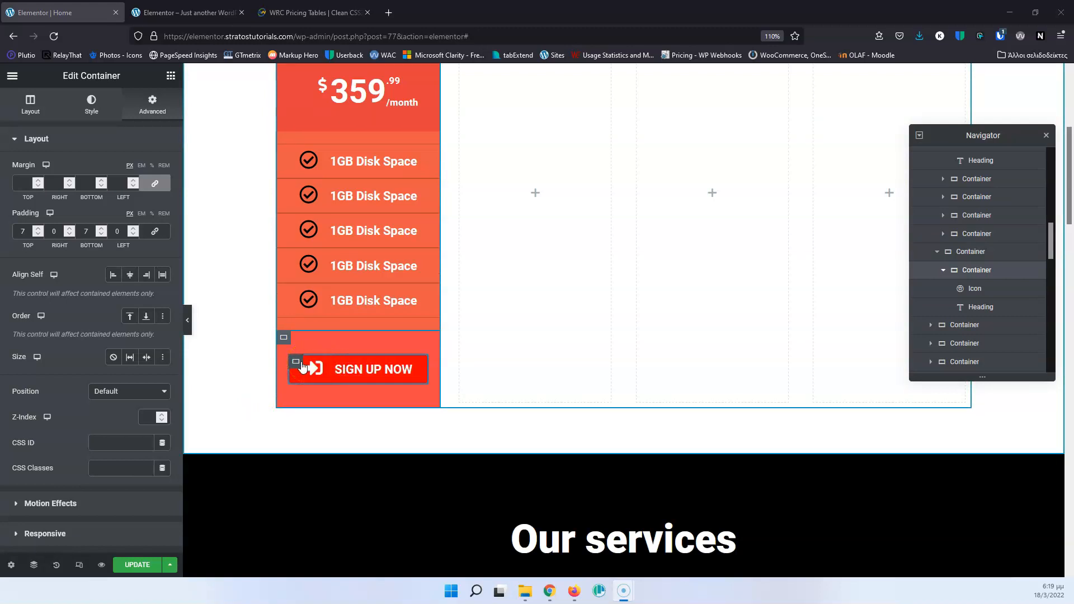
{"action": "left_click", "coordinate": [24, 234]}
{"action": "left_click_drag", "start_coordinate": [25, 236], "coordinate": [14, 235]}
{"action": "type", "text": "0"}
{"action": "double_click", "coordinate": [88, 233]}
{"action": "type", "text": "0"}
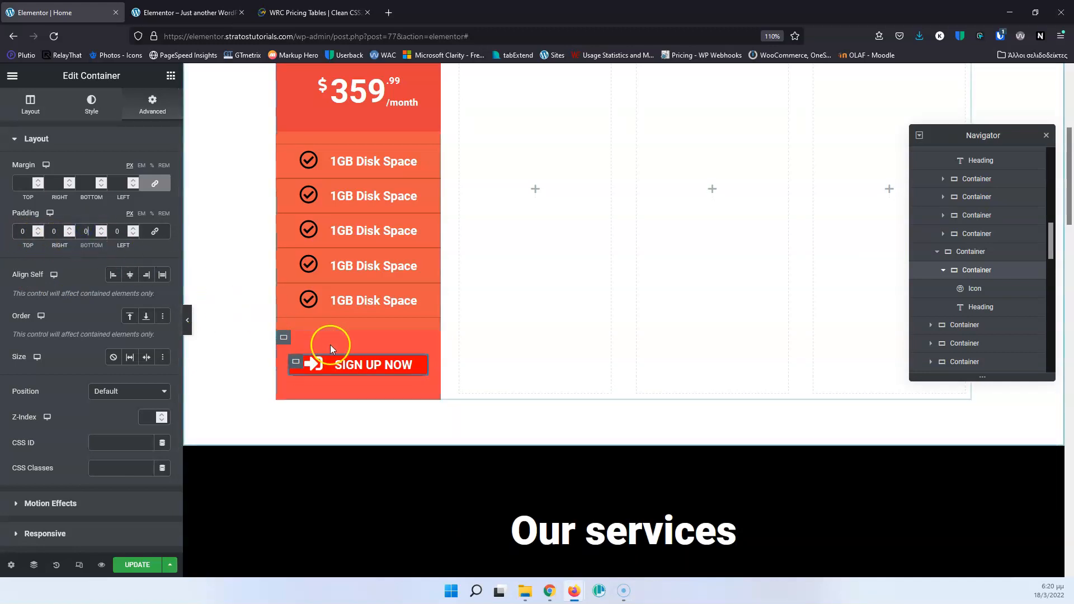
Unlink the sign-up icon's padding values and set the top and bottom to 7 px and the right to 20 px.
{"action": "left_click", "coordinate": [316, 365]}
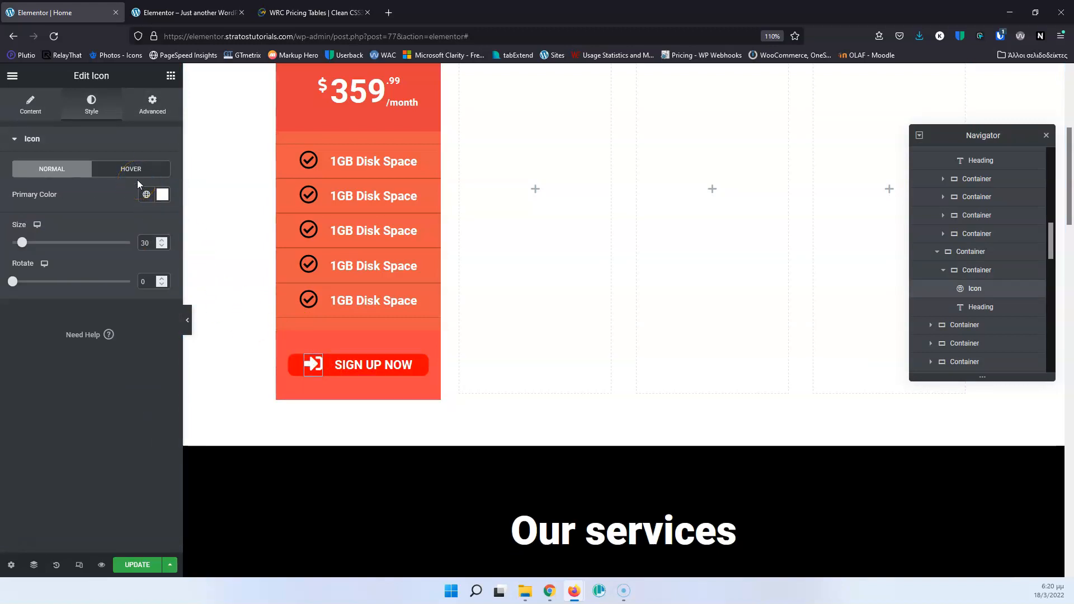
{"action": "left_click", "coordinate": [162, 108]}
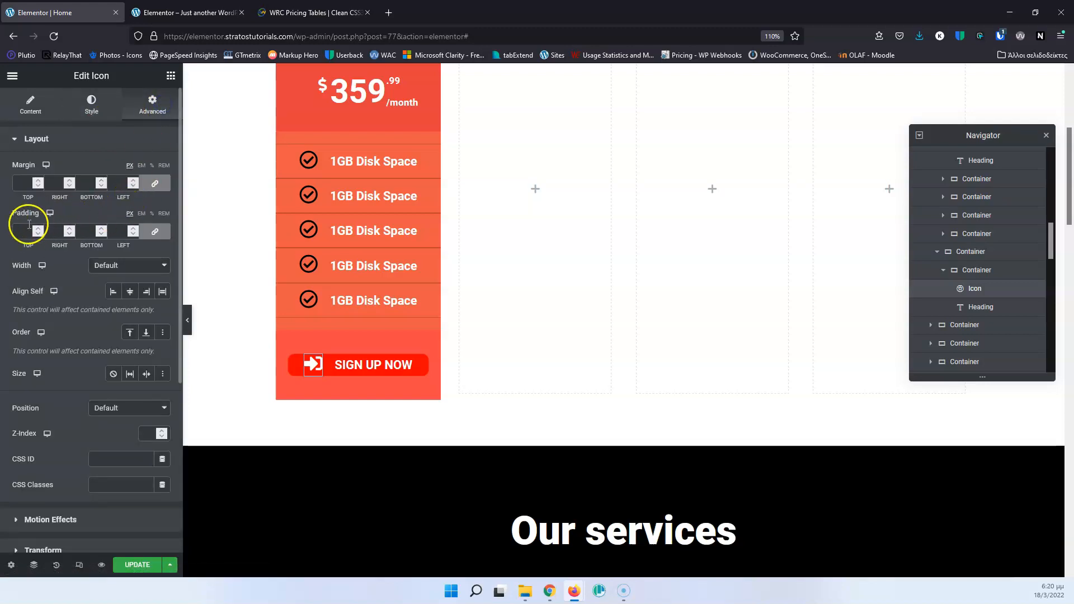
{"action": "left_click", "coordinate": [151, 233]}
{"action": "left_click", "coordinate": [25, 231]}
{"action": "type", "text": "7"}
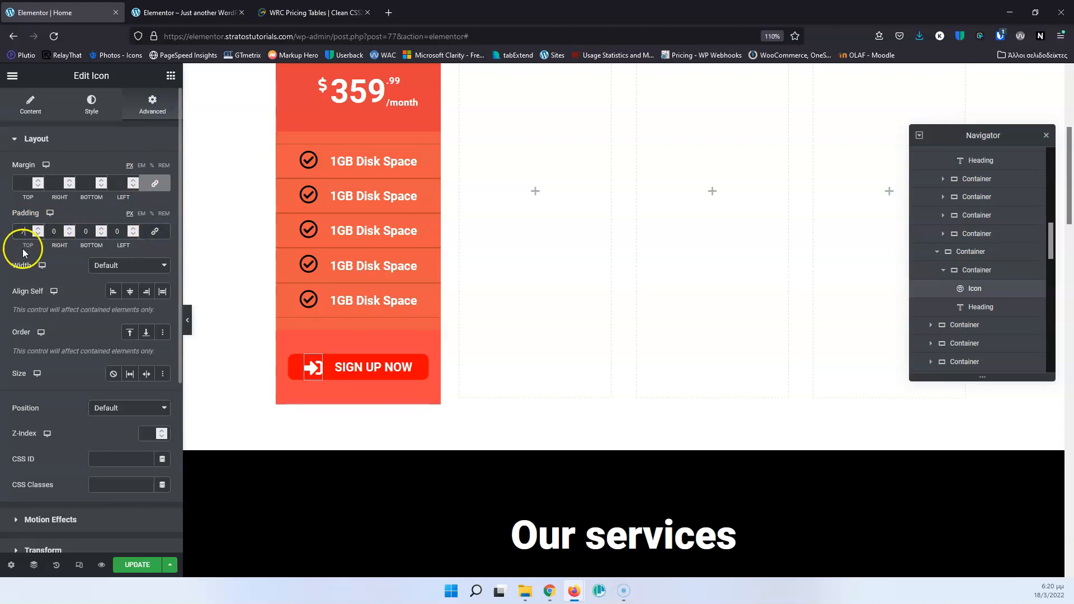
{"action": "left_click", "coordinate": [86, 231]}
{"action": "type", "text": "7"}
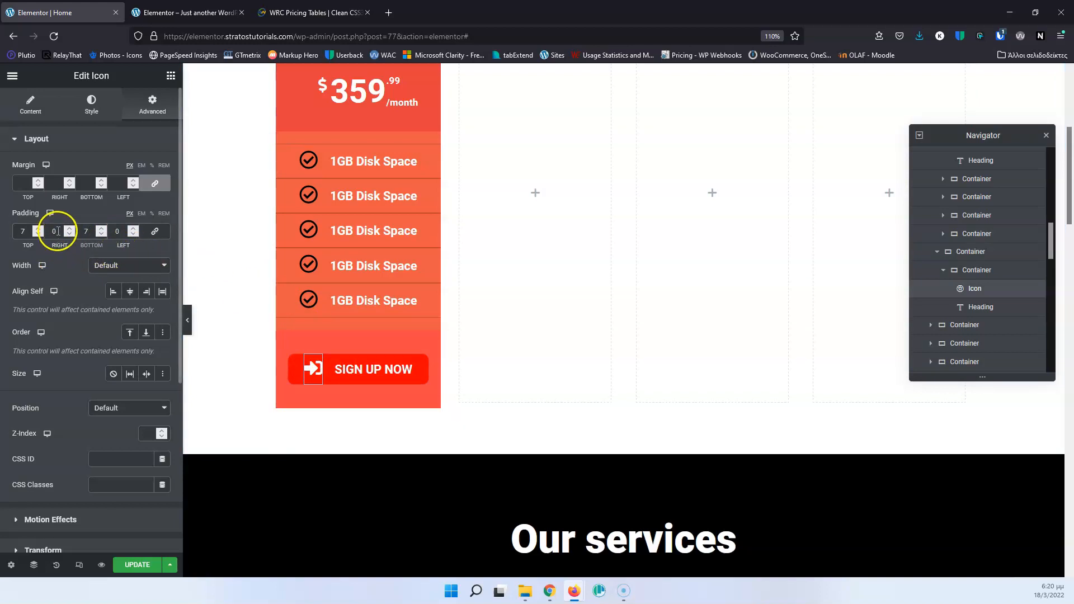
{"action": "left_click_drag", "start_coordinate": [56, 231], "coordinate": [41, 230]}
{"action": "type", "text": "20"}
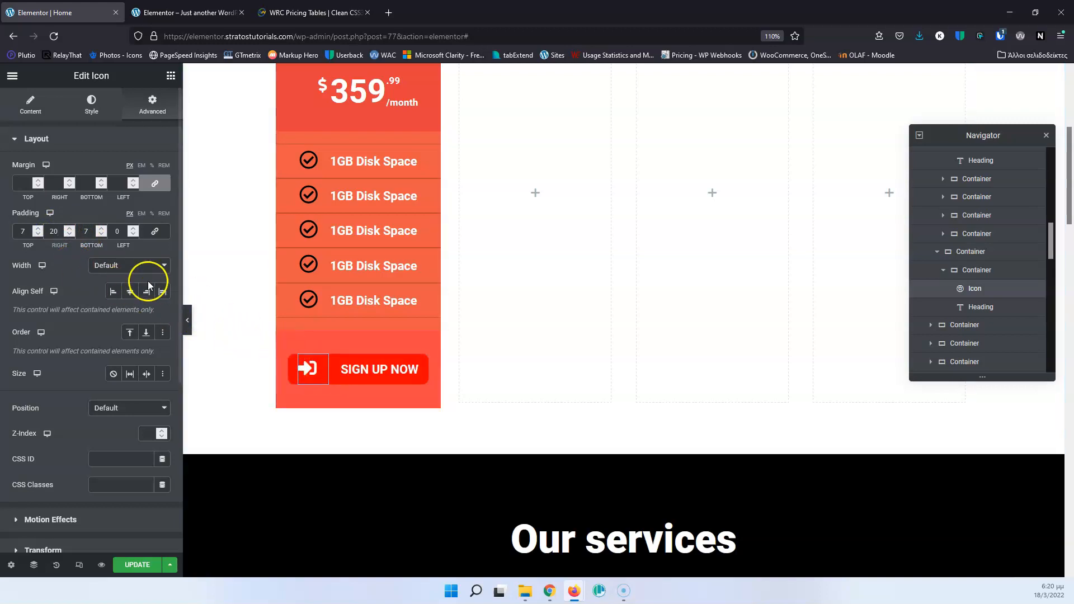
Give the sign-up icon a solid border with unlinked widths, 2 px on the right side only.
{"action": "scroll", "coordinate": [102, 364], "scroll_direction": "down", "scroll_amount": 5}
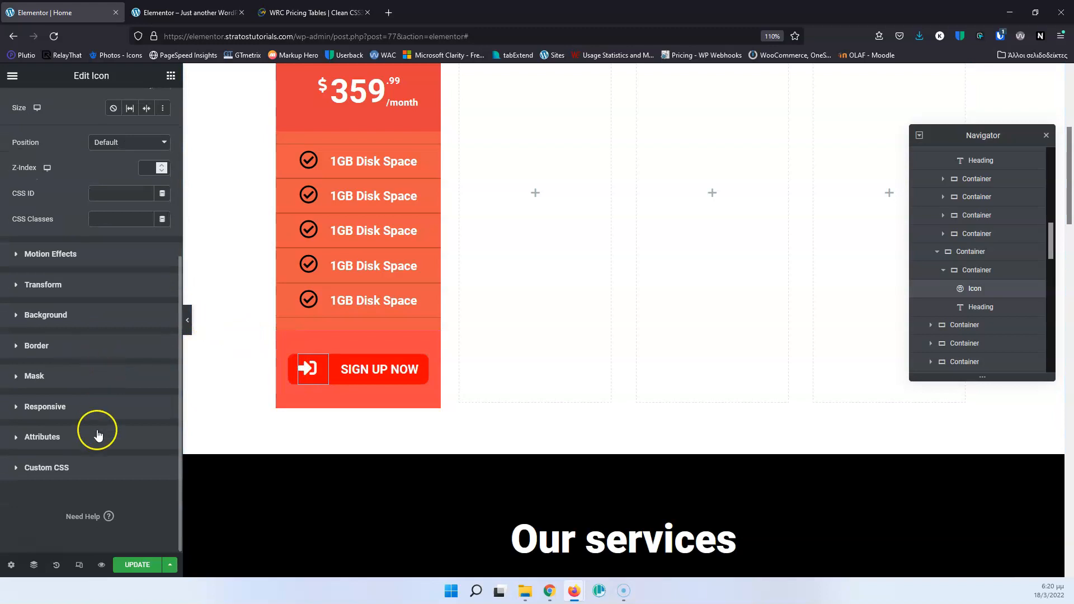
{"action": "left_click", "coordinate": [48, 345]}
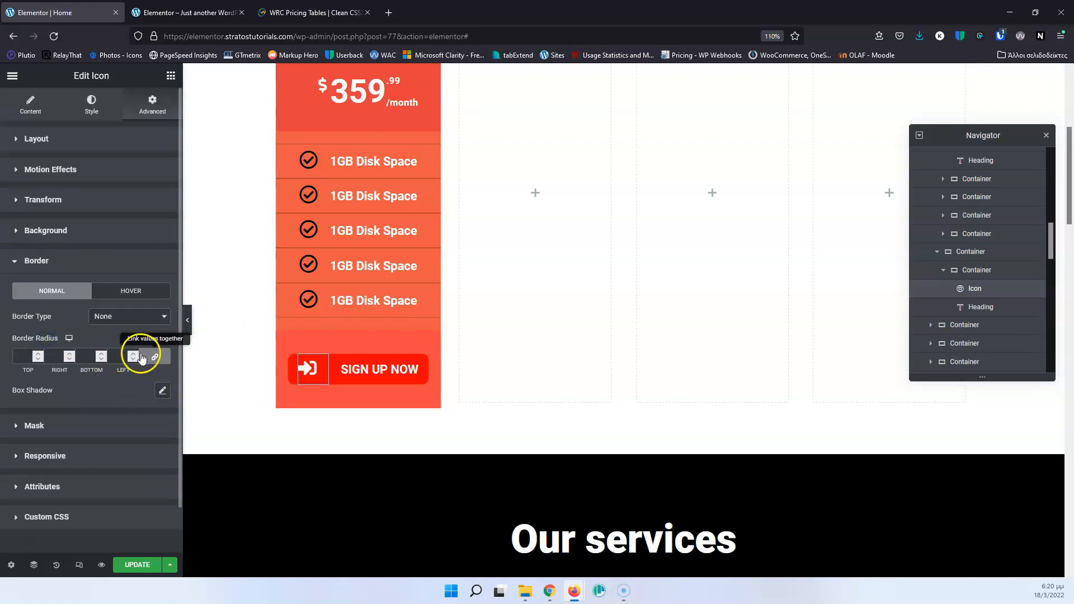
{"action": "left_click", "coordinate": [83, 355]}
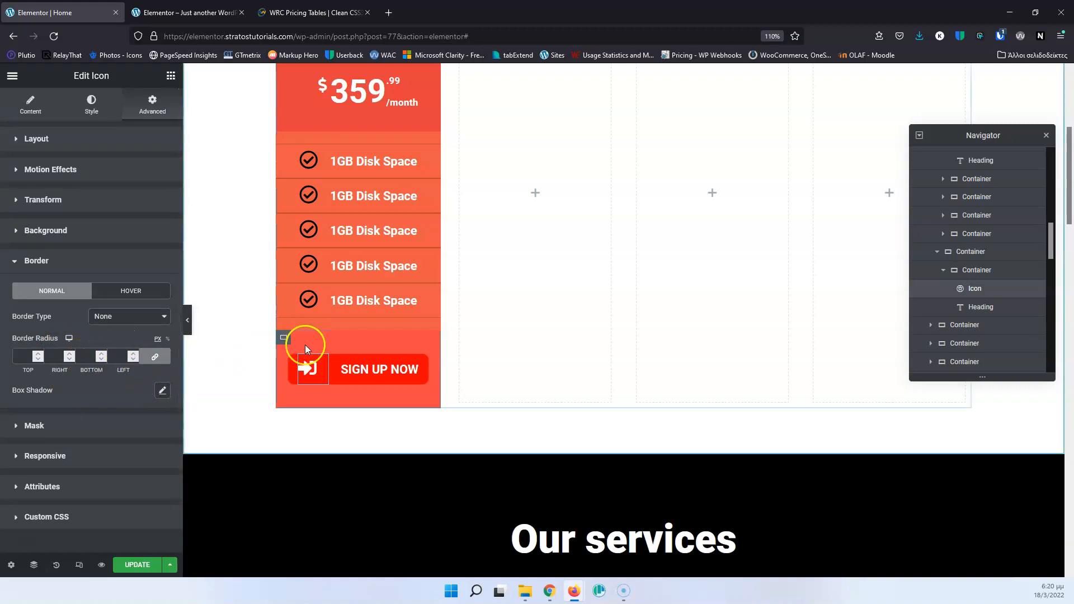
{"action": "left_click", "coordinate": [130, 319]}
{"action": "left_click", "coordinate": [112, 346]}
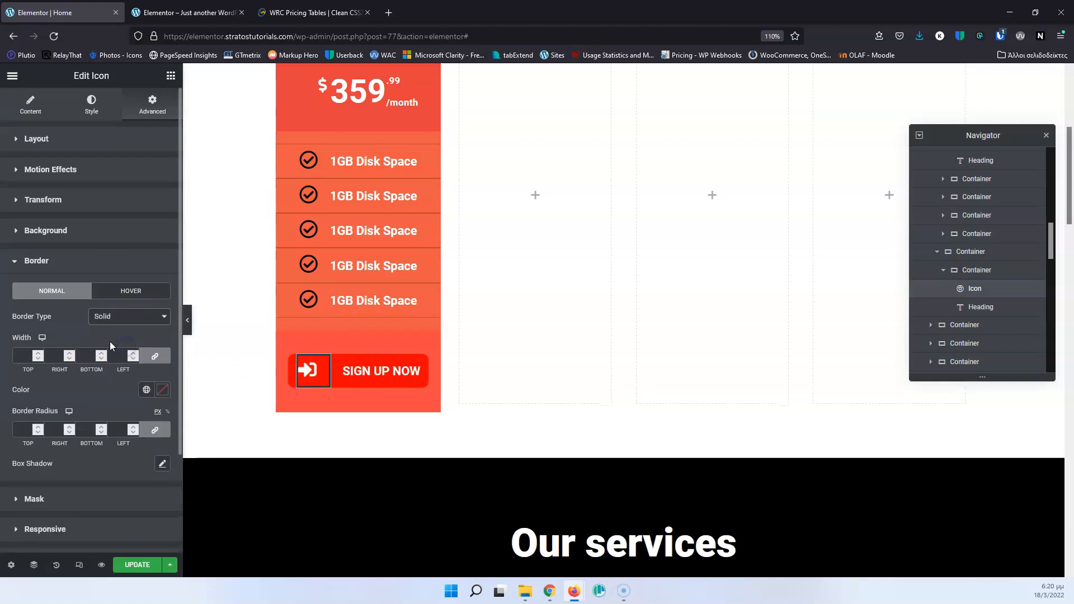
{"action": "left_click", "coordinate": [153, 356]}
{"action": "left_click_drag", "start_coordinate": [62, 355], "coordinate": [39, 355]}
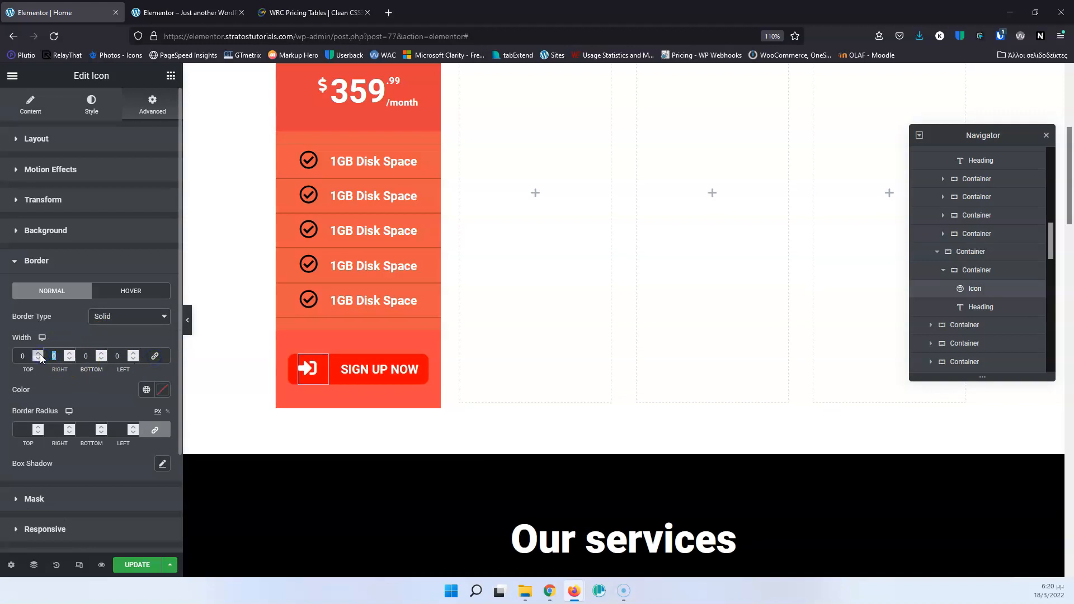
{"action": "type", "text": "2"}
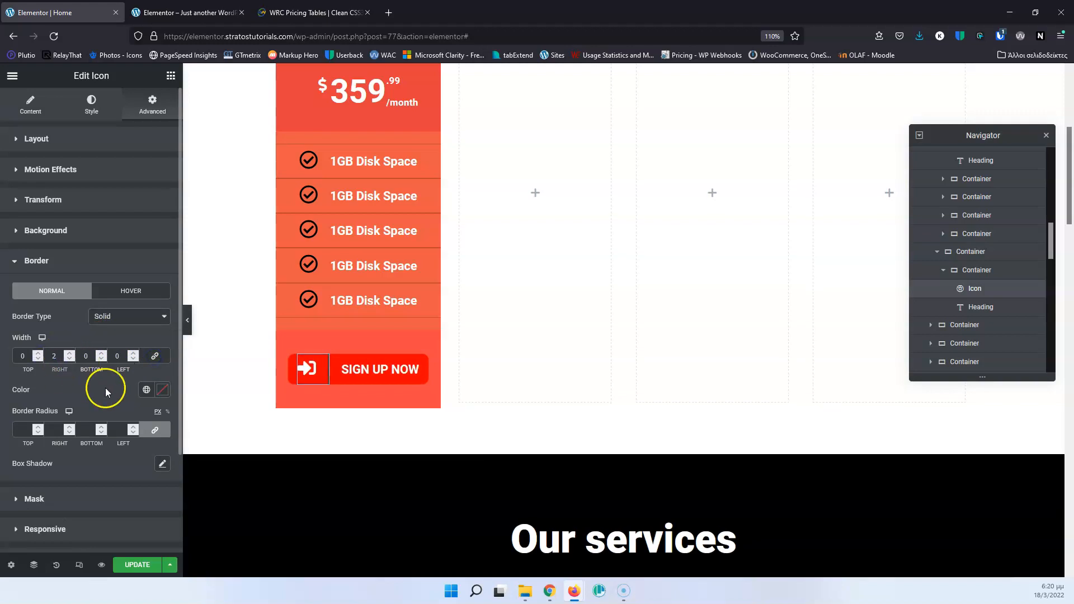
Set the icon's border color to #00000021 and update the page for viewing on the live site.
{"action": "left_click", "coordinate": [161, 390]}
{"action": "left_click_drag", "start_coordinate": [81, 297], "coordinate": [16, 333]}
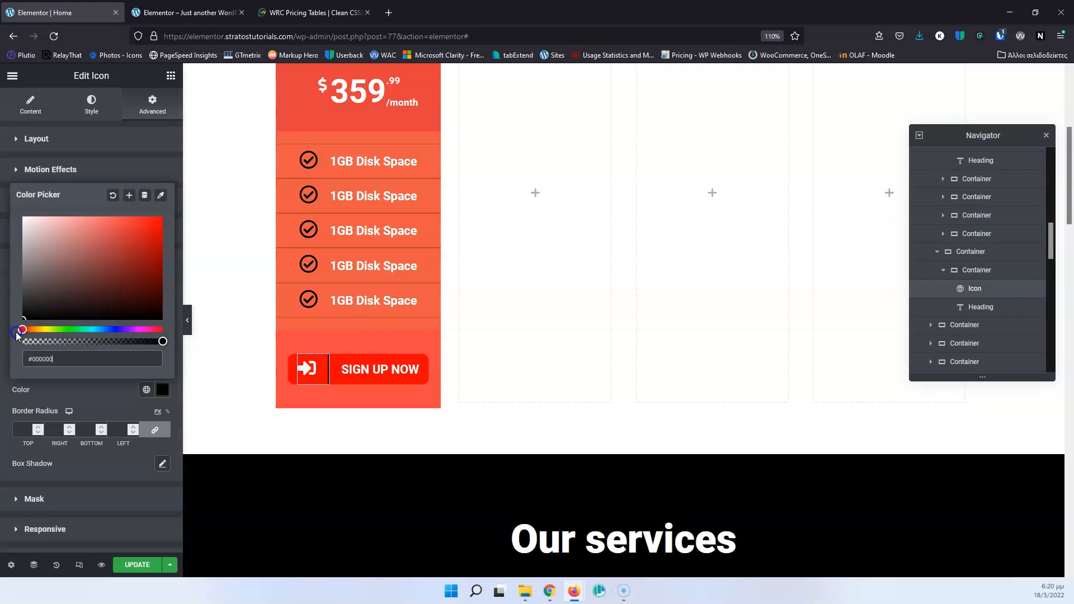
{"action": "left_click_drag", "start_coordinate": [162, 341], "coordinate": [39, 350]}
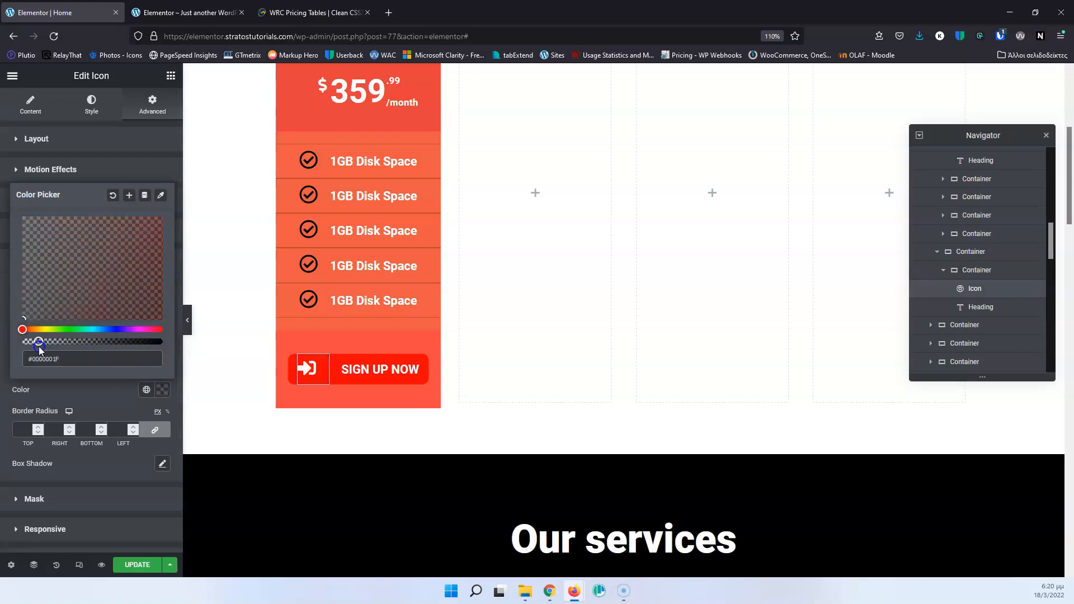
{"action": "left_click", "coordinate": [139, 562]}
{"action": "left_click", "coordinate": [141, 562]}
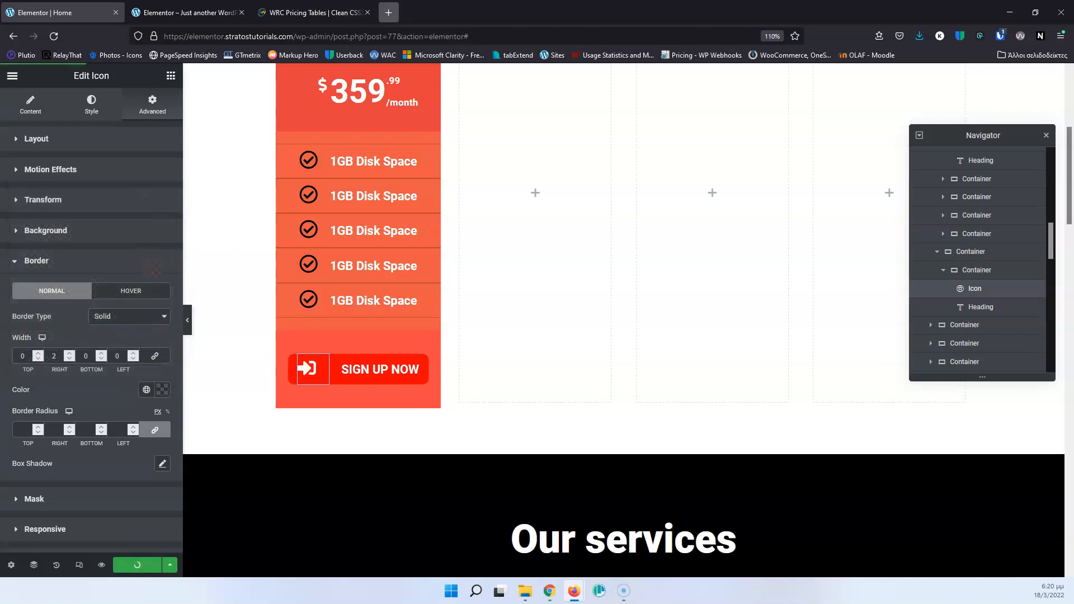
{"action": "left_click", "coordinate": [178, 7]}
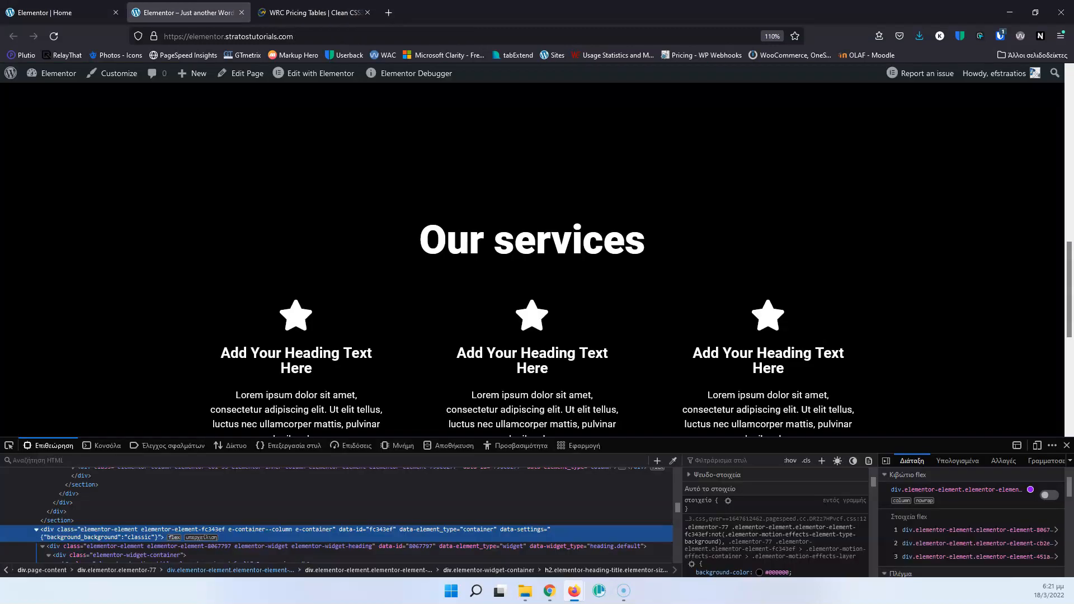
Reload the live page, close the developer tools and examine the STUDENT column from header to SIGN UP NOW button.
{"action": "left_click", "coordinate": [51, 39]}
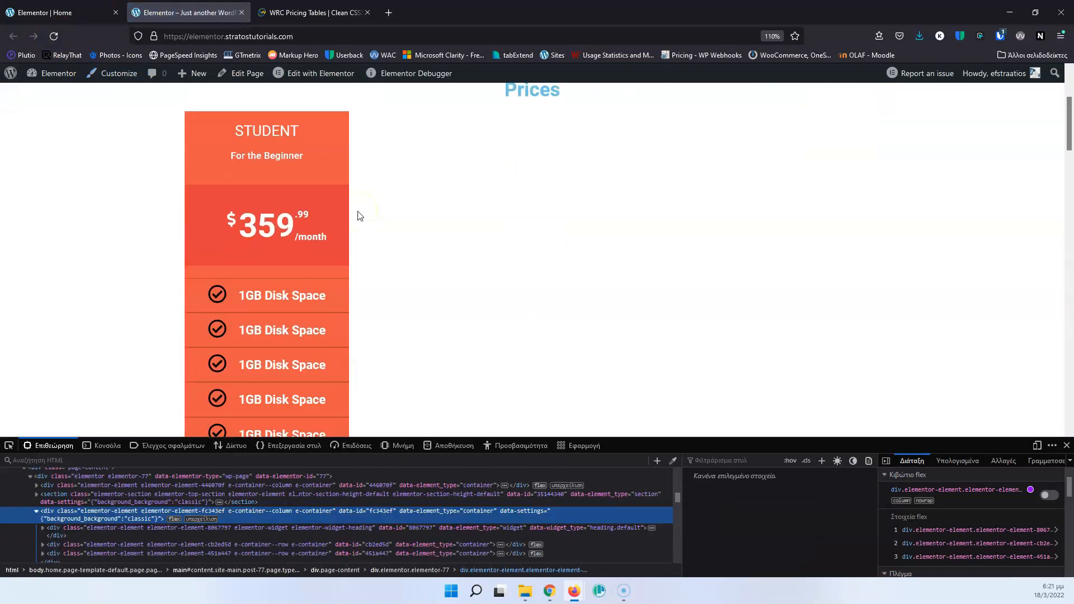
{"action": "scroll", "coordinate": [359, 216], "scroll_direction": "down", "scroll_amount": 5}
{"action": "scroll", "coordinate": [341, 302], "scroll_direction": "down", "scroll_amount": 3}
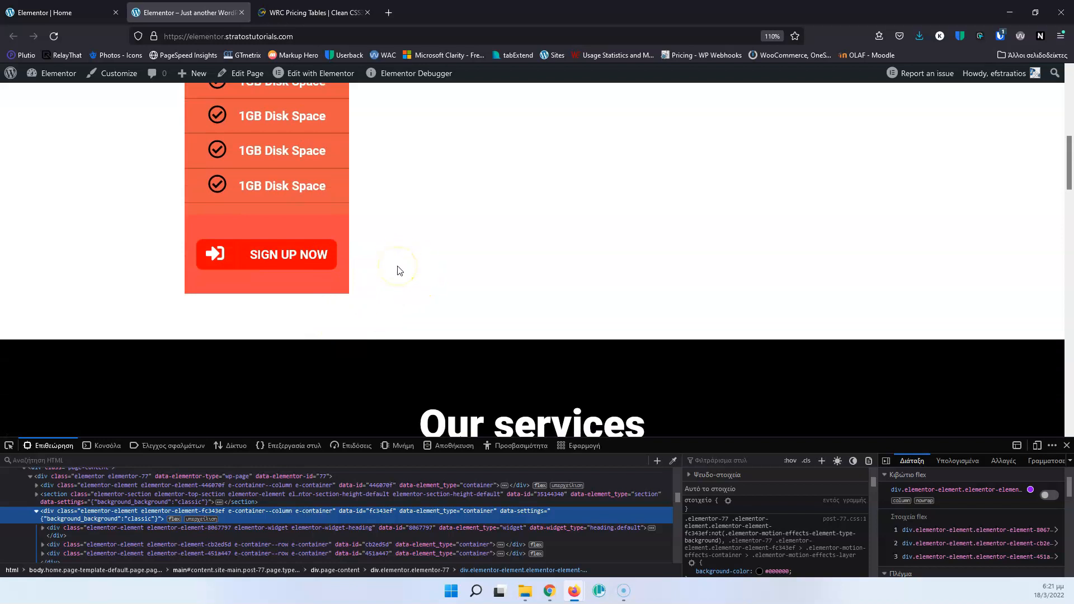
{"action": "scroll", "coordinate": [412, 269], "scroll_direction": "up", "scroll_amount": 8}
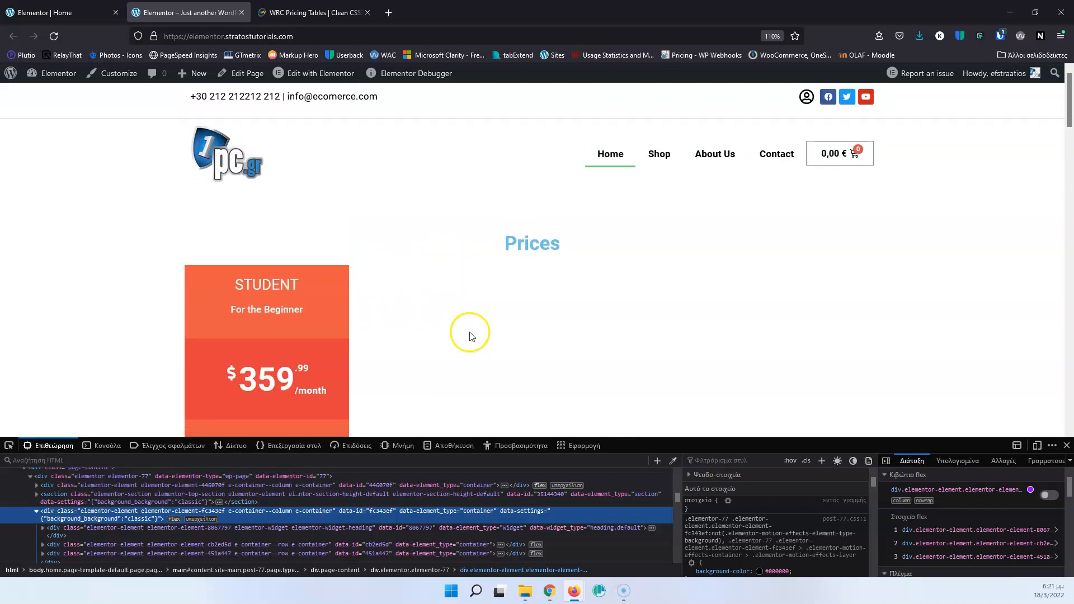
{"action": "scroll", "coordinate": [471, 336], "scroll_direction": "down", "scroll_amount": 3}
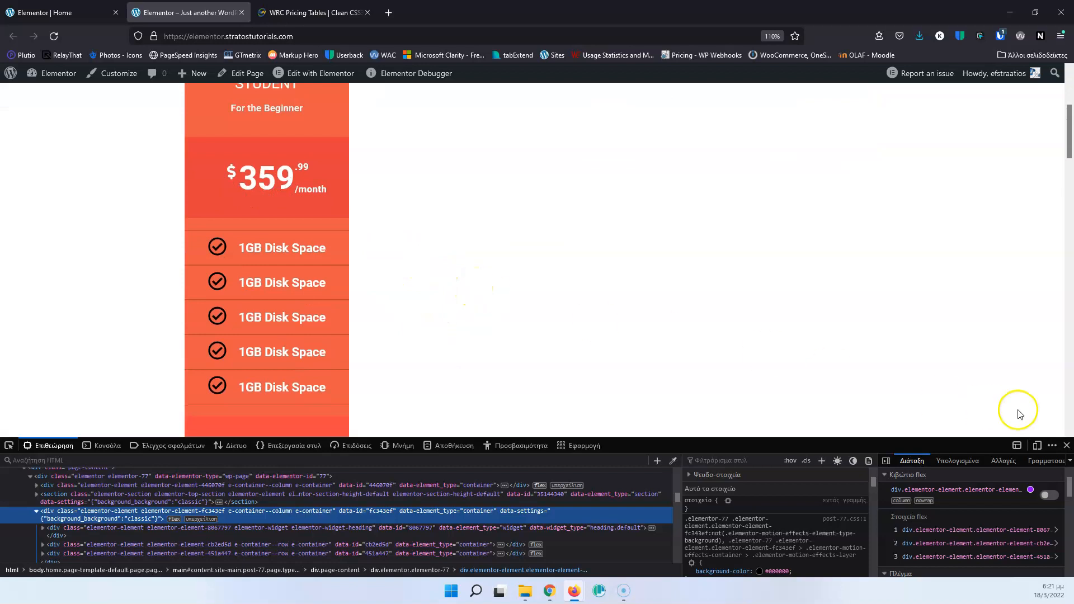
{"action": "left_click", "coordinate": [1066, 445]}
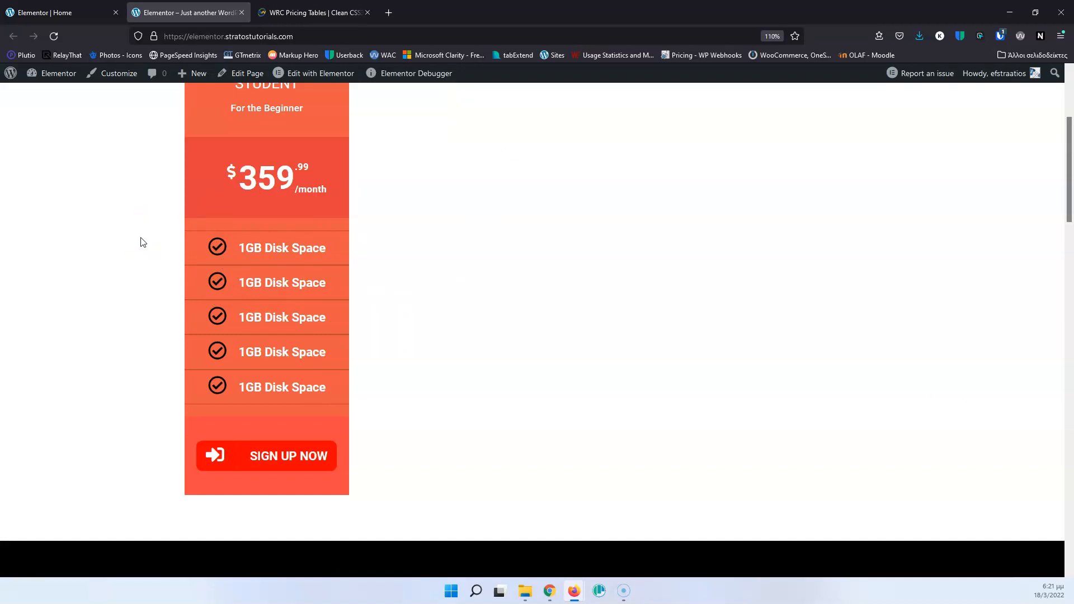
{"action": "scroll", "coordinate": [141, 242], "scroll_direction": "up", "scroll_amount": 5}
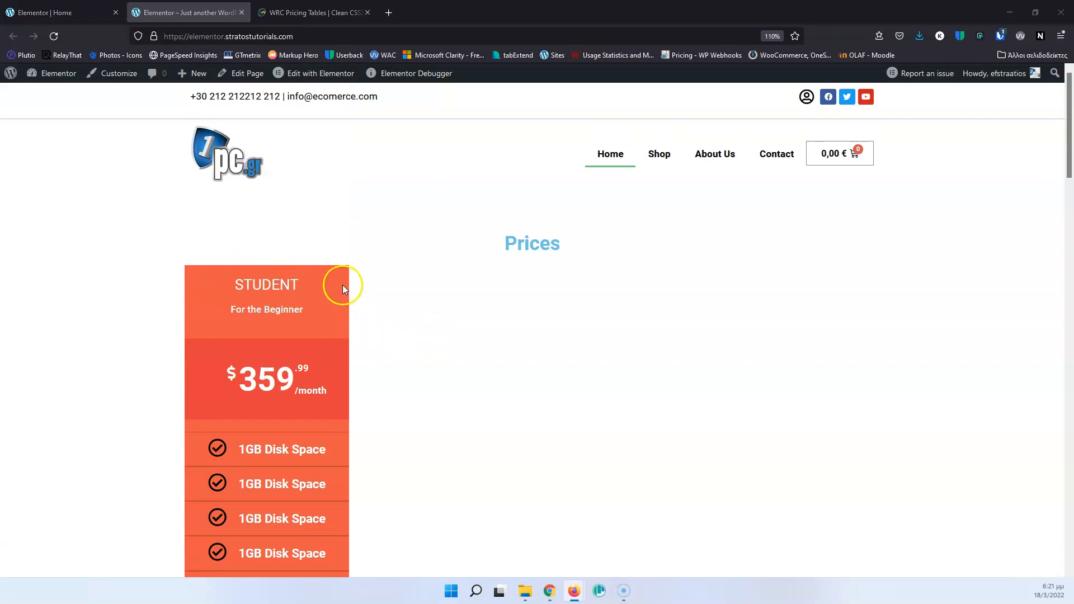
Compare the STUDENT column with the WRC pricing table and return to the Prices section in the Elementor editor.
{"action": "left_click", "coordinate": [298, 14]}
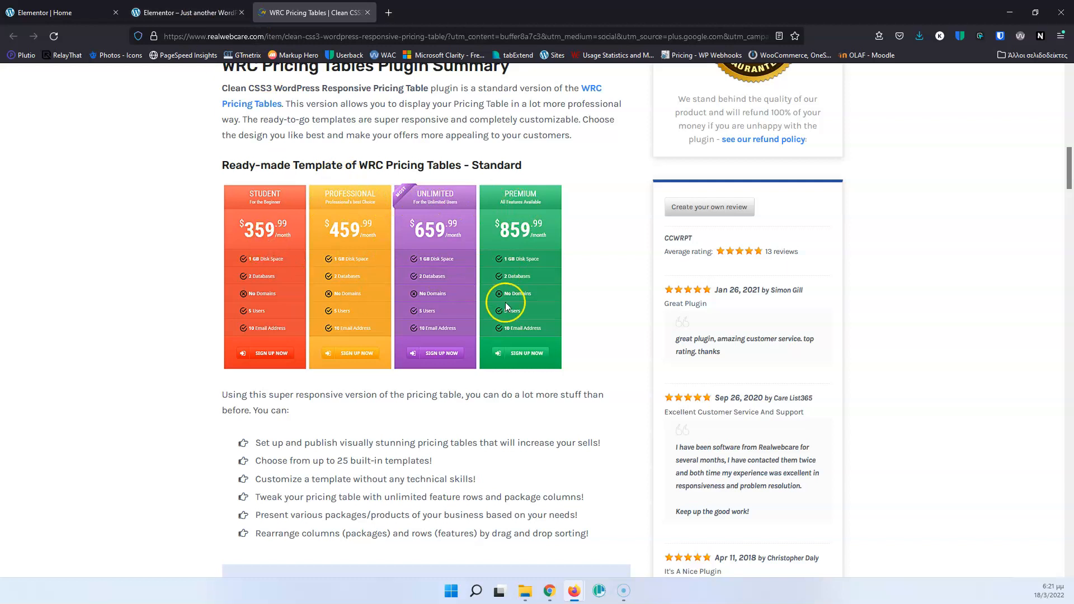
{"action": "key", "text": "ctrl+shift+Tab"}
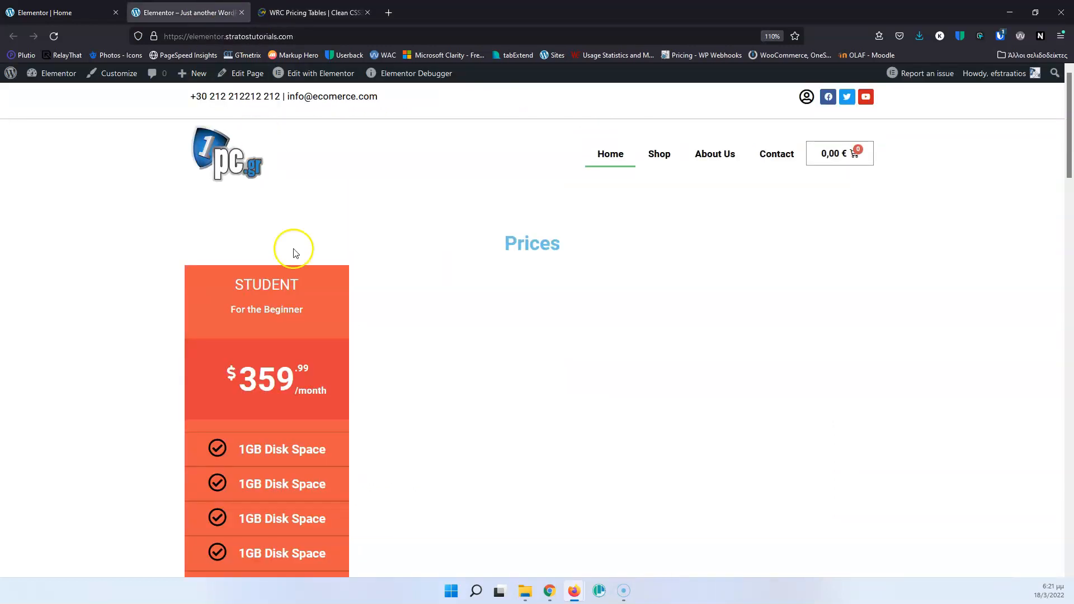
{"action": "left_click", "coordinate": [98, 11]}
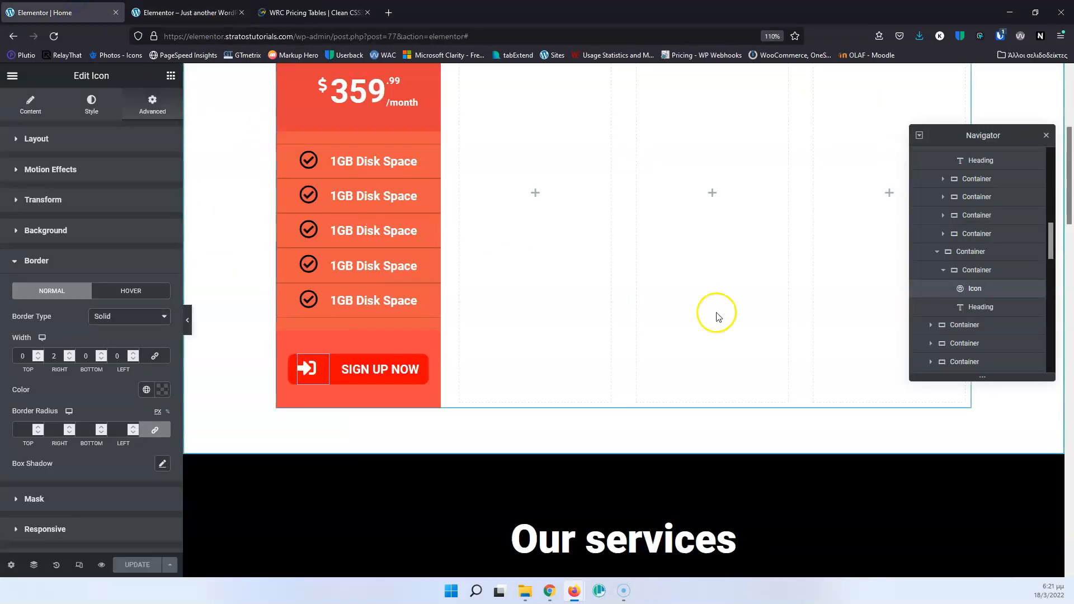
{"action": "scroll", "coordinate": [425, 258], "scroll_direction": "up", "scroll_amount": 5}
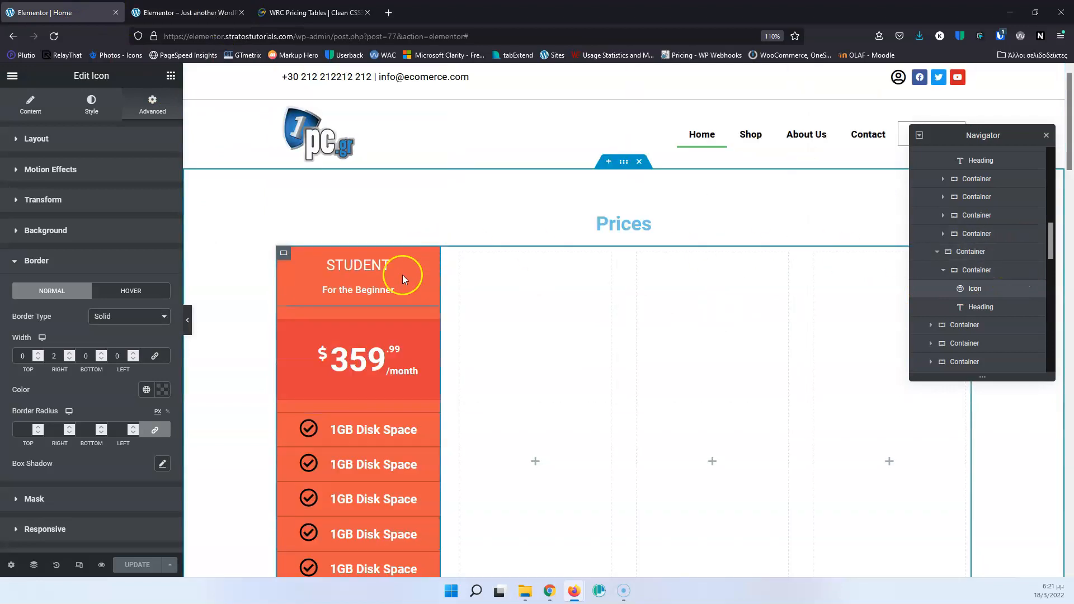
{"action": "left_click", "coordinate": [284, 253]}
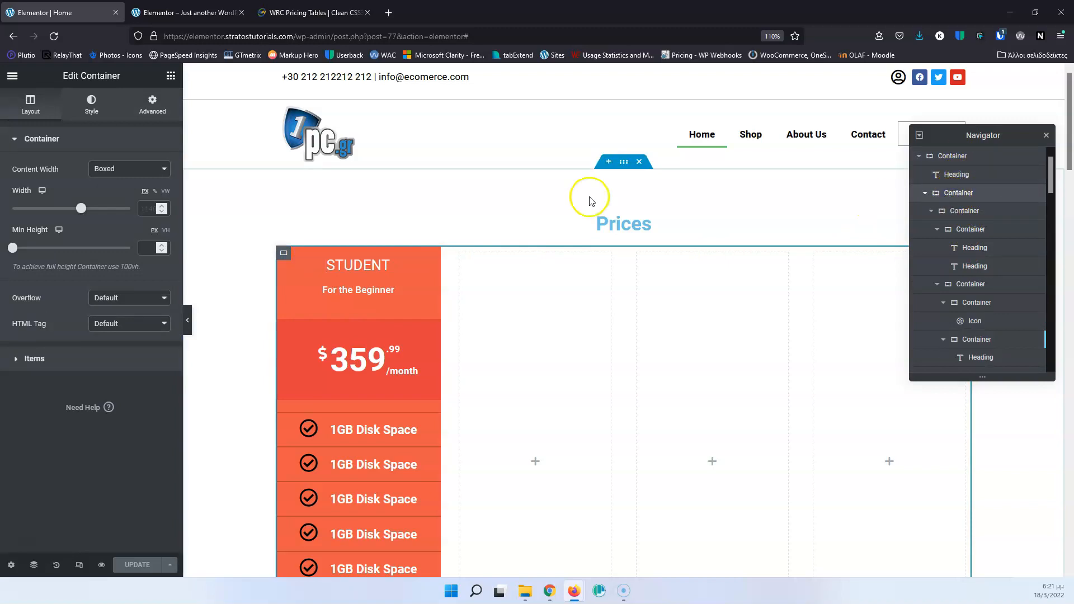
{"action": "left_click", "coordinate": [925, 194]}
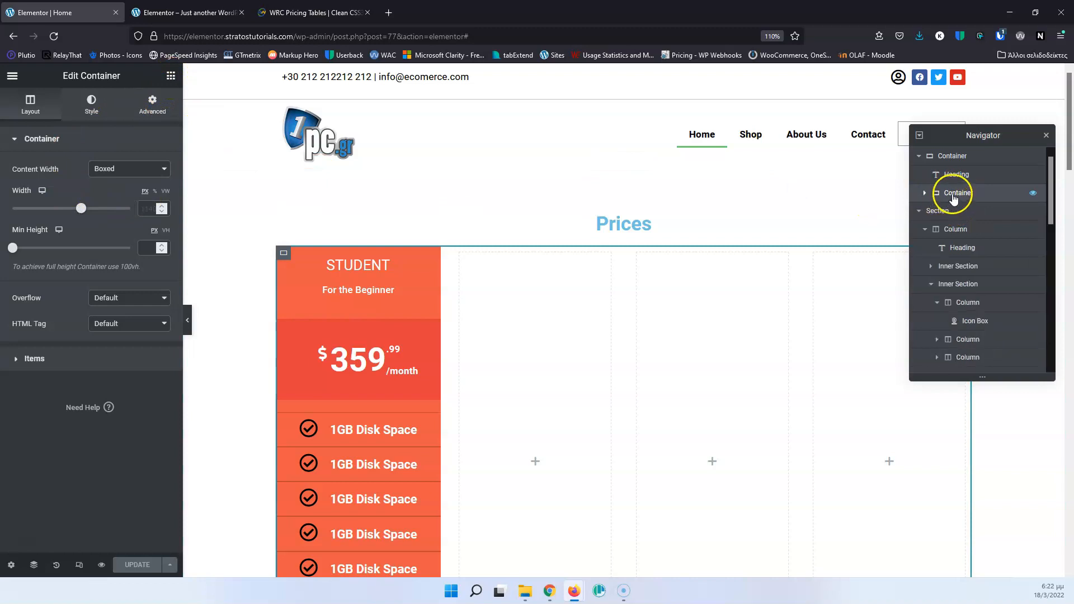
{"action": "right_click", "coordinate": [958, 197]}
{"action": "left_click", "coordinate": [986, 224]}
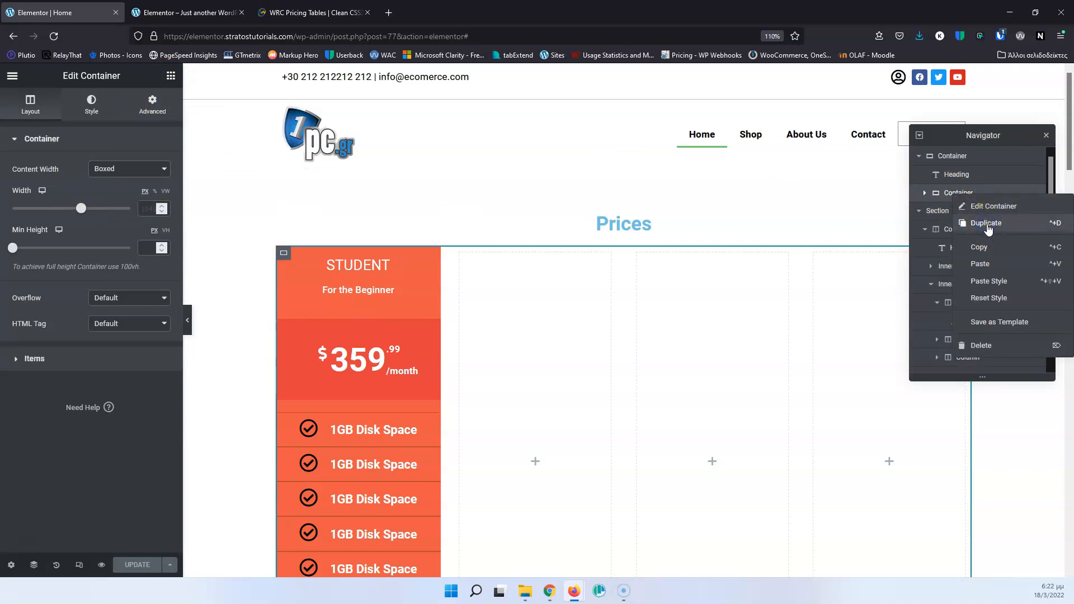
{"action": "left_click", "coordinate": [986, 224]}
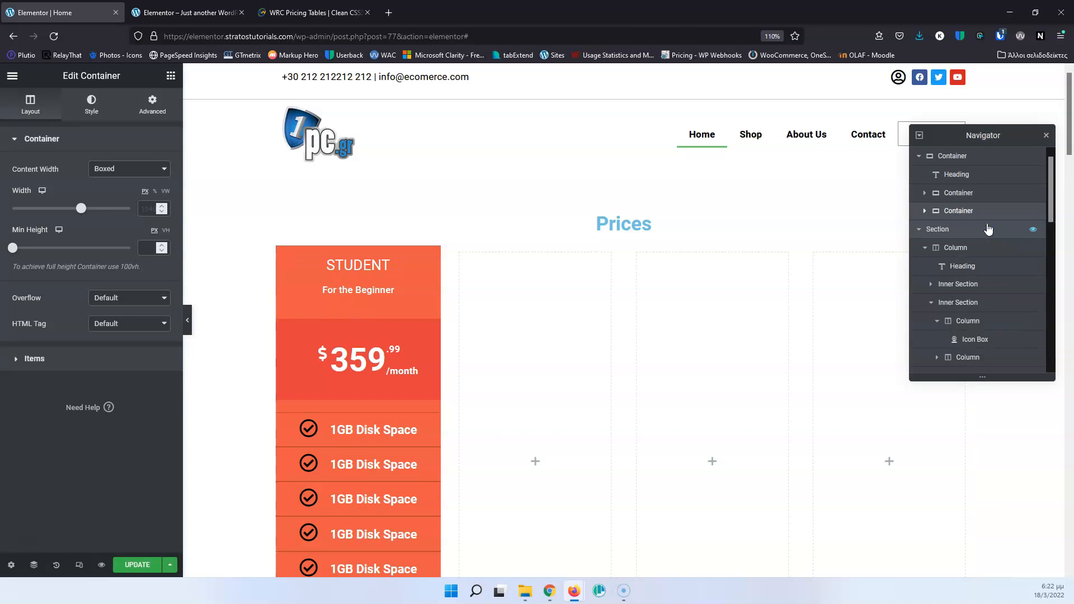
{"action": "scroll", "coordinate": [758, 281], "scroll_direction": "down", "scroll_amount": 10}
{"action": "scroll", "coordinate": [758, 281], "scroll_direction": "up", "scroll_amount": 9}
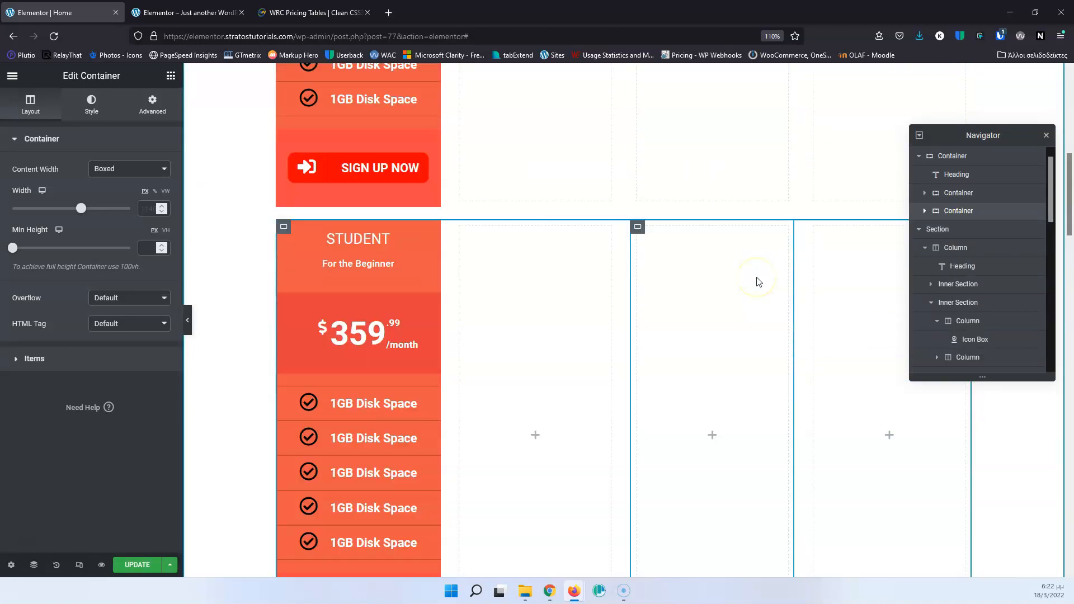
{"action": "right_click", "coordinate": [971, 216]}
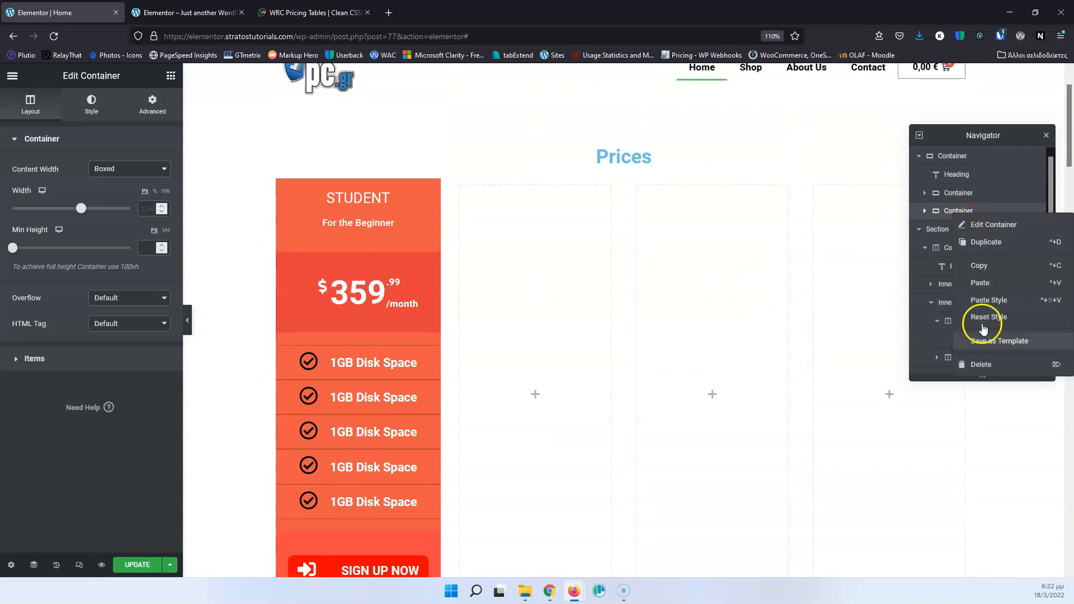
{"action": "left_click", "coordinate": [987, 367]}
Duplicate the STUDENT column's container three times inside the row container under the Prices heading.
{"action": "left_click", "coordinate": [923, 192]}
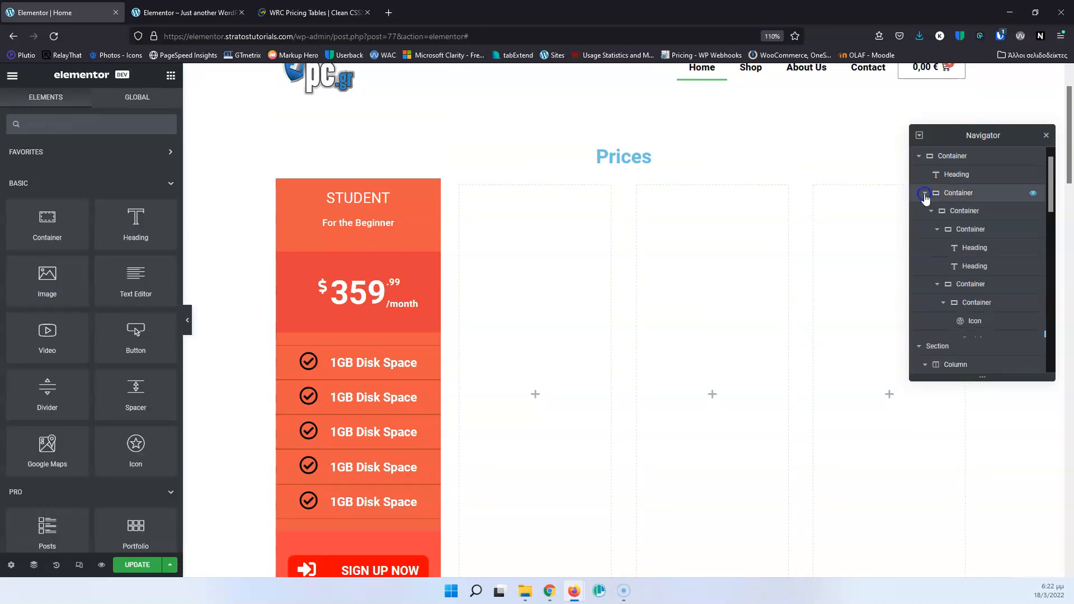
{"action": "left_click", "coordinate": [966, 216]}
{"action": "left_click", "coordinate": [930, 211]}
{"action": "right_click", "coordinate": [964, 218]}
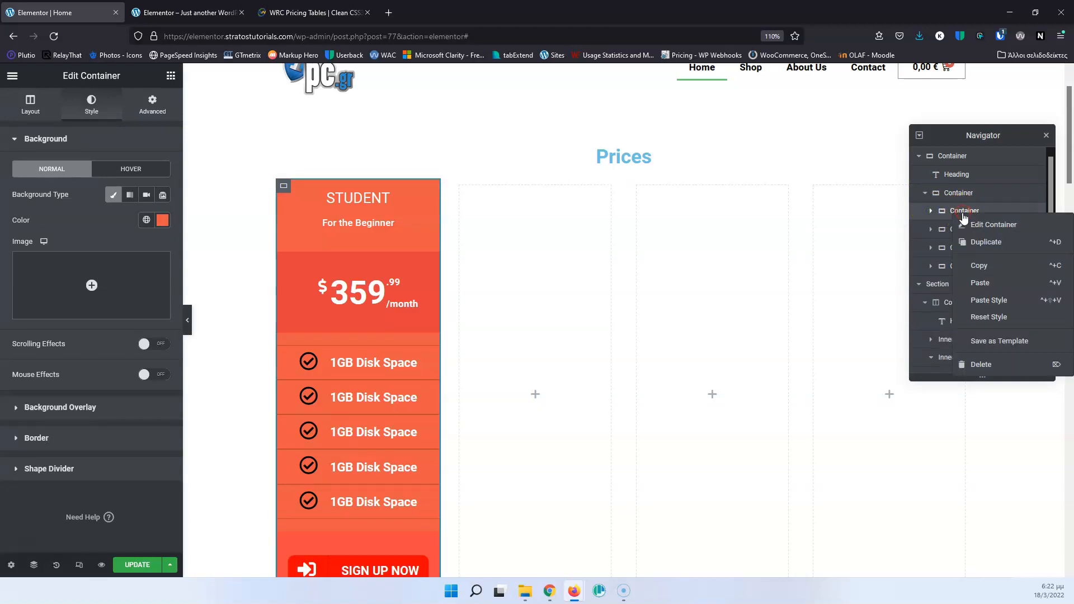
{"action": "left_click", "coordinate": [985, 241]}
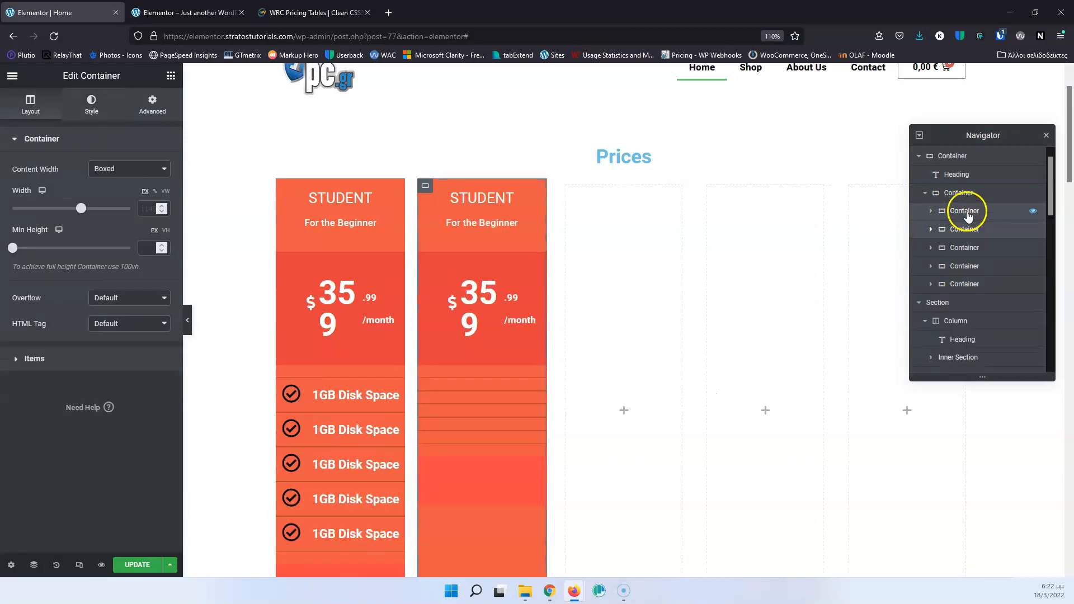
{"action": "right_click", "coordinate": [971, 212]}
{"action": "left_click", "coordinate": [973, 239]}
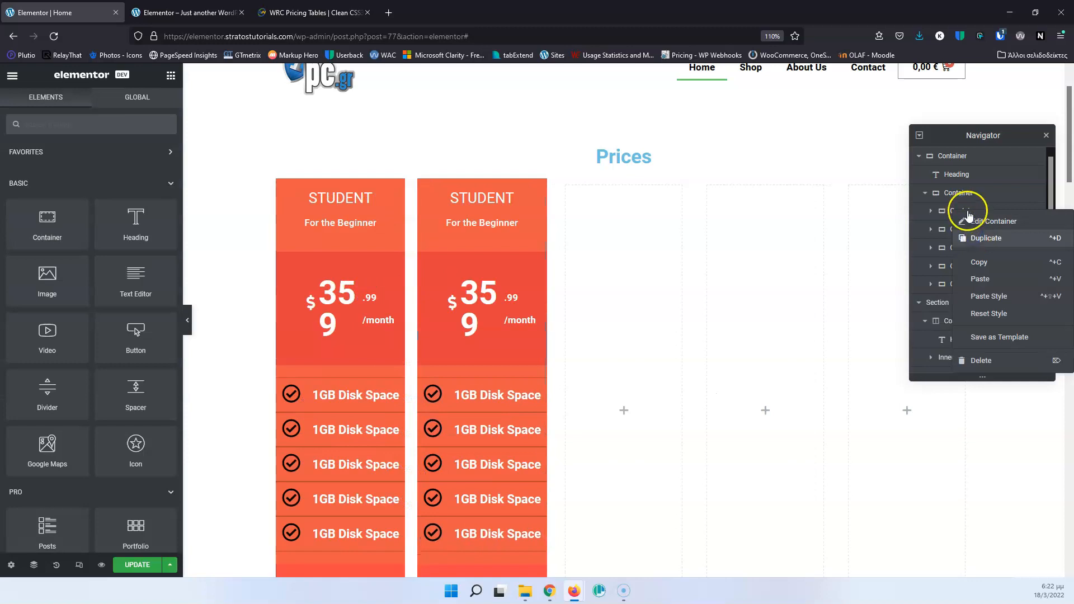
{"action": "right_click", "coordinate": [959, 211]}
{"action": "left_click", "coordinate": [975, 239]}
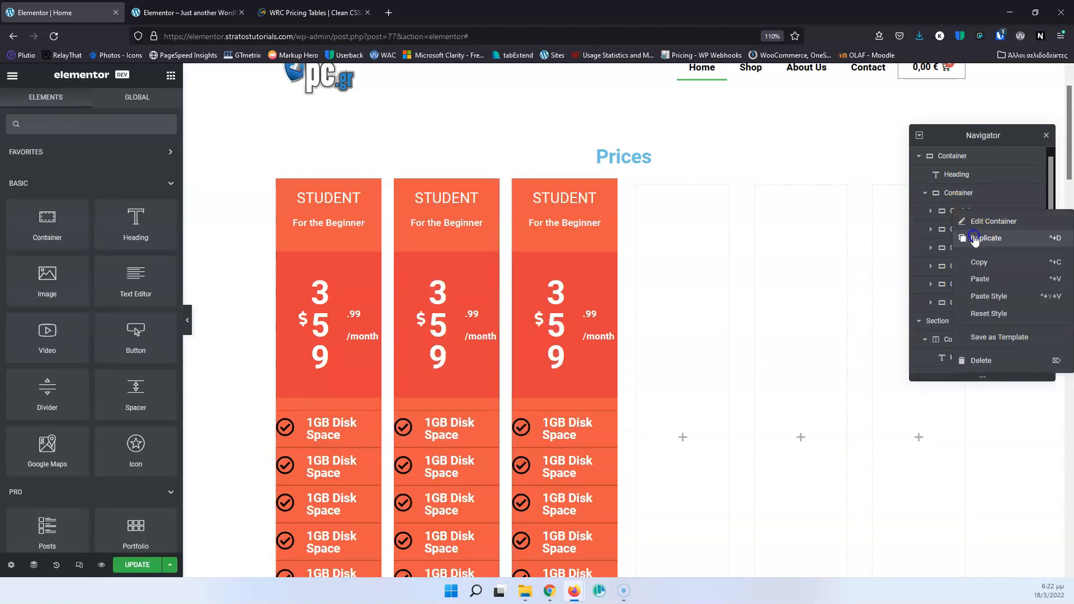
Delete the three empty column containers at the end of the Prices row and check the remaining four columns.
{"action": "right_click", "coordinate": [957, 320]}
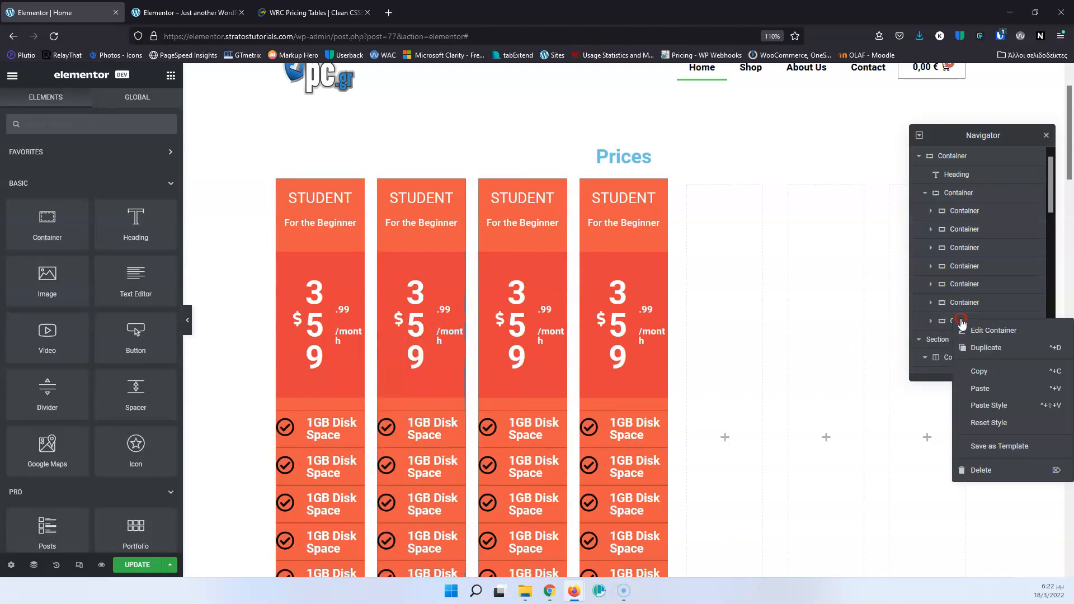
{"action": "left_click", "coordinate": [981, 470]}
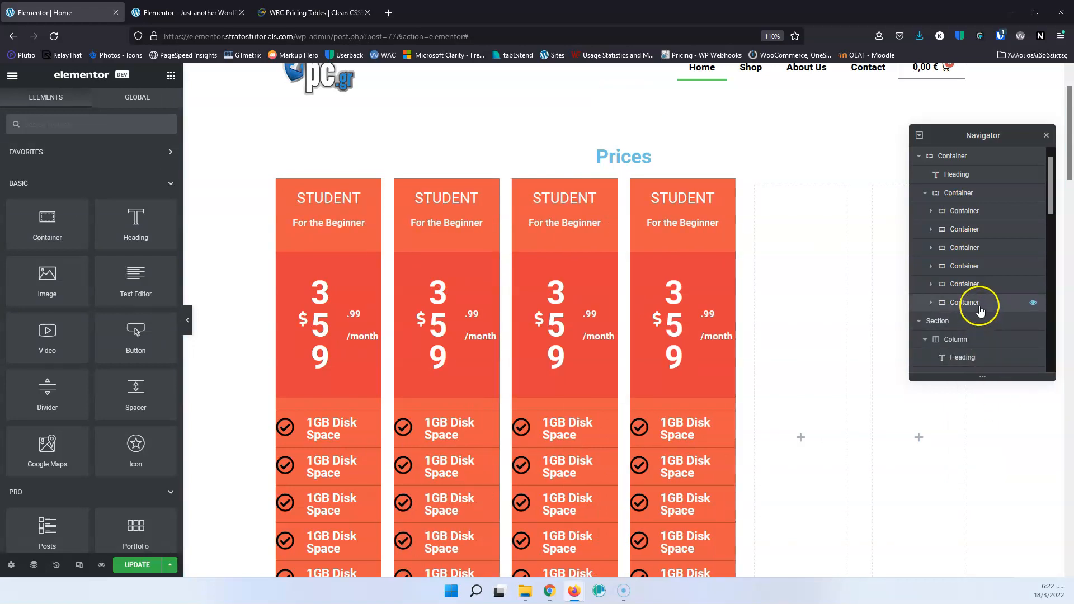
{"action": "right_click", "coordinate": [979, 302]}
{"action": "left_click", "coordinate": [993, 452]}
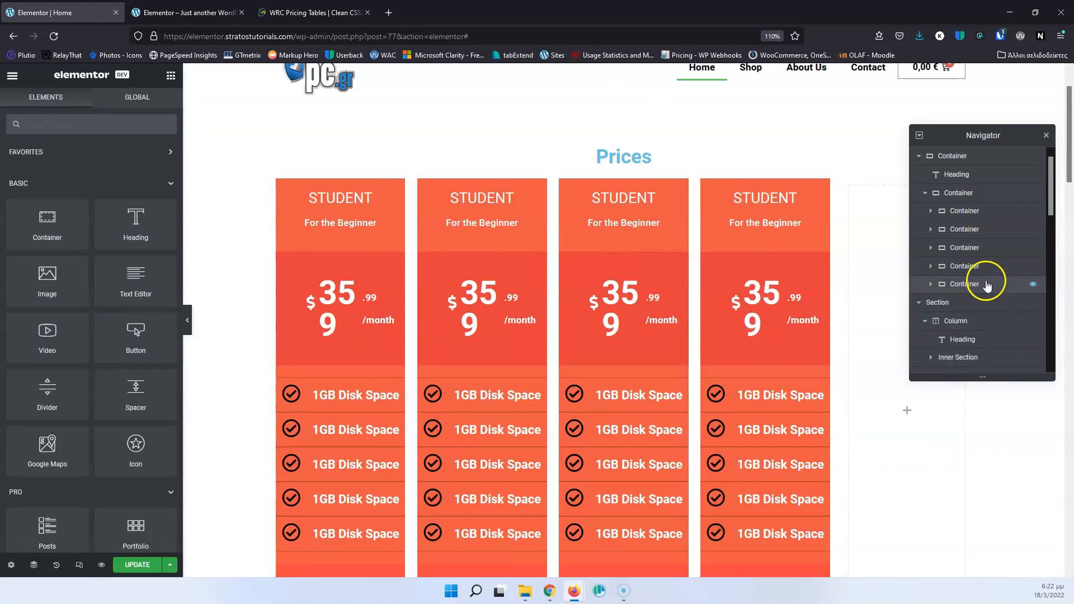
{"action": "right_click", "coordinate": [985, 284]}
{"action": "left_click", "coordinate": [992, 436]}
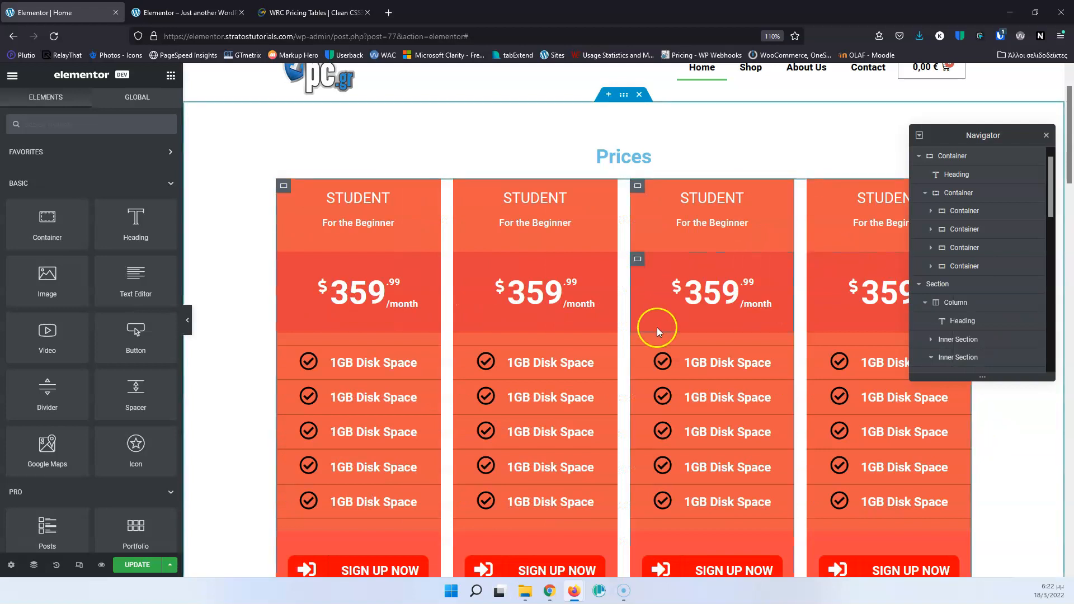
{"action": "scroll", "coordinate": [557, 350], "scroll_direction": "down", "scroll_amount": 1}
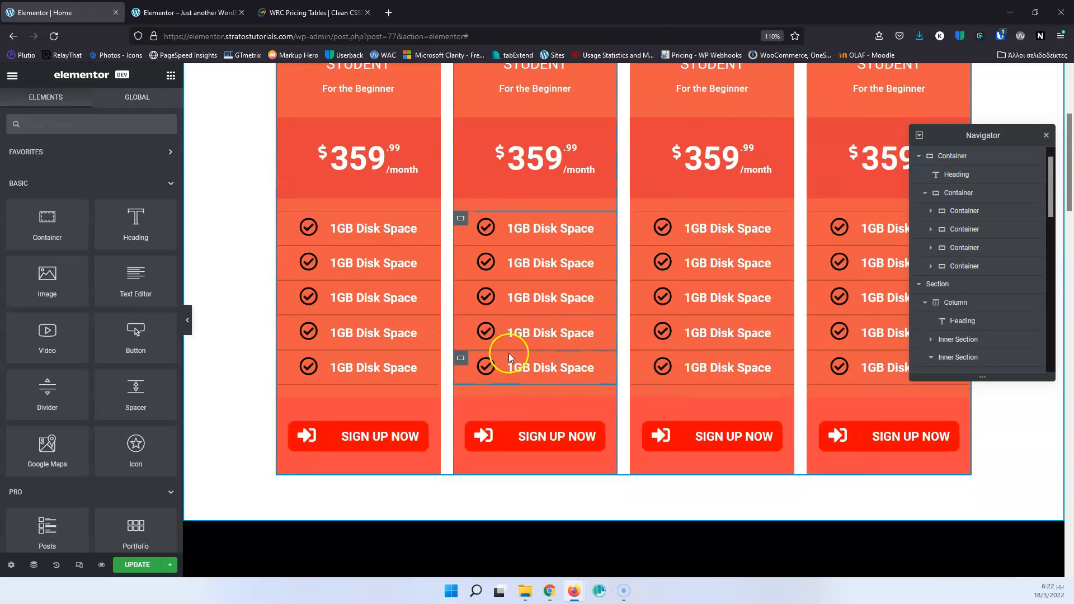
{"action": "scroll", "coordinate": [504, 350], "scroll_direction": "up", "scroll_amount": 1}
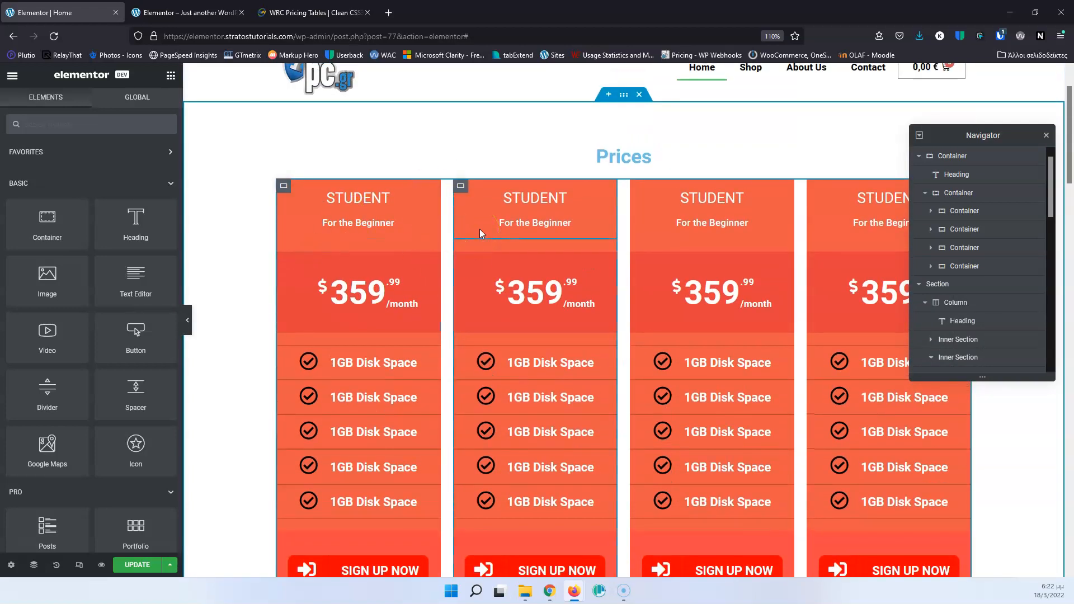